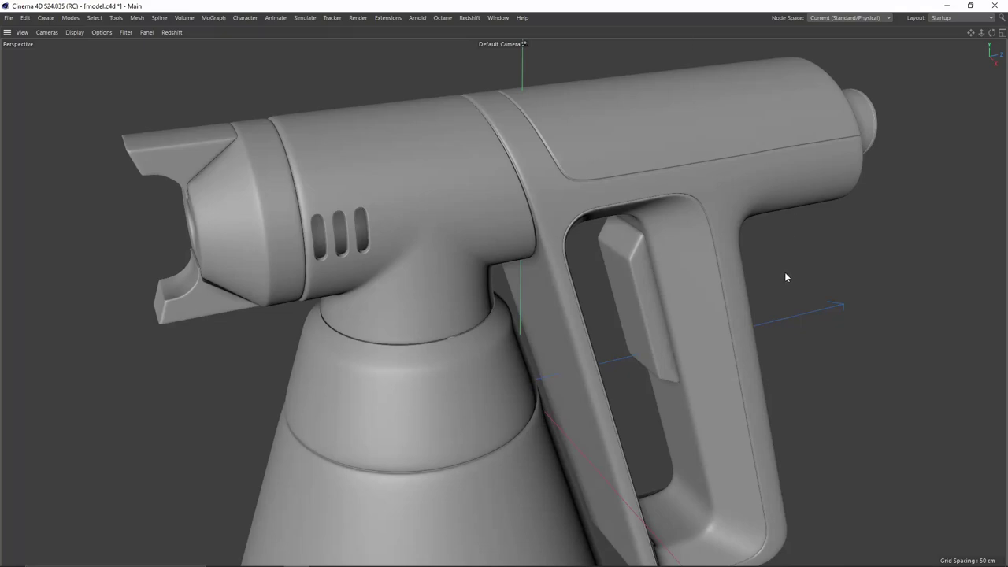
- Examine the finished spray gun model's nozzle, body, trigger and handle from several angles
{"action": "mouse_move", "coordinate": [615, 245]}
{"action": "left_mouse_down", "text": "alt"}
{"action": "mouse_move", "coordinate": [652, 229]}
{"action": "mouse_move", "coordinate": [595, 245]}
{"action": "mouse_move", "coordinate": [604, 245]}
{"action": "mouse_move", "coordinate": [601, 233]}
{"action": "mouse_move", "coordinate": [584, 240]}
{"action": "mouse_move", "coordinate": [583, 201]}
{"action": "mouse_move", "coordinate": [542, 196]}
{"action": "mouse_move", "coordinate": [562, 211]}
{"action": "mouse_move", "coordinate": [490, 191]}
{"action": "mouse_move", "coordinate": [507, 180]}
{"action": "mouse_move", "coordinate": [569, 213]}
{"action": "mouse_move", "coordinate": [473, 211]}
{"action": "mouse_move", "coordinate": [545, 246]}
{"action": "mouse_move", "coordinate": [524, 214]}
{"action": "mouse_move", "coordinate": [465, 221]}
{"action": "mouse_move", "coordinate": [478, 208]}
{"action": "mouse_move", "coordinate": [514, 219]}
{"action": "mouse_move", "coordinate": [618, 211]}
{"action": "mouse_move", "coordinate": [547, 213]}
{"action": "mouse_move", "coordinate": [603, 192]}
{"action": "mouse_move", "coordinate": [562, 192]}
{"action": "mouse_move", "coordinate": [590, 173]}
{"action": "mouse_move", "coordinate": [564, 173]}
{"action": "mouse_move", "coordinate": [555, 198]}
{"action": "left_mouse_up", "text": "alt"}
{"action": "scroll", "coordinate": [535, 211], "scroll_direction": "up", "scroll_amount": 3}
{"action": "scroll", "coordinate": [551, 215], "scroll_direction": "down", "scroll_amount": 2}
{"action": "scroll", "coordinate": [555, 199], "scroll_direction": "down", "scroll_amount": 4}
{"action": "middle_click_drag", "start_coordinate": [555, 199], "coordinate": [561, 174], "text": "alt"}
{"action": "mouse_move", "coordinate": [561, 174]}
{"action": "left_mouse_down", "text": "alt"}
{"action": "mouse_move", "coordinate": [562, 201]}
{"action": "mouse_move", "coordinate": [564, 177]}
{"action": "mouse_move", "coordinate": [522, 162]}
{"action": "left_mouse_up", "text": "alt"}
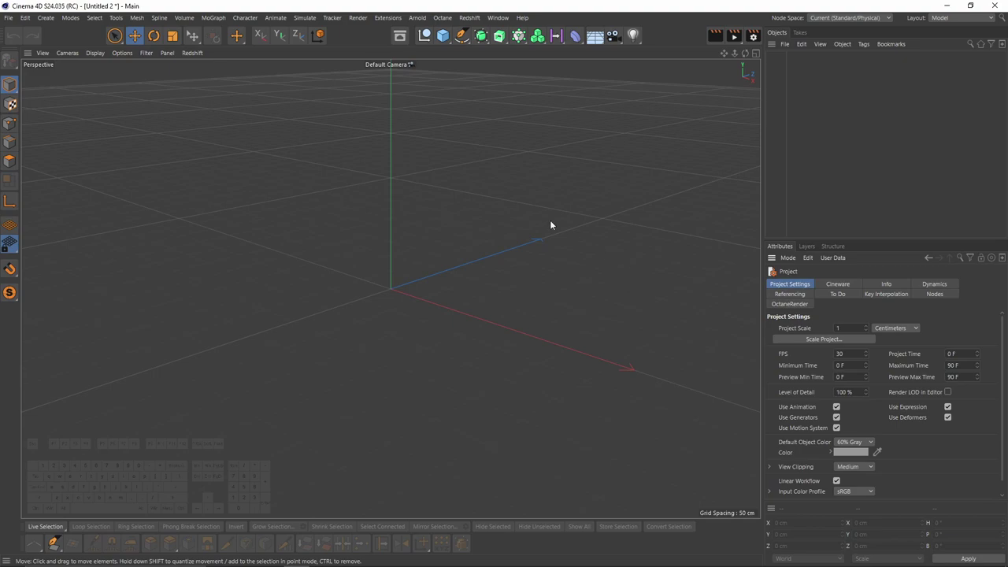
- Load the spray gun reference picture as the background image of the Right view
{"action": "middle_click", "coordinate": [550, 223]}
{"action": "middle_click", "coordinate": [473, 339]}
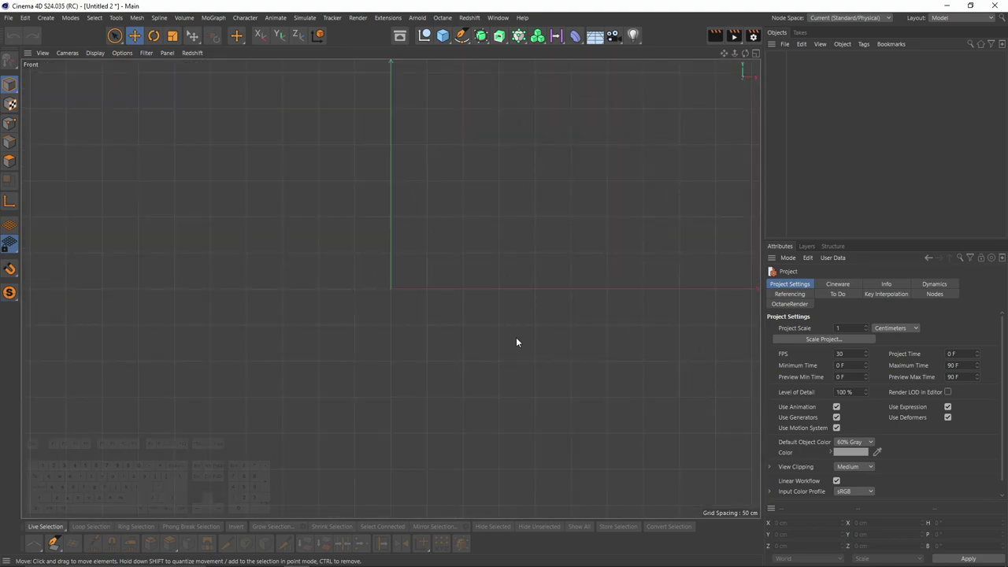
{"action": "key", "text": "shift+v"}
{"action": "middle_click", "coordinate": [550, 294]}
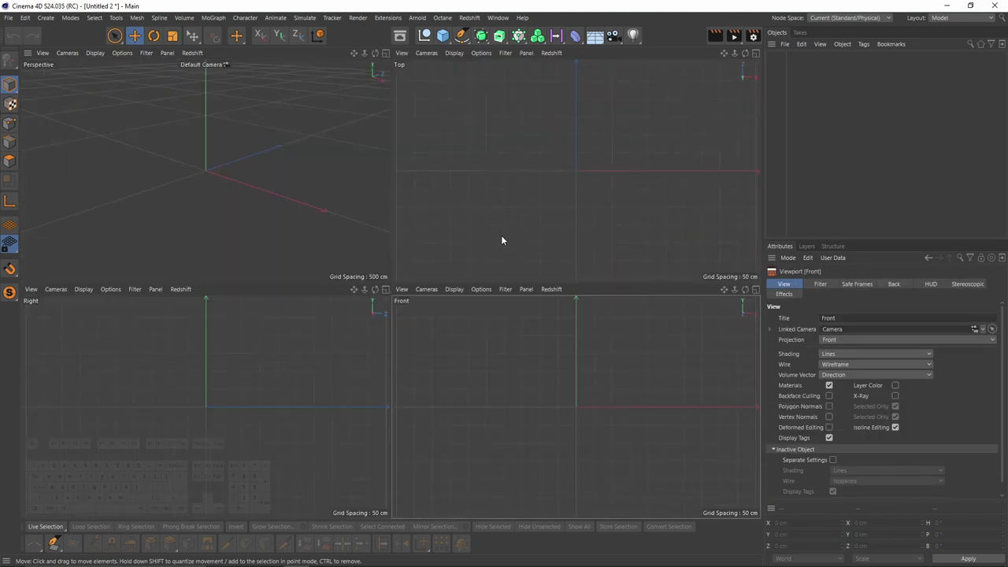
{"action": "middle_click", "coordinate": [264, 352]}
{"action": "left_click", "coordinate": [891, 283]}
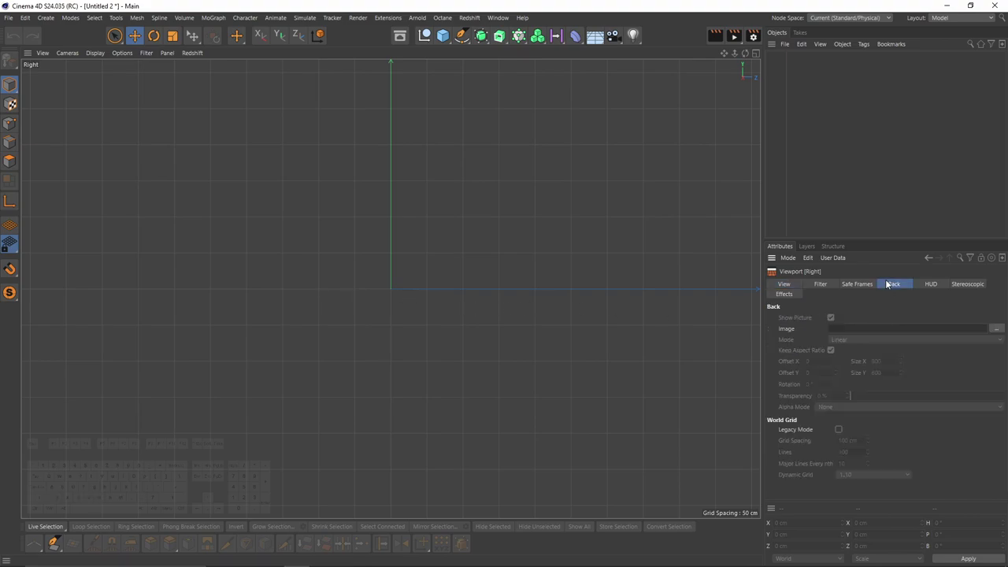
{"action": "left_click", "coordinate": [1000, 330]}
{"action": "double_click", "coordinate": [134, 130]}
- Add a cylinder oriented along +Z with 1 height segment, about 328 cm long, and place it over the spray gun's barrel
{"action": "left_click", "coordinate": [443, 35]}
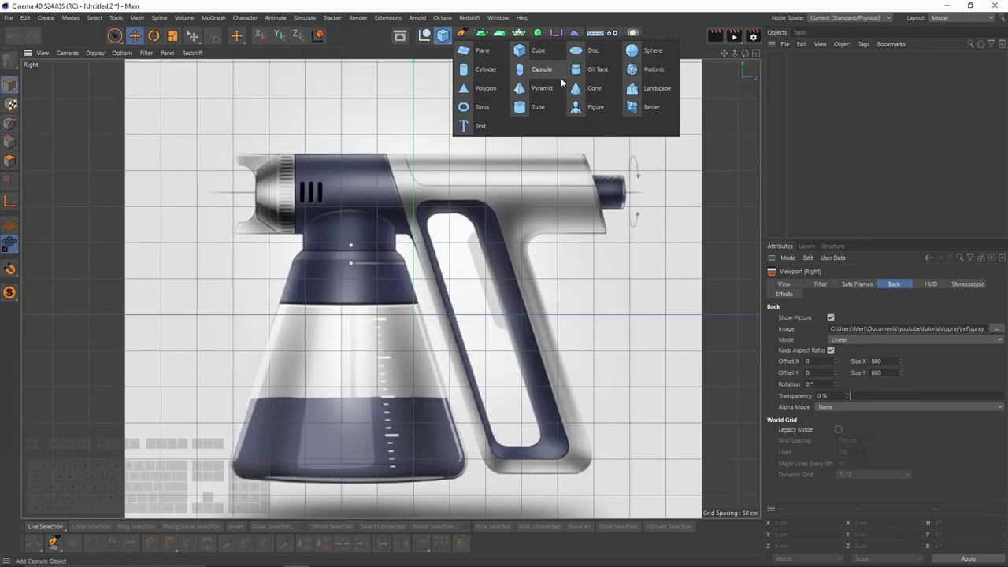
{"action": "left_click", "coordinate": [483, 71]}
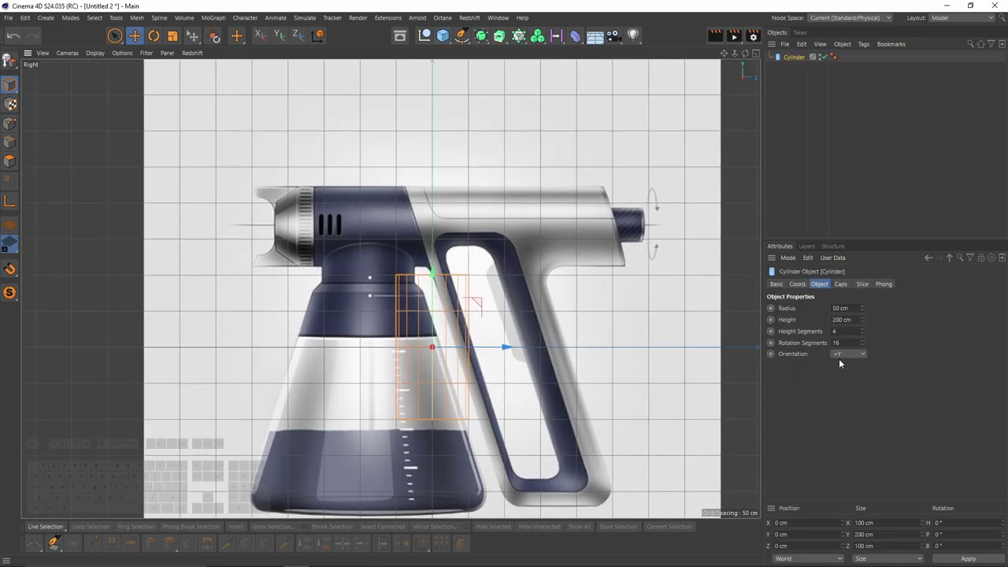
{"action": "scroll", "coordinate": [844, 353], "scroll_direction": "down", "scroll_amount": 3}
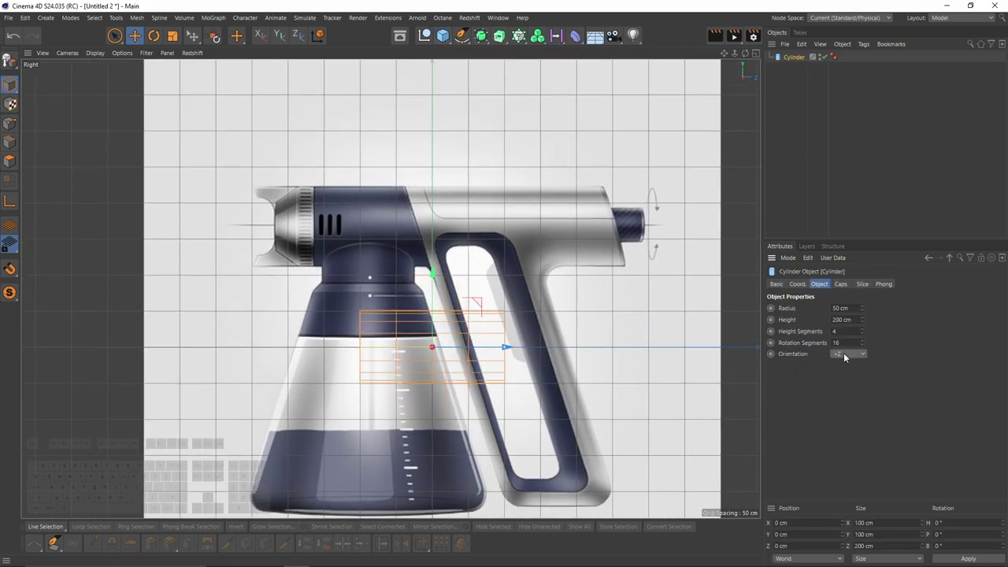
{"action": "left_click_drag", "start_coordinate": [429, 270], "coordinate": [428, 153]}
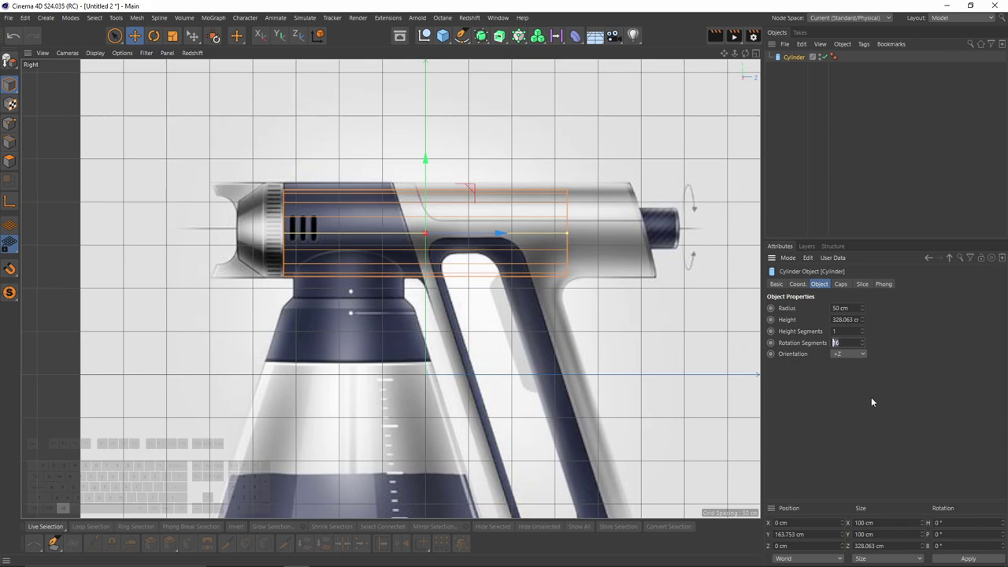
- Raise the cylinder slightly and enlarge its radius to about 59 cm to match the barrel in the reference
{"action": "middle_click_drag", "start_coordinate": [483, 230], "coordinate": [478, 224], "text": "alt"}
{"action": "scroll", "coordinate": [477, 223], "scroll_direction": "up", "scroll_amount": 4}
{"action": "scroll", "coordinate": [425, 228], "scroll_direction": "up", "scroll_amount": 3}
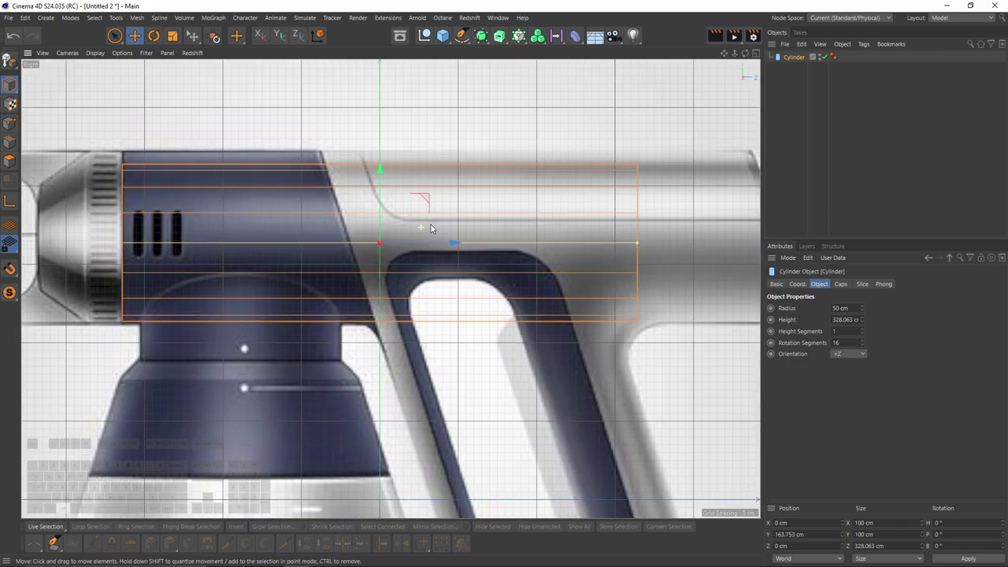
{"action": "middle_click_drag", "start_coordinate": [379, 268], "coordinate": [391, 292], "text": "alt"}
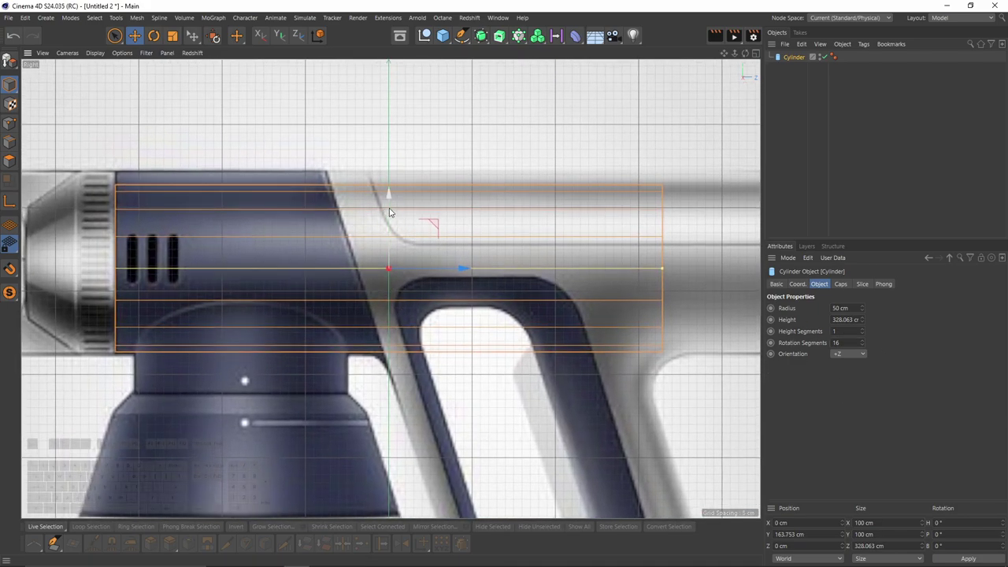
{"action": "left_click_drag", "start_coordinate": [388, 194], "coordinate": [389, 184]}
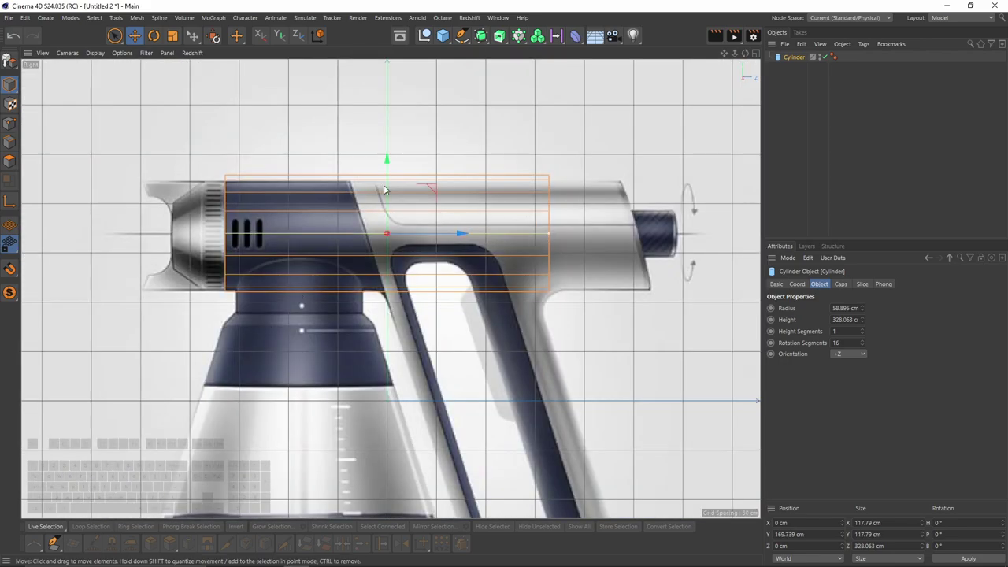
{"action": "middle_click_drag", "start_coordinate": [384, 187], "coordinate": [414, 171], "text": "alt"}
{"action": "middle_click_drag", "start_coordinate": [547, 207], "coordinate": [570, 171], "text": "alt"}
{"action": "middle_click_drag", "start_coordinate": [555, 220], "coordinate": [500, 212], "text": "alt"}
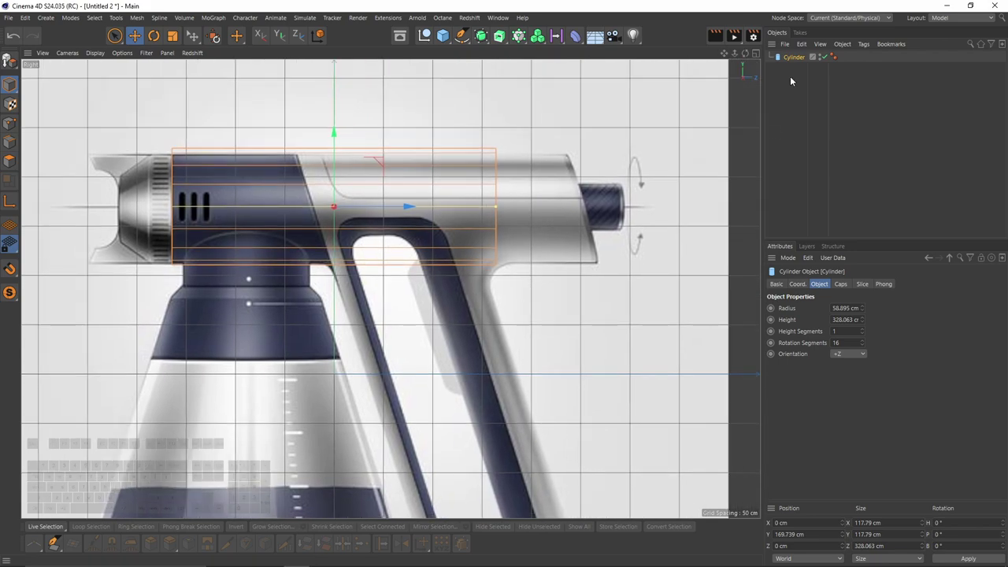
- Turn off the cylinder's caps and convert it to an editable polygon object
{"action": "left_click", "coordinate": [839, 285]}
{"action": "left_click", "coordinate": [809, 308]}
{"action": "middle_click", "coordinate": [296, 153]}
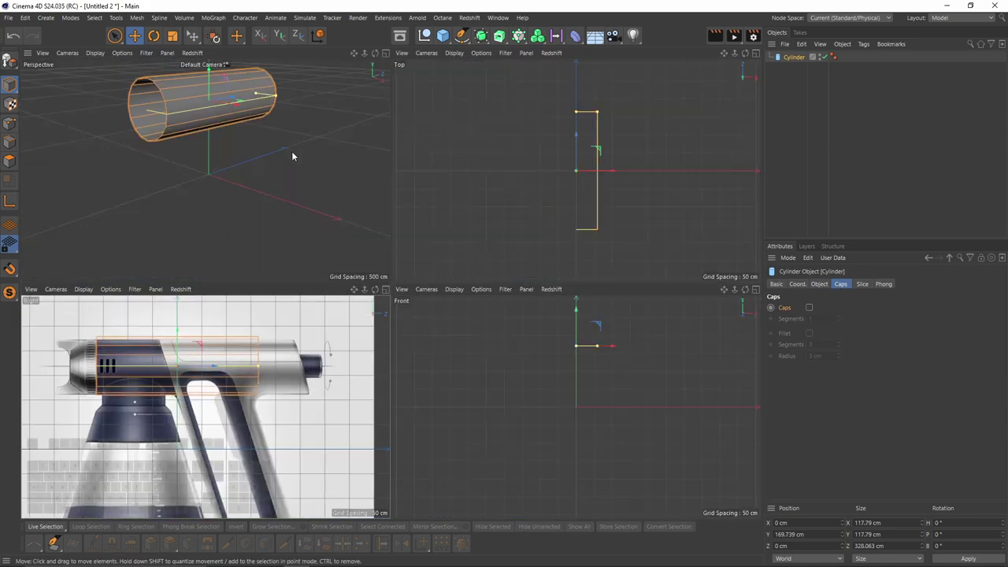
{"action": "middle_click", "coordinate": [291, 152]}
{"action": "left_click_drag", "start_coordinate": [334, 163], "coordinate": [759, 126], "text": "alt"}
{"action": "key", "text": "c"}
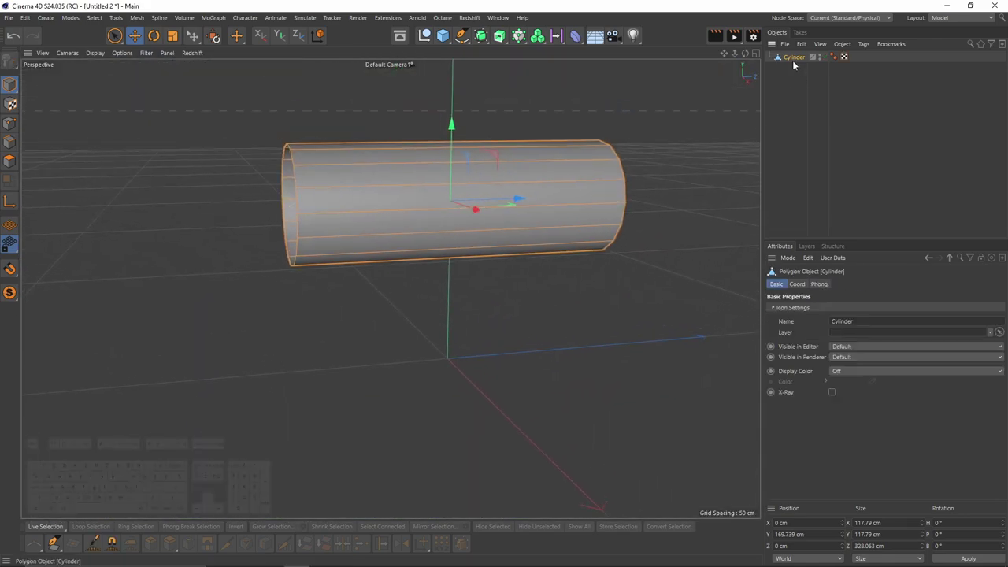
- Select the cylinder's rear-end points and move them back to about Z 272 cm, up to the barrel's rear tip
{"action": "middle_click", "coordinate": [547, 336]}
{"action": "middle_click", "coordinate": [547, 336]}
{"action": "middle_click", "coordinate": [548, 335]}
{"action": "middle_click", "coordinate": [330, 341]}
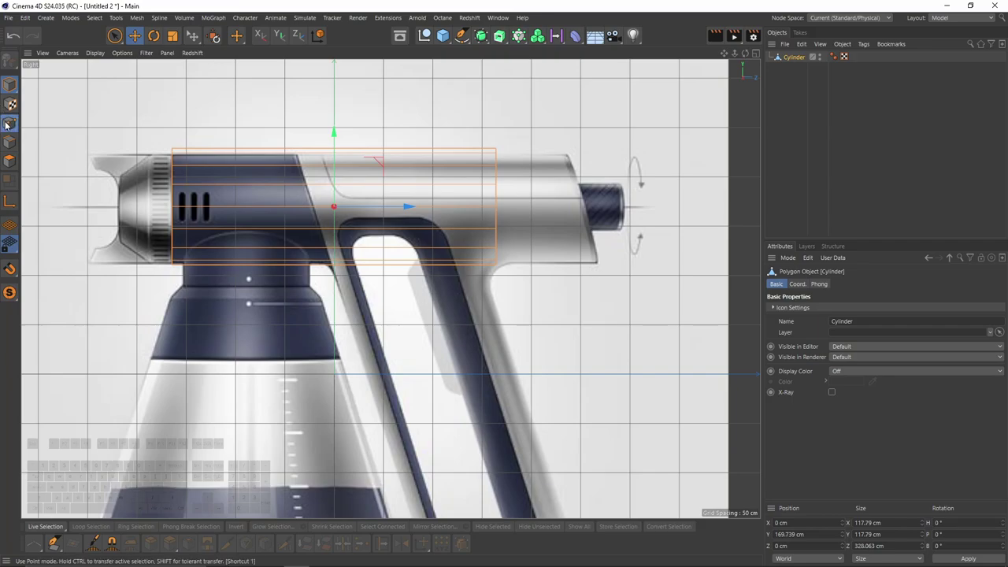
{"action": "left_click", "coordinate": [7, 124]}
{"action": "key", "text": "0"}
{"action": "middle_click_drag", "start_coordinate": [521, 222], "coordinate": [431, 228], "text": "alt"}
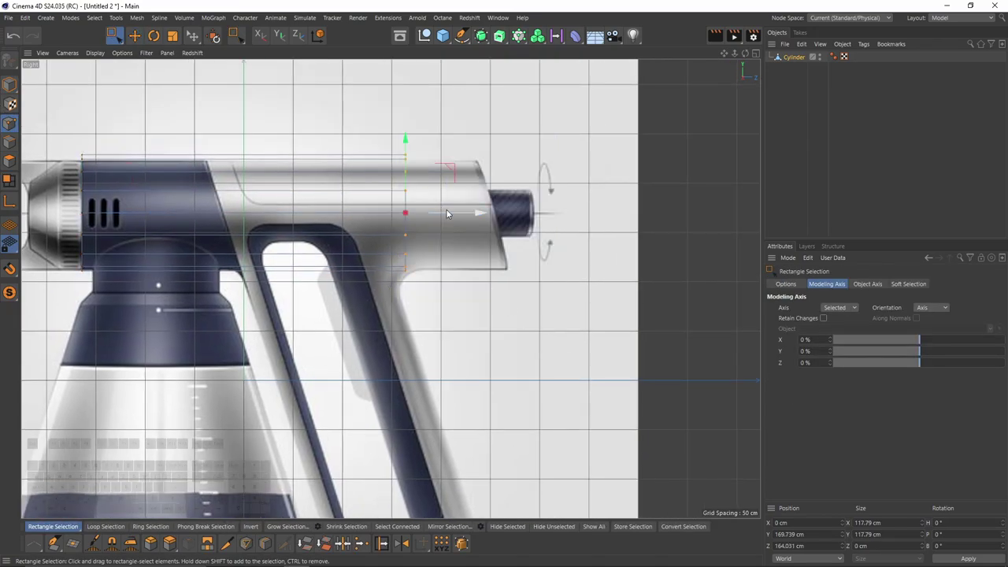
{"action": "left_click_drag", "start_coordinate": [447, 214], "coordinate": [547, 236]}
{"action": "scroll", "coordinate": [475, 323], "scroll_direction": "up", "scroll_amount": 2}
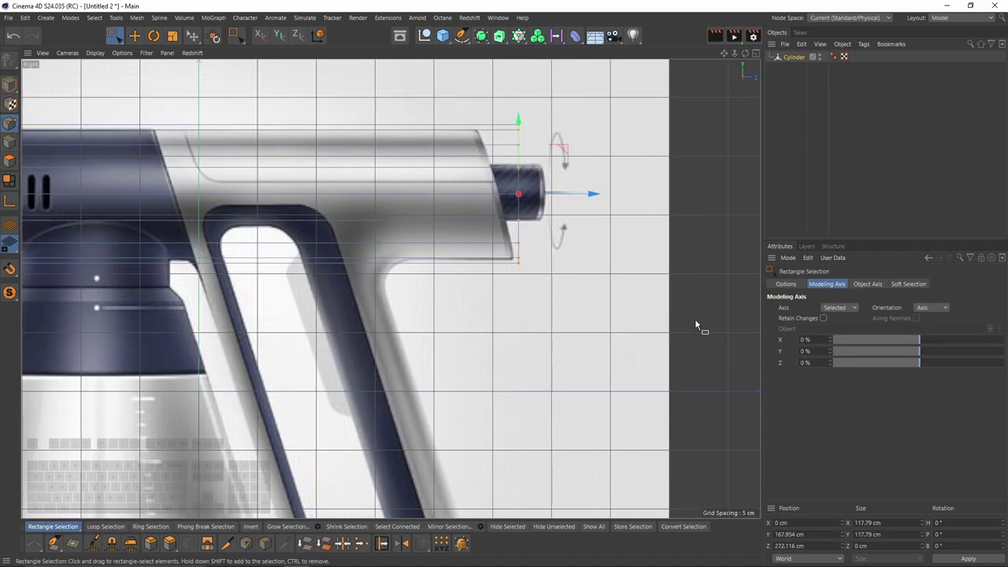
- Line-cut the whole cylinder along the barrel's slanted rear edge with Visible Only off, and delete the points beyond the cut
{"action": "right_click", "coordinate": [696, 323]}
{"action": "left_click", "coordinate": [727, 314]}
{"action": "middle_click_drag", "start_coordinate": [428, 258], "coordinate": [506, 276], "text": "alt"}
{"action": "left_click", "coordinate": [852, 298]}
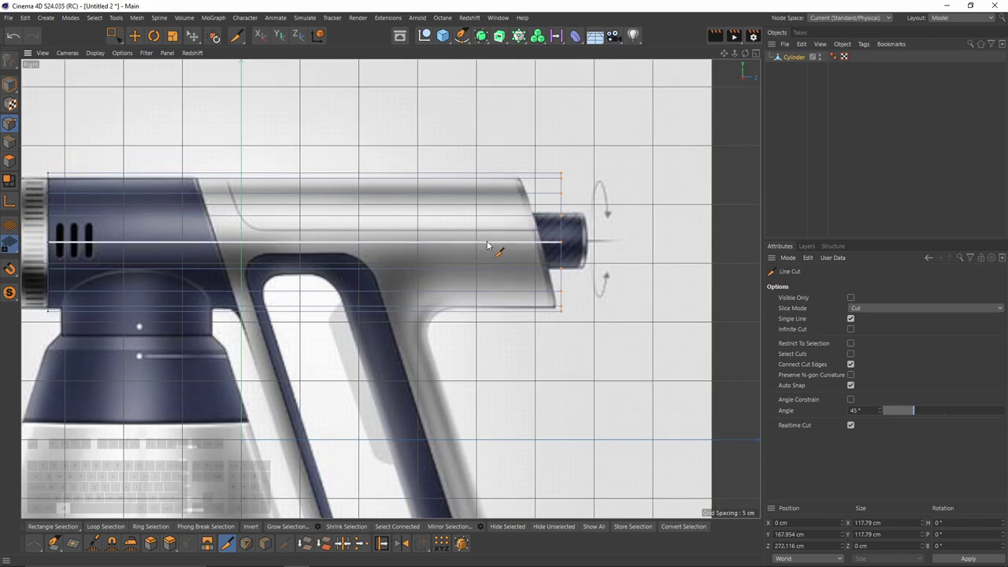
{"action": "left_click", "coordinate": [509, 146]}
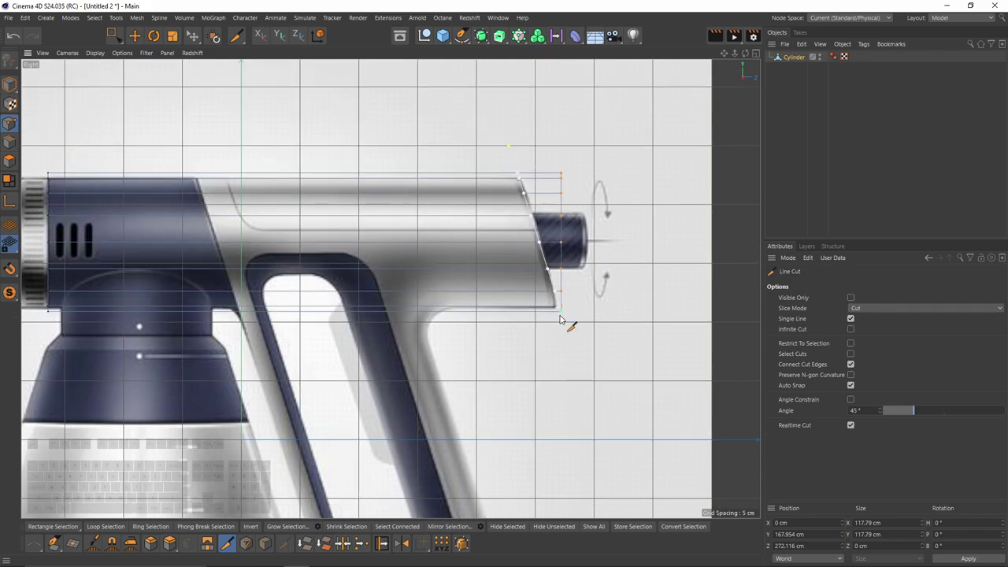
{"action": "key", "text": "space"}
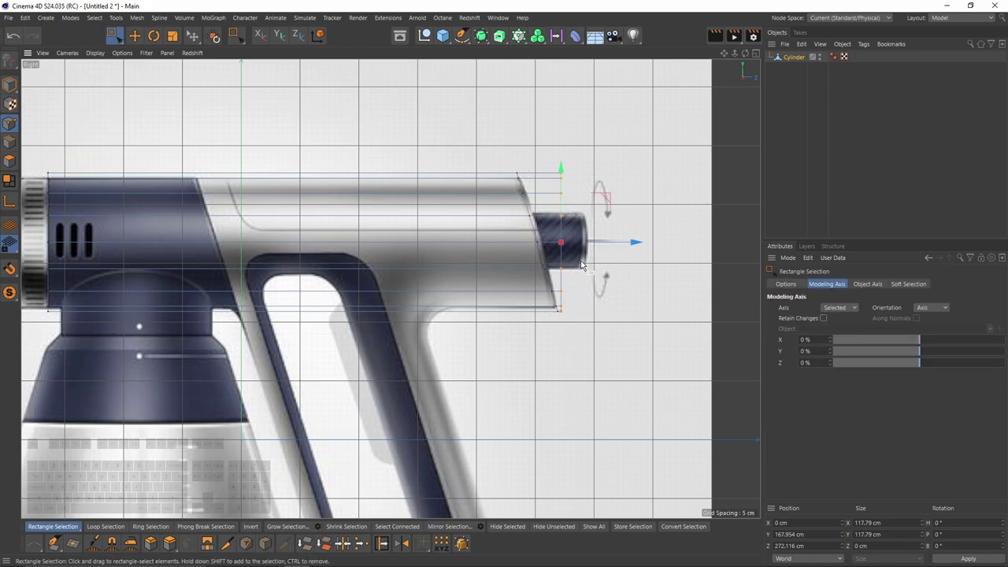
{"action": "middle_click_drag", "start_coordinate": [317, 222], "coordinate": [469, 210], "text": "alt"}
- Line-cut the cylinder along the slanted seam between the dark front section and the light body
{"action": "right_click", "coordinate": [442, 217]}
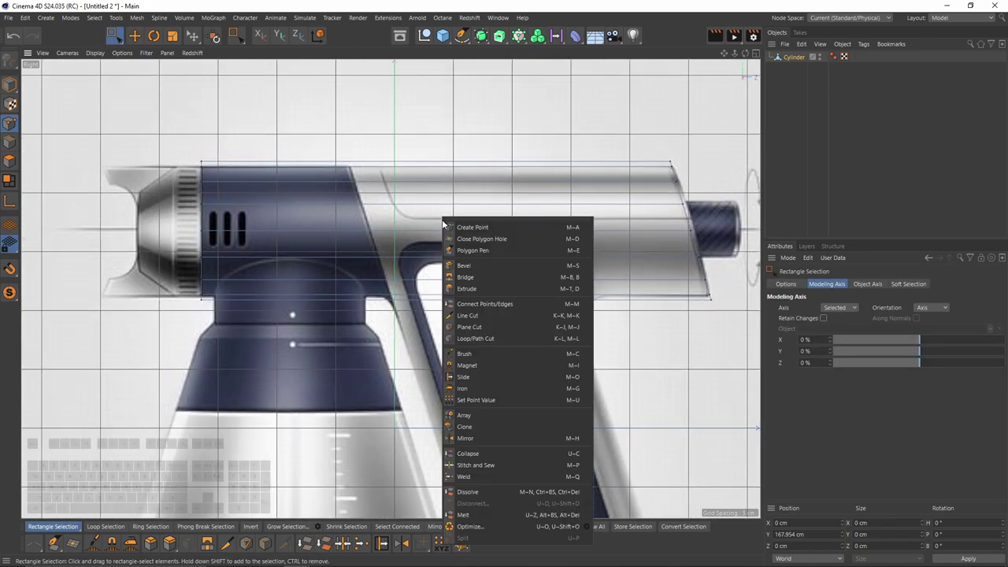
{"action": "left_click", "coordinate": [482, 312]}
{"action": "left_click", "coordinate": [392, 305]}
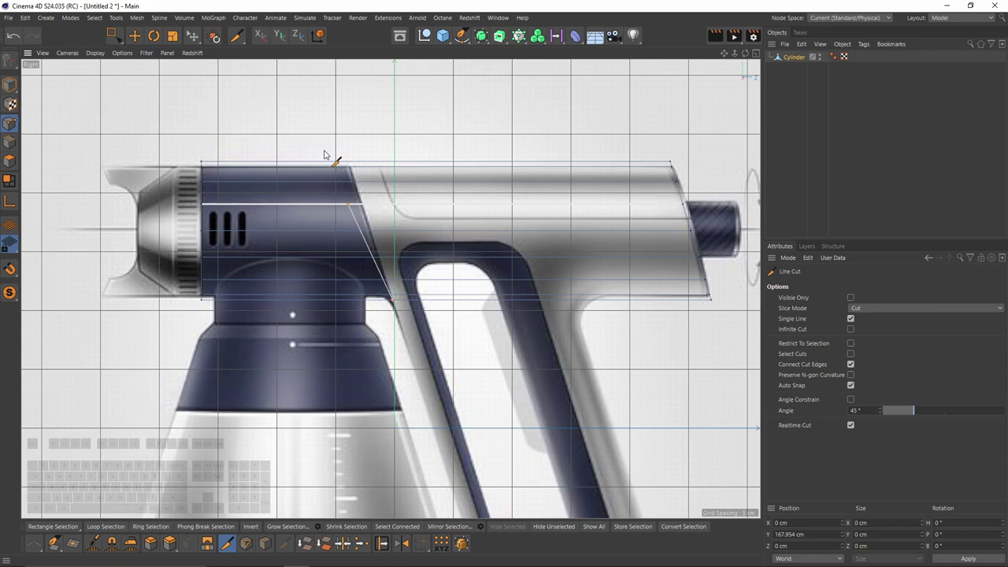
{"action": "left_click", "coordinate": [325, 90]}
{"action": "key", "text": "space"}
- Select all points on the cylinder's negative X half in the Top view and delete them
{"action": "middle_click", "coordinate": [325, 89]}
{"action": "middle_click", "coordinate": [188, 107]}
{"action": "left_click_drag", "start_coordinate": [189, 107], "coordinate": [437, 189], "text": "alt"}
{"action": "left_click_drag", "start_coordinate": [443, 189], "coordinate": [496, 256]}
{"action": "middle_click", "coordinate": [496, 256]}
{"action": "middle_click", "coordinate": [659, 150]}
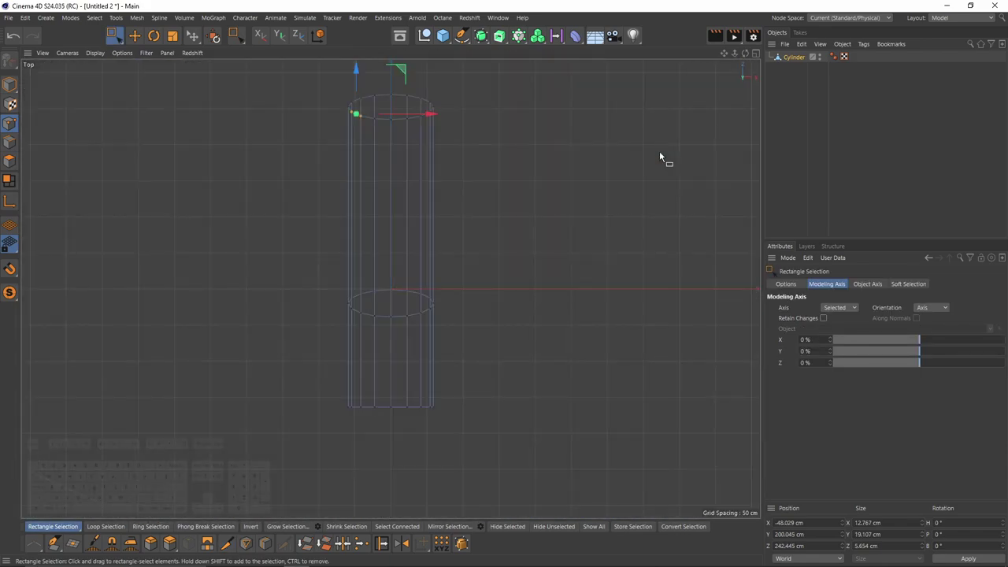
{"action": "middle_click_drag", "start_coordinate": [659, 150], "coordinate": [659, 171], "text": "alt"}
{"action": "left_click_drag", "start_coordinate": [231, 73], "coordinate": [384, 466]}
{"action": "middle_click", "coordinate": [382, 463]}
{"action": "middle_click", "coordinate": [218, 214]}
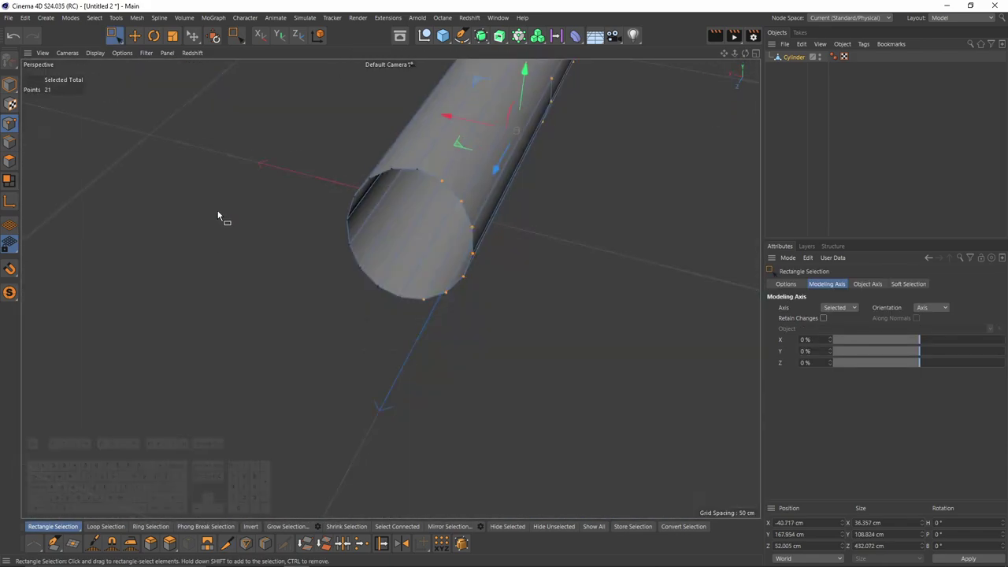
{"action": "left_click_drag", "start_coordinate": [218, 214], "coordinate": [527, 239], "text": "alt"}
{"action": "key", "text": "Delete"}
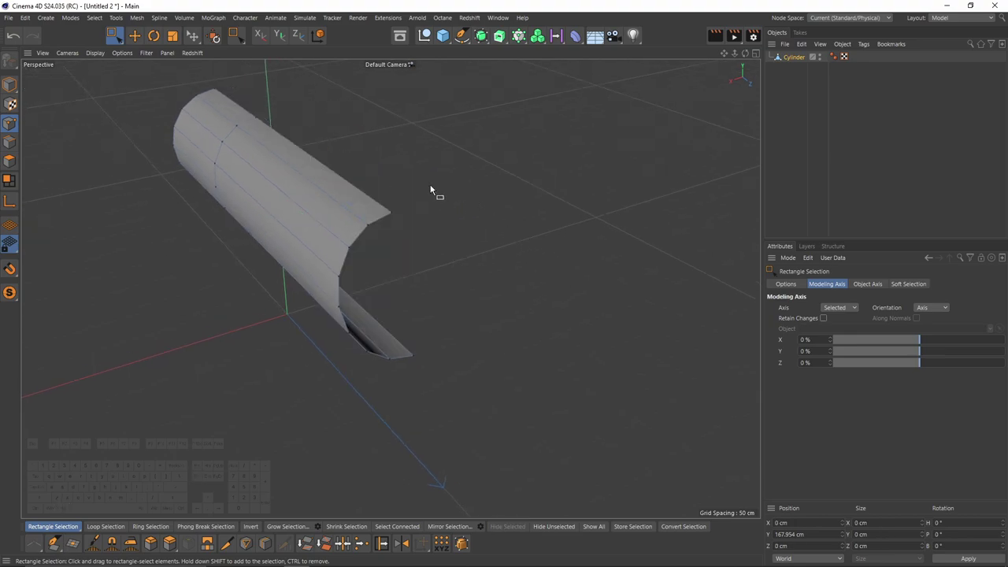
- Mirror the remaining half by placing the cylinder inside a Symmetry object
{"action": "middle_click", "coordinate": [432, 187]}
{"action": "middle_click", "coordinate": [503, 173]}
{"action": "middle_click", "coordinate": [475, 147]}
{"action": "middle_click", "coordinate": [292, 166]}
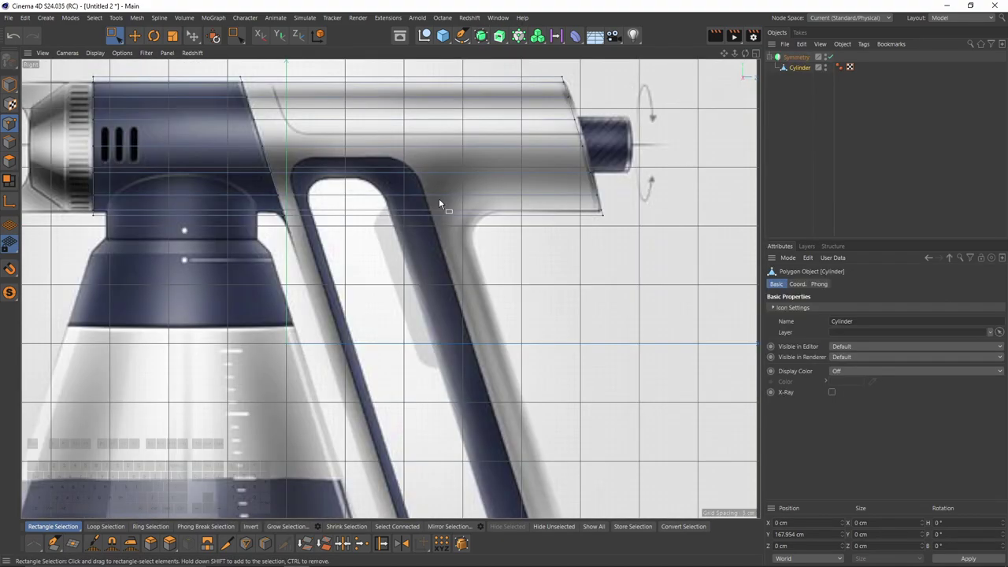
- Add a loop cut through the body at the handle's rear edge, at about 43.6% offset
{"action": "key", "text": "k"}
{"action": "key", "text": "l"}
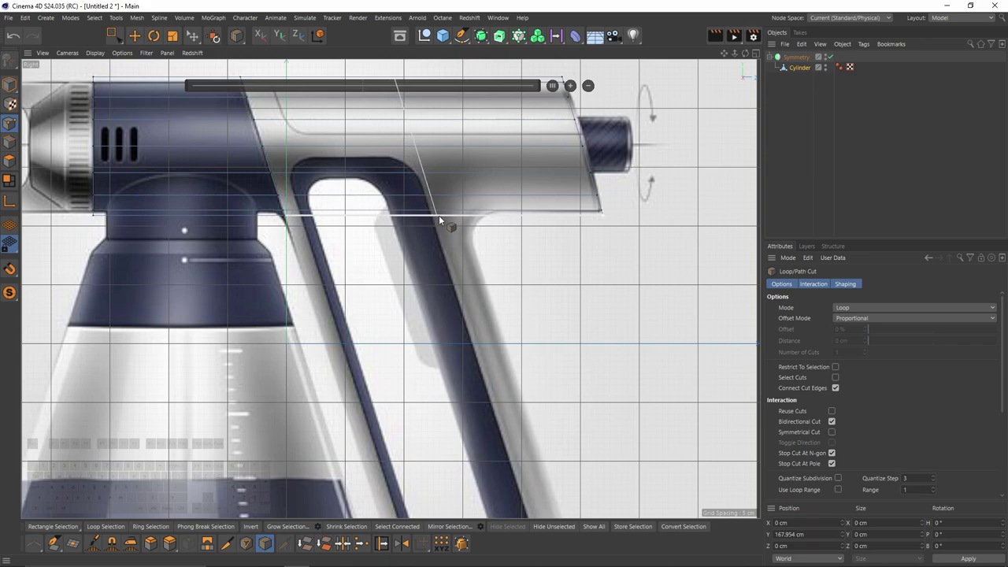
{"action": "left_click", "coordinate": [464, 216]}
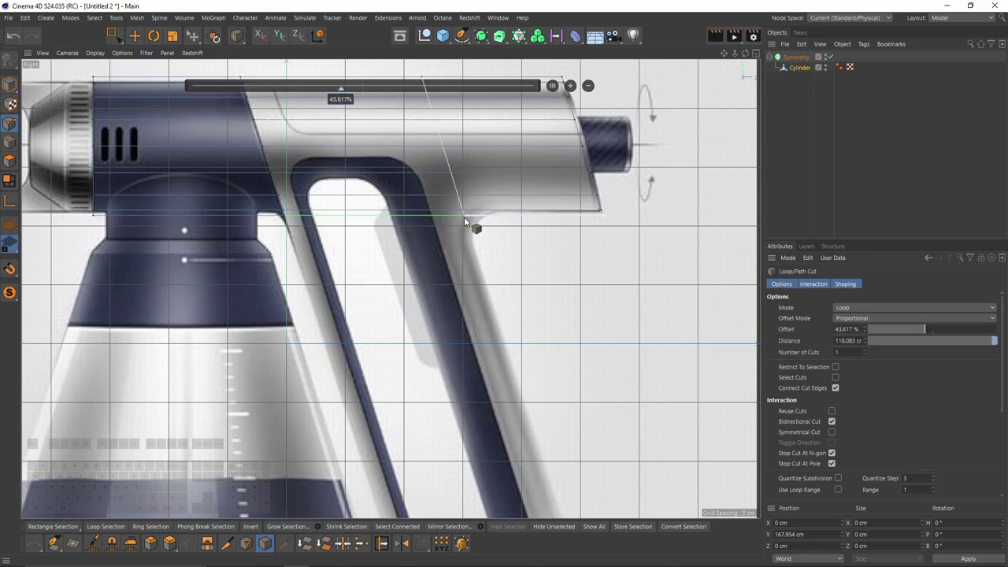
- Select the cylinder's side edge between the two inner cuts and extrude it straight down to about Y 21 cm
{"action": "key", "text": "e"}
{"action": "key", "text": "F1"}
{"action": "key", "text": "F5"}
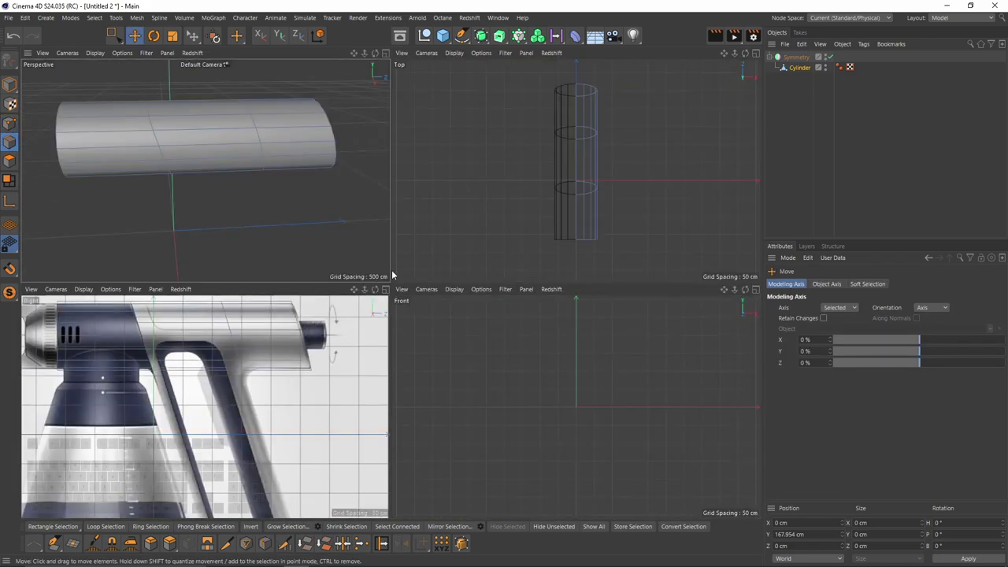
{"action": "key", "text": "F3"}
{"action": "key", "text": "F5"}
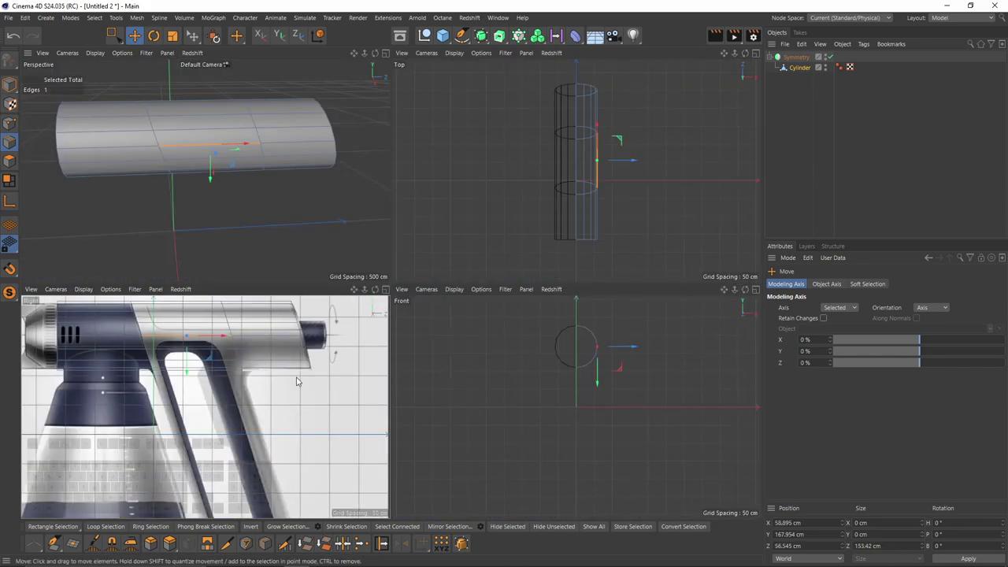
{"action": "key", "text": "F4"}
{"action": "middle_click_drag", "start_coordinate": [453, 179], "coordinate": [461, 140], "text": "alt"}
{"action": "scroll", "coordinate": [462, 136], "scroll_direction": "up", "scroll_amount": 3}
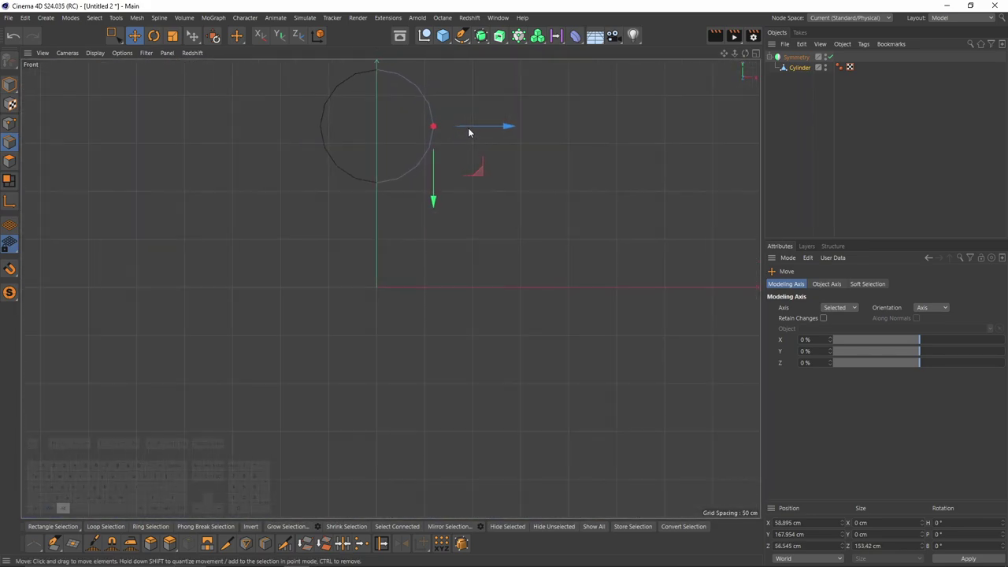
{"action": "left_click_drag", "start_coordinate": [433, 243], "coordinate": [434, 268]}
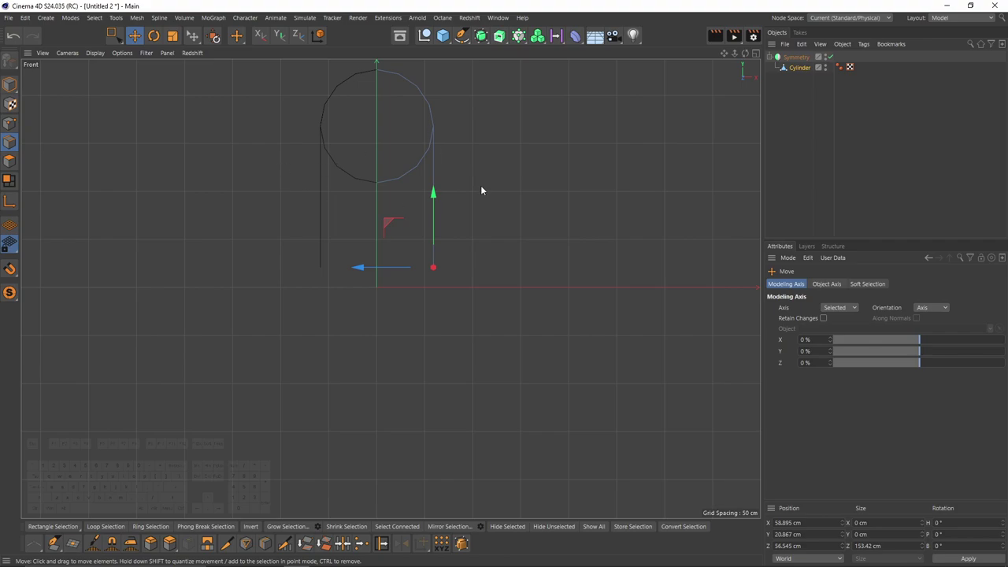
- Try deleting the points along the cylinder's lower half in the Front view, and undo the deletion
{"action": "scroll", "coordinate": [482, 190], "scroll_direction": "up", "scroll_amount": 3}
{"action": "left_click", "coordinate": [9, 123]}
{"action": "key", "text": "space"}
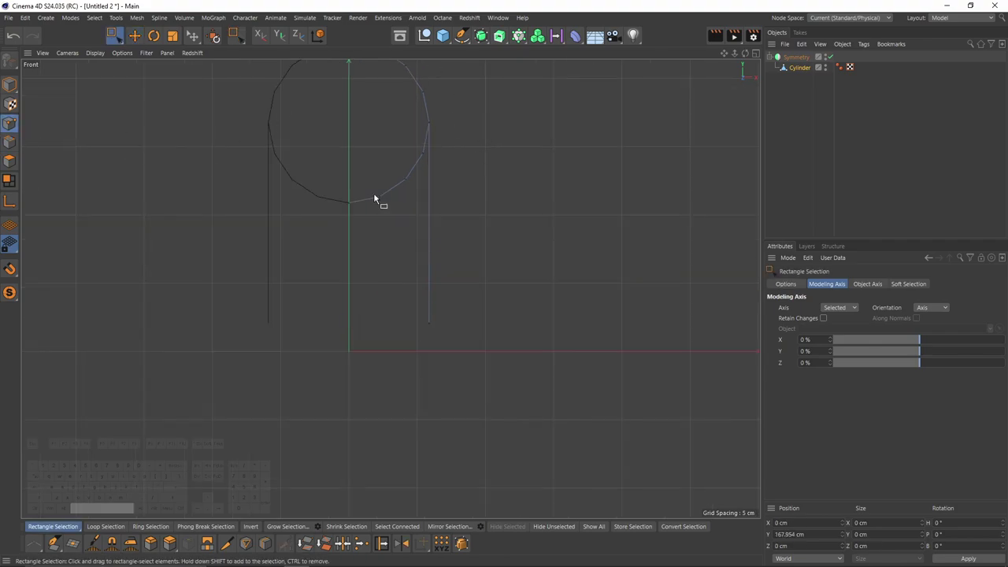
{"action": "left_click_drag", "start_coordinate": [323, 126], "coordinate": [426, 258]}
{"action": "key", "text": "Delete"}
{"action": "scroll", "coordinate": [415, 191], "scroll_direction": "up", "scroll_amount": 2}
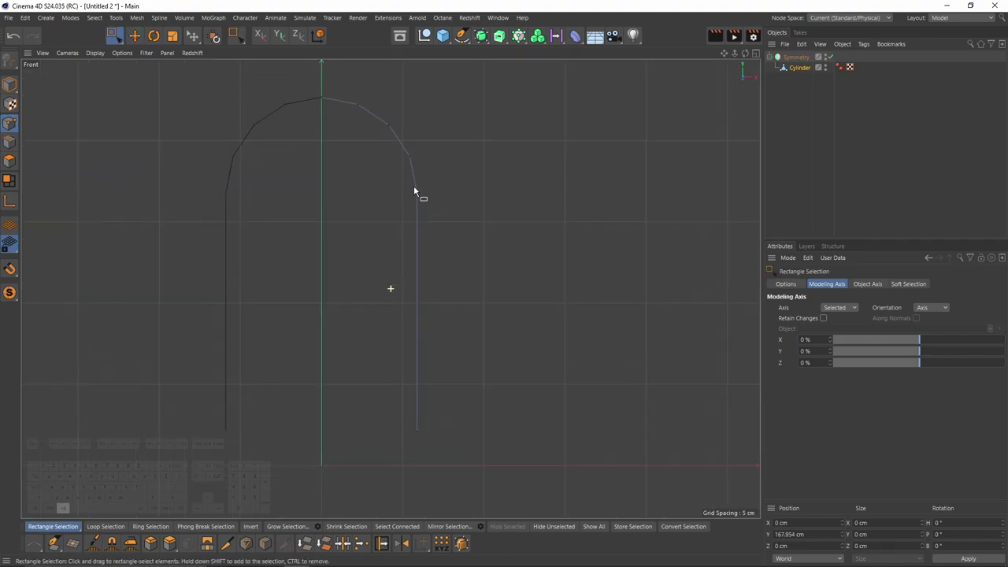
{"action": "key", "text": "ctrl+z"}
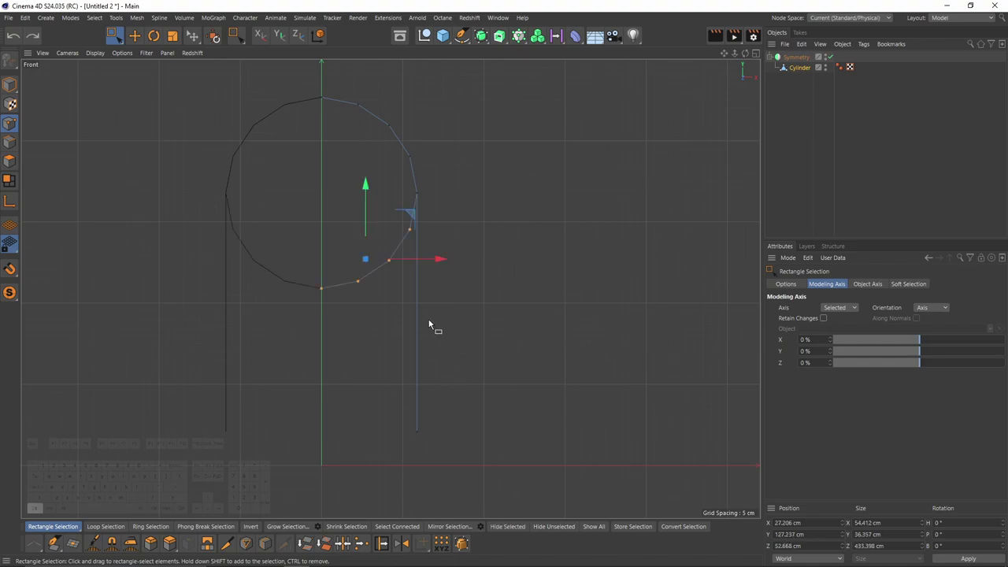
- In the Right view, move the extruded handle edge to the reference handle's bottom, about Y -223 cm and Z 181 cm
{"action": "middle_click", "coordinate": [212, 177]}
{"action": "left_click", "coordinate": [9, 143]}
{"action": "middle_click", "coordinate": [156, 275]}
{"action": "middle_click_drag", "start_coordinate": [319, 250], "coordinate": [341, 188], "text": "alt"}
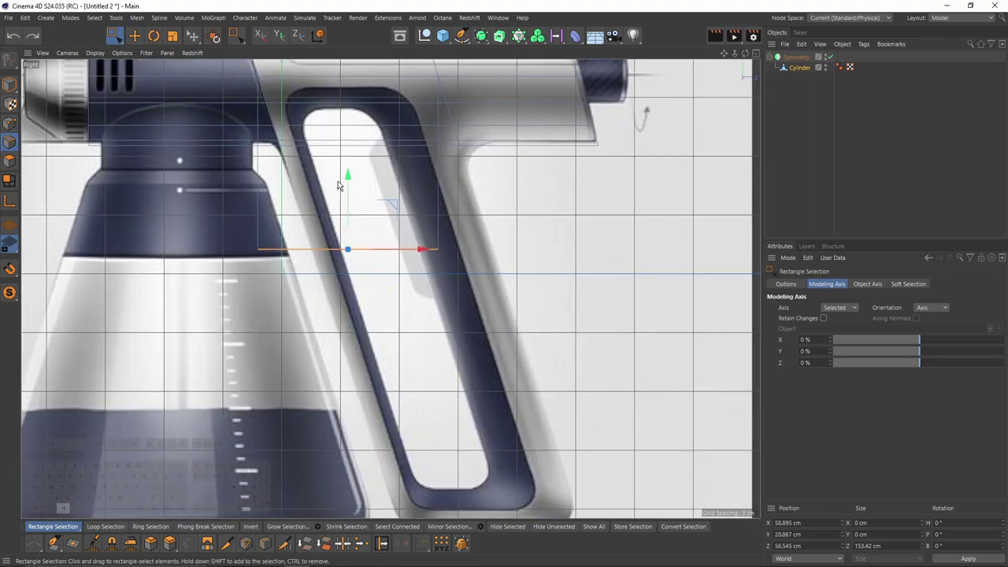
{"action": "scroll", "coordinate": [347, 108], "scroll_direction": "down", "scroll_amount": 5}
{"action": "left_click_drag", "start_coordinate": [360, 100], "coordinate": [408, 275]}
{"action": "scroll", "coordinate": [428, 264], "scroll_direction": "up", "scroll_amount": 3}
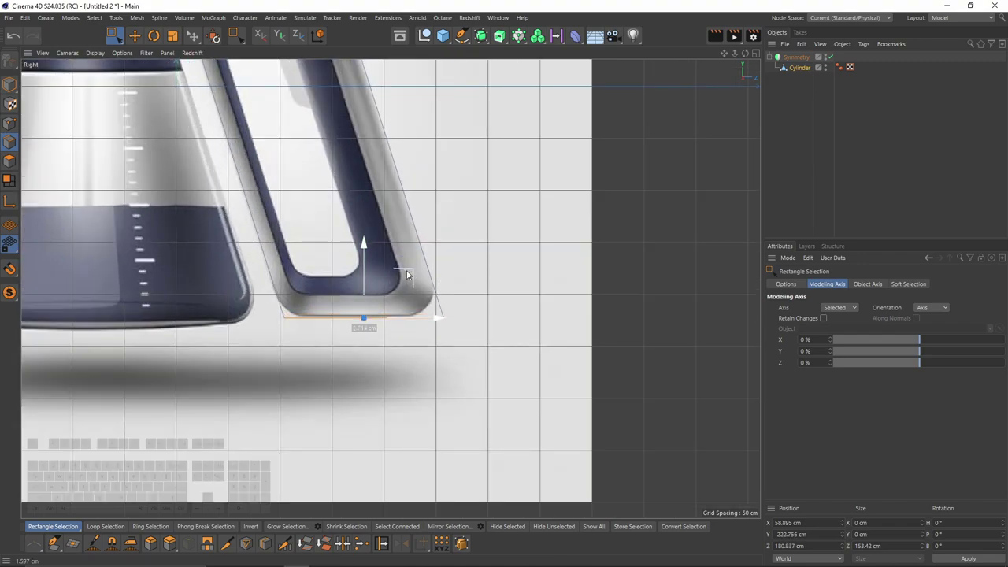
{"action": "middle_click_drag", "start_coordinate": [402, 268], "coordinate": [451, 385], "text": "alt"}
- Extrude the handle's bottom edge inward toward the symmetry plane and set its X position to 0 cm
{"action": "middle_click", "coordinate": [263, 206]}
{"action": "middle_click", "coordinate": [178, 104]}
{"action": "middle_click_drag", "start_coordinate": [543, 378], "coordinate": [455, 261], "text": "alt"}
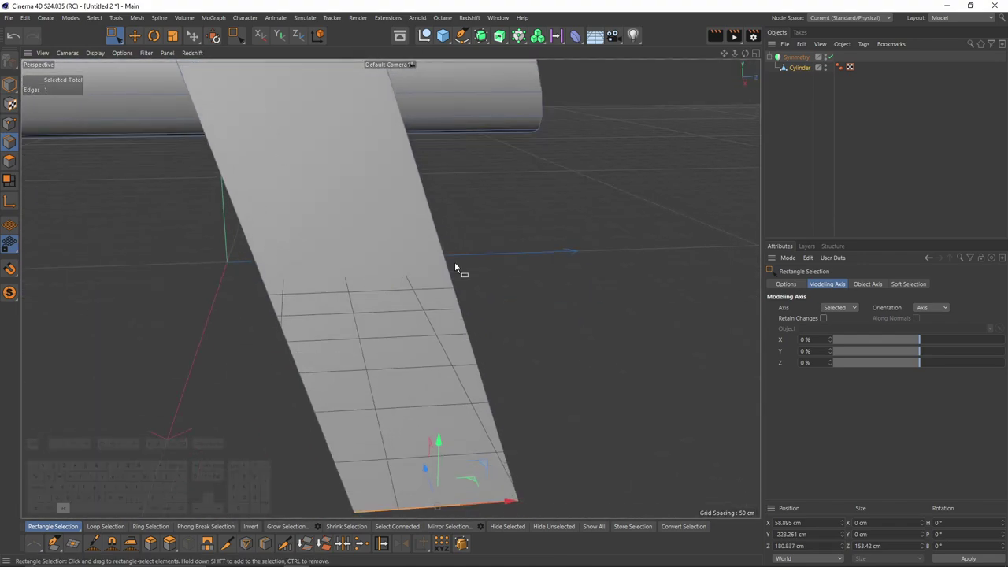
{"action": "scroll", "coordinate": [454, 261], "scroll_direction": "down", "scroll_amount": 5}
{"action": "left_click_drag", "start_coordinate": [449, 265], "coordinate": [329, 324], "text": "alt"}
{"action": "middle_click_drag", "start_coordinate": [475, 394], "coordinate": [392, 329], "text": "alt"}
{"action": "scroll", "coordinate": [391, 329], "scroll_direction": "up", "scroll_amount": 2}
{"action": "left_click_drag", "start_coordinate": [381, 329], "coordinate": [413, 260], "text": "ctrl"}
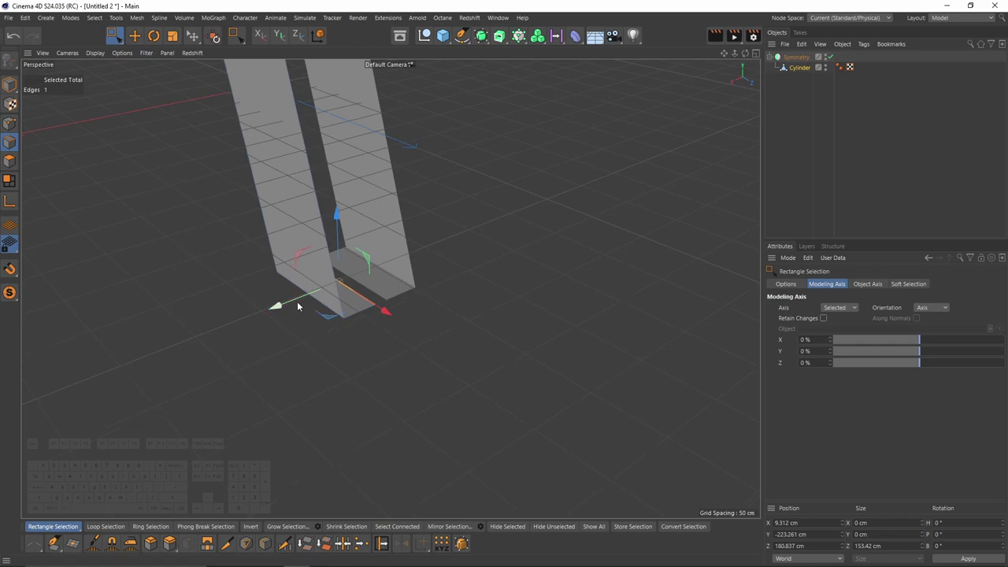
{"action": "left_click_drag", "start_coordinate": [286, 304], "coordinate": [286, 305]}
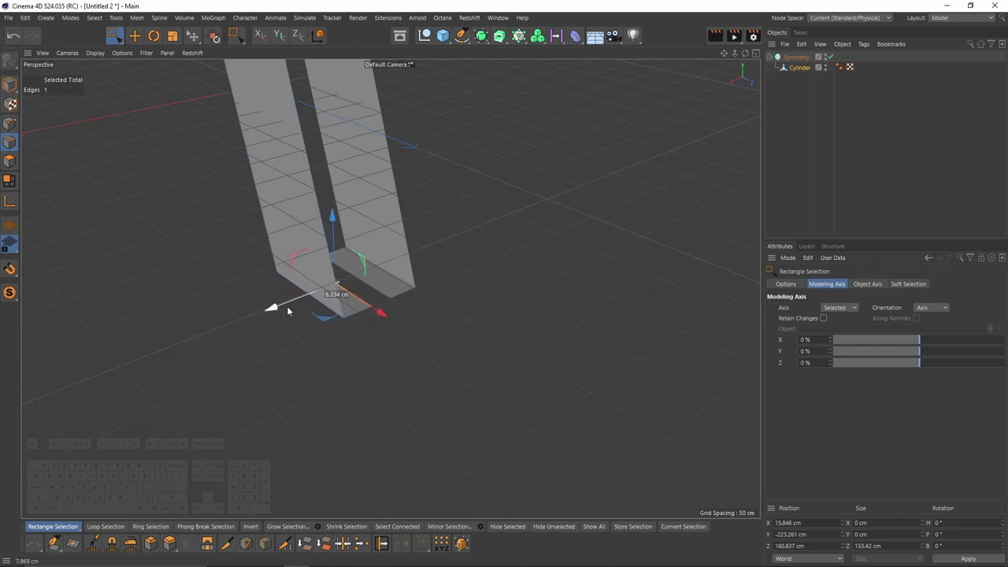
{"action": "left_click_drag", "start_coordinate": [335, 280], "coordinate": [314, 286], "text": "alt"}
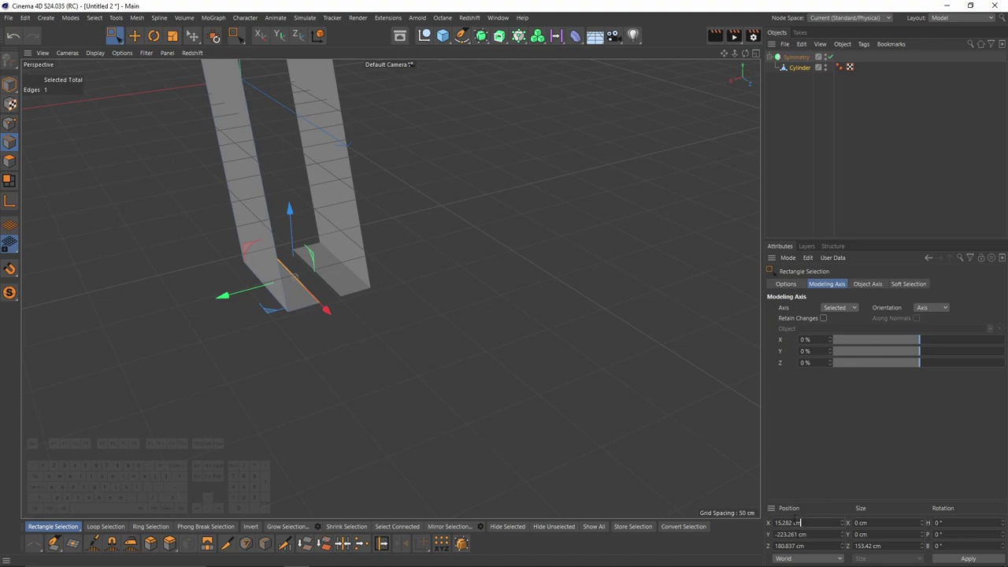
{"action": "type", "text": "0"}
{"action": "key", "text": "Return"}
{"action": "scroll", "coordinate": [355, 228], "scroll_direction": "down", "scroll_amount": 1}
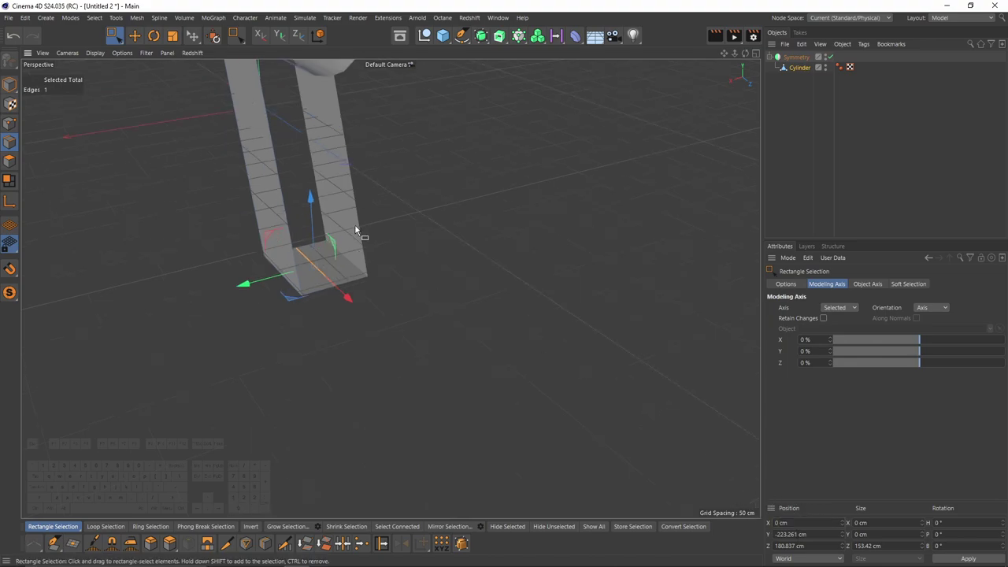
- Select the polygons on the cylinder's underside between the handle's front and rear cuts and delete them
{"action": "left_click_drag", "start_coordinate": [355, 228], "coordinate": [429, 249], "text": "alt"}
{"action": "left_click_drag", "start_coordinate": [449, 224], "coordinate": [350, 170], "text": "alt"}
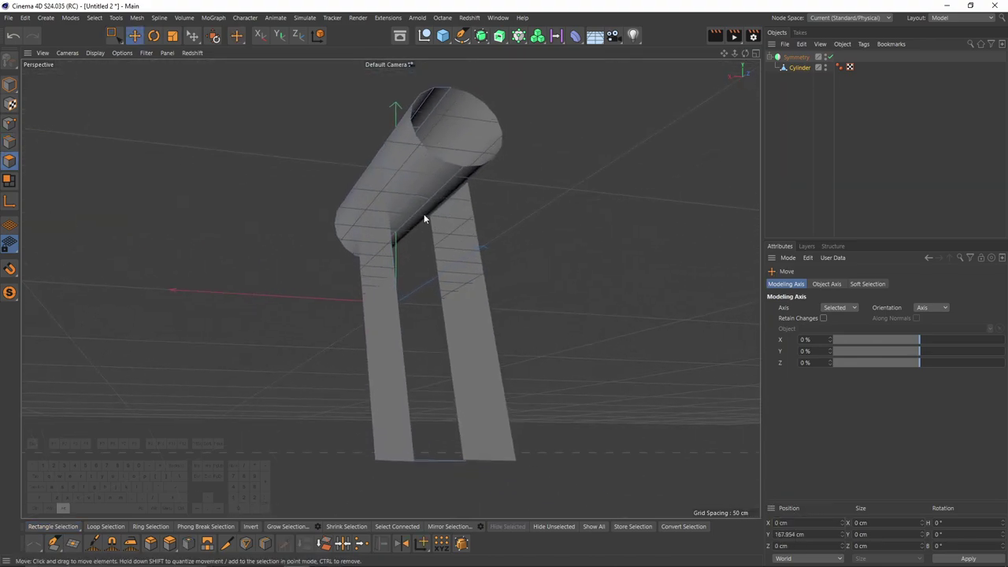
{"action": "scroll", "coordinate": [400, 207], "scroll_direction": "up", "scroll_amount": 2}
{"action": "left_click", "coordinate": [400, 207]}
{"action": "left_click", "coordinate": [385, 197], "text": "shift"}
{"action": "scroll", "coordinate": [347, 171], "scroll_direction": "up", "scroll_amount": 2}
{"action": "left_click", "coordinate": [345, 172], "text": "shift"}
{"action": "left_click", "coordinate": [338, 134], "text": "shift"}
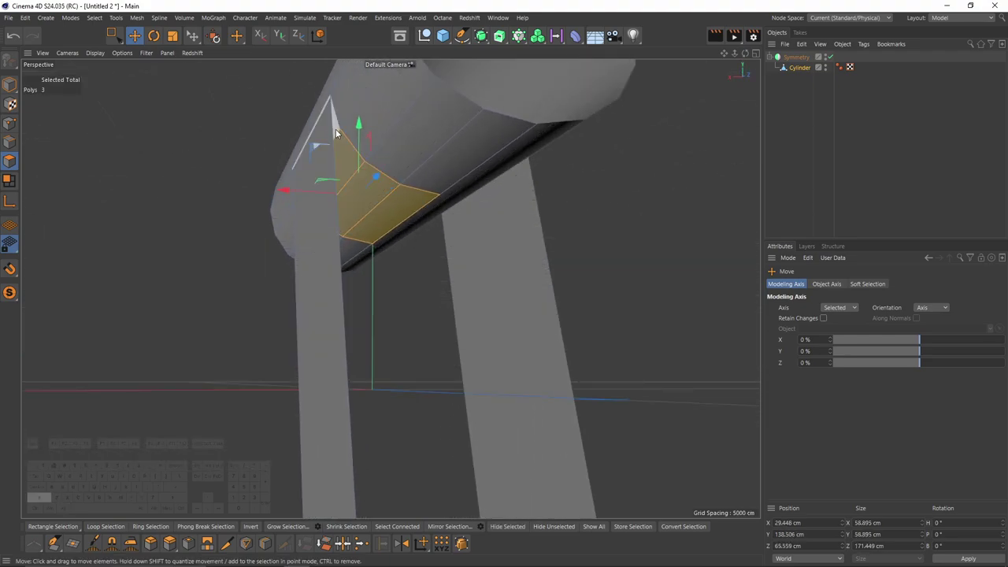
{"action": "left_click_drag", "start_coordinate": [337, 132], "coordinate": [415, 198], "text": "alt"}
{"action": "key", "text": "Delete"}
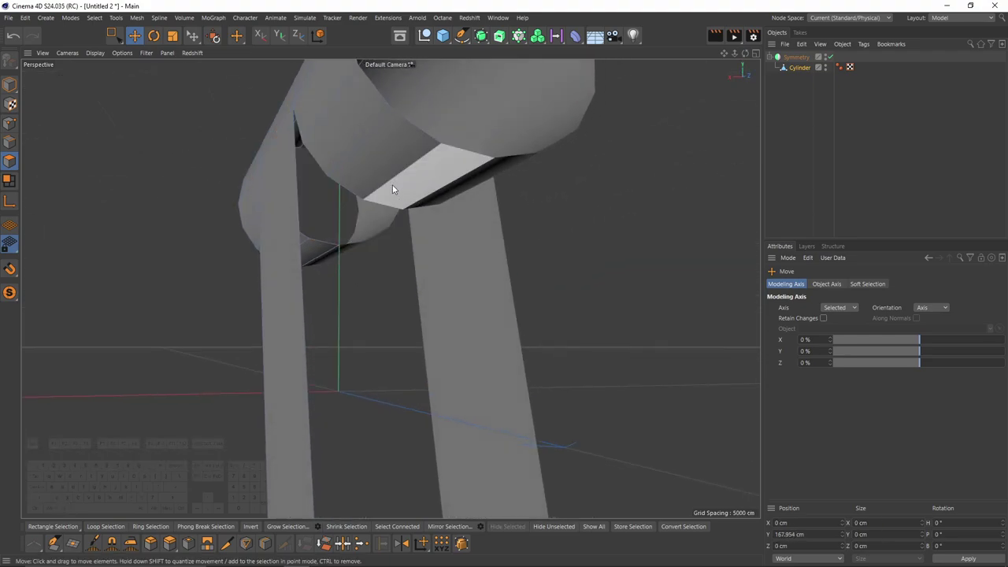
- Add a loop cut across the upper part of the handle's side face, at about 5.78% offset
{"action": "left_click_drag", "start_coordinate": [285, 192], "coordinate": [537, 214], "text": "alt"}
{"action": "scroll", "coordinate": [538, 214], "scroll_direction": "down", "scroll_amount": 2}
{"action": "left_click_drag", "start_coordinate": [537, 214], "coordinate": [389, 173], "text": "alt"}
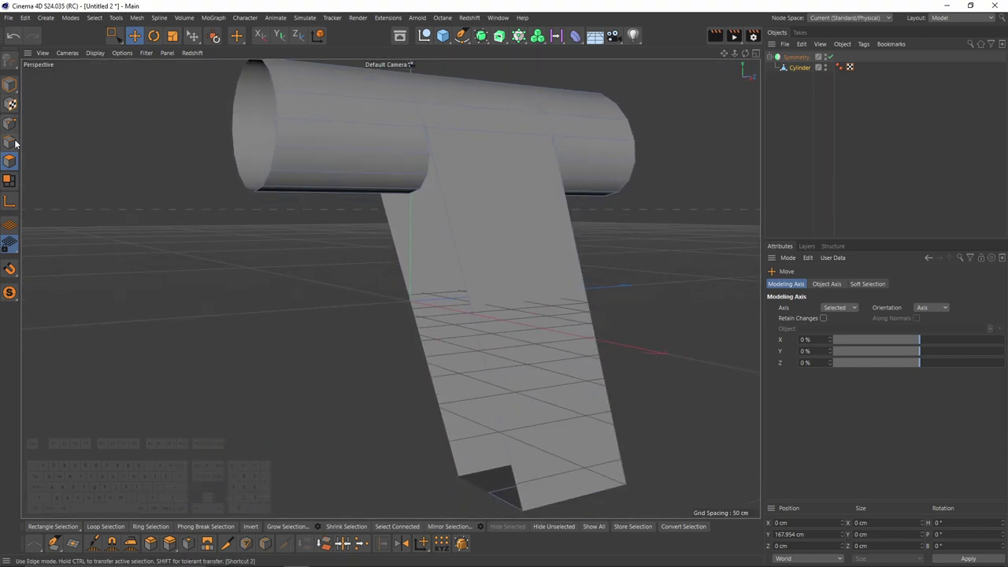
{"action": "middle_click_drag", "start_coordinate": [451, 174], "coordinate": [418, 225], "text": "alt"}
{"action": "scroll", "coordinate": [418, 224], "scroll_direction": "up", "scroll_amount": 2}
{"action": "left_click_drag", "start_coordinate": [397, 219], "coordinate": [400, 252], "text": "alt"}
{"action": "key", "text": "k"}
{"action": "key", "text": "l"}
{"action": "scroll", "coordinate": [366, 196], "scroll_direction": "up", "scroll_amount": 3}
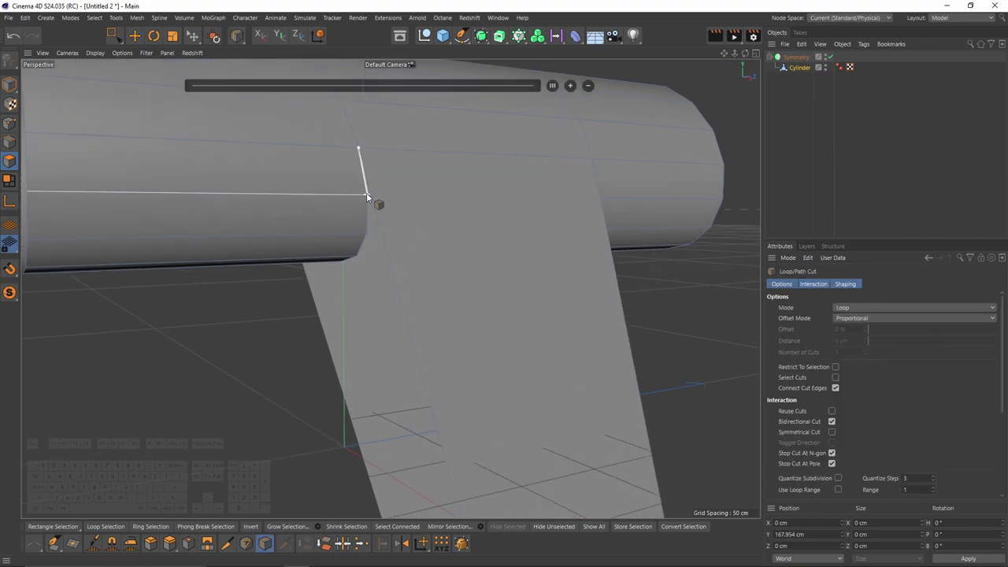
{"action": "left_click", "coordinate": [374, 200]}
{"action": "middle_click_drag", "start_coordinate": [374, 200], "coordinate": [404, 248], "text": "alt"}
{"action": "scroll", "coordinate": [403, 248], "scroll_direction": "up", "scroll_amount": 1}
- Bridge the narrow gap between the cylinder opening's upper front corner and the new cut on the handle's side
{"action": "key", "text": "m"}
{"action": "key", "text": "b"}
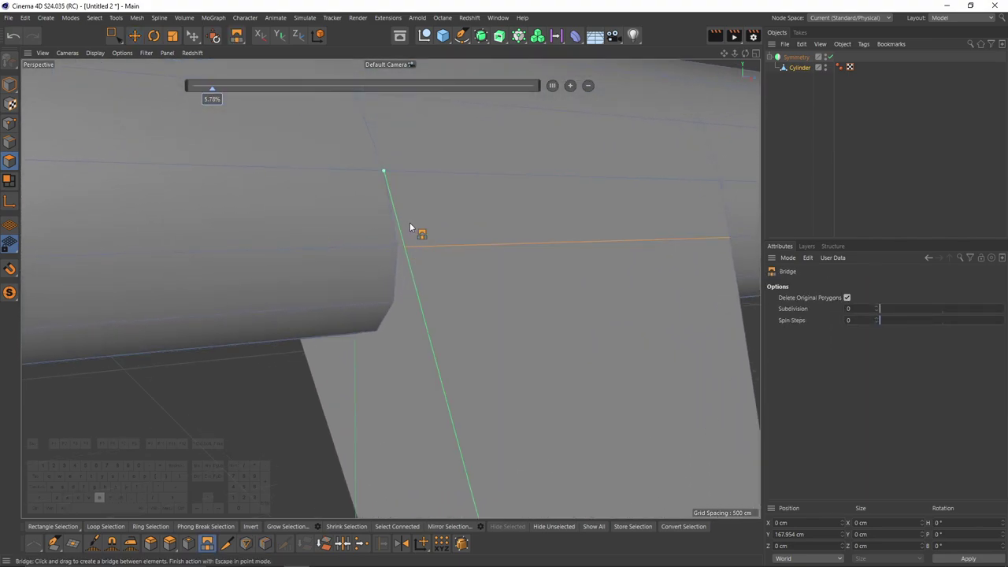
{"action": "left_click", "coordinate": [9, 123]}
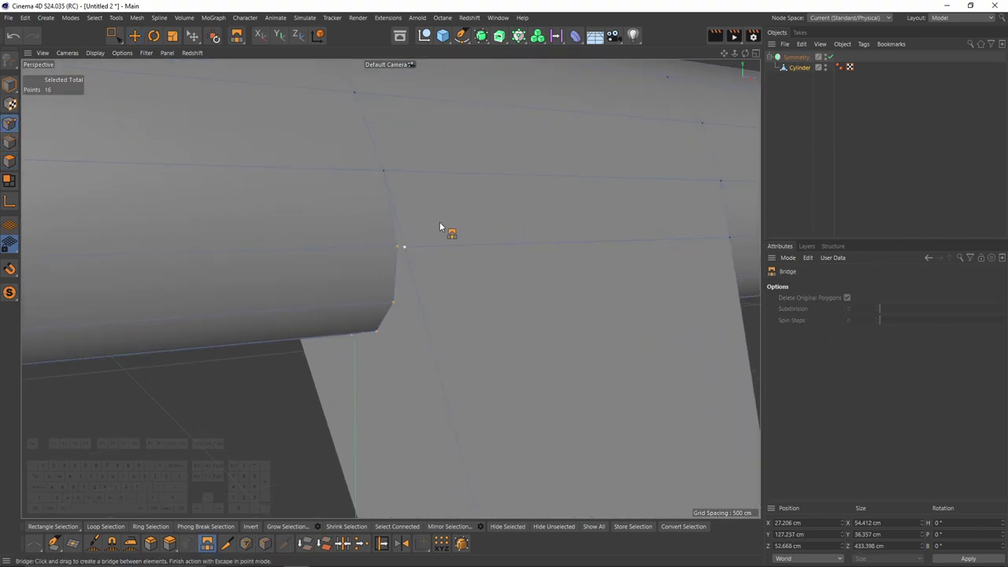
{"action": "key", "text": "Return"}
{"action": "left_click_drag", "start_coordinate": [431, 271], "coordinate": [451, 234], "text": "alt"}
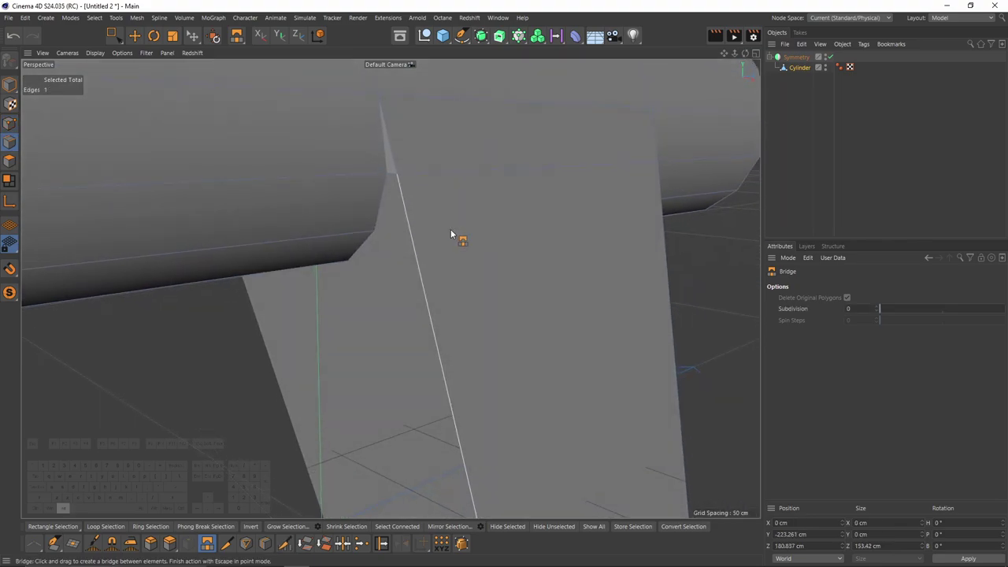
- Cut another loop across the handle's side just below the first, and bridge its edge to the cylinder opening
{"action": "key", "text": "k"}
{"action": "key", "text": "l"}
{"action": "left_click", "coordinate": [412, 231]}
{"action": "key", "text": "b"}
{"action": "left_click_drag", "start_coordinate": [406, 207], "coordinate": [384, 208]}
- Select the three remaining front edges of the cylinder's opening and extrude them down to the handle's bottom, about Y -214 cm and Z 101 cm
{"action": "key", "text": "e"}
{"action": "left_click", "coordinate": [359, 250], "text": "shift"}
{"action": "left_click_drag", "start_coordinate": [388, 288], "coordinate": [409, 169], "text": "alt"}
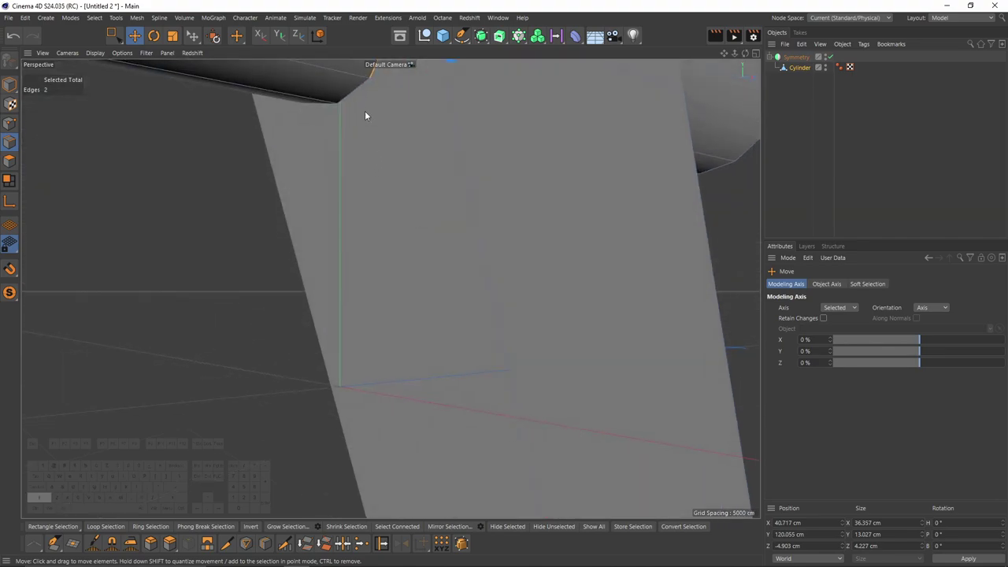
{"action": "left_click", "coordinate": [358, 109], "text": "shift"}
{"action": "middle_click", "coordinate": [374, 236]}
{"action": "middle_click", "coordinate": [284, 368]}
{"action": "right_click_drag", "start_coordinate": [429, 465], "coordinate": [392, 309], "text": "alt"}
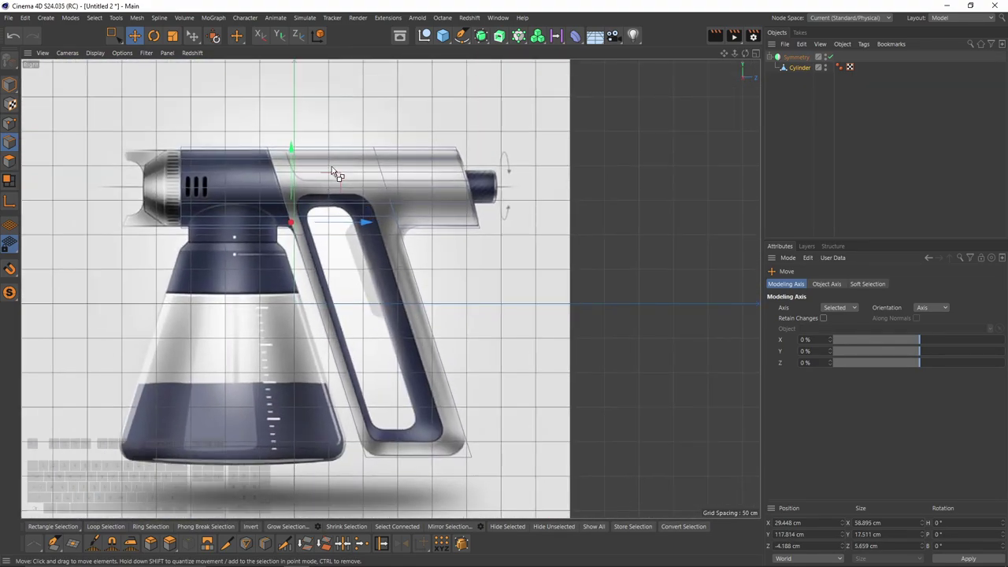
{"action": "left_click_drag", "start_coordinate": [334, 171], "coordinate": [398, 387], "text": "ctrl"}
{"action": "middle_click_drag", "start_coordinate": [397, 387], "coordinate": [408, 281], "text": "alt"}
{"action": "scroll", "coordinate": [406, 285], "scroll_direction": "up", "scroll_amount": 2}
{"action": "left_click_drag", "start_coordinate": [410, 289], "coordinate": [420, 310]}
- Add two lengthwise loop cuts to the handle's bottom polygon, the second at about 43.3% offset
{"action": "middle_click", "coordinate": [417, 307]}
{"action": "middle_click", "coordinate": [228, 141]}
{"action": "right_click_drag", "start_coordinate": [228, 140], "coordinate": [465, 295], "text": "alt"}
{"action": "left_click_drag", "start_coordinate": [465, 295], "coordinate": [472, 265], "text": "alt"}
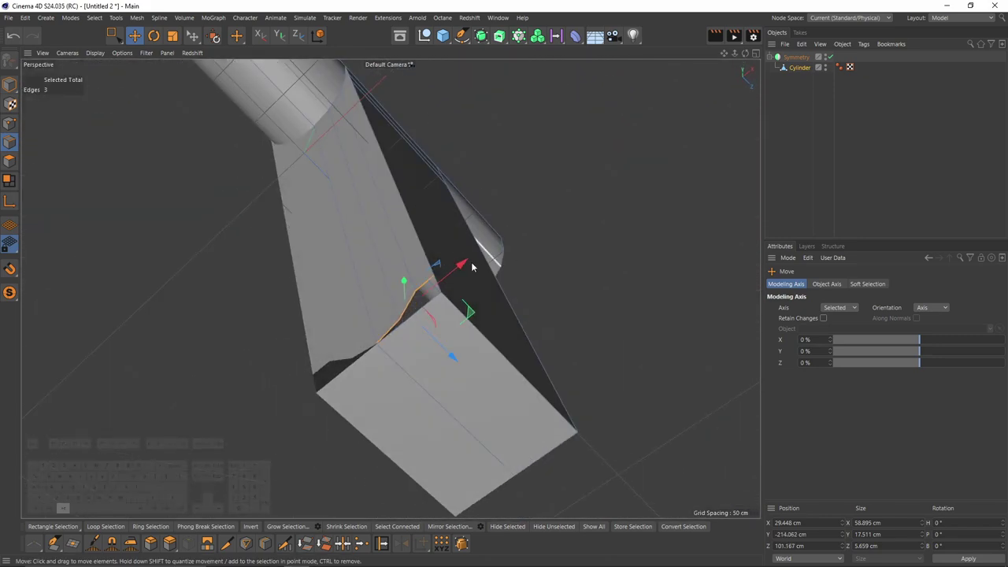
{"action": "right_click_drag", "start_coordinate": [412, 314], "coordinate": [417, 327], "text": "alt"}
{"action": "left_click_drag", "start_coordinate": [384, 244], "coordinate": [399, 269], "text": "alt"}
{"action": "middle_click_drag", "start_coordinate": [400, 269], "coordinate": [384, 197], "text": "alt"}
{"action": "middle_click_drag", "start_coordinate": [409, 355], "coordinate": [401, 290], "text": "alt"}
{"action": "left_click", "coordinate": [10, 163]}
{"action": "left_click", "coordinate": [441, 366]}
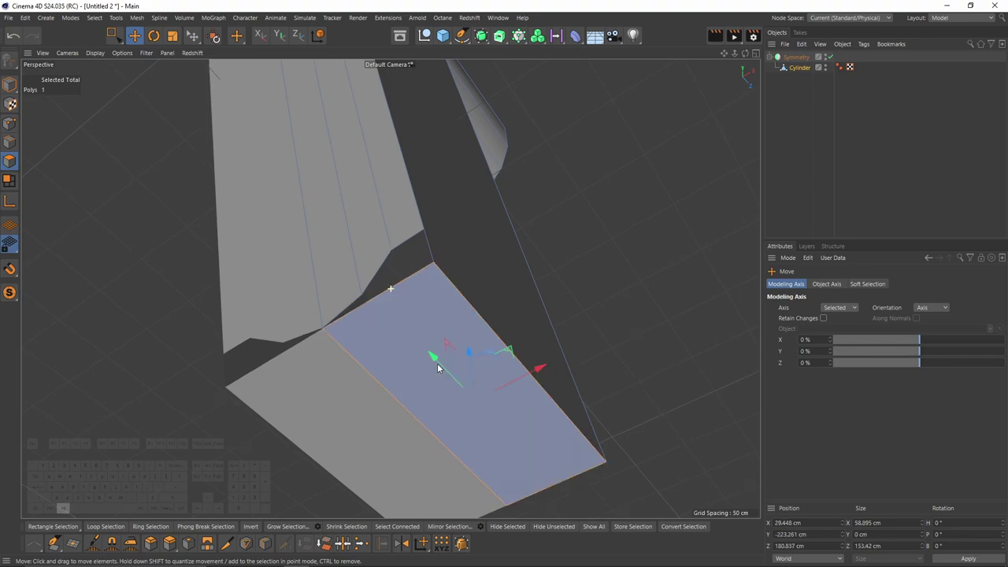
{"action": "key", "text": "k"}
{"action": "key", "text": "l"}
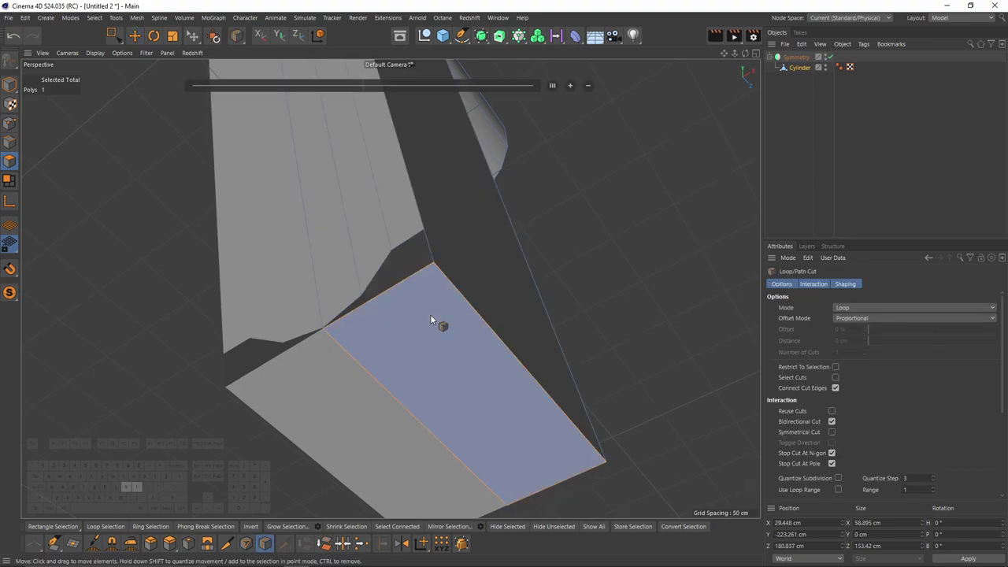
{"action": "left_click", "coordinate": [371, 305]}
{"action": "left_click", "coordinate": [403, 281]}
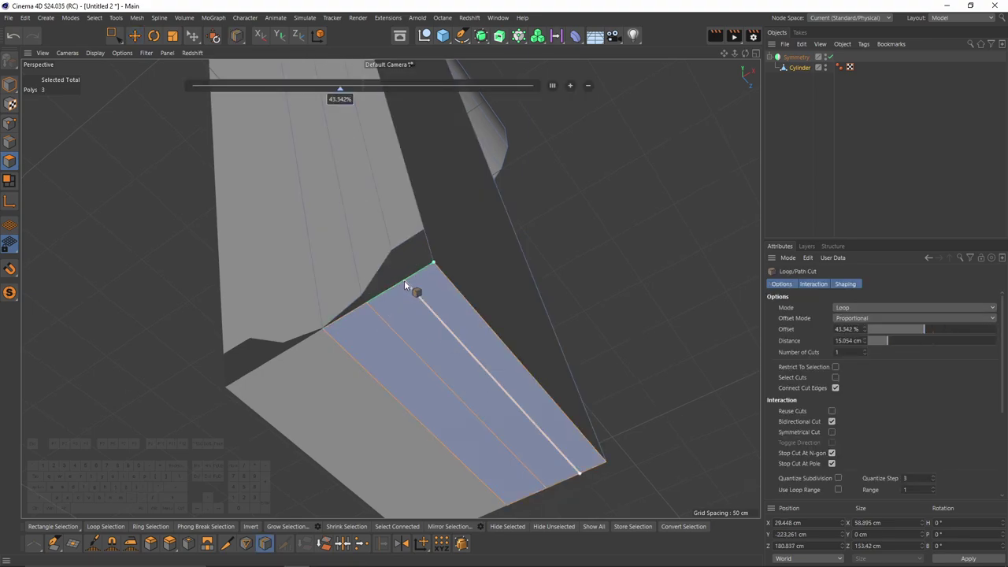
{"action": "key", "text": "Return"}
- Weld the lower points of the handle's front face to the matching points on the front edge of its bottom face
{"action": "key", "text": "space"}
{"action": "left_click_drag", "start_coordinate": [416, 214], "coordinate": [452, 283]}
{"action": "key", "text": "m"}
{"action": "key", "text": "q"}
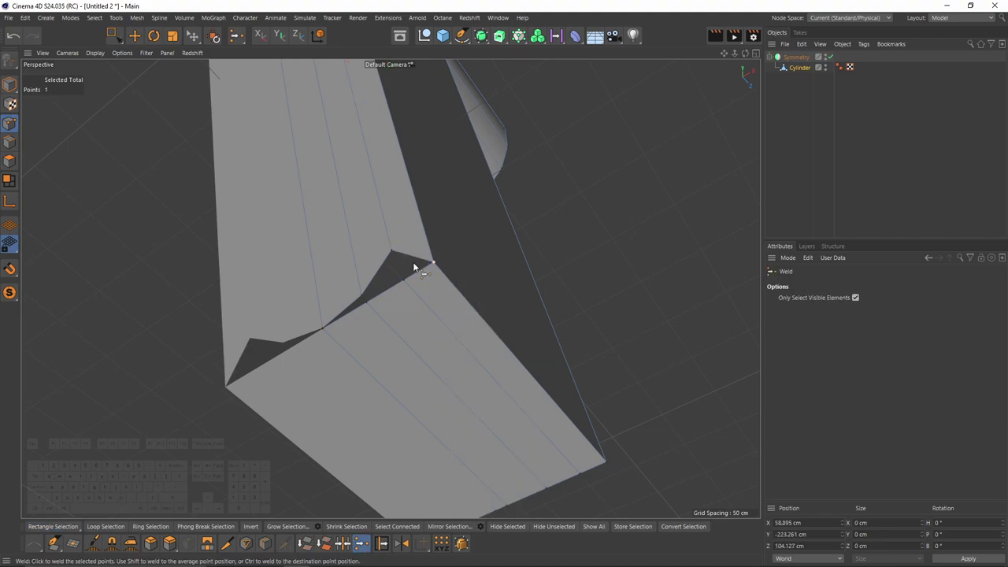
{"action": "key", "text": "space"}
{"action": "left_click_drag", "start_coordinate": [381, 239], "coordinate": [414, 288]}
{"action": "key", "text": "space"}
{"action": "left_click", "coordinate": [405, 281]}
{"action": "left_click_drag", "start_coordinate": [351, 285], "coordinate": [373, 311]}
{"action": "left_click", "coordinate": [365, 302]}
- Place the Symmetry object inside a Subdivision Surface
{"action": "right_click_drag", "start_coordinate": [399, 331], "coordinate": [395, 272], "text": "alt"}
{"action": "mouse_move", "coordinate": [395, 272]}
{"action": "left_mouse_down", "text": "alt"}
{"action": "mouse_move", "coordinate": [387, 220]}
{"action": "mouse_move", "coordinate": [386, 256]}
{"action": "left_mouse_up", "text": "alt"}
{"action": "left_click", "coordinate": [793, 58]}
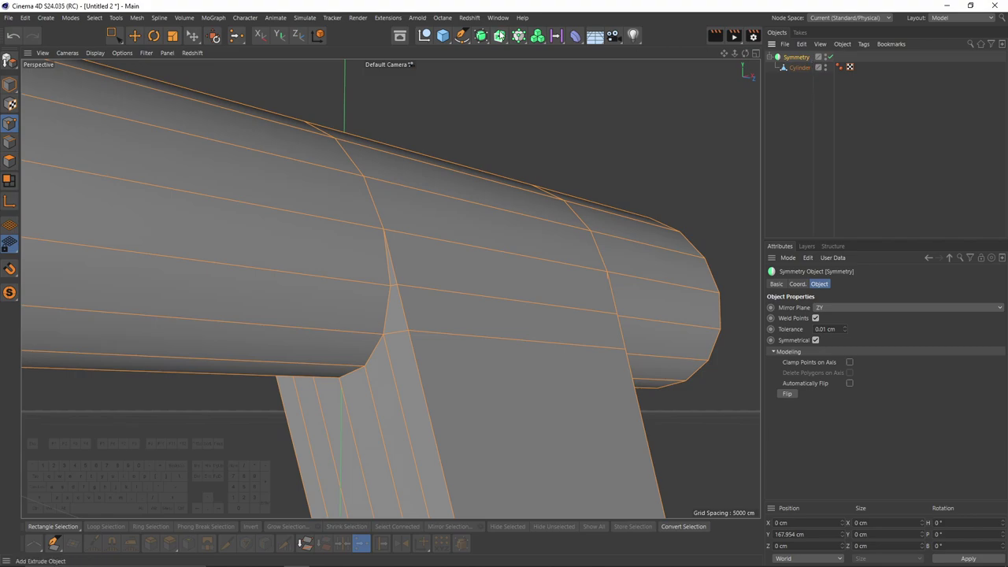
{"action": "left_click", "coordinate": [485, 38], "text": "alt"}
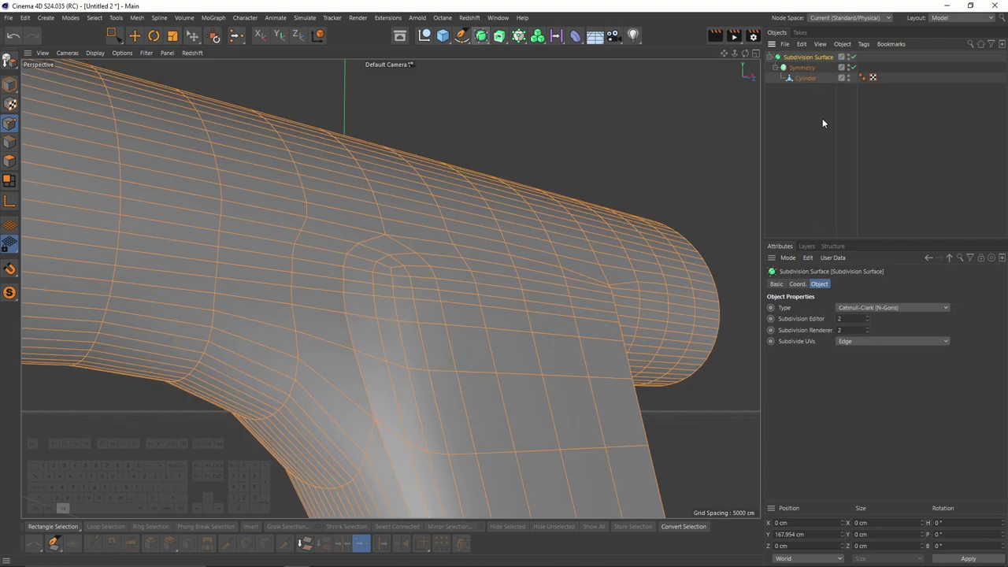
- Add a supporting loop cut on each side of the handle's front edge, the barrel-side cut at about 3.65% offset
{"action": "left_click", "coordinate": [803, 78]}
{"action": "key", "text": "k"}
{"action": "key", "text": "l"}
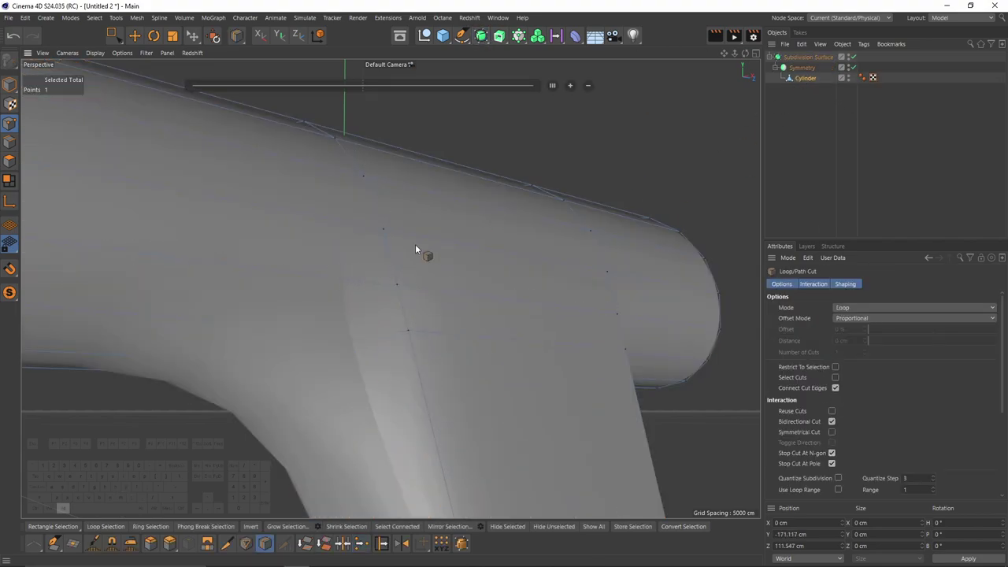
{"action": "left_click_drag", "start_coordinate": [415, 245], "coordinate": [411, 288], "text": "alt"}
{"action": "key", "text": "q"}
{"action": "left_click", "coordinate": [410, 288]}
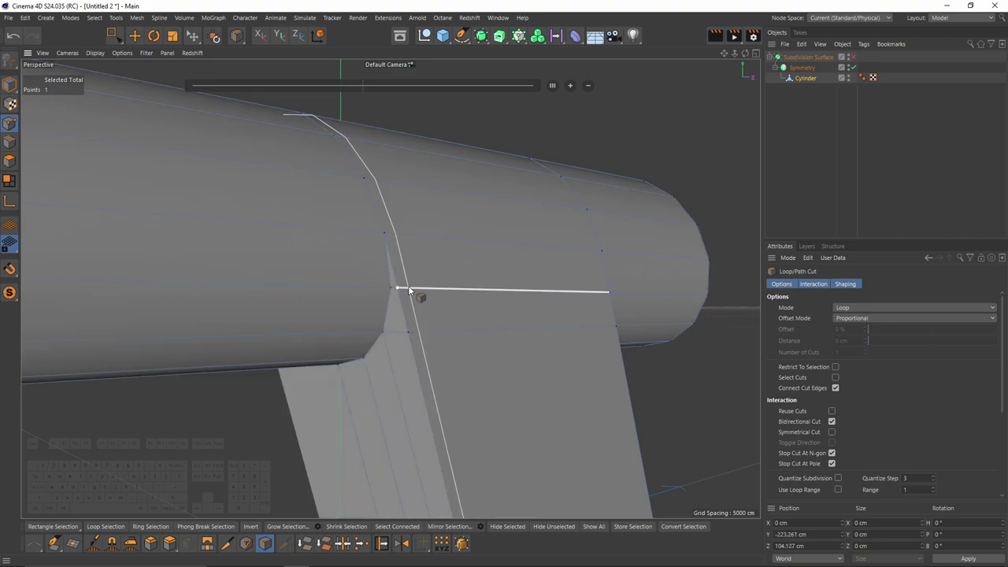
{"action": "key", "text": "q"}
{"action": "key", "text": "q"}
{"action": "left_click", "coordinate": [381, 285]}
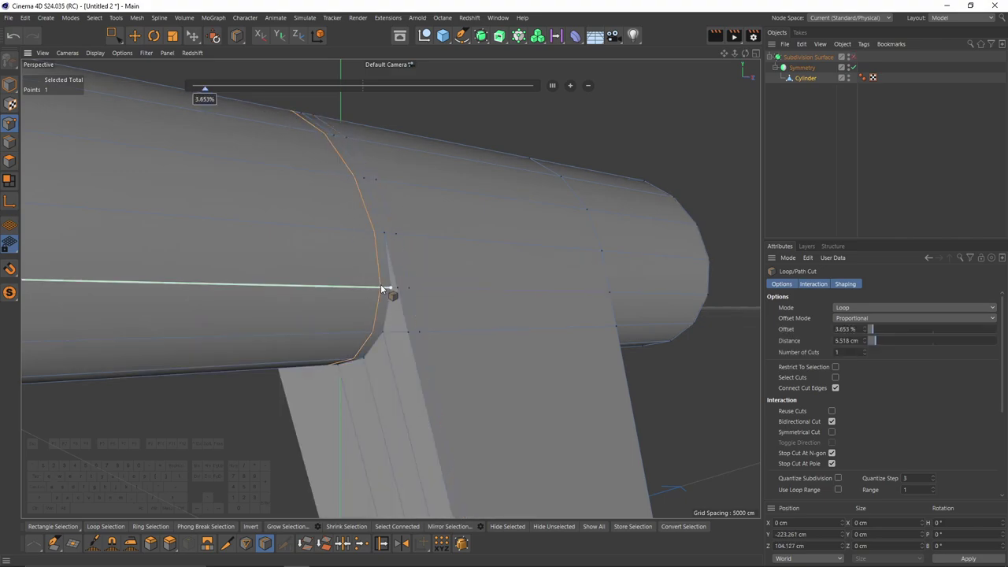
{"action": "key", "text": "q"}
{"action": "left_click", "coordinate": [970, 156]}
{"action": "left_click_drag", "start_coordinate": [405, 225], "coordinate": [409, 256], "text": "alt"}
{"action": "left_click", "coordinate": [410, 256]}
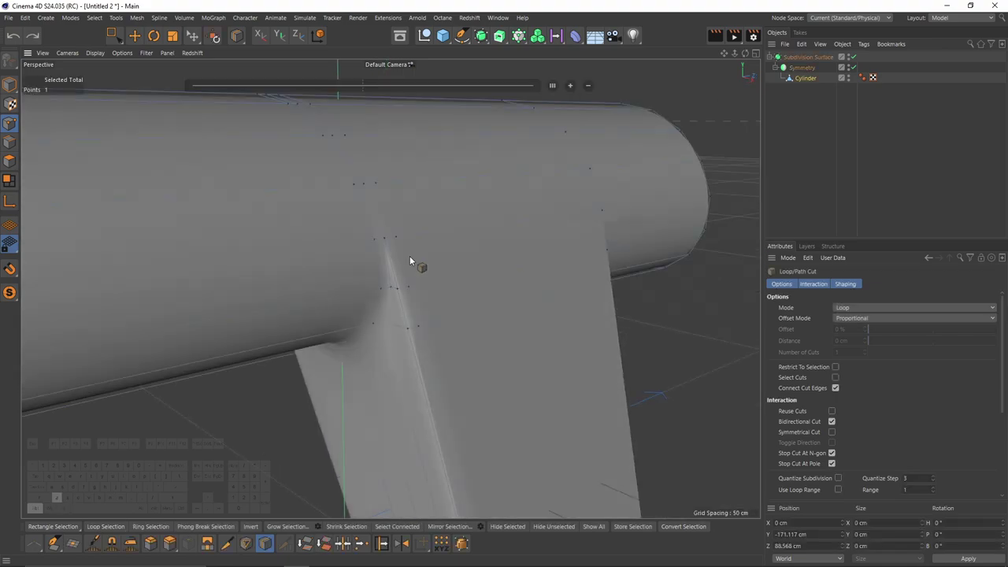
{"action": "key", "text": "q"}
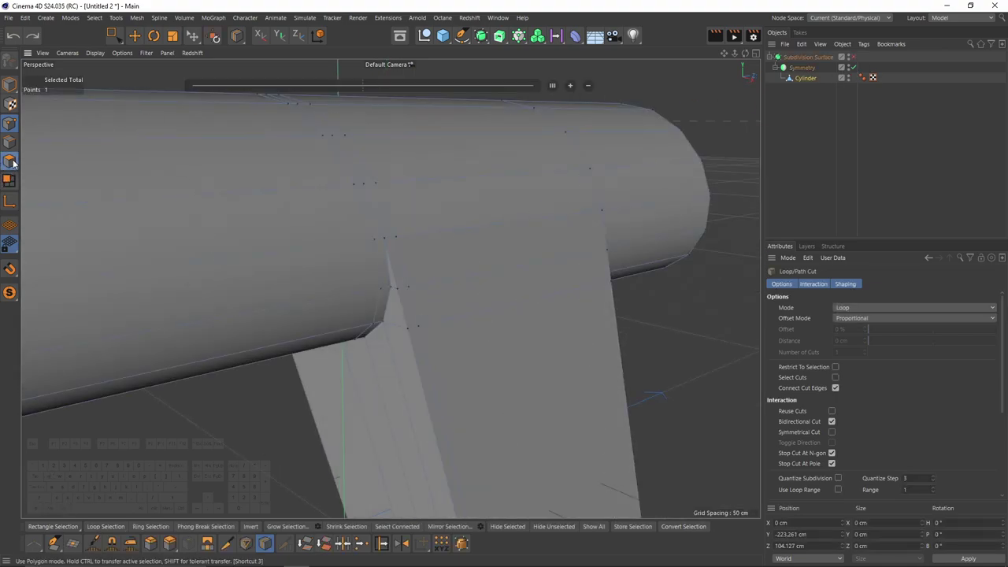
- Select all of the cylinder's polygons and align their normals
{"action": "left_click", "coordinate": [13, 163]}
{"action": "key", "text": "ctrl+a"}
{"action": "left_click_drag", "start_coordinate": [472, 228], "coordinate": [366, 233], "text": "alt"}
{"action": "left_click_drag", "start_coordinate": [445, 220], "coordinate": [466, 202], "text": "alt"}
{"action": "right_click", "coordinate": [467, 202]}
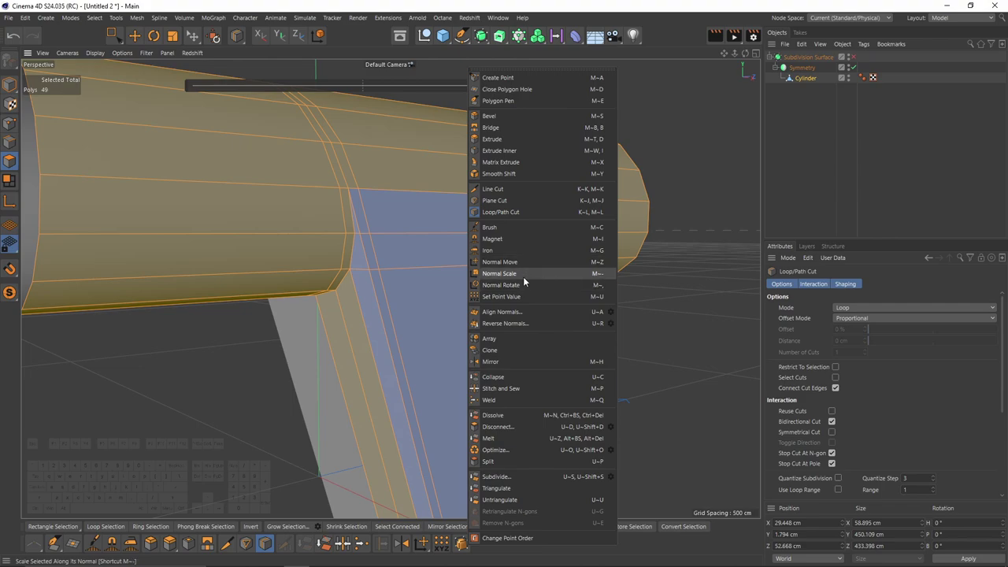
{"action": "left_click", "coordinate": [517, 324]}
{"action": "mouse_move", "coordinate": [481, 272]}
{"action": "left_mouse_down", "text": "alt"}
{"action": "mouse_move", "coordinate": [420, 260]}
{"action": "mouse_move", "coordinate": [483, 264]}
{"action": "left_mouse_up", "text": "alt"}
{"action": "key", "text": "ctrl+z"}
{"action": "right_click", "coordinate": [506, 262]}
{"action": "left_click", "coordinate": [543, 323]}
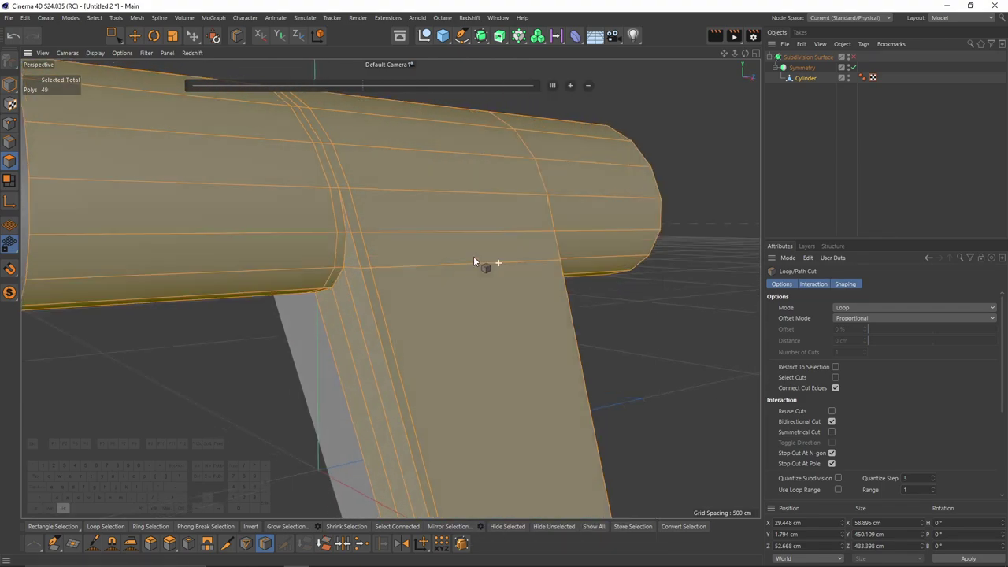
- Cut a supporting line across the handle's front face and up around the barrel's curved junction with the Line Cut tool
{"action": "scroll", "coordinate": [464, 260], "scroll_direction": "up", "scroll_amount": 5}
{"action": "key", "text": "k"}
{"action": "key", "text": "k"}
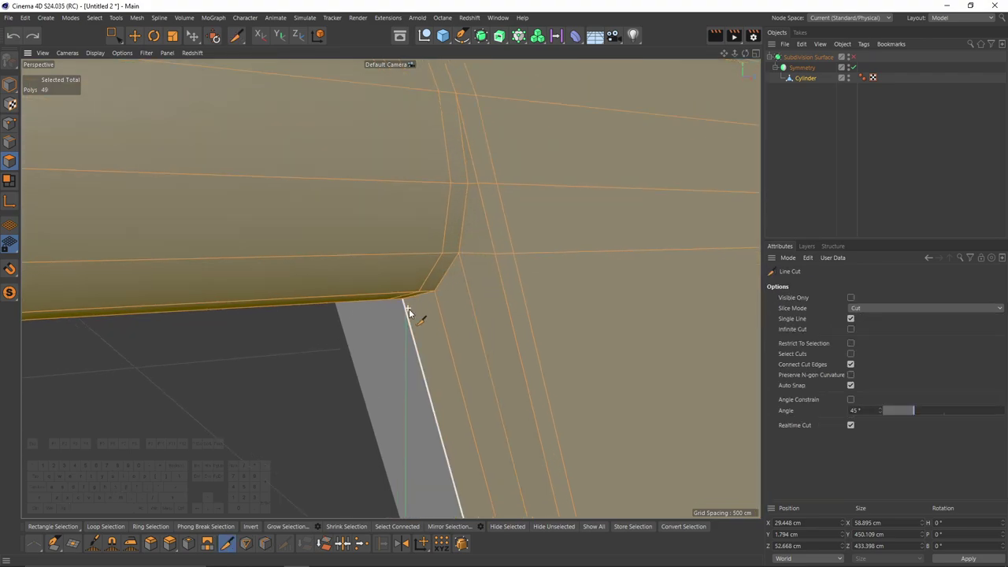
{"action": "scroll", "coordinate": [405, 315], "scroll_direction": "up", "scroll_amount": 3}
{"action": "left_click", "coordinate": [405, 316]}
{"action": "left_click", "coordinate": [447, 305]}
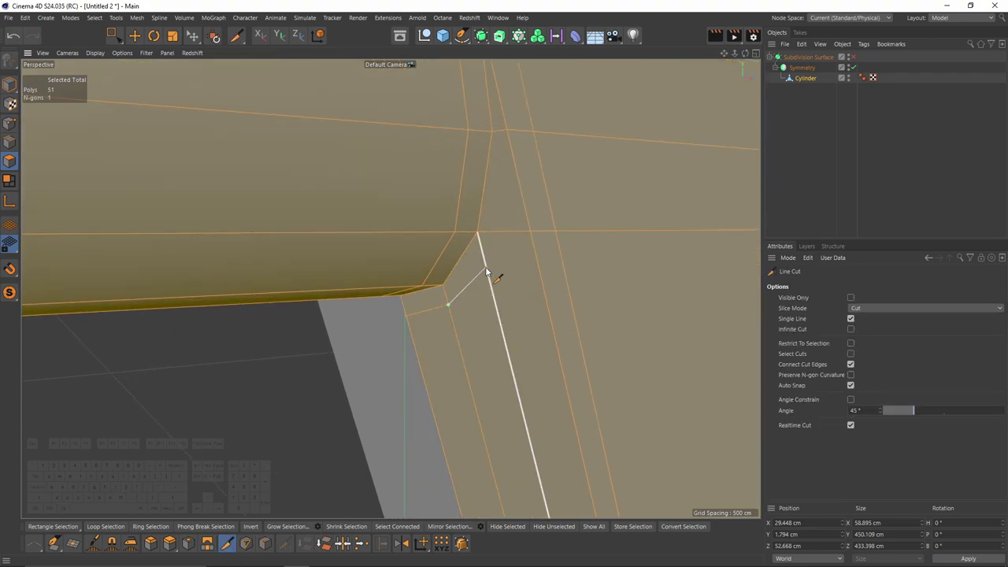
{"action": "scroll", "coordinate": [500, 126], "scroll_direction": "up", "scroll_amount": 4}
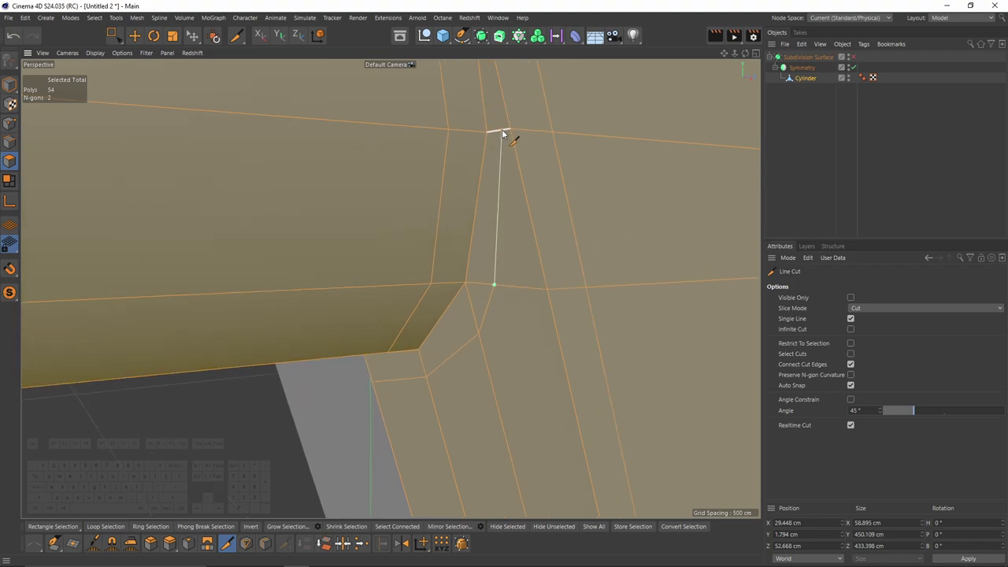
{"action": "left_click", "coordinate": [499, 130]}
{"action": "key", "text": "q"}
{"action": "key", "text": "q"}
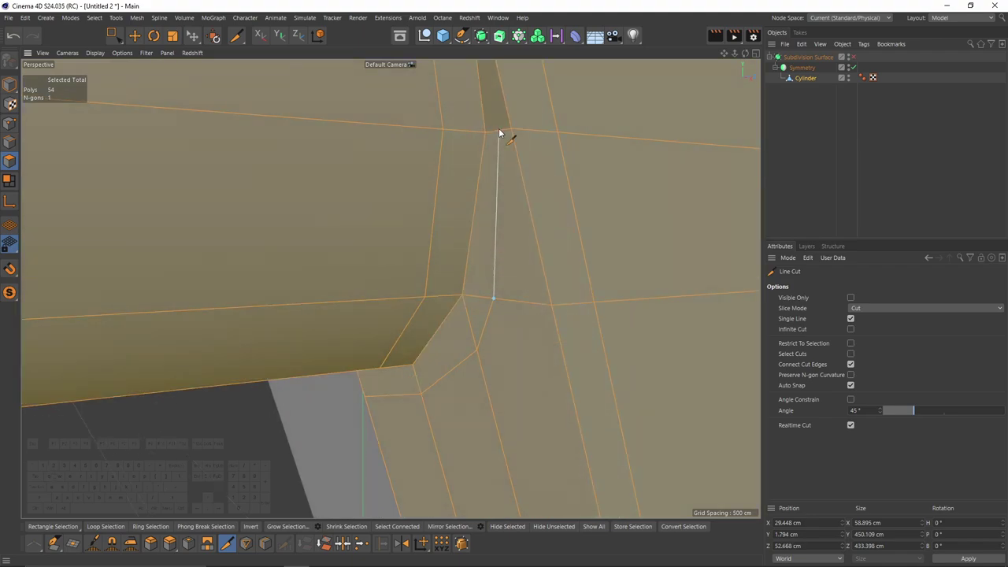
{"action": "key", "text": "Return"}
- Slide the new cut's points around the junction to even out their spacing from the barrel's outline
{"action": "key", "text": "m"}
{"action": "key", "text": "o"}
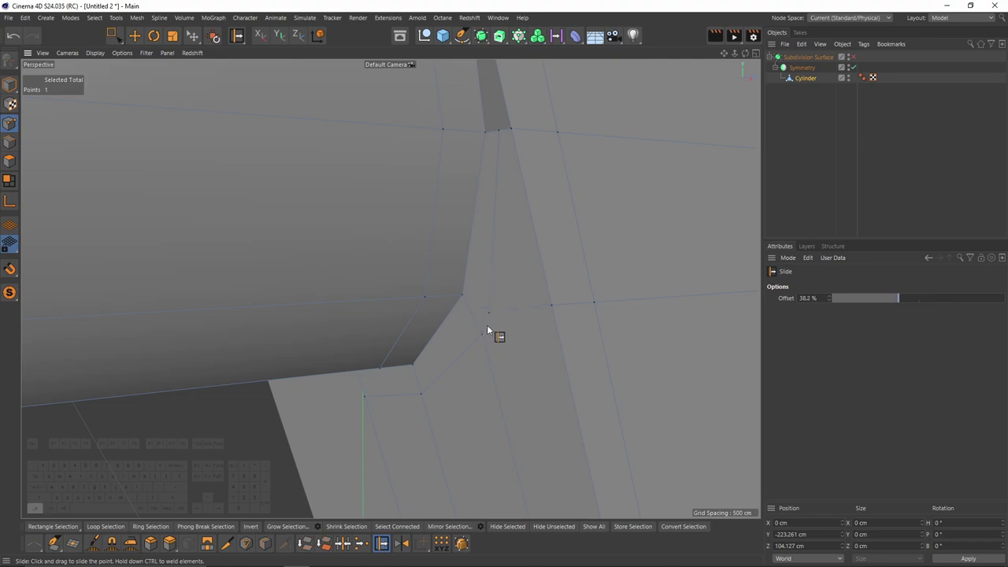
{"action": "left_click_drag", "start_coordinate": [489, 315], "coordinate": [524, 292]}
{"action": "left_click_drag", "start_coordinate": [518, 220], "coordinate": [458, 250]}
- Preview the subdivided mesh and examine the smoothing around the barrel and handle junction
{"action": "left_click", "coordinate": [11, 161]}
{"action": "left_click", "coordinate": [519, 224]}
{"action": "key", "text": "q"}
{"action": "left_click", "coordinate": [802, 154]}
{"action": "right_click_drag", "start_coordinate": [546, 182], "coordinate": [339, 222], "text": "alt"}
{"action": "left_click_drag", "start_coordinate": [339, 223], "coordinate": [403, 282], "text": "alt"}
{"action": "key", "text": "ctrl+z"}
{"action": "key", "text": "q"}
{"action": "left_click_drag", "start_coordinate": [446, 234], "coordinate": [396, 157], "text": "alt"}
{"action": "right_click_drag", "start_coordinate": [396, 158], "coordinate": [482, 246], "text": "alt"}
- Compare the slanted seam between barrel and handle with the reference image in the side view
{"action": "middle_click", "coordinate": [307, 362]}
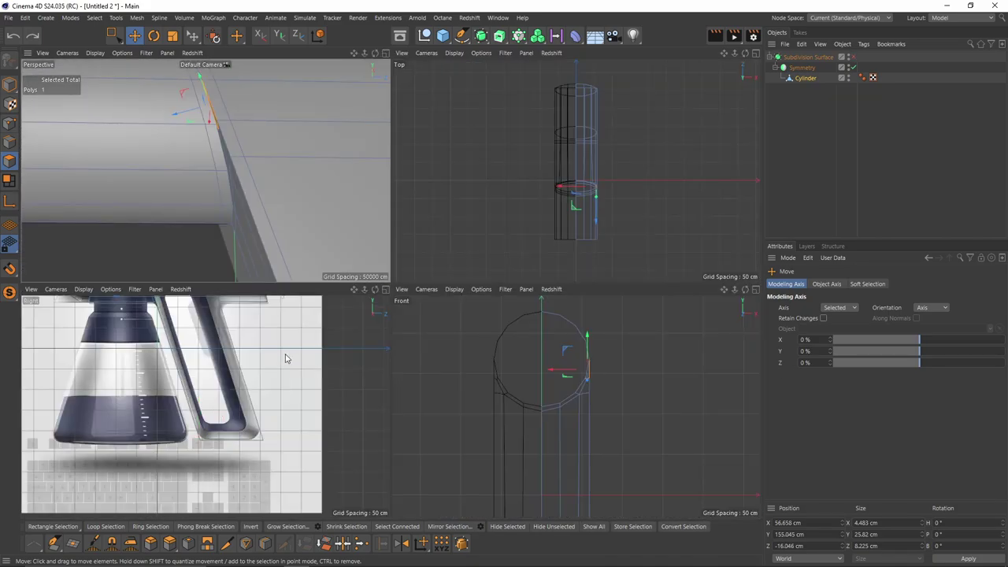
{"action": "middle_click", "coordinate": [286, 356]}
{"action": "middle_click_drag", "start_coordinate": [376, 241], "coordinate": [439, 456], "text": "alt"}
{"action": "right_click_drag", "start_coordinate": [317, 196], "coordinate": [421, 193], "text": "alt"}
{"action": "middle_click_drag", "start_coordinate": [429, 183], "coordinate": [441, 251], "text": "alt"}
{"action": "right_click_drag", "start_coordinate": [438, 242], "coordinate": [504, 236], "text": "alt"}
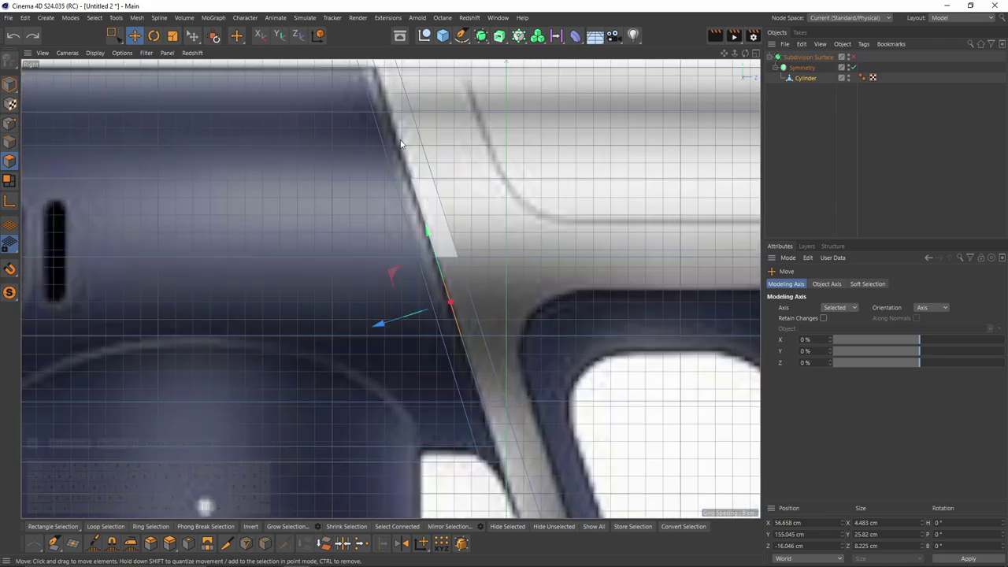
{"action": "middle_click", "coordinate": [419, 195]}
{"action": "middle_click", "coordinate": [366, 210]}
{"action": "left_click_drag", "start_coordinate": [362, 221], "coordinate": [406, 241], "text": "alt"}
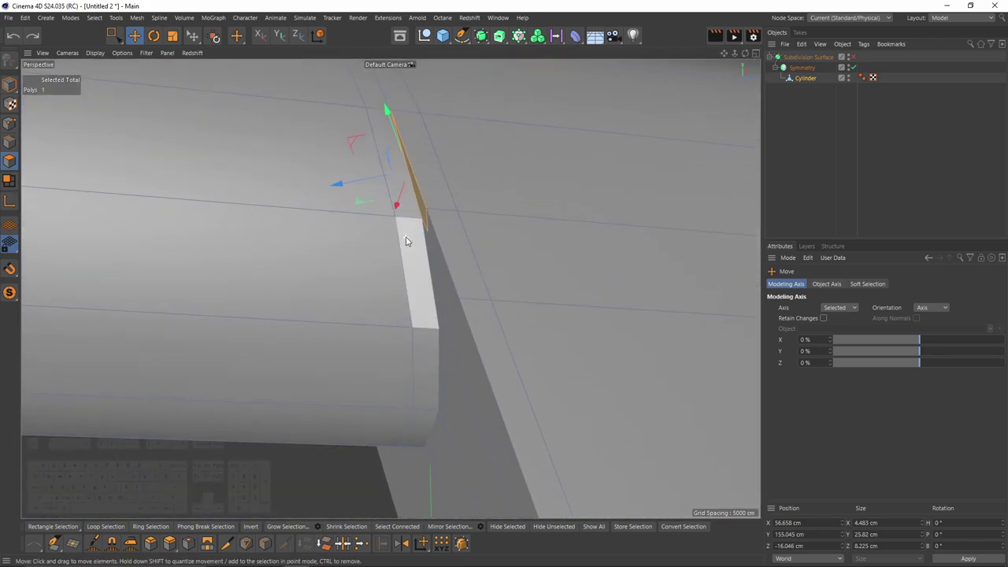
- Add a loop cut around the barrel close to the seam and select the narrow polygon loop it creates
{"action": "key", "text": "k"}
{"action": "key", "text": "l"}
{"action": "scroll", "coordinate": [425, 226], "scroll_direction": "up", "scroll_amount": 2}
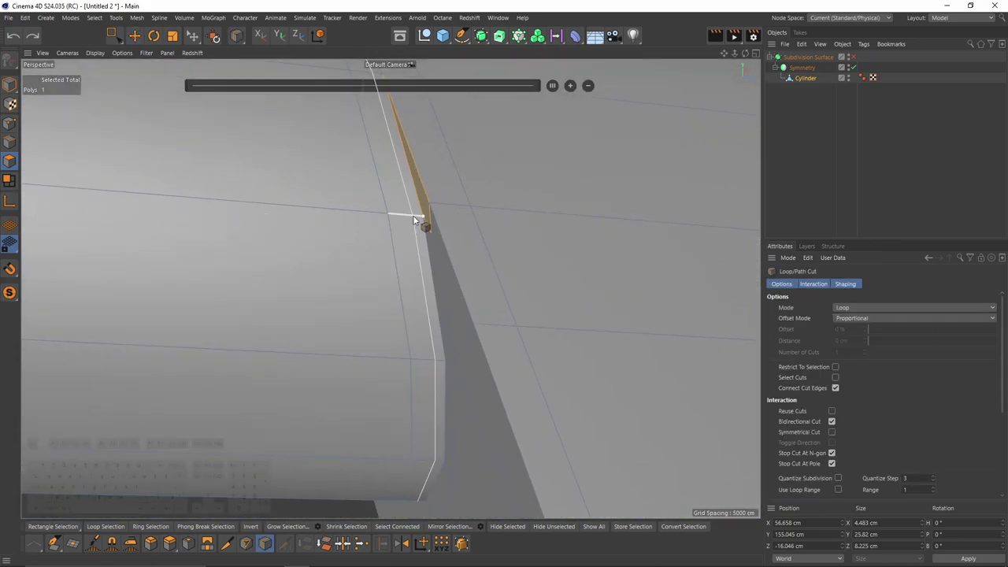
{"action": "left_click", "coordinate": [415, 221]}
{"action": "key", "text": "u"}
{"action": "key", "text": "l"}
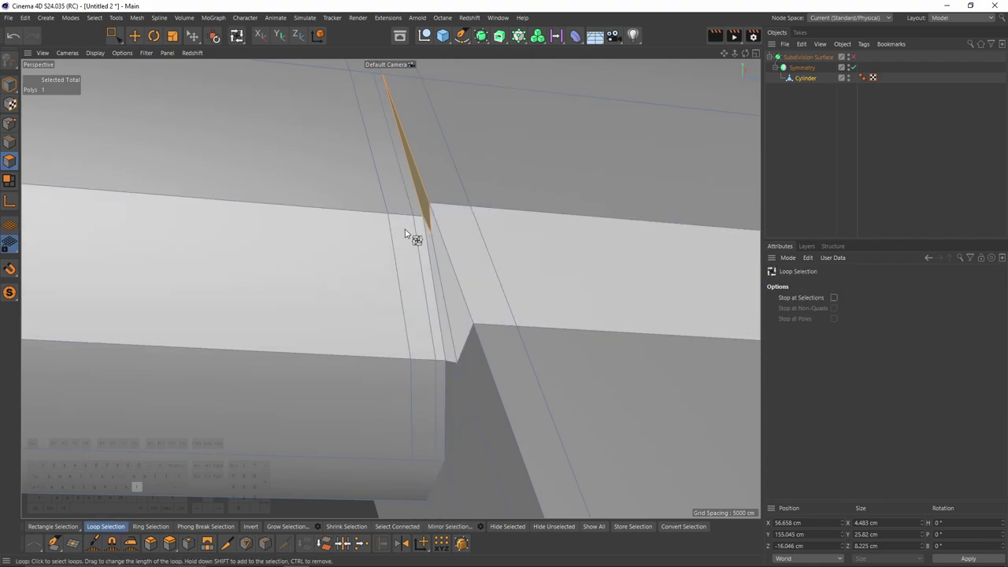
{"action": "left_click", "coordinate": [421, 221]}
- Try extruding the narrow polygon loop inward by 2.37 cm and preview the groove smoothed
{"action": "key", "text": "m"}
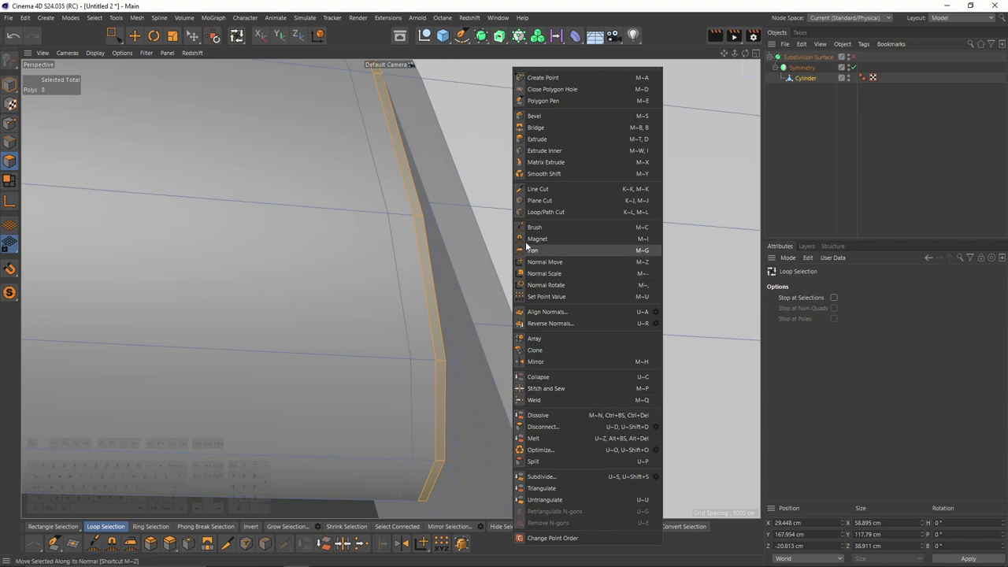
{"action": "left_click", "coordinate": [541, 138]}
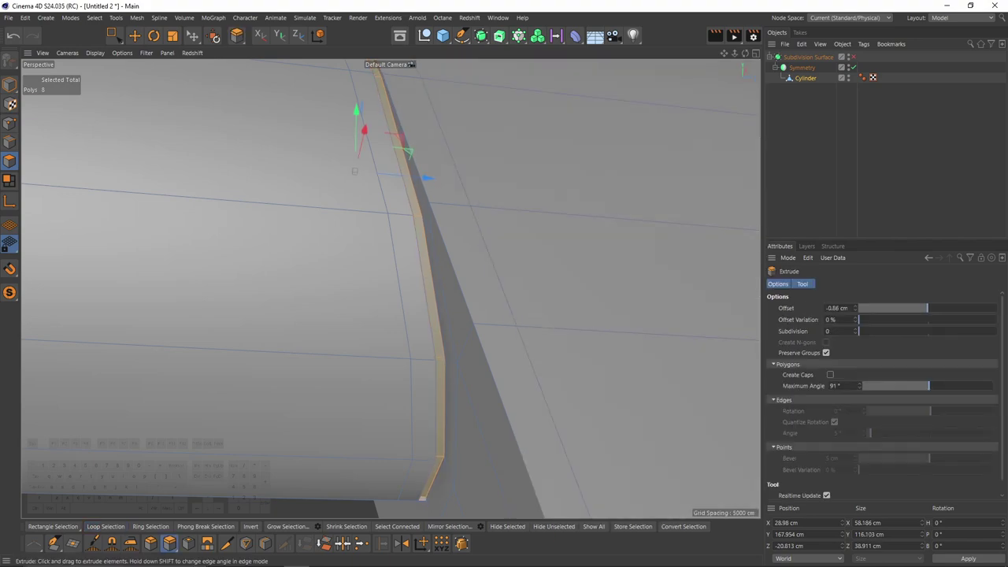
{"action": "left_click_drag", "start_coordinate": [536, 248], "coordinate": [529, 293]}
{"action": "key", "text": "q"}
{"action": "key", "text": "ctrl+shift+a"}
{"action": "right_click_drag", "start_coordinate": [548, 216], "coordinate": [331, 202], "text": "alt"}
{"action": "left_click_drag", "start_coordinate": [331, 202], "coordinate": [501, 250], "text": "alt"}
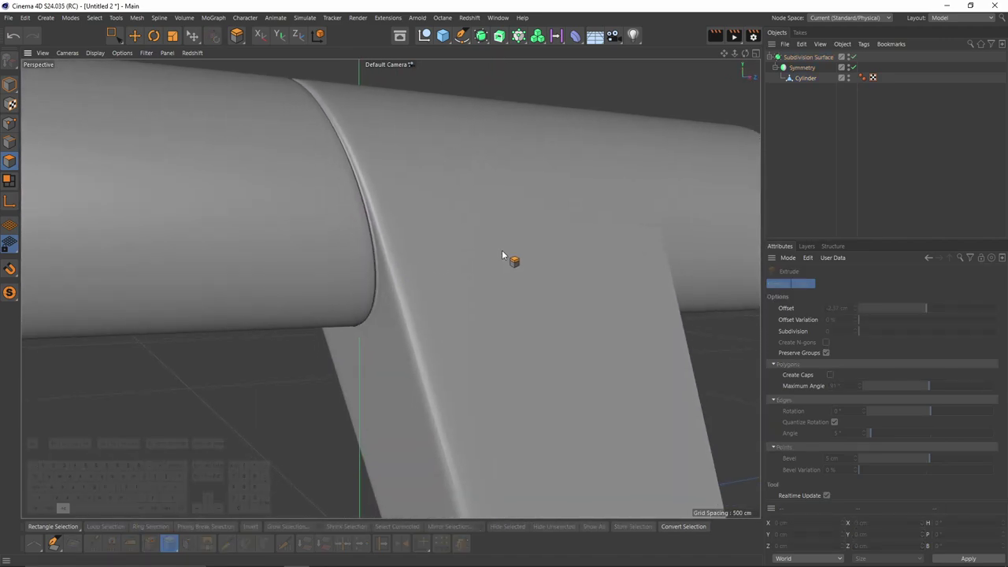
{"action": "left_click_drag", "start_coordinate": [434, 245], "coordinate": [457, 194], "text": "alt"}
{"action": "right_click_drag", "start_coordinate": [456, 194], "coordinate": [448, 291], "text": "alt"}
{"action": "key", "text": "ctrl+z"}
{"action": "key", "text": "ctrl+z"}
- Examine the groove's lower end at the symmetry plane with Symmetry disabled, selecting the small polygon facing the plane
{"action": "left_click_drag", "start_coordinate": [389, 288], "coordinate": [606, 231], "text": "alt"}
{"action": "right_click_drag", "start_coordinate": [466, 249], "coordinate": [493, 246], "text": "alt"}
{"action": "left_click", "coordinate": [854, 68]}
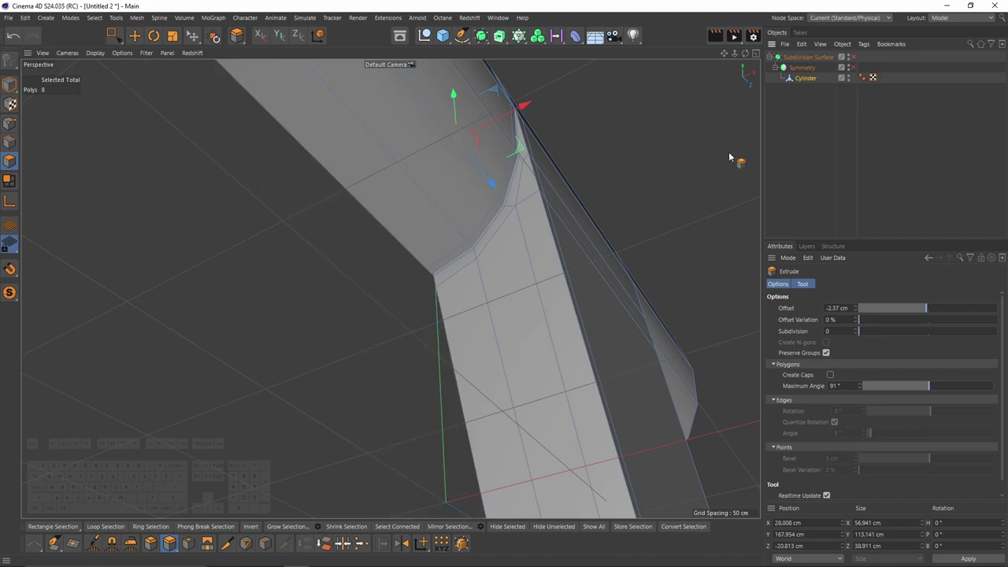
{"action": "left_click_drag", "start_coordinate": [438, 241], "coordinate": [578, 288], "text": "alt"}
{"action": "right_click_drag", "start_coordinate": [377, 244], "coordinate": [512, 291], "text": "alt"}
{"action": "left_click_drag", "start_coordinate": [390, 288], "coordinate": [577, 237], "text": "alt"}
{"action": "key", "text": "e"}
{"action": "left_click", "coordinate": [558, 253]}
{"action": "right_click_drag", "start_coordinate": [578, 239], "coordinate": [467, 284], "text": "alt"}
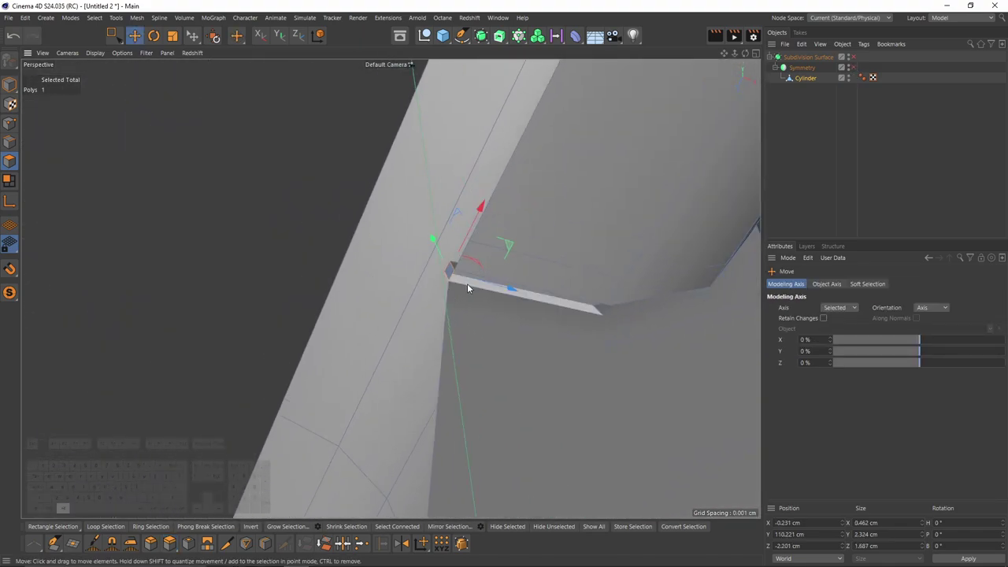
{"action": "left_click_drag", "start_coordinate": [471, 287], "coordinate": [405, 302], "text": "alt"}
- Undo the inward extrusion, keeping the narrow polygon loop selected
{"action": "key", "text": "ctrl+z"}
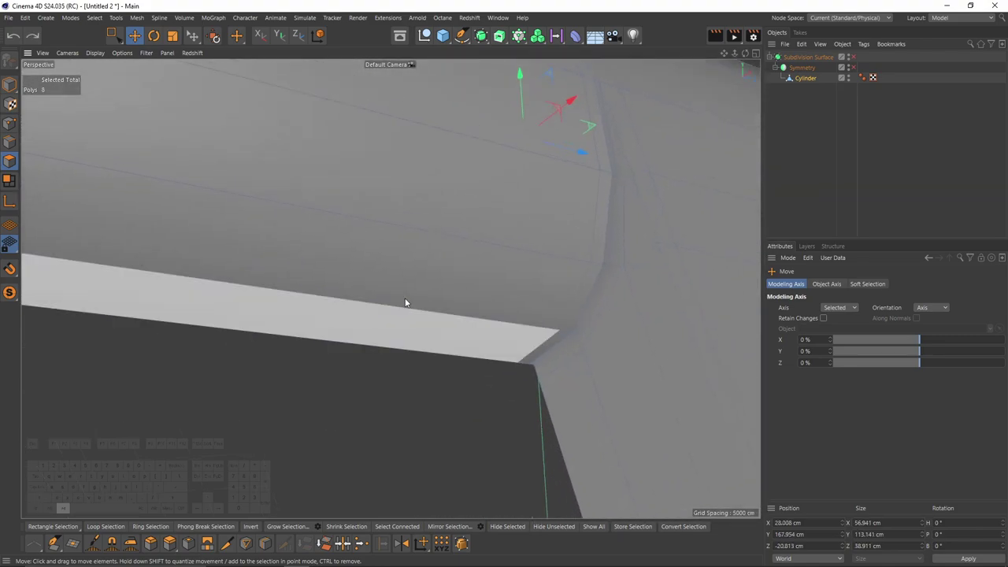
{"action": "key", "text": "ctrl+z"}
{"action": "key", "text": "ctrl+z"}
- Check the Symmetry object's modeling options for points and polygons on the axis and return to the cylinder mesh
{"action": "left_click_drag", "start_coordinate": [548, 220], "coordinate": [533, 195], "text": "alt"}
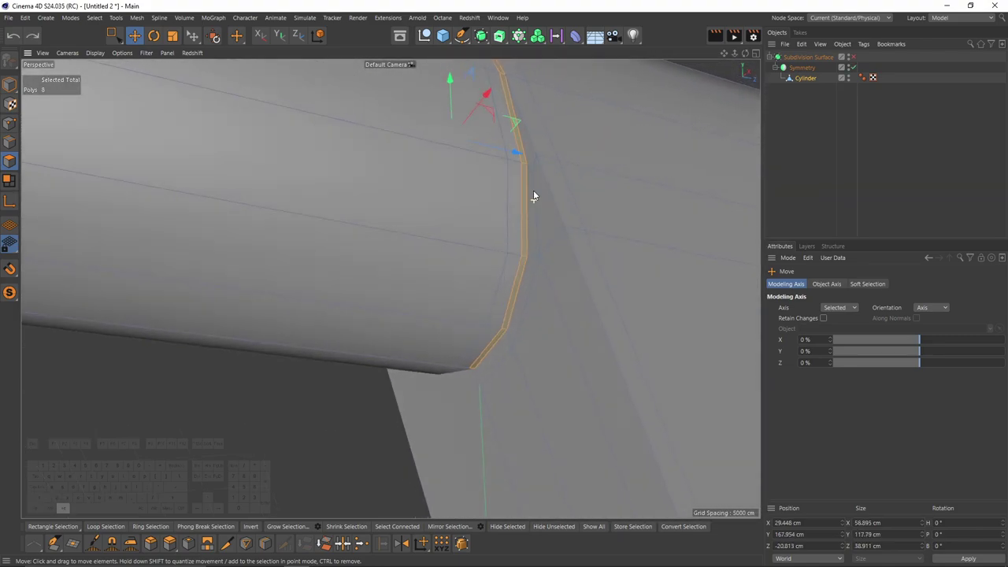
{"action": "left_click", "coordinate": [798, 67]}
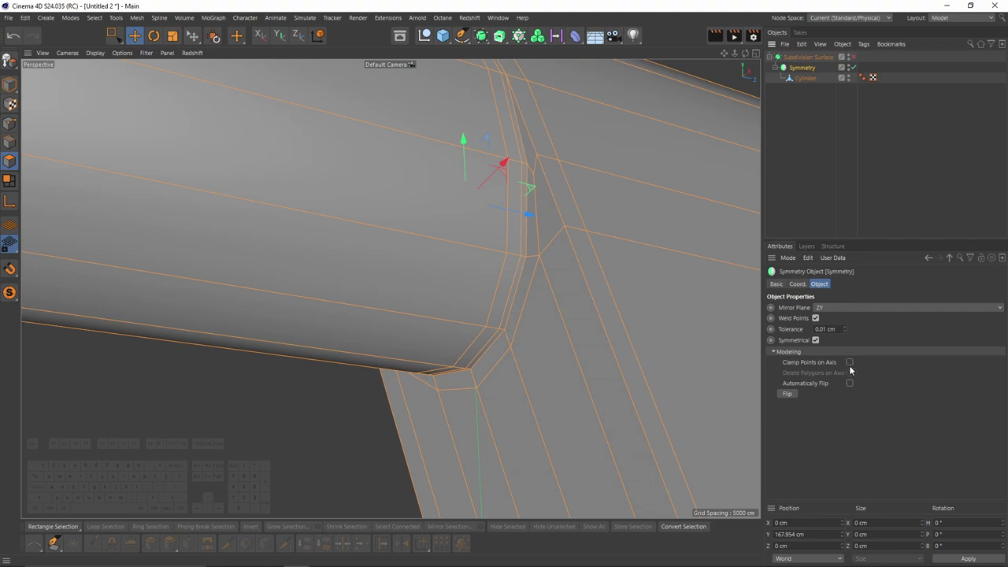
{"action": "left_click", "coordinate": [806, 80]}
- Extrude the selected narrow polygon loop inward by 1.8 cm to form the groove between barrel and handle
{"action": "left_click_drag", "start_coordinate": [527, 272], "coordinate": [537, 242], "text": "alt"}
{"action": "key", "text": "d"}
{"action": "scroll", "coordinate": [550, 240], "scroll_direction": "up", "scroll_amount": 3}
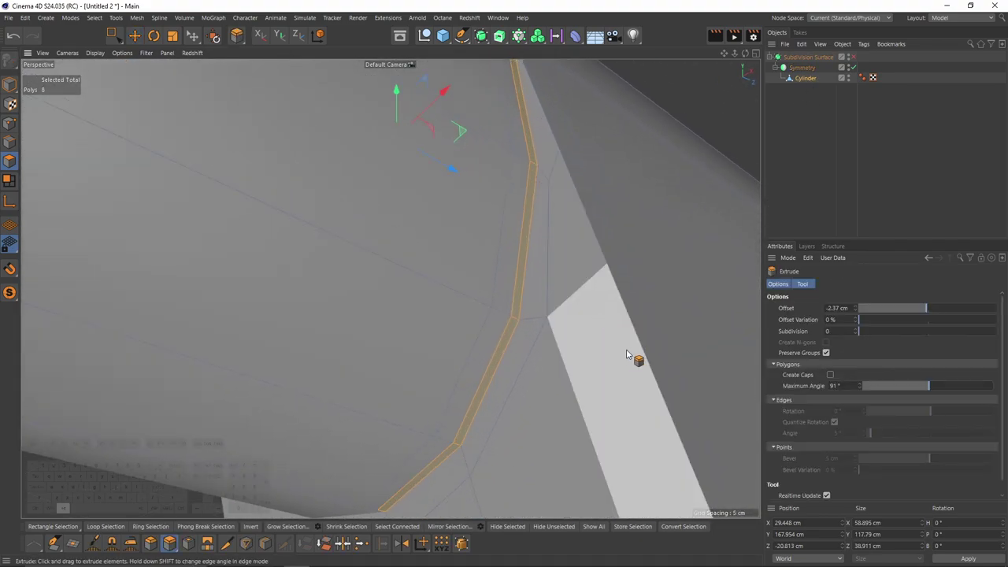
{"action": "middle_click_drag", "start_coordinate": [627, 351], "coordinate": [628, 293], "text": "alt"}
{"action": "left_click_drag", "start_coordinate": [628, 293], "coordinate": [614, 293]}
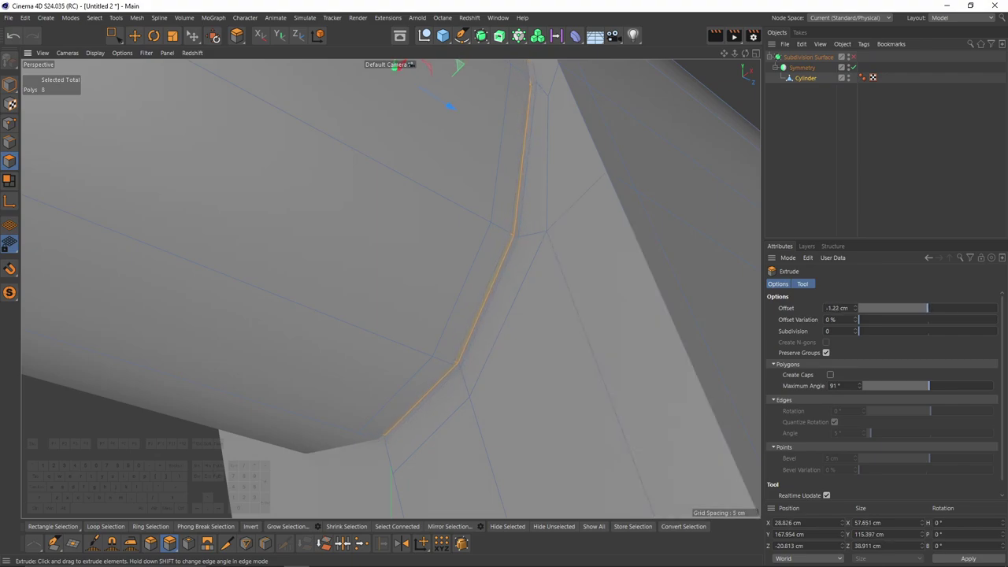
{"action": "left_click_drag", "start_coordinate": [556, 273], "coordinate": [515, 307], "text": "alt"}
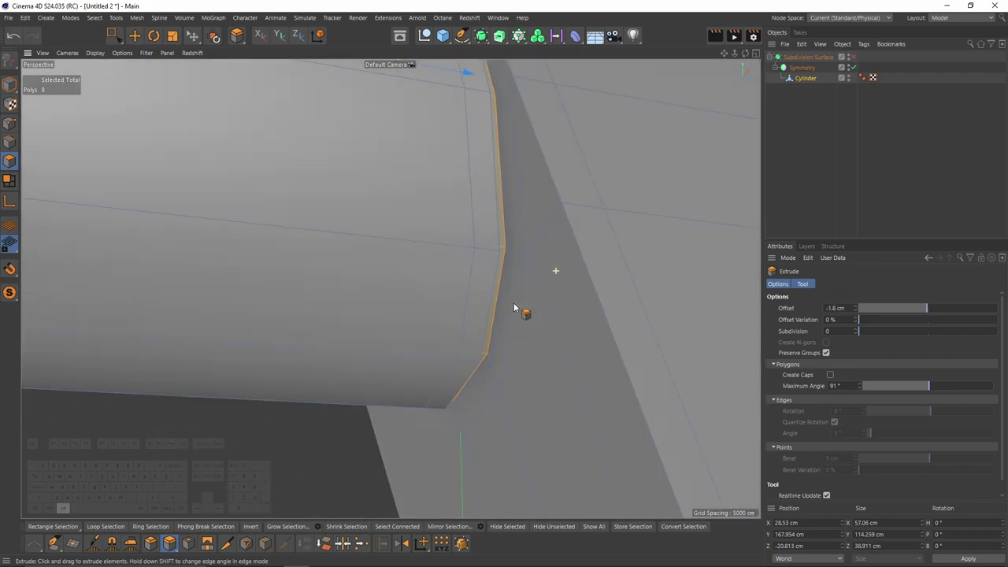
- Inspect the groove at the symmetry plane with Symmetry disabled, re-enable it, and preview the subdivided result
{"action": "left_click_drag", "start_coordinate": [389, 288], "coordinate": [732, 409], "text": "alt"}
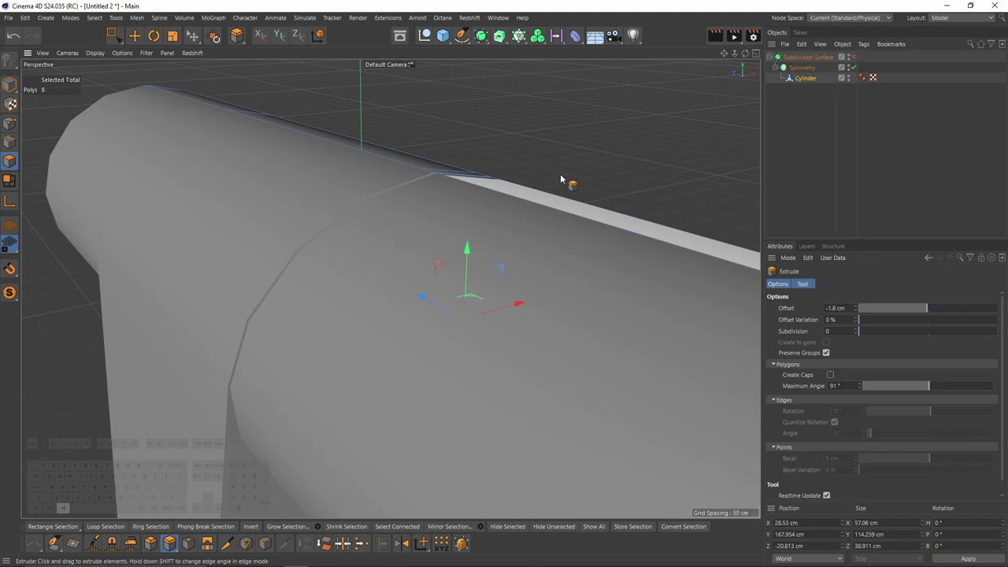
{"action": "left_click", "coordinate": [852, 67]}
{"action": "scroll", "coordinate": [457, 191], "scroll_direction": "up", "scroll_amount": 3}
{"action": "left_click_drag", "start_coordinate": [457, 191], "coordinate": [473, 211], "text": "alt"}
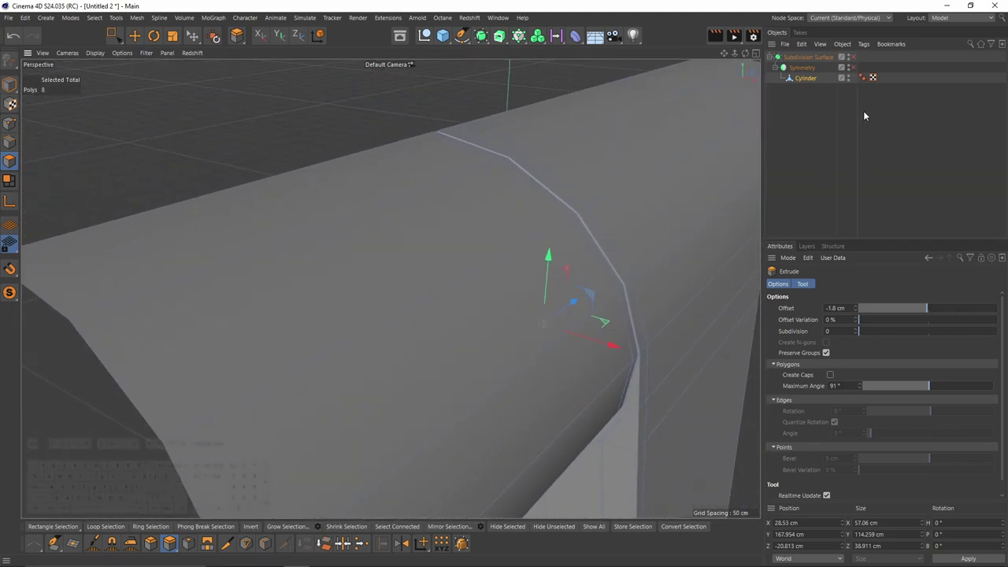
{"action": "left_click", "coordinate": [852, 68]}
{"action": "scroll", "coordinate": [404, 175], "scroll_direction": "down", "scroll_amount": 4}
{"action": "left_click_drag", "start_coordinate": [404, 175], "coordinate": [772, 216], "text": "alt"}
{"action": "key", "text": "q"}
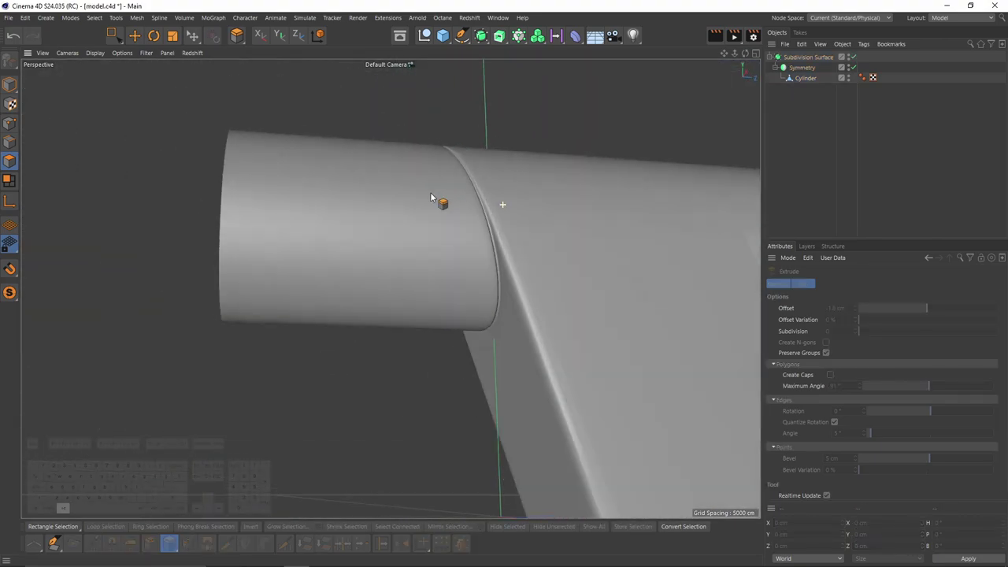
- Slide the barrel's supporting edge loop closer to the groove with an offset of 2.229 cm
{"action": "left_click_drag", "start_coordinate": [434, 196], "coordinate": [488, 219], "text": "alt"}
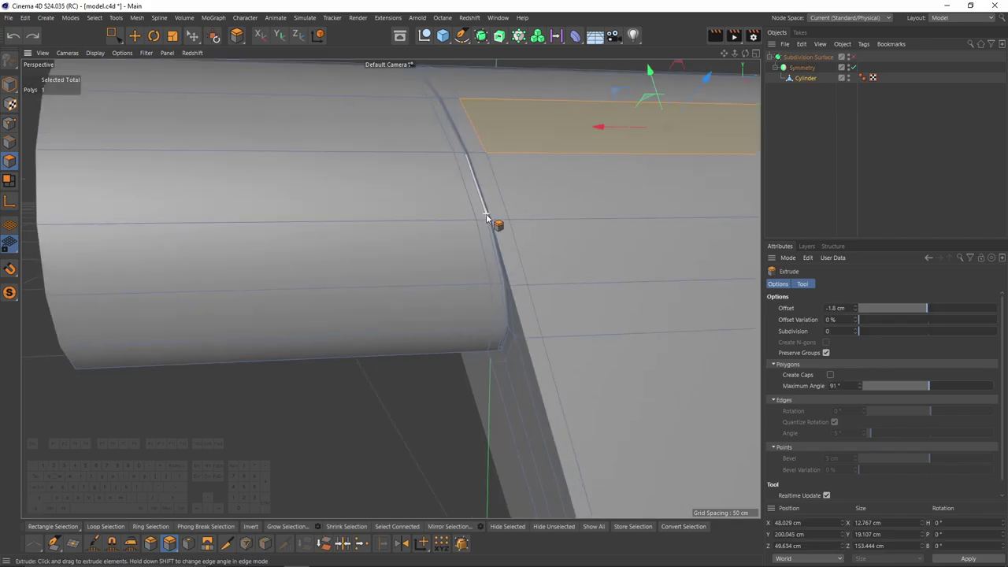
{"action": "scroll", "coordinate": [485, 217], "scroll_direction": "up", "scroll_amount": 3}
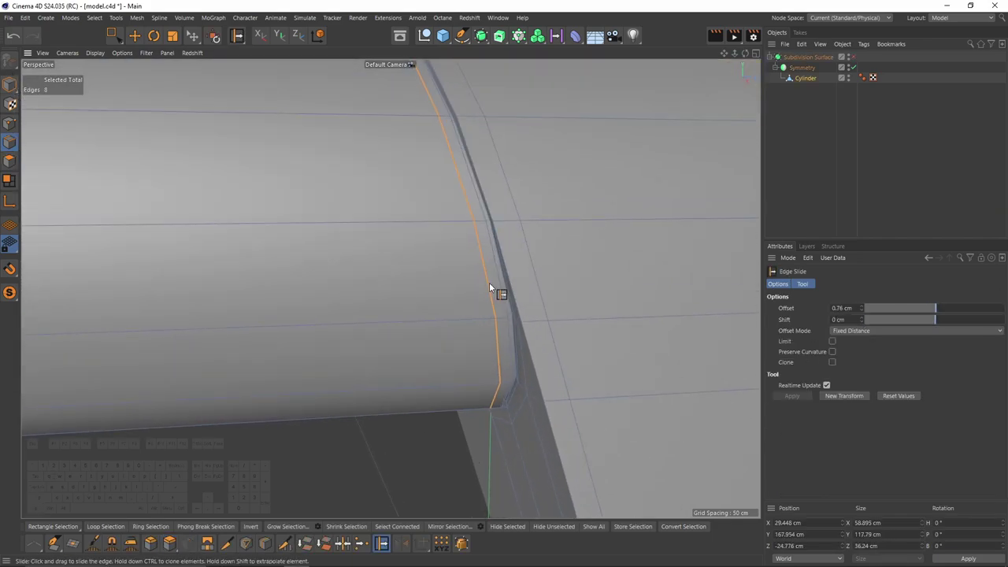
{"action": "left_click_drag", "start_coordinate": [489, 282], "coordinate": [494, 281]}
{"action": "key", "text": "q"}
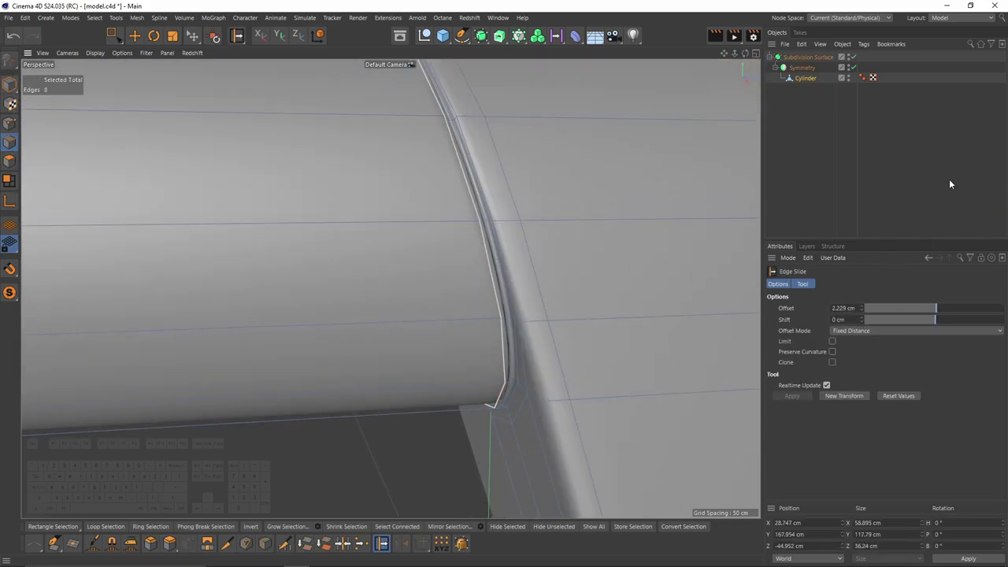
- Examine the smoothed groove with the selection cleared and restore the edge loop selection
{"action": "scroll", "coordinate": [456, 227], "scroll_direction": "down", "scroll_amount": 3}
{"action": "mouse_move", "coordinate": [456, 227]}
{"action": "left_mouse_down", "text": "alt"}
{"action": "mouse_move", "coordinate": [499, 278]}
{"action": "mouse_move", "coordinate": [473, 236]}
{"action": "left_mouse_up", "text": "alt"}
{"action": "left_click", "coordinate": [882, 184]}
{"action": "left_click_drag", "start_coordinate": [425, 181], "coordinate": [342, 153], "text": "alt"}
{"action": "left_click", "coordinate": [385, 191]}
{"action": "left_click", "coordinate": [795, 180]}
{"action": "key", "text": "ctrl+z"}
{"action": "key", "text": "ctrl+z"}
- Select the rear barrel's lower edges behind the handle and compare their position with the reference in the side view
{"action": "left_click_drag", "start_coordinate": [559, 218], "coordinate": [156, 120], "text": "alt"}
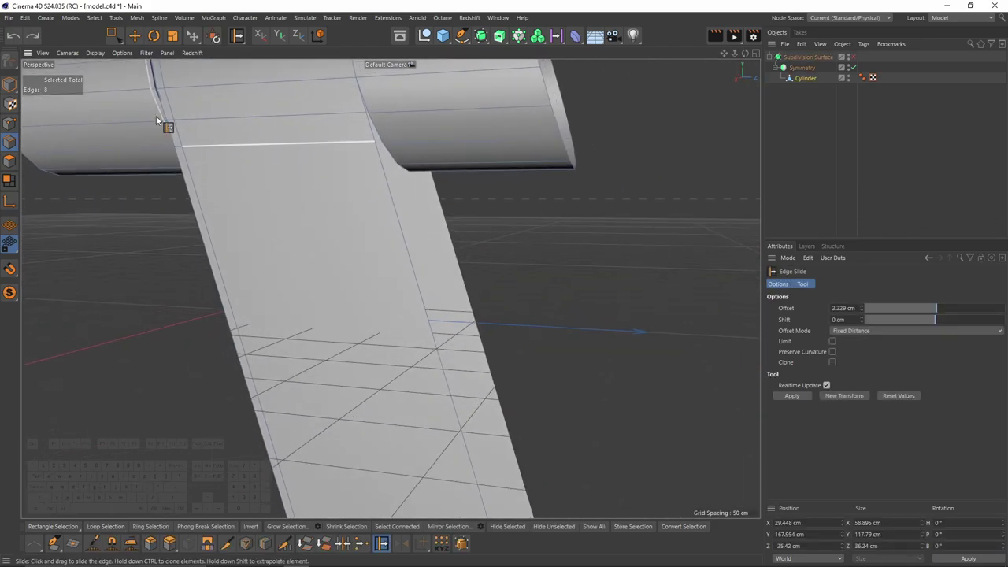
{"action": "key", "text": "e"}
{"action": "left_click", "coordinate": [396, 150]}
{"action": "left_click", "coordinate": [410, 174], "text": "shift"}
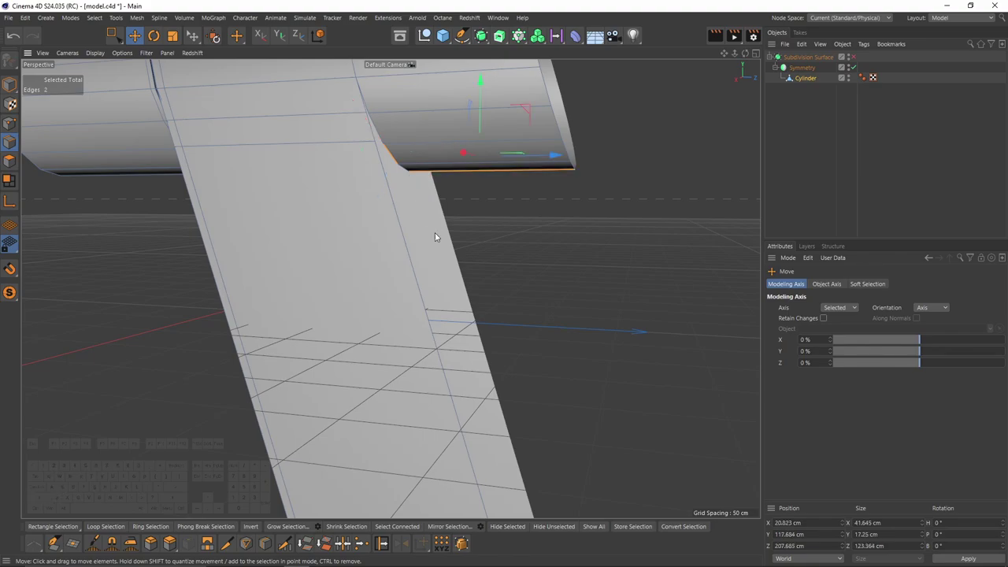
{"action": "middle_click", "coordinate": [435, 236]}
{"action": "middle_click", "coordinate": [292, 350]}
{"action": "scroll", "coordinate": [398, 182], "scroll_direction": "down", "scroll_amount": 4}
{"action": "left_click_drag", "start_coordinate": [467, 207], "coordinate": [197, 175], "text": "alt"}
{"action": "middle_click_drag", "start_coordinate": [198, 175], "coordinate": [110, 187], "text": "alt"}
{"action": "scroll", "coordinate": [305, 245], "scroll_direction": "up", "scroll_amount": 2}
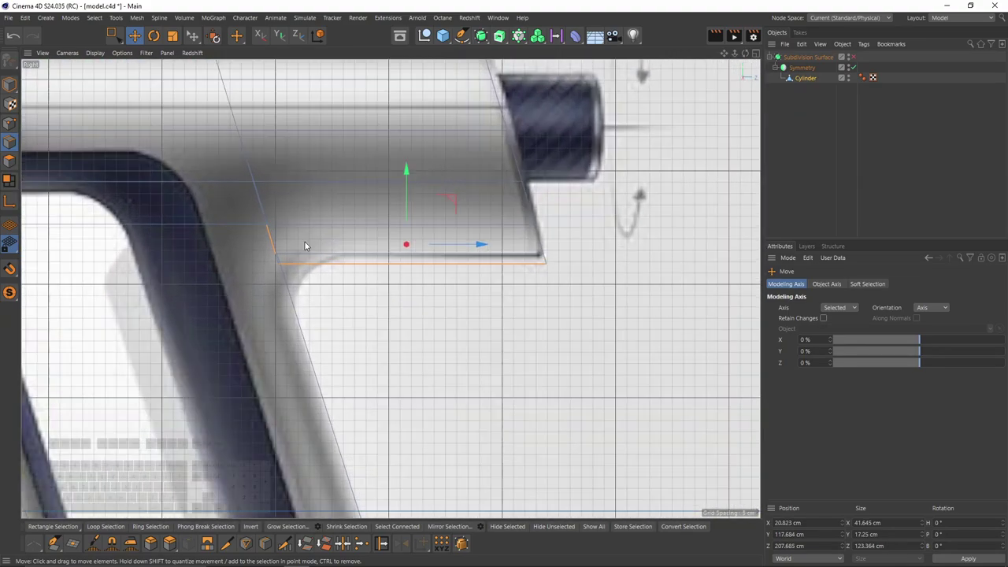
- Move the three lower barrel edges behind the handle backward to about Z 174.9 cm, where the reference's curve begins
{"action": "middle_click", "coordinate": [305, 245]}
{"action": "middle_click", "coordinate": [348, 308]}
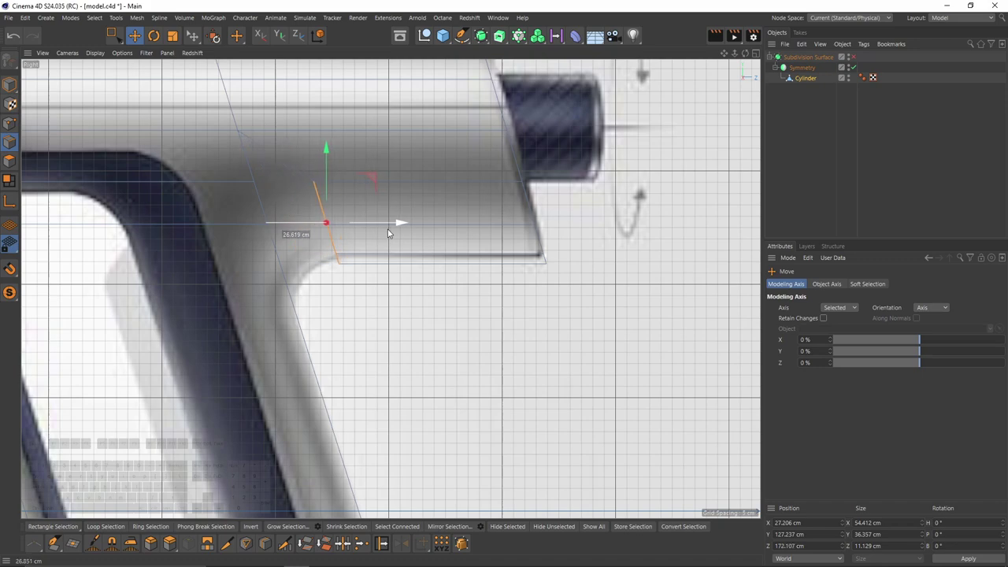
{"action": "scroll", "coordinate": [354, 248], "scroll_direction": "up", "scroll_amount": 3}
{"action": "scroll", "coordinate": [353, 248], "scroll_direction": "down", "scroll_amount": 3}
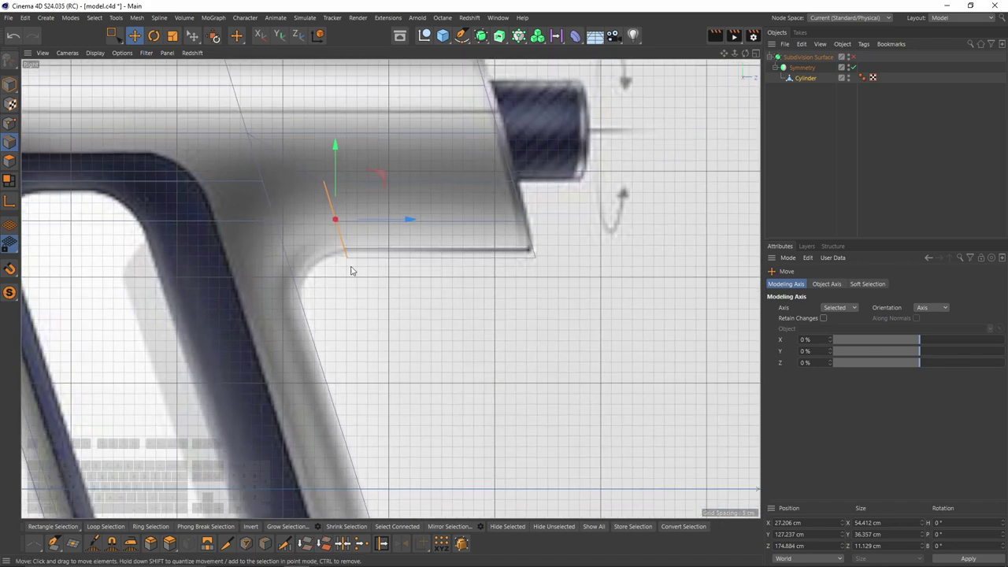
- Extrude the three lower barrel edges diagonally down to the handle's rear edge, placing them at about Y 107.7 cm, Z 152.6 cm
{"action": "middle_click", "coordinate": [327, 220]}
{"action": "middle_click", "coordinate": [335, 218]}
{"action": "left_click_drag", "start_coordinate": [396, 202], "coordinate": [358, 244], "text": "alt"}
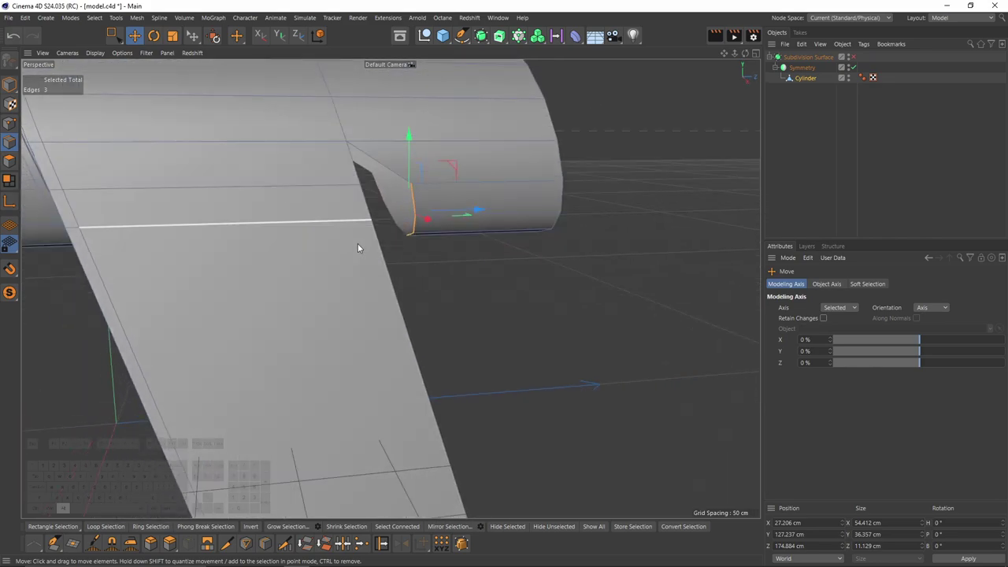
{"action": "middle_click", "coordinate": [356, 247]}
{"action": "middle_click", "coordinate": [314, 376]}
{"action": "left_click_drag", "start_coordinate": [380, 185], "coordinate": [378, 173]}
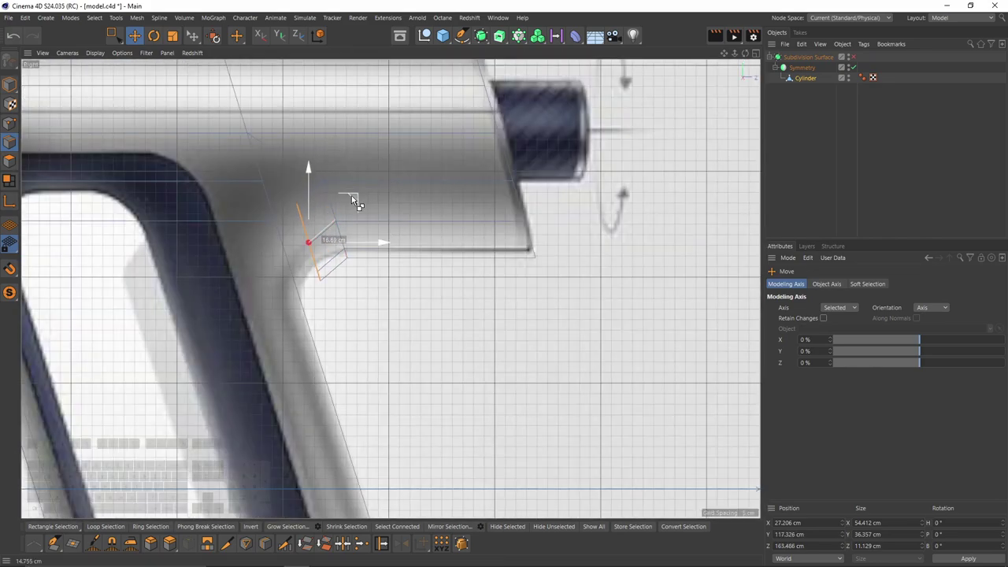
{"action": "left_click_drag", "start_coordinate": [337, 208], "coordinate": [310, 196]}
{"action": "middle_click", "coordinate": [277, 222]}
{"action": "middle_click", "coordinate": [283, 225]}
{"action": "middle_click", "coordinate": [308, 200]}
{"action": "middle_click", "coordinate": [246, 335]}
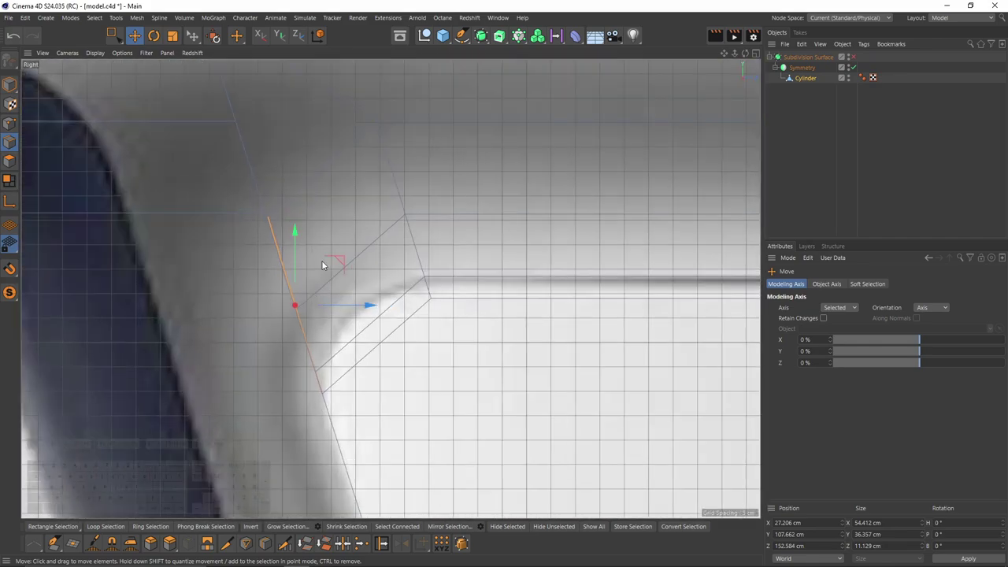
- Nudge the extruded junction edges to about Y 108.2 cm, Z 151.9 cm and weld their outer end point to the handle's side
{"action": "scroll", "coordinate": [272, 201], "scroll_direction": "up", "scroll_amount": 4}
{"action": "left_click_drag", "start_coordinate": [381, 351], "coordinate": [374, 346]}
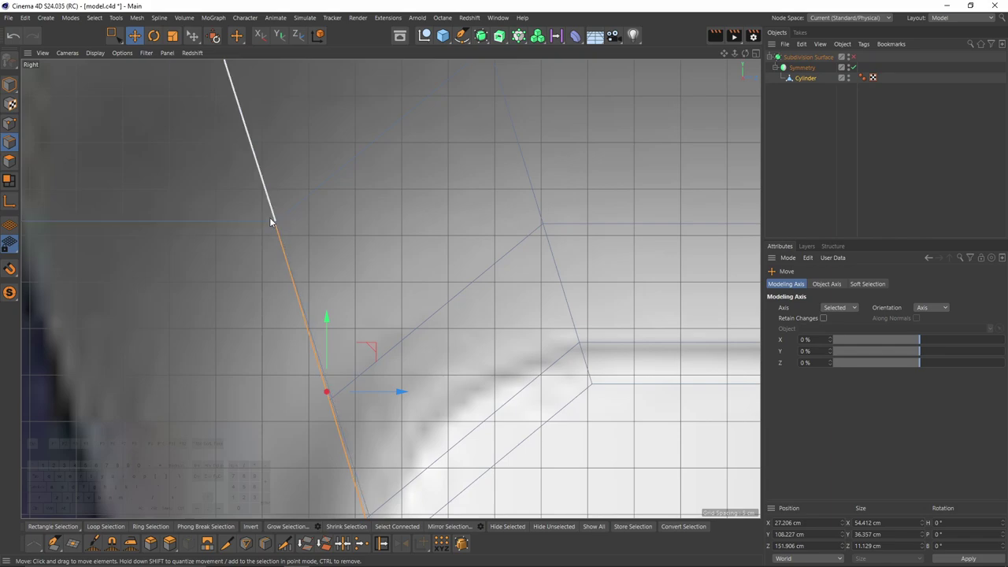
{"action": "middle_click", "coordinate": [271, 221]}
{"action": "middle_click", "coordinate": [228, 185]}
{"action": "left_click_drag", "start_coordinate": [194, 154], "coordinate": [270, 172], "text": "alt"}
{"action": "left_click", "coordinate": [9, 124]}
{"action": "key", "text": "u"}
{"action": "key", "text": "l"}
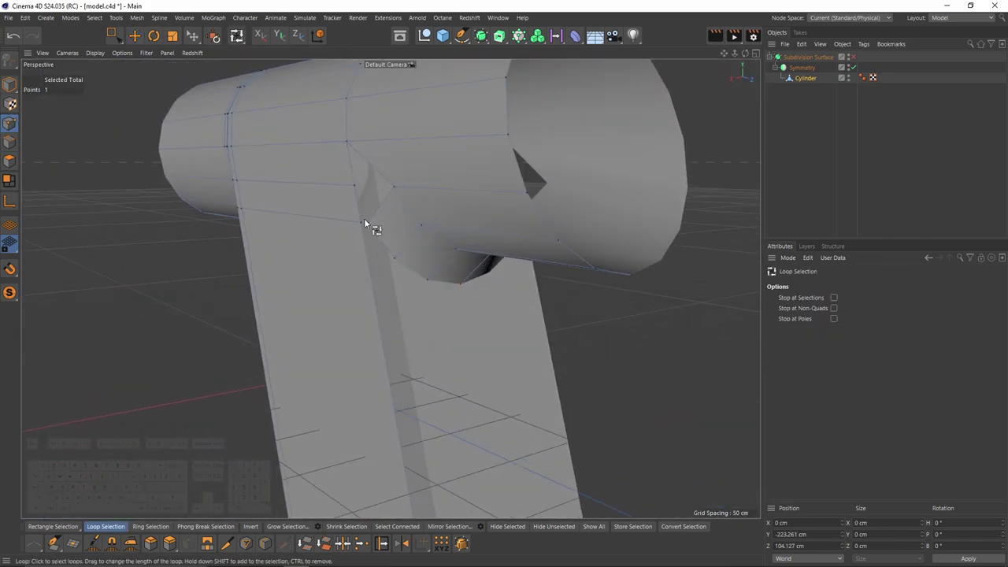
{"action": "key", "text": "0"}
{"action": "left_click_drag", "start_coordinate": [355, 218], "coordinate": [502, 155]}
{"action": "key", "text": "m"}
{"action": "key", "text": "q"}
{"action": "left_click", "coordinate": [359, 222]}
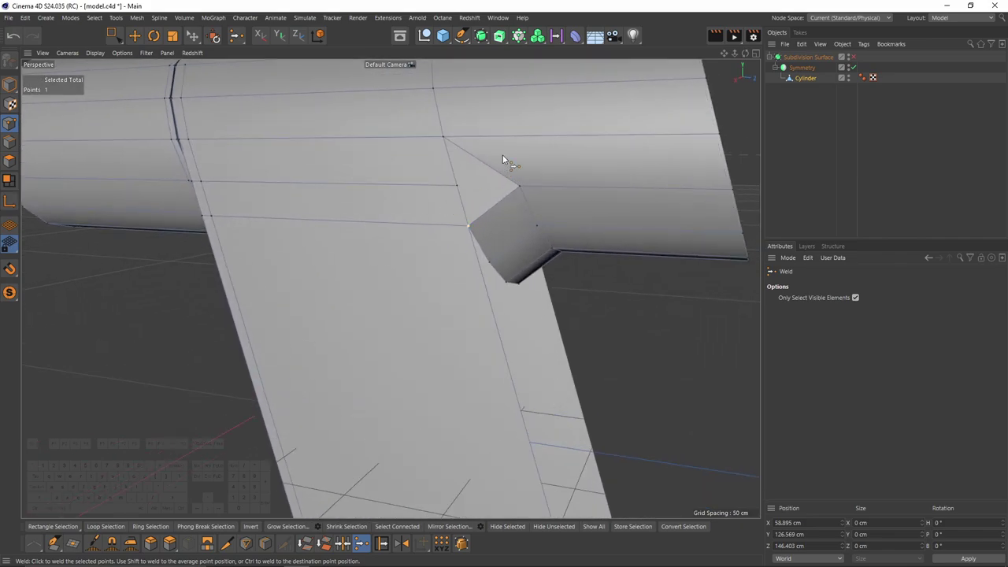
- Close the triangular hole beside the rear junction and slide its middle point slightly forward along the horizontal edge
{"action": "right_click", "coordinate": [563, 172]}
{"action": "left_click", "coordinate": [598, 182]}
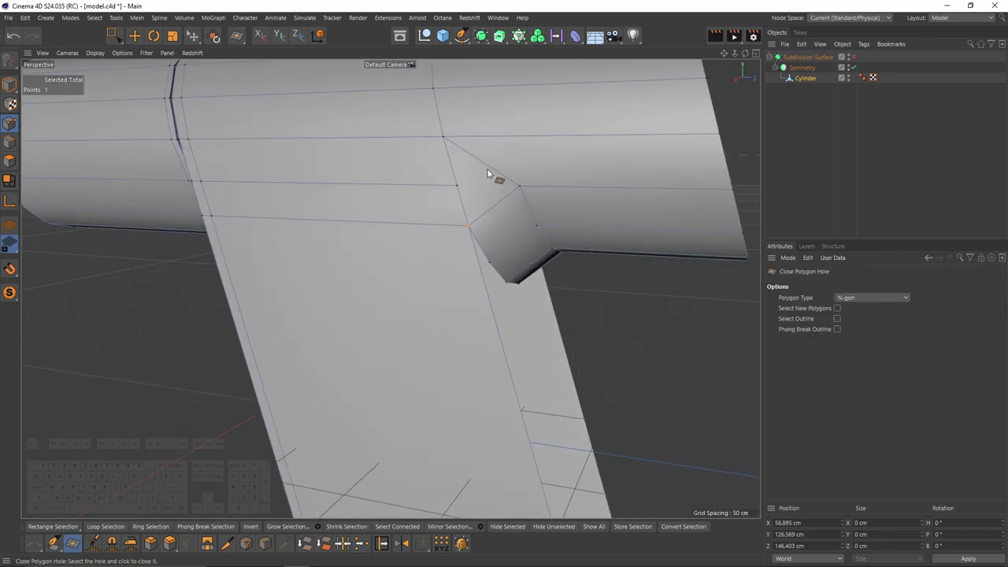
{"action": "key", "text": "m"}
{"action": "key", "text": "o"}
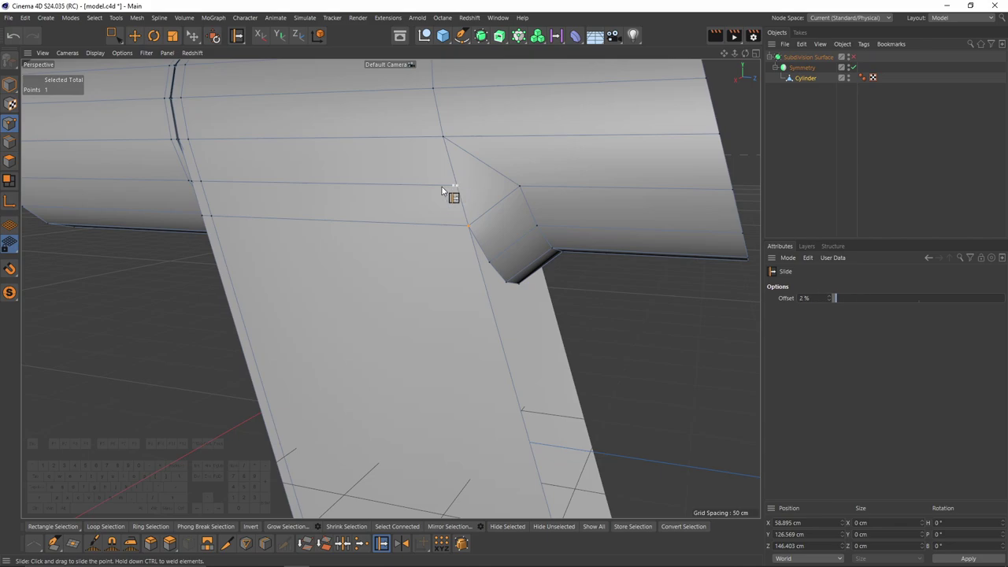
{"action": "left_click_drag", "start_coordinate": [486, 208], "coordinate": [277, 165], "text": "alt"}
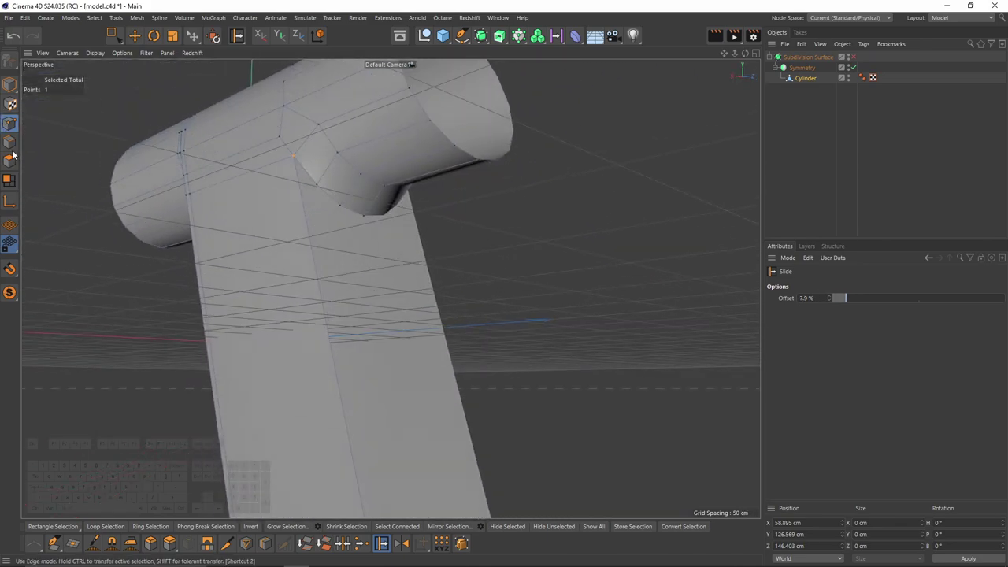
- Extrude the three junction edges down along the handle's rear side, ending near its bottom at about Y -204.8 cm, Z 255.2 cm
{"action": "left_click", "coordinate": [11, 144]}
{"action": "key", "text": "e"}
{"action": "middle_click", "coordinate": [351, 200]}
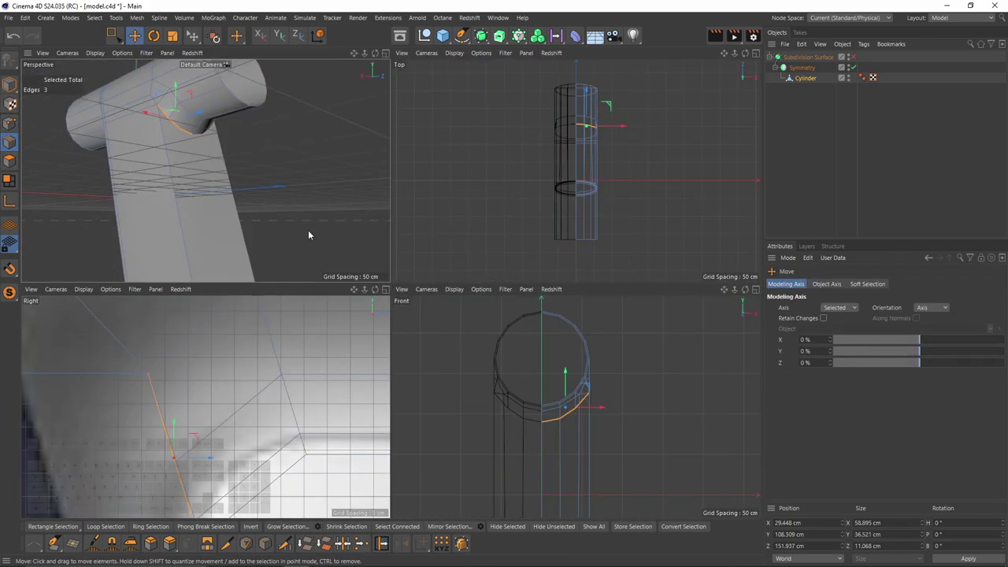
{"action": "middle_click", "coordinate": [309, 374]}
{"action": "scroll", "coordinate": [363, 331], "scroll_direction": "down", "scroll_amount": 9}
{"action": "middle_click_drag", "start_coordinate": [386, 339], "coordinate": [375, 162], "text": "alt"}
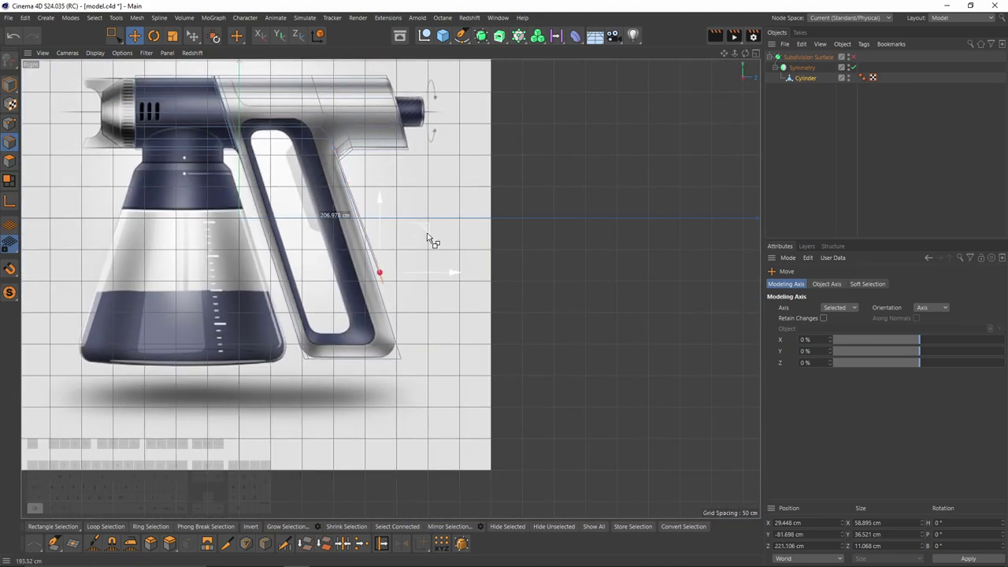
{"action": "left_click_drag", "start_coordinate": [427, 233], "coordinate": [427, 340]}
{"action": "scroll", "coordinate": [411, 331], "scroll_direction": "up", "scroll_amount": 6}
{"action": "middle_click", "coordinate": [428, 338]}
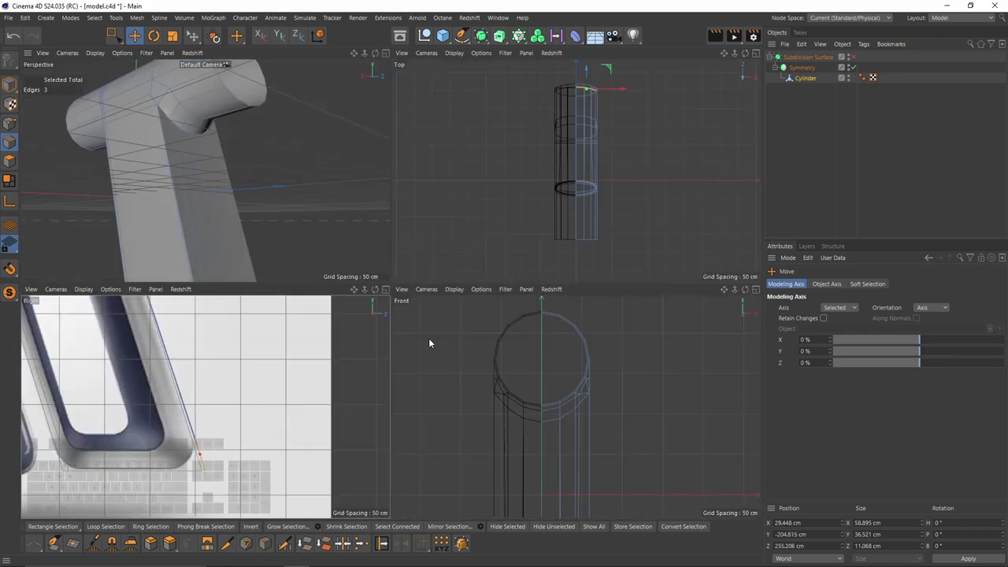
- Weld the lower end points of the extruded rear strip to the matching points on the handle's bottom rear edge
{"action": "middle_click", "coordinate": [381, 271]}
{"action": "middle_click_drag", "start_coordinate": [393, 264], "coordinate": [420, 221], "text": "alt"}
{"action": "left_click_drag", "start_coordinate": [420, 221], "coordinate": [400, 189], "text": "alt"}
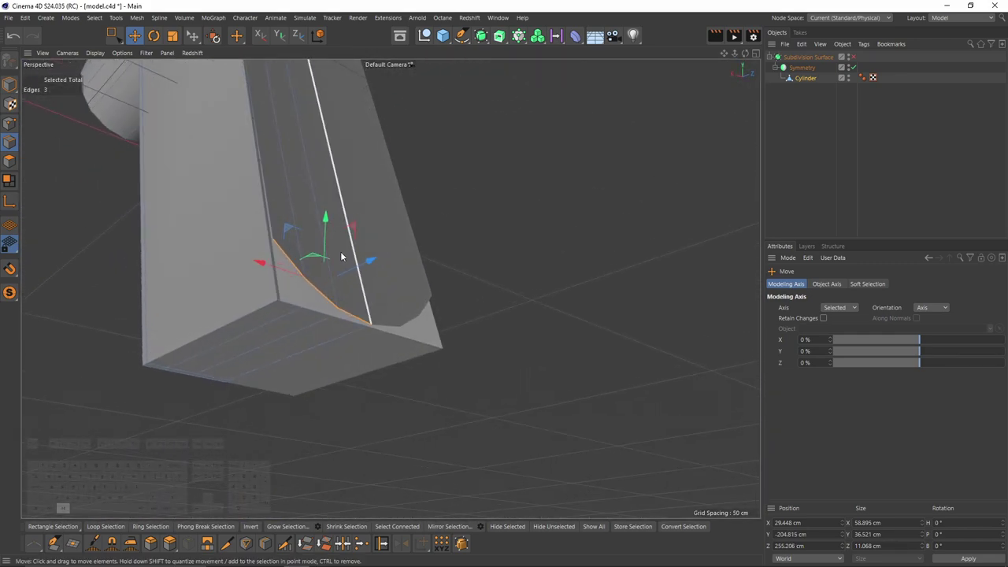
{"action": "left_click", "coordinate": [11, 125]}
{"action": "key", "text": "space"}
{"action": "left_click_drag", "start_coordinate": [397, 309], "coordinate": [370, 338], "text": "alt"}
{"action": "key", "text": "space"}
{"action": "left_click", "coordinate": [347, 317]}
{"action": "left_click_drag", "start_coordinate": [288, 283], "coordinate": [318, 315]}
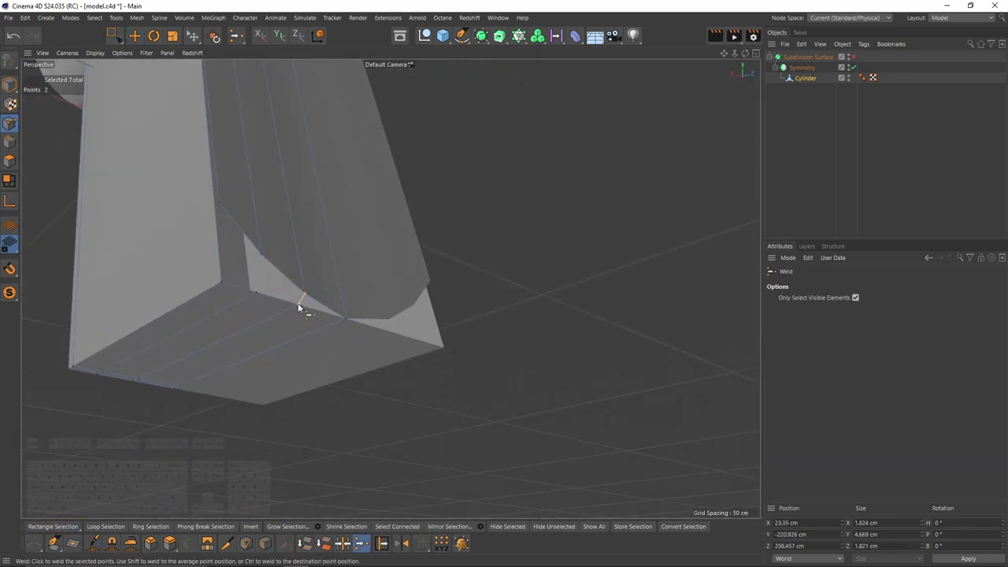
{"action": "left_click", "coordinate": [297, 303]}
{"action": "left_click_drag", "start_coordinate": [245, 236], "coordinate": [277, 299]}
{"action": "left_click", "coordinate": [253, 288]}
{"action": "key", "text": "space"}
{"action": "left_click_drag", "start_coordinate": [164, 159], "coordinate": [372, 273]}
{"action": "left_click", "coordinate": [221, 282]}
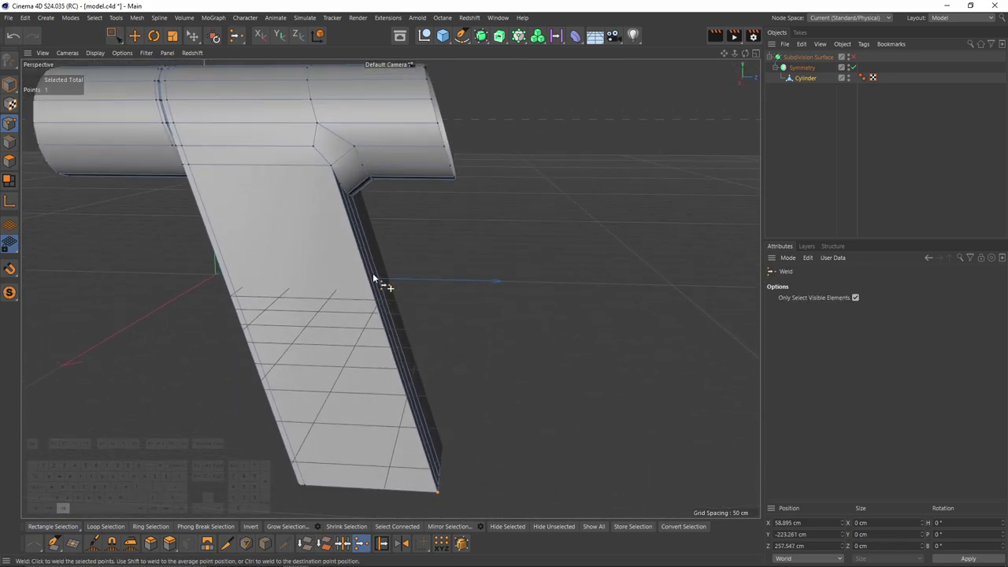
- Highlight the barrel's rear side polygon and the adjoining junction polygon to examine how the polygon flow meets the handle
{"action": "right_click_drag", "start_coordinate": [373, 272], "coordinate": [344, 225], "text": "alt"}
{"action": "left_click_drag", "start_coordinate": [344, 225], "coordinate": [327, 197], "text": "alt"}
{"action": "right_click_drag", "start_coordinate": [328, 197], "coordinate": [333, 194], "text": "alt"}
{"action": "key", "text": "k"}
{"action": "key", "text": "k"}
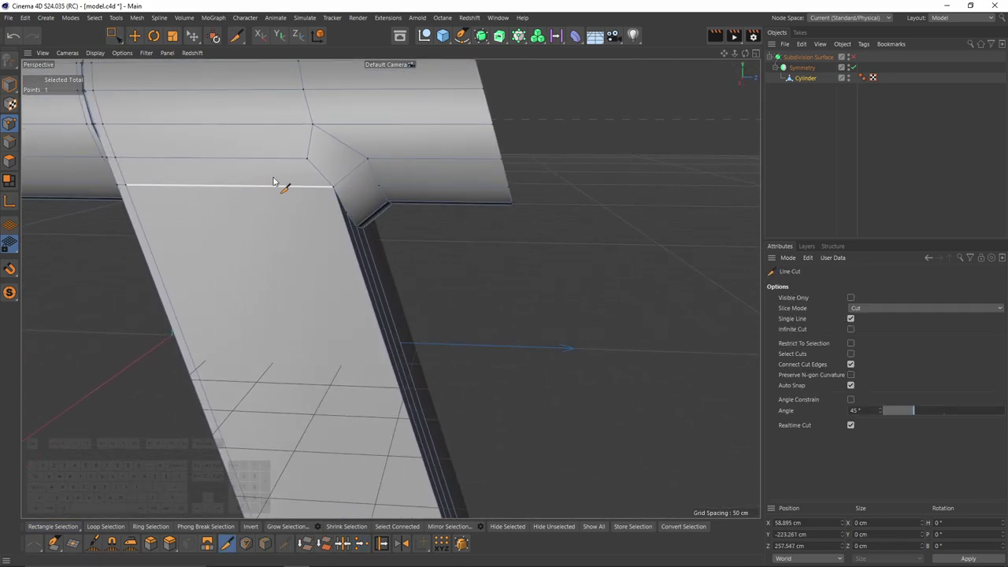
{"action": "left_click", "coordinate": [9, 160]}
{"action": "key", "text": "e"}
{"action": "left_click", "coordinate": [341, 159]}
{"action": "left_click", "coordinate": [382, 153], "text": "shift"}
{"action": "middle_click_drag", "start_coordinate": [339, 156], "coordinate": [353, 171], "text": "alt"}
{"action": "left_click", "coordinate": [347, 162], "text": "shift"}
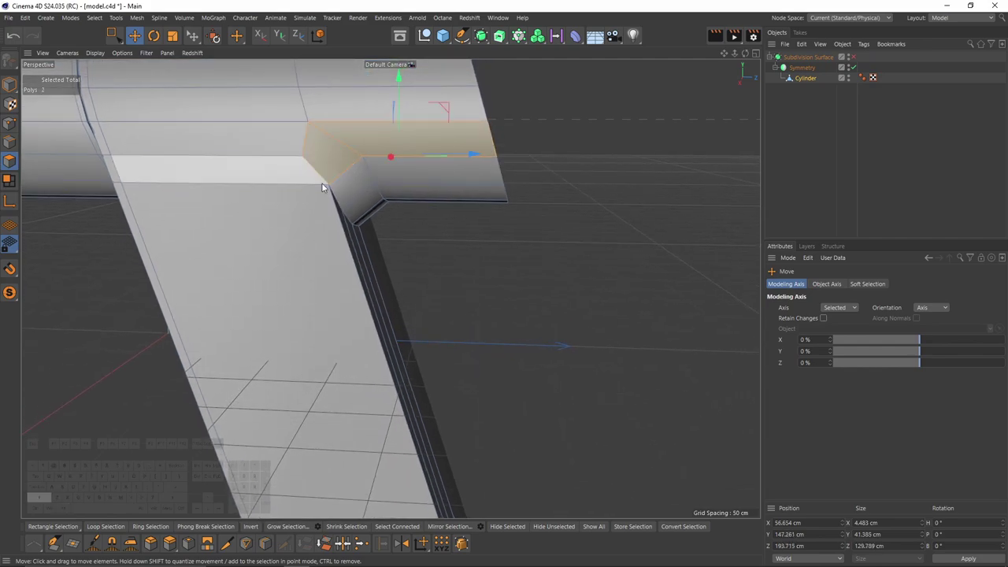
- Cut a line down the handle's side, parallel to its rear edge, and continue it across the bottom face
{"action": "middle_click_drag", "start_coordinate": [321, 236], "coordinate": [322, 195], "text": "alt"}
{"action": "scroll", "coordinate": [322, 195], "scroll_direction": "down", "scroll_amount": 3}
{"action": "key", "text": "k"}
{"action": "key", "text": "k"}
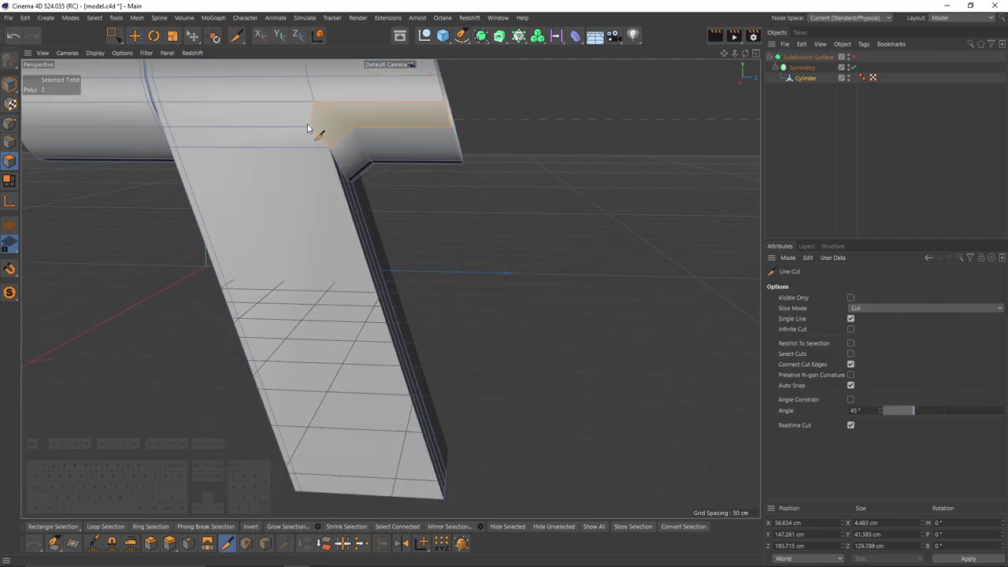
{"action": "left_click", "coordinate": [314, 148]}
{"action": "middle_click_drag", "start_coordinate": [361, 302], "coordinate": [353, 211], "text": "alt"}
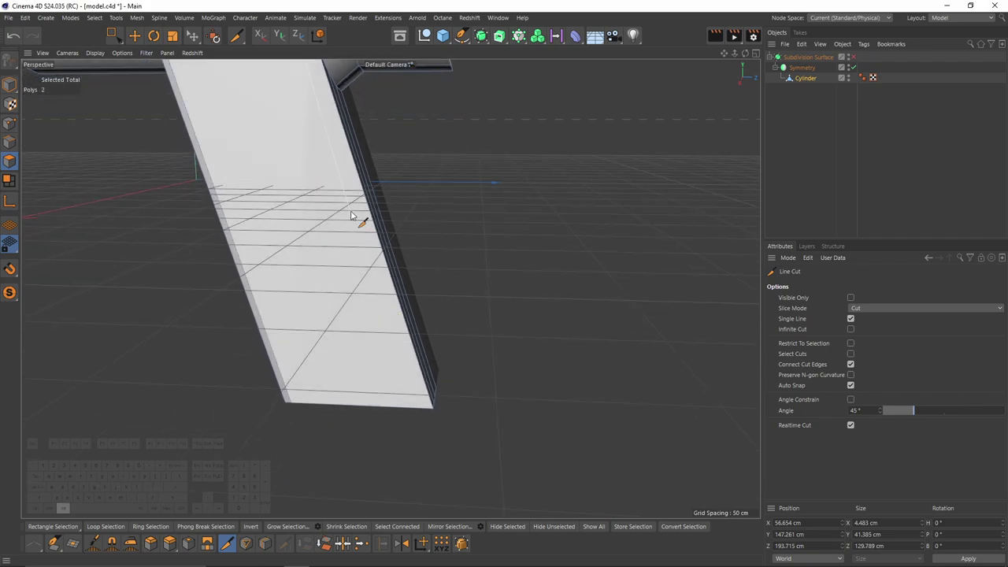
{"action": "left_click_drag", "start_coordinate": [353, 211], "coordinate": [362, 149], "text": "alt"}
{"action": "left_click", "coordinate": [426, 403]}
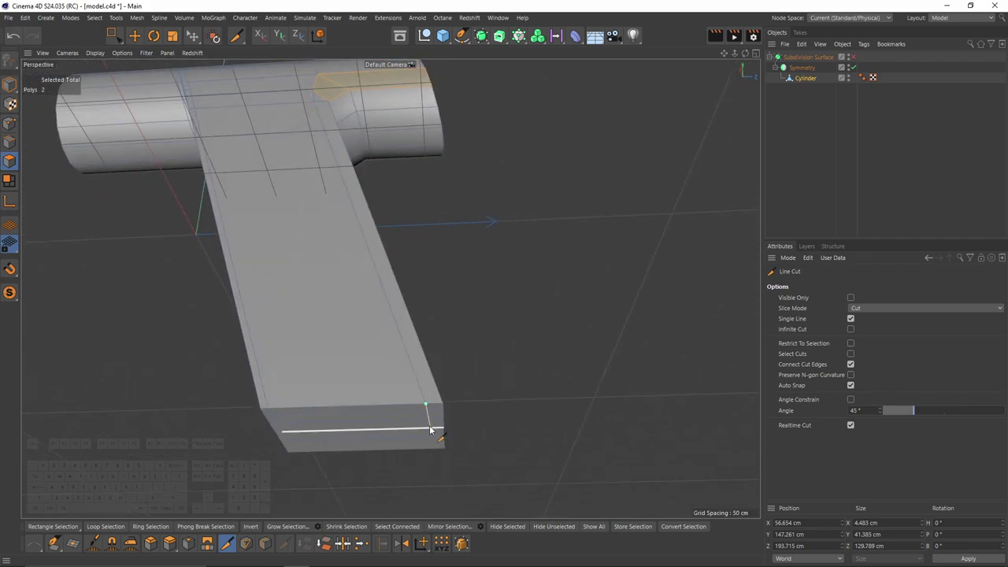
{"action": "key", "text": "e"}
- Switch to point editing and hide the workplane grid in the perspective view
{"action": "middle_click_drag", "start_coordinate": [329, 126], "coordinate": [349, 231], "text": "alt"}
{"action": "scroll", "coordinate": [349, 231], "scroll_direction": "up", "scroll_amount": 4}
{"action": "left_click", "coordinate": [9, 123]}
{"action": "left_click_drag", "start_coordinate": [354, 224], "coordinate": [341, 145], "text": "alt"}
{"action": "scroll", "coordinate": [339, 150], "scroll_direction": "down", "scroll_amount": 5}
{"action": "left_click", "coordinate": [167, 55]}
{"action": "mouse_move", "coordinate": [148, 54]}
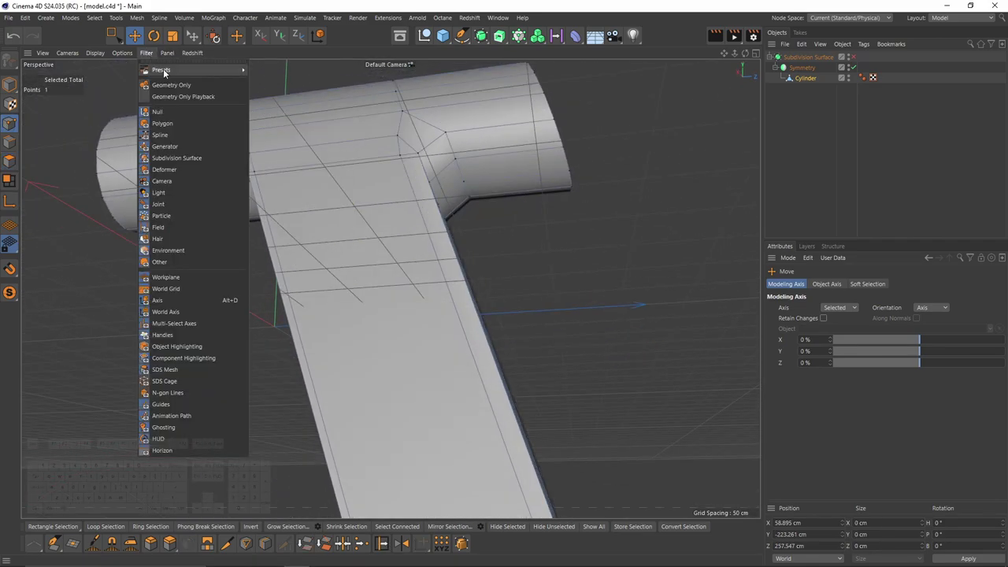
{"action": "left_click", "coordinate": [176, 278]}
- Slide the top point of the new side cut up and weld it to the junction corner above
{"action": "middle_click_drag", "start_coordinate": [398, 172], "coordinate": [381, 229], "text": "alt"}
{"action": "scroll", "coordinate": [382, 229], "scroll_direction": "up", "scroll_amount": 4}
{"action": "scroll", "coordinate": [383, 229], "scroll_direction": "up", "scroll_amount": 1}
{"action": "key", "text": "m"}
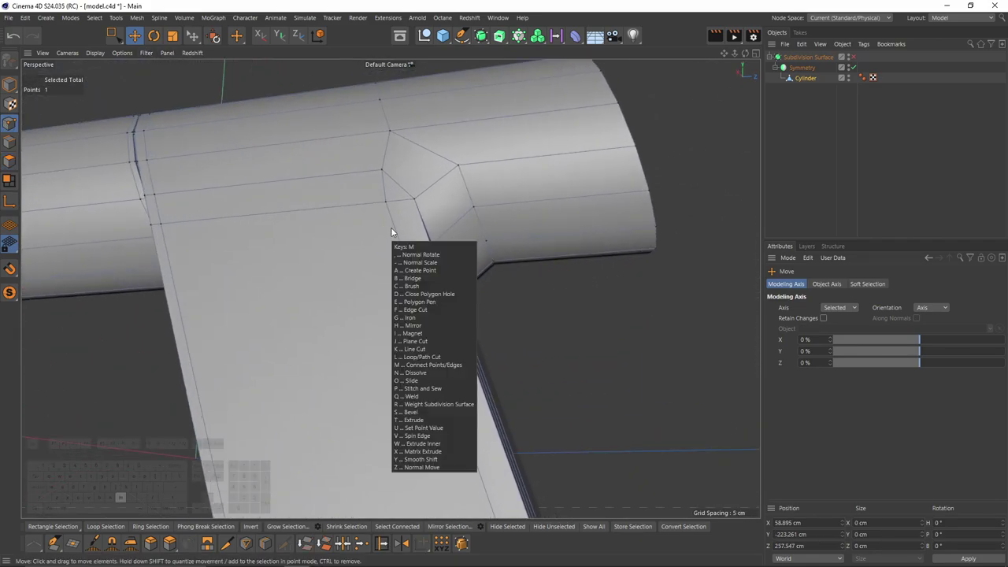
{"action": "key", "text": "o"}
{"action": "left_click_drag", "start_coordinate": [385, 202], "coordinate": [370, 170], "text": "ctrl"}
{"action": "left_click_drag", "start_coordinate": [426, 226], "coordinate": [343, 225], "text": "alt"}
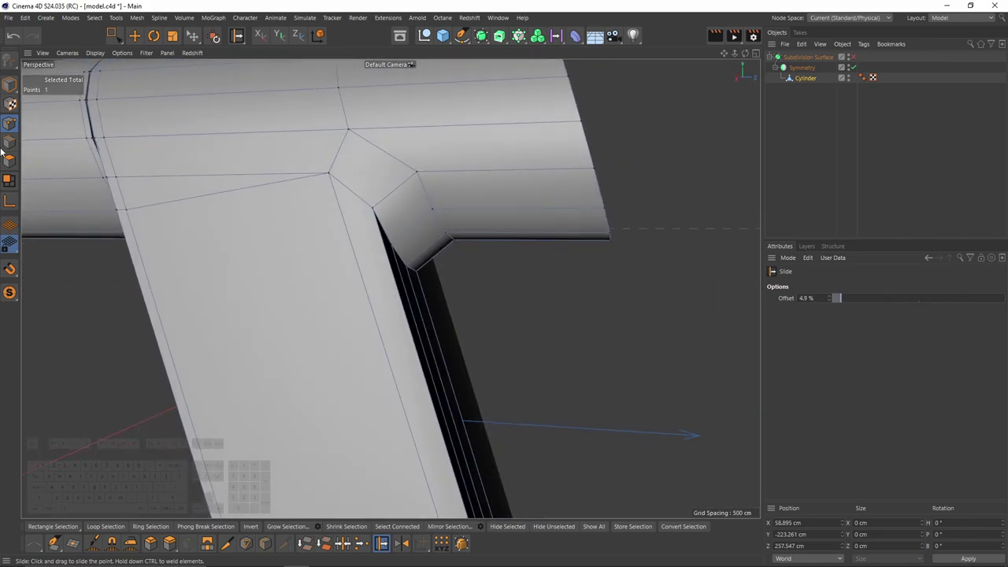
- Cut a line from the handle's front edge point across its side to the vertical cut, continuing around the rear strip
{"action": "key", "text": "k"}
{"action": "key", "text": "k"}
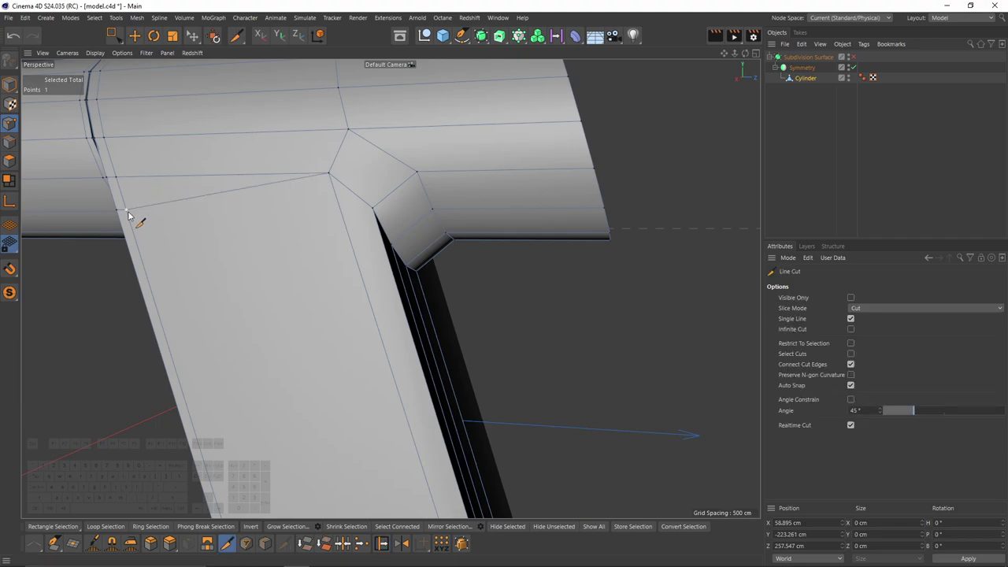
{"action": "left_click", "coordinate": [127, 210]}
{"action": "left_click", "coordinate": [342, 222]}
{"action": "left_click", "coordinate": [342, 222]}
{"action": "left_click_drag", "start_coordinate": [351, 229], "coordinate": [378, 239], "text": "alt"}
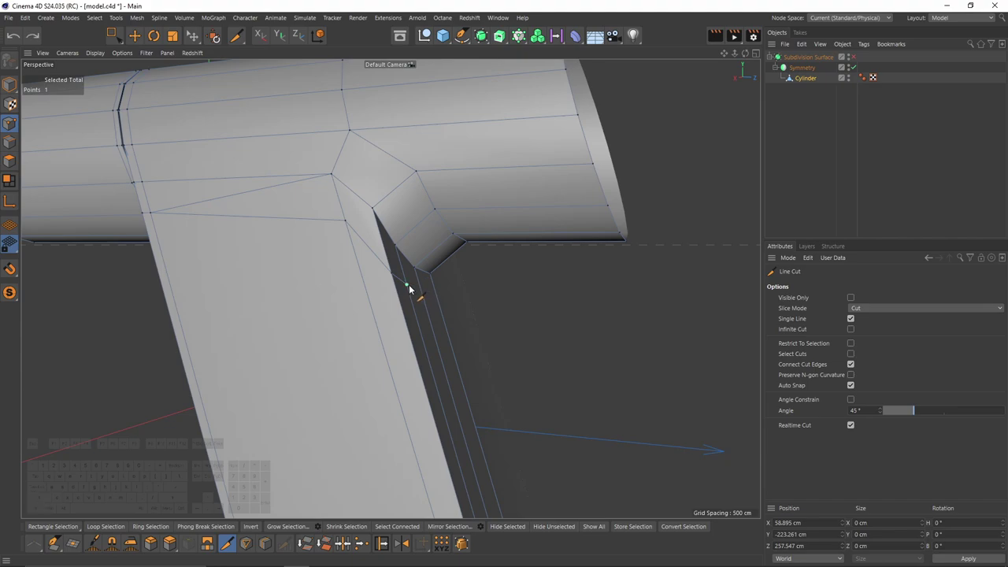
{"action": "left_click", "coordinate": [422, 296]}
{"action": "left_click", "coordinate": [423, 296]}
{"action": "left_click", "coordinate": [443, 305]}
{"action": "key", "text": "e"}
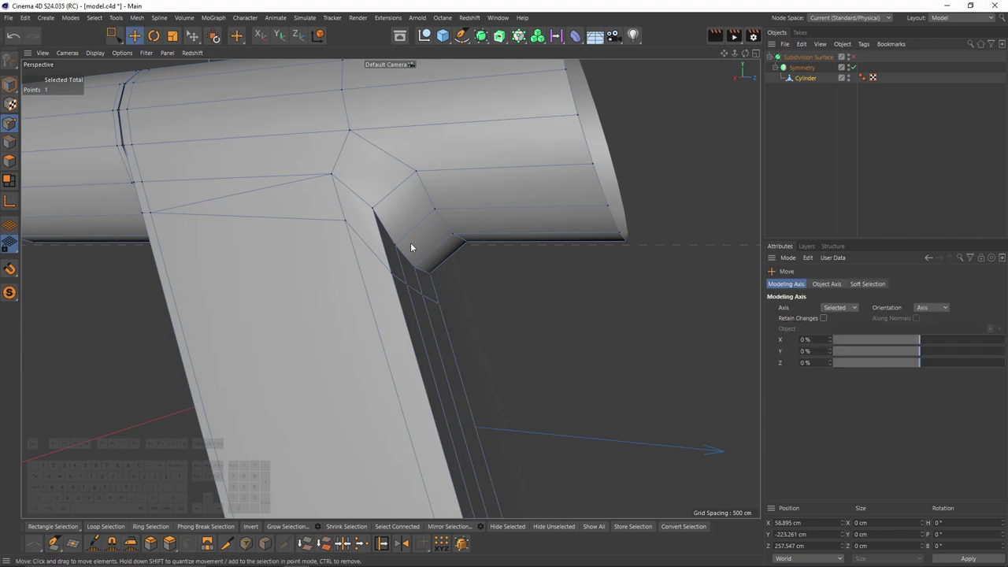
- Dissolve the diagonal edge on the handle's upper side and slide the cut's rear point slightly down
{"action": "left_click_drag", "start_coordinate": [411, 243], "coordinate": [417, 206], "text": "alt"}
{"action": "left_click", "coordinate": [9, 142]}
{"action": "key", "text": "ctrl+BackSpace"}
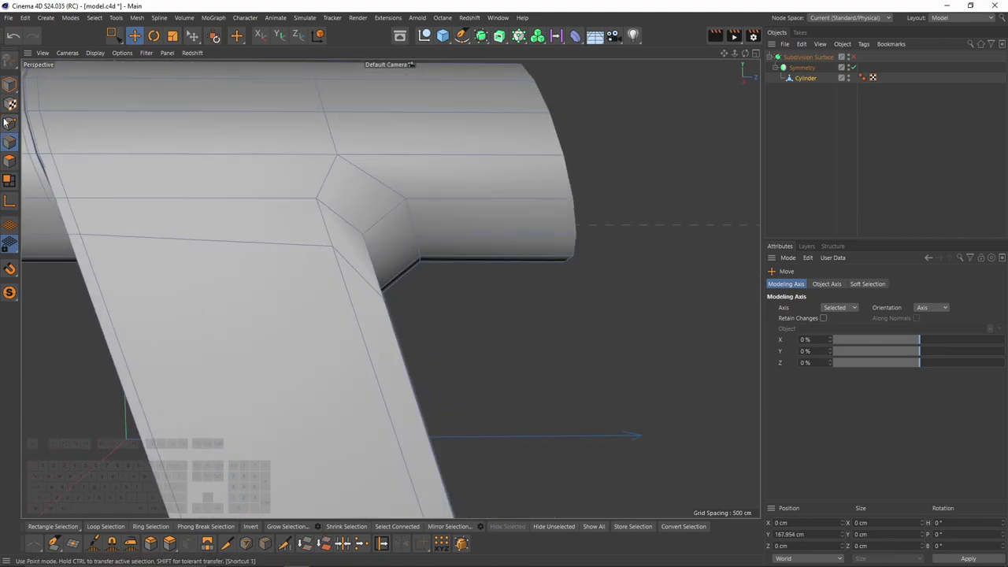
{"action": "left_click", "coordinate": [8, 122]}
{"action": "key", "text": "m"}
{"action": "key", "text": "o"}
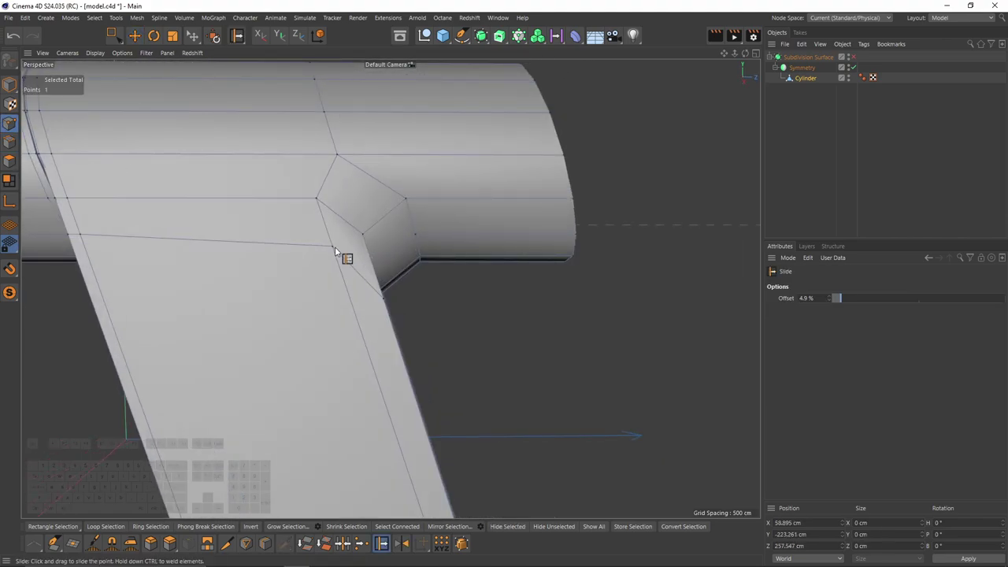
- Highlight the four polygons running from the rear barrel through the junction down the handle to examine their flow
{"action": "left_click", "coordinate": [11, 169]}
{"action": "left_click", "coordinate": [445, 180]}
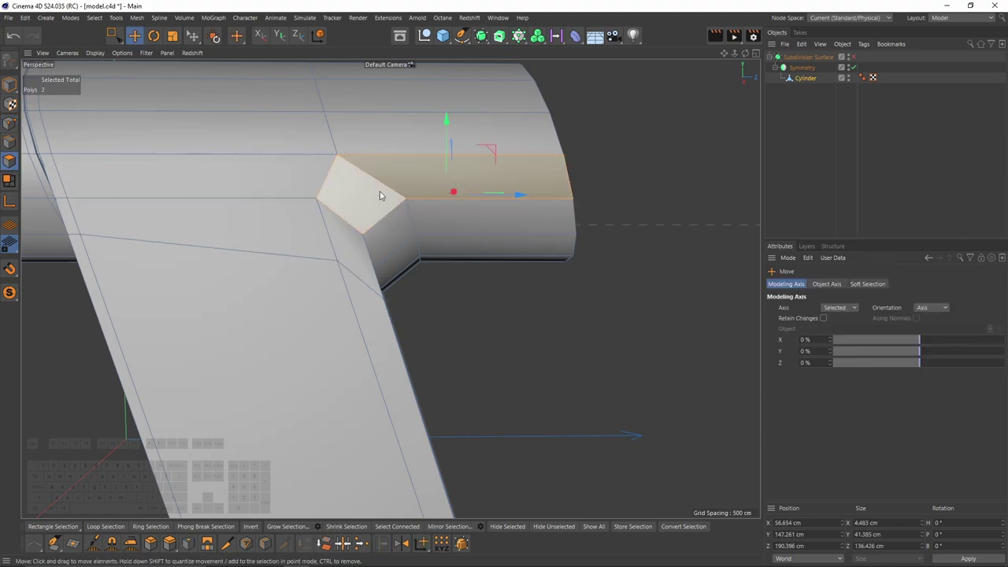
{"action": "left_click", "coordinate": [377, 198], "text": "shift"}
{"action": "left_click", "coordinate": [352, 245], "text": "shift"}
{"action": "left_click", "coordinate": [371, 312], "text": "shift"}
{"action": "middle_click_drag", "start_coordinate": [376, 312], "coordinate": [283, 189], "text": "alt"}
{"action": "right_click_drag", "start_coordinate": [283, 189], "coordinate": [295, 276], "text": "alt"}
{"action": "left_click_drag", "start_coordinate": [294, 275], "coordinate": [327, 169], "text": "alt"}
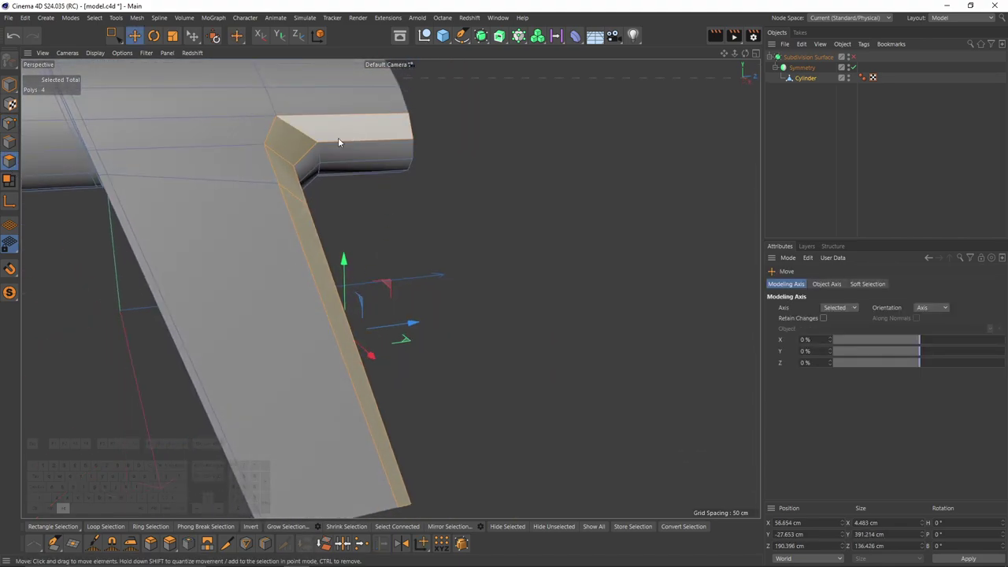
{"action": "left_click_drag", "start_coordinate": [285, 142], "coordinate": [370, 189], "text": "alt"}
- Preview the smoothed shape against the reference and add a loop cut around the rear barrel behind the junction at about 76.7% offset
{"action": "middle_click", "coordinate": [449, 392]}
{"action": "middle_click_drag", "start_coordinate": [293, 338], "coordinate": [326, 483], "text": "alt"}
{"action": "middle_click", "coordinate": [359, 197]}
{"action": "left_click_drag", "start_coordinate": [362, 198], "coordinate": [381, 189], "text": "alt"}
{"action": "scroll", "coordinate": [381, 189], "scroll_direction": "up", "scroll_amount": 2}
{"action": "key", "text": "k"}
{"action": "key", "text": "l"}
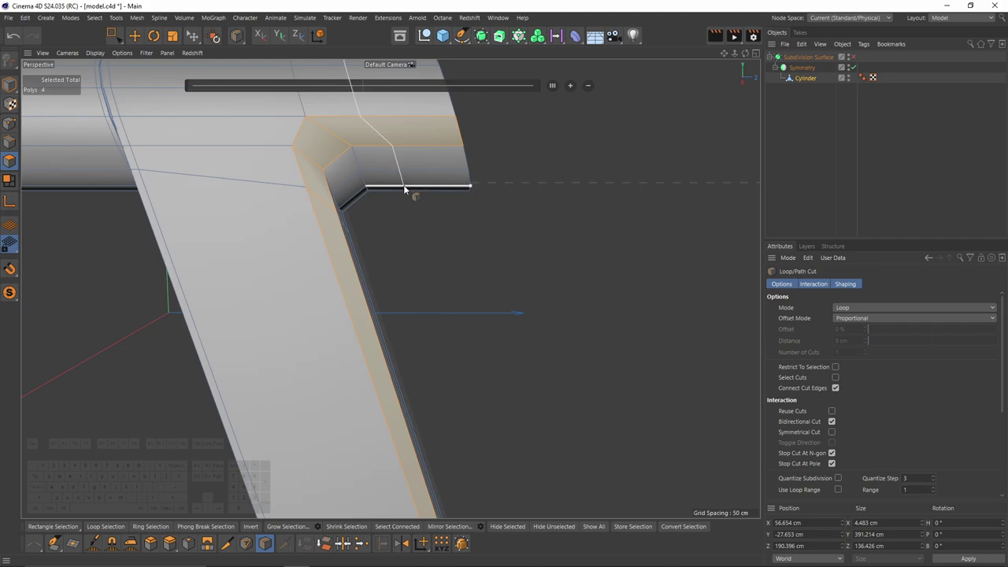
{"action": "key", "text": "q"}
{"action": "middle_click", "coordinate": [410, 208]}
{"action": "middle_click", "coordinate": [286, 345]}
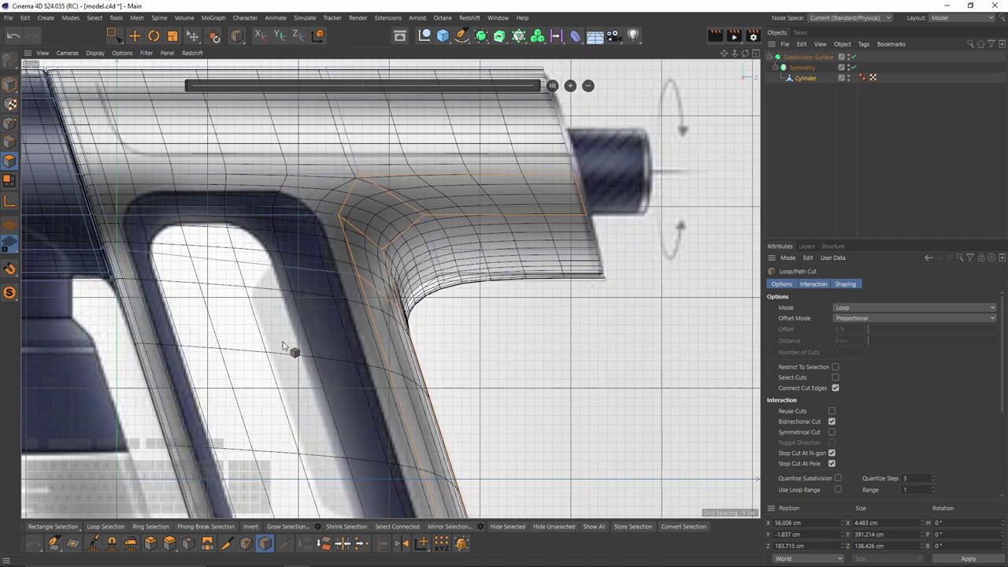
{"action": "key", "text": "q"}
{"action": "key", "text": "q"}
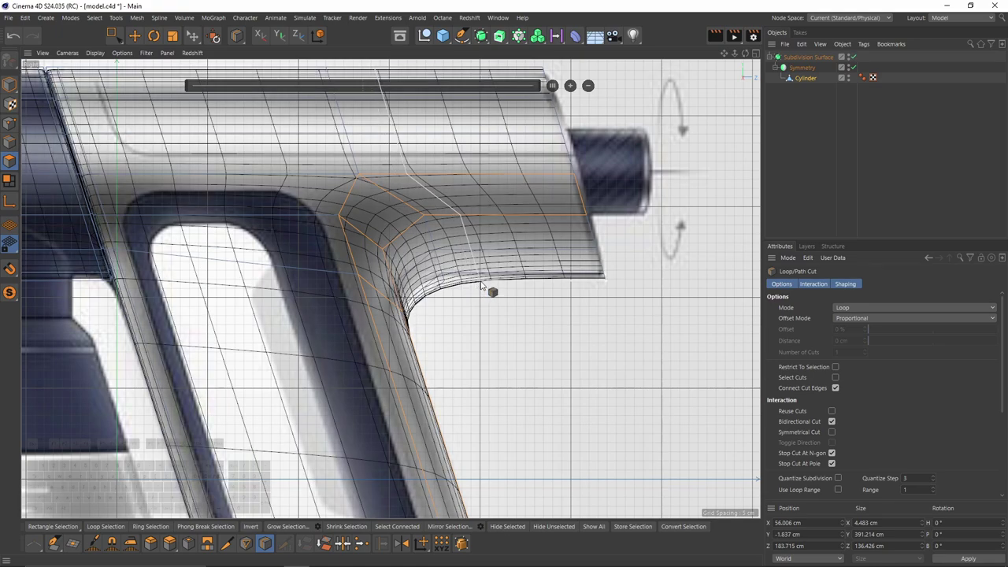
{"action": "left_click", "coordinate": [483, 283]}
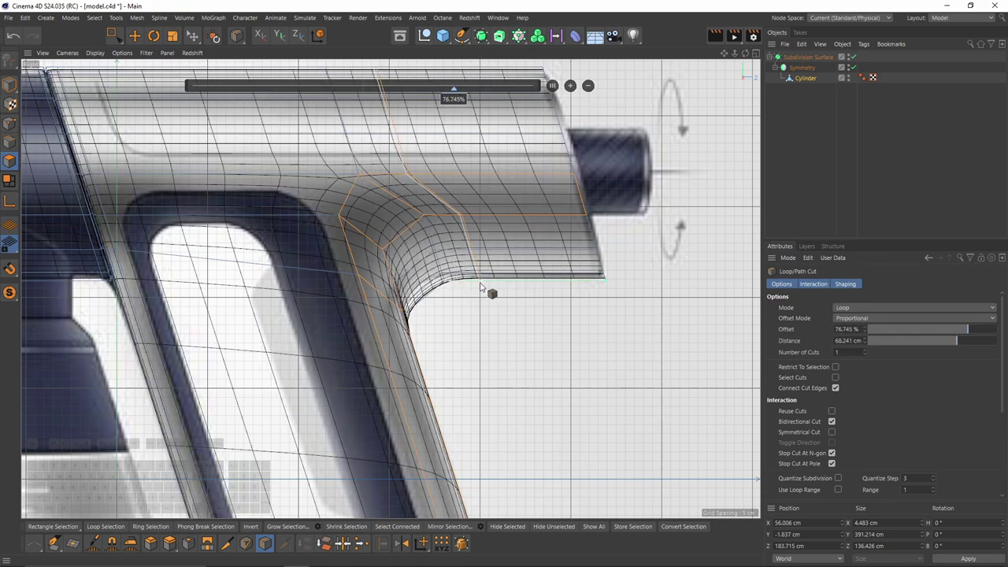
- Examine the smoothed rear junction in perspective, turn the subdivision off and return to moving edges
{"action": "key", "text": "F1"}
{"action": "scroll", "coordinate": [254, 221], "scroll_direction": "up", "scroll_amount": 4}
{"action": "left_click_drag", "start_coordinate": [247, 187], "coordinate": [431, 313], "text": "alt"}
{"action": "key", "text": "q"}
{"action": "left_click", "coordinate": [7, 143]}
{"action": "key", "text": "e"}
{"action": "double_click", "coordinate": [284, 211]}
{"action": "key", "text": "ctrl+z"}
{"action": "key", "text": "ctrl+z"}
{"action": "key", "text": "ctrl+z"}
{"action": "key", "text": "ctrl+z"}
- Select the front and rear vertical edge lines on the handle's side with their bottom continuations and dissolve them
{"action": "scroll", "coordinate": [336, 243], "scroll_direction": "down", "scroll_amount": 5}
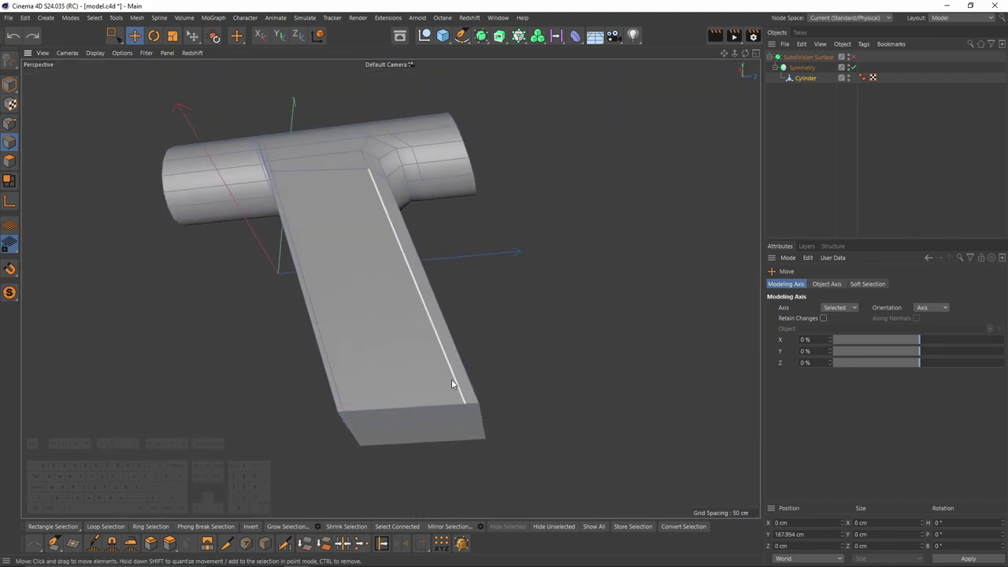
{"action": "left_click", "coordinate": [453, 381]}
{"action": "scroll", "coordinate": [467, 416], "scroll_direction": "up", "scroll_amount": 3}
{"action": "left_click", "coordinate": [460, 397], "text": "shift"}
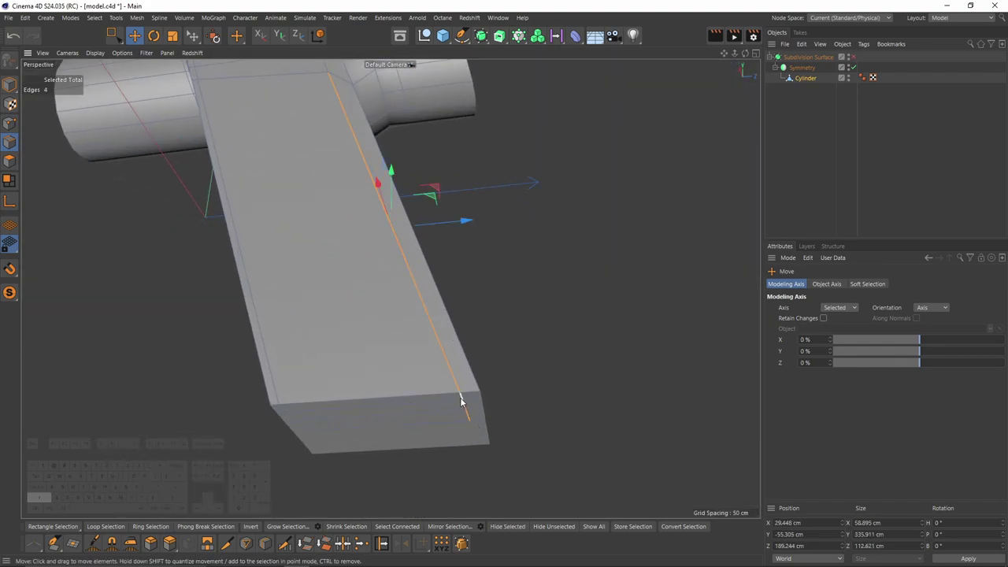
{"action": "middle_click_drag", "start_coordinate": [296, 320], "coordinate": [420, 315], "text": "alt"}
{"action": "left_click", "coordinate": [408, 381], "text": "shift"}
{"action": "left_click", "coordinate": [419, 414], "text": "shift"}
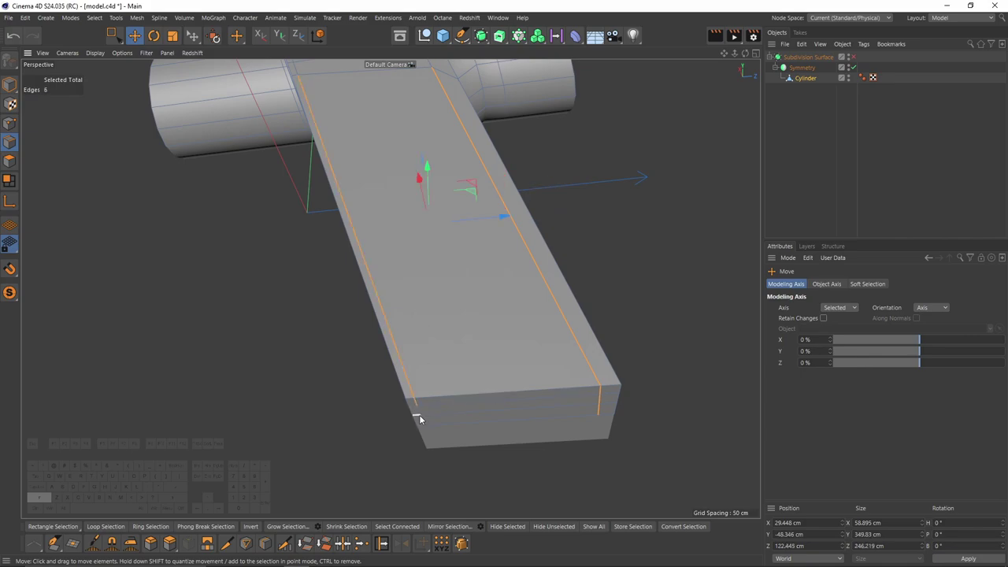
{"action": "middle_click_drag", "start_coordinate": [501, 327], "coordinate": [431, 337], "text": "alt"}
{"action": "key", "text": "m"}
{"action": "key", "text": "n"}
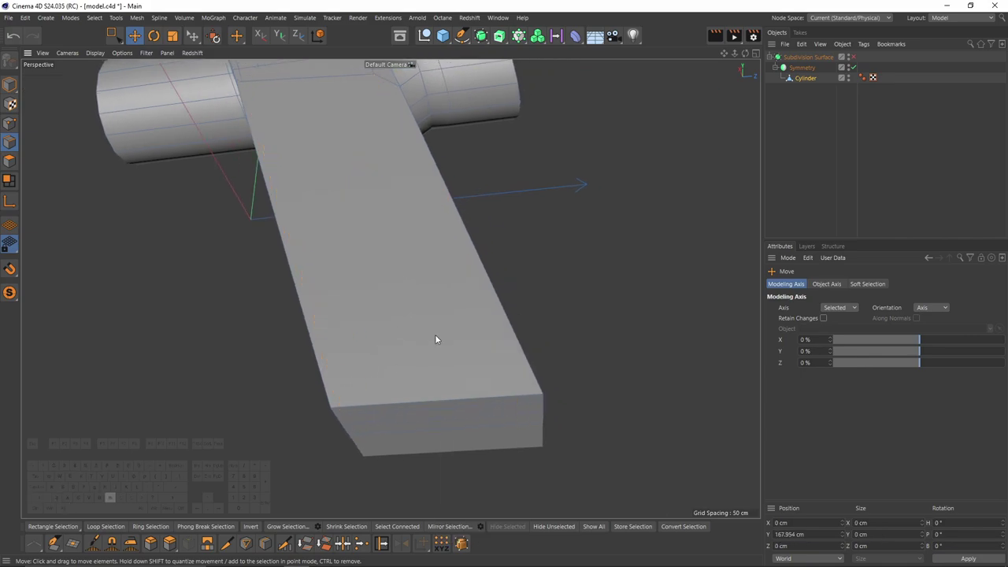
- Select the edges at the handle's rear bottom corner in the side view and inspect them in perspective
{"action": "middle_click", "coordinate": [414, 230]}
{"action": "right_click_drag", "start_coordinate": [447, 420], "coordinate": [146, 426], "text": "alt"}
{"action": "middle_click_drag", "start_coordinate": [435, 442], "coordinate": [376, 264], "text": "alt"}
{"action": "right_click_drag", "start_coordinate": [377, 264], "coordinate": [541, 264], "text": "alt"}
{"action": "key", "text": "0"}
{"action": "left_click_drag", "start_coordinate": [389, 332], "coordinate": [438, 372]}
{"action": "scroll", "coordinate": [438, 371], "scroll_direction": "up", "scroll_amount": 4}
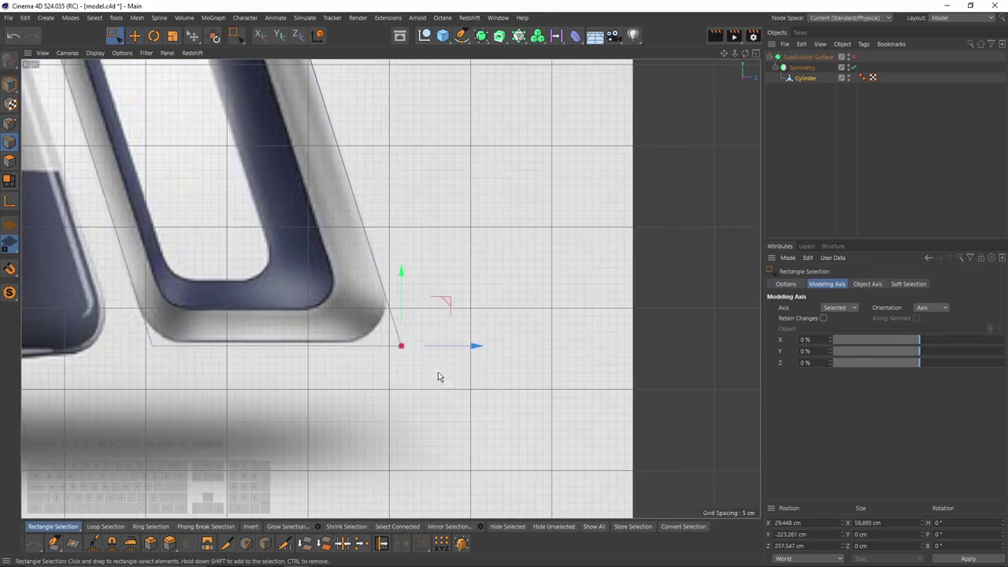
{"action": "middle_click", "coordinate": [438, 371]}
{"action": "middle_click", "coordinate": [203, 182]}
{"action": "middle_click_drag", "start_coordinate": [433, 361], "coordinate": [321, 240], "text": "alt"}
{"action": "left_click_drag", "start_coordinate": [321, 241], "coordinate": [343, 144], "text": "alt"}
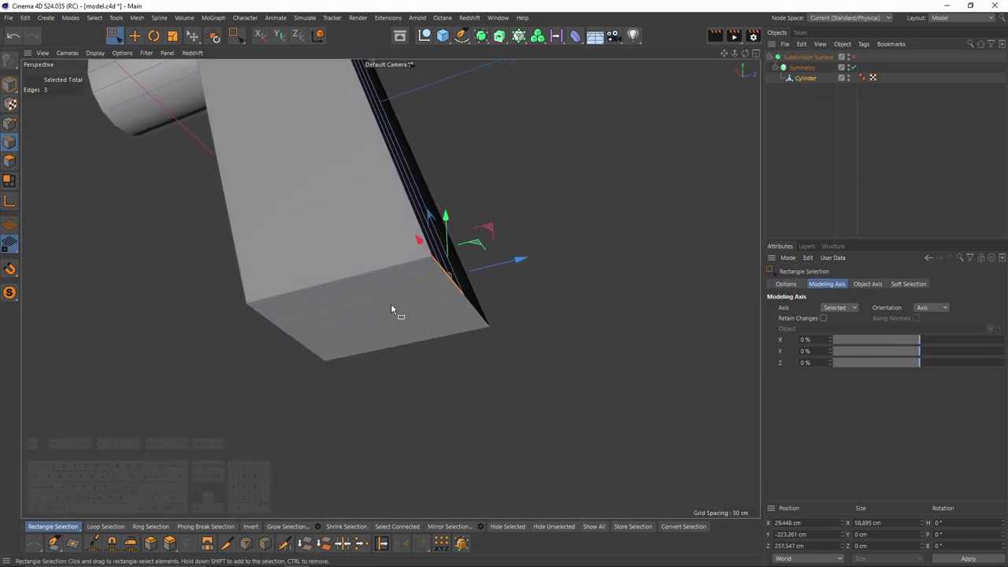
- Raise the handle's bottom edges slightly toward the reference outline and reselect the edges at the rear bottom corner
{"action": "middle_click", "coordinate": [415, 316]}
{"action": "middle_click", "coordinate": [223, 366]}
{"action": "right_click_drag", "start_coordinate": [305, 324], "coordinate": [321, 322], "text": "alt"}
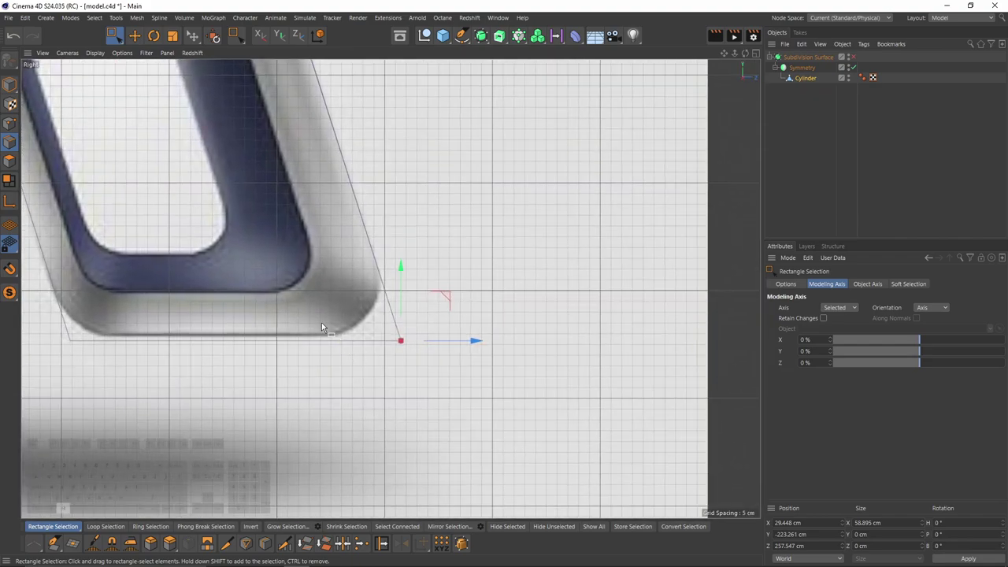
{"action": "middle_click_drag", "start_coordinate": [321, 322], "coordinate": [473, 318], "text": "alt"}
{"action": "left_click_drag", "start_coordinate": [195, 293], "coordinate": [574, 377]}
{"action": "scroll", "coordinate": [506, 356], "scroll_direction": "up", "scroll_amount": 2}
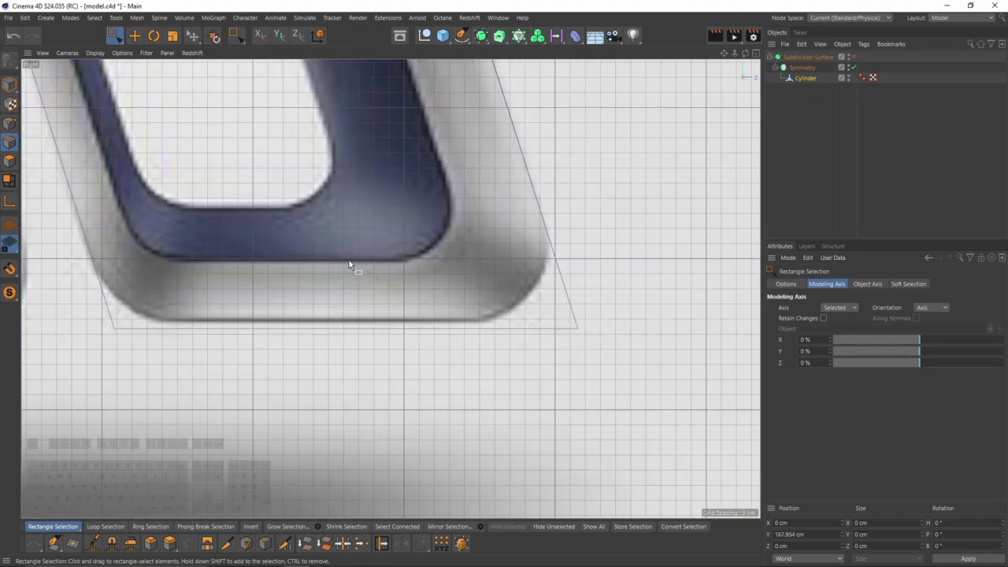
{"action": "key", "text": "ctrl+z"}
{"action": "left_click_drag", "start_coordinate": [346, 263], "coordinate": [346, 259]}
{"action": "left_click_drag", "start_coordinate": [551, 294], "coordinate": [667, 388]}
{"action": "middle_click_drag", "start_coordinate": [393, 288], "coordinate": [319, 282], "text": "alt"}
{"action": "middle_click", "coordinate": [320, 281]}
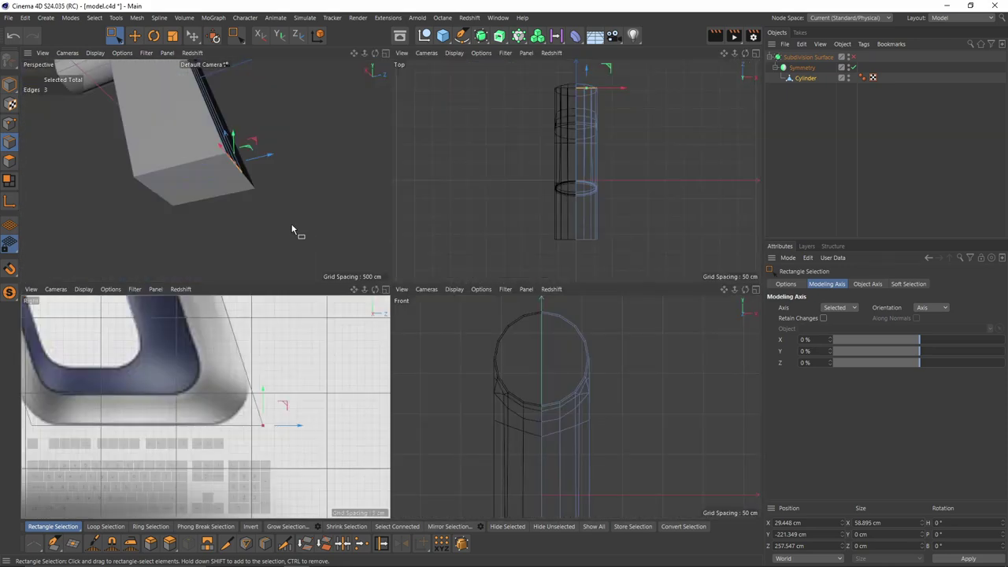
- Bevel the handle's rear bottom corner with a 34.3 cm offset and 2 subdivisions to follow the reference curve
{"action": "middle_click", "coordinate": [292, 229]}
{"action": "middle_click_drag", "start_coordinate": [378, 256], "coordinate": [268, 218], "text": "alt"}
{"action": "left_click_drag", "start_coordinate": [268, 218], "coordinate": [410, 290], "text": "alt"}
{"action": "key", "text": "m"}
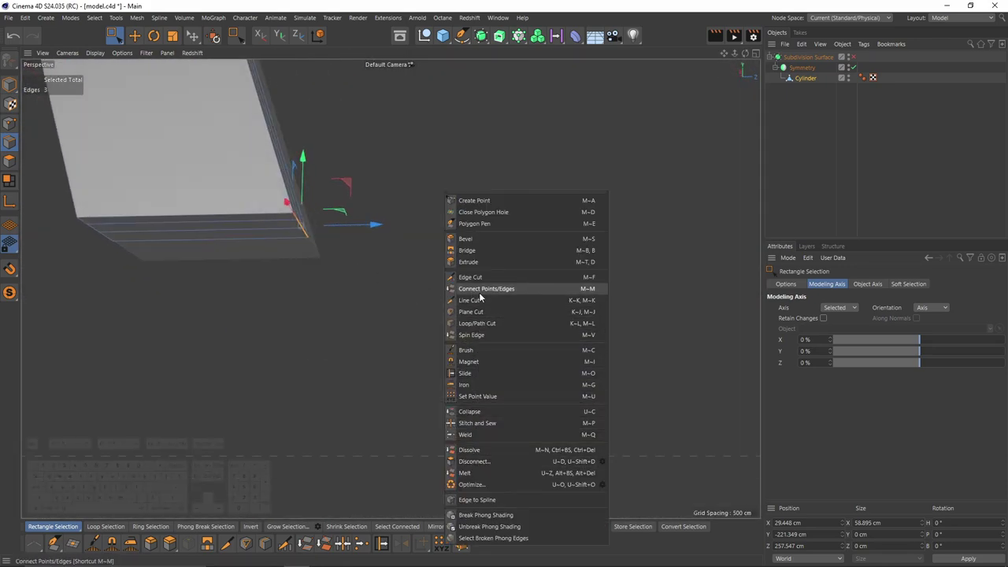
{"action": "left_click", "coordinate": [467, 240]}
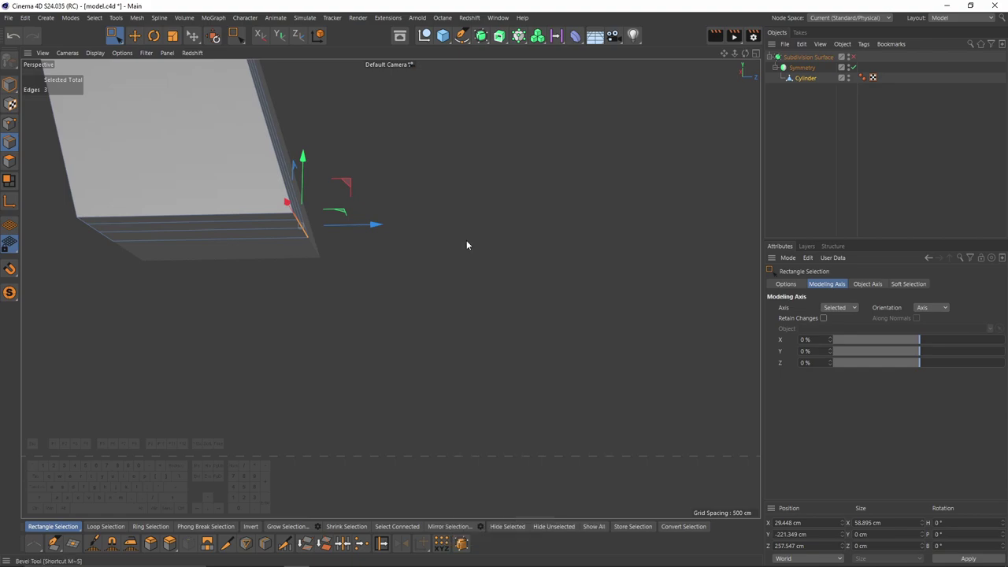
{"action": "middle_click", "coordinate": [345, 276]}
{"action": "middle_click", "coordinate": [309, 359]}
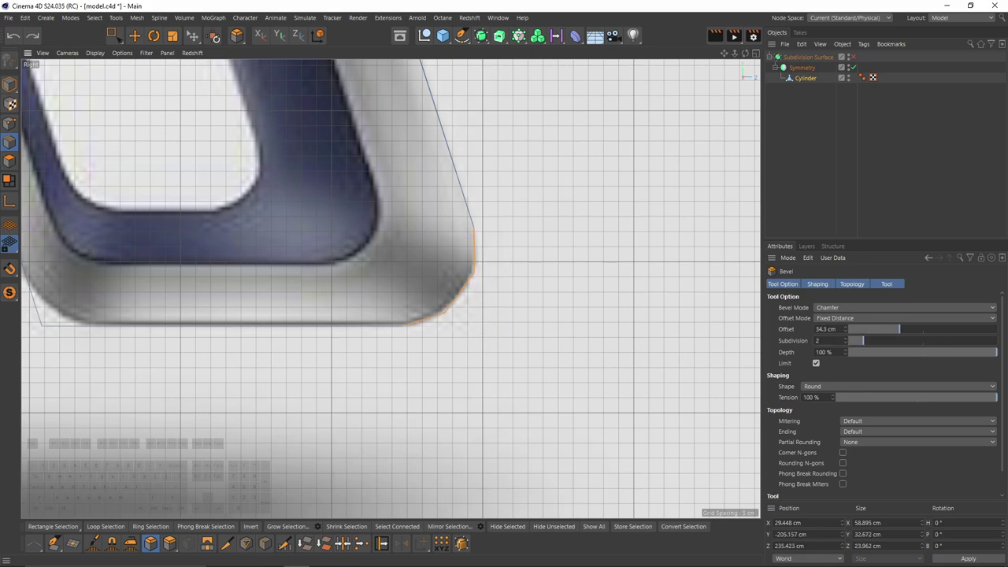
- Select the edges at the handle's front bottom corner and bevel them by 20.5 cm with 2 subdivisions
{"action": "middle_click_drag", "start_coordinate": [200, 268], "coordinate": [482, 262], "text": "alt"}
{"action": "key", "text": "space"}
{"action": "left_click_drag", "start_coordinate": [286, 274], "coordinate": [445, 378]}
{"action": "key", "text": "space"}
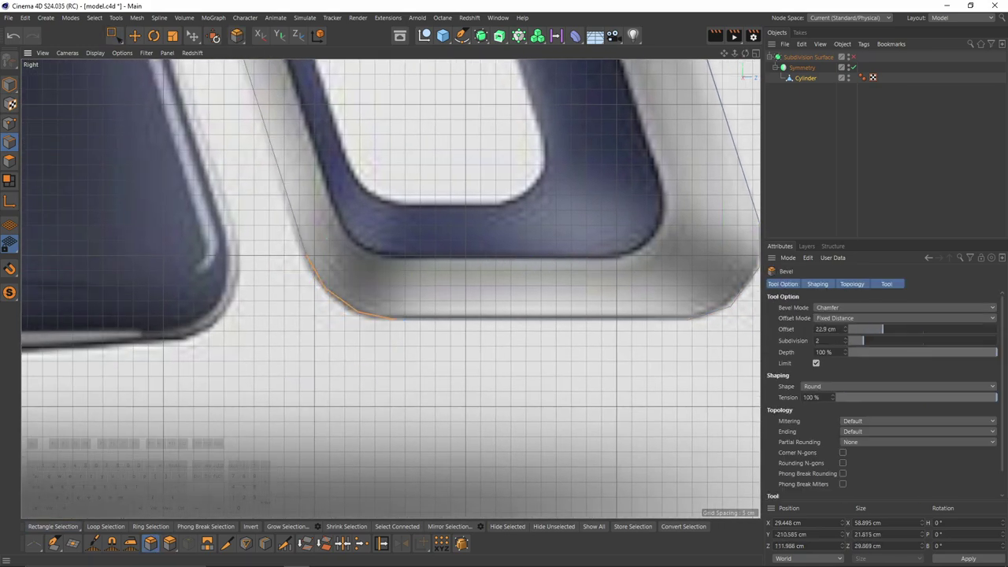
{"action": "left_click_drag", "start_coordinate": [334, 336], "coordinate": [326, 335]}
{"action": "middle_click", "coordinate": [326, 336]}
{"action": "middle_click", "coordinate": [319, 266]}
- With Line Cut limited to visible elements, cut two crosswise edges over the handle's side between the points of the rounded bottom corners
{"action": "middle_click_drag", "start_coordinate": [319, 266], "coordinate": [389, 311], "text": "alt"}
{"action": "key", "text": "1"}
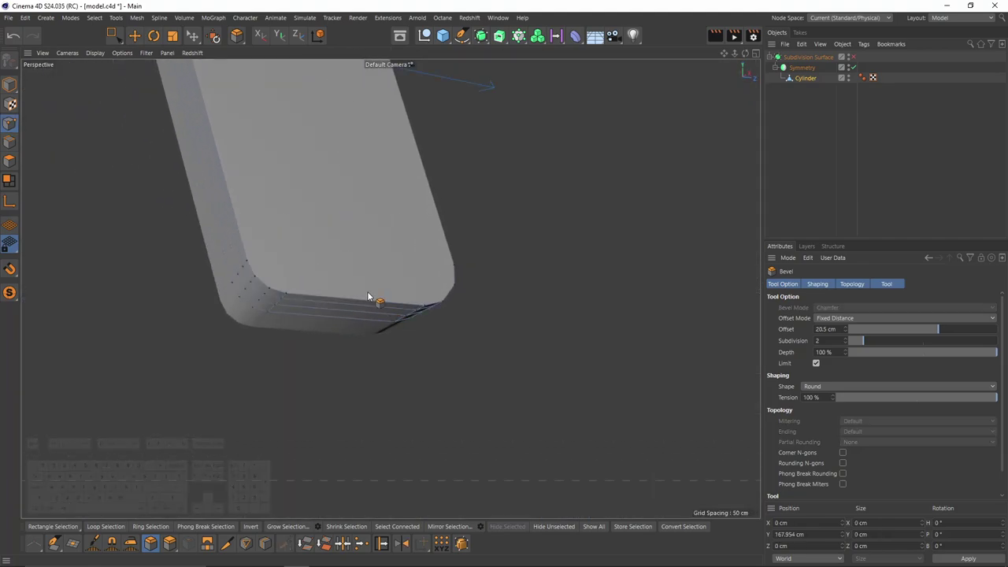
{"action": "key", "text": "k"}
{"action": "key", "text": "k"}
{"action": "left_click_drag", "start_coordinate": [266, 255], "coordinate": [481, 295], "text": "alt"}
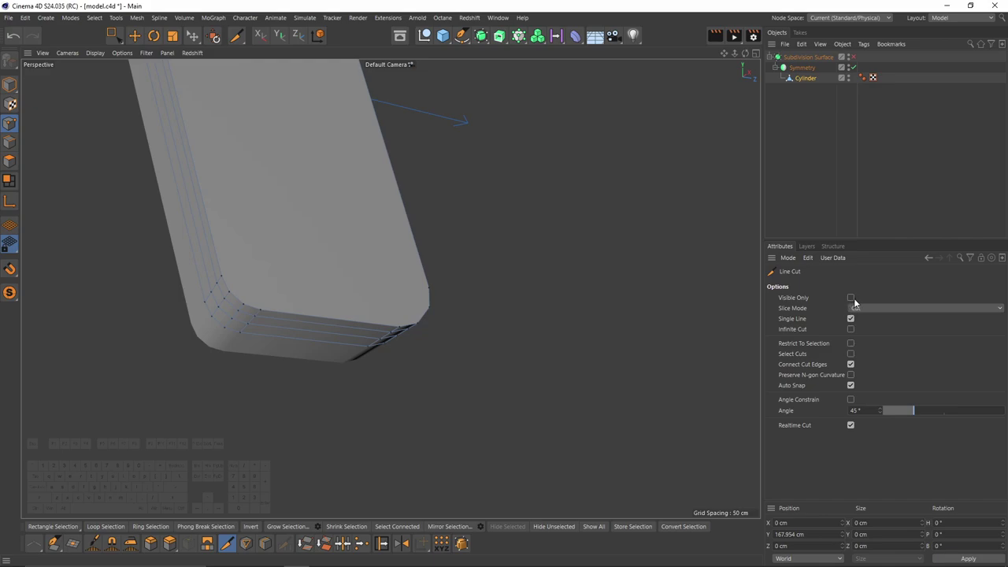
{"action": "left_click", "coordinate": [850, 298]}
{"action": "left_click", "coordinate": [211, 275]}
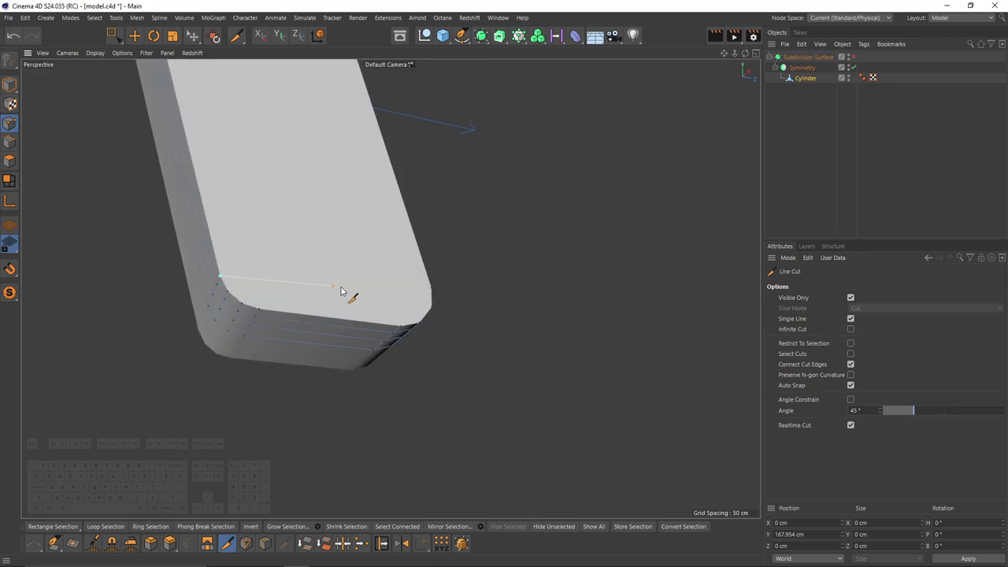
{"action": "left_click", "coordinate": [439, 308]}
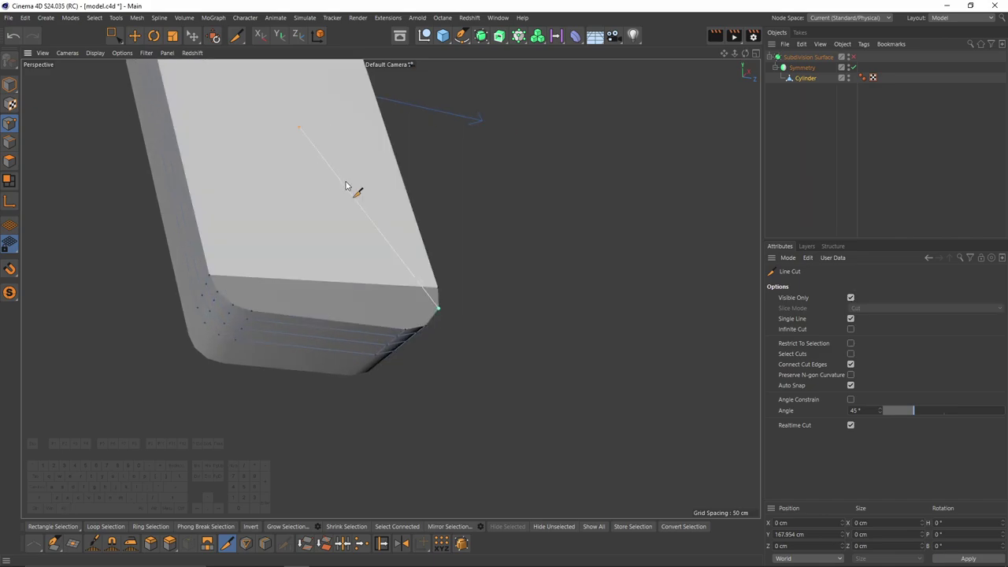
{"action": "left_click_drag", "start_coordinate": [253, 304], "coordinate": [310, 350], "text": "alt"}
{"action": "middle_click_drag", "start_coordinate": [283, 194], "coordinate": [293, 152], "text": "alt"}
{"action": "middle_click_drag", "start_coordinate": [369, 380], "coordinate": [359, 301], "text": "alt"}
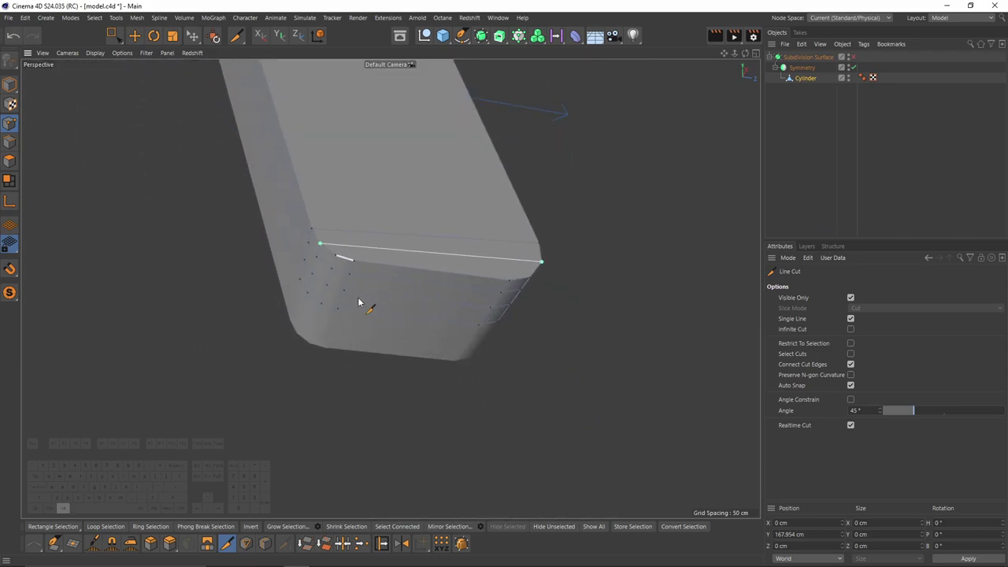
{"action": "mouse_move", "coordinate": [359, 302]}
{"action": "right_mouse_down", "text": "alt"}
{"action": "mouse_move", "coordinate": [344, 264]}
{"action": "mouse_move", "coordinate": [353, 317]}
{"action": "right_mouse_up", "text": "alt"}
- Cut a front and a rear lengthwise edge along the handle's side between the bottom corner points and the barrel junction
{"action": "left_click", "coordinate": [330, 316]}
{"action": "middle_click_drag", "start_coordinate": [331, 316], "coordinate": [354, 496], "text": "alt"}
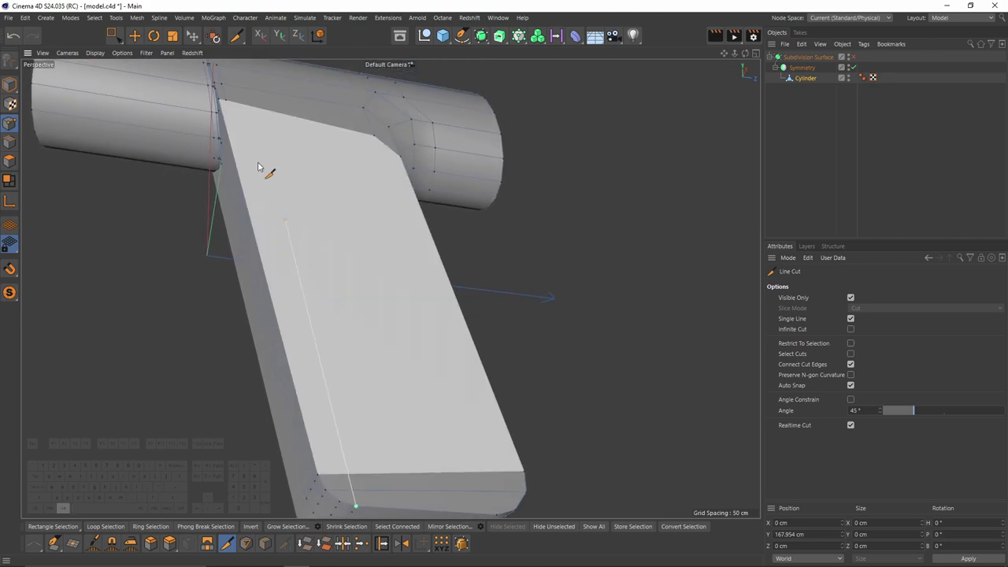
{"action": "left_click", "coordinate": [228, 102]}
{"action": "middle_click_drag", "start_coordinate": [409, 227], "coordinate": [281, 168], "text": "alt"}
{"action": "left_click_drag", "start_coordinate": [281, 168], "coordinate": [258, 118], "text": "alt"}
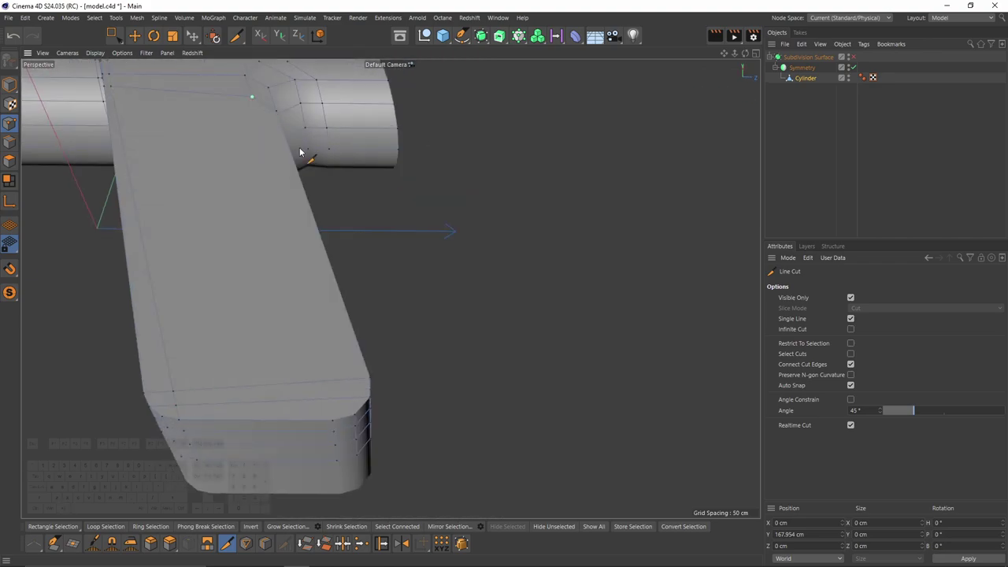
{"action": "left_click", "coordinate": [335, 419]}
{"action": "key", "text": "e"}
- In polygon mode, select the side polygons at the handle's rear and front bottom corners
{"action": "right_click_drag", "start_coordinate": [336, 419], "coordinate": [321, 395], "text": "alt"}
{"action": "left_click_drag", "start_coordinate": [340, 395], "coordinate": [340, 415], "text": "alt"}
{"action": "right_click_drag", "start_coordinate": [340, 416], "coordinate": [355, 409], "text": "alt"}
{"action": "left_click", "coordinate": [10, 142]}
{"action": "left_click", "coordinate": [10, 161]}
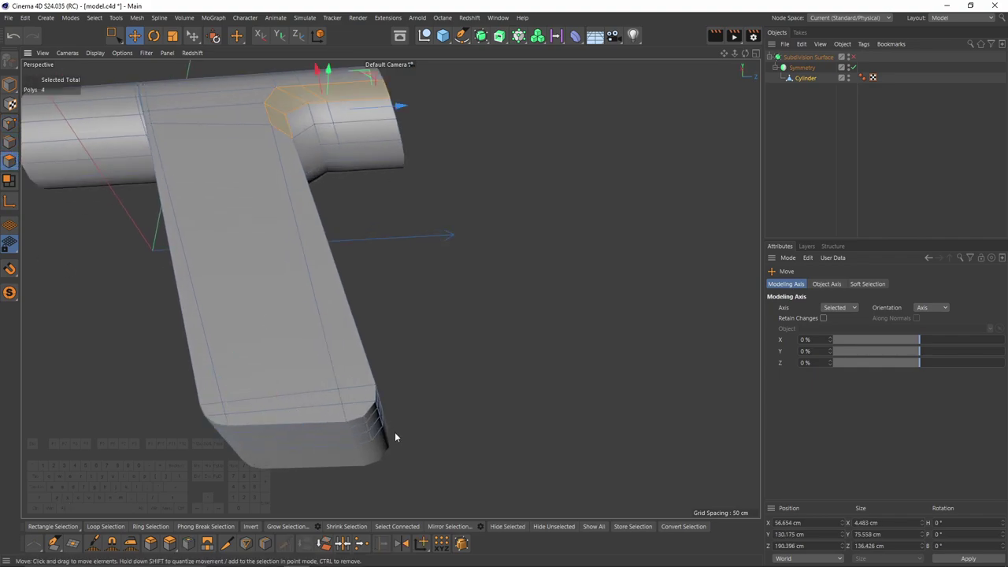
{"action": "left_click", "coordinate": [350, 412]}
{"action": "left_click", "coordinate": [354, 396], "text": "shift"}
{"action": "scroll", "coordinate": [211, 412], "scroll_direction": "up", "scroll_amount": 3}
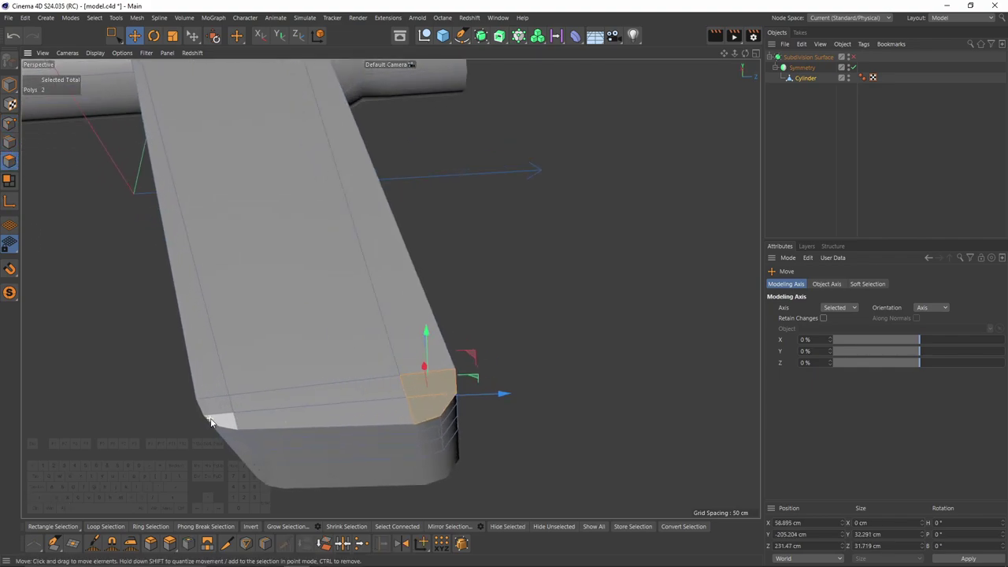
{"action": "left_click", "coordinate": [209, 403], "text": "shift"}
{"action": "left_click", "coordinate": [229, 423], "text": "shift"}
- Add the remaining polygons of the handle's flat side to the selection so that the entire face is included
{"action": "left_click_drag", "start_coordinate": [229, 423], "coordinate": [305, 341], "text": "alt"}
{"action": "scroll", "coordinate": [304, 342], "scroll_direction": "down", "scroll_amount": 3}
{"action": "left_click", "coordinate": [304, 337], "text": "shift"}
{"action": "left_click", "coordinate": [308, 344], "text": "shift"}
{"action": "left_click", "coordinate": [310, 354], "text": "shift"}
{"action": "left_click", "coordinate": [284, 331], "text": "shift"}
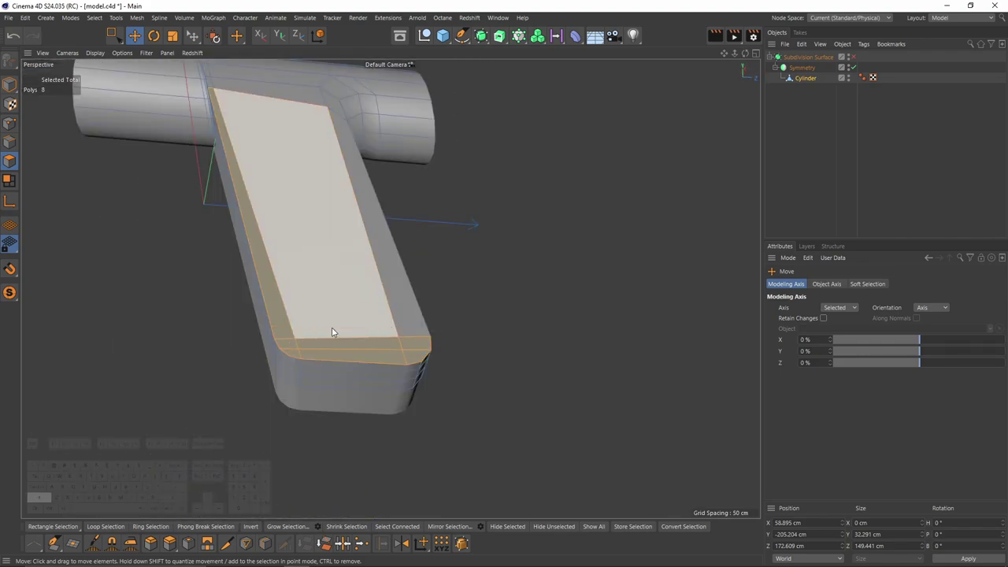
{"action": "left_click", "coordinate": [414, 332], "text": "shift"}
{"action": "middle_click_drag", "start_coordinate": [415, 331], "coordinate": [464, 307], "text": "alt"}
{"action": "right_click_drag", "start_coordinate": [465, 307], "coordinate": [512, 282], "text": "alt"}
{"action": "middle_click_drag", "start_coordinate": [463, 269], "coordinate": [451, 303], "text": "alt"}
{"action": "left_click_drag", "start_coordinate": [451, 303], "coordinate": [464, 260], "text": "alt"}
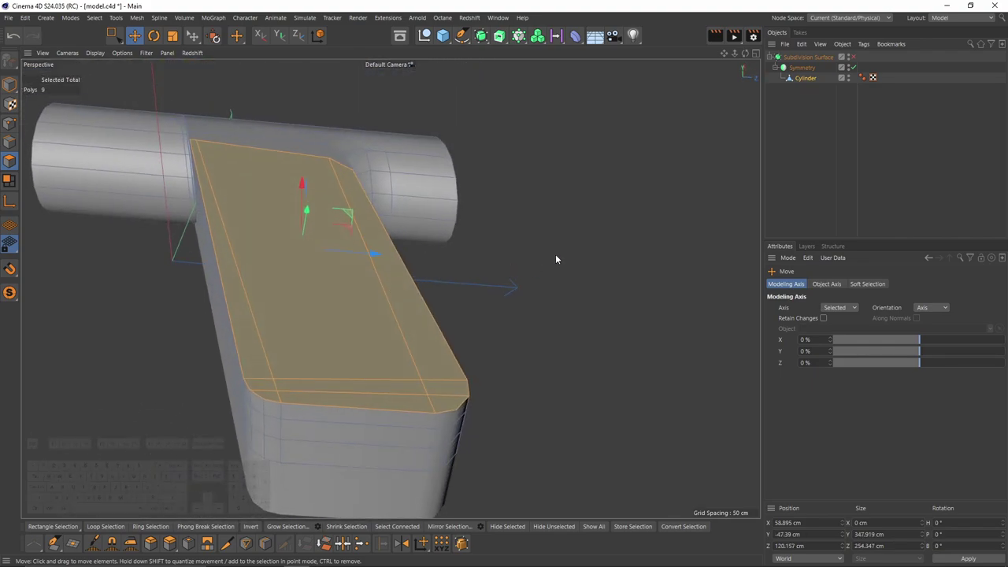
- Inset the selected polygons of the handle's side with Extrude Inner by about 5 cm
{"action": "right_click", "coordinate": [555, 254]}
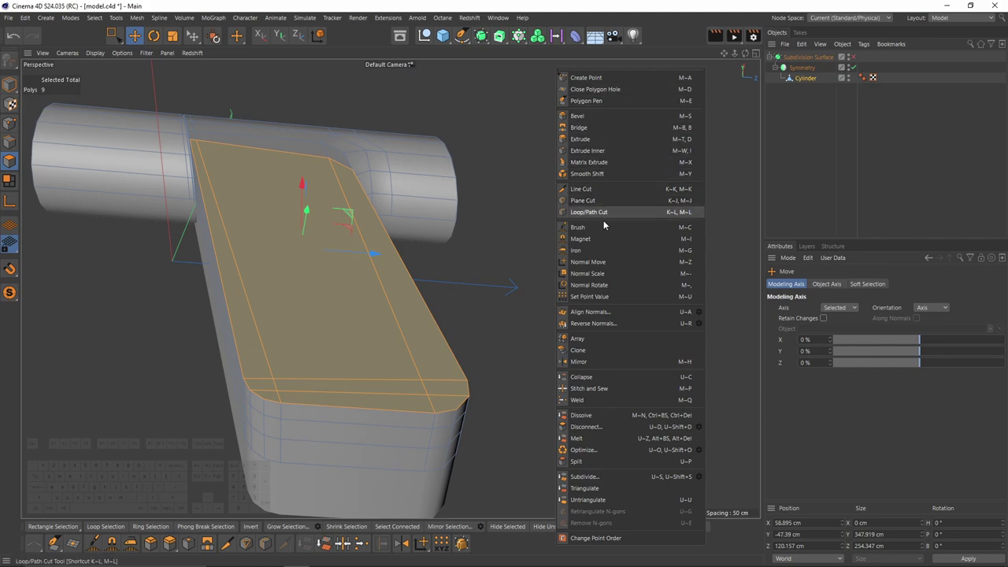
{"action": "left_click", "coordinate": [590, 150]}
{"action": "left_click_drag", "start_coordinate": [579, 197], "coordinate": [603, 196]}
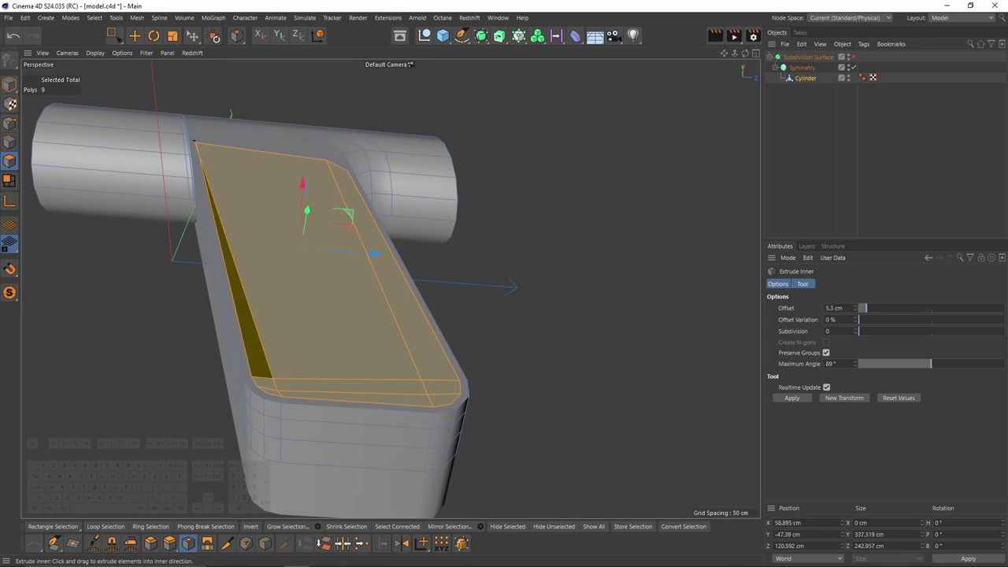
- Slide the points of the inset at the handle's front bottom corner to straighten the overlapping edges
{"action": "left_click_drag", "start_coordinate": [565, 400], "coordinate": [407, 349], "text": "alt"}
{"action": "scroll", "coordinate": [406, 348], "scroll_direction": "up", "scroll_amount": 2}
{"action": "key", "text": "1"}
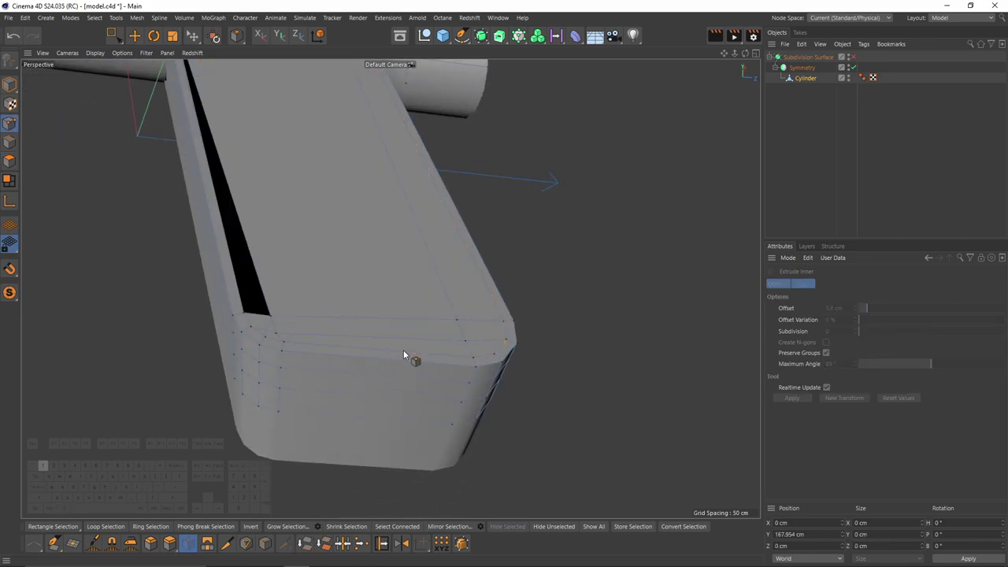
{"action": "key", "text": "3"}
{"action": "scroll", "coordinate": [288, 341], "scroll_direction": "up", "scroll_amount": 2}
{"action": "key", "text": "1"}
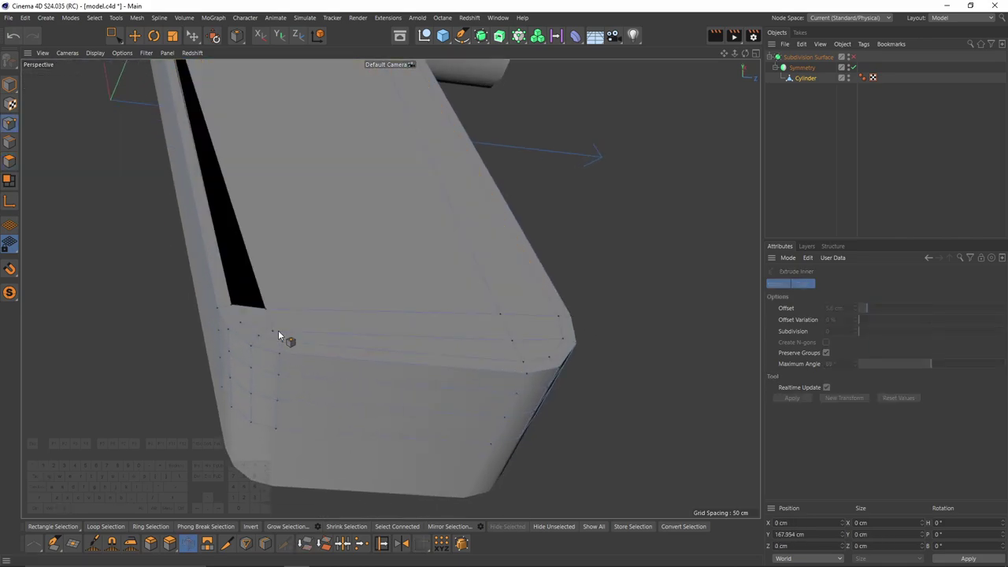
{"action": "key", "text": "m"}
{"action": "key", "text": "o"}
{"action": "left_click_drag", "start_coordinate": [275, 334], "coordinate": [266, 307]}
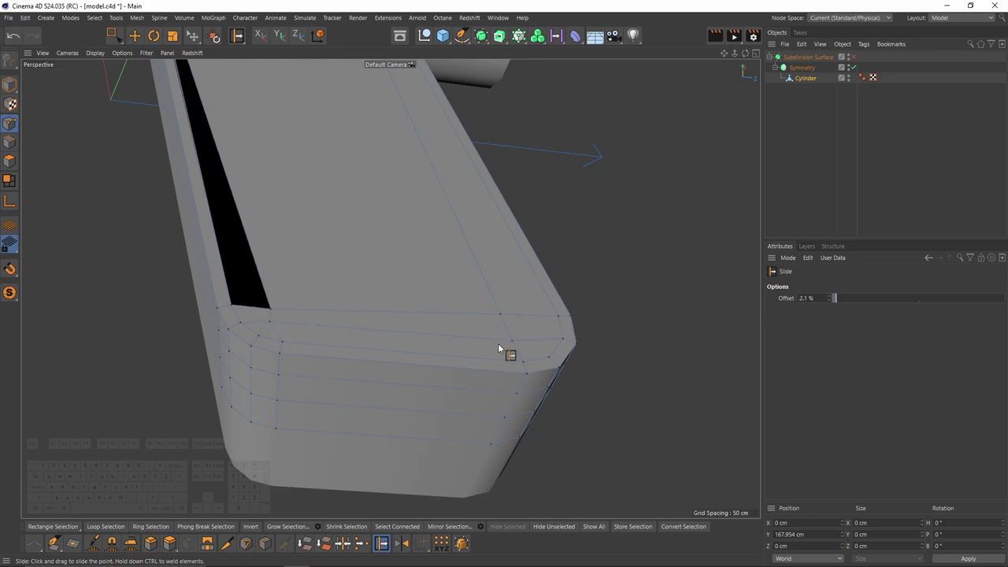
- Slide the overlapping inset points at the handle's front top corner into place and weld the surplus ones at the barrel junction
{"action": "left_click_drag", "start_coordinate": [498, 343], "coordinate": [481, 329], "text": "alt"}
{"action": "scroll", "coordinate": [441, 299], "scroll_direction": "down", "scroll_amount": 4}
{"action": "scroll", "coordinate": [297, 191], "scroll_direction": "up", "scroll_amount": 6}
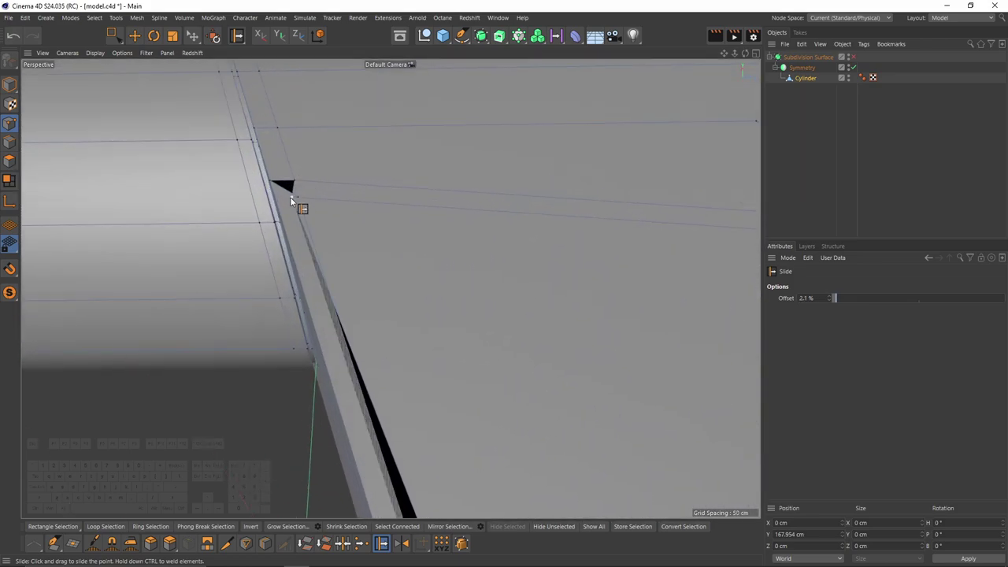
{"action": "left_click_drag", "start_coordinate": [319, 208], "coordinate": [321, 207]}
{"action": "scroll", "coordinate": [354, 211], "scroll_direction": "down", "scroll_amount": 5}
{"action": "left_click_drag", "start_coordinate": [344, 276], "coordinate": [289, 257], "text": "alt"}
{"action": "scroll", "coordinate": [278, 151], "scroll_direction": "up", "scroll_amount": 3}
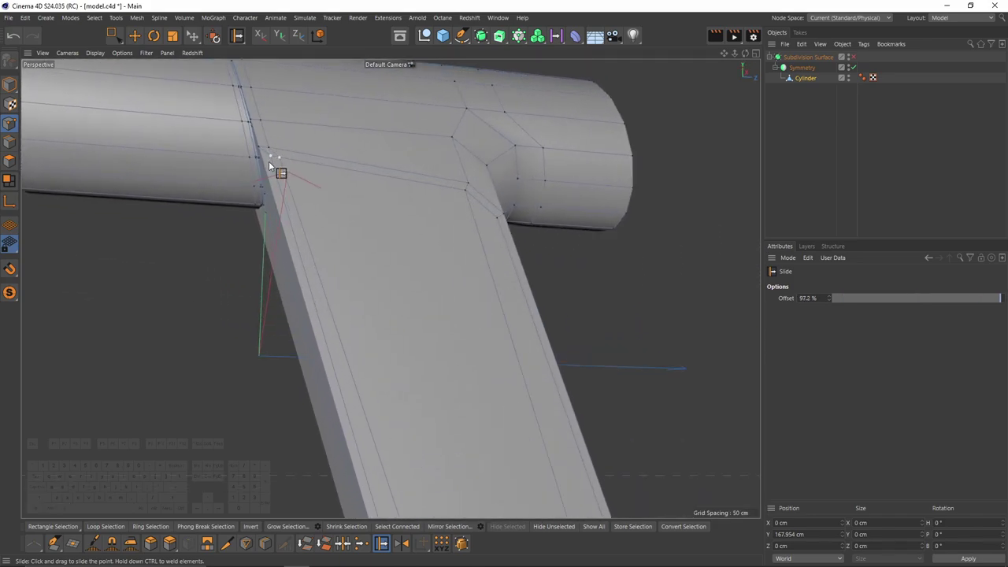
{"action": "left_click_drag", "start_coordinate": [271, 138], "coordinate": [271, 135], "text": "ctrl"}
- Examine the inset around the handle and adjust the inner point at its front bottom corner
{"action": "left_click_drag", "start_coordinate": [278, 150], "coordinate": [347, 173], "text": "alt"}
{"action": "scroll", "coordinate": [323, 194], "scroll_direction": "down", "scroll_amount": 5}
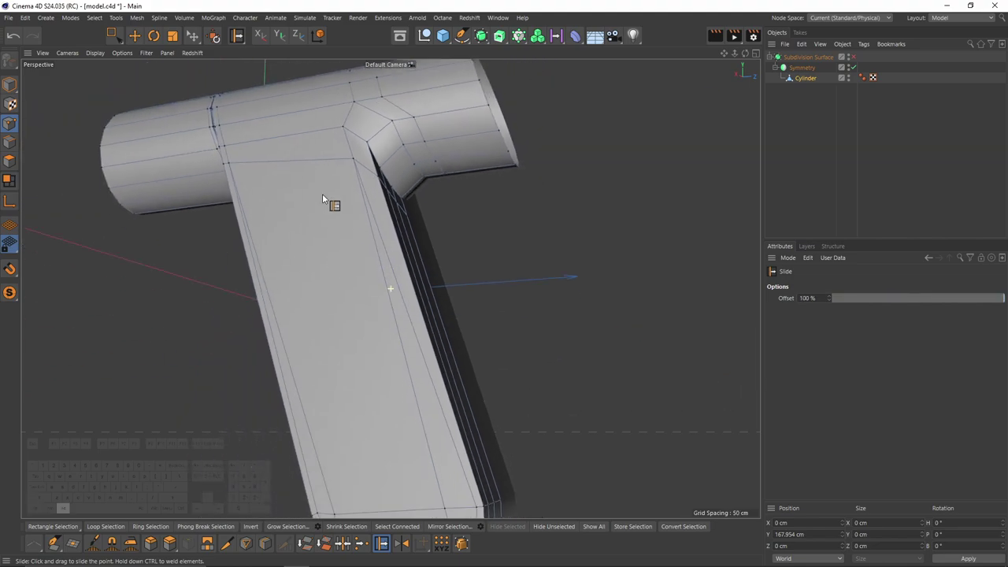
{"action": "middle_click_drag", "start_coordinate": [324, 194], "coordinate": [324, 75], "text": "alt"}
{"action": "left_click_drag", "start_coordinate": [414, 331], "coordinate": [399, 341], "text": "alt"}
{"action": "middle_click_drag", "start_coordinate": [328, 372], "coordinate": [400, 374], "text": "alt"}
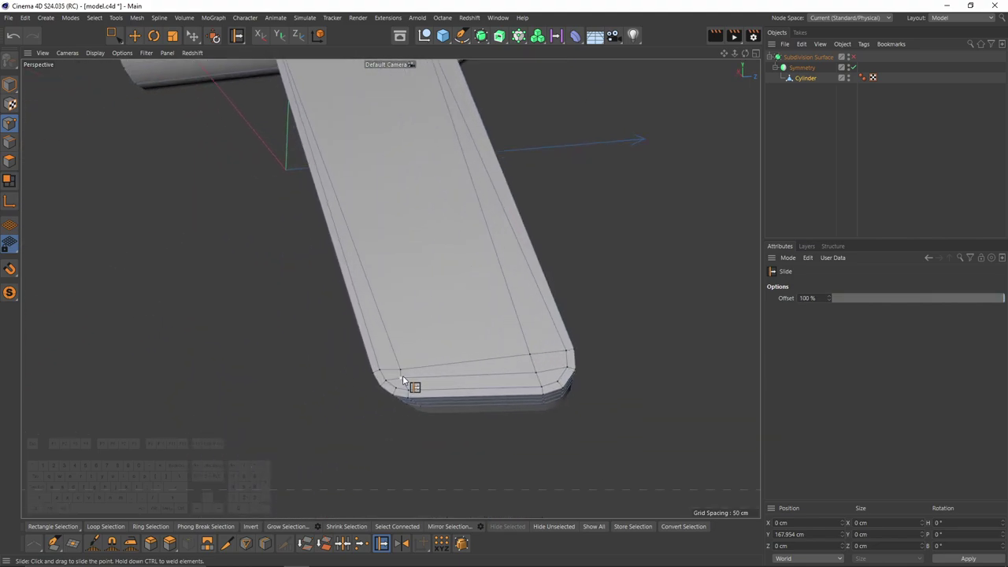
{"action": "left_click", "coordinate": [403, 378]}
{"action": "scroll", "coordinate": [404, 379], "scroll_direction": "down", "scroll_amount": 3}
{"action": "middle_click_drag", "start_coordinate": [386, 303], "coordinate": [415, 384], "text": "alt"}
{"action": "left_click_drag", "start_coordinate": [416, 383], "coordinate": [415, 367], "text": "alt"}
{"action": "key", "text": "k"}
{"action": "key", "text": "l"}
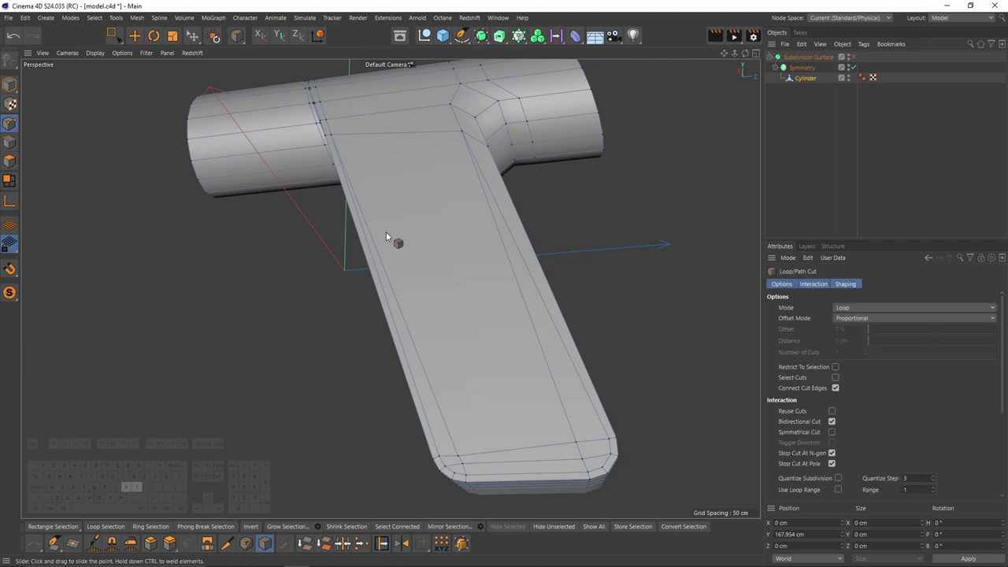
{"action": "left_click", "coordinate": [347, 133]}
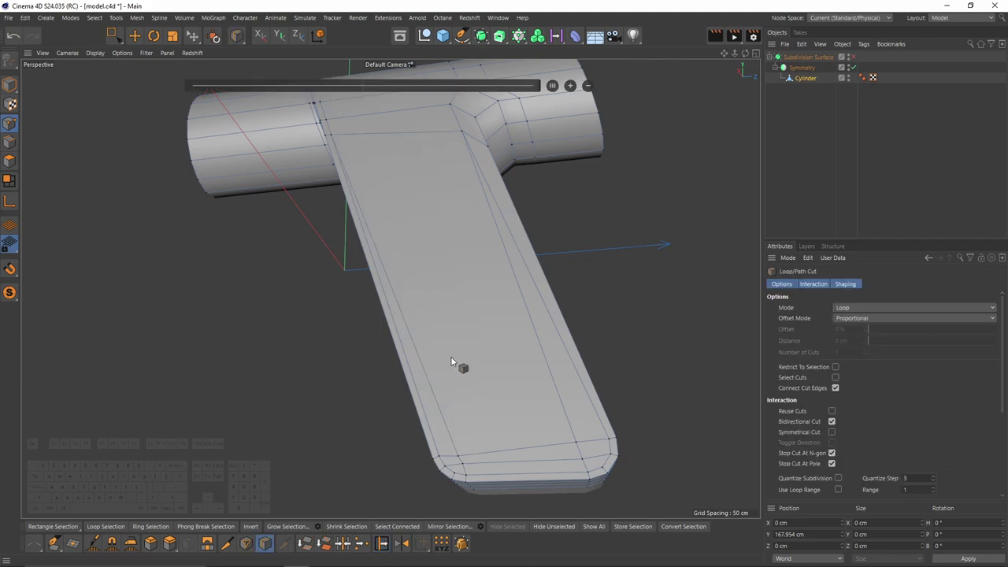
- Line-cut a front edge from the inset's bottom corner up the handle's side and over the barrel to its top
{"action": "key", "text": "k"}
{"action": "key", "text": "k"}
{"action": "left_click", "coordinate": [458, 455]}
{"action": "middle_click_drag", "start_coordinate": [409, 260], "coordinate": [459, 329], "text": "alt"}
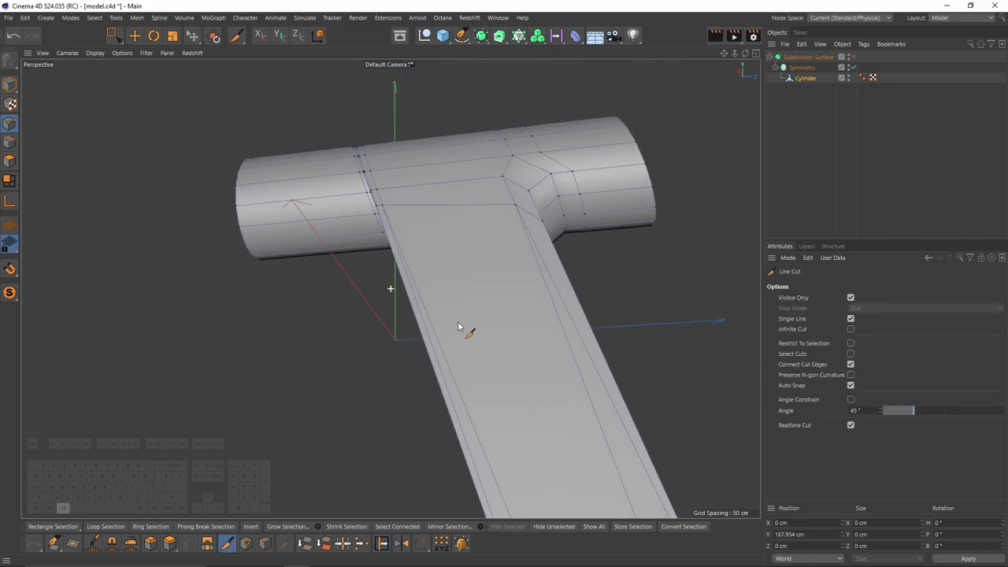
{"action": "left_click_drag", "start_coordinate": [459, 328], "coordinate": [478, 369], "text": "alt"}
{"action": "left_click", "coordinate": [398, 194]}
{"action": "middle_click_drag", "start_coordinate": [398, 194], "coordinate": [410, 259], "text": "alt"}
{"action": "left_click_drag", "start_coordinate": [410, 259], "coordinate": [412, 304], "text": "alt"}
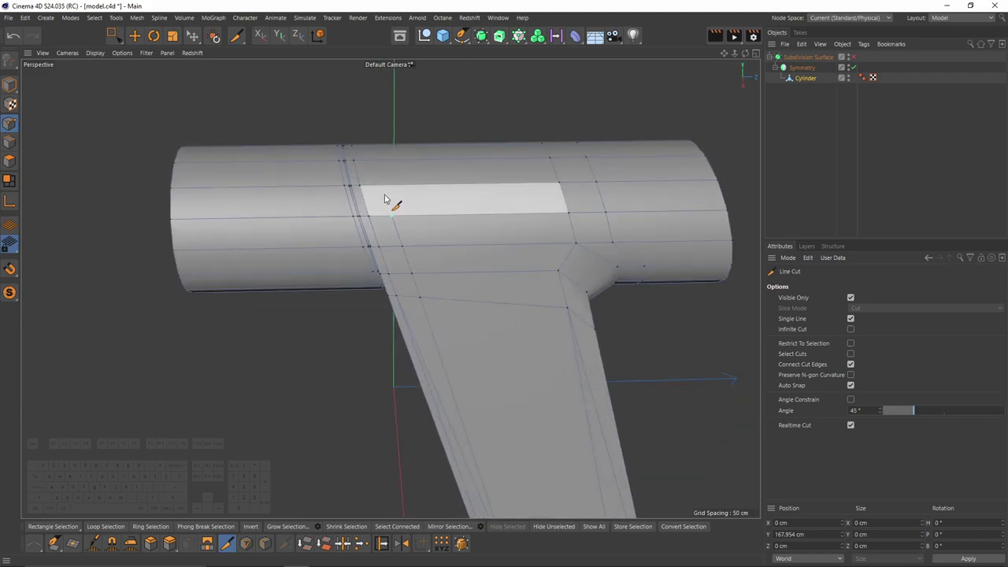
{"action": "left_click", "coordinate": [383, 194]}
{"action": "left_click_drag", "start_coordinate": [384, 197], "coordinate": [387, 248], "text": "alt"}
{"action": "left_click", "coordinate": [378, 150]}
- Line-cut a rear edge from the inset's bottom corner up the handle's side and over the barrel
{"action": "middle_click_drag", "start_coordinate": [485, 266], "coordinate": [363, 184], "text": "alt"}
{"action": "left_click_drag", "start_coordinate": [363, 184], "coordinate": [367, 145], "text": "alt"}
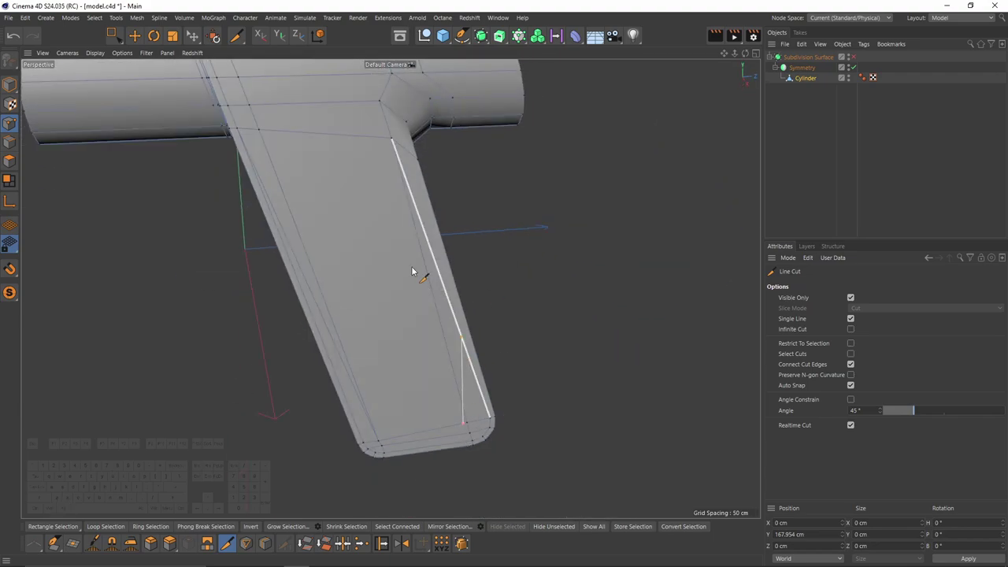
{"action": "middle_click_drag", "start_coordinate": [386, 187], "coordinate": [460, 366], "text": "alt"}
{"action": "left_click", "coordinate": [499, 426]}
{"action": "left_click", "coordinate": [455, 284]}
{"action": "left_click_drag", "start_coordinate": [455, 284], "coordinate": [459, 327], "text": "alt"}
{"action": "left_click", "coordinate": [448, 272]}
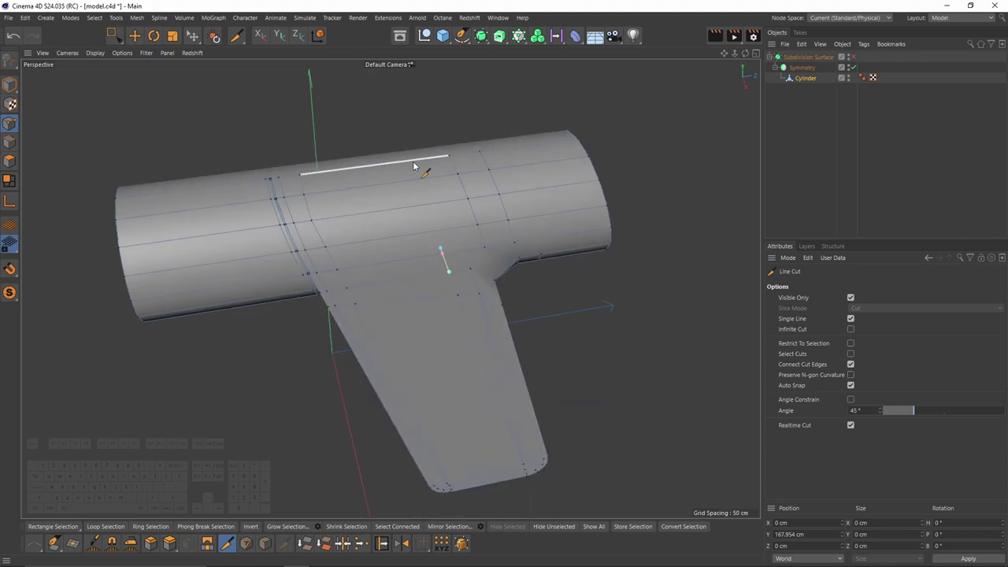
{"action": "key", "text": "space"}
- Weld the surplus cut point where the new rear edge meets the barrel above the handle
{"action": "scroll", "coordinate": [443, 250], "scroll_direction": "up", "scroll_amount": 3}
{"action": "key", "text": "m"}
{"action": "key", "text": "q"}
{"action": "left_click", "coordinate": [443, 250]}
{"action": "scroll", "coordinate": [443, 249], "scroll_direction": "down", "scroll_amount": 2}
{"action": "middle_click_drag", "start_coordinate": [509, 411], "coordinate": [473, 269], "text": "alt"}
{"action": "key", "text": "Return"}
- Dissolve the old slanted edges running beside the new cuts along the handle's side
{"action": "key", "text": "e"}
{"action": "left_click", "coordinate": [478, 237]}
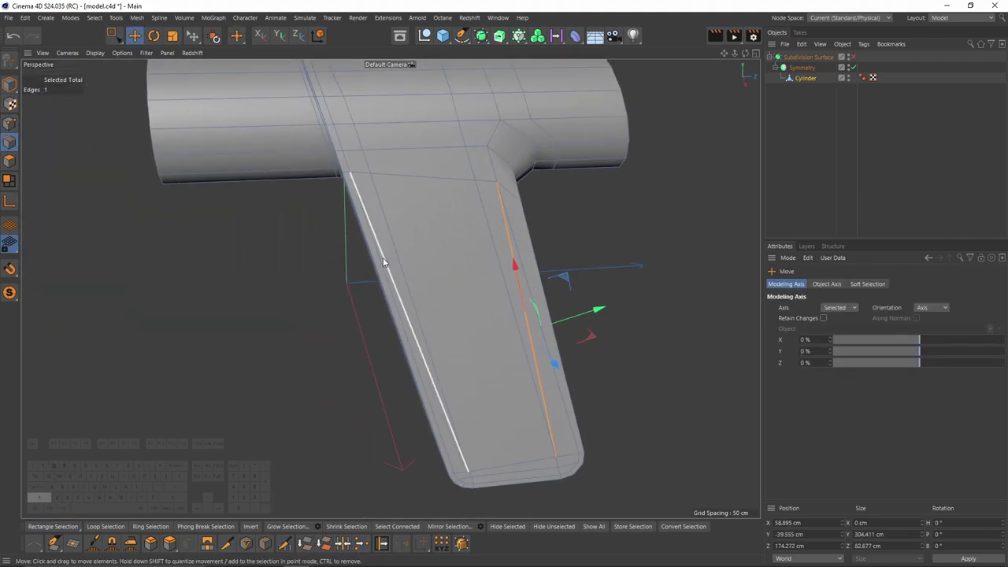
{"action": "key", "text": "m"}
{"action": "key", "text": "n"}
{"action": "scroll", "coordinate": [484, 293], "scroll_direction": "down", "scroll_amount": 1}
- Compare the handle's side polygons with the trim outline of the reference image in the Right view
{"action": "middle_click_drag", "start_coordinate": [470, 354], "coordinate": [415, 267], "text": "alt"}
{"action": "left_click_drag", "start_coordinate": [415, 268], "coordinate": [399, 252], "text": "alt"}
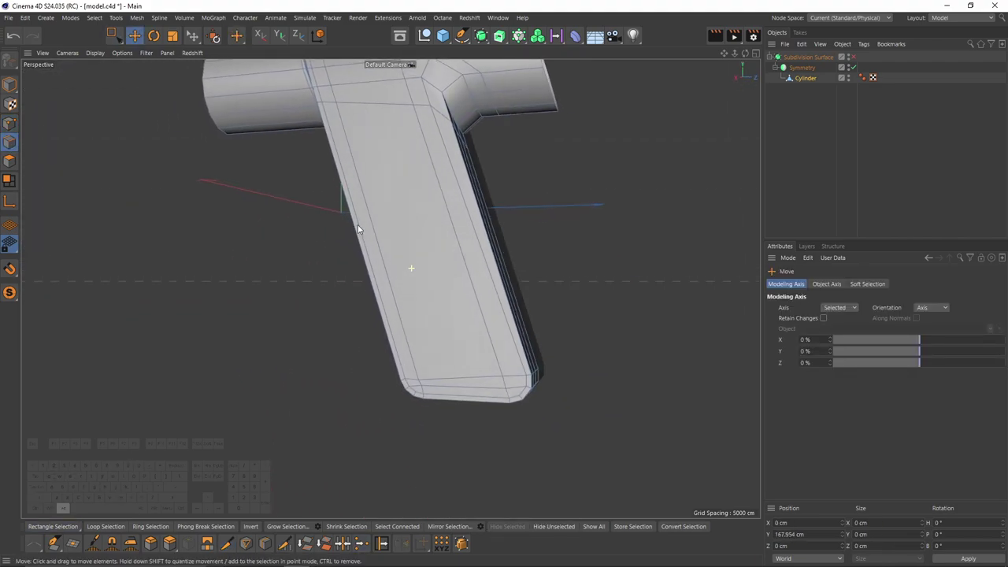
{"action": "middle_click", "coordinate": [426, 365]}
{"action": "middle_click", "coordinate": [344, 398]}
{"action": "middle_click_drag", "start_coordinate": [365, 377], "coordinate": [377, 417], "text": "alt"}
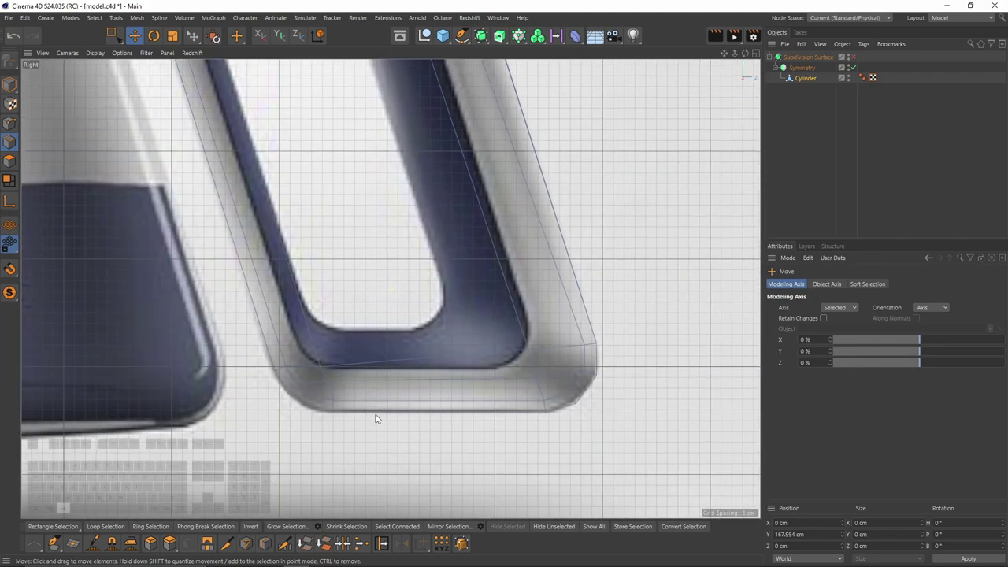
{"action": "middle_click_drag", "start_coordinate": [414, 288], "coordinate": [365, 425], "text": "alt"}
{"action": "right_click_drag", "start_coordinate": [365, 425], "coordinate": [248, 299], "text": "alt"}
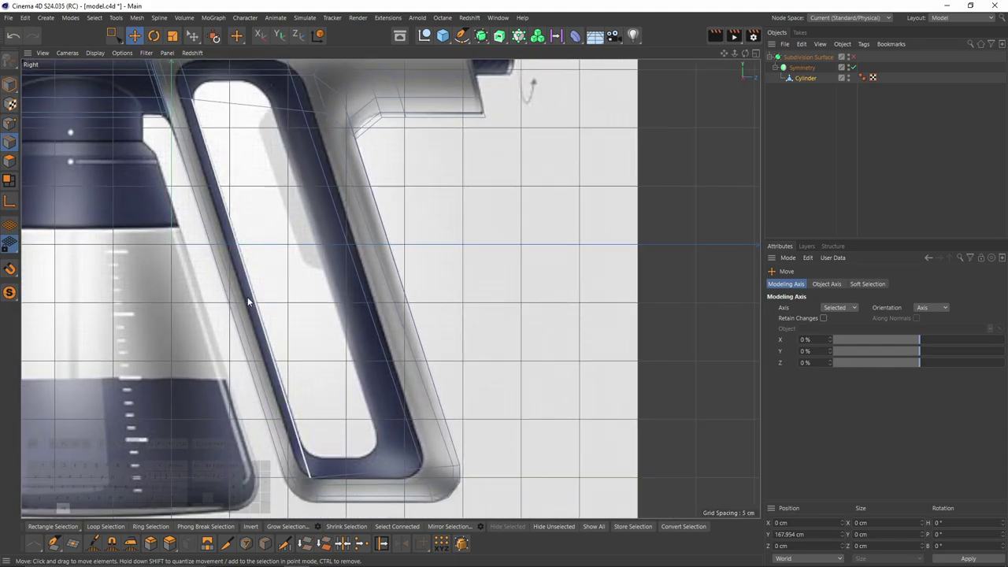
{"action": "left_click", "coordinate": [10, 162]}
{"action": "middle_click_drag", "start_coordinate": [270, 175], "coordinate": [273, 207], "text": "alt"}
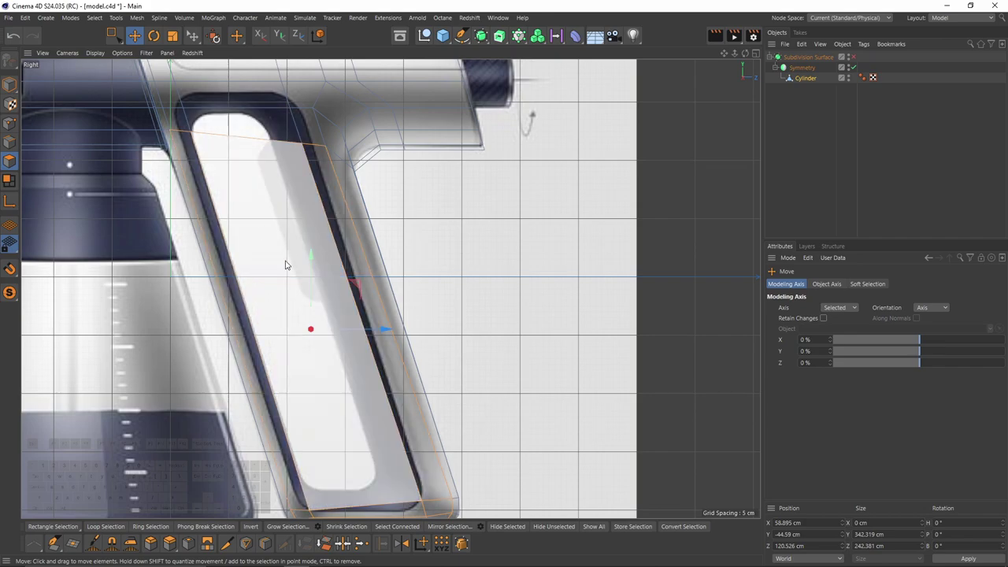
{"action": "middle_click", "coordinate": [285, 387]}
{"action": "middle_click", "coordinate": [285, 391]}
{"action": "middle_click_drag", "start_coordinate": [359, 340], "coordinate": [357, 206], "text": "alt"}
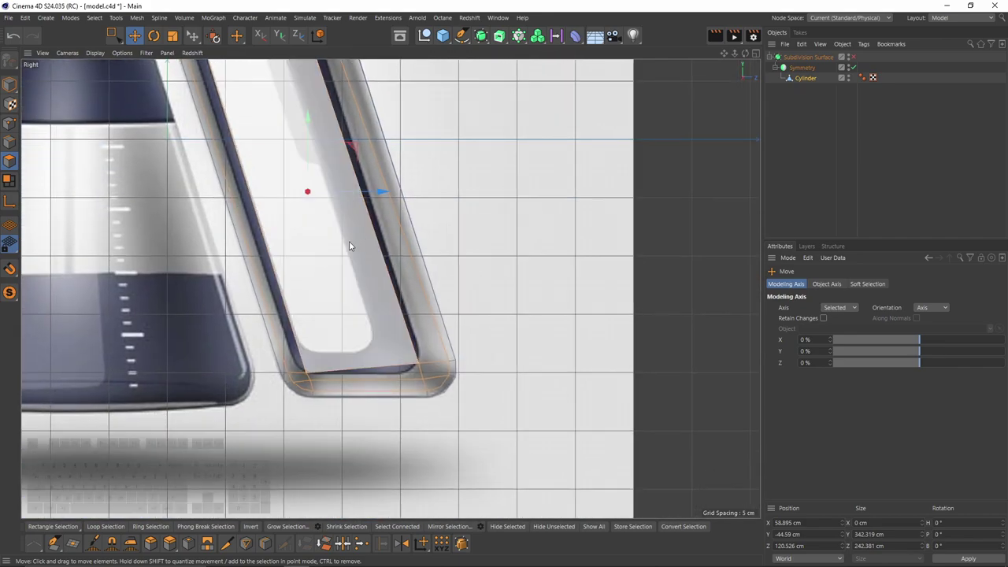
- Reposition the first inset points at the handle's front bottom corner against the reference trim
{"action": "key", "text": "1"}
{"action": "scroll", "coordinate": [321, 374], "scroll_direction": "up", "scroll_amount": 3}
{"action": "key", "text": "0"}
{"action": "scroll", "coordinate": [309, 371], "scroll_direction": "up", "scroll_amount": 2}
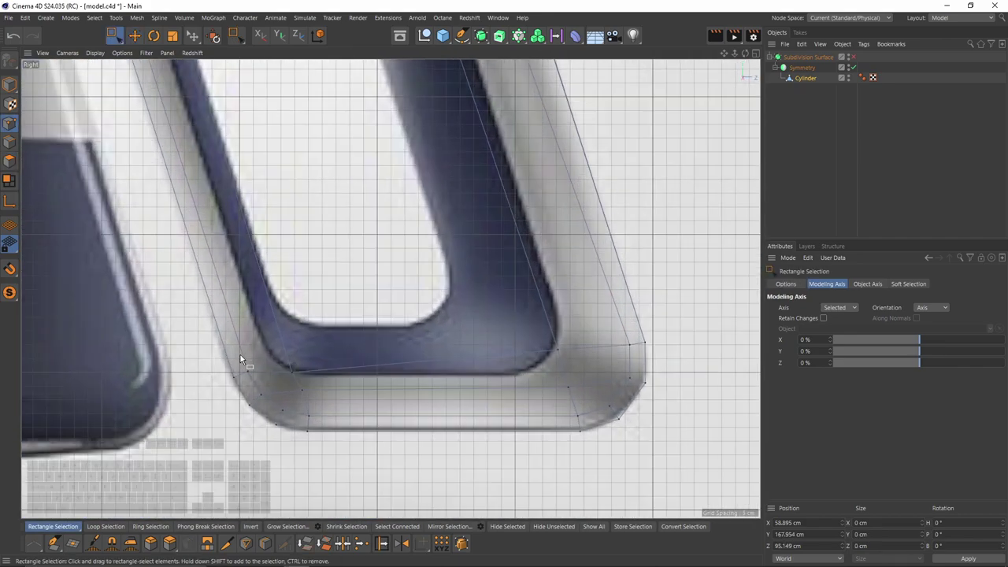
{"action": "left_click", "coordinate": [248, 368]}
{"action": "key", "text": "e"}
{"action": "left_click_drag", "start_coordinate": [277, 383], "coordinate": [296, 376]}
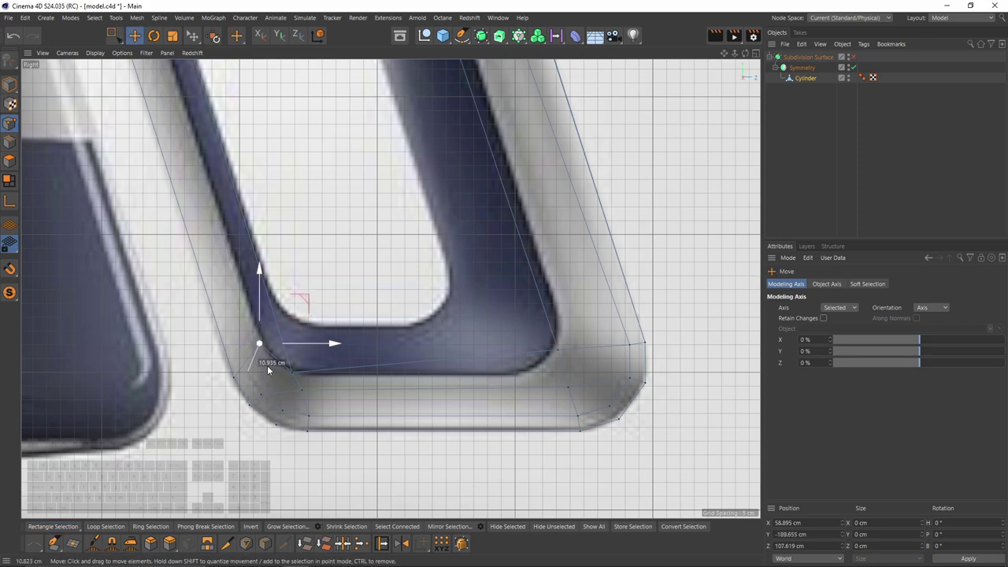
{"action": "scroll", "coordinate": [264, 405], "scroll_direction": "up", "scroll_amount": 2}
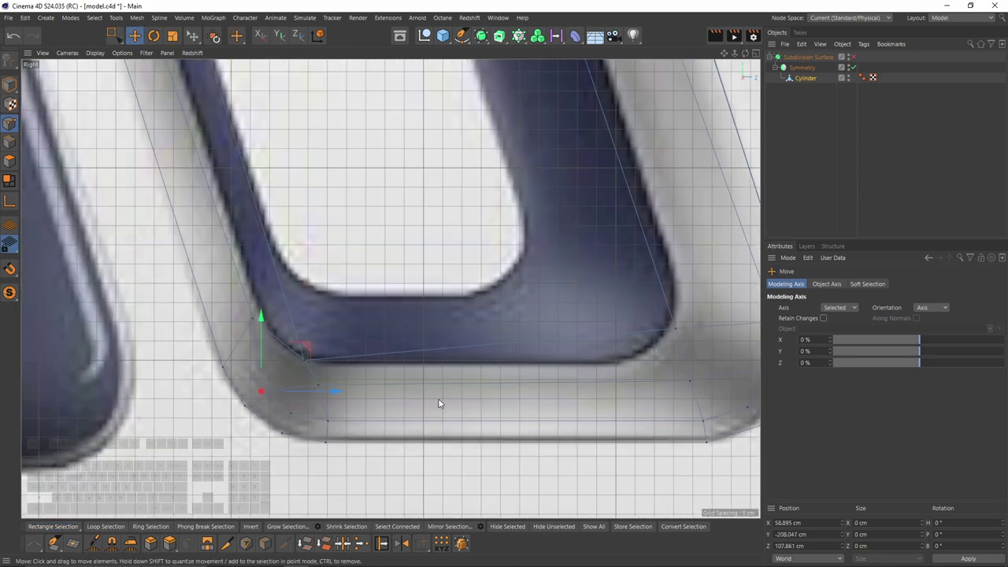
- Fade the reference image in the Right view's background settings so the mesh edges read clearly
{"action": "key", "text": "shift+v"}
{"action": "left_click_drag", "start_coordinate": [898, 392], "coordinate": [962, 407]}
{"action": "key", "text": "0"}
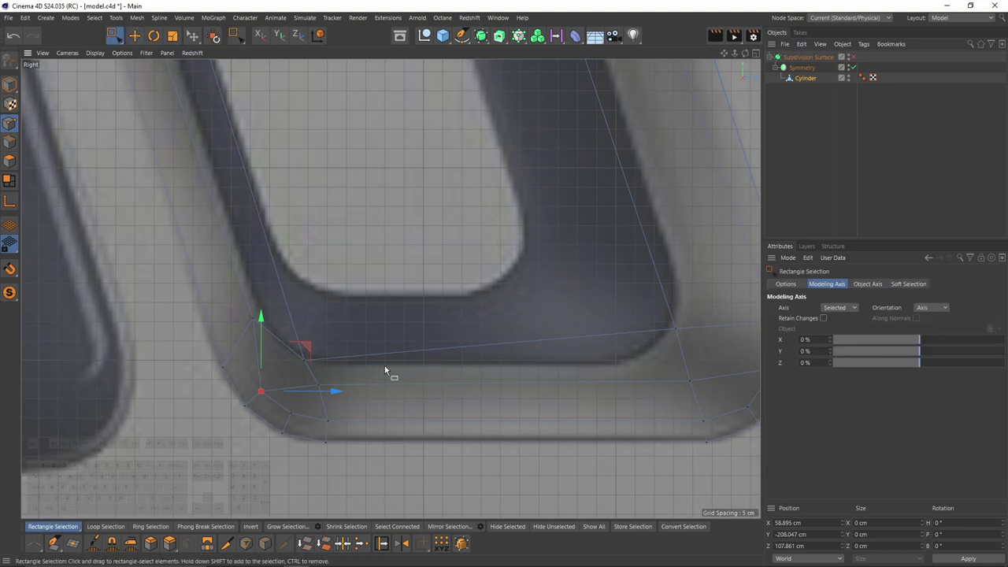
- Move the remaining inset points at the handle's front bottom corner to follow the trim's rounded outline
{"action": "key", "text": "space"}
{"action": "left_click", "coordinate": [306, 361]}
{"action": "left_click_drag", "start_coordinate": [288, 369], "coordinate": [321, 313]}
{"action": "left_click_drag", "start_coordinate": [261, 391], "coordinate": [277, 349]}
{"action": "left_click_drag", "start_coordinate": [319, 385], "coordinate": [344, 352]}
{"action": "left_click_drag", "start_coordinate": [313, 425], "coordinate": [312, 390]}
- Pull the inset points at the handle's rear bottom corner inward towards the trim's rounded outline
{"action": "middle_click_drag", "start_coordinate": [680, 344], "coordinate": [452, 333], "text": "alt"}
{"action": "key", "text": "space"}
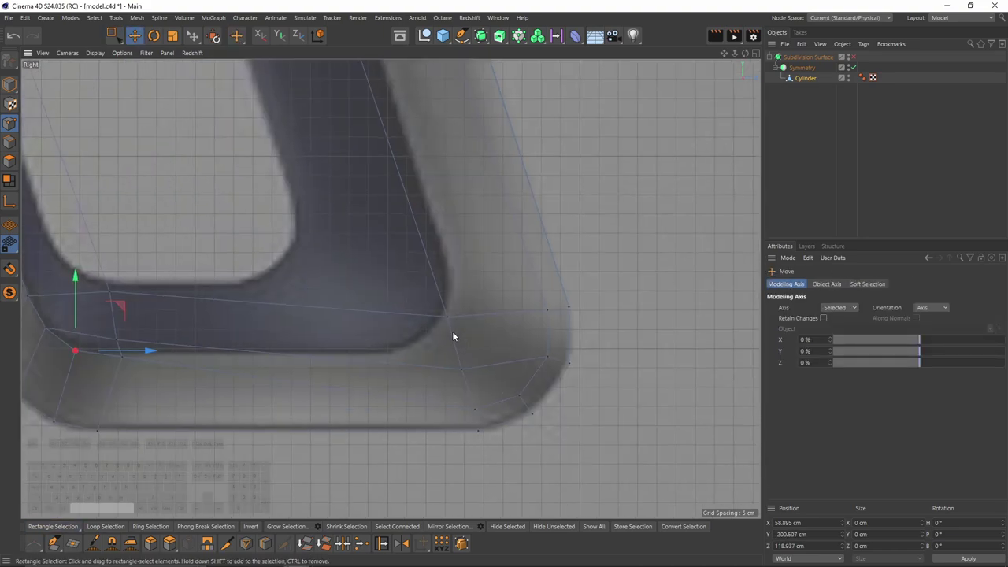
{"action": "key", "text": "space"}
{"action": "left_click_drag", "start_coordinate": [449, 321], "coordinate": [413, 261]}
{"action": "left_click_drag", "start_coordinate": [550, 350], "coordinate": [474, 307]}
{"action": "left_click_drag", "start_coordinate": [458, 368], "coordinate": [389, 331]}
{"action": "left_click", "coordinate": [475, 412]}
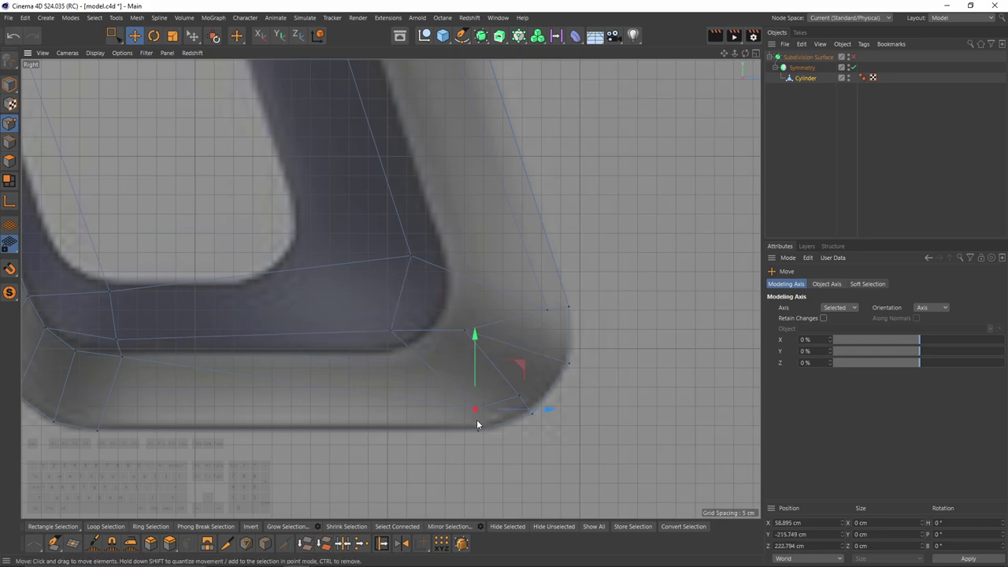
{"action": "left_click_drag", "start_coordinate": [517, 401], "coordinate": [437, 352]}
- Check the handle's bottom in perspective and fit the last rear corner points to the trim outline in the Right view
{"action": "middle_click", "coordinate": [421, 351]}
{"action": "middle_click", "coordinate": [373, 249]}
{"action": "left_click_drag", "start_coordinate": [372, 246], "coordinate": [404, 214], "text": "alt"}
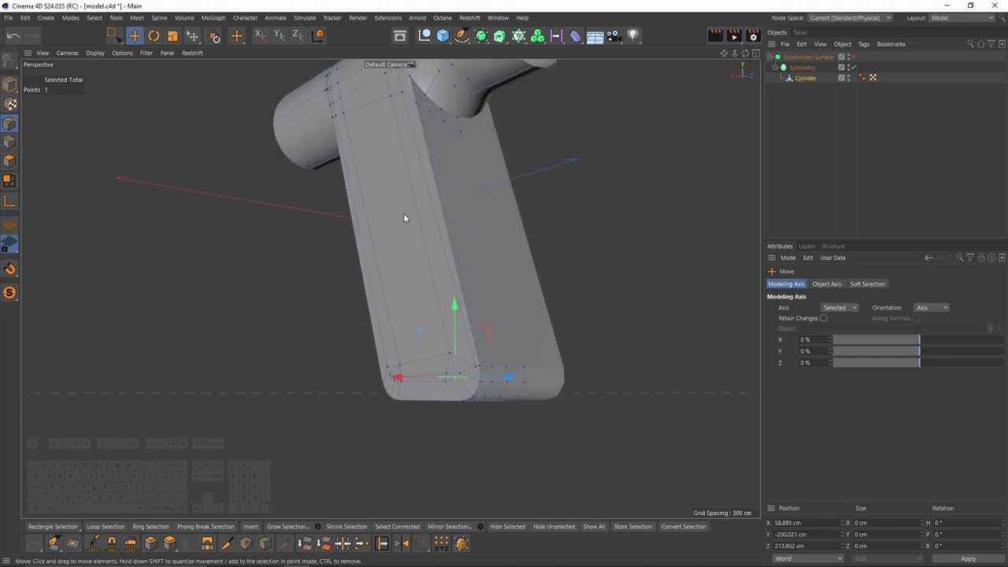
{"action": "left_click_drag", "start_coordinate": [380, 160], "coordinate": [394, 206], "text": "alt"}
{"action": "middle_click", "coordinate": [418, 295]}
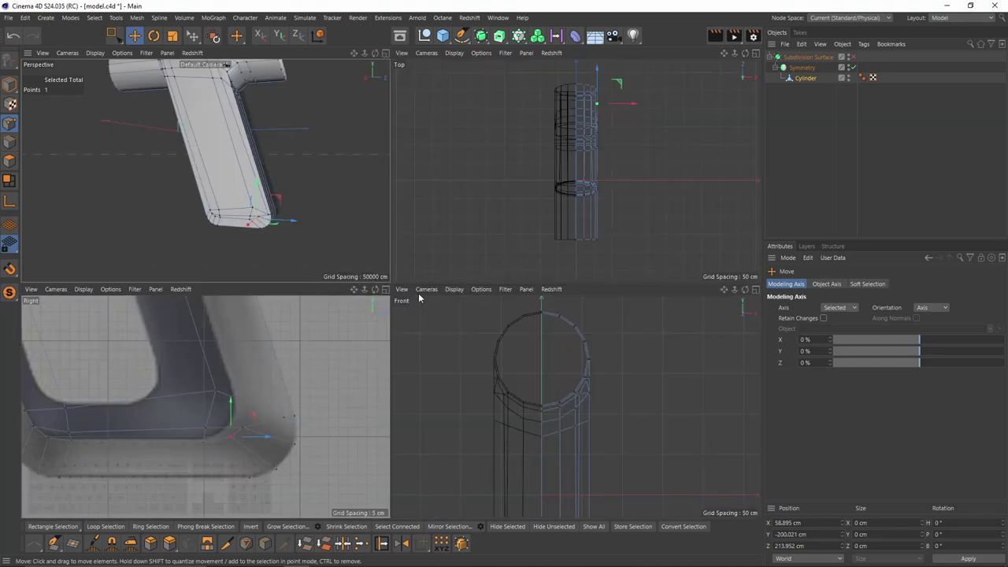
{"action": "middle_click", "coordinate": [355, 351]}
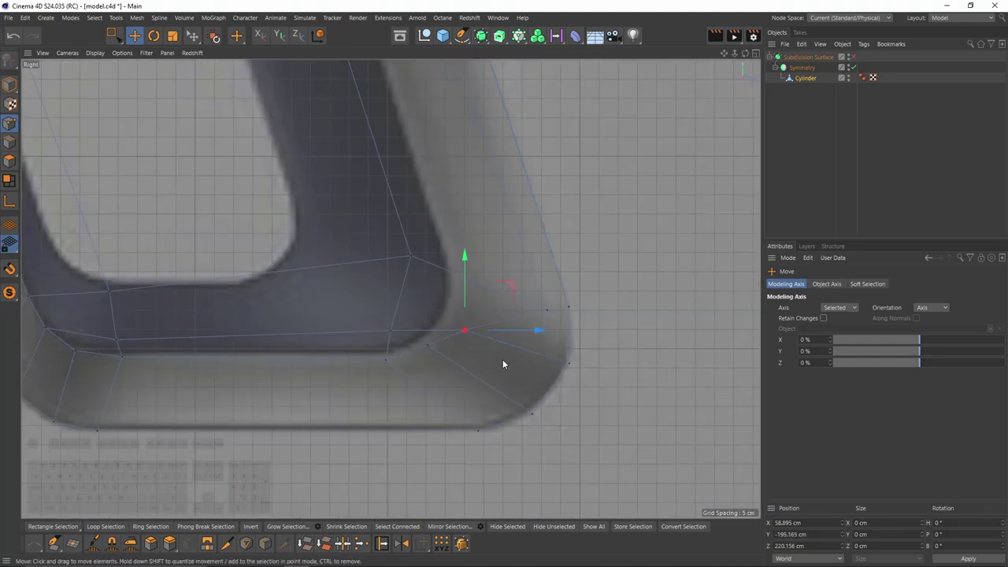
{"action": "left_click_drag", "start_coordinate": [502, 364], "coordinate": [555, 340]}
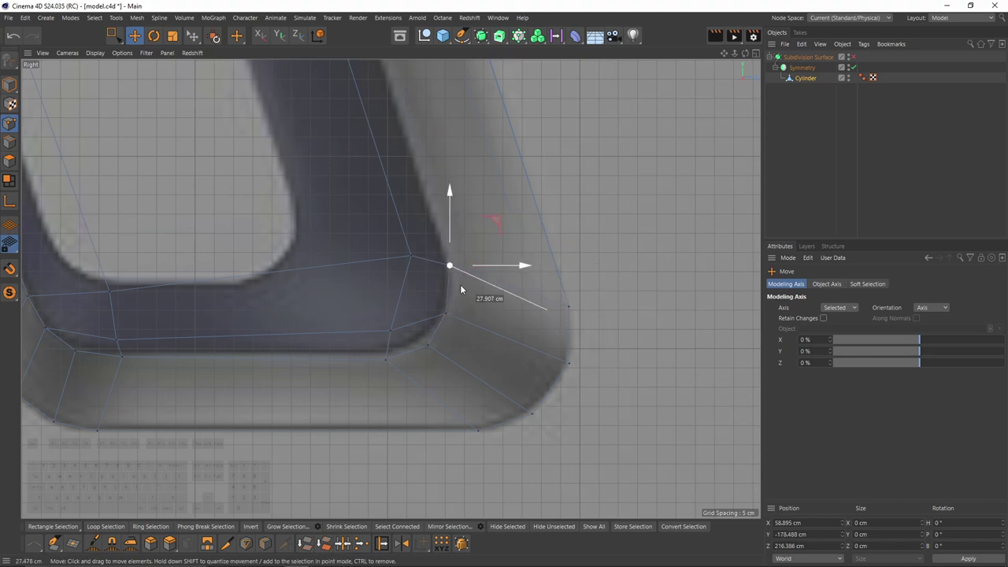
{"action": "left_click_drag", "start_coordinate": [417, 273], "coordinate": [388, 321]}
- Move the points at the handle's front top corner to match the upper front curve of the reference trim
{"action": "right_click_drag", "start_coordinate": [484, 242], "coordinate": [412, 218], "text": "alt"}
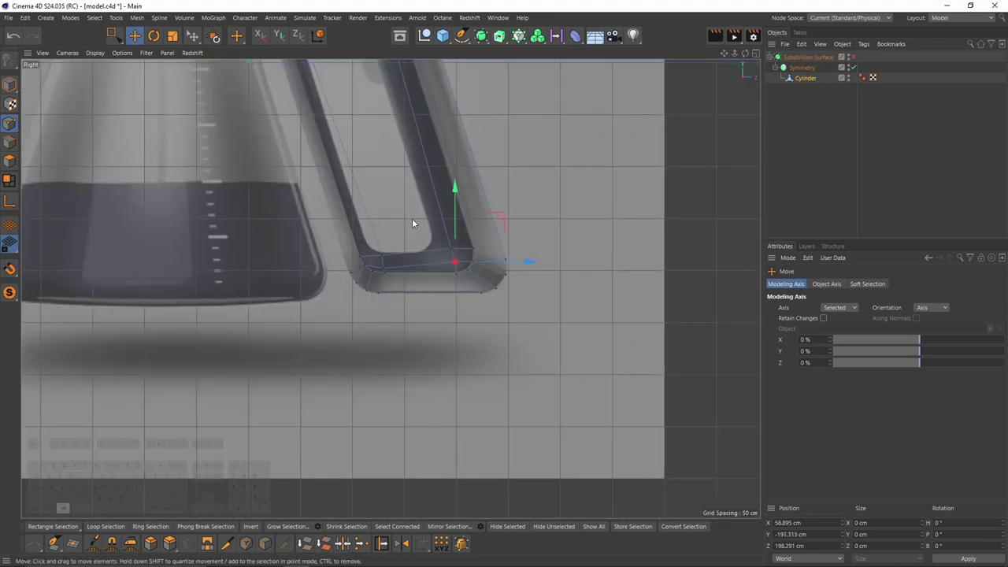
{"action": "middle_click_drag", "start_coordinate": [411, 218], "coordinate": [444, 466], "text": "alt"}
{"action": "right_click_drag", "start_coordinate": [277, 201], "coordinate": [303, 191], "text": "alt"}
{"action": "middle_click_drag", "start_coordinate": [378, 268], "coordinate": [388, 333], "text": "alt"}
{"action": "scroll", "coordinate": [388, 336], "scroll_direction": "up", "scroll_amount": 3}
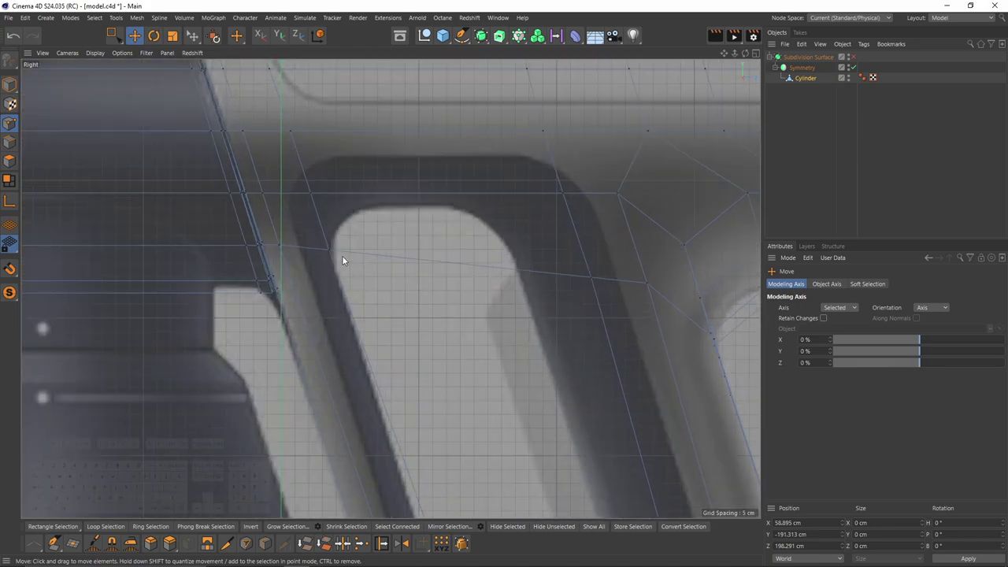
{"action": "left_click_drag", "start_coordinate": [292, 261], "coordinate": [308, 260]}
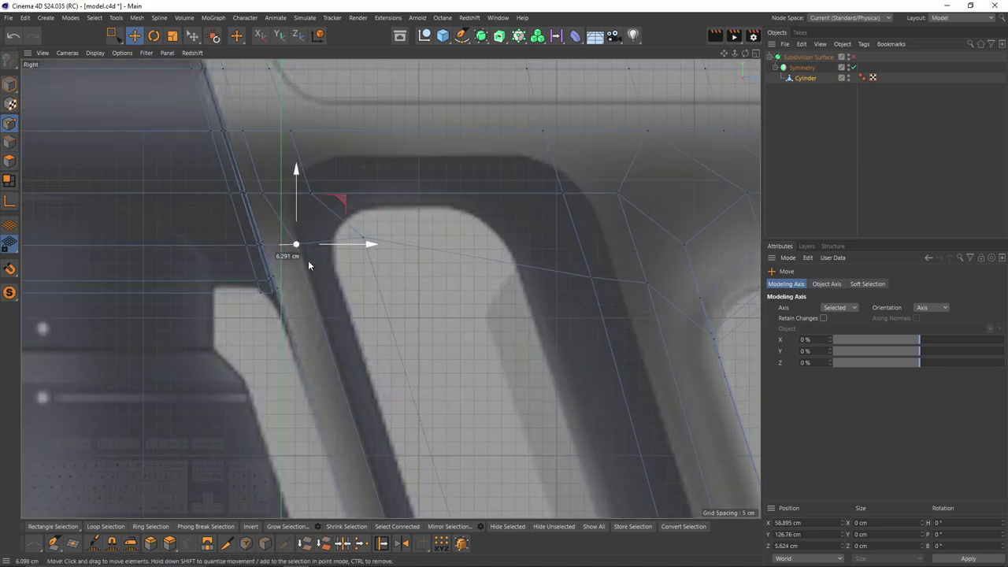
{"action": "left_click", "coordinate": [264, 196]}
{"action": "left_click_drag", "start_coordinate": [285, 206], "coordinate": [334, 183]}
- Shape the handle's rear top corner by moving its points onto the trim outline, and fine-tune the front top point
{"action": "middle_click_drag", "start_coordinate": [395, 203], "coordinate": [351, 210], "text": "alt"}
{"action": "left_click", "coordinate": [519, 201]}
{"action": "left_click_drag", "start_coordinate": [514, 237], "coordinate": [477, 203]}
{"action": "left_click_drag", "start_coordinate": [551, 301], "coordinate": [514, 288]}
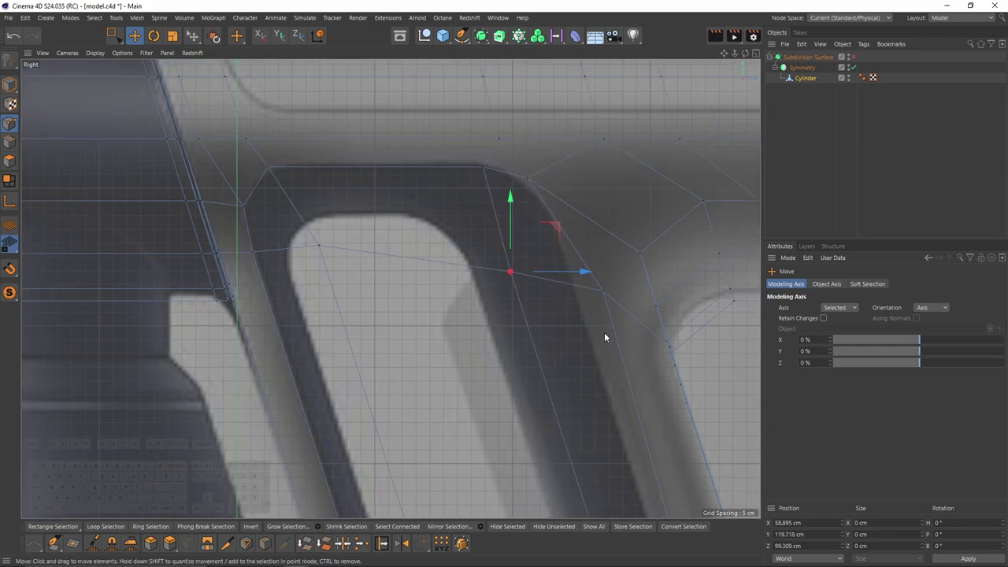
{"action": "left_click_drag", "start_coordinate": [605, 321], "coordinate": [563, 269]}
{"action": "left_click_drag", "start_coordinate": [516, 292], "coordinate": [500, 262]}
{"action": "left_click_drag", "start_coordinate": [280, 183], "coordinate": [285, 182]}
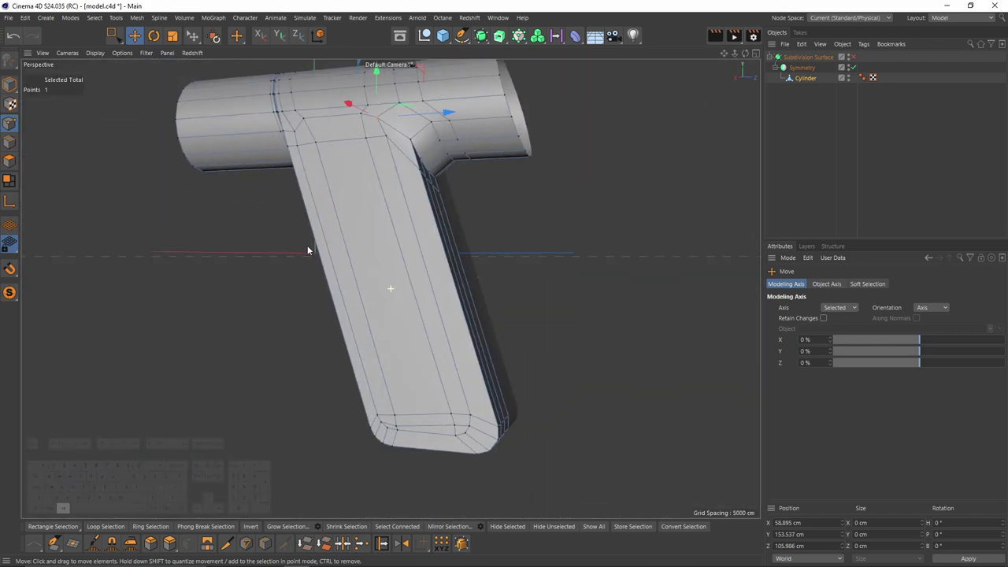
- Select all side polygons inside the trim outline, including the top row beneath the barrel
{"action": "left_click", "coordinate": [9, 161]}
{"action": "middle_click", "coordinate": [386, 362]}
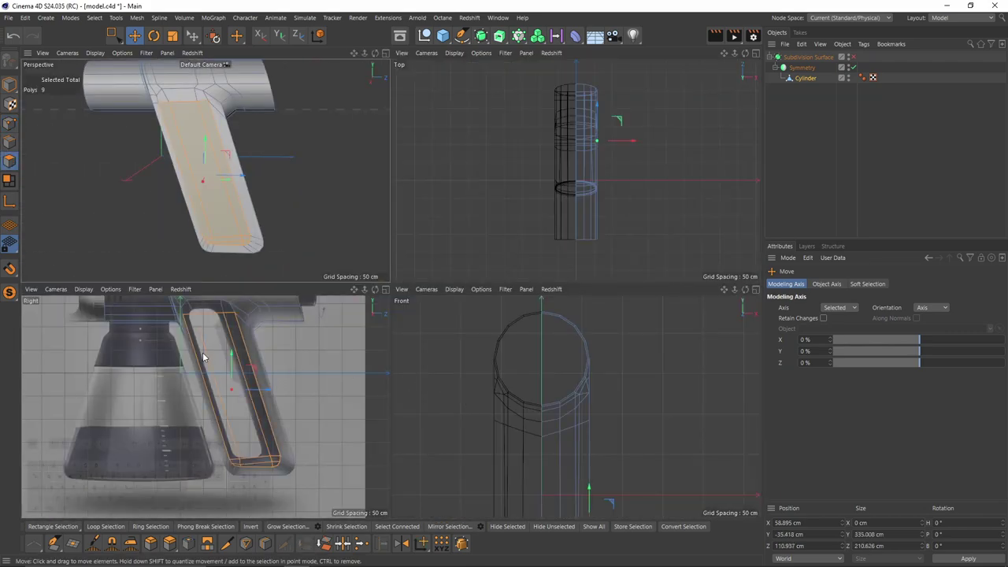
{"action": "middle_click", "coordinate": [205, 356]}
{"action": "middle_click_drag", "start_coordinate": [500, 363], "coordinate": [500, 440], "text": "alt"}
{"action": "right_click_drag", "start_coordinate": [499, 440], "coordinate": [475, 344], "text": "alt"}
{"action": "middle_click_drag", "start_coordinate": [476, 343], "coordinate": [489, 470], "text": "alt"}
{"action": "left_click", "coordinate": [346, 219], "text": "shift"}
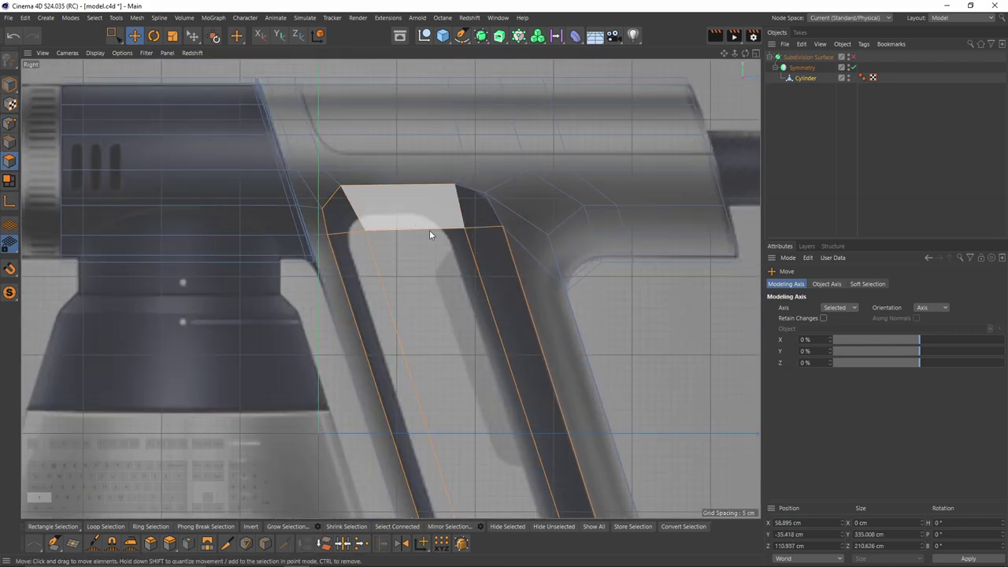
{"action": "left_click", "coordinate": [429, 226], "text": "shift"}
{"action": "left_click", "coordinate": [467, 216], "text": "shift"}
{"action": "middle_click", "coordinate": [493, 313]}
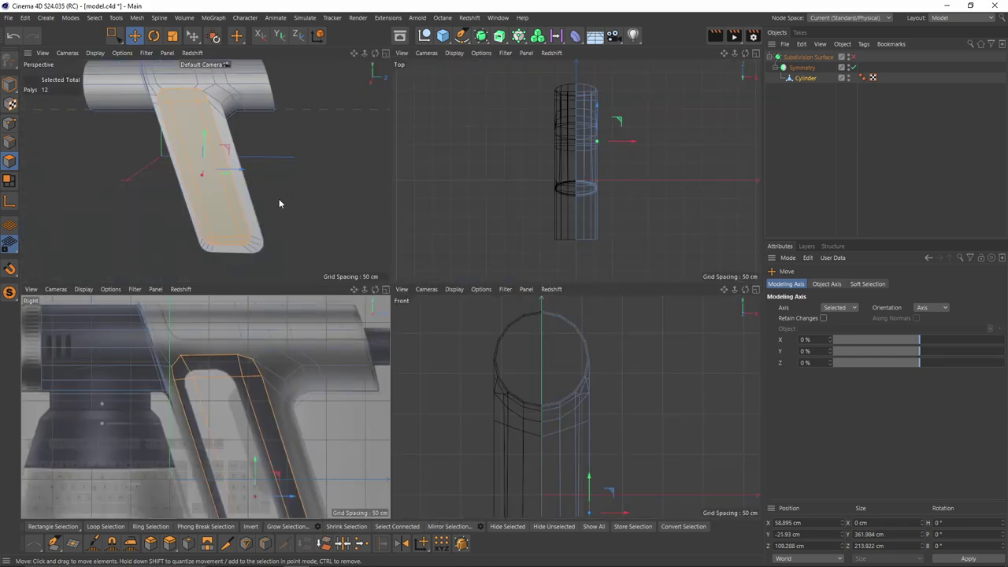
- Extrude the selected polygons inward into the handle and delete them to open a hole through it
{"action": "left_click_drag", "start_coordinate": [269, 185], "coordinate": [207, 191], "text": "alt"}
{"action": "right_click_drag", "start_coordinate": [207, 191], "coordinate": [220, 187], "text": "alt"}
{"action": "left_click_drag", "start_coordinate": [224, 194], "coordinate": [326, 186], "text": "ctrl"}
{"action": "right_click_drag", "start_coordinate": [326, 186], "coordinate": [286, 196], "text": "alt"}
{"action": "left_click_drag", "start_coordinate": [287, 196], "coordinate": [244, 187], "text": "alt"}
{"action": "key", "text": "Delete"}
{"action": "right_click_drag", "start_coordinate": [245, 186], "coordinate": [214, 135], "text": "alt"}
{"action": "left_click_drag", "start_coordinate": [213, 134], "coordinate": [285, 130], "text": "alt"}
{"action": "middle_click", "coordinate": [295, 171]}
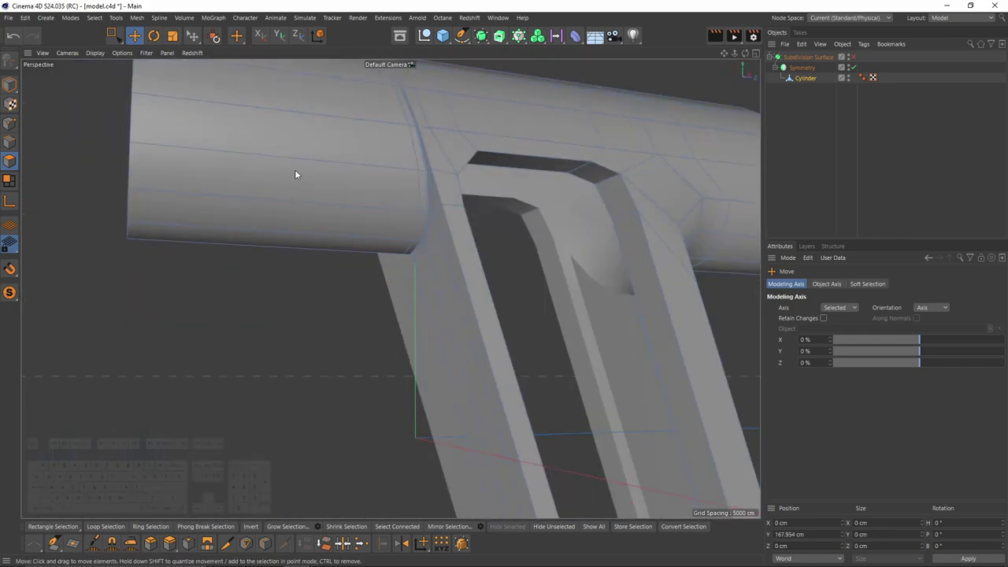
- Turn on subdivision smoothing and examine the handle opening's shape
{"action": "middle_click_drag", "start_coordinate": [295, 172], "coordinate": [273, 181], "text": "alt"}
{"action": "left_click_drag", "start_coordinate": [273, 181], "coordinate": [341, 278], "text": "alt"}
{"action": "right_click_drag", "start_coordinate": [342, 278], "coordinate": [386, 257], "text": "alt"}
{"action": "middle_click_drag", "start_coordinate": [425, 297], "coordinate": [442, 251], "text": "alt"}
{"action": "key", "text": "q"}
{"action": "left_click_drag", "start_coordinate": [447, 254], "coordinate": [467, 248], "text": "alt"}
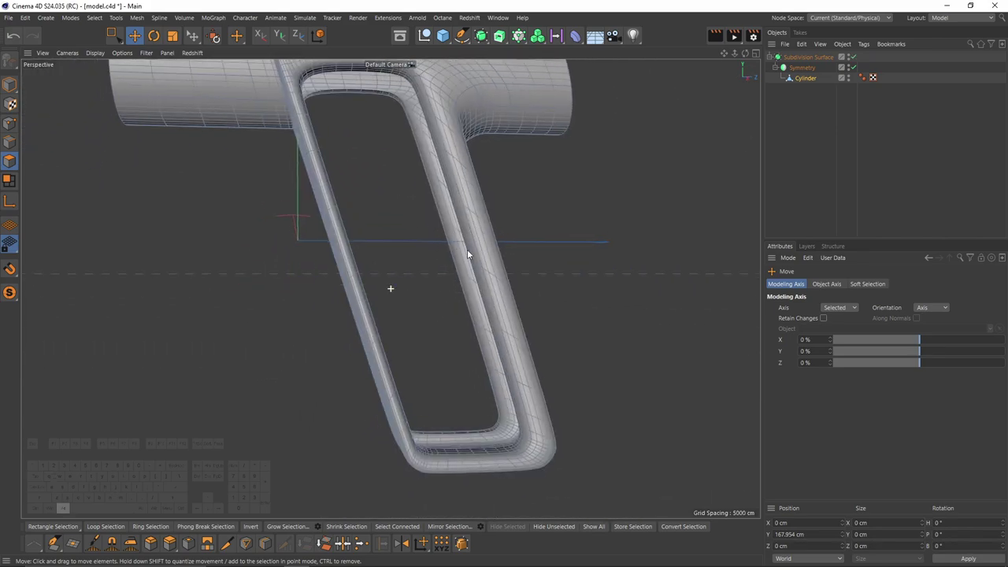
{"action": "middle_click_drag", "start_coordinate": [411, 147], "coordinate": [425, 221], "text": "alt"}
{"action": "right_click_drag", "start_coordinate": [419, 221], "coordinate": [430, 221], "text": "alt"}
{"action": "key", "text": "k"}
{"action": "key", "text": "l"}
{"action": "right_click_drag", "start_coordinate": [429, 146], "coordinate": [445, 148], "text": "alt"}
{"action": "key", "text": "q"}
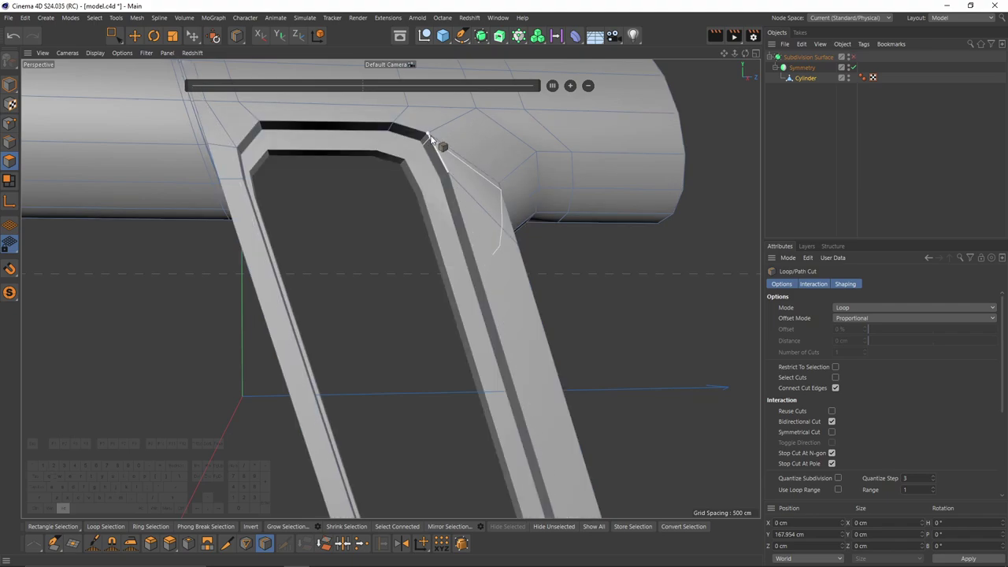
{"action": "left_click_drag", "start_coordinate": [430, 139], "coordinate": [448, 180], "text": "alt"}
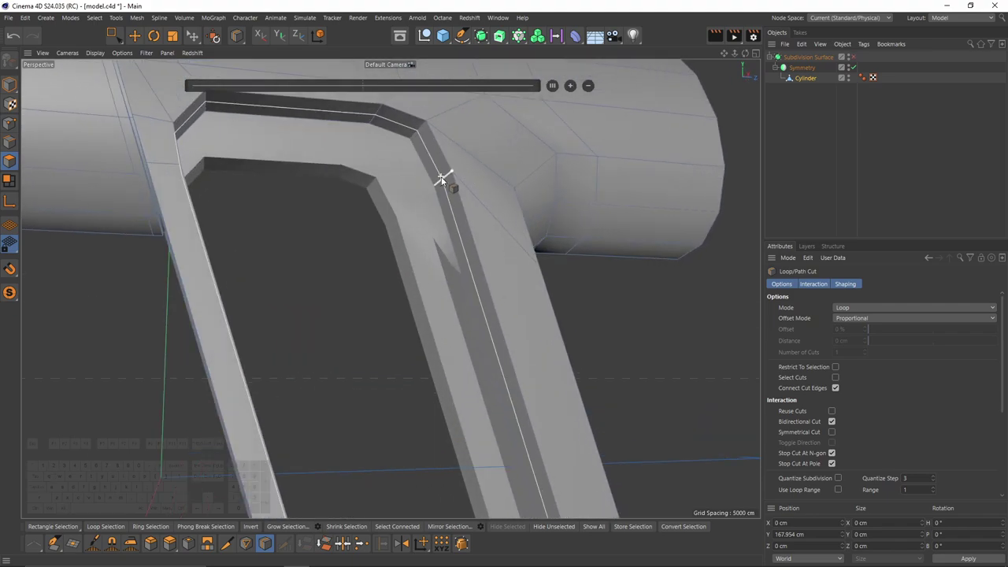
- Loop-select the outer rim edges of the handle opening and slide them outward with an offset of 2.411 cm
{"action": "left_click", "coordinate": [7, 149]}
{"action": "key", "text": "e"}
{"action": "key", "text": "u"}
{"action": "key", "text": "l"}
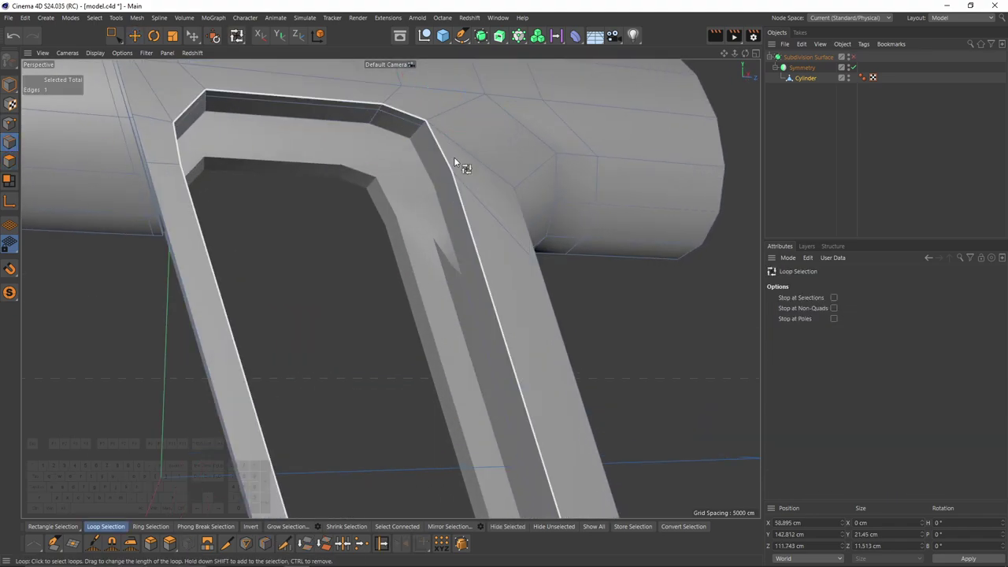
{"action": "left_click", "coordinate": [453, 157]}
{"action": "left_click_drag", "start_coordinate": [453, 157], "coordinate": [456, 162], "text": "alt"}
{"action": "key", "text": "m"}
{"action": "key", "text": "o"}
{"action": "left_click_drag", "start_coordinate": [465, 211], "coordinate": [469, 206]}
- Examine the smoothed rim of the handle opening in perspective and against the reference in the Right view
{"action": "key", "text": "q"}
{"action": "left_click", "coordinate": [856, 128]}
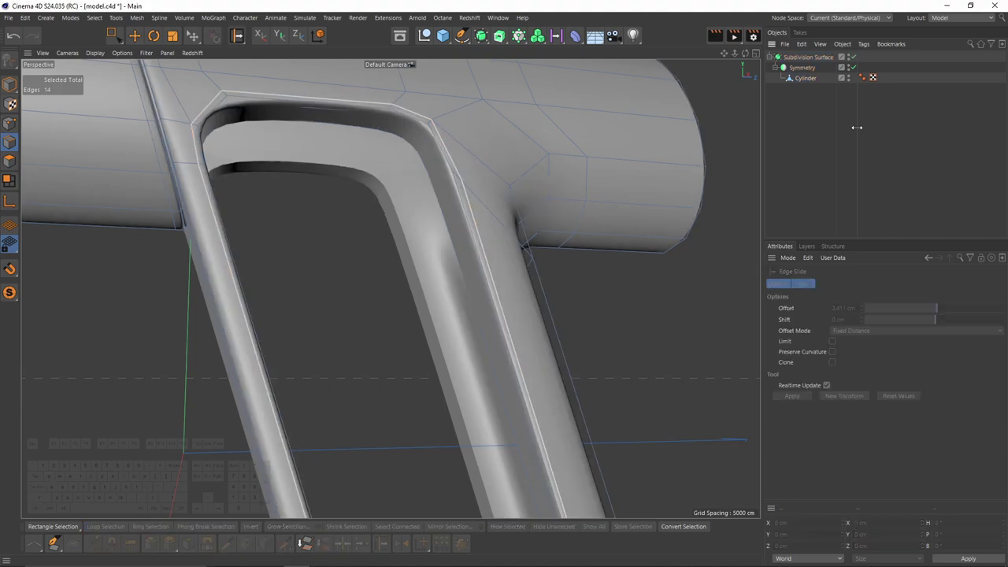
{"action": "right_click_drag", "start_coordinate": [535, 268], "coordinate": [435, 290], "text": "alt"}
{"action": "middle_click_drag", "start_coordinate": [436, 290], "coordinate": [427, 149], "text": "alt"}
{"action": "left_click_drag", "start_coordinate": [427, 149], "coordinate": [465, 173], "text": "alt"}
{"action": "middle_click", "coordinate": [472, 340]}
{"action": "middle_click", "coordinate": [301, 433]}
{"action": "middle_click_drag", "start_coordinate": [301, 433], "coordinate": [314, 239], "text": "alt"}
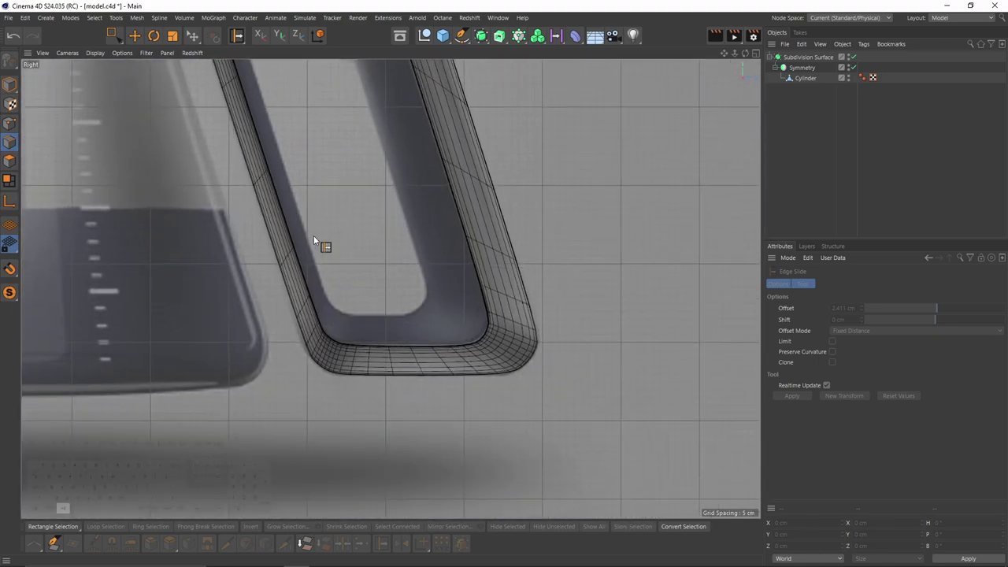
{"action": "right_click_drag", "start_coordinate": [370, 331], "coordinate": [440, 353], "text": "alt"}
- Add two loop cuts across the bottom section of the handle frame at offsets of 85.67% and 28.753%
{"action": "key", "text": "ctrl+z"}
{"action": "key", "text": "q"}
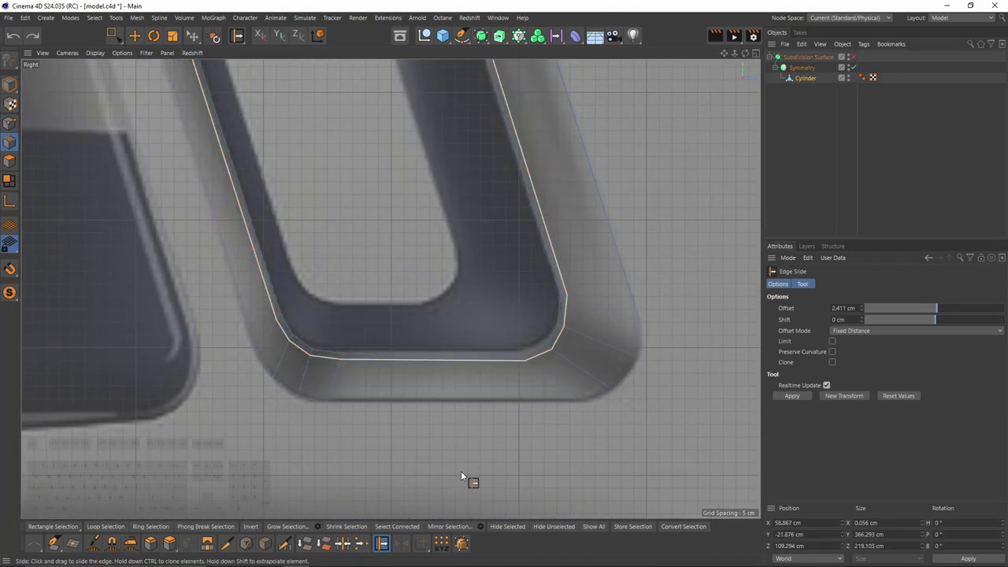
{"action": "key", "text": "k"}
{"action": "key", "text": "l"}
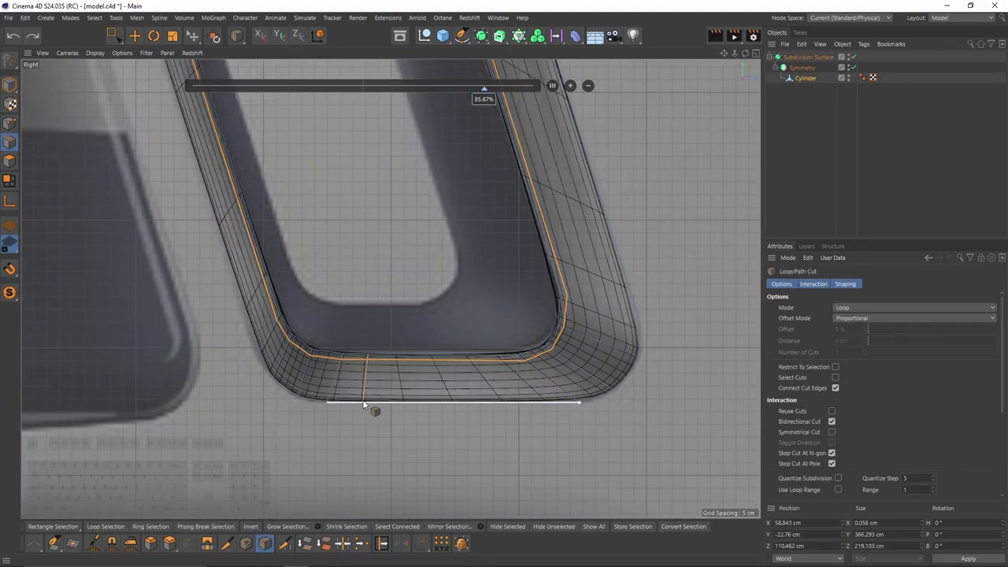
{"action": "left_click", "coordinate": [363, 404]}
{"action": "key", "text": "q"}
{"action": "left_click", "coordinate": [516, 406]}
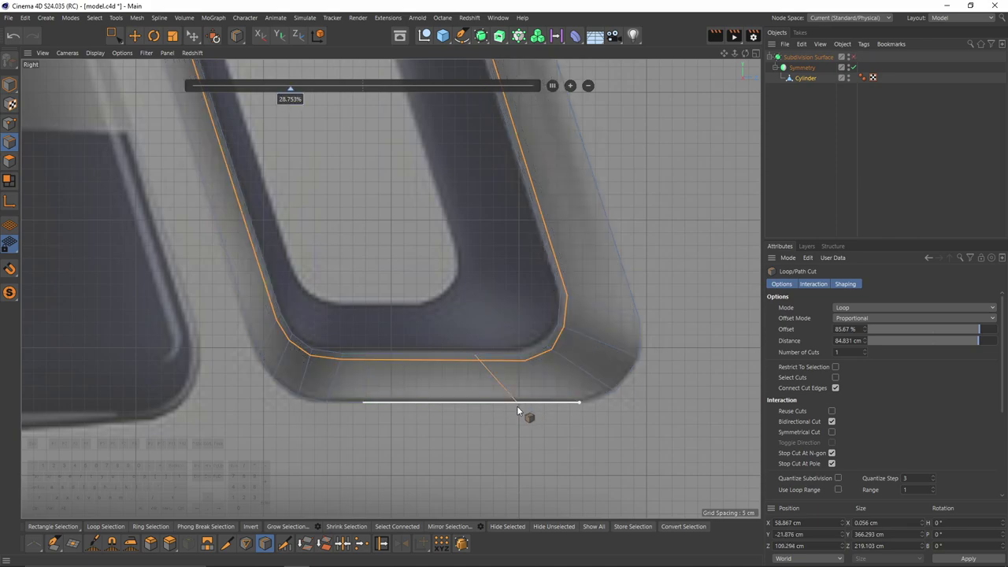
- Add loop cuts across both long sides of the handle frame near the lower corners, at offsets of 6.159% and 95.771%
{"action": "scroll", "coordinate": [527, 381], "scroll_direction": "up", "scroll_amount": 4}
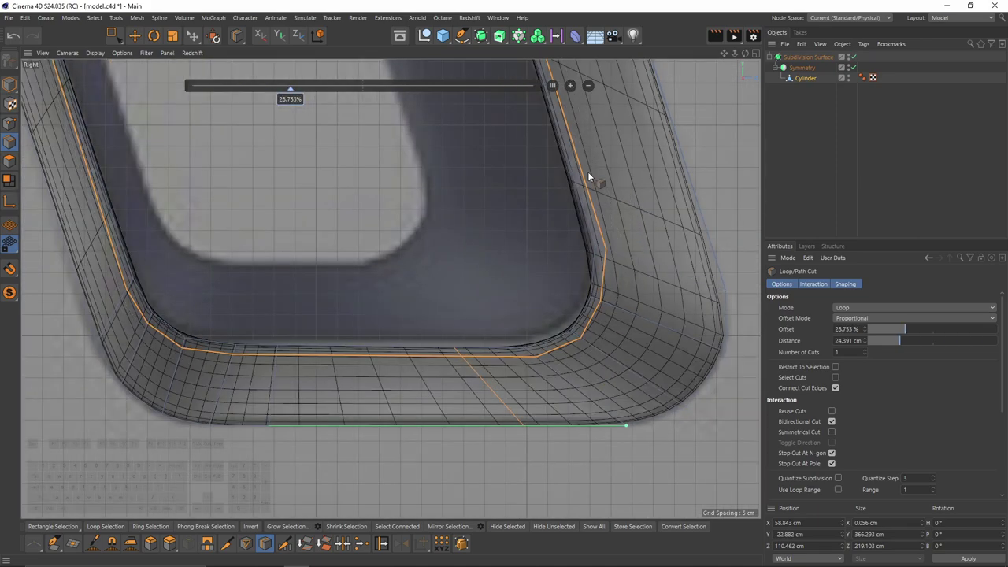
{"action": "left_click", "coordinate": [577, 171]}
{"action": "middle_click_drag", "start_coordinate": [468, 200], "coordinate": [484, 228], "text": "alt"}
{"action": "key", "text": "ctrl+z"}
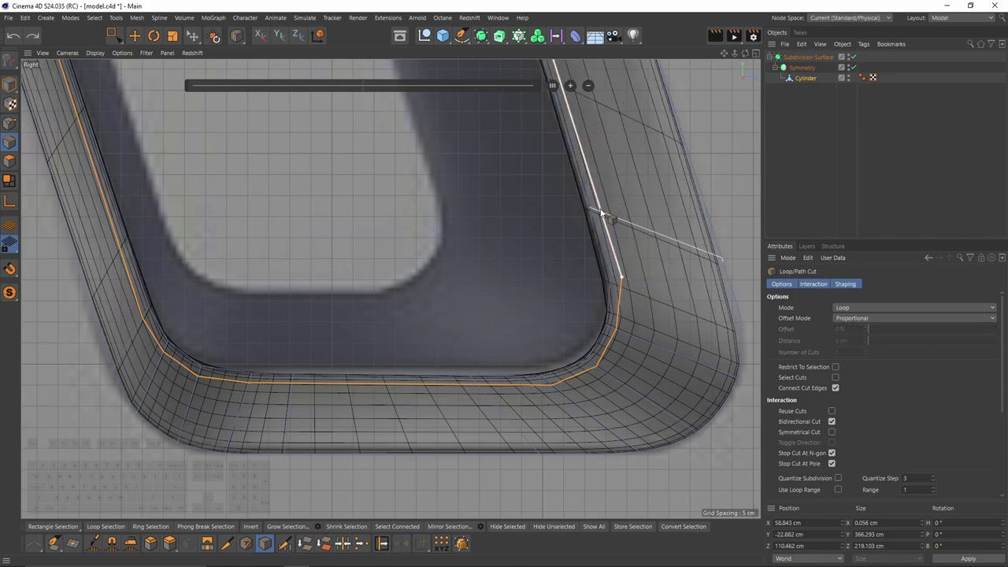
{"action": "left_click", "coordinate": [598, 204]}
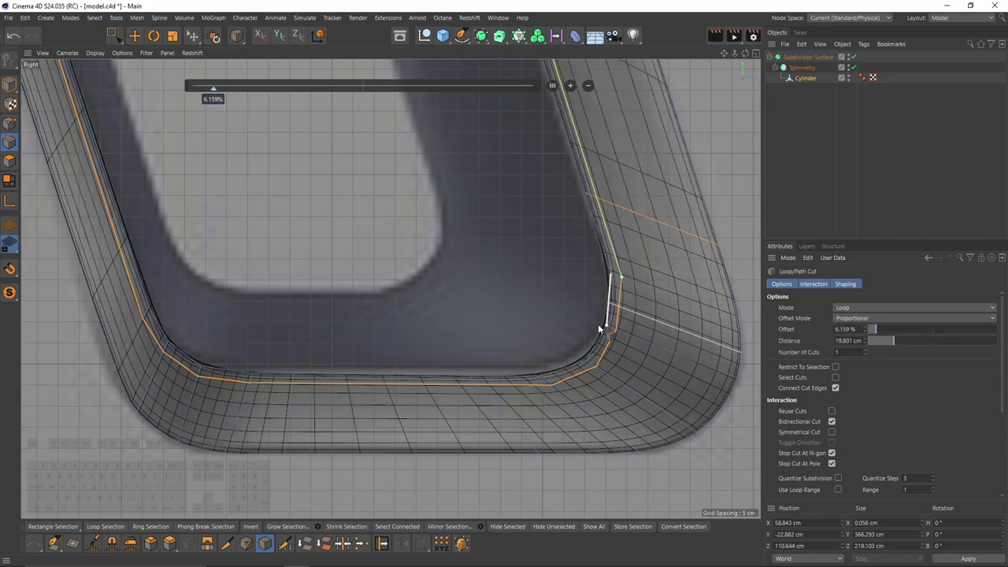
{"action": "key", "text": "q"}
{"action": "key", "text": "q"}
{"action": "left_click", "coordinate": [131, 253]}
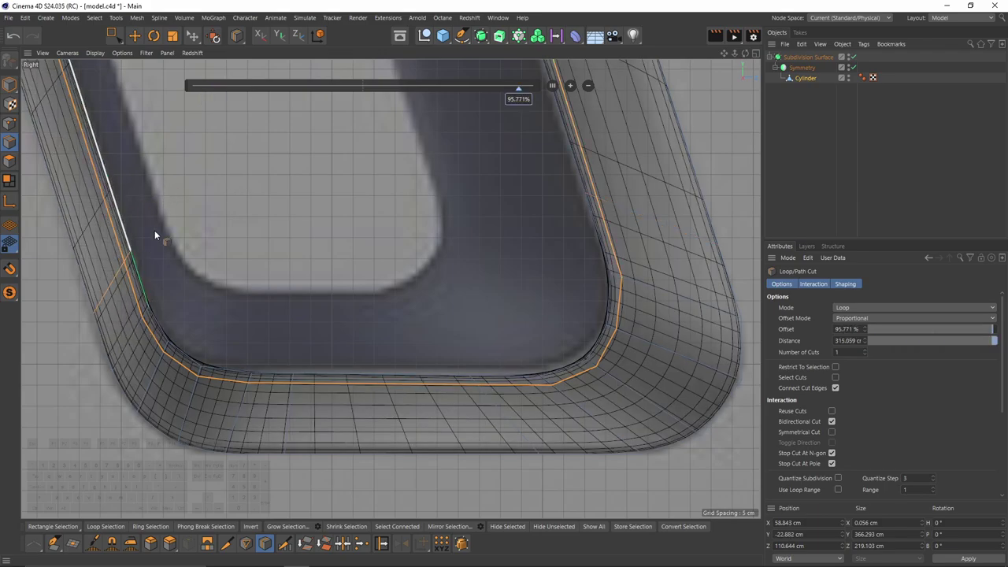
- Add two loop cuts through the handle opening's upper edge at offsets of 72.883% and 27.828%
{"action": "right_click_drag", "start_coordinate": [246, 171], "coordinate": [214, 191], "text": "alt"}
{"action": "scroll", "coordinate": [277, 366], "scroll_direction": "up", "scroll_amount": 5}
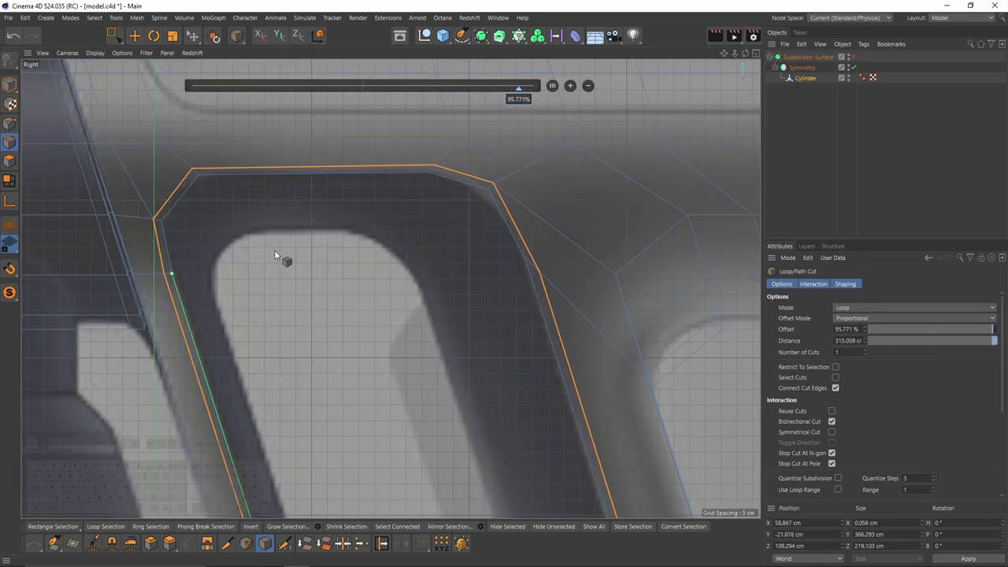
{"action": "middle_click_drag", "start_coordinate": [263, 181], "coordinate": [276, 270], "text": "alt"}
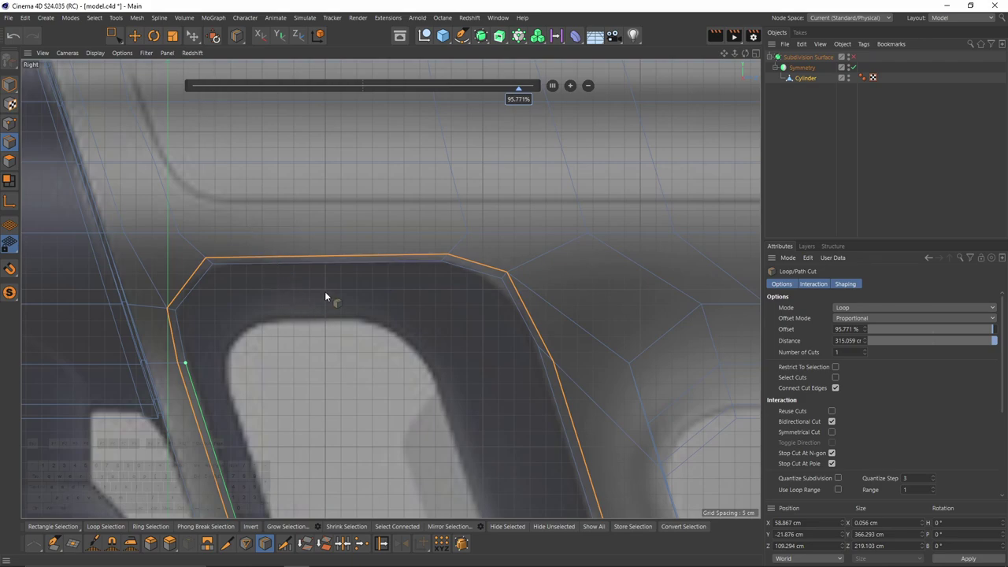
{"action": "key", "text": "q"}
{"action": "left_click", "coordinate": [275, 265]}
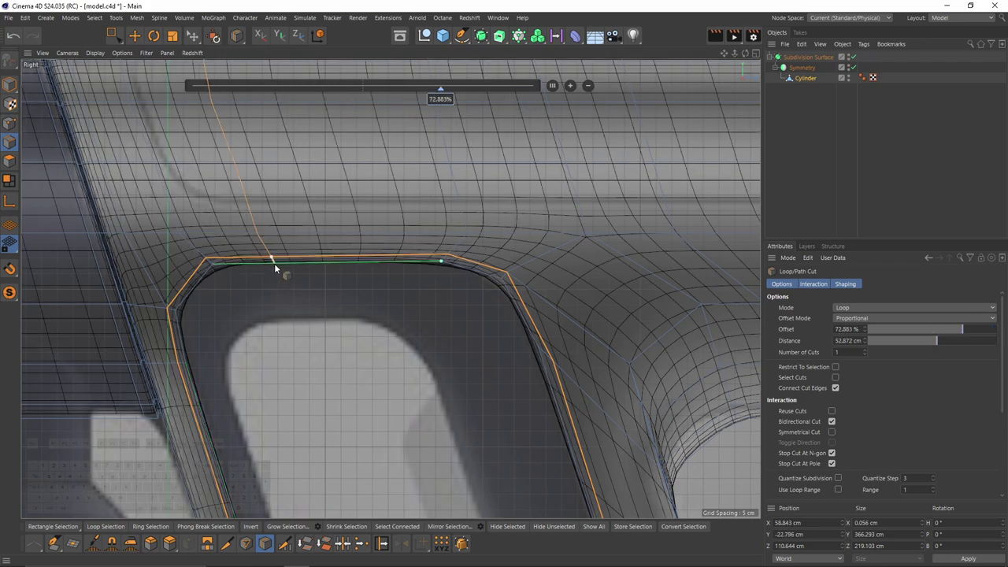
{"action": "left_click", "coordinate": [396, 264]}
{"action": "left_click", "coordinate": [883, 171]}
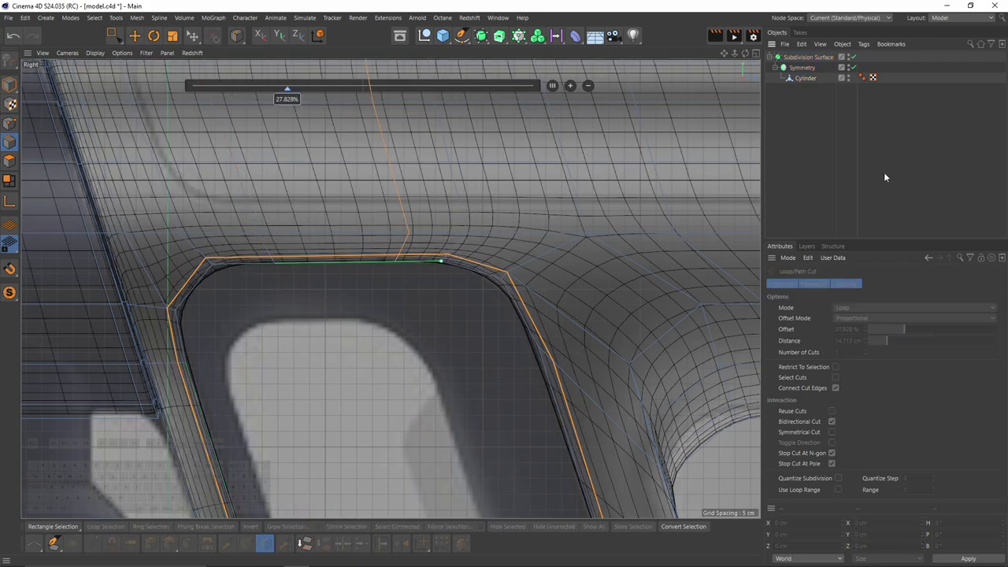
- Add a loop cut near the opening's upper corner on the handle side away from the bottle
{"action": "middle_click_drag", "start_coordinate": [554, 317], "coordinate": [498, 206], "text": "alt"}
{"action": "key", "text": "ctrl+z"}
{"action": "key", "text": "q"}
{"action": "middle_click_drag", "start_coordinate": [542, 374], "coordinate": [427, 218], "text": "alt"}
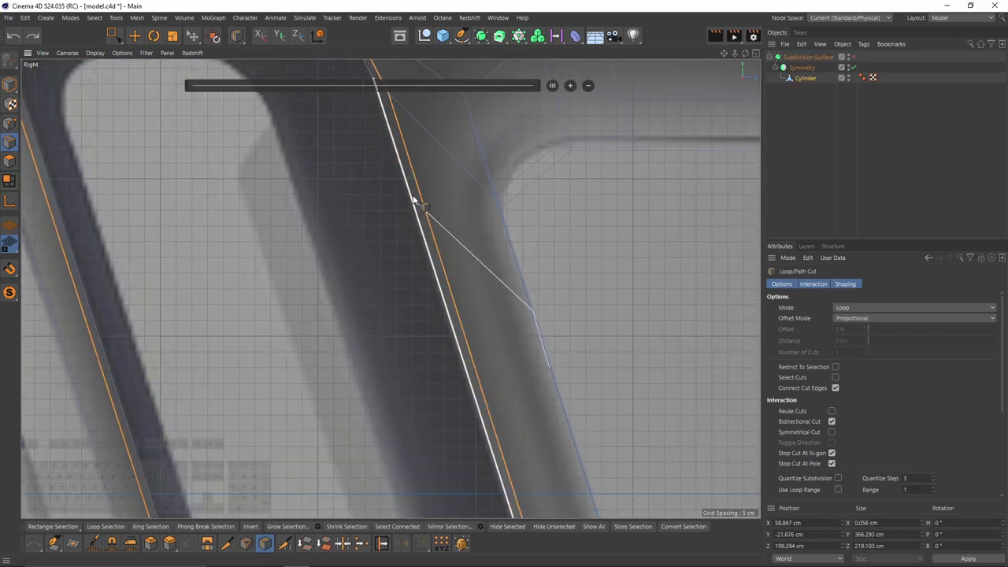
{"action": "middle_click", "coordinate": [358, 189]}
{"action": "middle_click", "coordinate": [357, 188]}
{"action": "left_click_drag", "start_coordinate": [370, 194], "coordinate": [305, 221], "text": "alt"}
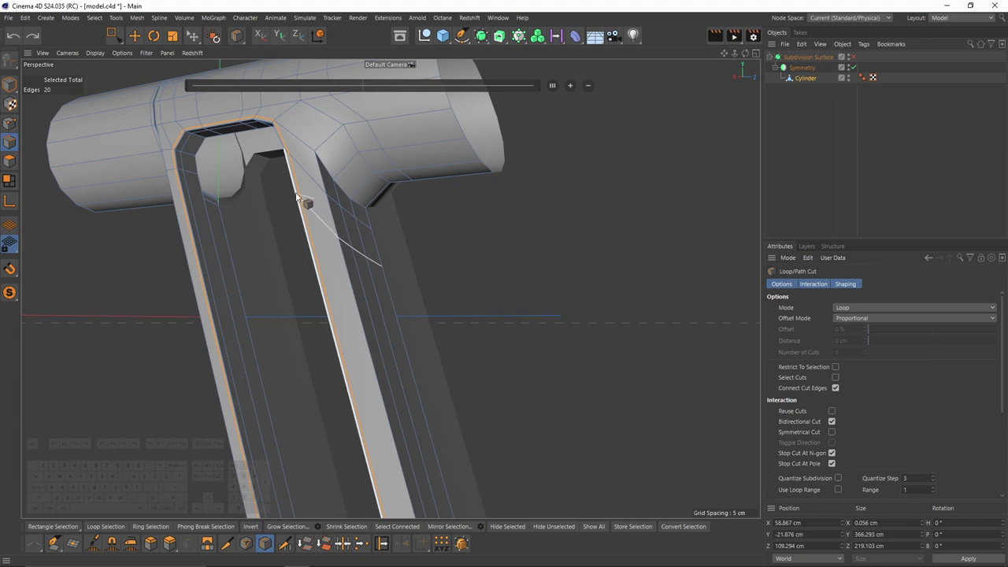
{"action": "key", "text": "q"}
{"action": "left_click", "coordinate": [307, 202]}
{"action": "left_click", "coordinate": [929, 183]}
{"action": "middle_click_drag", "start_coordinate": [158, 186], "coordinate": [349, 244], "text": "alt"}
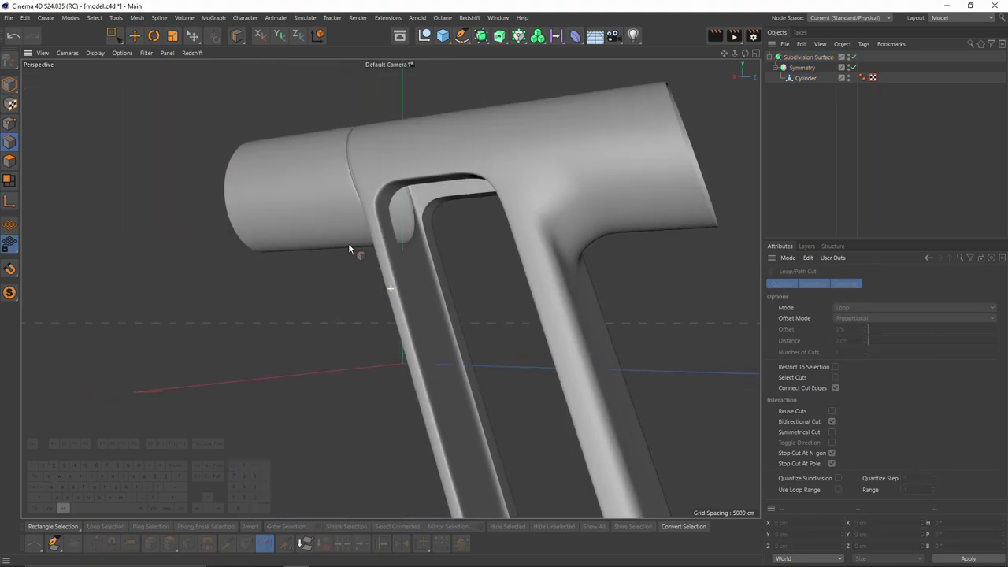
- Add a loop cut near the opening's upper corner on the bottle side of the handle, at an offset of 6.691%
{"action": "key", "text": "ctrl+z"}
{"action": "left_click_drag", "start_coordinate": [349, 245], "coordinate": [407, 260], "text": "alt"}
{"action": "scroll", "coordinate": [451, 264], "scroll_direction": "up", "scroll_amount": 3}
{"action": "scroll", "coordinate": [441, 253], "scroll_direction": "up", "scroll_amount": 2}
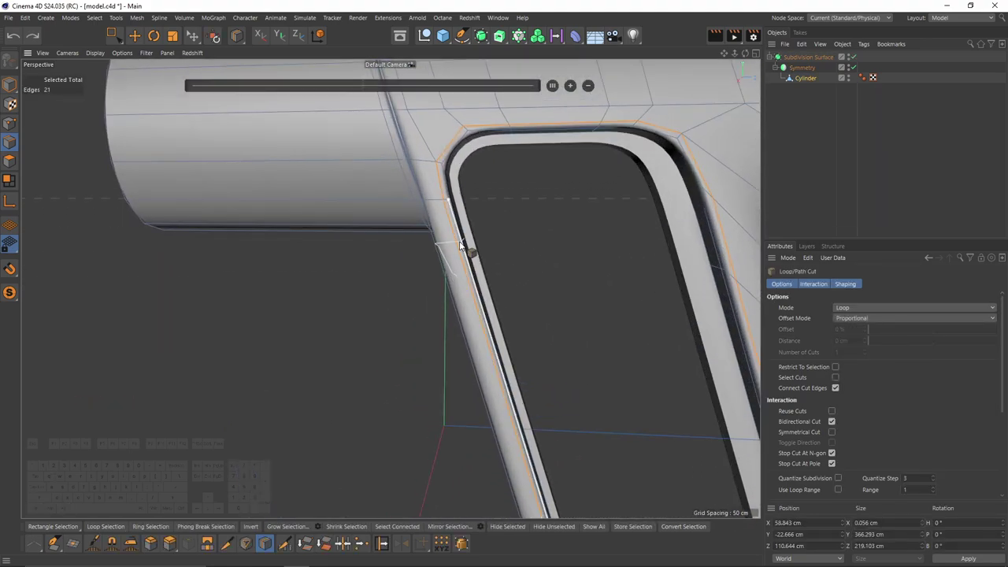
{"action": "left_click", "coordinate": [460, 247]}
{"action": "right_click_drag", "start_coordinate": [569, 190], "coordinate": [504, 204], "text": "alt"}
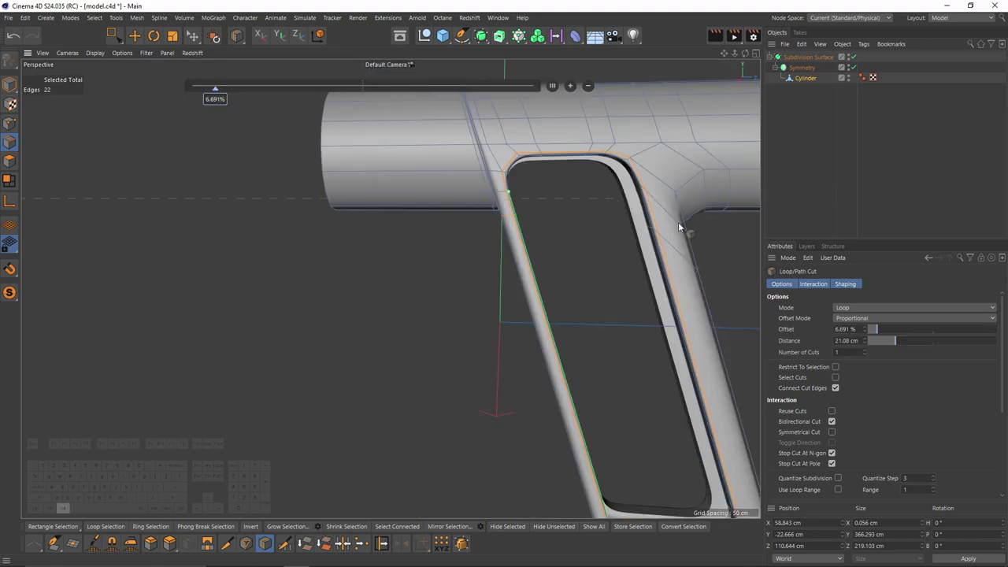
- Examine the smoothed handle opening in perspective and compare its rim with the reference in the Right view
{"action": "left_click", "coordinate": [890, 181]}
{"action": "left_click_drag", "start_coordinate": [535, 189], "coordinate": [448, 177], "text": "alt"}
{"action": "middle_click", "coordinate": [394, 228]}
{"action": "middle_click", "coordinate": [249, 364]}
{"action": "right_click_drag", "start_coordinate": [455, 289], "coordinate": [370, 299], "text": "alt"}
{"action": "scroll", "coordinate": [464, 354], "scroll_direction": "up", "scroll_amount": 6}
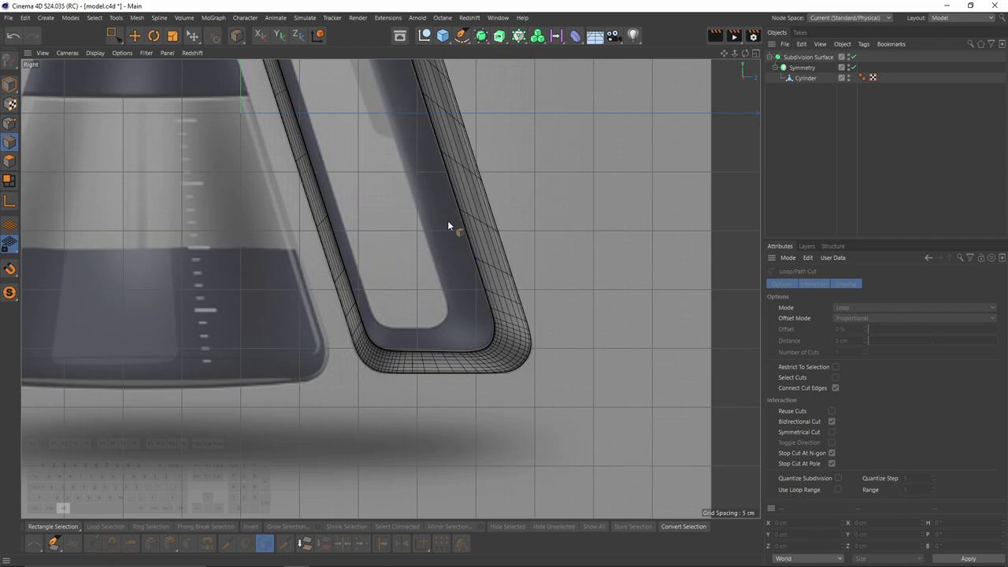
{"action": "middle_click_drag", "start_coordinate": [447, 224], "coordinate": [515, 453], "text": "alt"}
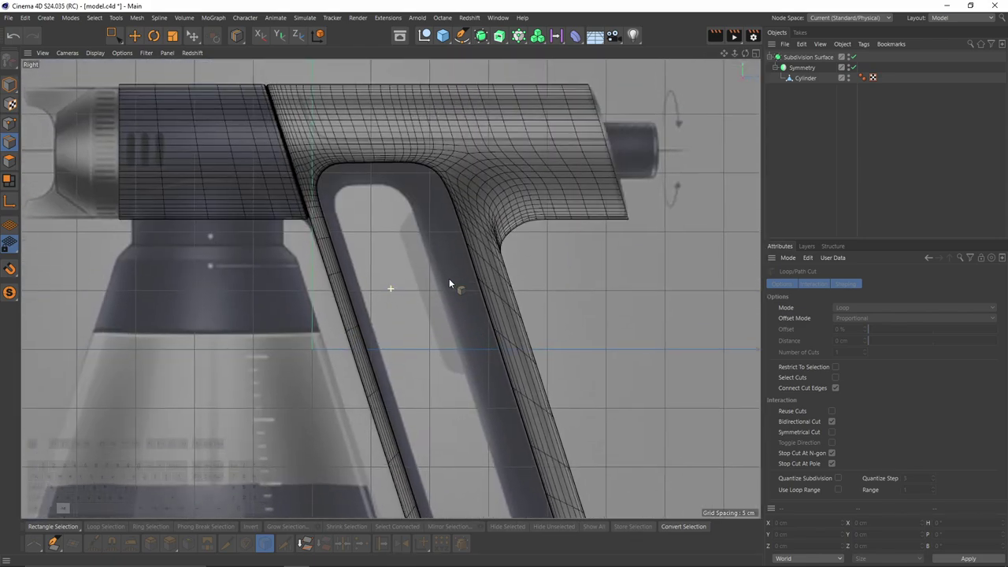
{"action": "key", "text": "ctrl+z"}
{"action": "key", "text": "q"}
- Loop-select the two polygon strips lining the inside of the handle opening and delete them
{"action": "middle_click", "coordinate": [252, 181]}
{"action": "middle_click", "coordinate": [225, 171]}
{"action": "left_click_drag", "start_coordinate": [221, 171], "coordinate": [306, 188], "text": "alt"}
{"action": "scroll", "coordinate": [305, 188], "scroll_direction": "up", "scroll_amount": 2}
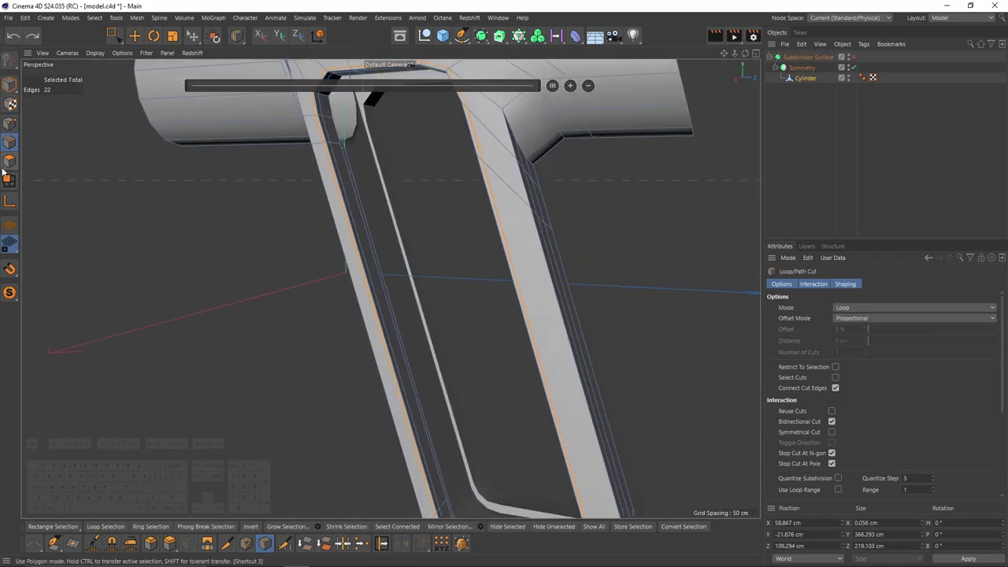
{"action": "left_click_drag", "start_coordinate": [389, 289], "coordinate": [304, 217], "text": "alt"}
{"action": "left_click", "coordinate": [11, 162]}
{"action": "scroll", "coordinate": [304, 217], "scroll_direction": "up", "scroll_amount": 2}
{"action": "key", "text": "u"}
{"action": "key", "text": "l"}
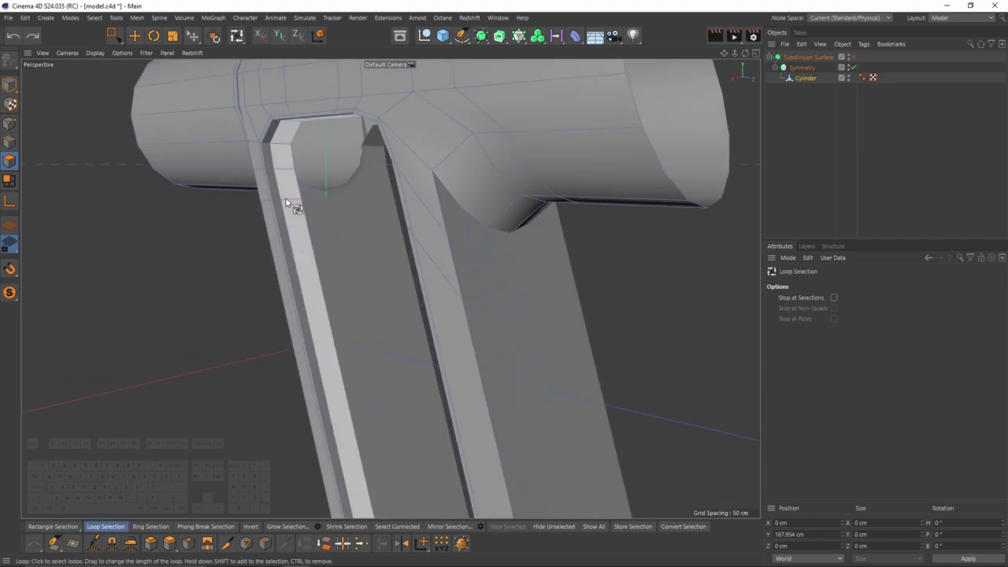
{"action": "left_click", "coordinate": [289, 203]}
{"action": "left_click", "coordinate": [278, 203], "text": "shift"}
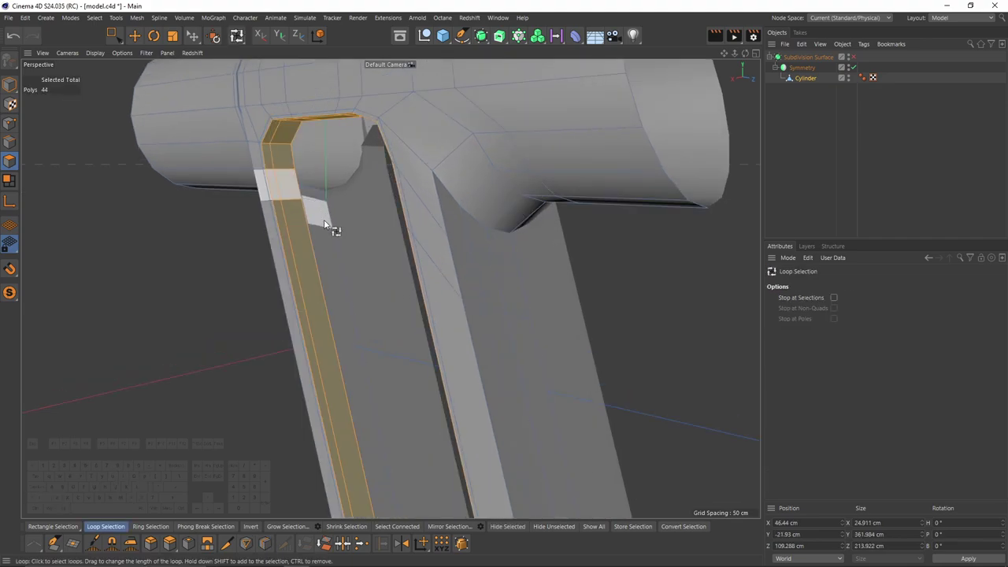
{"action": "key", "text": "Delete"}
- Extrude the opening's border edge loop inward by scaling it, and shift the new loop along Z to 112.859 cm
{"action": "left_click", "coordinate": [10, 143]}
{"action": "key", "text": "e"}
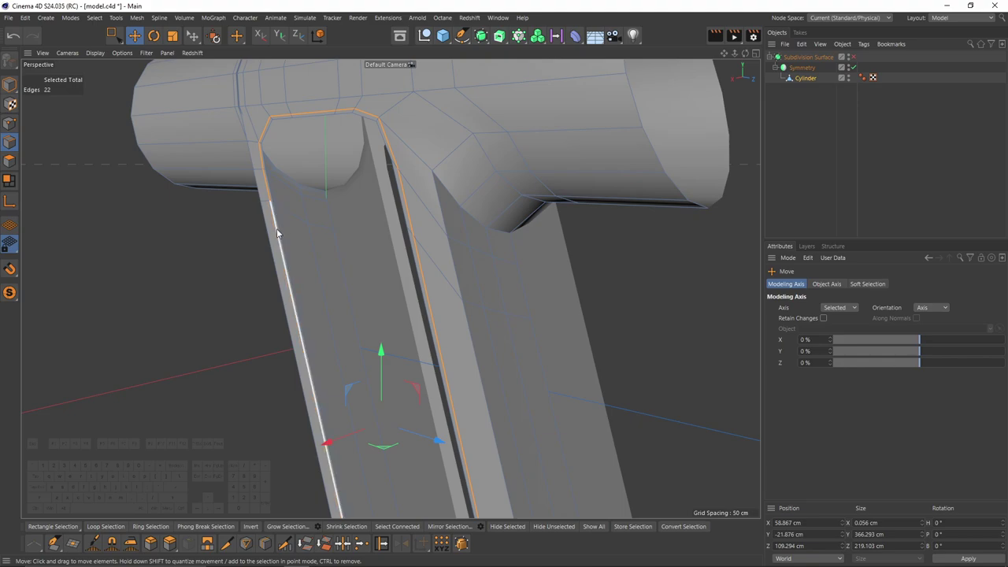
{"action": "left_click_drag", "start_coordinate": [295, 238], "coordinate": [367, 250], "text": "alt"}
{"action": "left_click_drag", "start_coordinate": [568, 376], "coordinate": [547, 375], "text": "ctrl"}
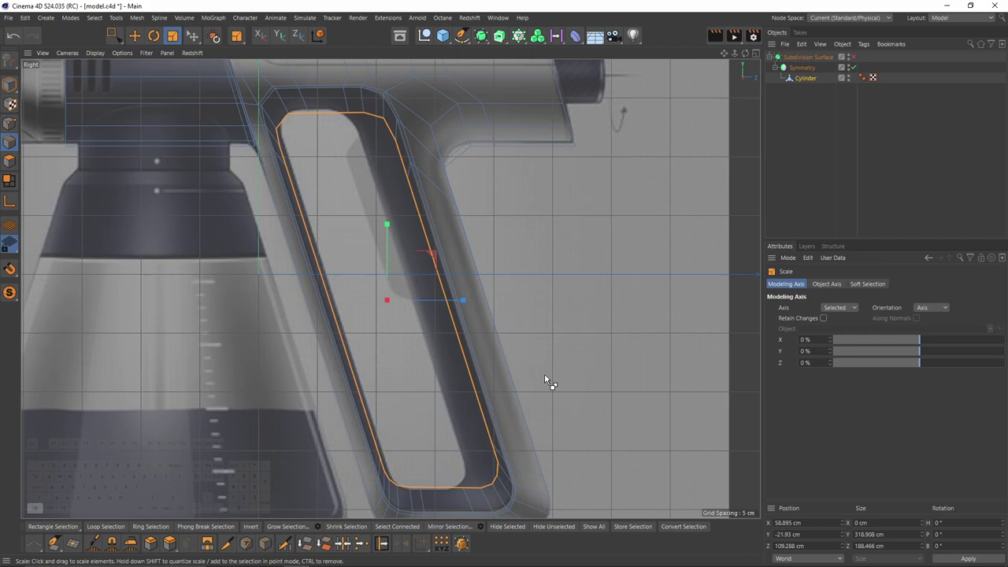
{"action": "key", "text": "e"}
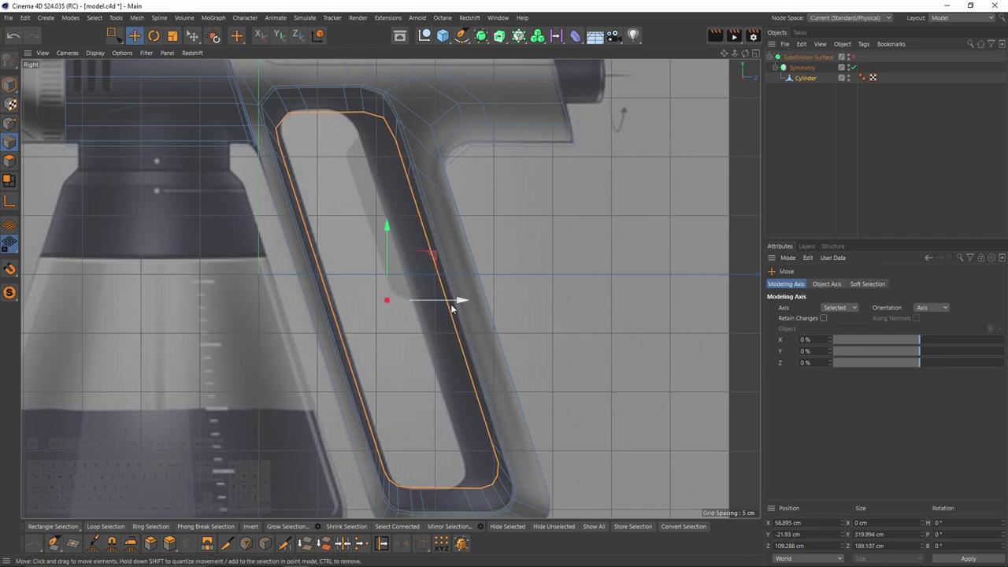
{"action": "left_click_drag", "start_coordinate": [452, 305], "coordinate": [456, 305]}
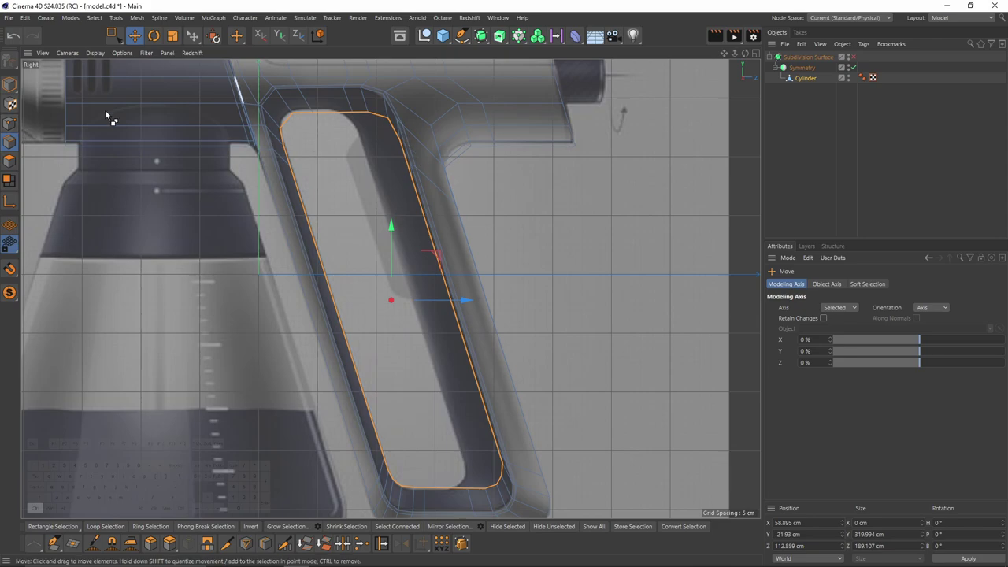
- Select the inner loop's points on the side away from the bottle and try shifting them toward the bottle
{"action": "left_click", "coordinate": [3, 127], "text": "ctrl"}
{"action": "key", "text": "u"}
{"action": "key", "text": "l"}
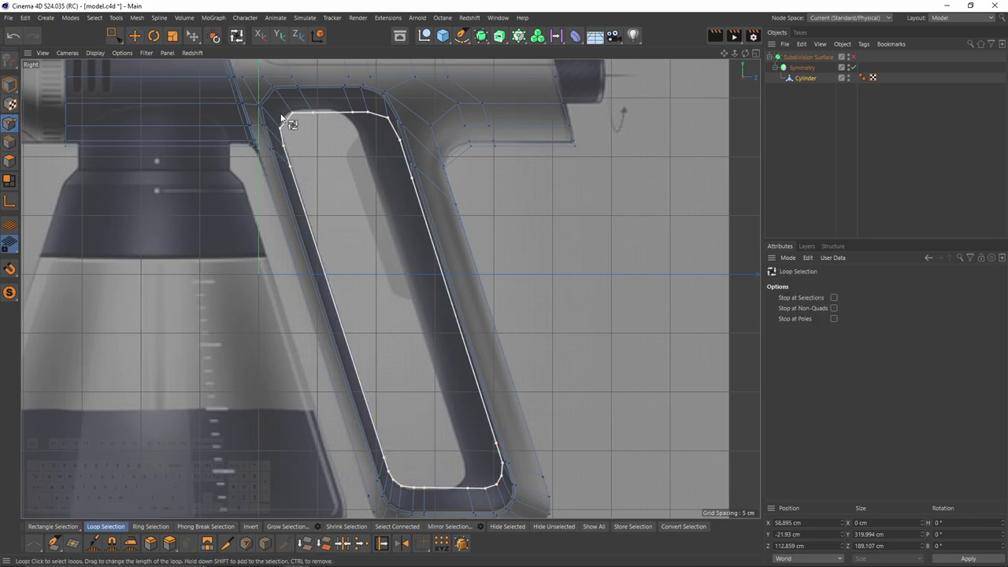
{"action": "key", "text": "0"}
{"action": "left_click_drag", "start_coordinate": [260, 92], "coordinate": [331, 225], "text": "ctrl"}
{"action": "left_click_drag", "start_coordinate": [315, 387], "coordinate": [452, 520], "text": "ctrl"}
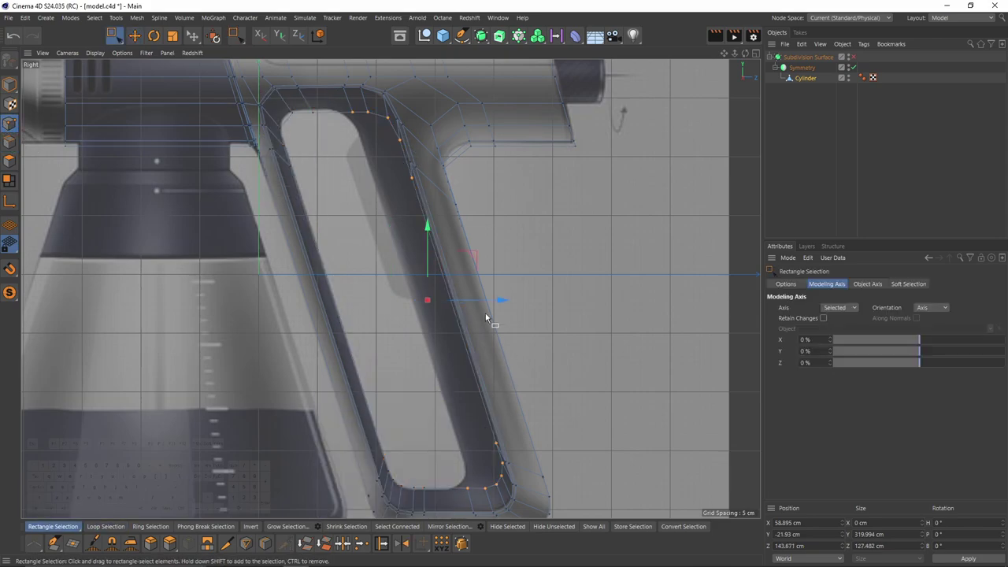
{"action": "left_click_drag", "start_coordinate": [494, 300], "coordinate": [466, 306]}
{"action": "key", "text": "ctrl+z"}
- Move the inner loop's lower corner points on the side away from the bottle to match the reference cutout's rounded corner
{"action": "left_click_drag", "start_coordinate": [355, 118], "coordinate": [464, 230], "text": "ctrl"}
{"action": "scroll", "coordinate": [496, 383], "scroll_direction": "up", "scroll_amount": 5}
{"action": "middle_click_drag", "start_coordinate": [489, 384], "coordinate": [515, 118], "text": "alt"}
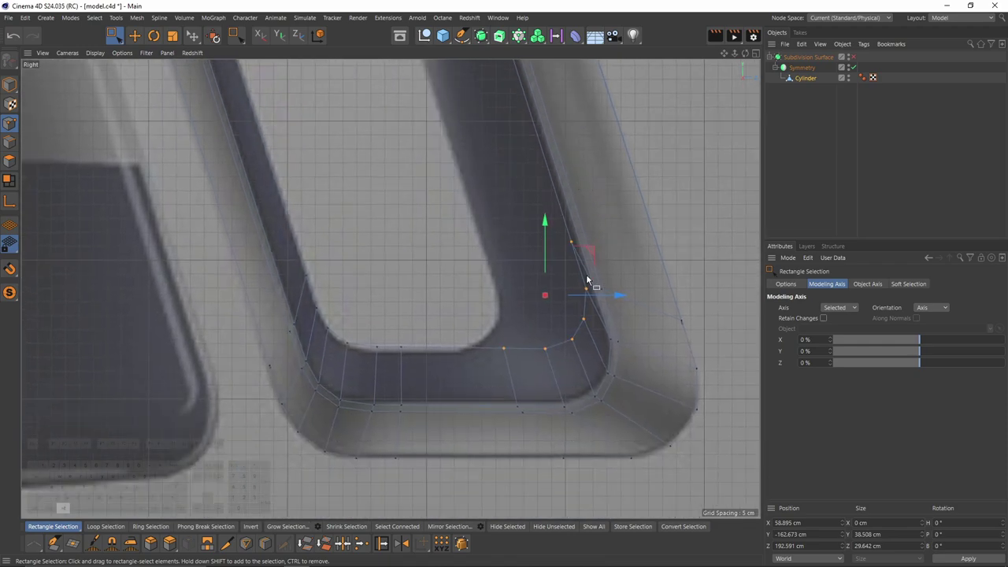
{"action": "scroll", "coordinate": [586, 276], "scroll_direction": "up", "scroll_amount": 1}
{"action": "left_click_drag", "start_coordinate": [613, 301], "coordinate": [509, 299]}
{"action": "key", "text": "ctrl+z"}
{"action": "left_click_drag", "start_coordinate": [615, 302], "coordinate": [528, 301]}
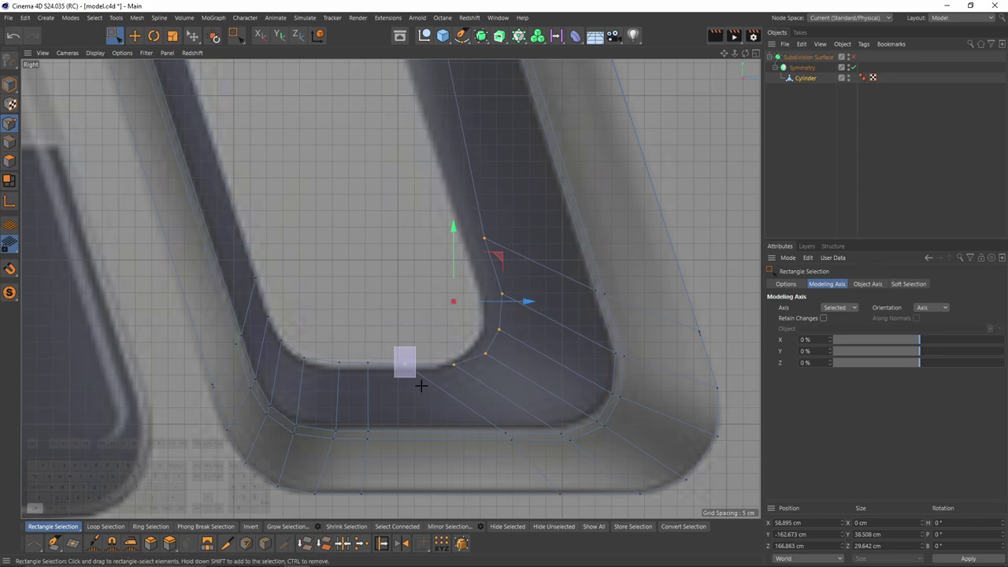
{"action": "left_click_drag", "start_coordinate": [552, 302], "coordinate": [537, 306]}
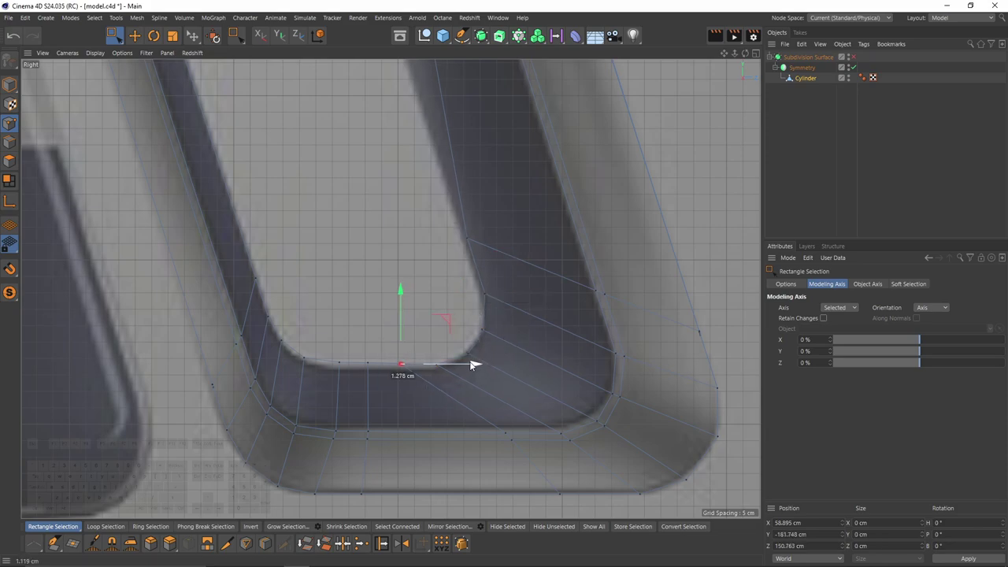
- Move the inner loop's upper corner points on the side away from the bottle to the reference cutout's edge
{"action": "scroll", "coordinate": [472, 328], "scroll_direction": "down", "scroll_amount": 6}
{"action": "middle_click_drag", "start_coordinate": [462, 143], "coordinate": [451, 251], "text": "alt"}
{"action": "scroll", "coordinate": [451, 251], "scroll_direction": "up", "scroll_amount": 5}
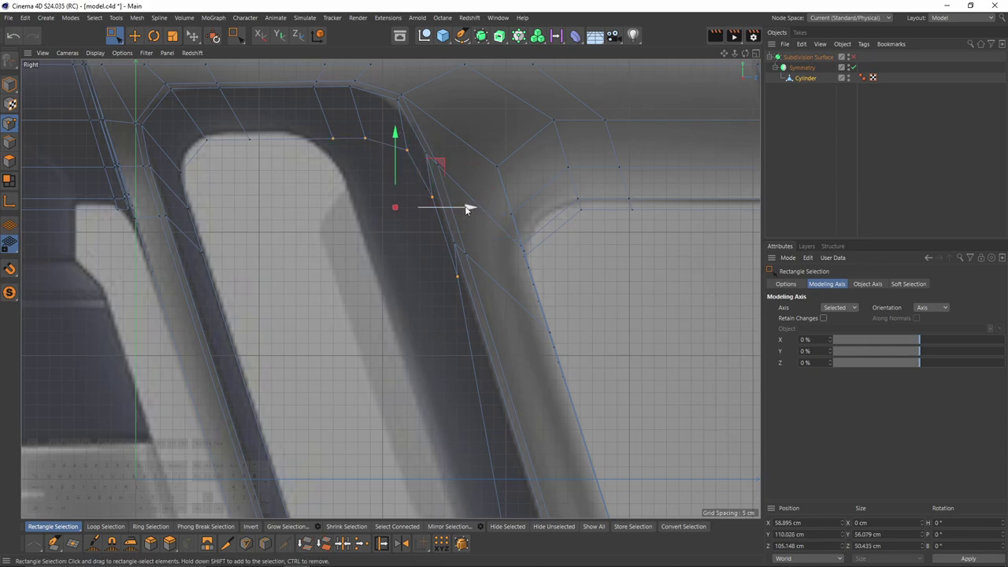
{"action": "left_click_drag", "start_coordinate": [467, 208], "coordinate": [393, 210]}
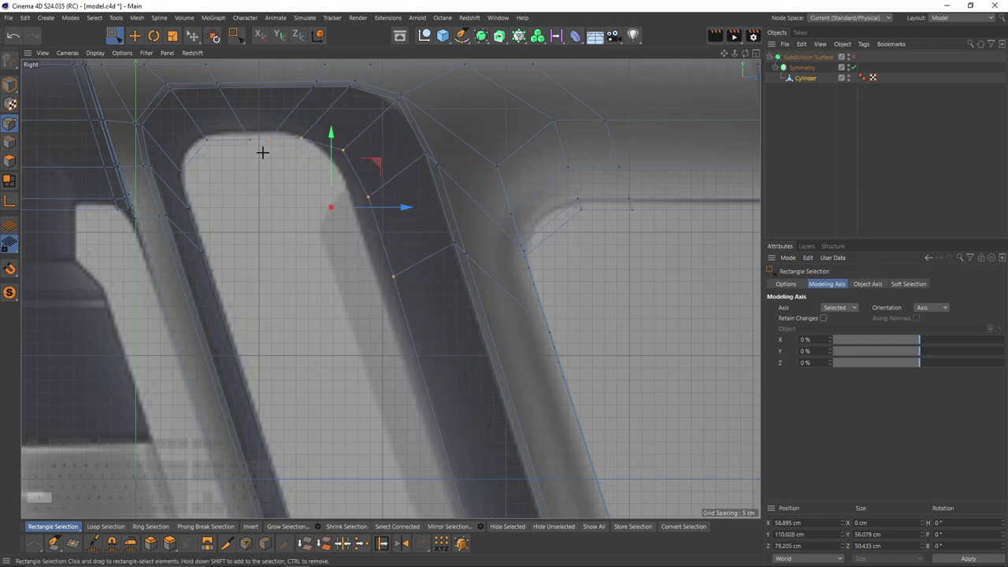
{"action": "left_click_drag", "start_coordinate": [262, 152], "coordinate": [244, 129], "text": "shift"}
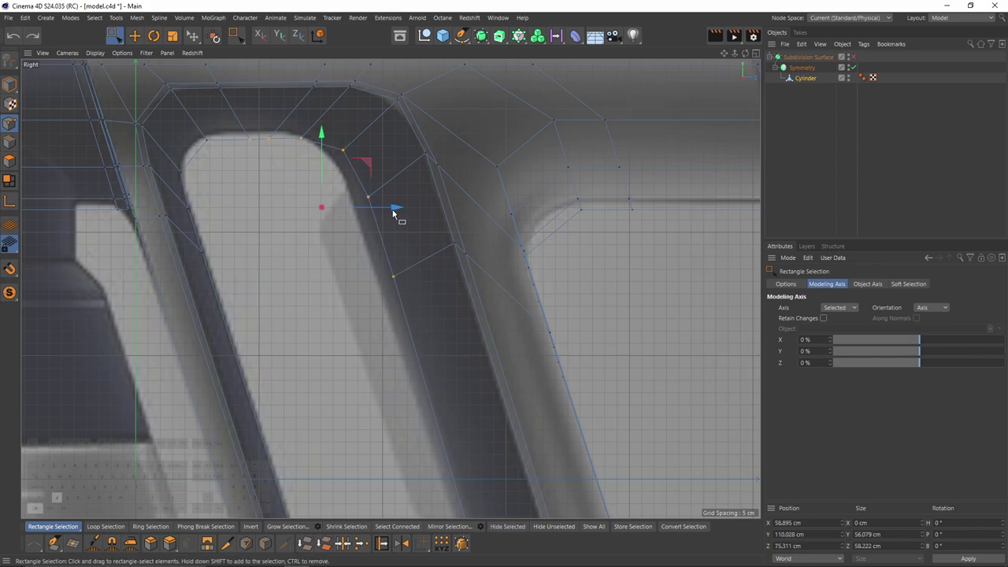
{"action": "left_click_drag", "start_coordinate": [385, 208], "coordinate": [385, 209]}
- Flatten the inner loop's top points into a level row and raise them to the cutout's upper edge
{"action": "middle_click_drag", "start_coordinate": [311, 170], "coordinate": [307, 194], "text": "alt"}
{"action": "scroll", "coordinate": [304, 167], "scroll_direction": "up", "scroll_amount": 3}
{"action": "left_click_drag", "start_coordinate": [196, 162], "coordinate": [370, 207]}
{"action": "middle_click_drag", "start_coordinate": [330, 188], "coordinate": [347, 210], "text": "alt"}
{"action": "scroll", "coordinate": [336, 192], "scroll_direction": "up", "scroll_amount": 3}
{"action": "key", "text": "t"}
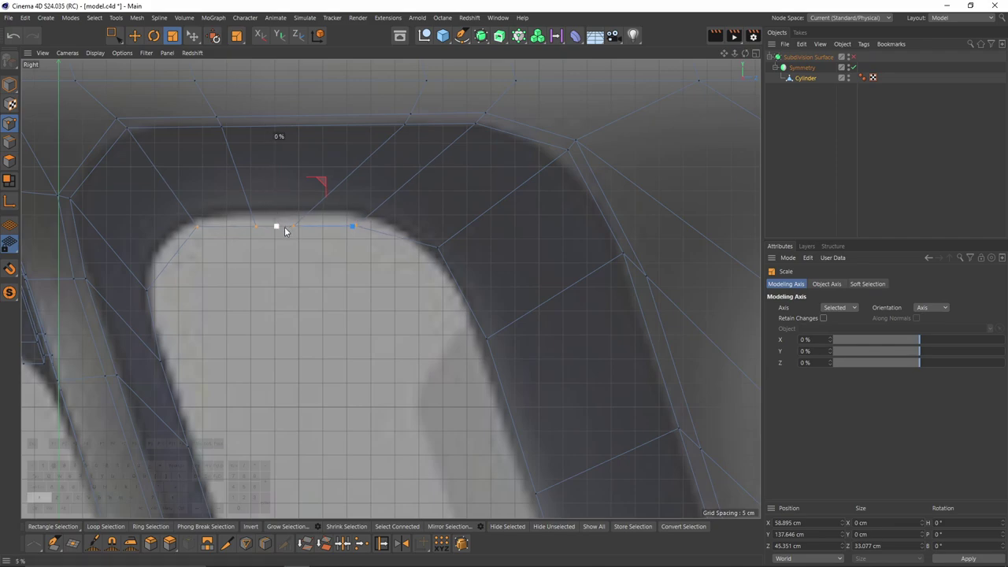
{"action": "left_click_drag", "start_coordinate": [285, 231], "coordinate": [285, 233]}
{"action": "key", "text": "e"}
{"action": "left_click_drag", "start_coordinate": [280, 181], "coordinate": [281, 173]}
{"action": "key", "text": "space"}
- Align the inner loop's top and side points away from the bottle with the reference cutout's rounded outline
{"action": "left_click_drag", "start_coordinate": [339, 202], "coordinate": [361, 228]}
{"action": "left_click_drag", "start_coordinate": [399, 220], "coordinate": [412, 220]}
{"action": "left_click", "coordinate": [487, 338]}
{"action": "left_click_drag", "start_coordinate": [529, 299], "coordinate": [515, 282]}
{"action": "middle_click_drag", "start_coordinate": [526, 425], "coordinate": [494, 342], "text": "alt"}
{"action": "left_click", "coordinate": [503, 410]}
{"action": "left_click_drag", "start_coordinate": [546, 365], "coordinate": [528, 316]}
- Shape the inner loop's bottle-side upper corner by moving its points onto the reference cutout's rounded edge
{"action": "left_click", "coordinate": [164, 133]}
{"action": "left_click_drag", "start_coordinate": [214, 90], "coordinate": [194, 93]}
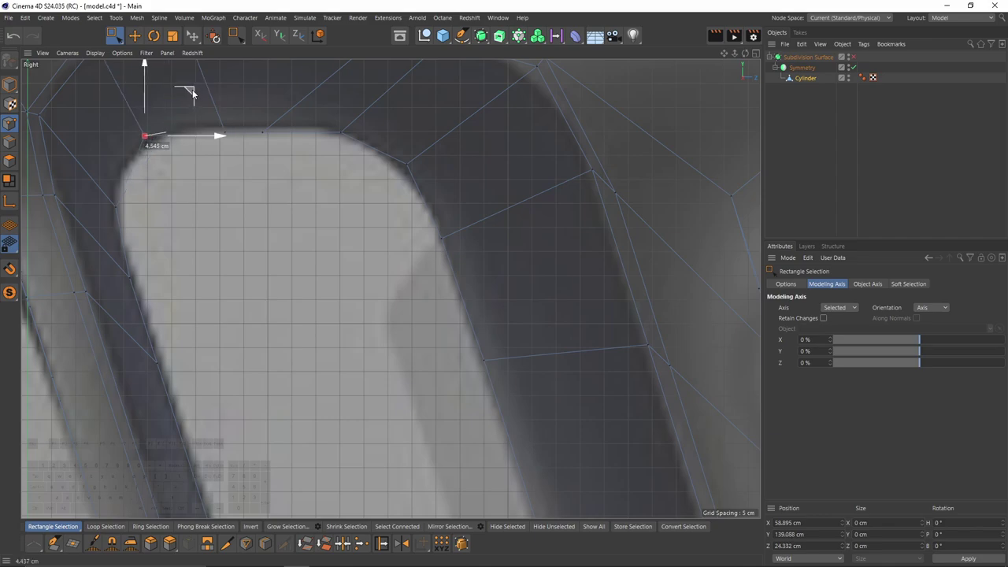
{"action": "left_click", "coordinate": [225, 132]}
{"action": "left_click_drag", "start_coordinate": [278, 132], "coordinate": [262, 131]}
{"action": "key", "text": "q"}
{"action": "left_click_drag", "start_coordinate": [158, 164], "coordinate": [111, 221]}
{"action": "key", "text": "q"}
{"action": "key", "text": "q"}
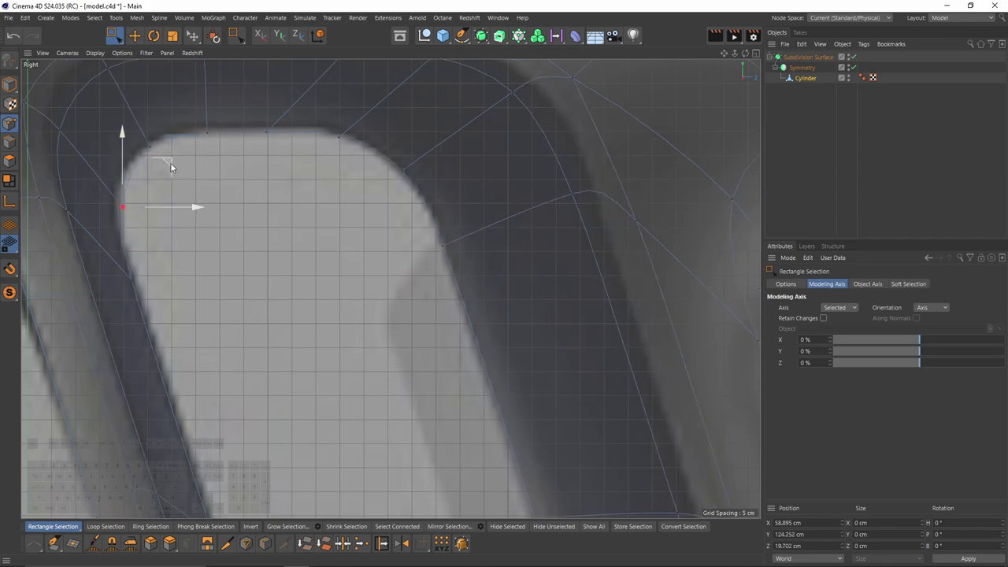
{"action": "left_click_drag", "start_coordinate": [170, 163], "coordinate": [162, 152]}
- Move the inner loop's lower points to follow the reference cutout's bottom edge and bottle-side lower corner
{"action": "scroll", "coordinate": [276, 164], "scroll_direction": "down", "scroll_amount": 5}
{"action": "middle_click_drag", "start_coordinate": [423, 425], "coordinate": [331, 150], "text": "alt"}
{"action": "scroll", "coordinate": [260, 311], "scroll_direction": "up", "scroll_amount": 5}
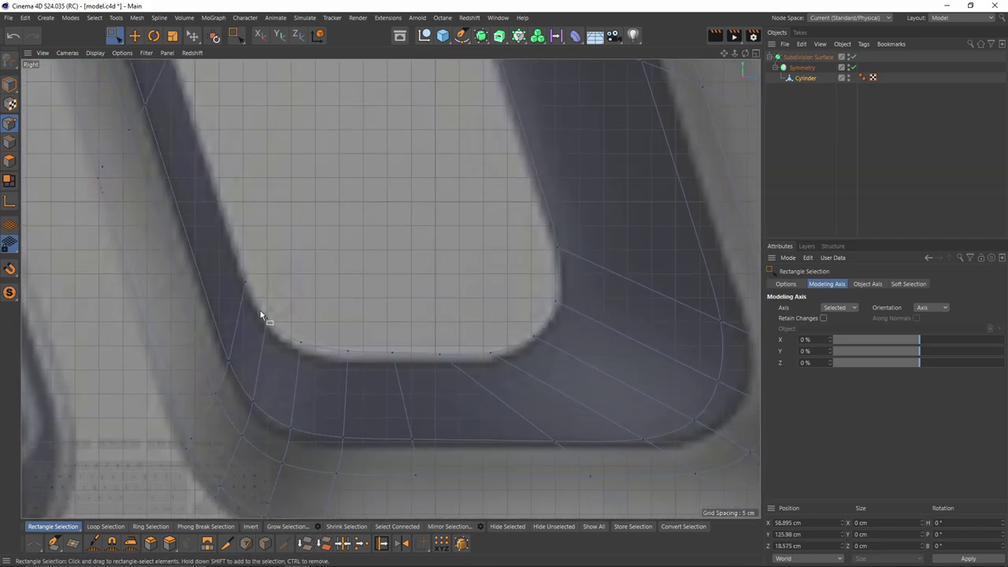
{"action": "left_click_drag", "start_coordinate": [260, 311], "coordinate": [316, 354]}
{"action": "left_click_drag", "start_coordinate": [329, 285], "coordinate": [327, 290]}
{"action": "left_click", "coordinate": [300, 343]}
{"action": "left_click_drag", "start_coordinate": [336, 329], "coordinate": [405, 368]}
{"action": "left_click_drag", "start_coordinate": [373, 299], "coordinate": [377, 308]}
{"action": "left_click", "coordinate": [439, 354]}
{"action": "key", "text": "q"}
{"action": "left_click_drag", "start_coordinate": [440, 314], "coordinate": [441, 328]}
{"action": "middle_click_drag", "start_coordinate": [425, 346], "coordinate": [398, 307], "text": "alt"}
- Extrude the opening's inner edge loop inward toward the symmetry plane and set its X position to 0 cm
{"action": "middle_click", "coordinate": [588, 275]}
{"action": "middle_click", "coordinate": [365, 247]}
{"action": "left_click_drag", "start_coordinate": [364, 247], "coordinate": [346, 272], "text": "alt"}
{"action": "key", "text": "Return"}
{"action": "key", "text": "e"}
{"action": "double_click", "coordinate": [387, 324]}
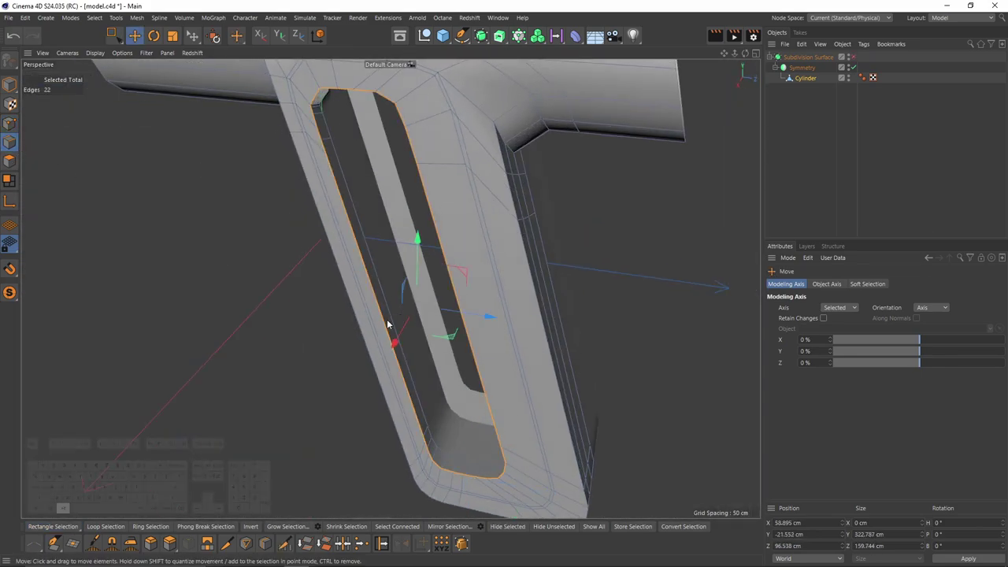
{"action": "left_click_drag", "start_coordinate": [393, 344], "coordinate": [395, 341]}
{"action": "left_click_drag", "start_coordinate": [390, 303], "coordinate": [326, 295], "text": "alt"}
{"action": "left_click_drag", "start_coordinate": [333, 352], "coordinate": [365, 327]}
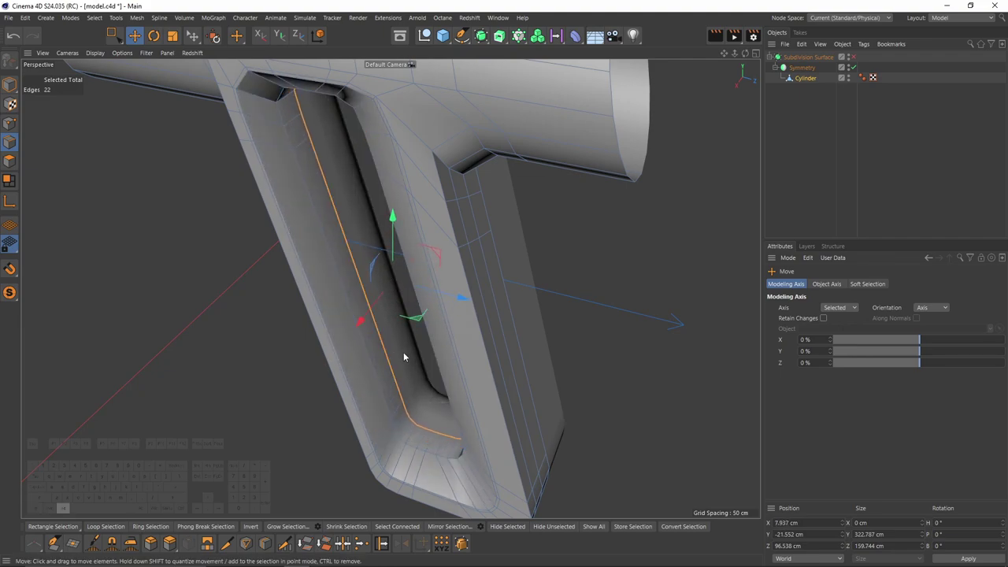
{"action": "left_click_drag", "start_coordinate": [403, 357], "coordinate": [487, 365], "text": "alt"}
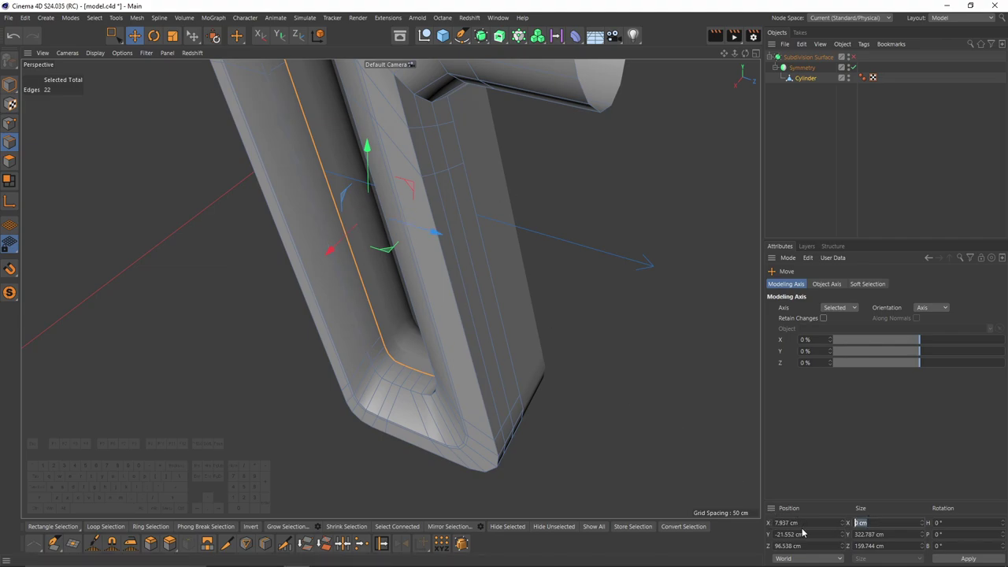
{"action": "key", "text": "Return"}
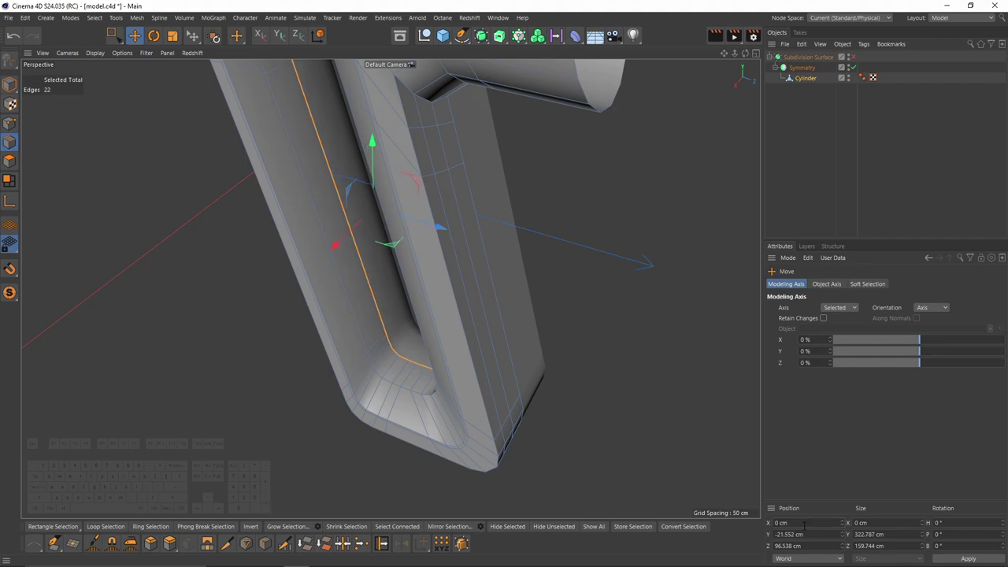
- Add supporting loop cuts around the opening's inner rim, including one at a 14.228% offset on the slanted wall
{"action": "left_click_drag", "start_coordinate": [387, 271], "coordinate": [404, 319], "text": "alt"}
{"action": "key", "text": "k"}
{"action": "key", "text": "l"}
{"action": "scroll", "coordinate": [451, 386], "scroll_direction": "up", "scroll_amount": 6}
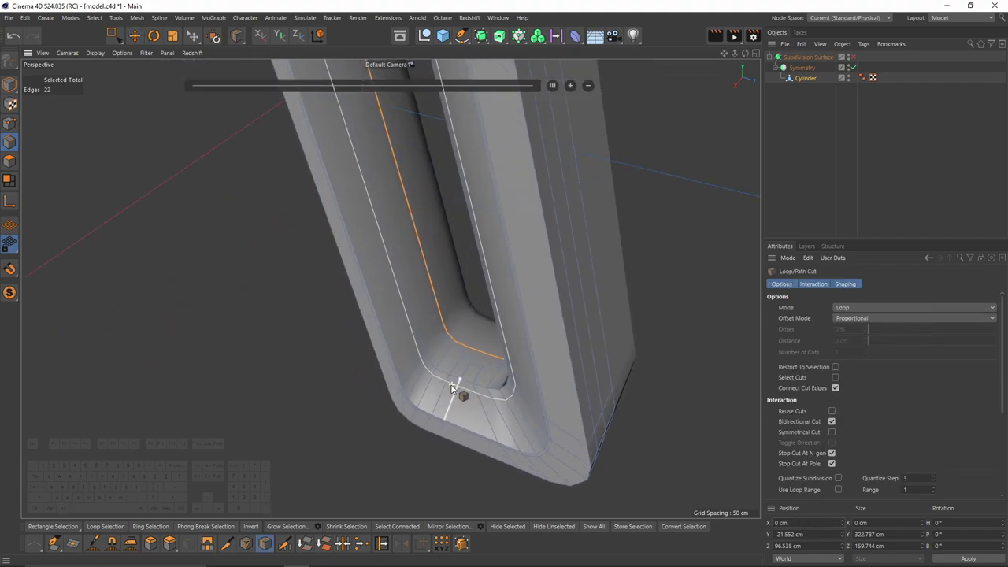
{"action": "left_click", "coordinate": [446, 382]}
{"action": "key", "text": "q"}
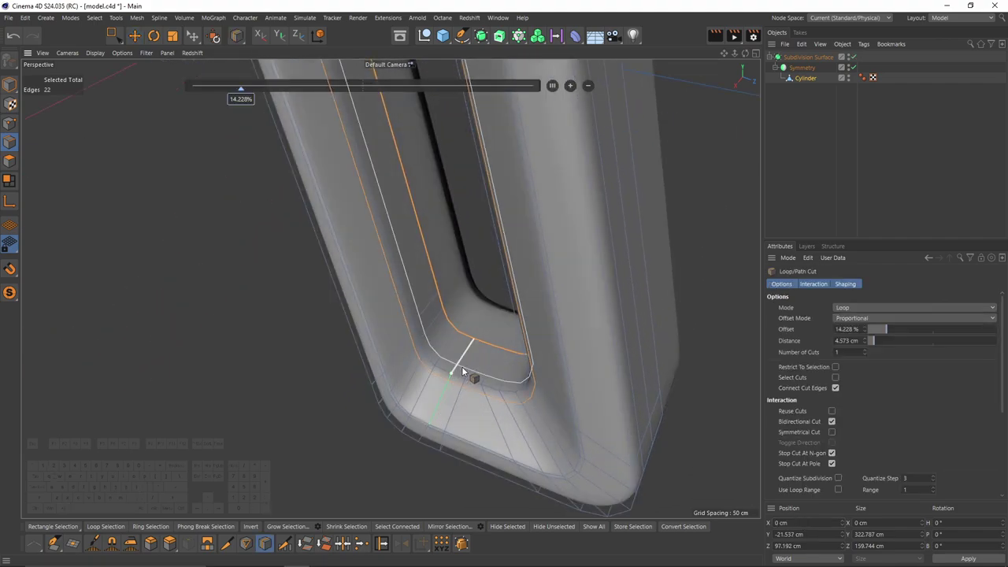
{"action": "left_click", "coordinate": [415, 407]}
- Clear the selection, display shading with lines, and compare the handle's mesh with the reference in the side view
{"action": "key", "text": "ctrl+shift+a"}
{"action": "mouse_move", "coordinate": [390, 288]}
{"action": "left_mouse_down", "text": "alt"}
{"action": "mouse_move", "coordinate": [512, 207]}
{"action": "mouse_move", "coordinate": [433, 194]}
{"action": "mouse_move", "coordinate": [438, 143]}
{"action": "mouse_move", "coordinate": [451, 365]}
{"action": "mouse_move", "coordinate": [461, 332]}
{"action": "mouse_move", "coordinate": [270, 240]}
{"action": "mouse_move", "coordinate": [340, 297]}
{"action": "mouse_move", "coordinate": [355, 284]}
{"action": "mouse_move", "coordinate": [305, 187]}
{"action": "mouse_move", "coordinate": [338, 168]}
{"action": "mouse_move", "coordinate": [392, 327]}
{"action": "mouse_move", "coordinate": [283, 318]}
{"action": "mouse_move", "coordinate": [388, 371]}
{"action": "left_mouse_up", "text": "alt"}
{"action": "key", "text": "n"}
{"action": "key", "text": "b"}
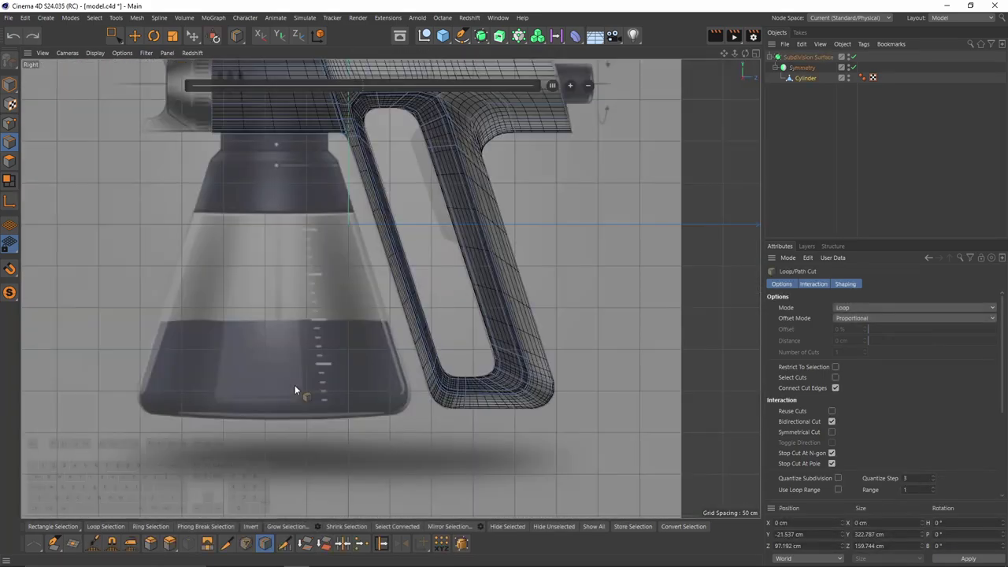
{"action": "scroll", "coordinate": [413, 213], "scroll_direction": "up", "scroll_amount": 3}
{"action": "middle_click_drag", "start_coordinate": [468, 144], "coordinate": [472, 242], "text": "alt"}
{"action": "scroll", "coordinate": [473, 242], "scroll_direction": "up", "scroll_amount": 3}
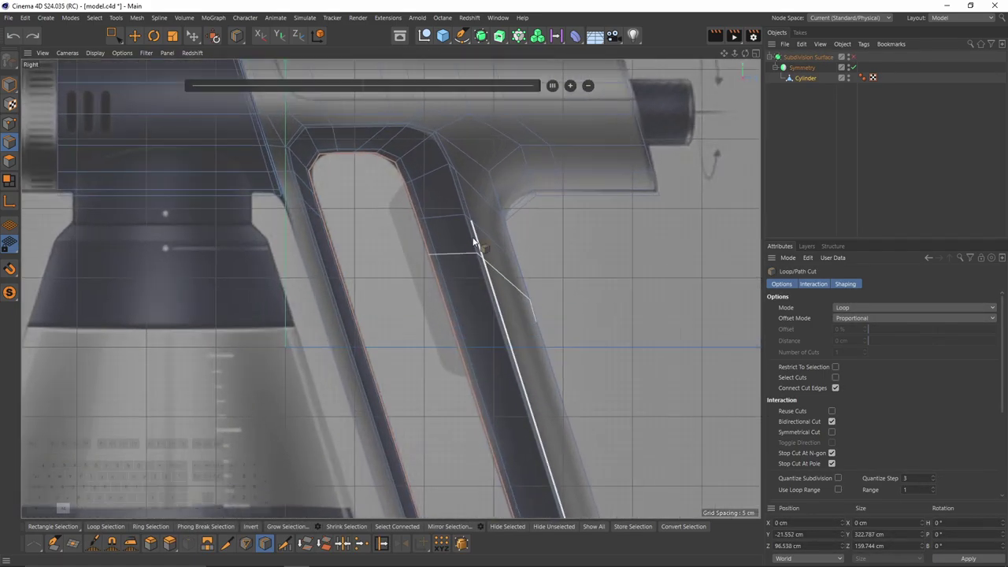
{"action": "middle_click", "coordinate": [450, 273]}
{"action": "middle_click", "coordinate": [371, 256]}
{"action": "middle_click", "coordinate": [378, 311]}
{"action": "middle_click_drag", "start_coordinate": [256, 398], "coordinate": [308, 394], "text": "alt"}
{"action": "scroll", "coordinate": [289, 277], "scroll_direction": "up", "scroll_amount": 2}
{"action": "middle_click", "coordinate": [310, 397]}
- Cut an edge loop across the handle's rear bar level with the lower end of the reference's lighter trigger shape
{"action": "key", "text": "e"}
{"action": "double_click", "coordinate": [521, 132]}
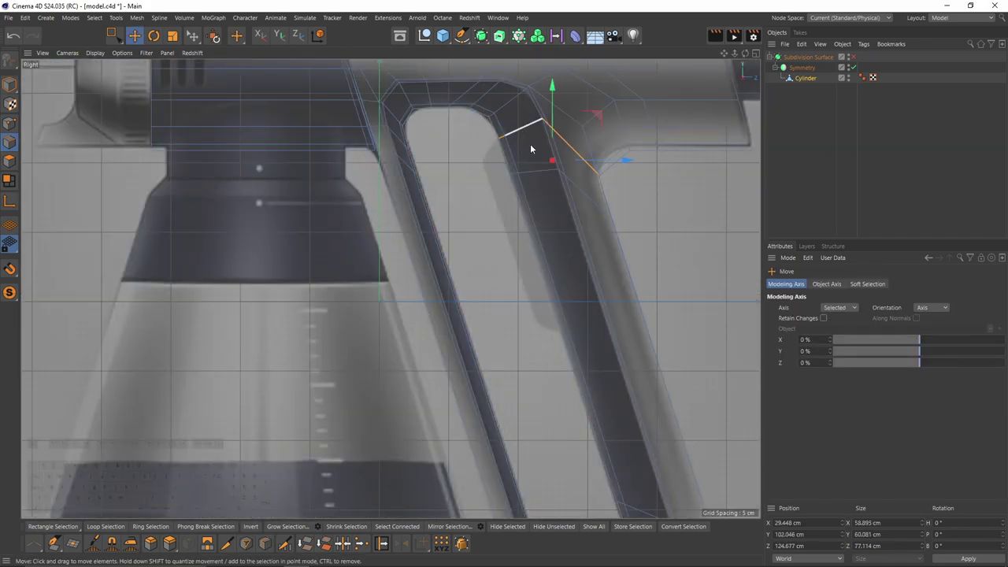
{"action": "middle_click_drag", "start_coordinate": [535, 140], "coordinate": [464, 137], "text": "alt"}
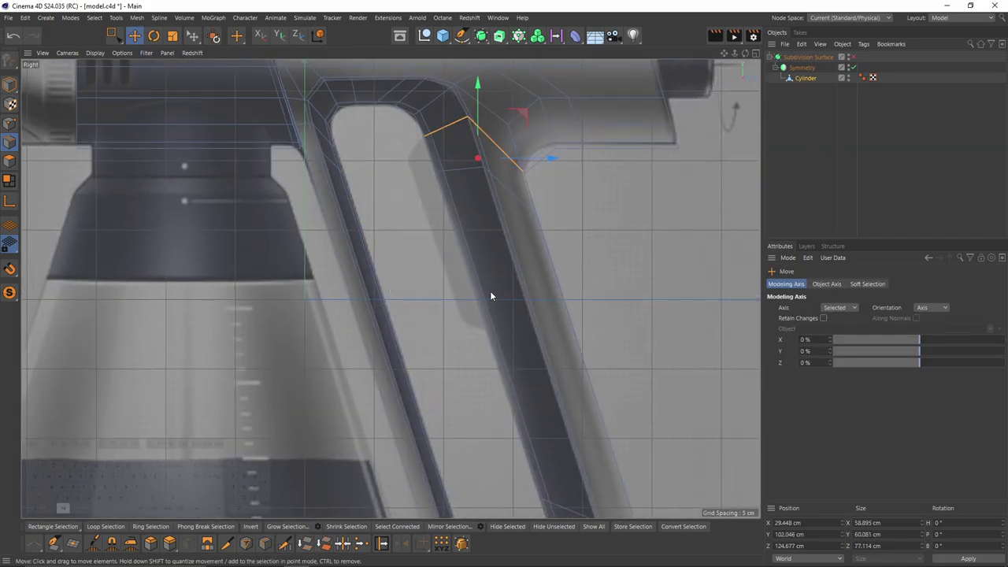
{"action": "key", "text": "k"}
{"action": "key", "text": "l"}
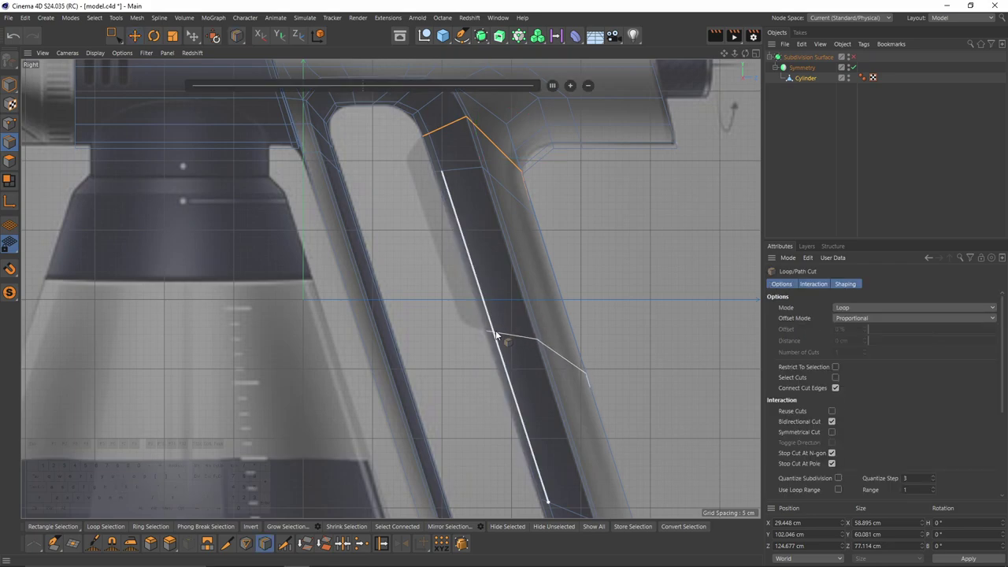
{"action": "left_click", "coordinate": [495, 332]}
{"action": "key", "text": "e"}
- Select the two polygons on the rear bar's inner wall above the new cut, in the perspective view
{"action": "middle_click", "coordinate": [497, 349]}
{"action": "middle_click", "coordinate": [244, 170]}
{"action": "left_click_drag", "start_coordinate": [243, 169], "coordinate": [198, 229], "text": "alt"}
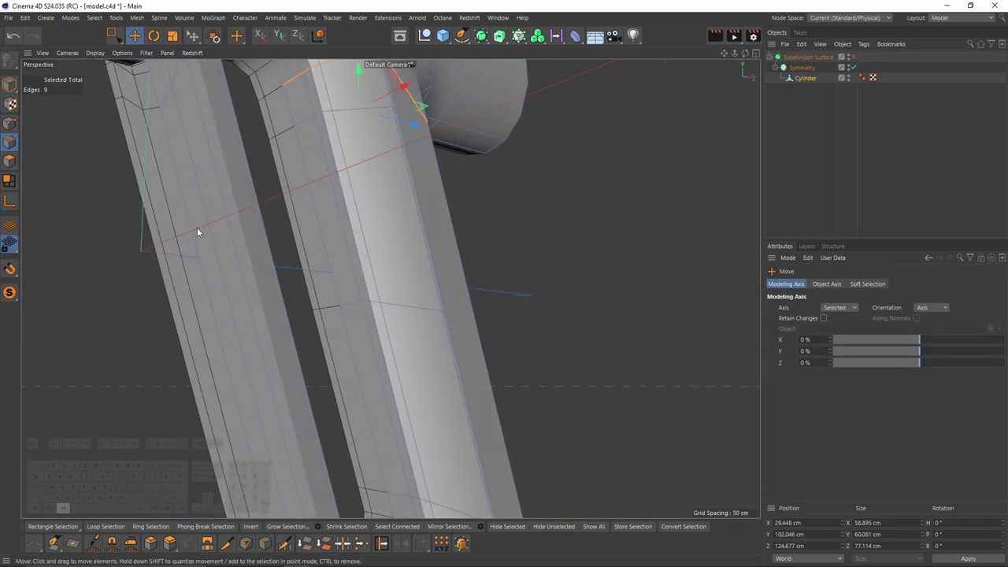
{"action": "left_click", "coordinate": [11, 162]}
{"action": "left_click", "coordinate": [335, 228]}
{"action": "left_click", "coordinate": [304, 100], "text": "shift"}
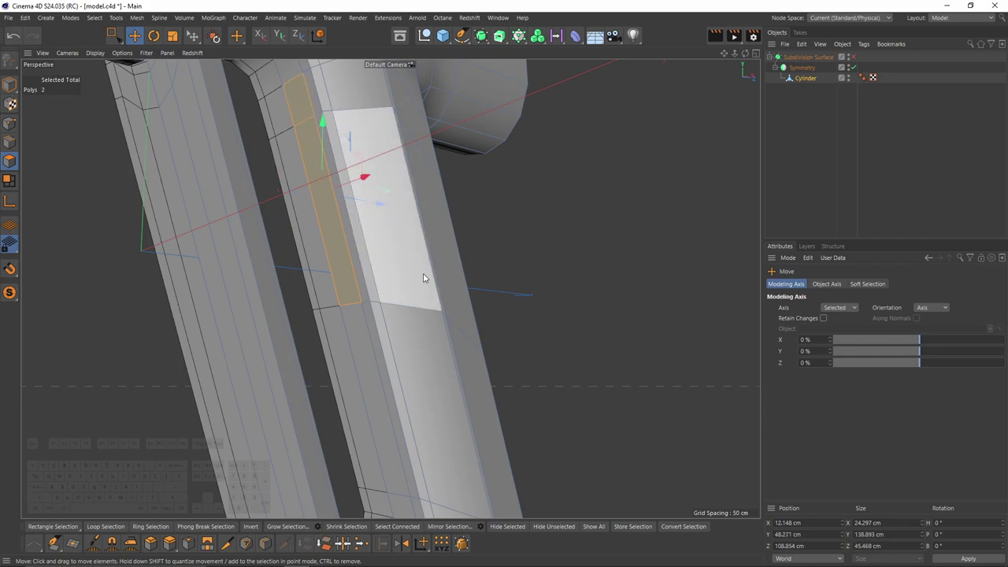
{"action": "middle_click", "coordinate": [425, 279]}
{"action": "middle_click", "coordinate": [292, 369]}
{"action": "left_click_drag", "start_coordinate": [502, 188], "coordinate": [496, 190]}
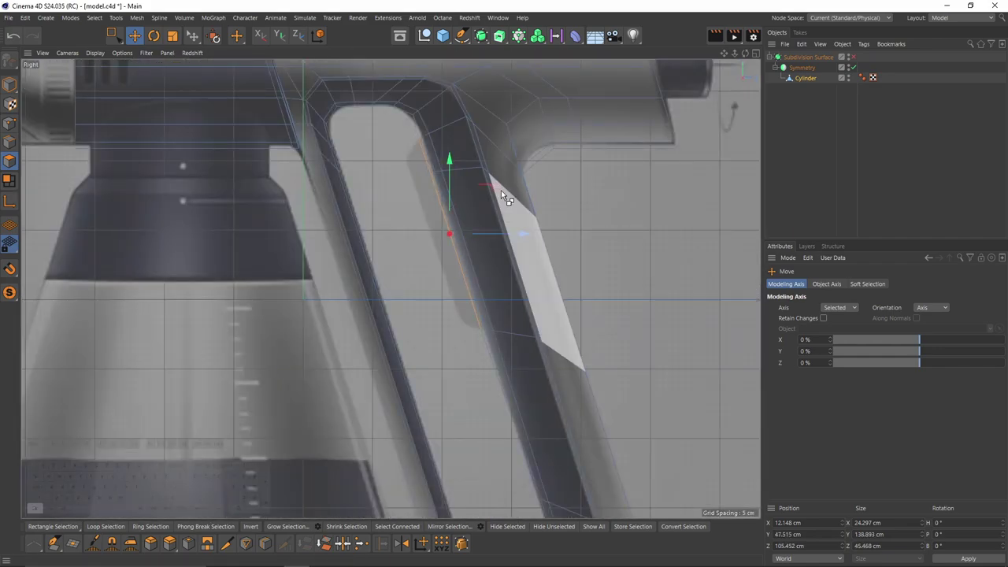
{"action": "key", "text": "ctrl+z"}
{"action": "middle_click", "coordinate": [203, 139]}
{"action": "middle_click", "coordinate": [201, 135]}
- Extrude the two selected polygons by about -17.9 cm into the rear bar to form the trigger recess
{"action": "left_click_drag", "start_coordinate": [389, 288], "coordinate": [349, 302], "text": "alt"}
{"action": "key", "text": "d"}
{"action": "left_click_drag", "start_coordinate": [421, 301], "coordinate": [465, 339], "text": "alt"}
{"action": "key", "text": "ctrl+z"}
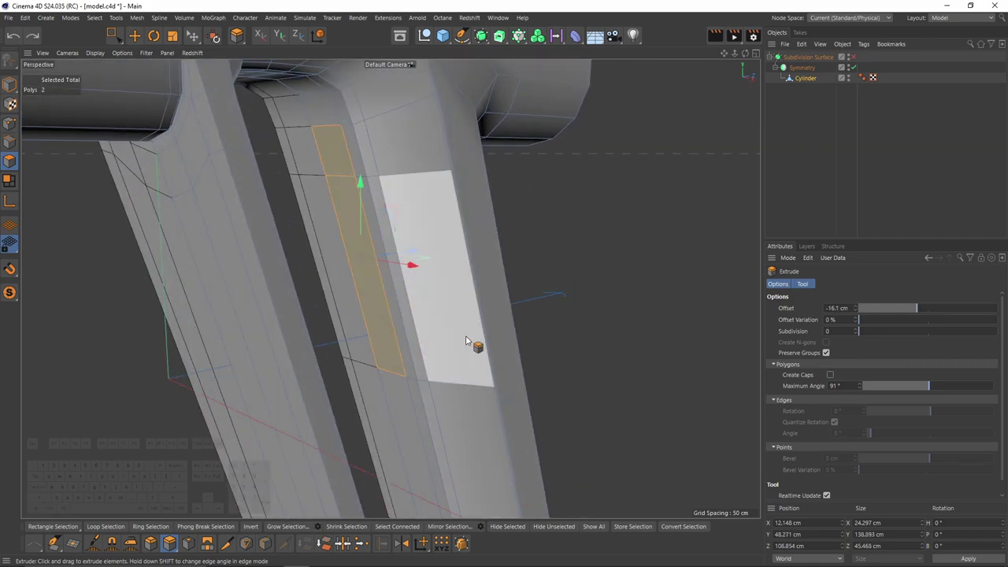
{"action": "left_click_drag", "start_coordinate": [410, 304], "coordinate": [332, 304]}
{"action": "left_click_drag", "start_coordinate": [406, 282], "coordinate": [436, 281], "text": "alt"}
{"action": "key", "text": "q"}
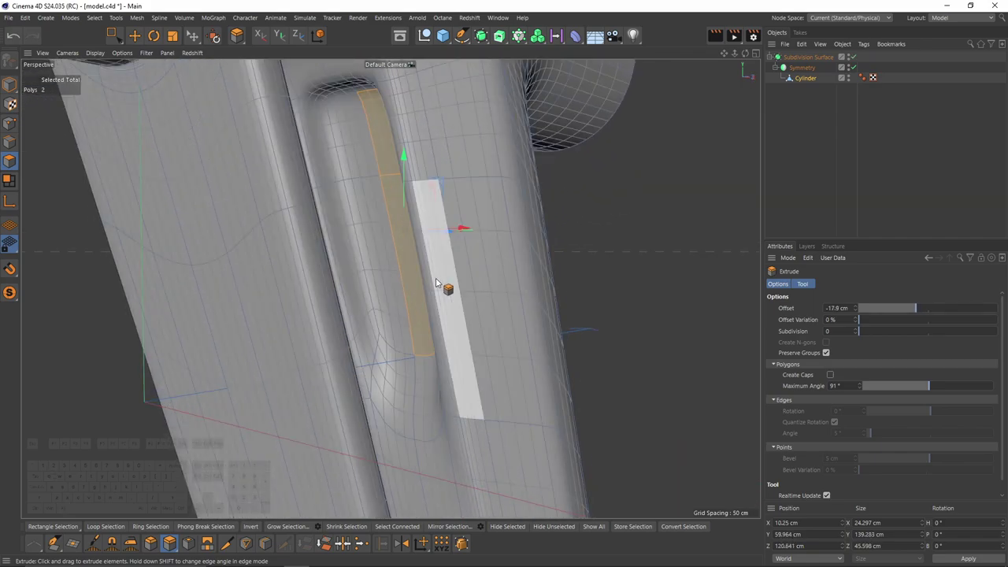
- Cut supporting edge loops across the rear bar close to the trigger recess's lower end and check the smoothed result
{"action": "key", "text": "k"}
{"action": "key", "text": "l"}
{"action": "key", "text": "q"}
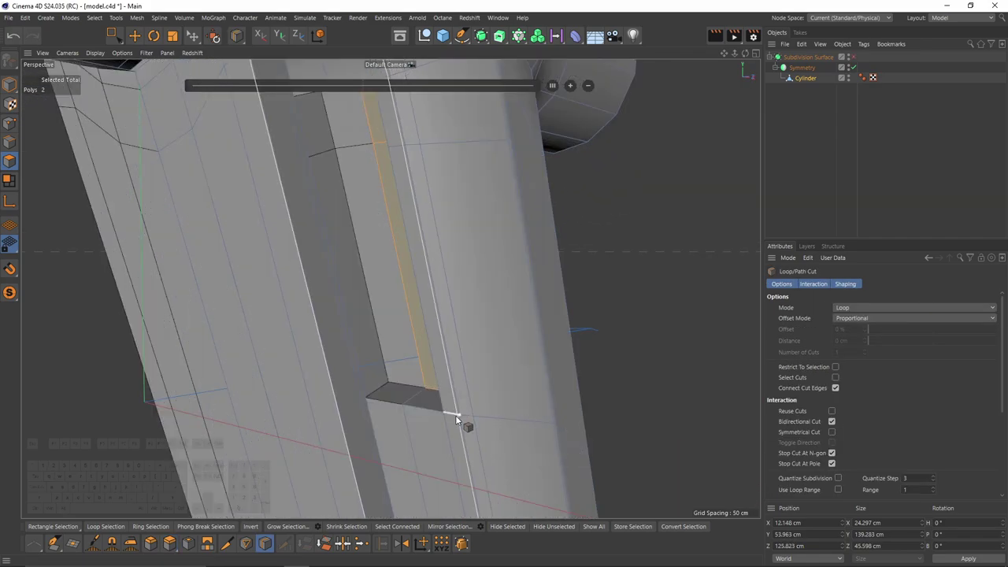
{"action": "key", "text": "q"}
{"action": "left_click", "coordinate": [452, 428]}
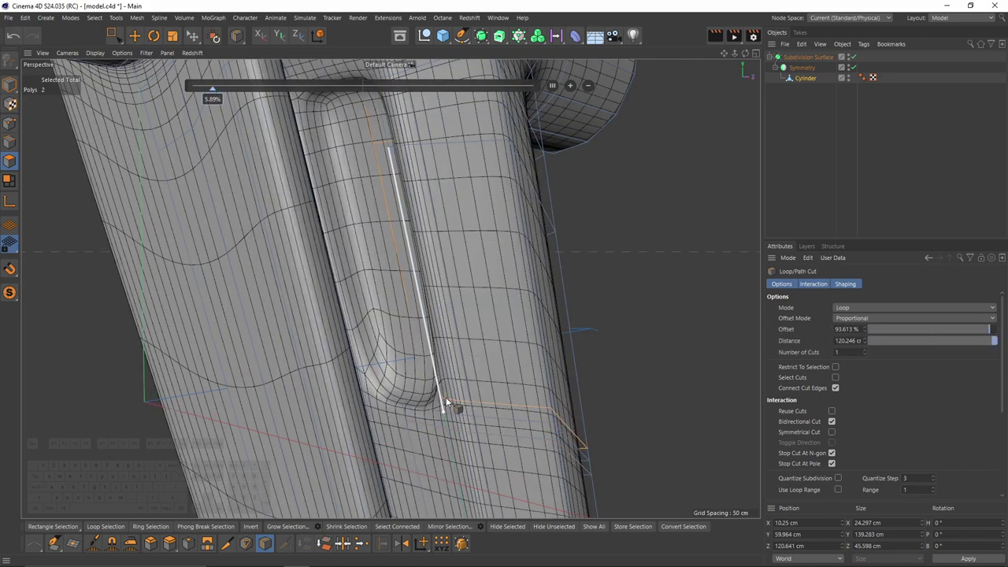
{"action": "key", "text": "q"}
{"action": "middle_click_drag", "start_coordinate": [467, 284], "coordinate": [501, 370], "text": "alt"}
{"action": "left_click_drag", "start_coordinate": [501, 370], "coordinate": [469, 304], "text": "alt"}
{"action": "key", "text": "q"}
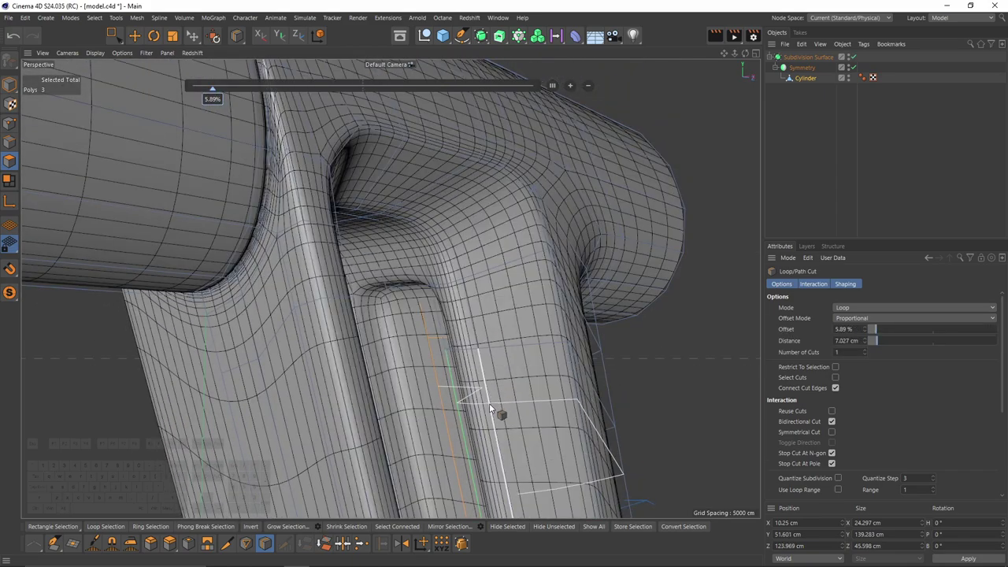
{"action": "key", "text": "q"}
{"action": "left_click_drag", "start_coordinate": [406, 288], "coordinate": [446, 295], "text": "alt"}
{"action": "left_click_drag", "start_coordinate": [422, 260], "coordinate": [460, 271], "text": "alt"}
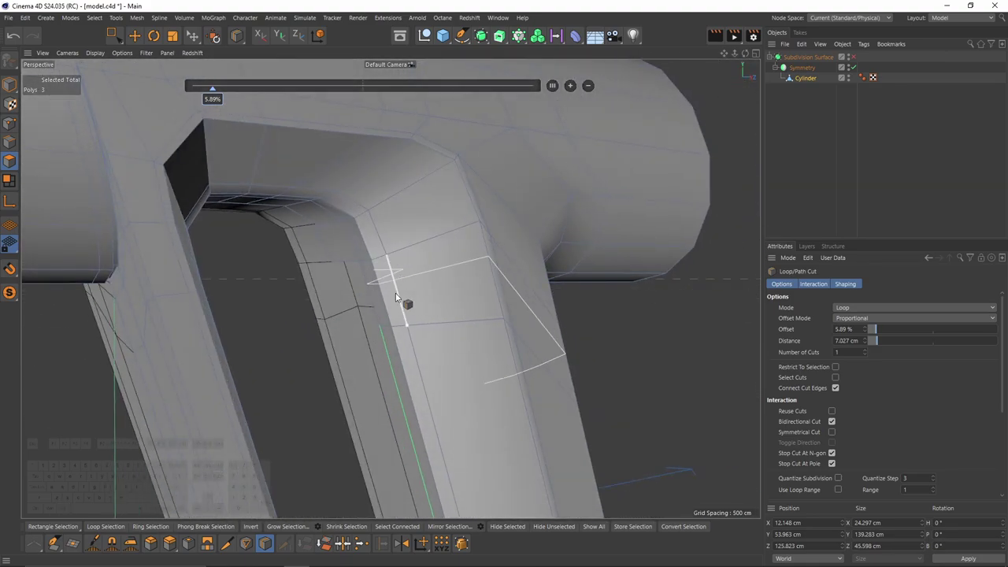
- Select the edge loop crossing the rear bar below the recess's upper end and reduce it to five edges beside the recess
{"action": "key", "text": "e"}
{"action": "scroll", "coordinate": [388, 333], "scroll_direction": "up", "scroll_amount": 2}
{"action": "left_click", "coordinate": [4, 149]}
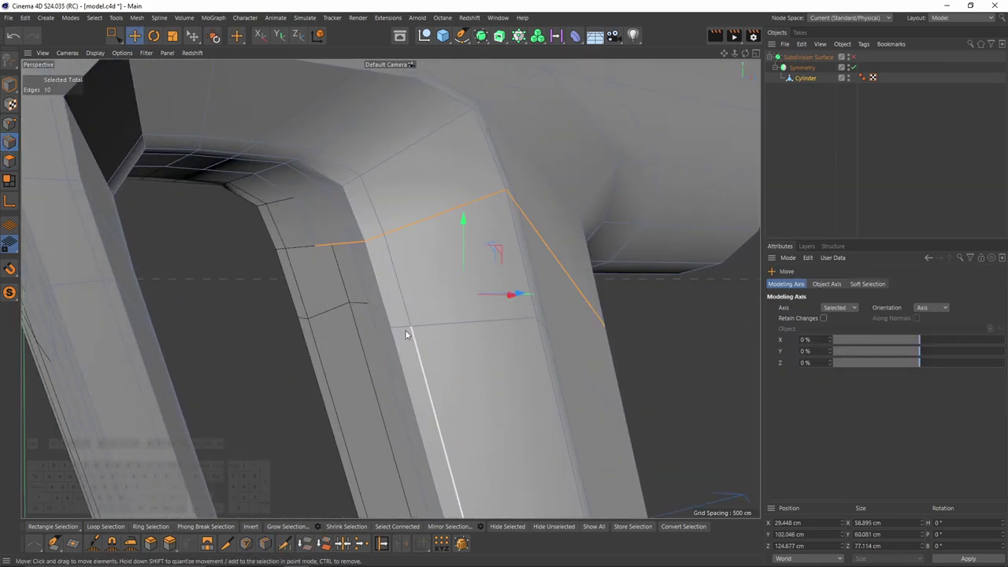
{"action": "double_click", "coordinate": [410, 329]}
{"action": "right_click_drag", "start_coordinate": [429, 334], "coordinate": [375, 306], "text": "alt"}
{"action": "key", "text": "space"}
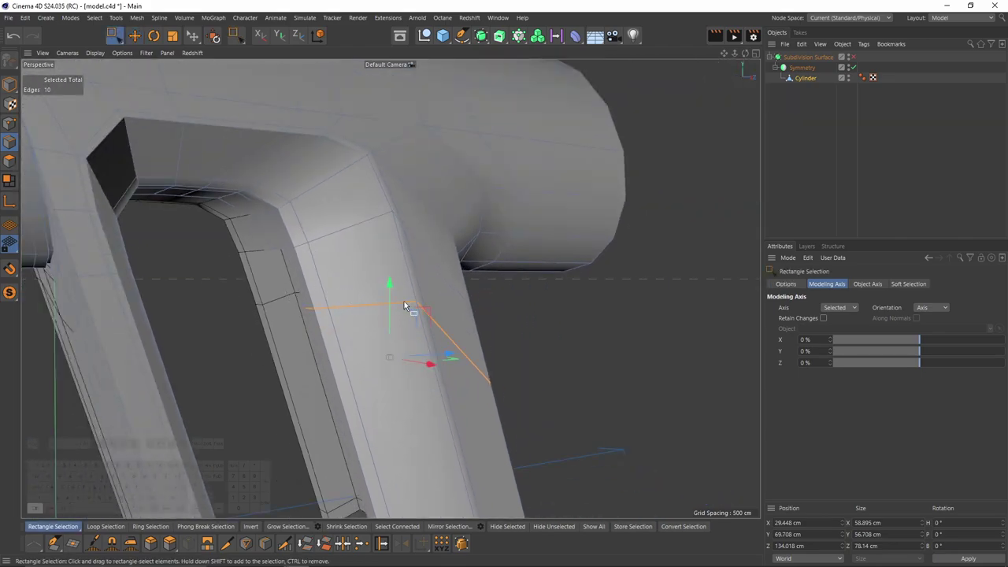
{"action": "left_click_drag", "start_coordinate": [405, 305], "coordinate": [346, 296], "text": "alt"}
{"action": "left_click_drag", "start_coordinate": [383, 266], "coordinate": [522, 392], "text": "ctrl"}
{"action": "middle_click_drag", "start_coordinate": [504, 378], "coordinate": [428, 313], "text": "alt"}
{"action": "left_click_drag", "start_coordinate": [427, 312], "coordinate": [370, 304], "text": "alt"}
{"action": "left_click_drag", "start_coordinate": [528, 392], "coordinate": [331, 206], "text": "ctrl"}
{"action": "left_click_drag", "start_coordinate": [331, 206], "coordinate": [392, 253], "text": "alt"}
{"action": "key", "text": "space"}
{"action": "left_click", "coordinate": [390, 295], "text": "ctrl"}
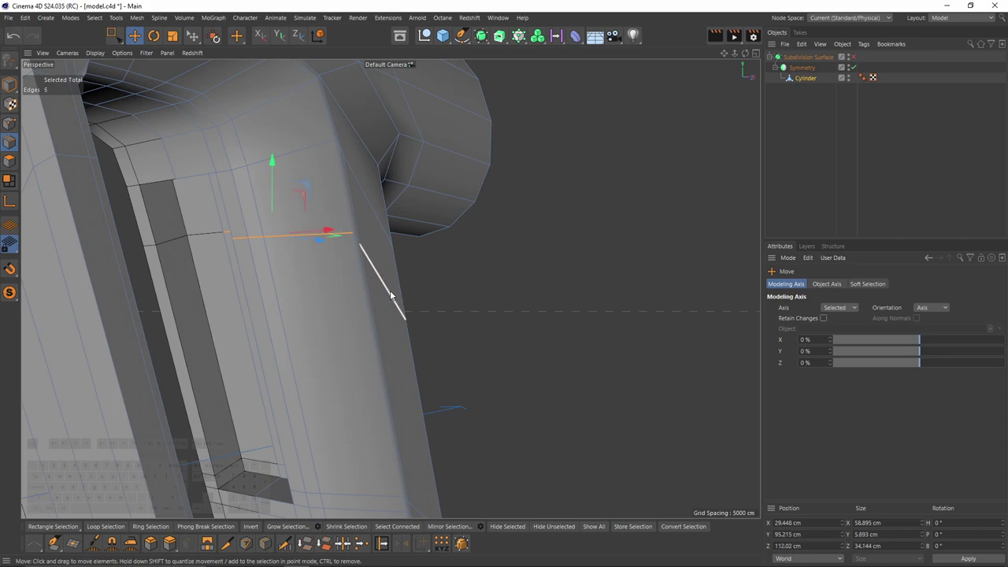
- Deselect one more edge and slide the remaining four about 16 cm toward the trigger recess's upper end
{"action": "key", "text": "o"}
{"action": "scroll", "coordinate": [283, 235], "scroll_direction": "up", "scroll_amount": 2}
{"action": "left_click_drag", "start_coordinate": [282, 235], "coordinate": [267, 239], "text": "alt"}
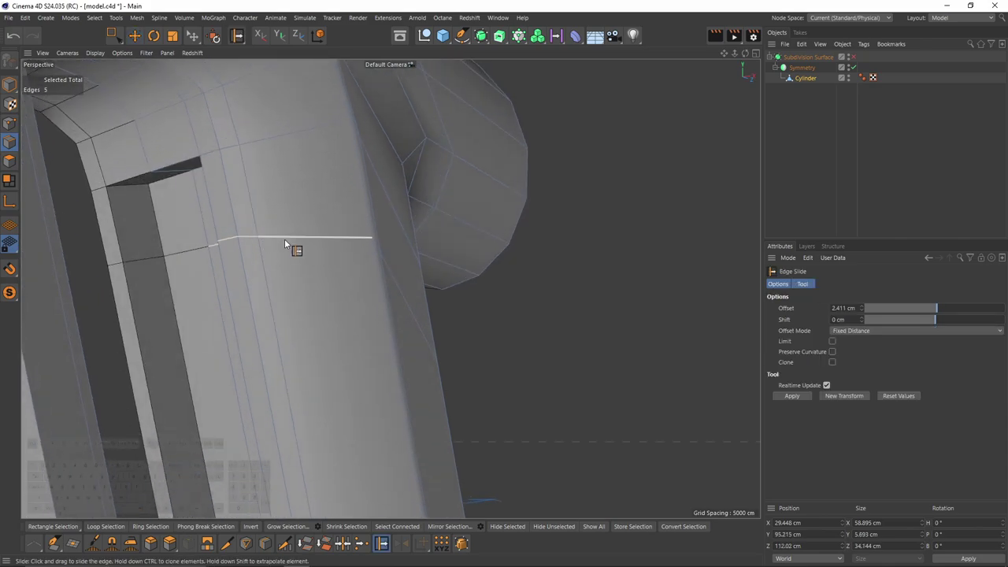
{"action": "key", "text": "e"}
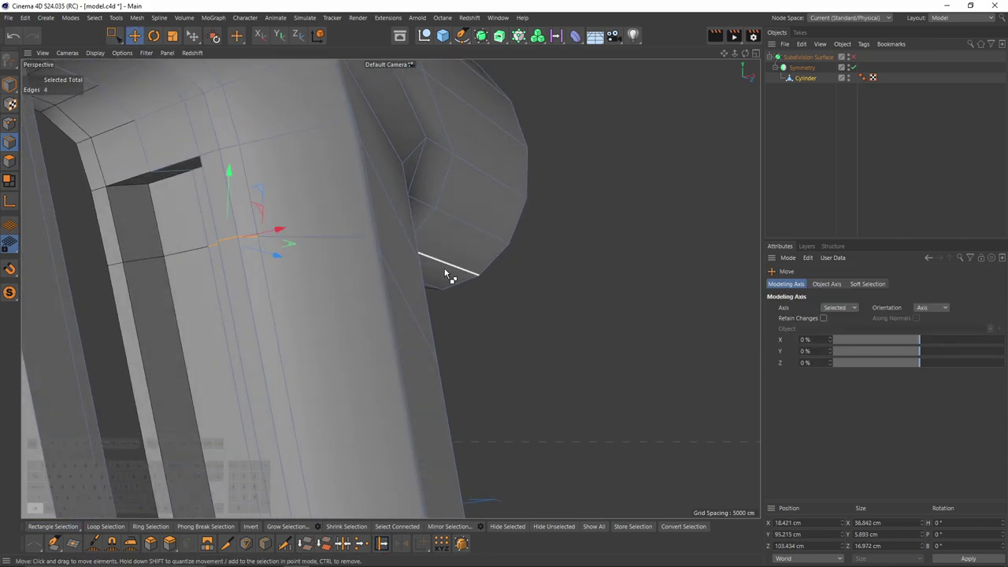
{"action": "key", "text": "m"}
{"action": "key", "text": "o"}
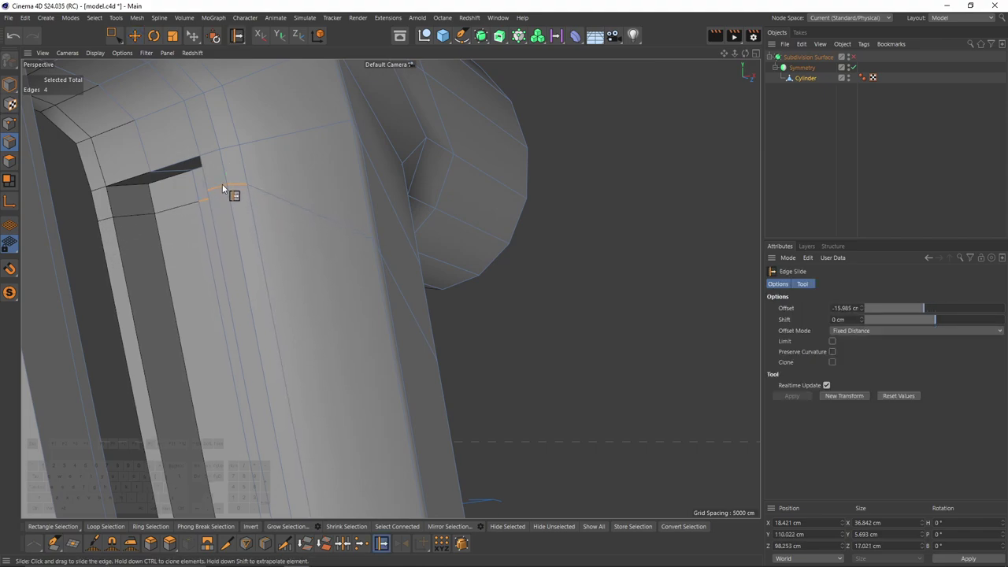
{"action": "key", "text": "q"}
{"action": "left_click_drag", "start_coordinate": [223, 189], "coordinate": [339, 173]}
{"action": "key", "text": "q"}
- Select the trigger recess's rim edges and clone them outward with an Edge Slide offset of about 2.3 cm
{"action": "key", "text": "k"}
{"action": "key", "text": "l"}
{"action": "key", "text": "e"}
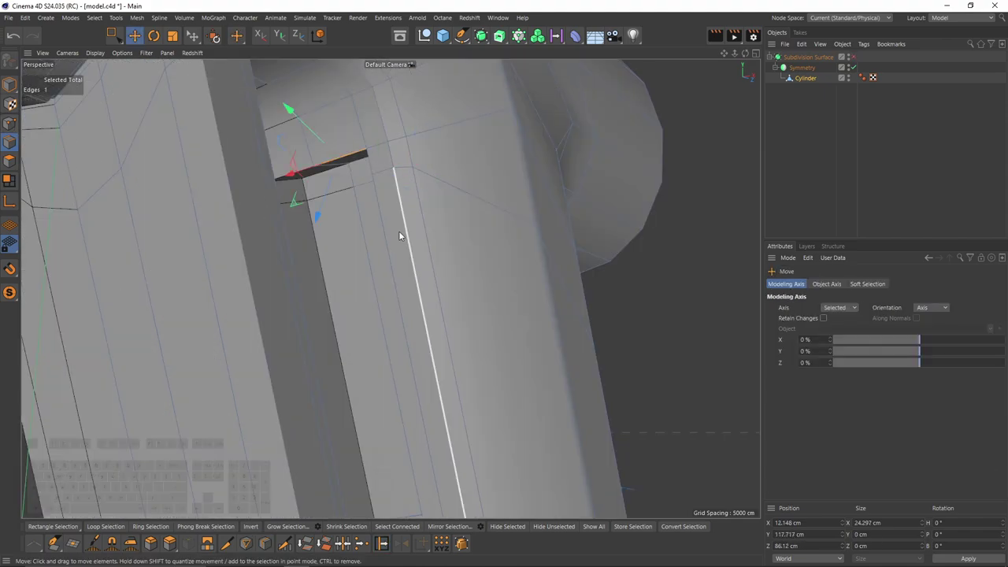
{"action": "double_click", "coordinate": [396, 244], "text": "shift"}
{"action": "middle_click_drag", "start_coordinate": [391, 288], "coordinate": [441, 211], "text": "alt"}
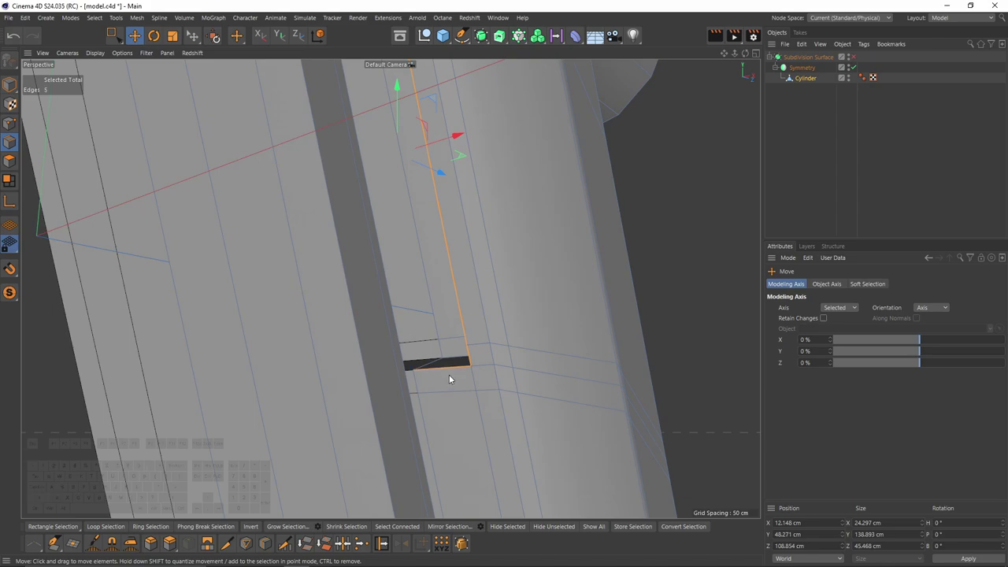
{"action": "key", "text": "m"}
{"action": "key", "text": "o"}
{"action": "scroll", "coordinate": [470, 359], "scroll_direction": "up", "scroll_amount": 3}
{"action": "left_click_drag", "start_coordinate": [467, 337], "coordinate": [479, 367], "text": "ctrl"}
{"action": "key", "text": "ctrl+z"}
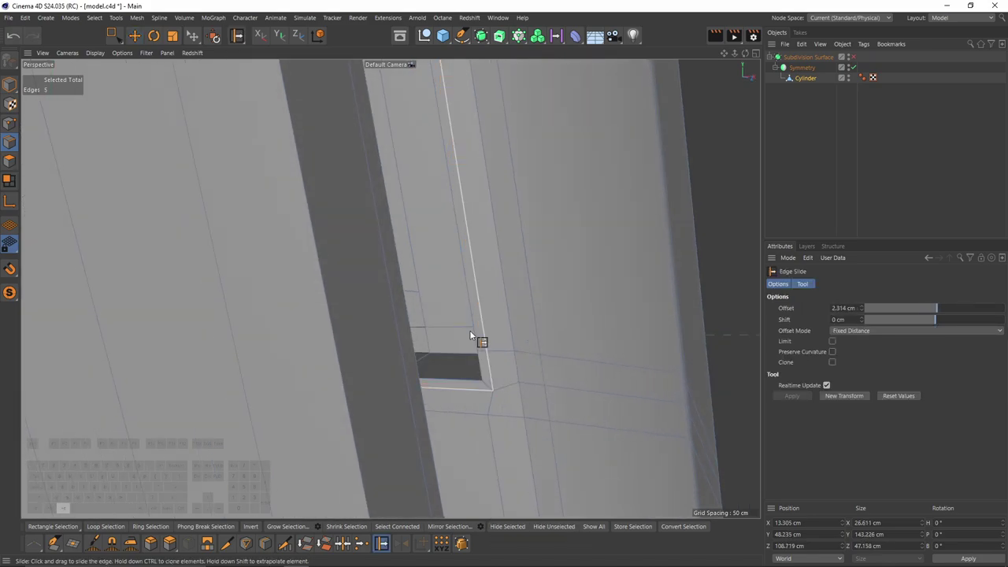
- Add a lengthwise loop cut along the rear bar close to the recess's lower corner
{"action": "scroll", "coordinate": [470, 332], "scroll_direction": "down", "scroll_amount": 4}
{"action": "key", "text": "q"}
{"action": "mouse_move", "coordinate": [470, 331]}
{"action": "left_mouse_down", "text": "alt"}
{"action": "mouse_move", "coordinate": [527, 332]}
{"action": "mouse_move", "coordinate": [455, 319]}
{"action": "left_mouse_up", "text": "alt"}
{"action": "key", "text": "k"}
{"action": "key", "text": "l"}
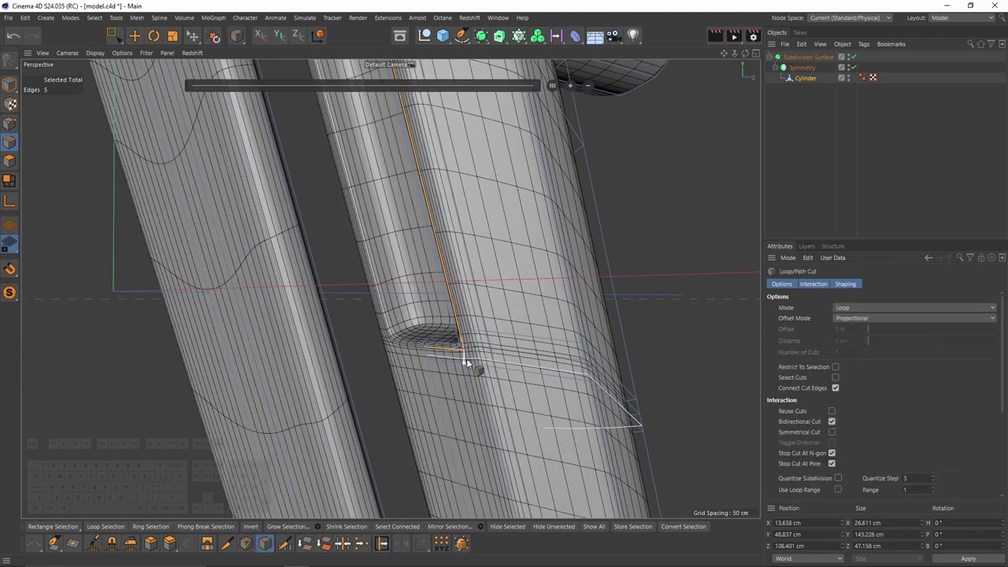
{"action": "left_click_drag", "start_coordinate": [464, 358], "coordinate": [454, 361], "text": "alt"}
{"action": "key", "text": "q"}
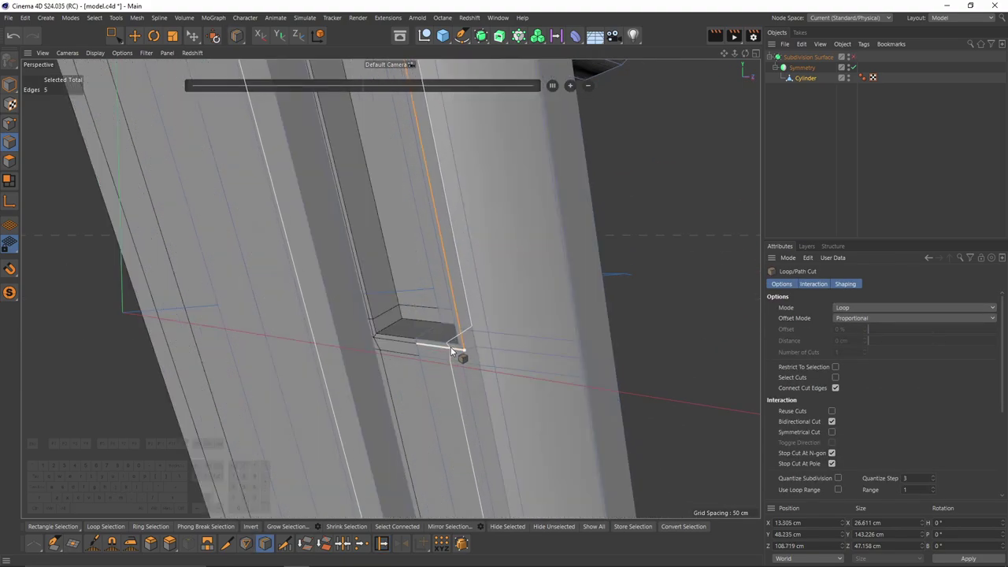
{"action": "left_click", "coordinate": [449, 346]}
{"action": "key", "text": "q"}
- Clear the object selection and display the model in smooth shading without lines to inspect the trigger recess
{"action": "left_click", "coordinate": [623, 197]}
{"action": "scroll", "coordinate": [566, 264], "scroll_direction": "down", "scroll_amount": 4}
{"action": "left_click_drag", "start_coordinate": [539, 291], "coordinate": [503, 275], "text": "alt"}
{"action": "key", "text": "n"}
{"action": "key", "text": "a"}
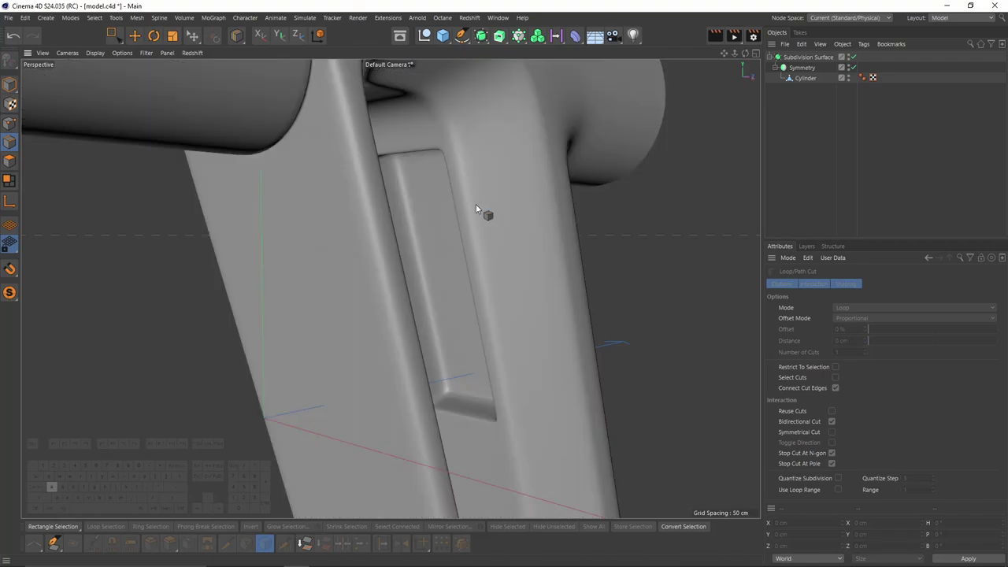
- Turn subdivision smoothing off and undo the most recent changes around the trigger recess
{"action": "left_click_drag", "start_coordinate": [451, 170], "coordinate": [466, 151], "text": "alt"}
{"action": "key", "text": "ctrl+z"}
{"action": "key", "text": "q"}
{"action": "left_click_drag", "start_coordinate": [487, 190], "coordinate": [386, 175], "text": "alt"}
{"action": "scroll", "coordinate": [431, 142], "scroll_direction": "up", "scroll_amount": 4}
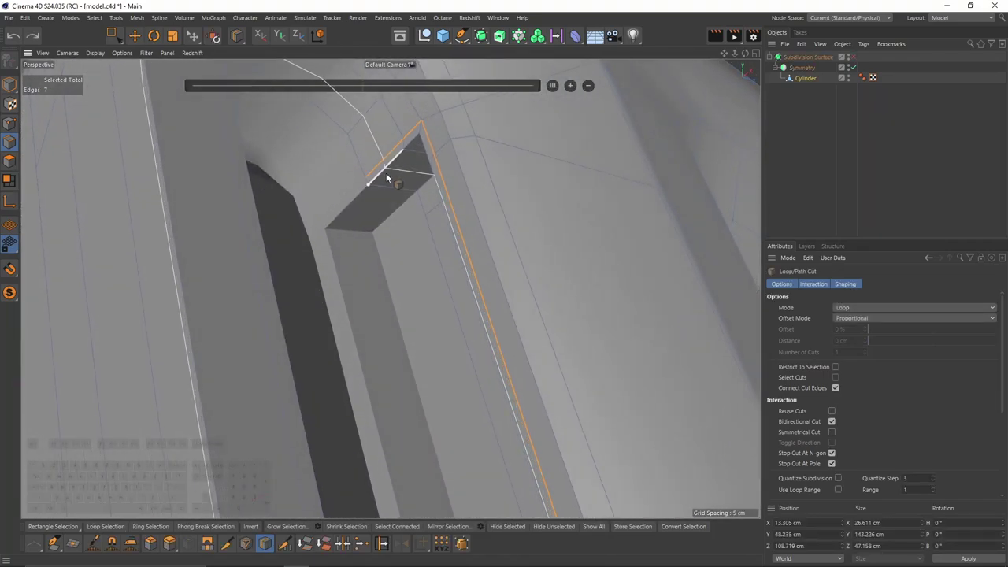
{"action": "key", "text": "q"}
{"action": "left_click_drag", "start_coordinate": [469, 144], "coordinate": [449, 226], "text": "alt"}
{"action": "scroll", "coordinate": [449, 226], "scroll_direction": "down", "scroll_amount": 4}
{"action": "key", "text": "ctrl+z"}
{"action": "key", "text": "ctrl+z"}
- Split the six floor polygons of the trigger recess into a new object and group both meshes in a null under Symmetry
{"action": "scroll", "coordinate": [449, 251], "scroll_direction": "up", "scroll_amount": 2}
{"action": "left_click", "coordinate": [4, 165]}
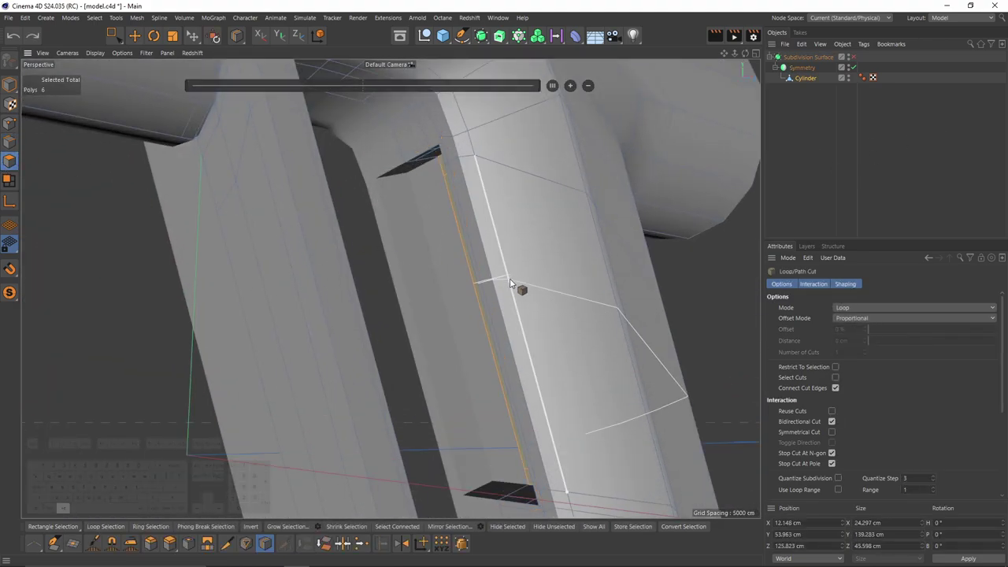
{"action": "mouse_move", "coordinate": [511, 279]}
{"action": "left_mouse_down", "text": "alt"}
{"action": "mouse_move", "coordinate": [533, 264]}
{"action": "mouse_move", "coordinate": [499, 281]}
{"action": "left_mouse_up", "text": "alt"}
{"action": "right_click", "coordinate": [499, 281]}
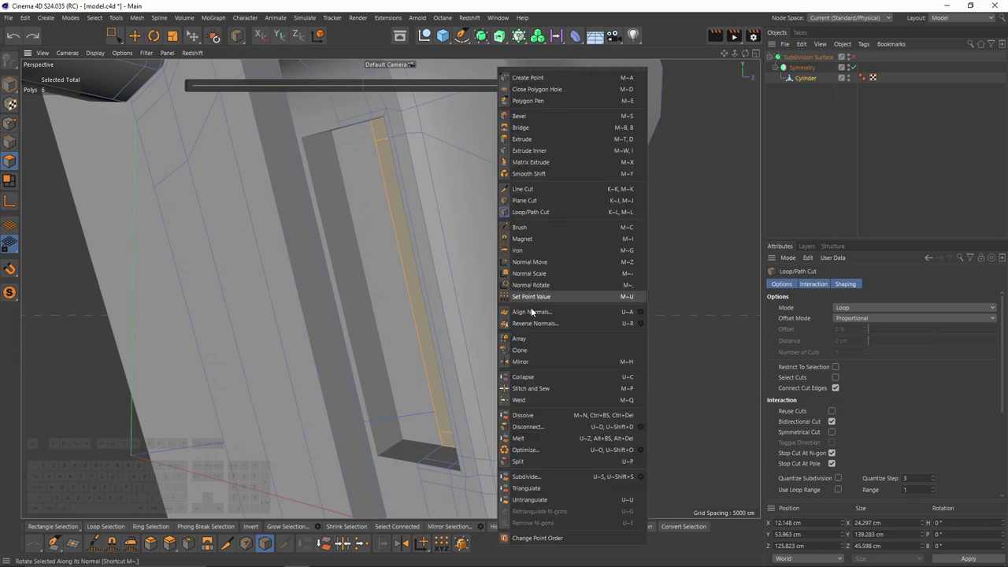
{"action": "left_click", "coordinate": [533, 462]}
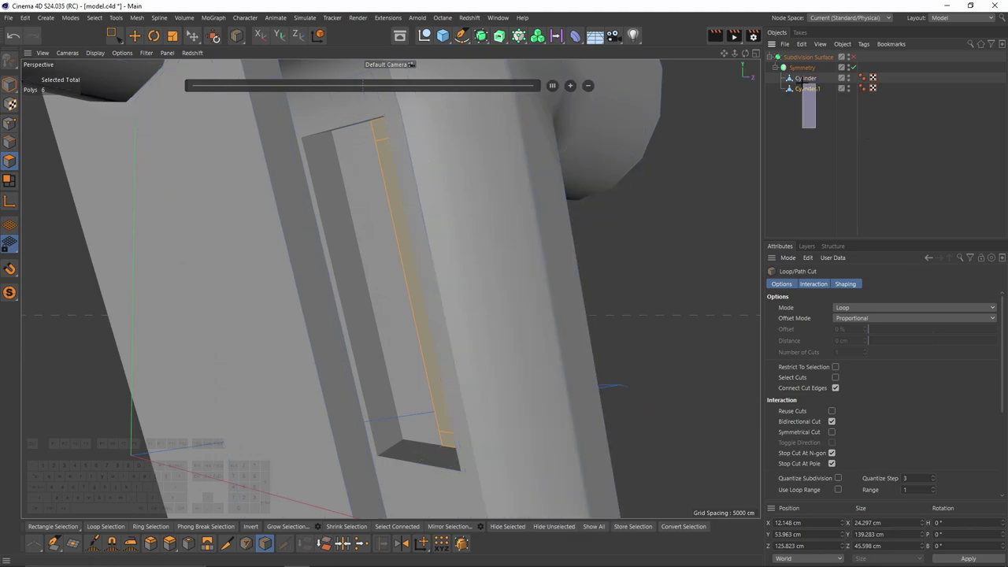
{"action": "left_click_drag", "start_coordinate": [802, 83], "coordinate": [793, 89]}
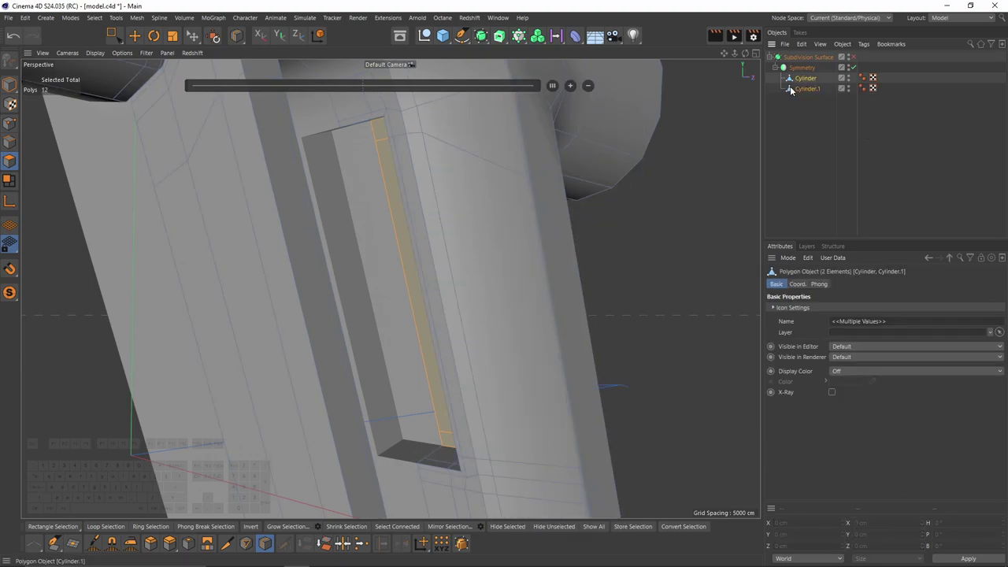
{"action": "key", "text": "alt+g"}
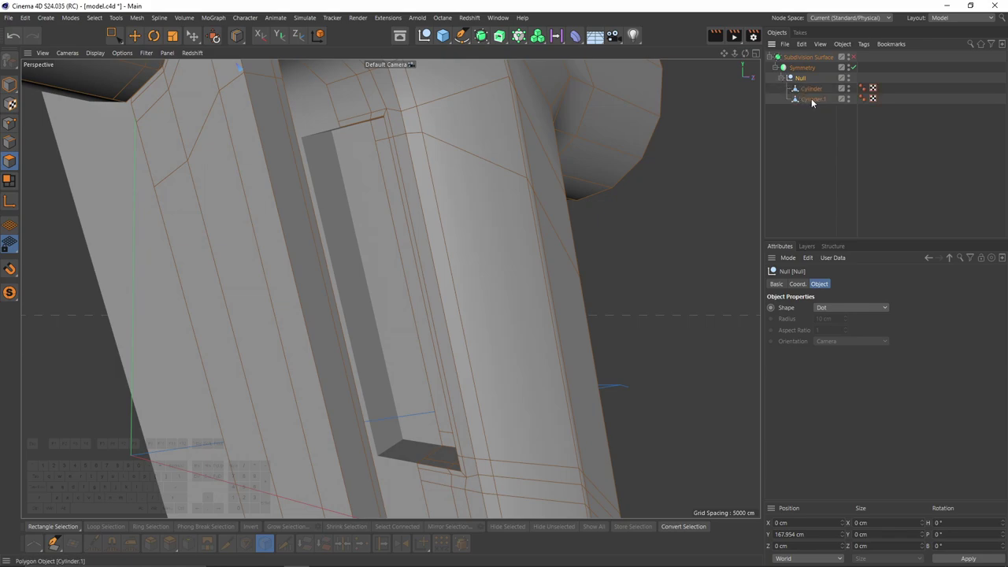
- Extrude the split-off recess polygons about 15.2 cm out of the handle to form the trigger block
{"action": "left_click", "coordinate": [811, 100]}
{"action": "key", "text": "d"}
{"action": "left_click_drag", "start_coordinate": [439, 295], "coordinate": [416, 302], "text": "alt"}
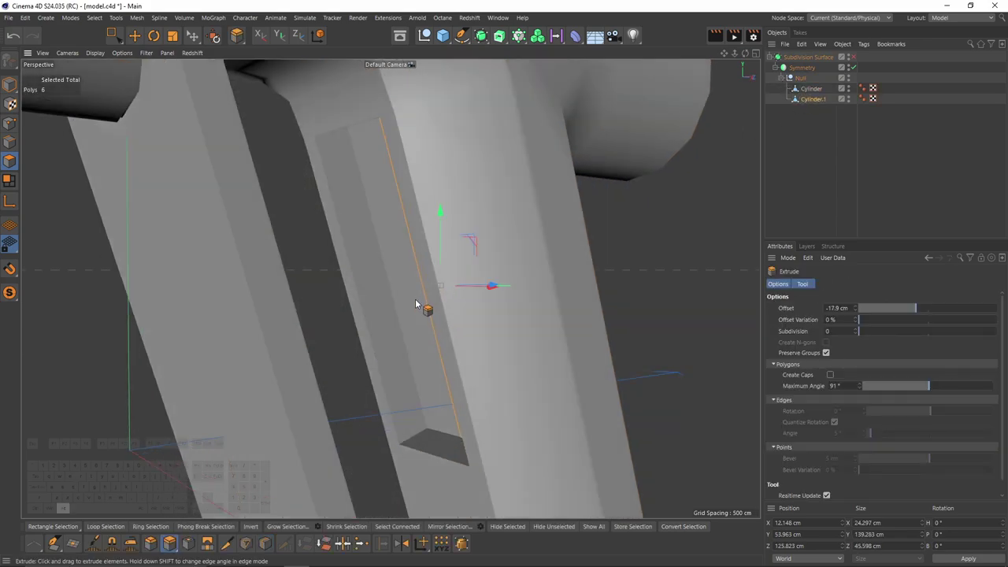
{"action": "key", "text": "F3"}
{"action": "left_click_drag", "start_coordinate": [482, 305], "coordinate": [549, 299]}
{"action": "scroll", "coordinate": [454, 281], "scroll_direction": "up", "scroll_amount": 2}
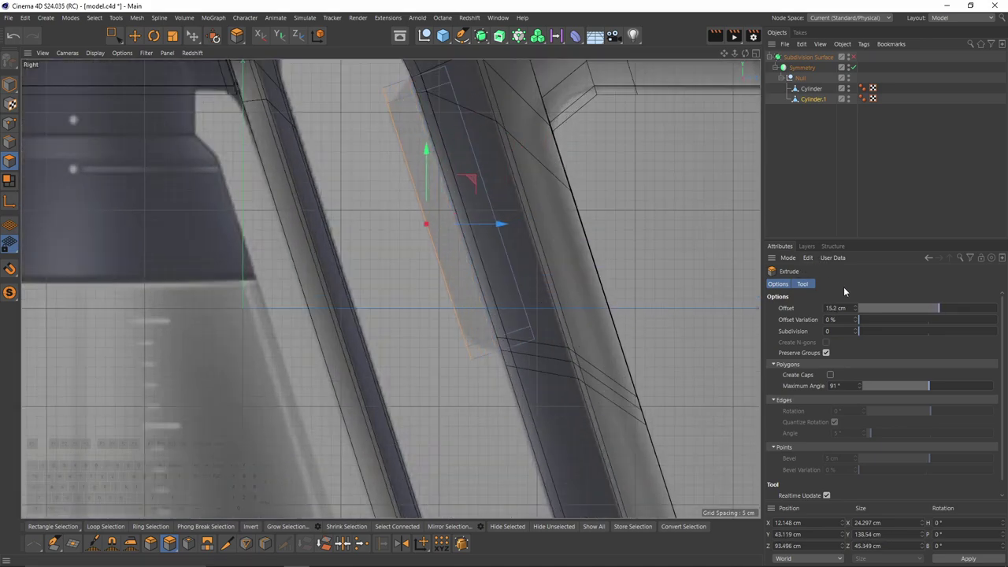
- Set the modeling axis orientation to Normal and scale the trigger's front face along its length to about 111 cm in Y
{"action": "key", "text": "e"}
{"action": "left_click", "coordinate": [930, 307]}
{"action": "left_click", "coordinate": [927, 376]}
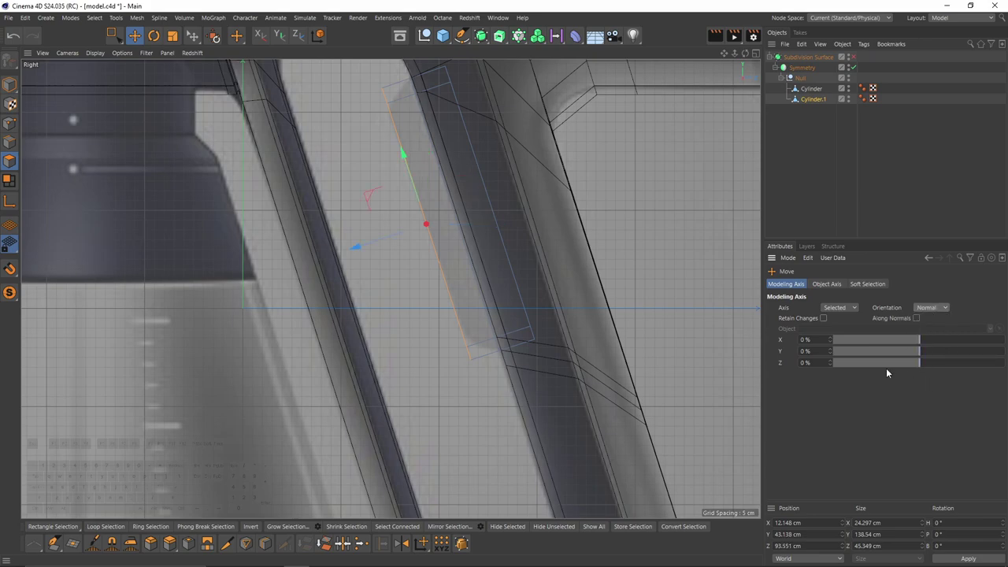
{"action": "key", "text": "t"}
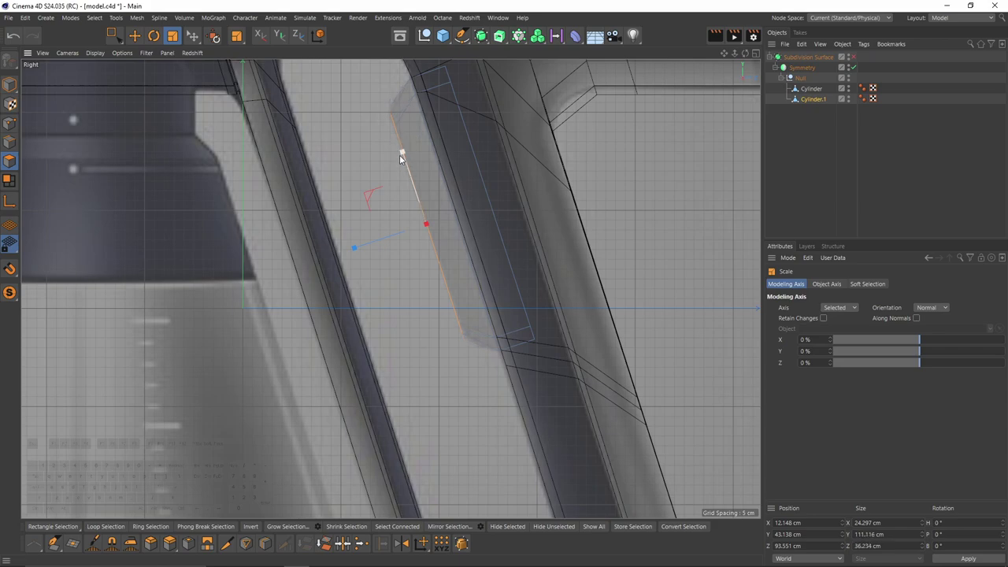
{"action": "middle_click", "coordinate": [399, 158]}
{"action": "middle_click", "coordinate": [230, 189]}
- Add supporting loop cuts near the trigger block's front and rear edges, with offsets of about 15 %
{"action": "left_click_drag", "start_coordinate": [330, 224], "coordinate": [374, 242], "text": "alt"}
{"action": "key", "text": "k"}
{"action": "key", "text": "l"}
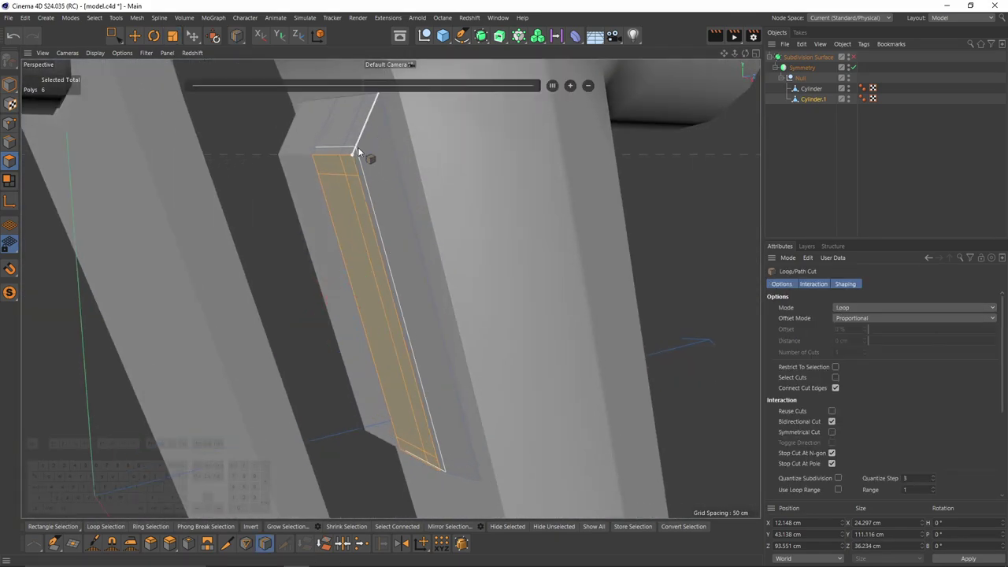
{"action": "left_click", "coordinate": [358, 143]}
{"action": "left_click", "coordinate": [374, 101]}
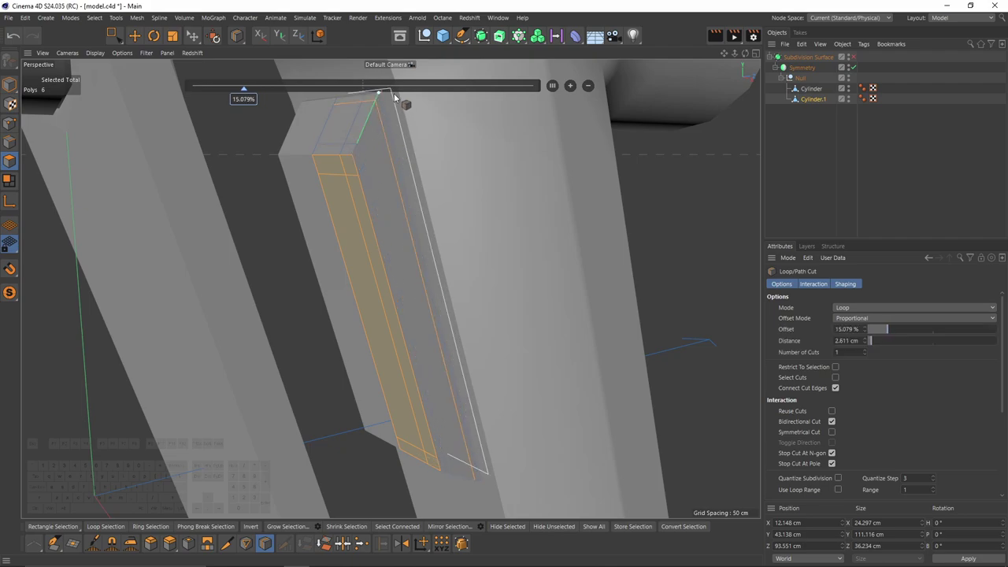
{"action": "middle_click_drag", "start_coordinate": [395, 95], "coordinate": [378, 126], "text": "alt"}
{"action": "key", "text": "n"}
{"action": "key", "text": "g"}
{"action": "scroll", "coordinate": [371, 116], "scroll_direction": "up", "scroll_amount": 1}
{"action": "left_click", "coordinate": [373, 124]}
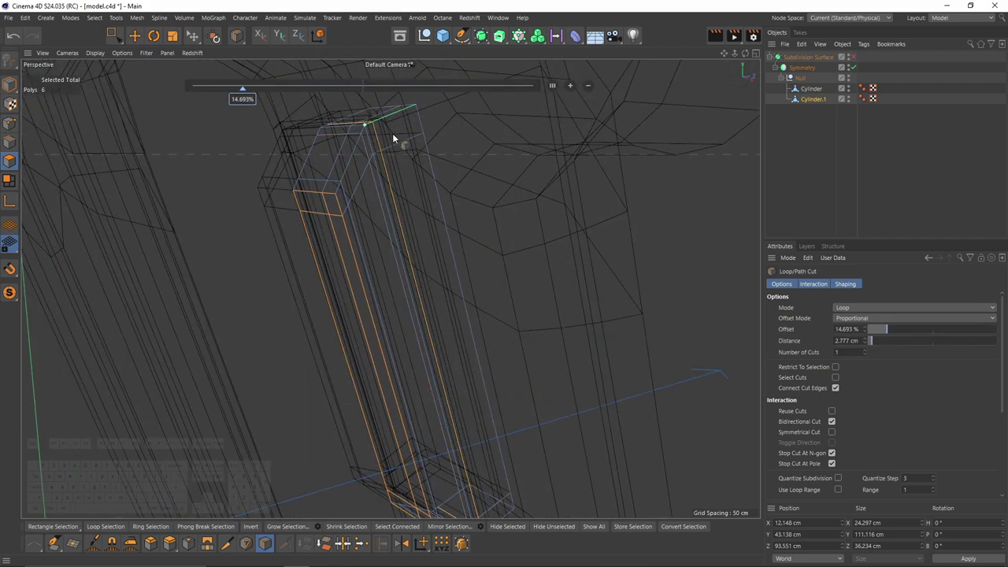
- Preview the trigger with subdivision smoothing in shaded display without lines and examine its fit in the handle from several angles
{"action": "key", "text": "q"}
{"action": "left_click", "coordinate": [879, 153]}
{"action": "key", "text": "n"}
{"action": "key", "text": "a"}
{"action": "scroll", "coordinate": [443, 238], "scroll_direction": "down", "scroll_amount": 3}
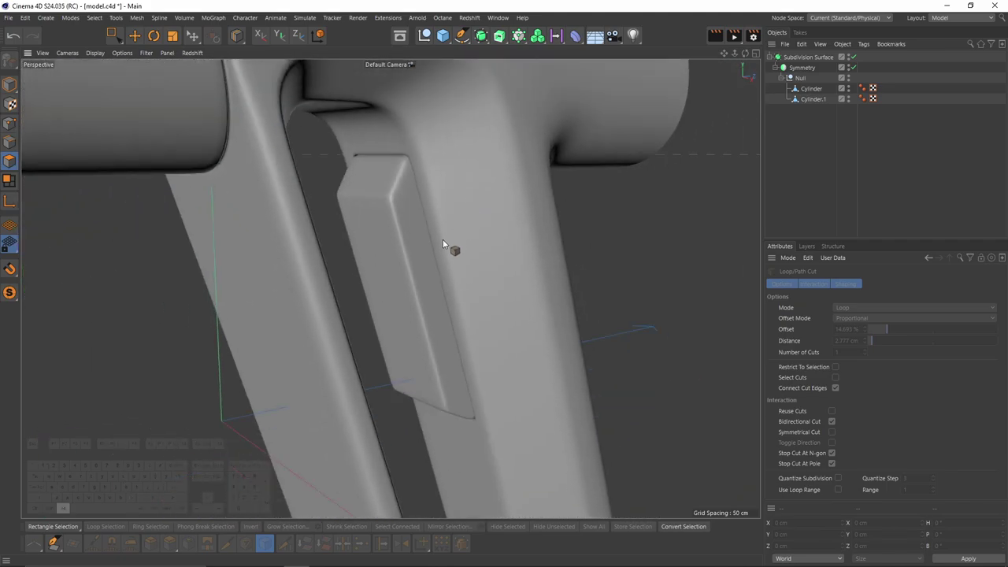
{"action": "mouse_move", "coordinate": [439, 238]}
{"action": "left_mouse_down", "text": "alt"}
{"action": "mouse_move", "coordinate": [450, 198]}
{"action": "mouse_move", "coordinate": [425, 228]}
{"action": "mouse_move", "coordinate": [339, 224]}
{"action": "mouse_move", "coordinate": [305, 284]}
{"action": "left_mouse_up", "text": "alt"}
{"action": "scroll", "coordinate": [404, 214], "scroll_direction": "down", "scroll_amount": 3}
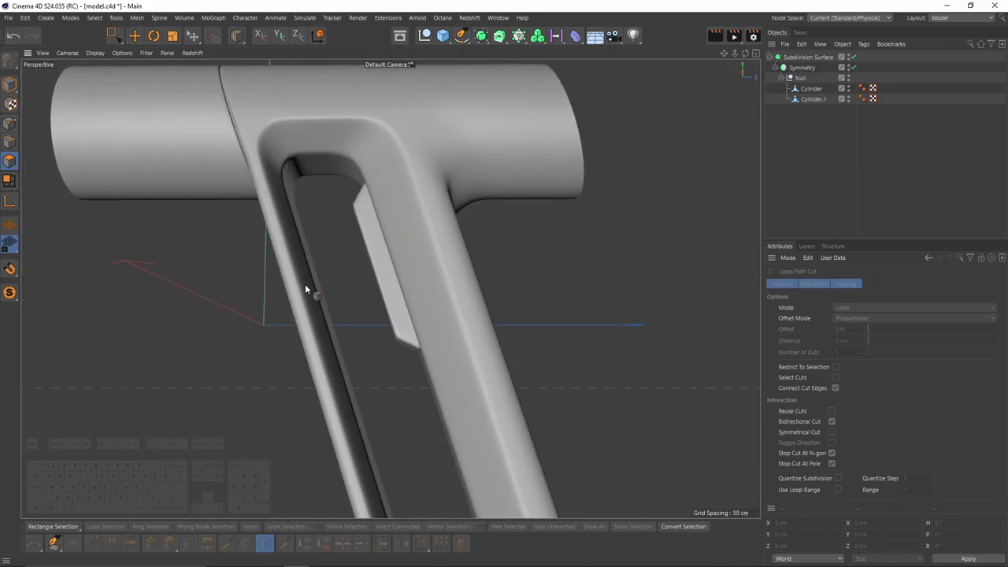
{"action": "middle_click", "coordinate": [304, 285]}
{"action": "middle_click", "coordinate": [294, 382]}
- Undo back to the unsmoothed trigger selection and compare the whole gun with the reference image in the side view
{"action": "key", "text": "ctrl+z"}
{"action": "key", "text": "ctrl+z"}
{"action": "key", "text": "ctrl+z"}
{"action": "middle_click", "coordinate": [232, 213]}
{"action": "middle_click", "coordinate": [252, 210]}
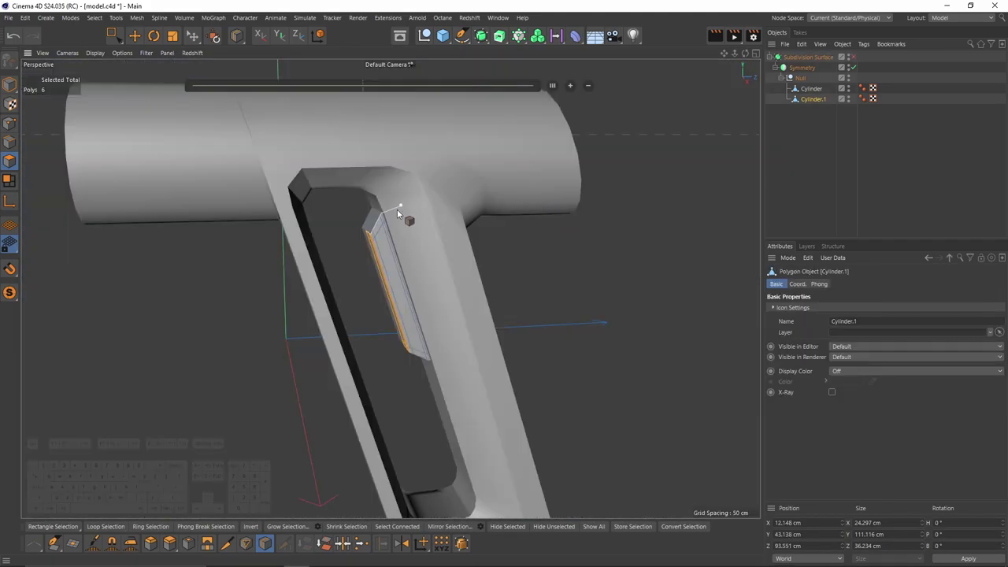
{"action": "middle_click", "coordinate": [394, 211]}
{"action": "middle_click", "coordinate": [168, 349]}
{"action": "scroll", "coordinate": [323, 243], "scroll_direction": "down", "scroll_amount": 5}
{"action": "middle_click_drag", "start_coordinate": [261, 202], "coordinate": [314, 196], "text": "alt"}
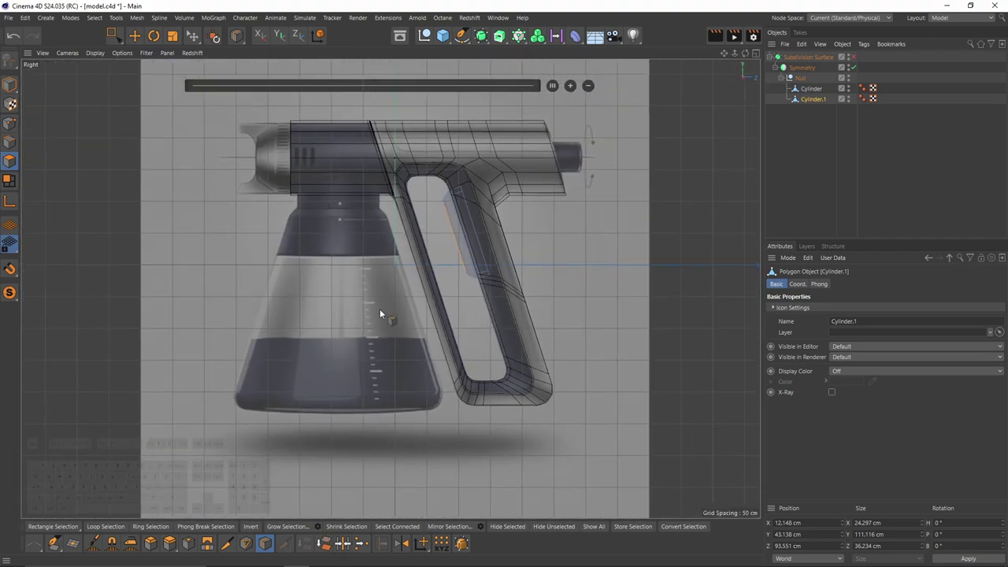
- Loop-select the eight polygons of the front barrel section on the main mesh and split them into a separate object
{"action": "left_click", "coordinate": [806, 89]}
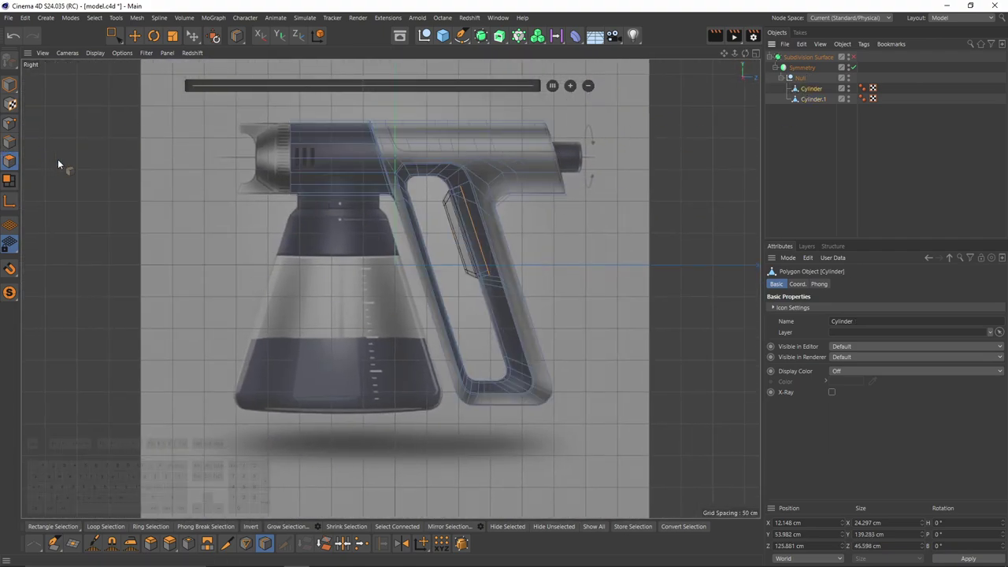
{"action": "key", "text": "u"}
{"action": "key", "text": "l"}
{"action": "left_click", "coordinate": [333, 190]}
{"action": "middle_click", "coordinate": [365, 200]}
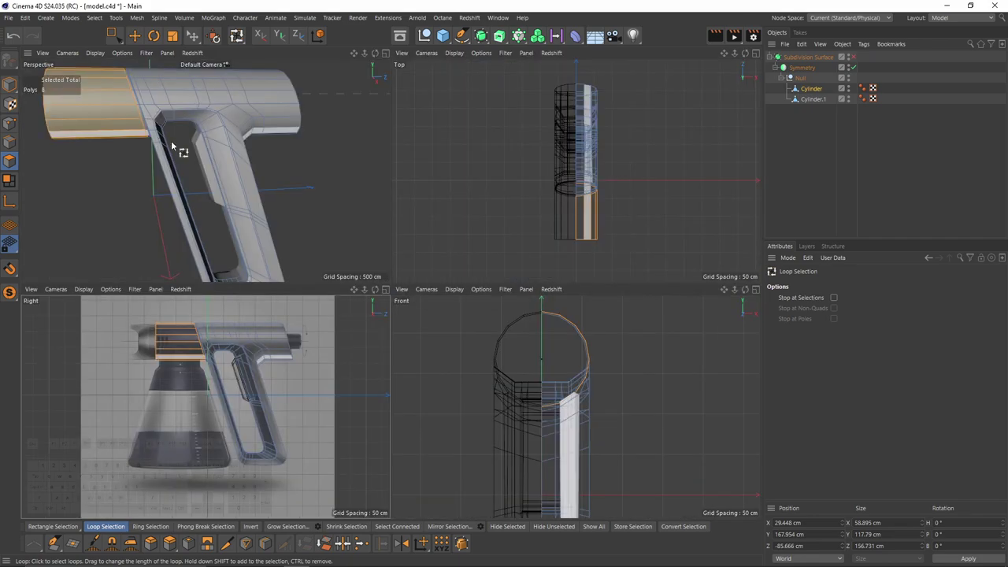
{"action": "middle_click", "coordinate": [171, 141]}
{"action": "left_click_drag", "start_coordinate": [191, 141], "coordinate": [280, 171], "text": "alt"}
{"action": "right_click", "coordinate": [363, 351]}
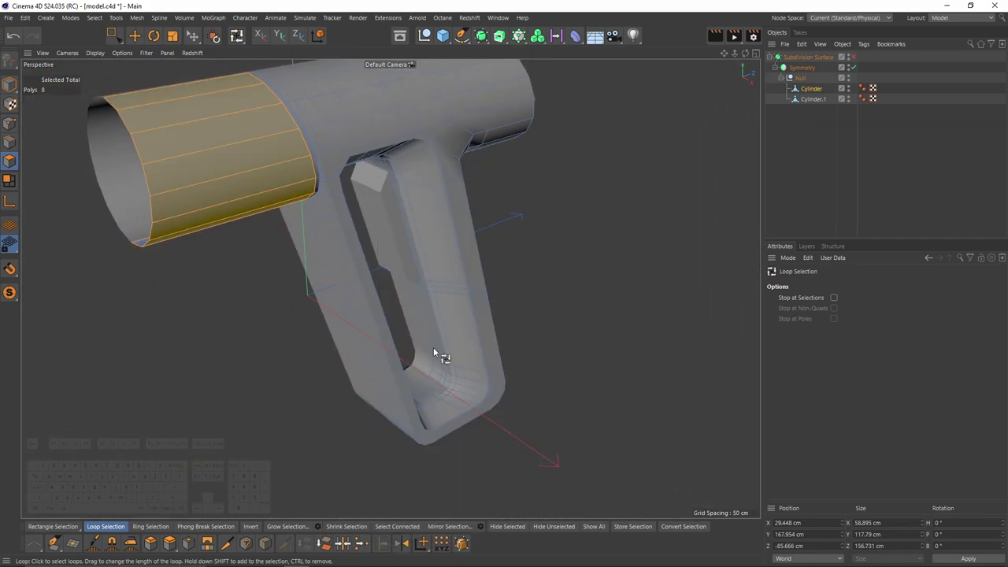
{"action": "right_click", "coordinate": [270, 239]}
{"action": "left_click", "coordinate": [312, 461]}
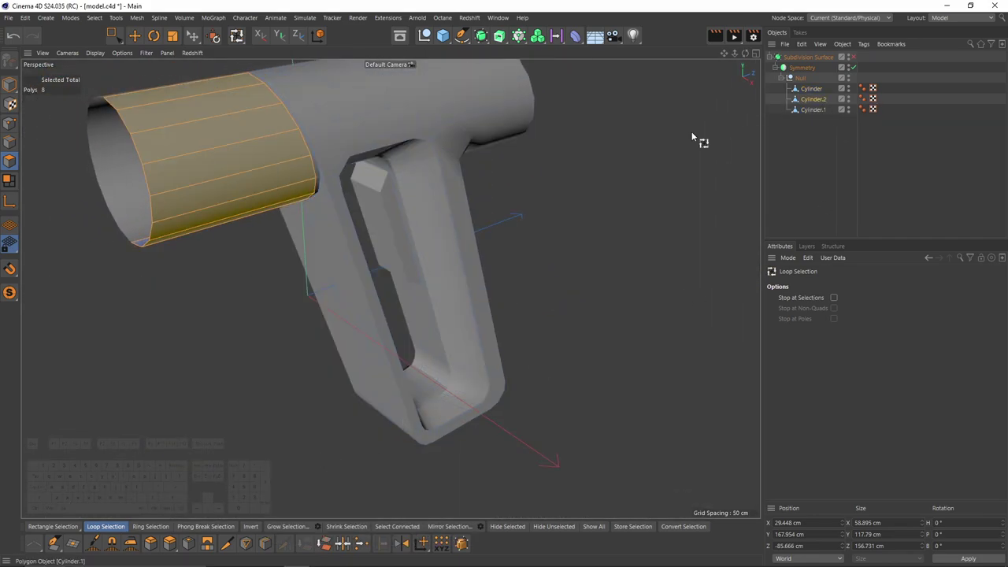
- Rotate the split barrel section 90° to point downward and move it to a Y position of about 107 cm
{"action": "left_click_drag", "start_coordinate": [206, 194], "coordinate": [368, 200], "text": "alt"}
{"action": "key", "text": "r"}
{"action": "key", "text": "e"}
{"action": "left_click_drag", "start_coordinate": [327, 102], "coordinate": [343, 283]}
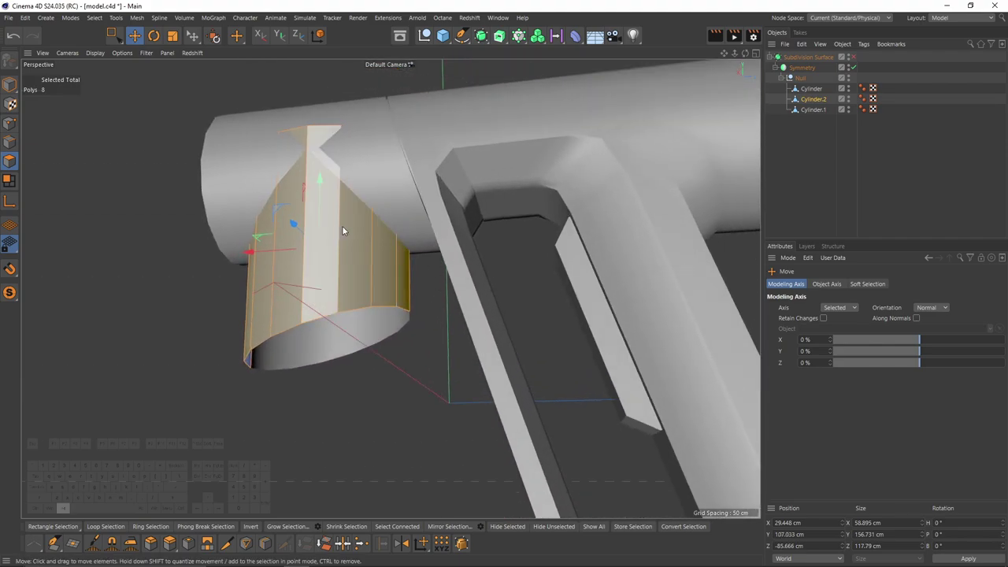
{"action": "left_click_drag", "start_coordinate": [342, 226], "coordinate": [420, 237], "text": "alt"}
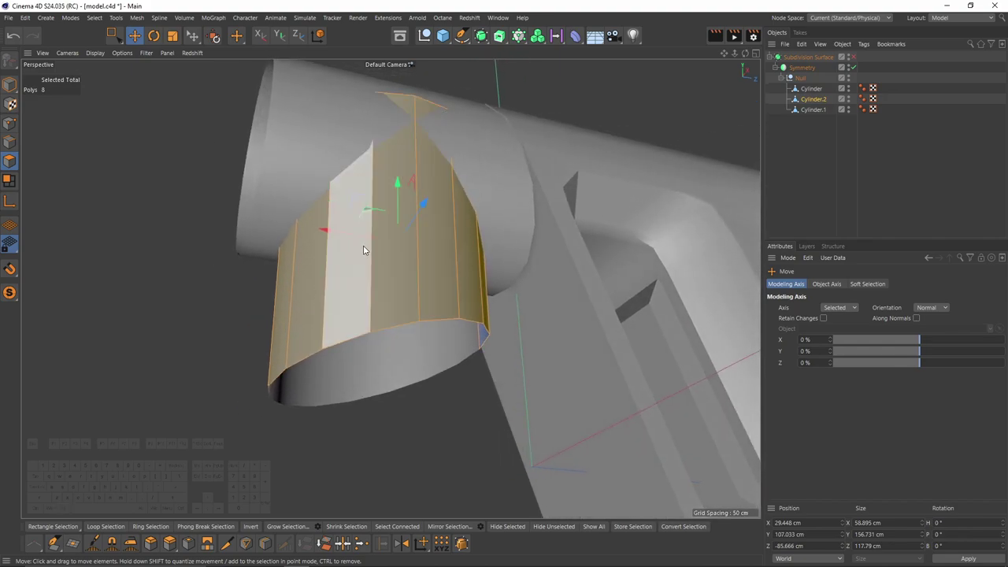
{"action": "middle_click", "coordinate": [270, 254]}
{"action": "middle_click", "coordinate": [270, 254]}
{"action": "scroll", "coordinate": [385, 234], "scroll_direction": "up", "scroll_amount": 1}
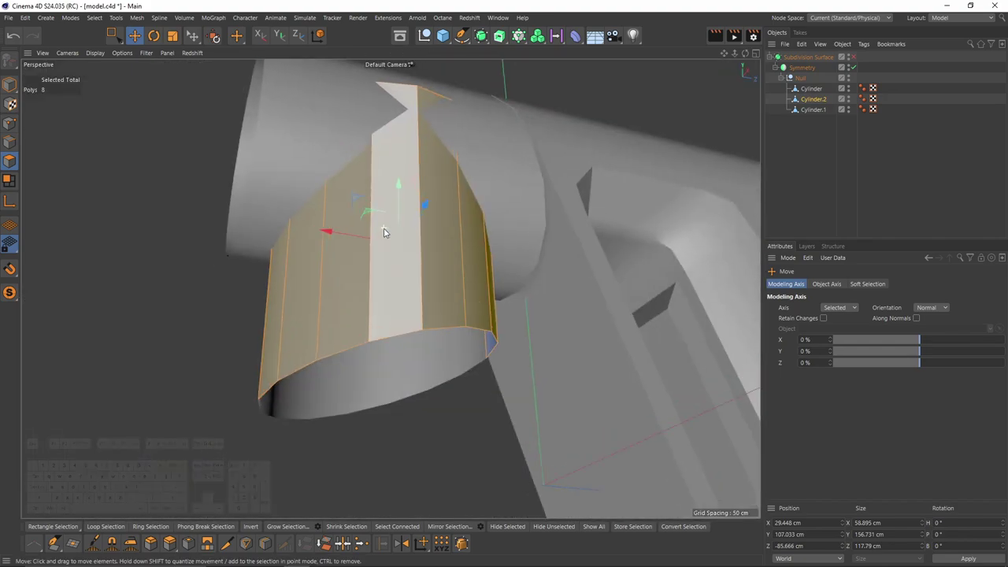
- Line-cut the main barrel along the rear half of its intersection with the vertical tube, from the apex down to the underside
{"action": "left_click", "coordinate": [811, 88]}
{"action": "left_click_drag", "start_coordinate": [508, 150], "coordinate": [425, 174], "text": "alt"}
{"action": "left_click_drag", "start_coordinate": [389, 288], "coordinate": [434, 179], "text": "alt"}
{"action": "left_click", "coordinate": [9, 124]}
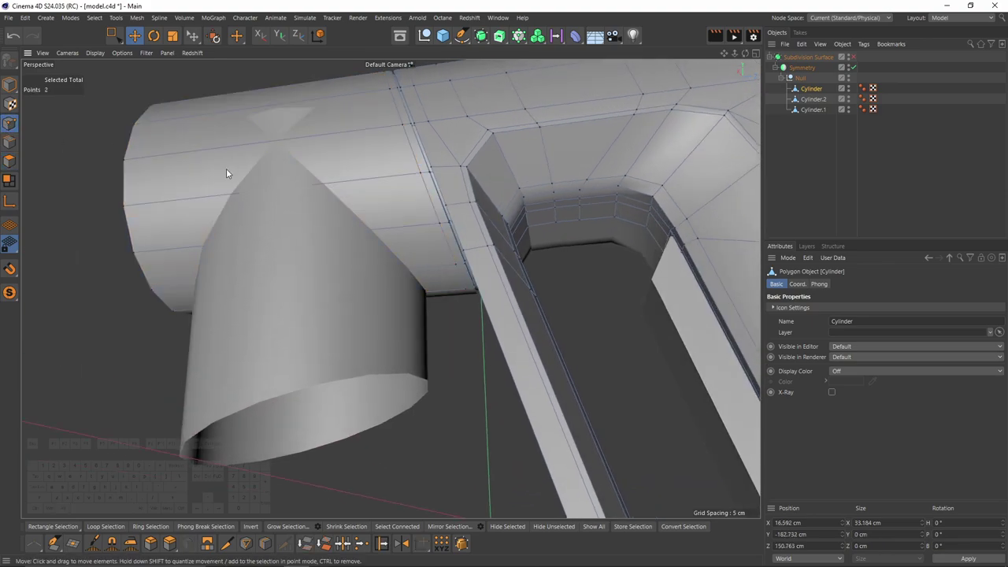
{"action": "right_click", "coordinate": [347, 204]}
{"action": "left_click", "coordinate": [387, 296]}
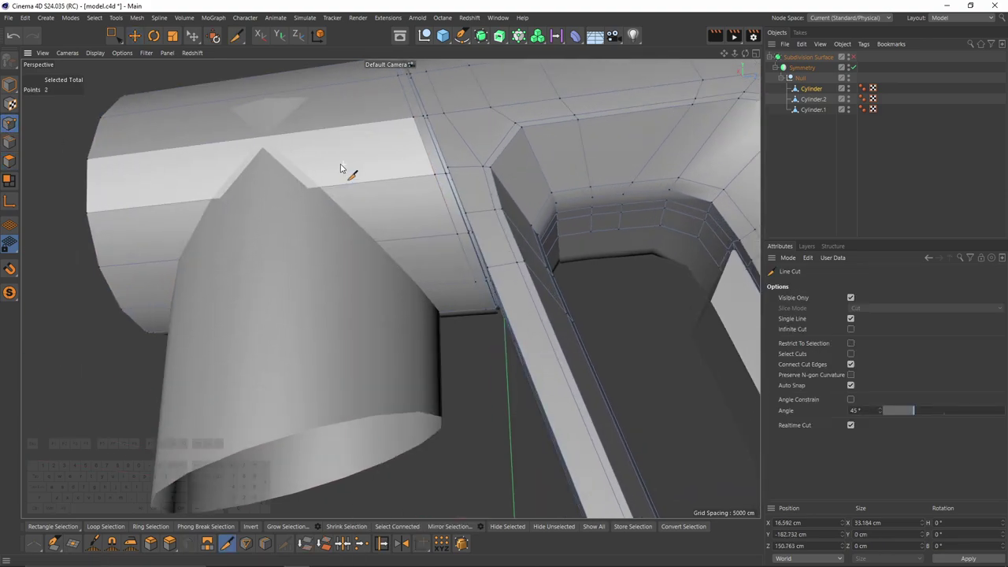
{"action": "left_click_drag", "start_coordinate": [341, 169], "coordinate": [258, 124], "text": "alt"}
{"action": "scroll", "coordinate": [236, 110], "scroll_direction": "up", "scroll_amount": 3}
{"action": "left_click", "coordinate": [220, 103]}
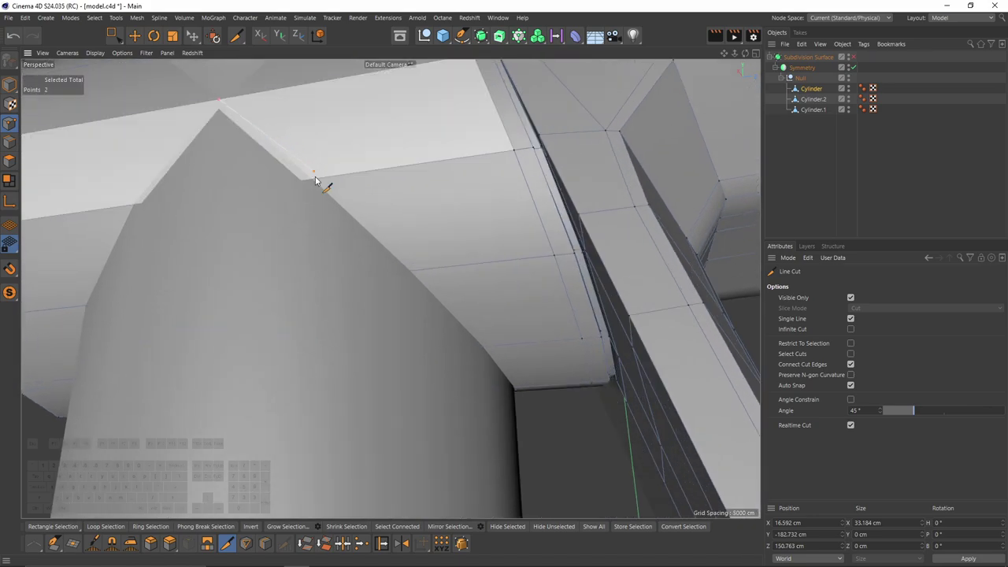
{"action": "left_click", "coordinate": [315, 180]}
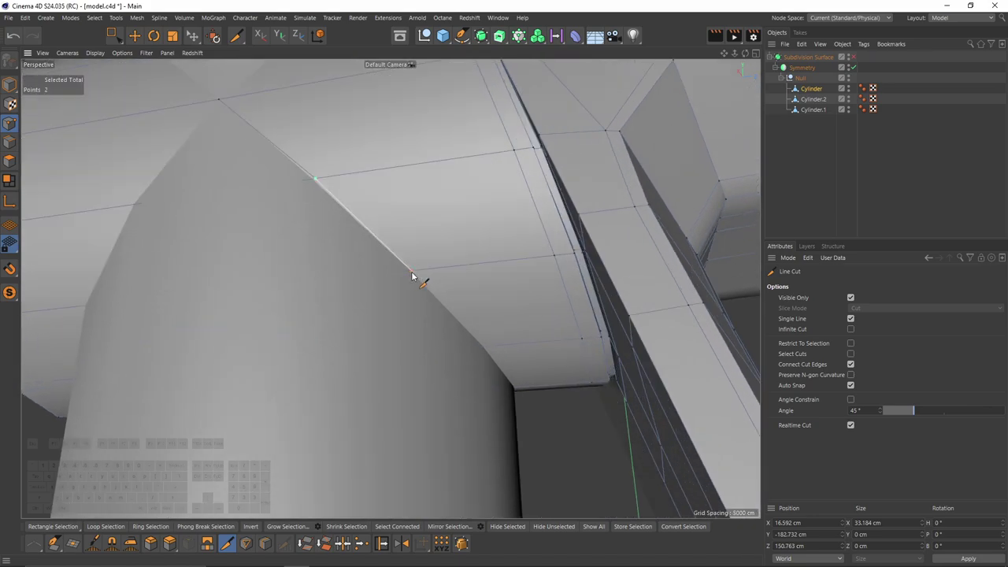
{"action": "left_click", "coordinate": [412, 275]}
{"action": "left_click_drag", "start_coordinate": [482, 345], "coordinate": [379, 218], "text": "alt"}
{"action": "left_click", "coordinate": [440, 287]}
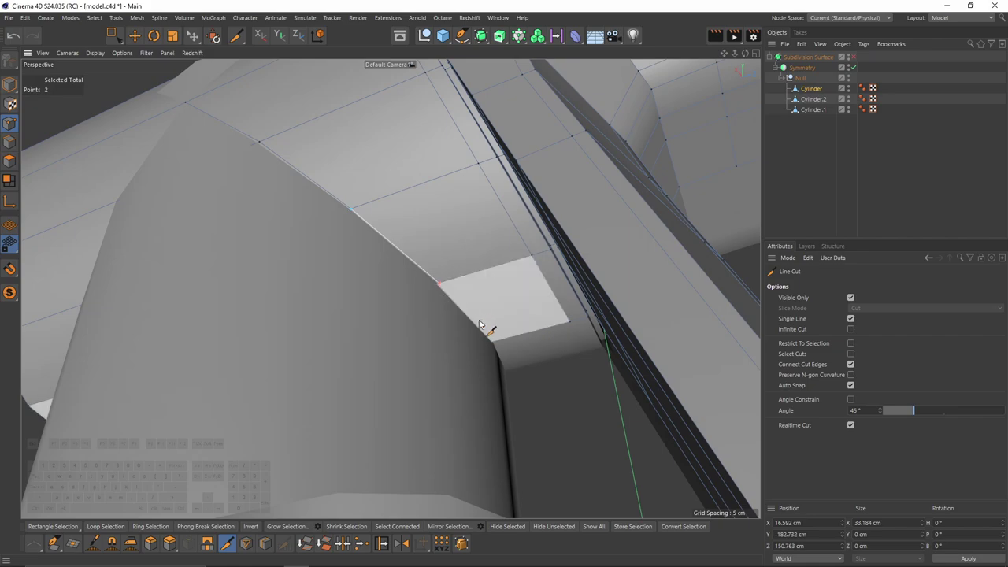
{"action": "left_click", "coordinate": [495, 345]}
{"action": "key", "text": "Escape"}
- Line-cut the barrel along the front half of the intersection down to the underside, and delete the vertical tube used as guide
{"action": "scroll", "coordinate": [438, 285], "scroll_direction": "down", "scroll_amount": 4}
{"action": "left_click_drag", "start_coordinate": [331, 269], "coordinate": [401, 189], "text": "alt"}
{"action": "left_click", "coordinate": [438, 154]}
{"action": "scroll", "coordinate": [367, 211], "scroll_direction": "up", "scroll_amount": 2}
{"action": "left_click", "coordinate": [366, 211]}
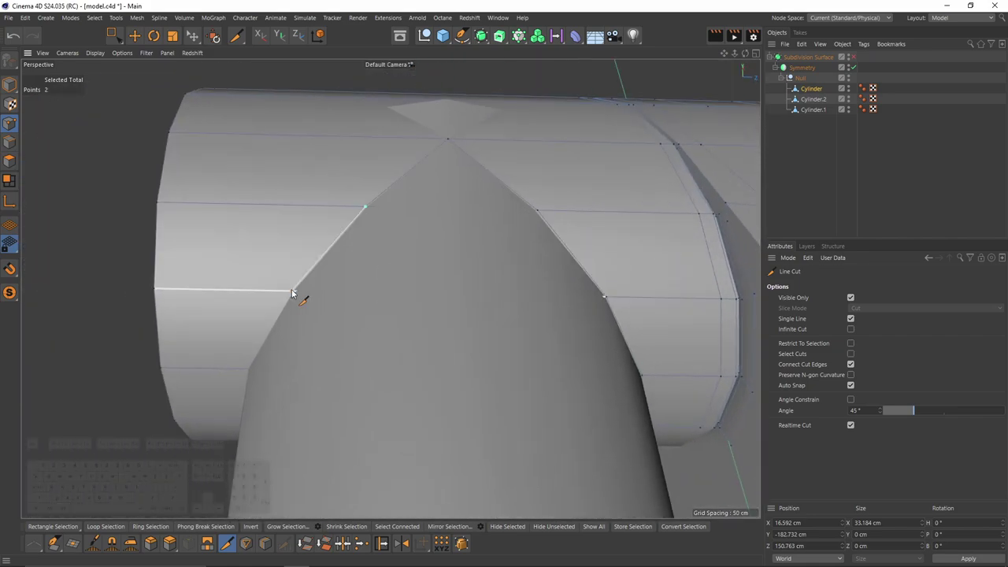
{"action": "left_click", "coordinate": [292, 293]}
{"action": "left_click_drag", "start_coordinate": [292, 293], "coordinate": [378, 276], "text": "alt"}
{"action": "left_click", "coordinate": [389, 297]}
{"action": "left_click", "coordinate": [357, 359]}
{"action": "key", "text": "e"}
{"action": "scroll", "coordinate": [357, 354], "scroll_direction": "down", "scroll_amount": 3}
{"action": "left_click_drag", "start_coordinate": [358, 346], "coordinate": [370, 301], "text": "alt"}
{"action": "middle_click_drag", "start_coordinate": [370, 303], "coordinate": [349, 344], "text": "alt"}
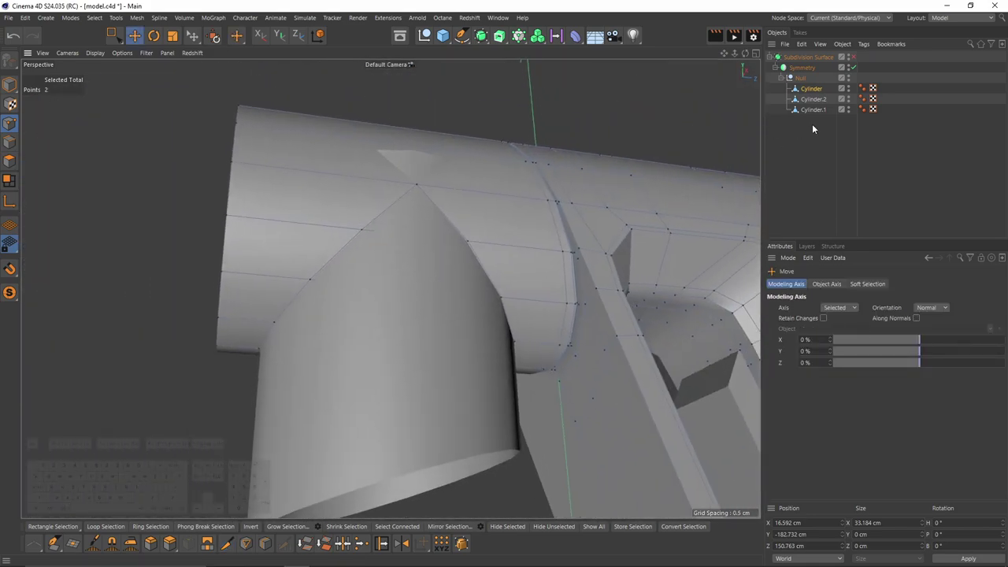
{"action": "left_click", "coordinate": [814, 100]}
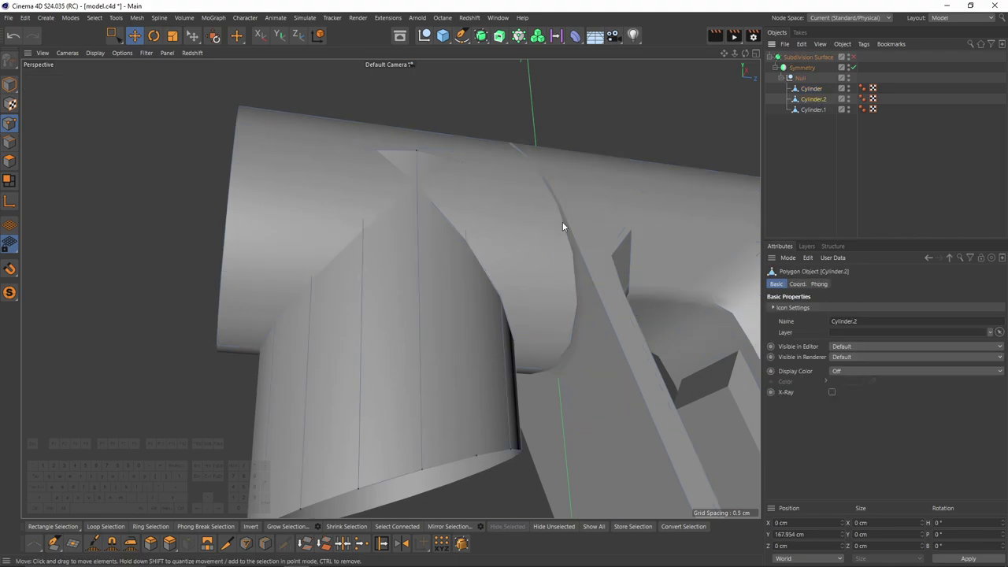
{"action": "key", "text": "Delete"}
- Line-cut the barrel's side vertically from the apex of the triangular outline up to the top edge
{"action": "left_click", "coordinate": [811, 89]}
{"action": "mouse_move", "coordinate": [407, 214]}
{"action": "left_mouse_down", "text": "alt"}
{"action": "mouse_move", "coordinate": [421, 219]}
{"action": "mouse_move", "coordinate": [407, 217]}
{"action": "left_mouse_up", "text": "alt"}
{"action": "key", "text": "k"}
{"action": "key", "text": "k"}
{"action": "left_click", "coordinate": [412, 249]}
{"action": "middle_click_drag", "start_coordinate": [411, 217], "coordinate": [422, 272], "text": "alt"}
{"action": "left_click_drag", "start_coordinate": [422, 273], "coordinate": [425, 312], "text": "alt"}
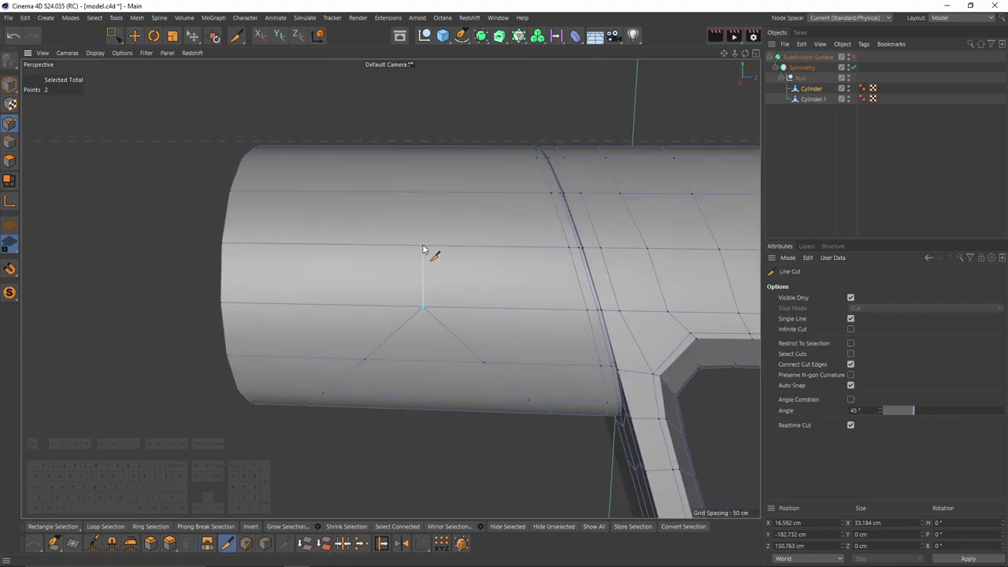
{"action": "left_click", "coordinate": [423, 247]}
{"action": "left_click_drag", "start_coordinate": [423, 246], "coordinate": [426, 307], "text": "alt"}
{"action": "left_click", "coordinate": [425, 230]}
{"action": "left_click_drag", "start_coordinate": [425, 230], "coordinate": [421, 202], "text": "alt"}
{"action": "left_click", "coordinate": [423, 126]}
{"action": "key", "text": "e"}
{"action": "scroll", "coordinate": [429, 129], "scroll_direction": "down", "scroll_amount": 2}
- Extrude the polygons inside the triangular outline under the front barrel downward, using World orientation
{"action": "left_click", "coordinate": [10, 161]}
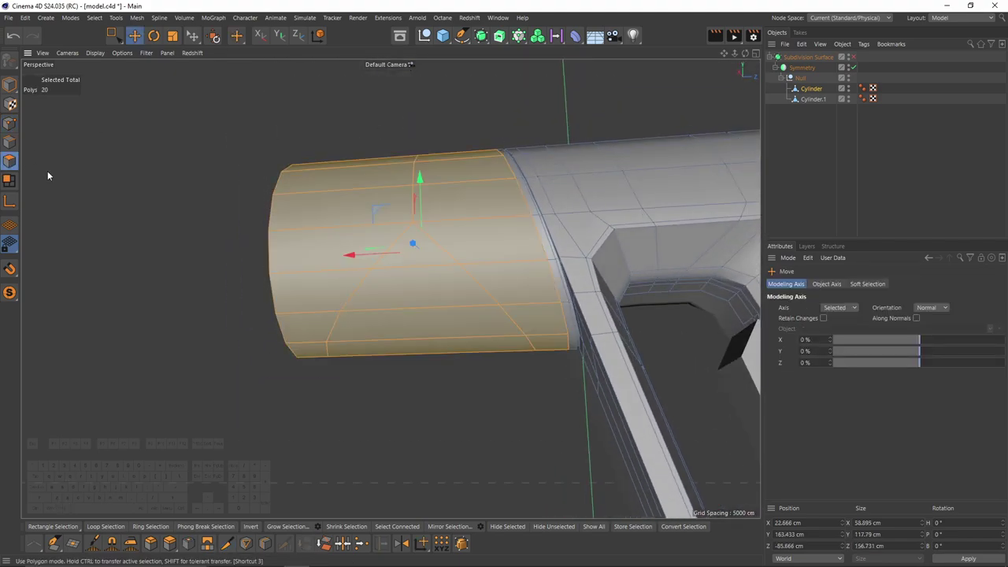
{"action": "left_click_drag", "start_coordinate": [402, 251], "coordinate": [386, 158], "text": "alt"}
{"action": "right_click_drag", "start_coordinate": [382, 220], "coordinate": [402, 148]}
{"action": "left_click_drag", "start_coordinate": [410, 189], "coordinate": [410, 256], "text": "alt"}
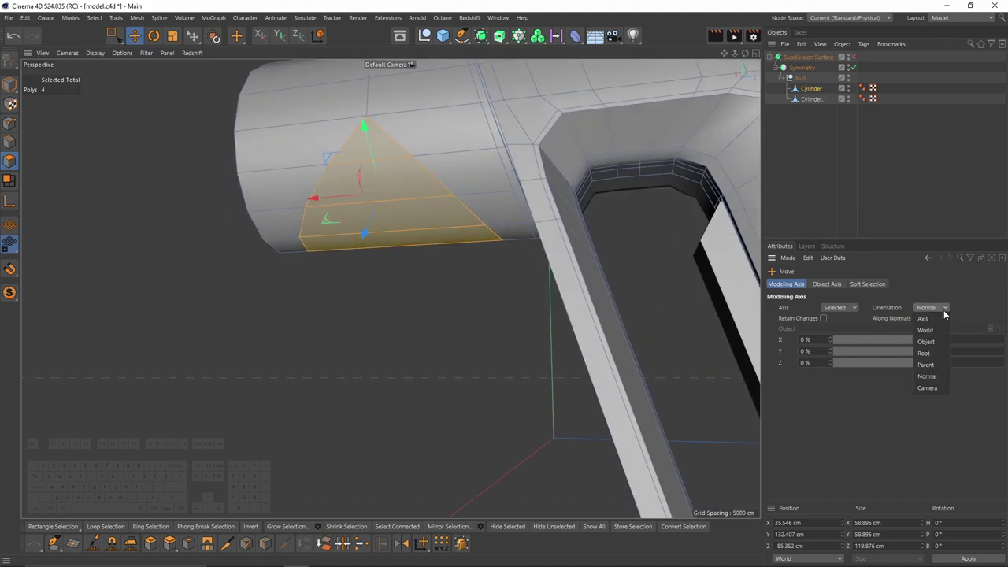
{"action": "left_click_drag", "start_coordinate": [733, 283], "coordinate": [720, 319], "text": "alt"}
{"action": "left_click_drag", "start_coordinate": [388, 123], "coordinate": [413, 250], "text": "ctrl"}
- Flatten the extruded polygons to zero height and move them to a Y position of about 89 cm, at the reference neck's lower end
{"action": "middle_click", "coordinate": [379, 356]}
{"action": "middle_click", "coordinate": [299, 331]}
{"action": "scroll", "coordinate": [360, 263], "scroll_direction": "up", "scroll_amount": 4}
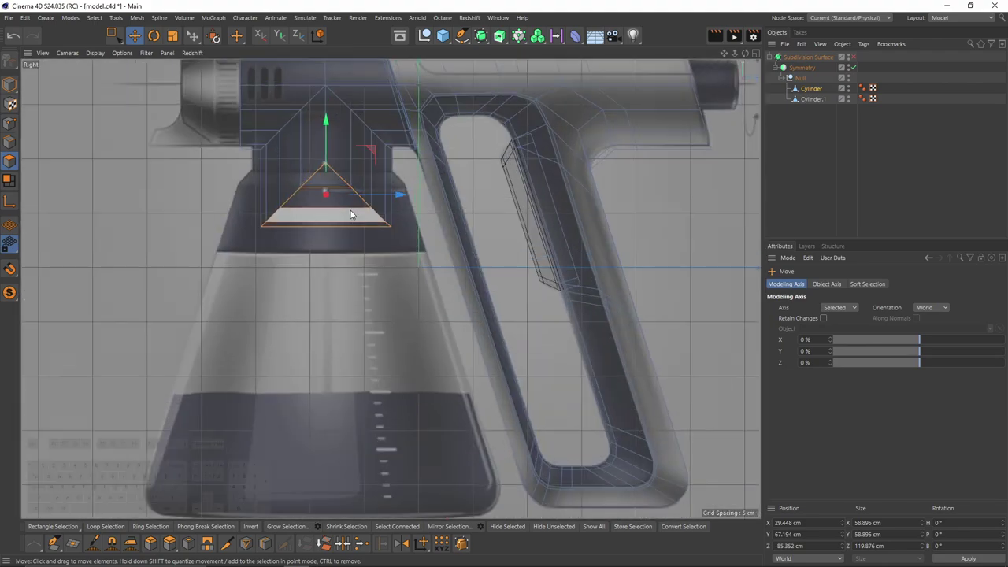
{"action": "key", "text": "t"}
{"action": "left_click_drag", "start_coordinate": [326, 120], "coordinate": [331, 175]}
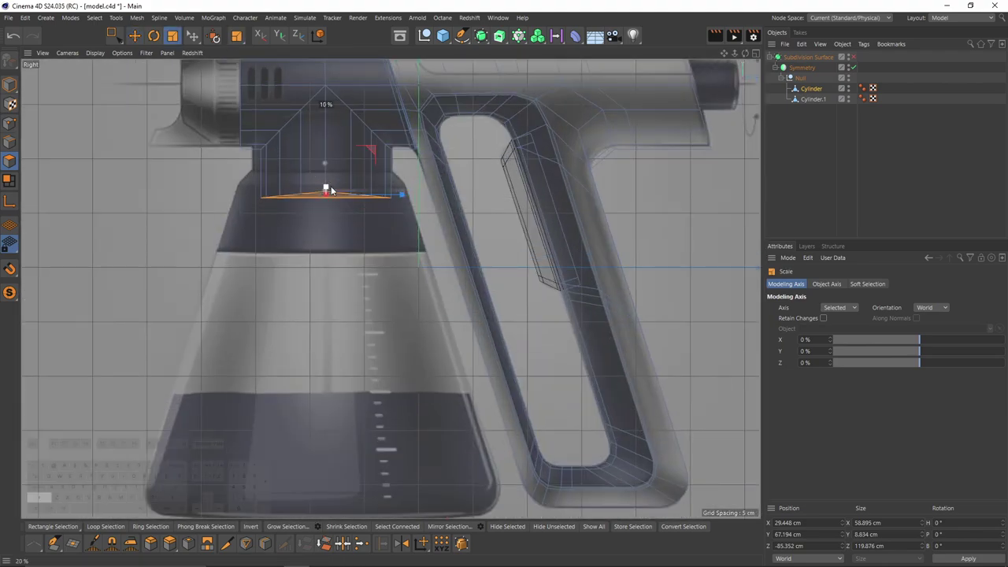
{"action": "key", "text": "e"}
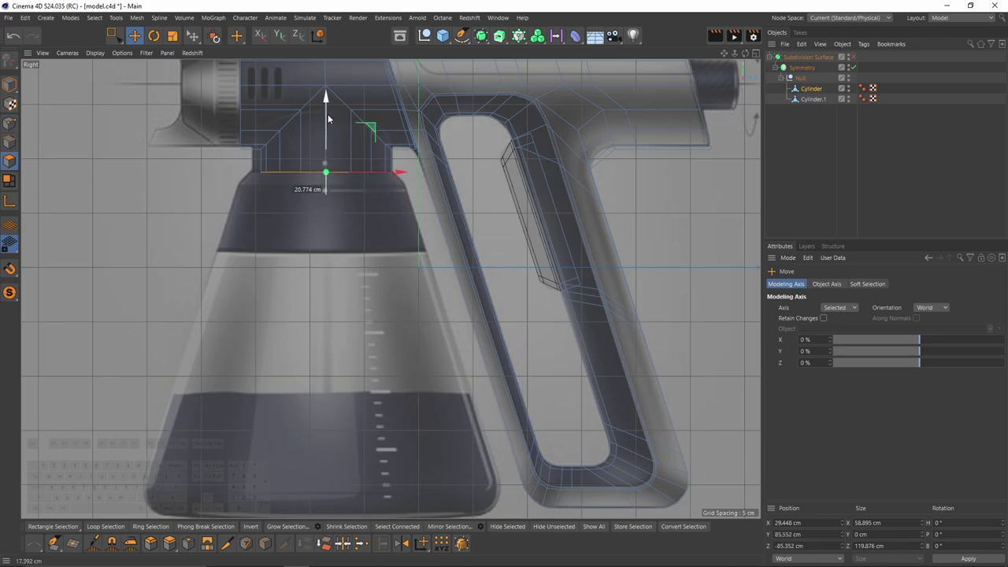
{"action": "left_click_drag", "start_coordinate": [328, 116], "coordinate": [328, 115]}
- Preview the smoothed neck and extrude its bottom polygons down to a Y position of about 76 cm
{"action": "middle_click", "coordinate": [279, 170]}
{"action": "middle_click", "coordinate": [295, 322]}
{"action": "middle_click_drag", "start_coordinate": [338, 133], "coordinate": [353, 196], "text": "alt"}
{"action": "right_click_drag", "start_coordinate": [353, 195], "coordinate": [383, 198], "text": "alt"}
{"action": "middle_click_drag", "start_coordinate": [383, 199], "coordinate": [357, 246], "text": "alt"}
{"action": "right_click_drag", "start_coordinate": [519, 205], "coordinate": [455, 216], "text": "alt"}
{"action": "middle_click_drag", "start_coordinate": [454, 216], "coordinate": [389, 196], "text": "alt"}
{"action": "right_click_drag", "start_coordinate": [389, 196], "coordinate": [418, 197], "text": "alt"}
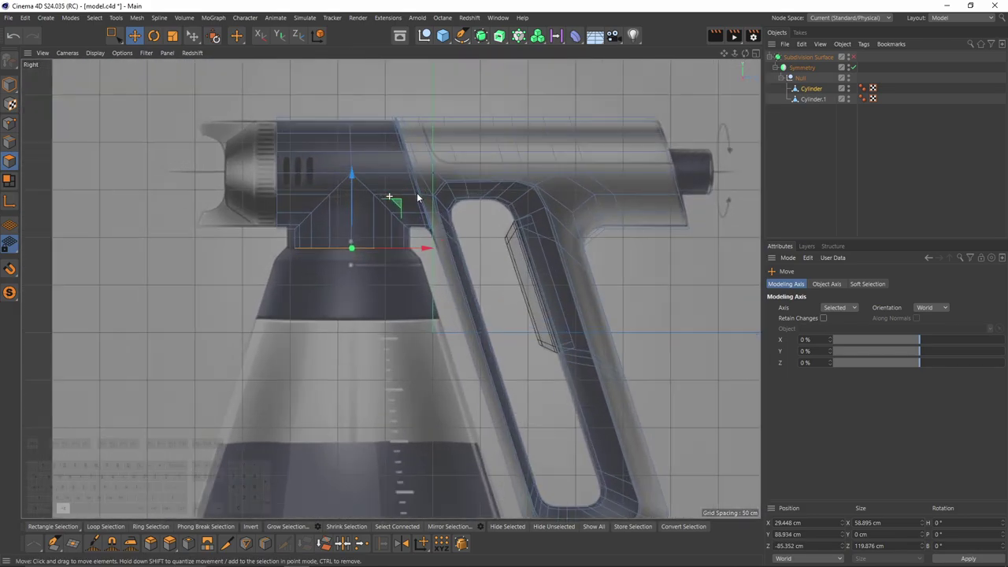
{"action": "scroll", "coordinate": [417, 196], "scroll_direction": "up", "scroll_amount": 5}
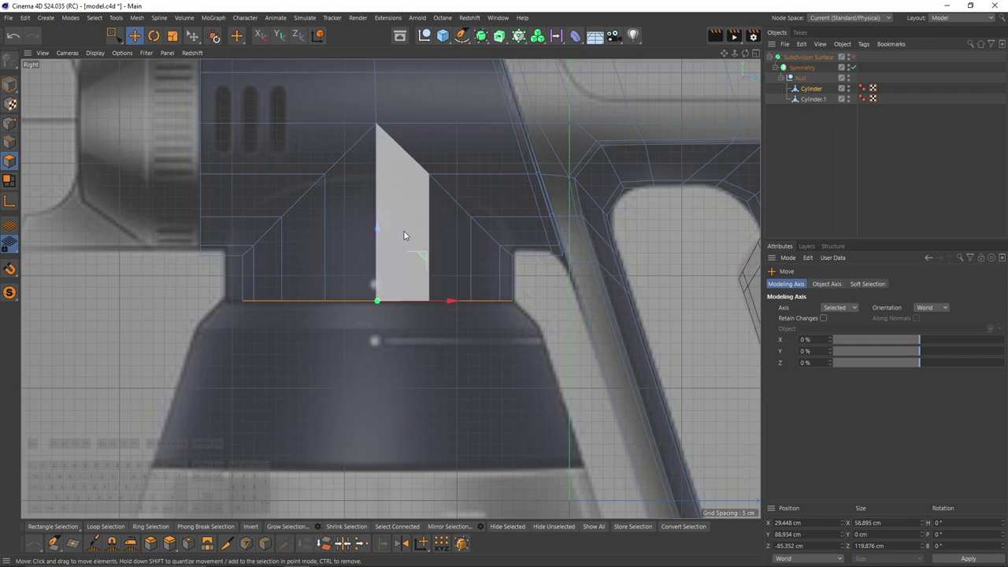
{"action": "scroll", "coordinate": [435, 203], "scroll_direction": "down", "scroll_amount": 2}
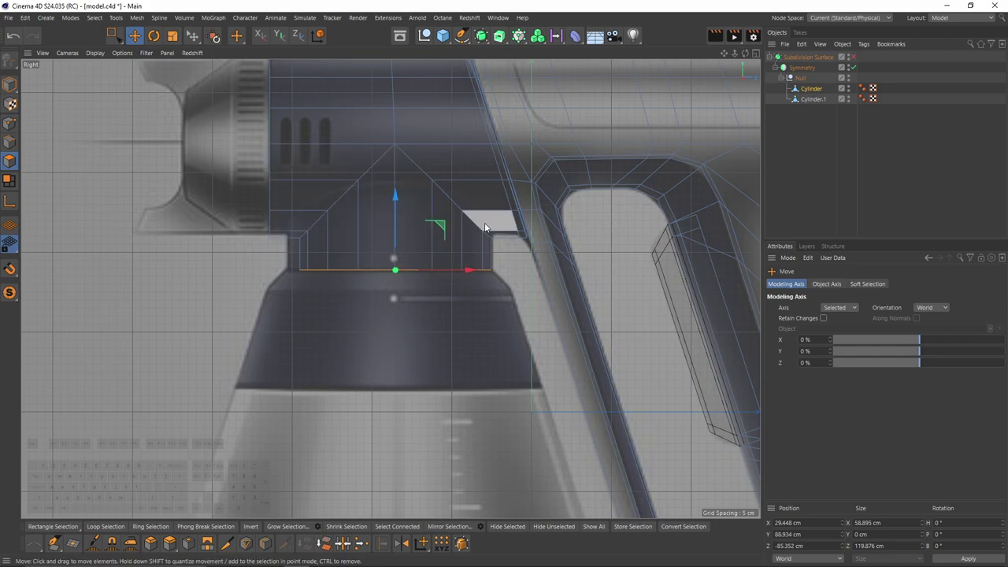
{"action": "key", "text": "q"}
{"action": "key", "text": "q"}
{"action": "middle_click", "coordinate": [358, 239]}
{"action": "middle_click", "coordinate": [197, 158]}
{"action": "left_click_drag", "start_coordinate": [315, 206], "coordinate": [359, 208], "text": "alt"}
{"action": "key", "text": "F3"}
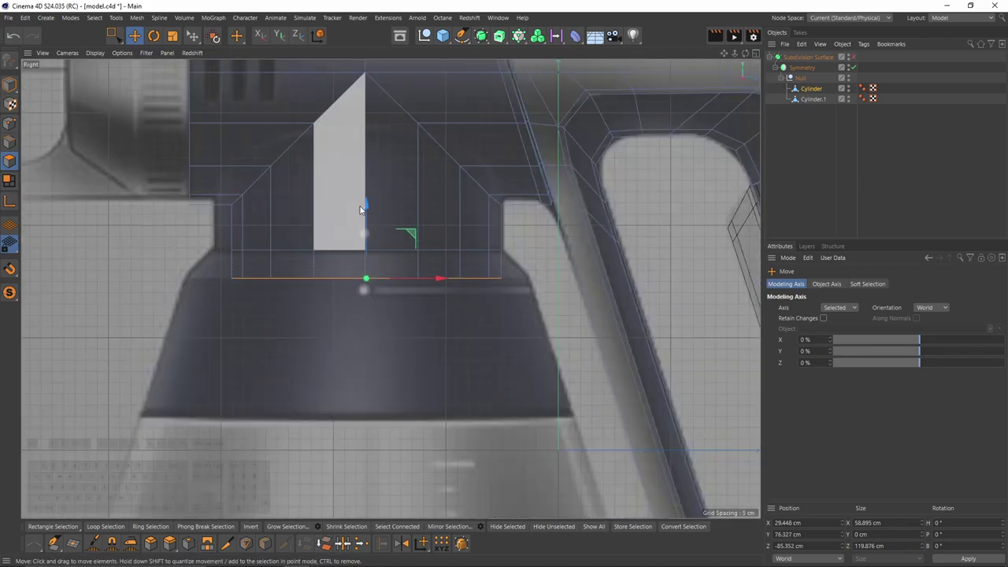
- Set the modeling axis X to -100% and scale the neck's bottom polygons out to about 73 by 148 cm
{"action": "key", "text": "t"}
{"action": "middle_click", "coordinate": [335, 360]}
{"action": "middle_click", "coordinate": [326, 239]}
{"action": "left_click_drag", "start_coordinate": [325, 239], "coordinate": [422, 252], "text": "alt"}
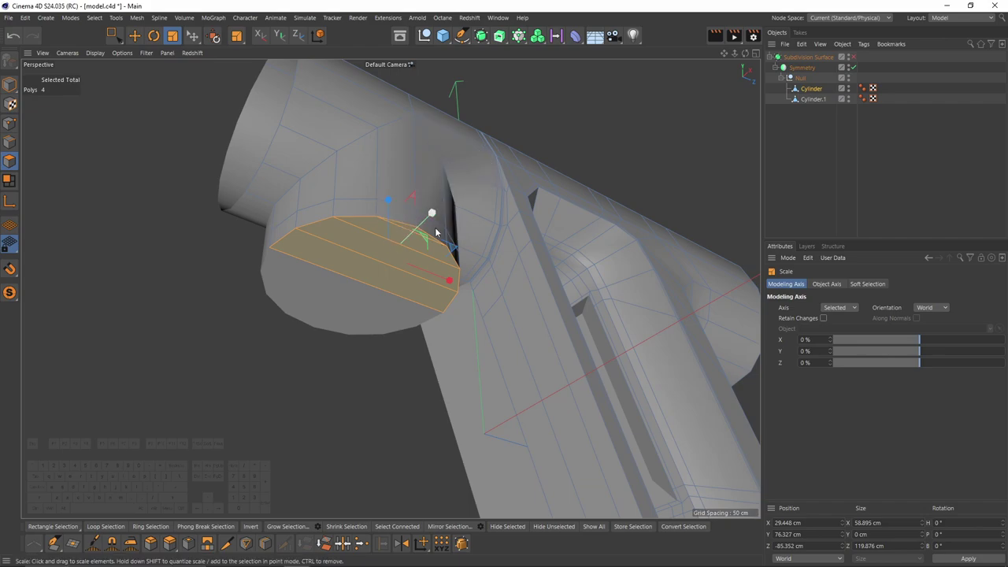
{"action": "middle_click_drag", "start_coordinate": [368, 259], "coordinate": [403, 209], "text": "alt"}
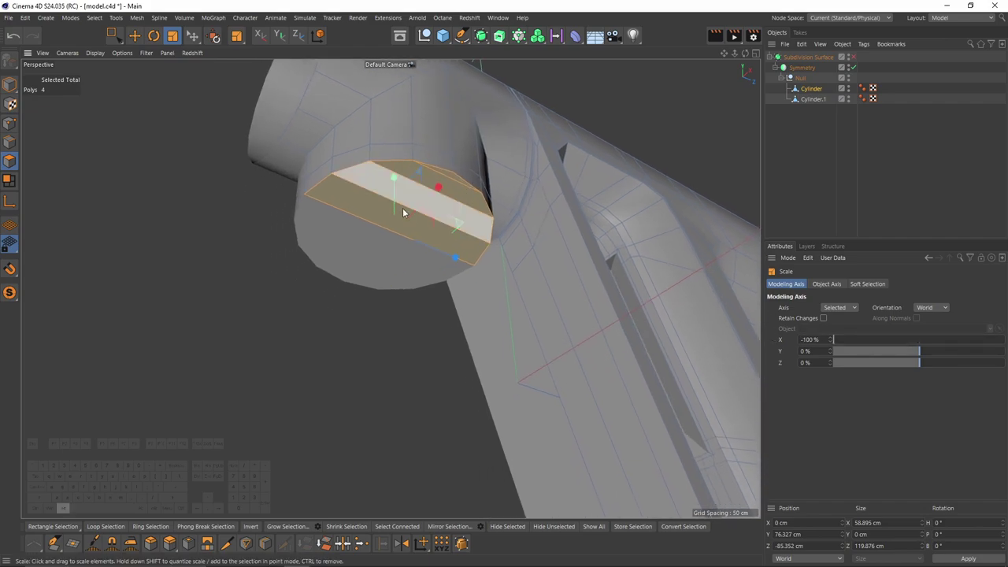
{"action": "middle_click_drag", "start_coordinate": [361, 320], "coordinate": [363, 289], "text": "alt"}
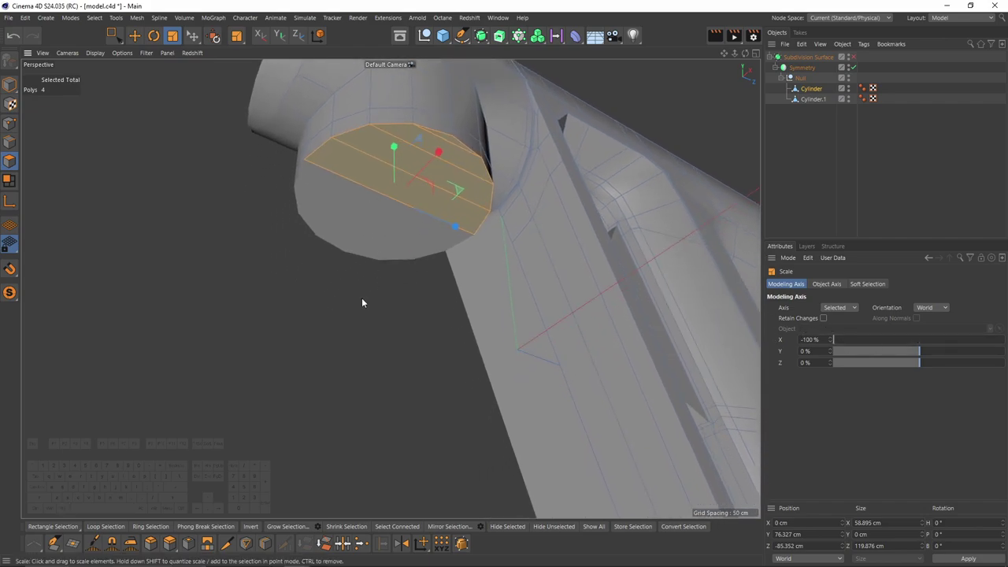
{"action": "middle_click", "coordinate": [363, 299]}
{"action": "left_click_drag", "start_coordinate": [216, 210], "coordinate": [320, 205]}
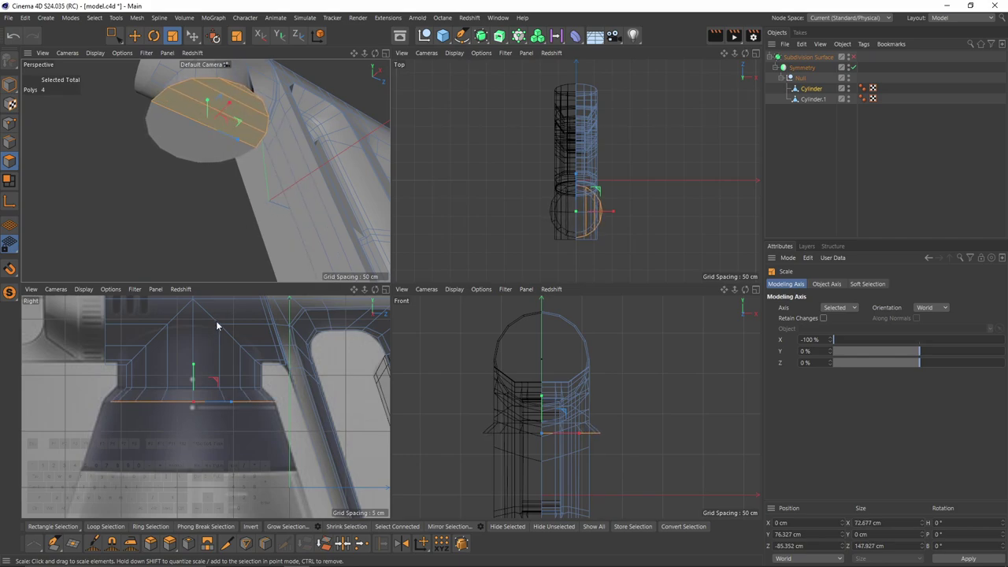
- Extrude the bottom polygons down to a Y position of about -203 cm and scale them to about 165 by 336 cm, following the reference bottle
{"action": "key", "text": "e"}
{"action": "left_click_drag", "start_coordinate": [207, 102], "coordinate": [205, 146], "text": "ctrl"}
{"action": "right_click_drag", "start_coordinate": [222, 426], "coordinate": [157, 438], "text": "alt"}
{"action": "middle_click_drag", "start_coordinate": [211, 423], "coordinate": [217, 340], "text": "alt"}
{"action": "left_click_drag", "start_coordinate": [217, 328], "coordinate": [209, 408]}
{"action": "right_click_drag", "start_coordinate": [260, 173], "coordinate": [228, 177], "text": "alt"}
{"action": "left_click_drag", "start_coordinate": [272, 173], "coordinate": [250, 204], "text": "alt"}
{"action": "key", "text": "t"}
{"action": "left_click_drag", "start_coordinate": [338, 362], "coordinate": [443, 362]}
{"action": "left_click_drag", "start_coordinate": [304, 440], "coordinate": [303, 440]}
- Extrude the bottle's base polygons down to a Y position of about -234 cm and inset them by 25.8 cm
{"action": "key", "text": "e"}
{"action": "left_click_drag", "start_coordinate": [206, 161], "coordinate": [221, 180], "text": "alt"}
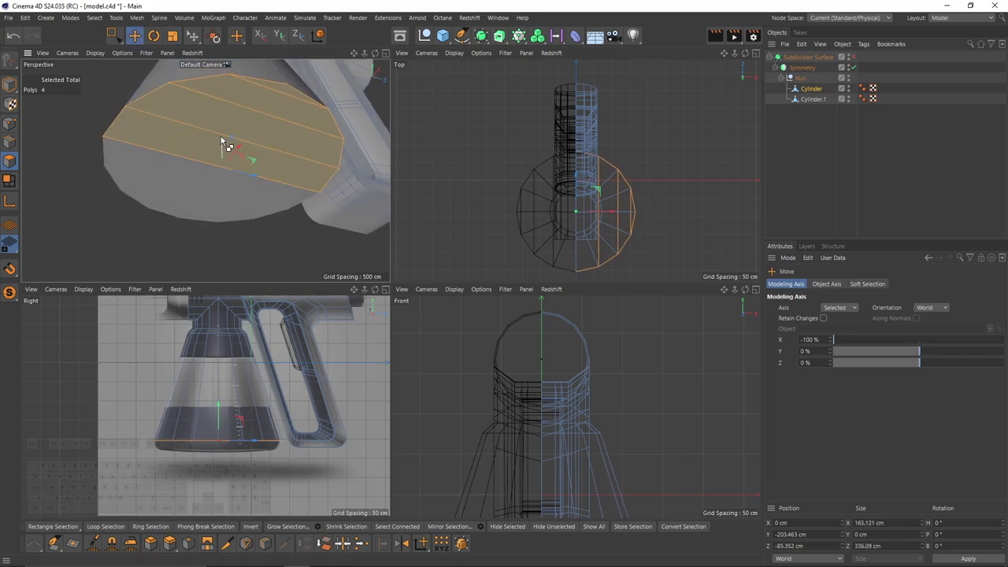
{"action": "left_click_drag", "start_coordinate": [221, 139], "coordinate": [221, 162], "text": "ctrl"}
{"action": "middle_click", "coordinate": [268, 155]}
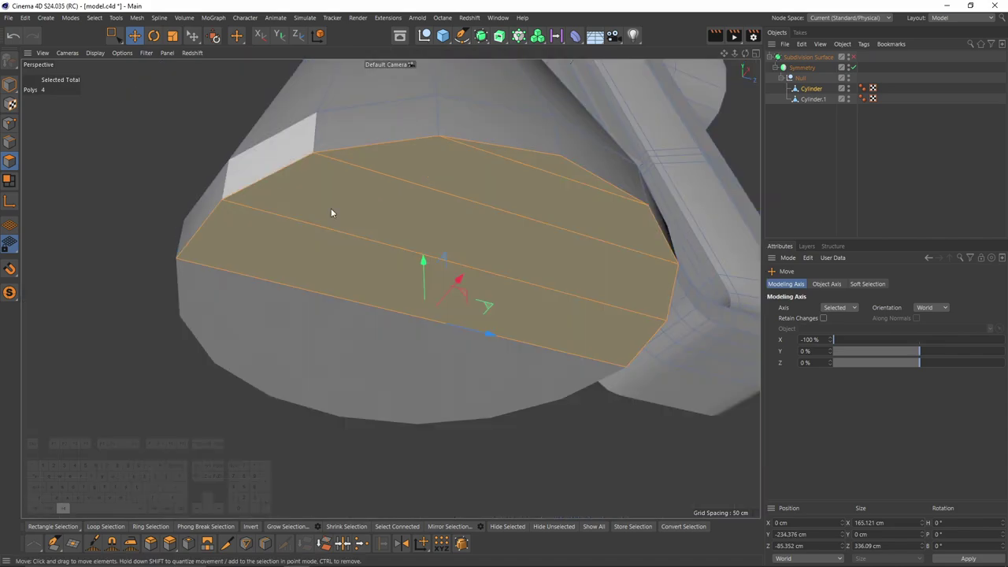
{"action": "left_click_drag", "start_coordinate": [331, 209], "coordinate": [370, 242], "text": "alt"}
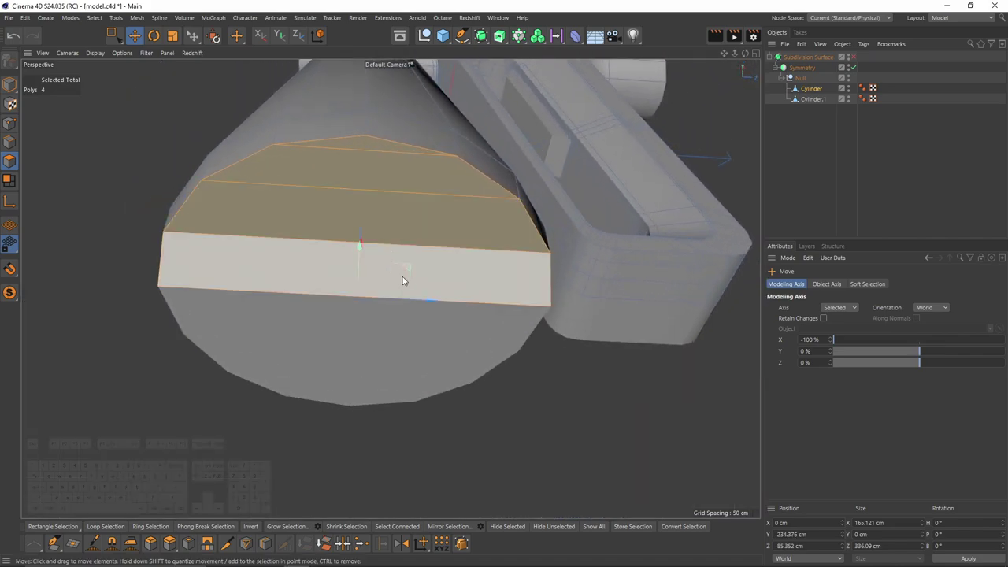
{"action": "key", "text": "m"}
{"action": "key", "text": "w"}
{"action": "left_click_drag", "start_coordinate": [535, 382], "coordinate": [588, 382]}
{"action": "left_click_drag", "start_coordinate": [497, 279], "coordinate": [502, 370], "text": "alt"}
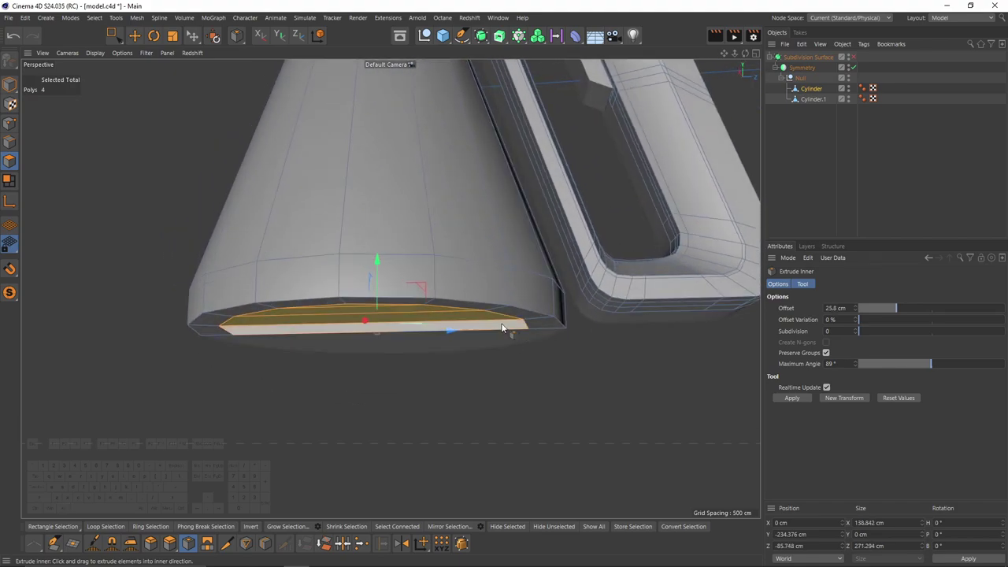
- Add a loop cut just above the bottle's base edge and another just below its shoulder at 96.413%
{"action": "key", "text": "q"}
{"action": "left_click_drag", "start_coordinate": [494, 286], "coordinate": [401, 276], "text": "alt"}
{"action": "key", "text": "k"}
{"action": "key", "text": "l"}
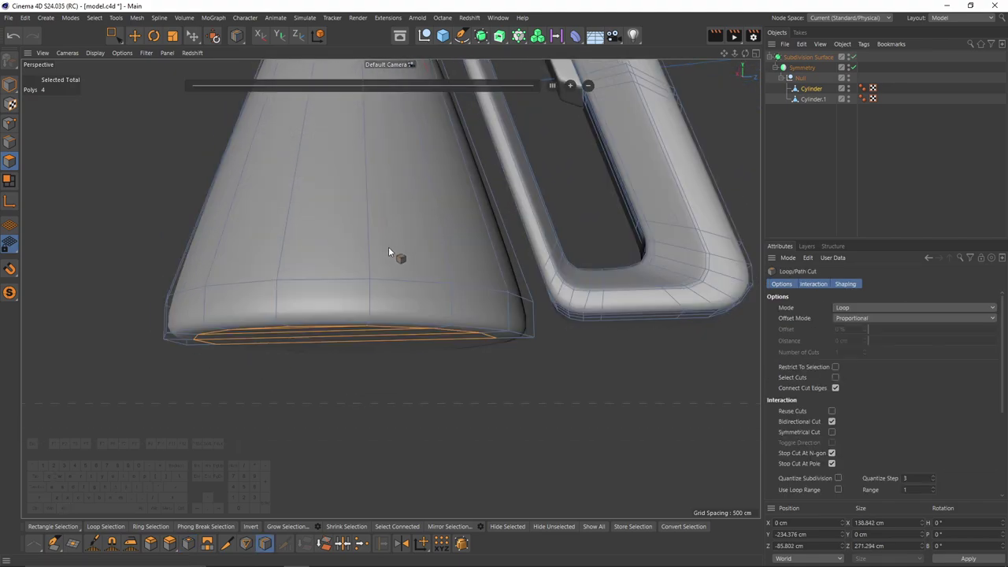
{"action": "left_click", "coordinate": [368, 257]}
{"action": "left_click_drag", "start_coordinate": [393, 179], "coordinate": [408, 283], "text": "alt"}
{"action": "left_click", "coordinate": [374, 189]}
{"action": "scroll", "coordinate": [376, 157], "scroll_direction": "up", "scroll_amount": 4}
{"action": "key", "text": "q"}
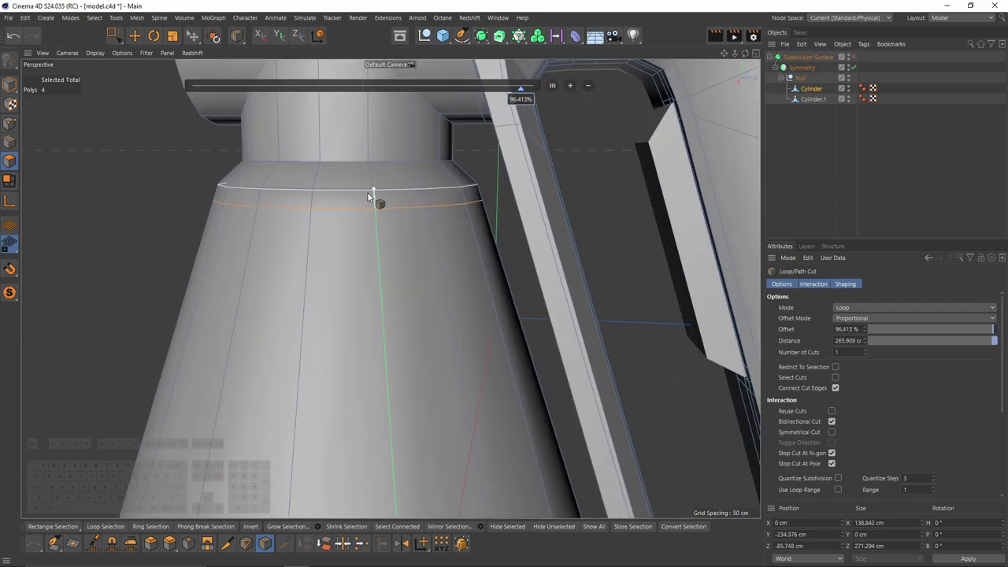
- Add a loop cut at 50% around the bottle's conical side
{"action": "middle_click", "coordinate": [373, 194]}
{"action": "middle_click", "coordinate": [254, 309]}
{"action": "middle_click_drag", "start_coordinate": [423, 155], "coordinate": [420, 268], "text": "alt"}
{"action": "scroll", "coordinate": [419, 268], "scroll_direction": "up", "scroll_amount": 4}
{"action": "middle_click", "coordinate": [415, 263]}
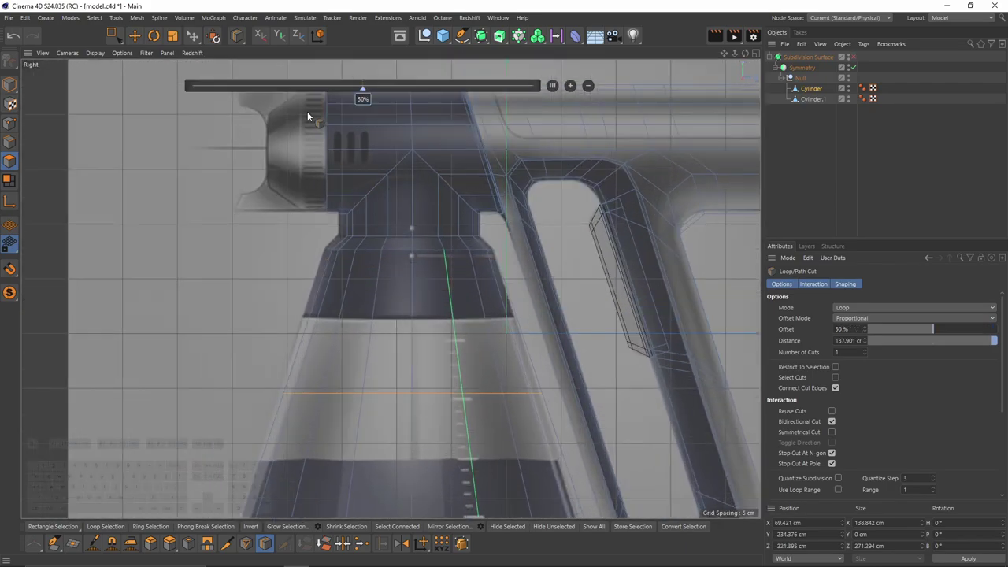
- Add supporting loop cuts around the bottle's shoulder, including one at 74.699% close to the neck
{"action": "middle_click", "coordinate": [307, 112]}
{"action": "key", "text": "F1"}
{"action": "left_click", "coordinate": [358, 164]}
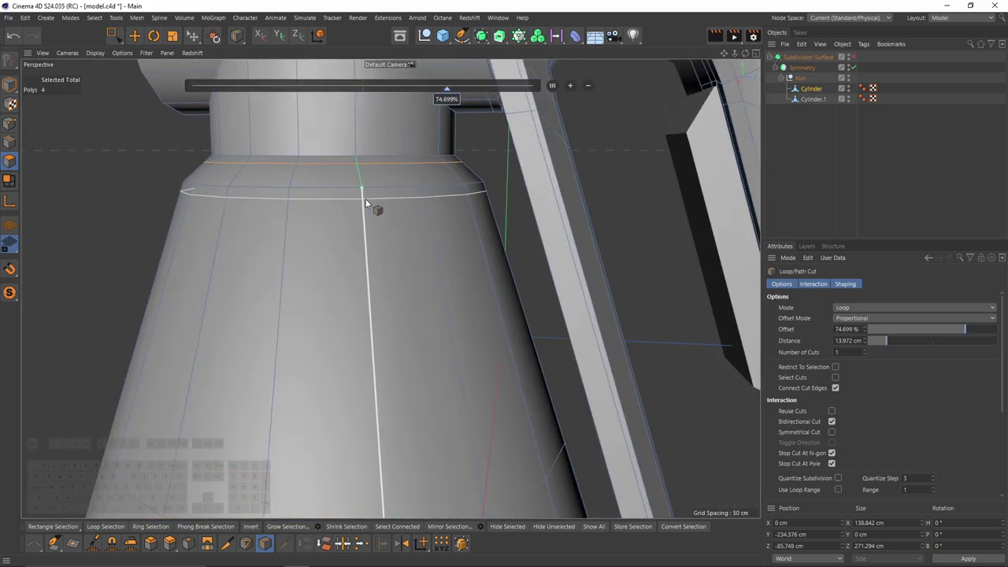
{"action": "left_click", "coordinate": [365, 197]}
- Add a loop cut at 84.231% along the neck's junction with the barrel and one around the barrel beside the apex, and preview the smoothing
{"action": "middle_click_drag", "start_coordinate": [359, 121], "coordinate": [377, 265], "text": "alt"}
{"action": "left_click_drag", "start_coordinate": [377, 266], "coordinate": [380, 195], "text": "alt"}
{"action": "left_click", "coordinate": [379, 194]}
{"action": "middle_click_drag", "start_coordinate": [393, 171], "coordinate": [408, 280], "text": "alt"}
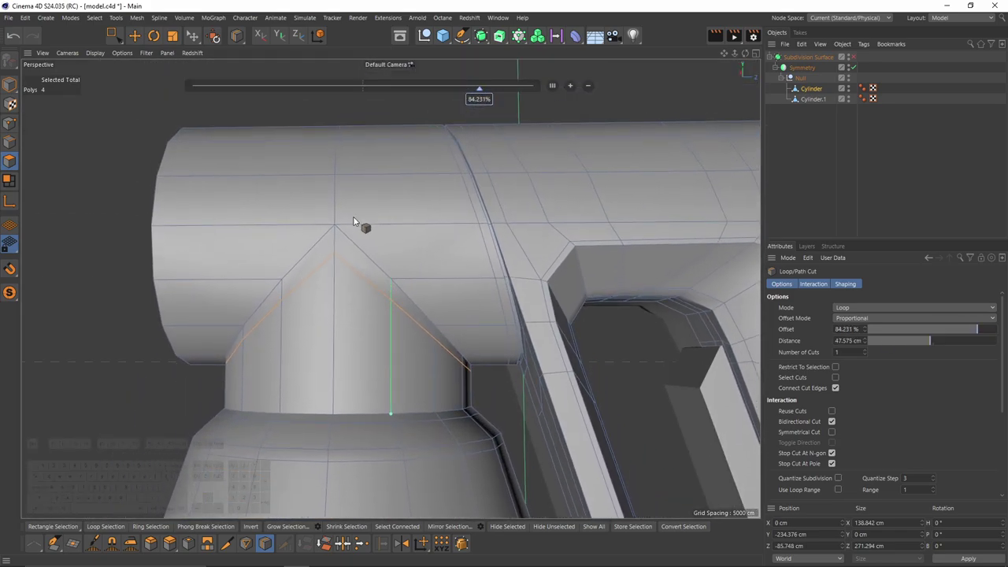
{"action": "left_click", "coordinate": [311, 227]}
{"action": "key", "text": "q"}
{"action": "left_click", "coordinate": [939, 189]}
{"action": "right_click_drag", "start_coordinate": [325, 193], "coordinate": [315, 218], "text": "alt"}
{"action": "left_click_drag", "start_coordinate": [315, 218], "coordinate": [355, 259], "text": "alt"}
{"action": "right_click_drag", "start_coordinate": [355, 259], "coordinate": [342, 189], "text": "alt"}
{"action": "mouse_move", "coordinate": [338, 179]}
{"action": "left_mouse_down", "text": "alt"}
{"action": "mouse_move", "coordinate": [285, 180]}
{"action": "mouse_move", "coordinate": [372, 207]}
{"action": "left_mouse_up", "text": "alt"}
{"action": "mouse_move", "coordinate": [372, 207]}
{"action": "right_mouse_down", "text": "alt"}
{"action": "mouse_move", "coordinate": [347, 212]}
{"action": "mouse_move", "coordinate": [319, 192]}
{"action": "right_mouse_up", "text": "alt"}
{"action": "left_click_drag", "start_coordinate": [318, 192], "coordinate": [283, 158], "text": "alt"}
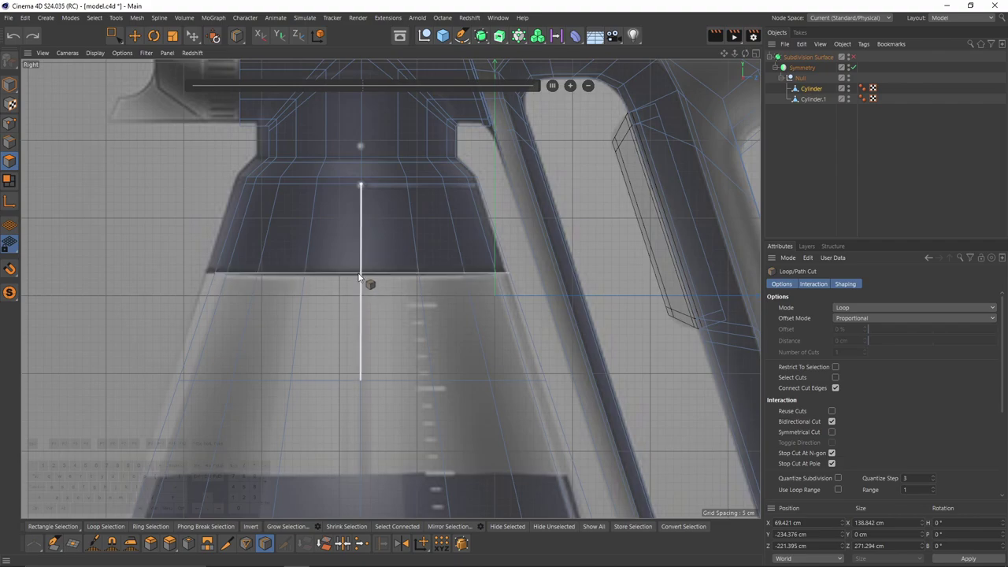
- Loop-cut the bottle at 46.905% along the lower edge of the reference's dark cap, and add another loop across its lower half
{"action": "left_click", "coordinate": [358, 273]}
{"action": "key", "text": "q"}
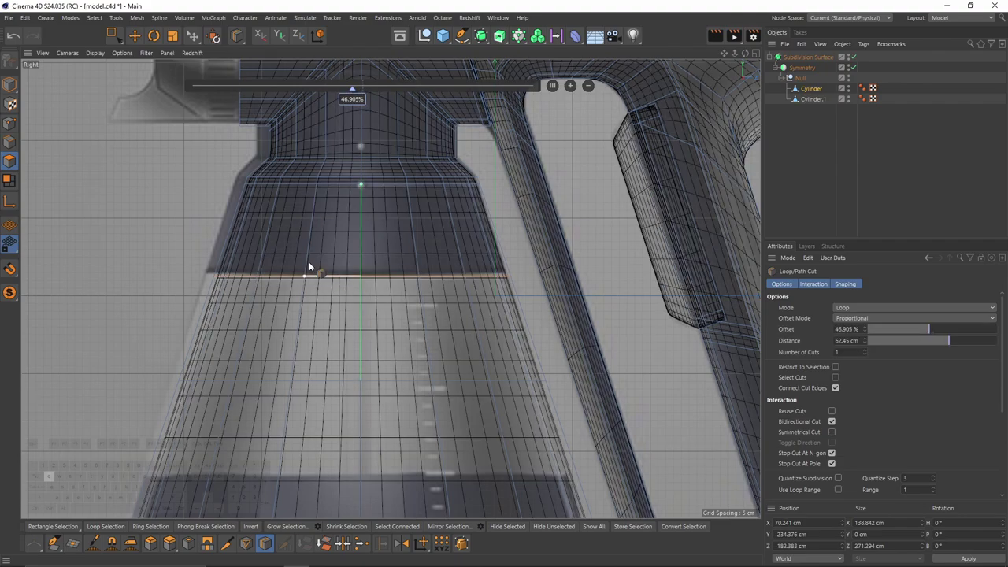
{"action": "key", "text": "q"}
{"action": "middle_click", "coordinate": [309, 262]}
{"action": "middle_click", "coordinate": [309, 262]}
{"action": "left_click_drag", "start_coordinate": [320, 369], "coordinate": [349, 312], "text": "alt"}
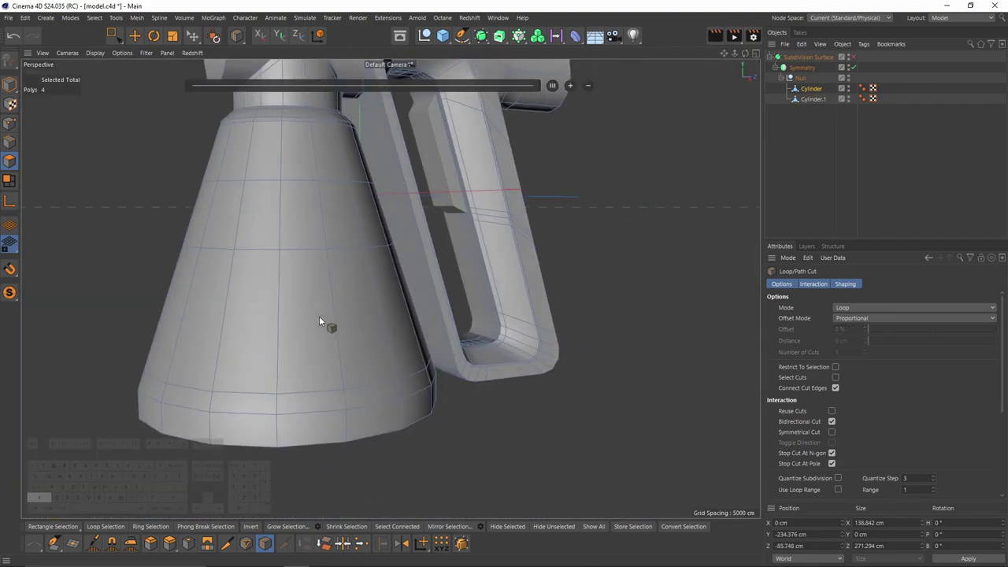
{"action": "left_click", "coordinate": [333, 321]}
- Select a vertical strip of four polygons on the bottle's side and preview the model with subdivision smoothing
{"action": "key", "text": "e"}
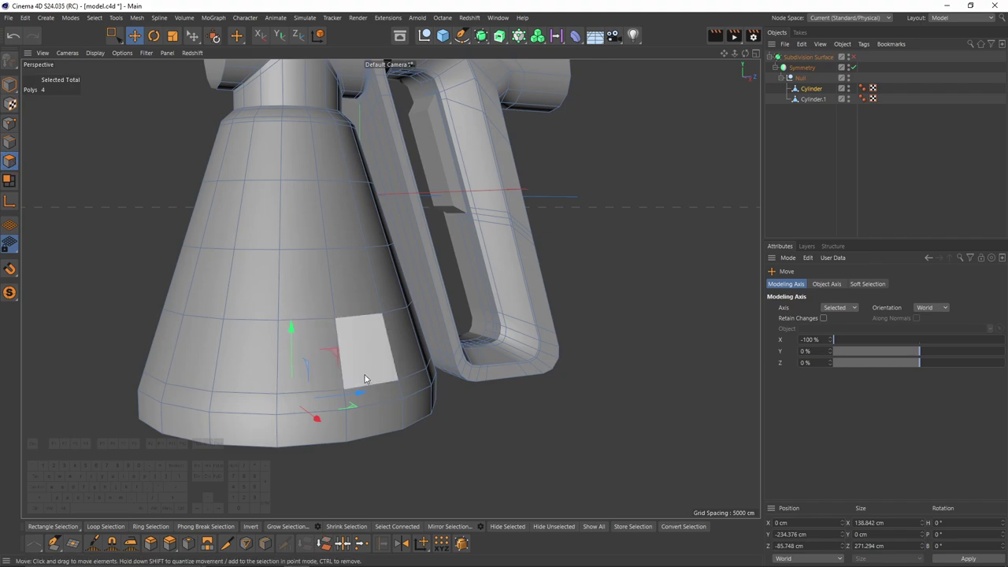
{"action": "left_click", "coordinate": [308, 355]}
{"action": "left_click", "coordinate": [310, 274], "text": "shift"}
{"action": "left_click", "coordinate": [317, 211], "text": "shift"}
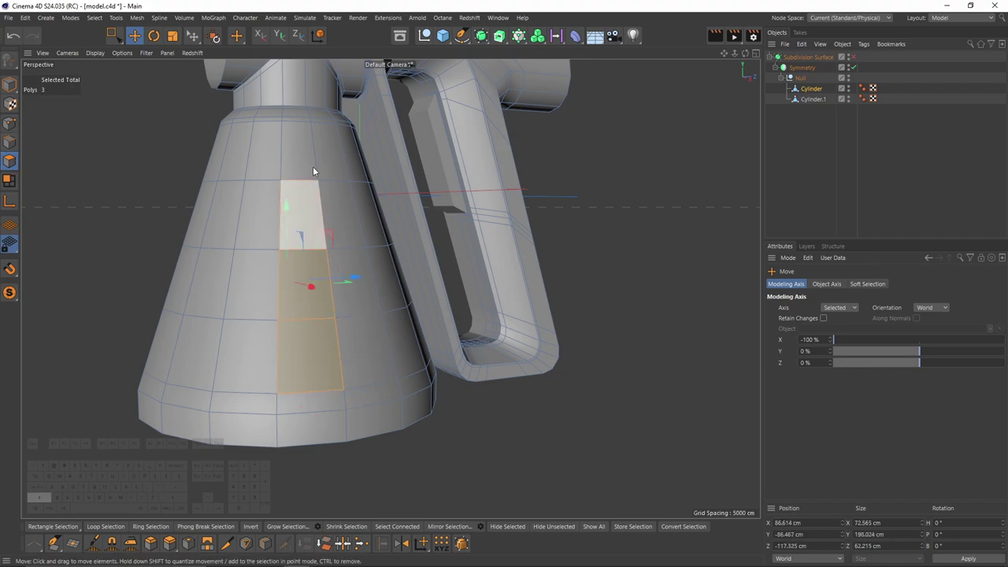
{"action": "left_click", "coordinate": [310, 159], "text": "shift"}
{"action": "middle_click_drag", "start_coordinate": [395, 195], "coordinate": [392, 289], "text": "alt"}
{"action": "left_click_drag", "start_coordinate": [392, 289], "coordinate": [315, 279], "text": "alt"}
{"action": "key", "text": "q"}
{"action": "key", "text": "q"}
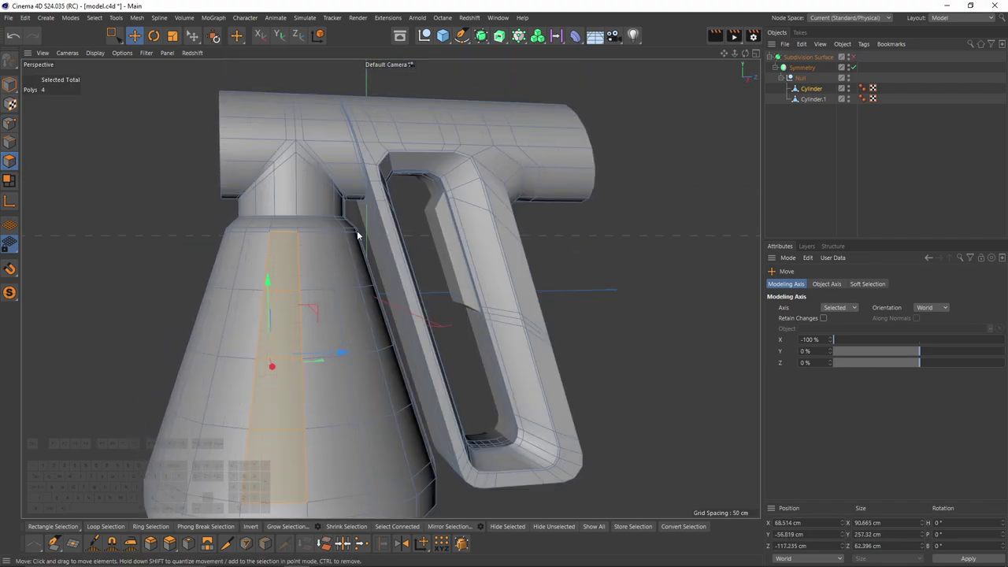
- Extrude the barrel's front open edge loop inward by scaling it down to about 35 by 70 cm
{"action": "left_click_drag", "start_coordinate": [357, 235], "coordinate": [425, 258], "text": "alt"}
{"action": "right_click_drag", "start_coordinate": [425, 258], "coordinate": [439, 258], "text": "alt"}
{"action": "left_click", "coordinate": [8, 144]}
{"action": "double_click", "coordinate": [277, 188]}
{"action": "middle_click_drag", "start_coordinate": [304, 192], "coordinate": [289, 215], "text": "alt"}
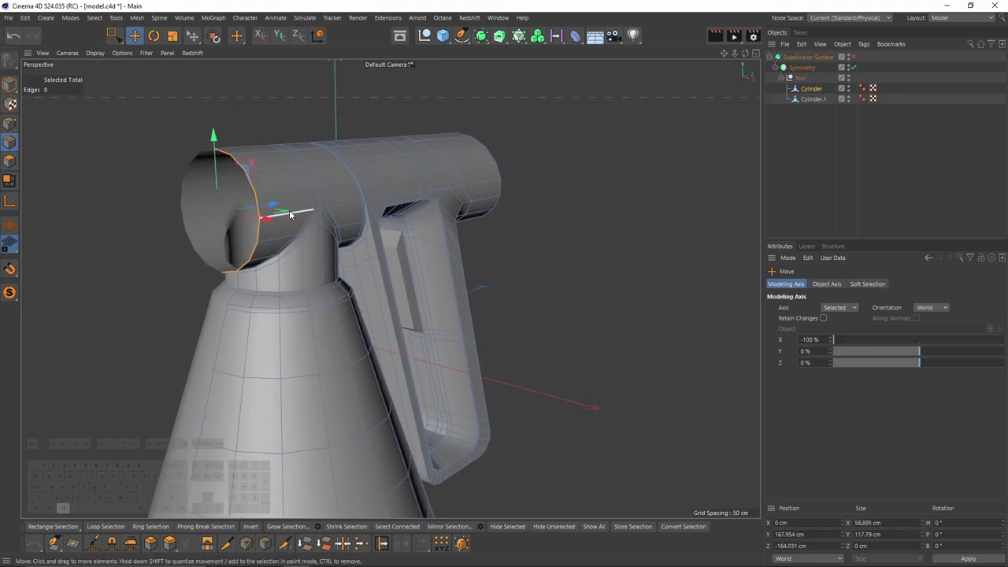
{"action": "left_click_drag", "start_coordinate": [290, 215], "coordinate": [288, 207], "text": "alt"}
{"action": "middle_click_drag", "start_coordinate": [287, 207], "coordinate": [332, 220], "text": "alt"}
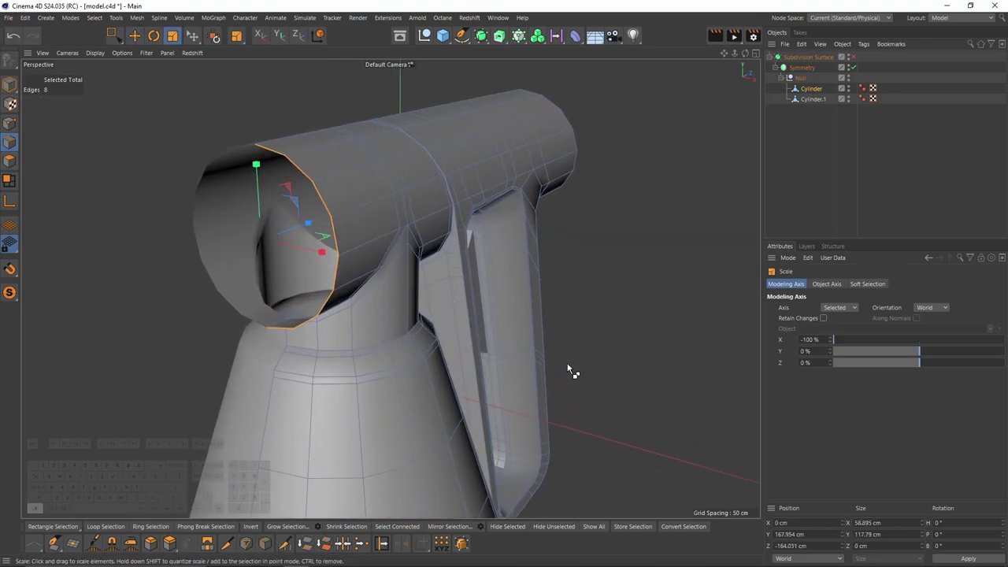
{"action": "left_click_drag", "start_coordinate": [568, 365], "coordinate": [371, 353], "text": "ctrl"}
{"action": "scroll", "coordinate": [313, 225], "scroll_direction": "up", "scroll_amount": 1}
- Add a loop cut near the outer edge of the barrel's front rim and preview the smoothed model
{"action": "key", "text": "k"}
{"action": "key", "text": "l"}
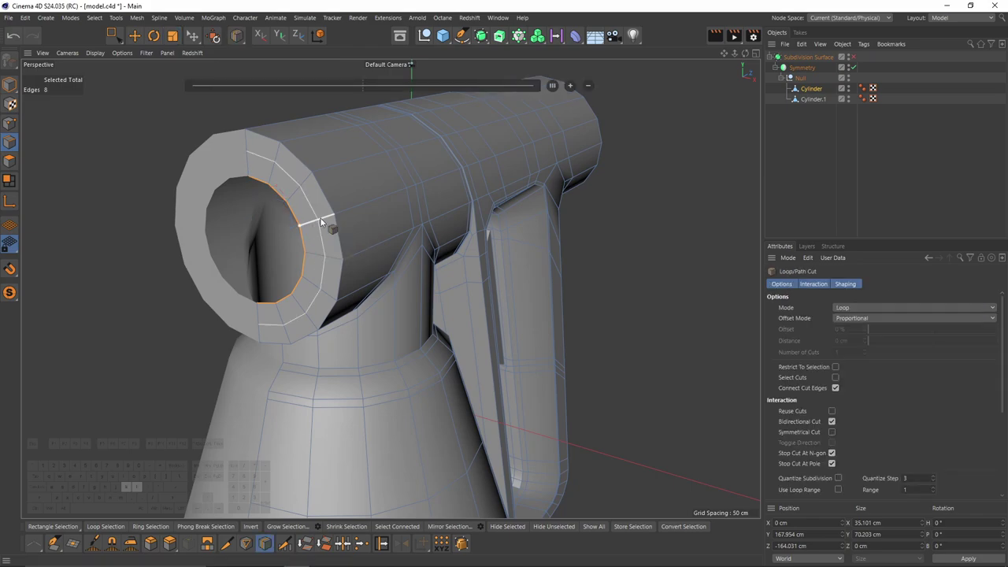
{"action": "scroll", "coordinate": [321, 220], "scroll_direction": "up", "scroll_amount": 2}
{"action": "left_click", "coordinate": [339, 214]}
{"action": "left_click_drag", "start_coordinate": [360, 219], "coordinate": [252, 189], "text": "alt"}
{"action": "key", "text": "q"}
{"action": "left_click", "coordinate": [923, 163]}
{"action": "key", "text": "ctrl+z"}
{"action": "key", "text": "ctrl+z"}
- Extrude the barrel's rear open edge loop inward by scaling it down to about 28 by 56 cm
{"action": "left_click_drag", "start_coordinate": [378, 153], "coordinate": [6, 133], "text": "alt"}
{"action": "key", "text": "e"}
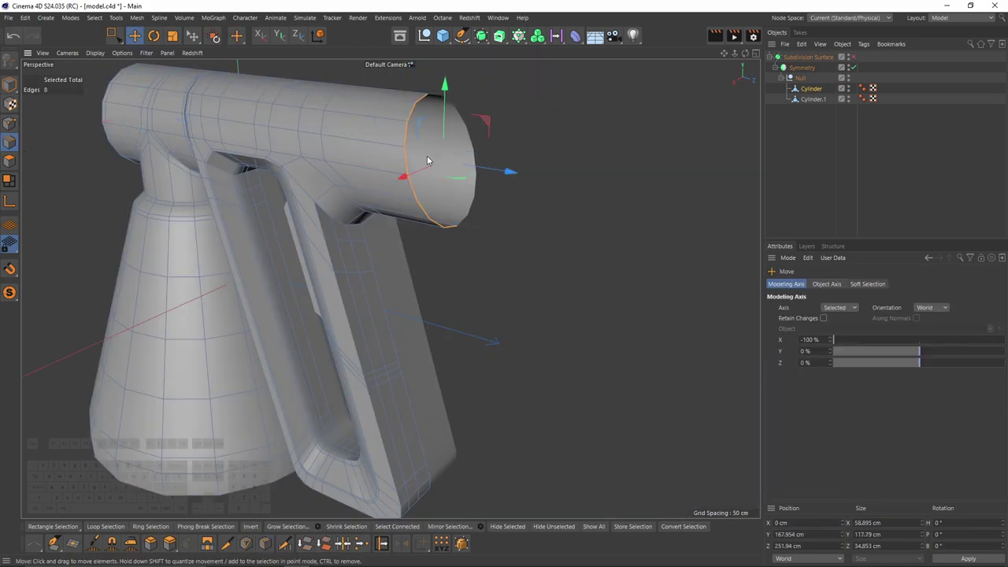
{"action": "middle_click_drag", "start_coordinate": [427, 160], "coordinate": [412, 210], "text": "alt"}
{"action": "scroll", "coordinate": [411, 209], "scroll_direction": "up", "scroll_amount": 2}
{"action": "key", "text": "t"}
{"action": "left_click_drag", "start_coordinate": [448, 223], "coordinate": [398, 242], "text": "alt"}
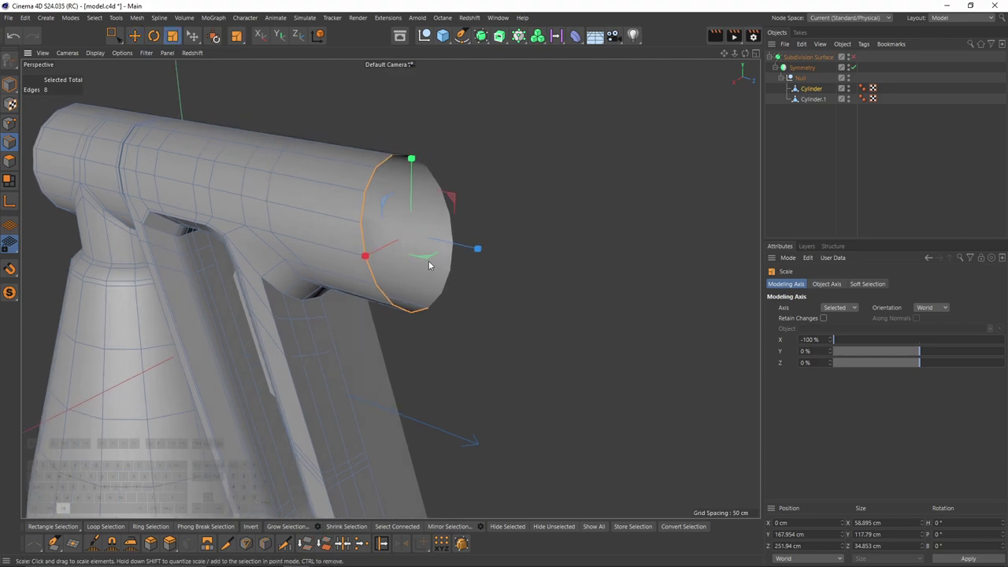
{"action": "left_click_drag", "start_coordinate": [598, 340], "coordinate": [523, 343]}
{"action": "key", "text": "ctrl+z"}
{"action": "left_click_drag", "start_coordinate": [521, 341], "coordinate": [488, 272], "text": "alt"}
{"action": "left_click_drag", "start_coordinate": [577, 309], "coordinate": [346, 284], "text": "ctrl"}
- Try to extrude the rear opening's inner edge loop about 19 cm outward along Z
{"action": "middle_click", "coordinate": [334, 291]}
{"action": "middle_click", "coordinate": [242, 345]}
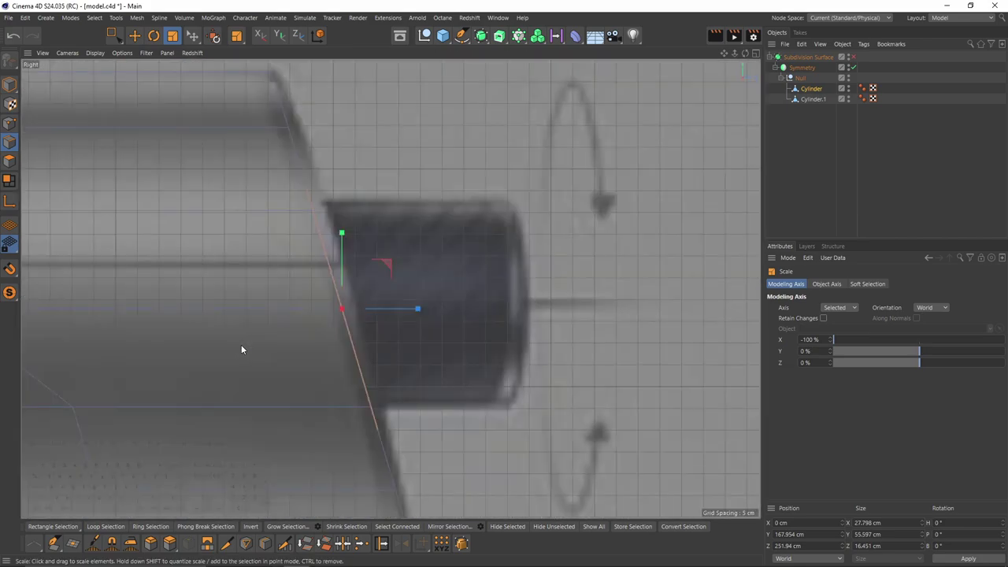
{"action": "key", "text": "e"}
{"action": "left_click_drag", "start_coordinate": [404, 311], "coordinate": [477, 312], "text": "ctrl"}
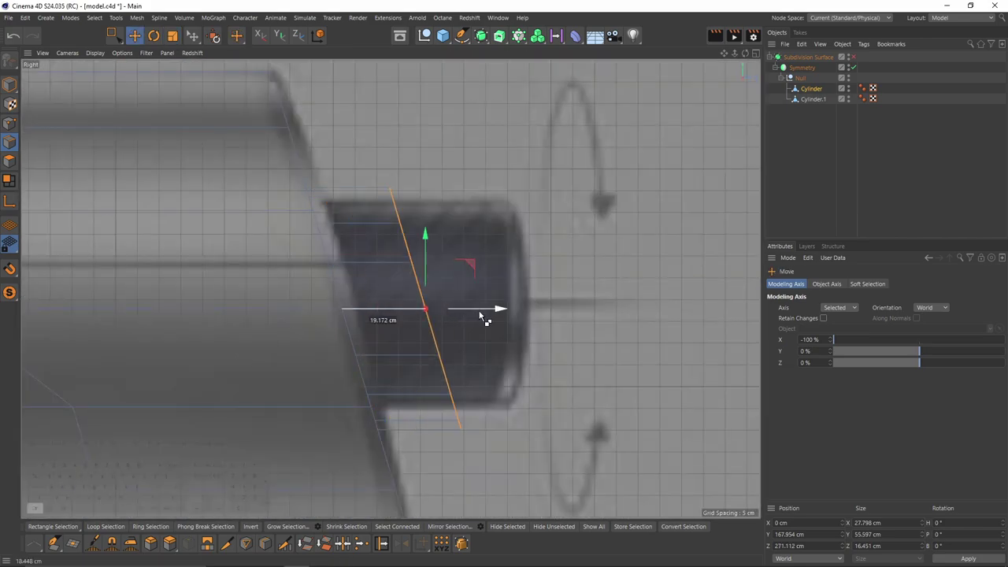
{"action": "key", "text": "ctrl+z"}
- Extrude the rear opening's inner edge loop about 25 cm into the barrel
{"action": "middle_click", "coordinate": [476, 311]}
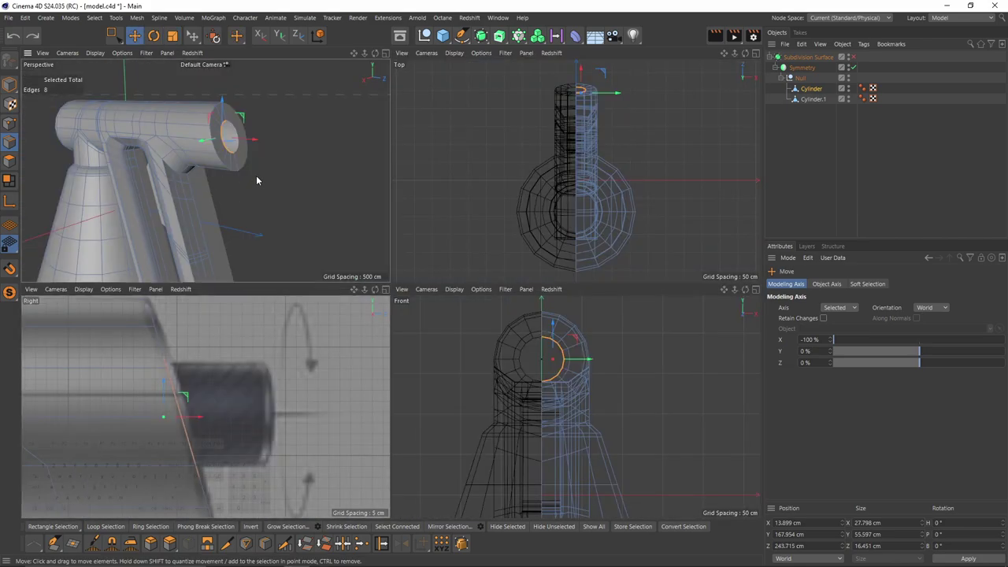
{"action": "middle_click", "coordinate": [258, 178]}
{"action": "left_click_drag", "start_coordinate": [433, 216], "coordinate": [444, 249], "text": "alt"}
{"action": "left_click_drag", "start_coordinate": [443, 249], "coordinate": [470, 275], "text": "alt"}
{"action": "scroll", "coordinate": [388, 267], "scroll_direction": "up", "scroll_amount": 2}
- Add supporting loop cuts around the barrel's rear rim and inside its opening, and preview the smoothed model
{"action": "key", "text": "k"}
{"action": "key", "text": "l"}
{"action": "scroll", "coordinate": [406, 282], "scroll_direction": "up", "scroll_amount": 1}
{"action": "left_click", "coordinate": [432, 288]}
{"action": "left_click", "coordinate": [437, 275]}
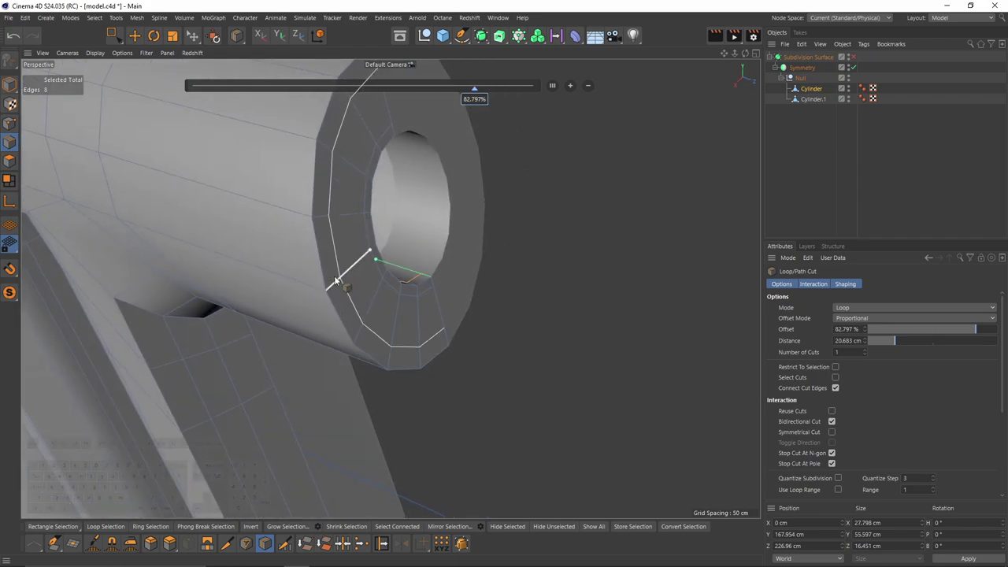
{"action": "left_click", "coordinate": [336, 279]}
{"action": "left_click", "coordinate": [315, 285]}
{"action": "scroll", "coordinate": [319, 286], "scroll_direction": "down", "scroll_amount": 3}
{"action": "left_click_drag", "start_coordinate": [389, 288], "coordinate": [674, 248], "text": "alt"}
{"action": "key", "text": "q"}
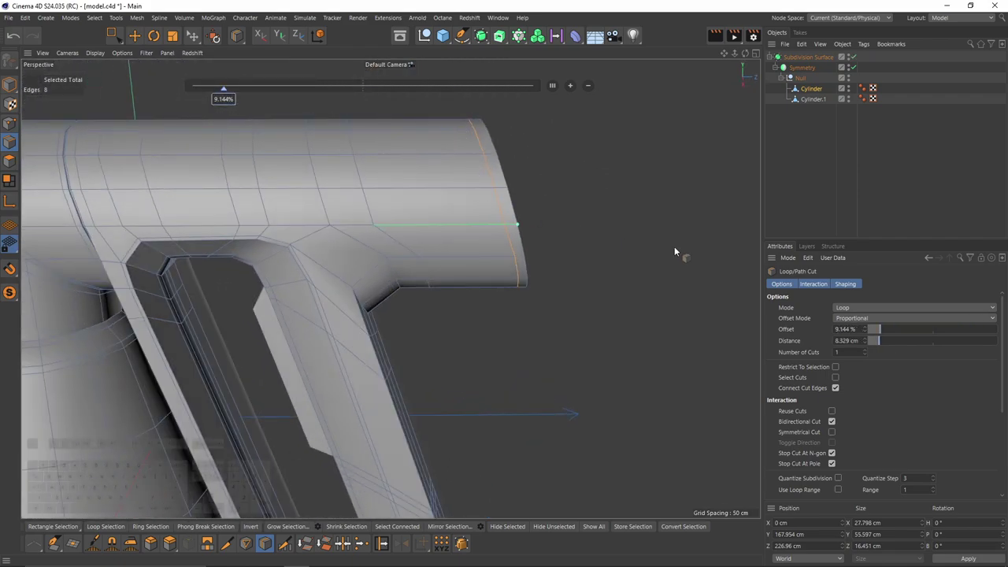
{"action": "key", "text": "q"}
- Add a loop cut midway along the barrel's rear segment and select two neighbouring polygons on its side
{"action": "left_click", "coordinate": [444, 226], "text": "shift"}
{"action": "key", "text": "e"}
{"action": "scroll", "coordinate": [443, 224], "scroll_direction": "down", "scroll_amount": 3}
{"action": "mouse_move", "coordinate": [218, 313]}
{"action": "left_mouse_down", "text": "alt"}
{"action": "mouse_move", "coordinate": [339, 316]}
{"action": "mouse_move", "coordinate": [224, 323]}
{"action": "left_mouse_up", "text": "alt"}
{"action": "left_click", "coordinate": [9, 162]}
{"action": "scroll", "coordinate": [569, 272], "scroll_direction": "up", "scroll_amount": 2}
{"action": "left_click", "coordinate": [479, 242]}
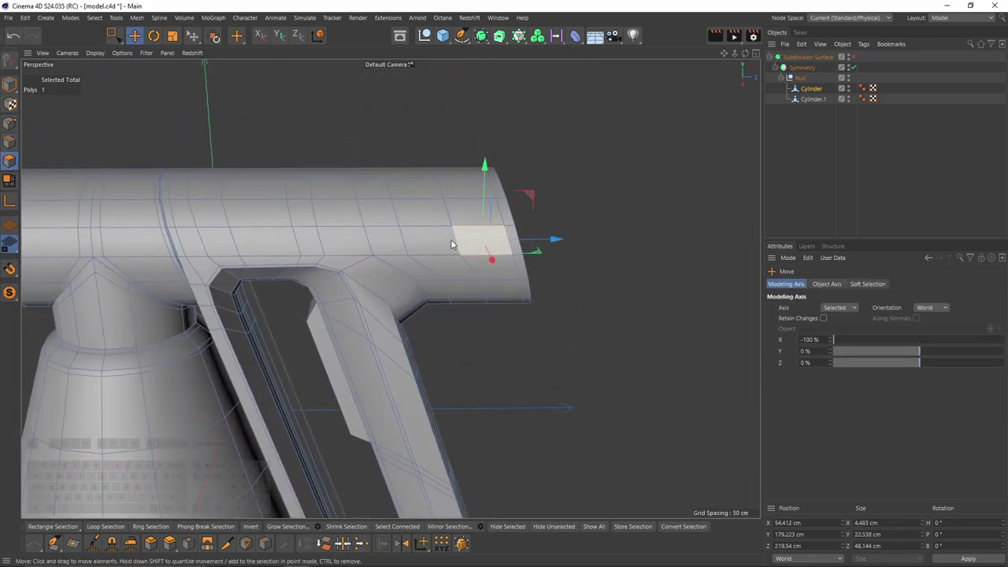
{"action": "left_click", "coordinate": [440, 240], "text": "shift"}
{"action": "left_click_drag", "start_coordinate": [430, 220], "coordinate": [422, 282], "text": "alt"}
- Select the barrel edge loop above the handle's rear junction and slide it slightly toward the rear opening
{"action": "left_click", "coordinate": [9, 142]}
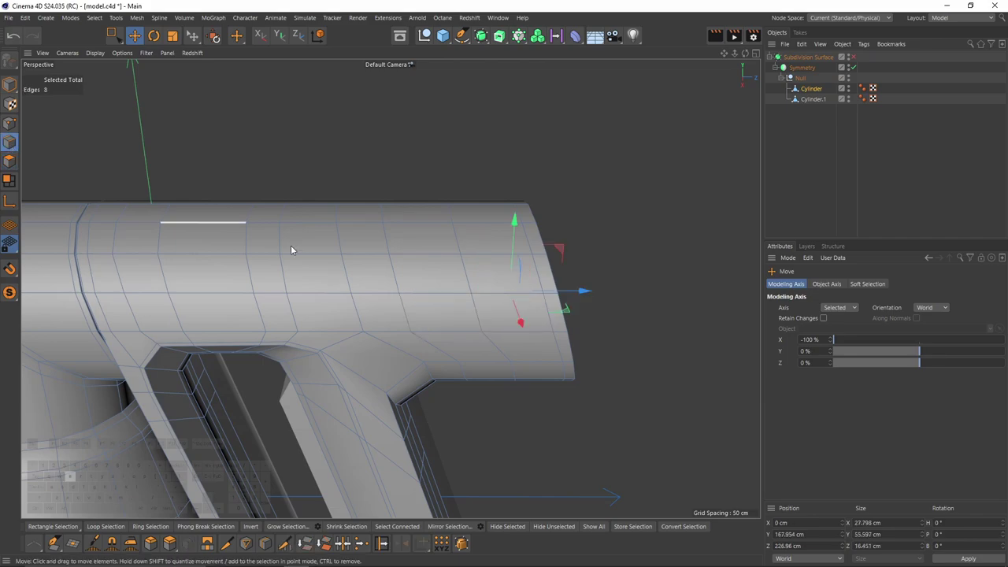
{"action": "left_click", "coordinate": [415, 318]}
{"action": "left_click_drag", "start_coordinate": [414, 318], "coordinate": [407, 345], "text": "alt"}
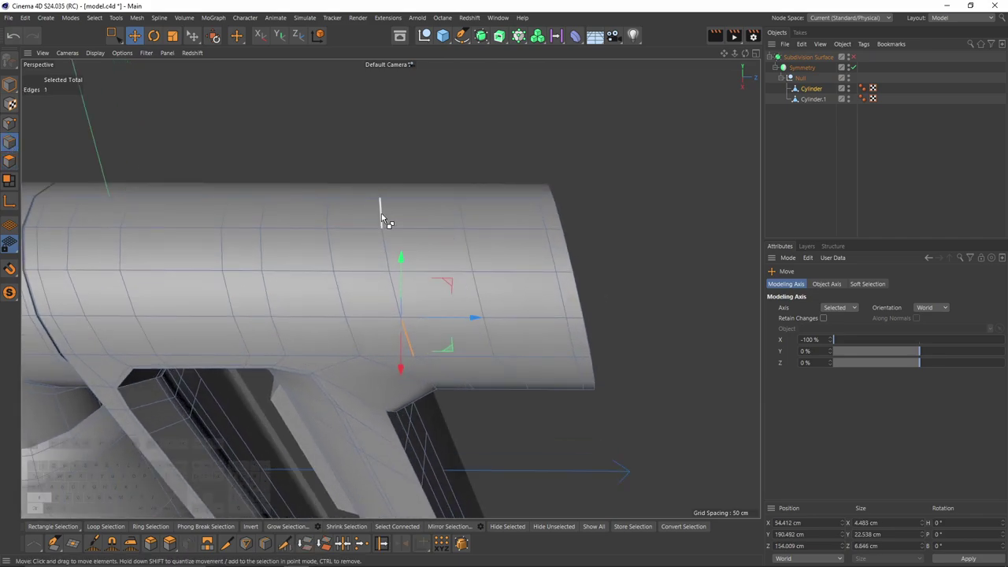
{"action": "key", "text": "m"}
{"action": "key", "text": "o"}
{"action": "left_click_drag", "start_coordinate": [401, 251], "coordinate": [403, 251]}
{"action": "middle_click_drag", "start_coordinate": [403, 251], "coordinate": [393, 257], "text": "alt"}
{"action": "key", "text": "e"}
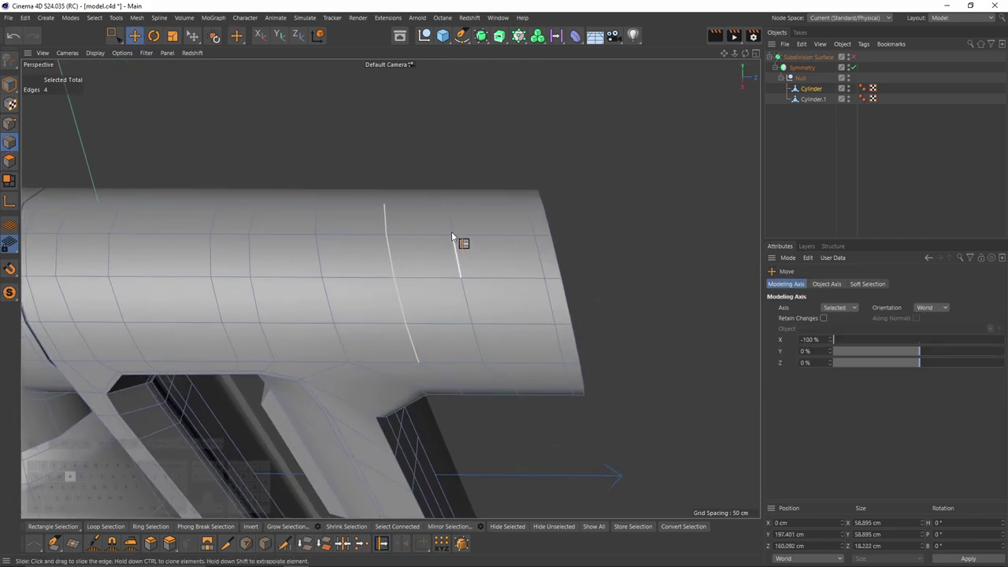
- Slide the barrel's other edge loops to even out their spacing, the rearmost by about 4.9 cm
{"action": "key", "text": "m"}
{"action": "key", "text": "o"}
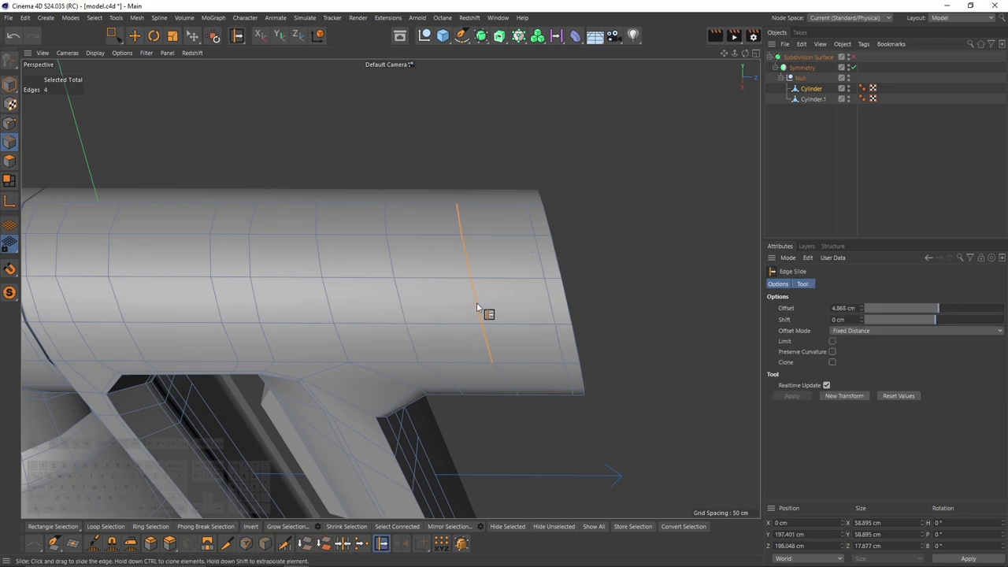
{"action": "key", "text": "e"}
{"action": "key", "text": "m"}
{"action": "key", "text": "o"}
{"action": "key", "text": "e"}
{"action": "double_click", "coordinate": [386, 338]}
{"action": "key", "text": "m"}
{"action": "key", "text": "o"}
{"action": "key", "text": "e"}
{"action": "key", "text": "m"}
{"action": "key", "text": "o"}
- Try to slide the handle's edge loop near the trigger's lower end up by about 24 cm
{"action": "left_click_drag", "start_coordinate": [367, 217], "coordinate": [322, 235], "text": "alt"}
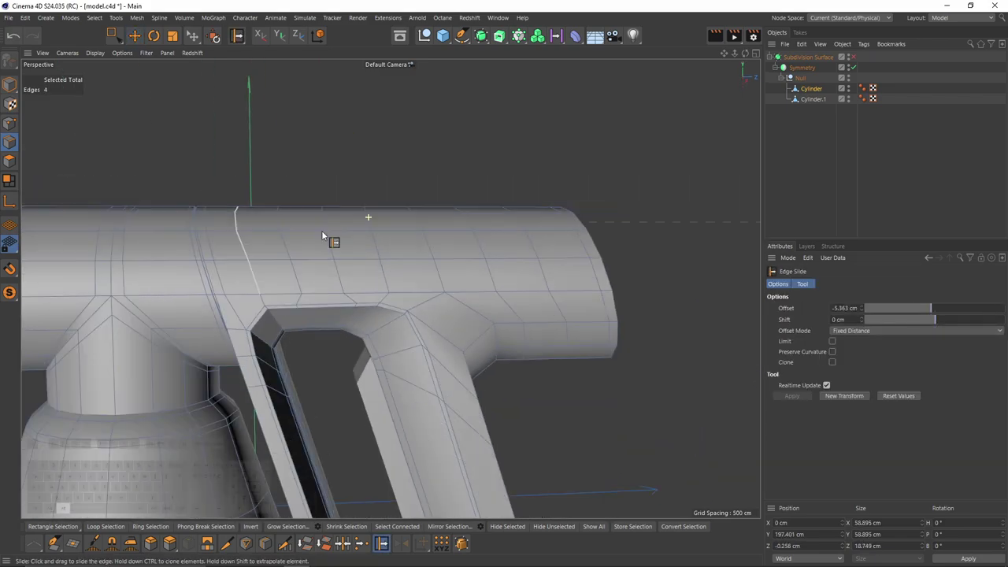
{"action": "scroll", "coordinate": [322, 235], "scroll_direction": "down", "scroll_amount": 2}
{"action": "middle_click_drag", "start_coordinate": [420, 402], "coordinate": [377, 236], "text": "alt"}
{"action": "key", "text": "k"}
{"action": "key", "text": "l"}
{"action": "left_click_drag", "start_coordinate": [412, 268], "coordinate": [405, 270], "text": "alt"}
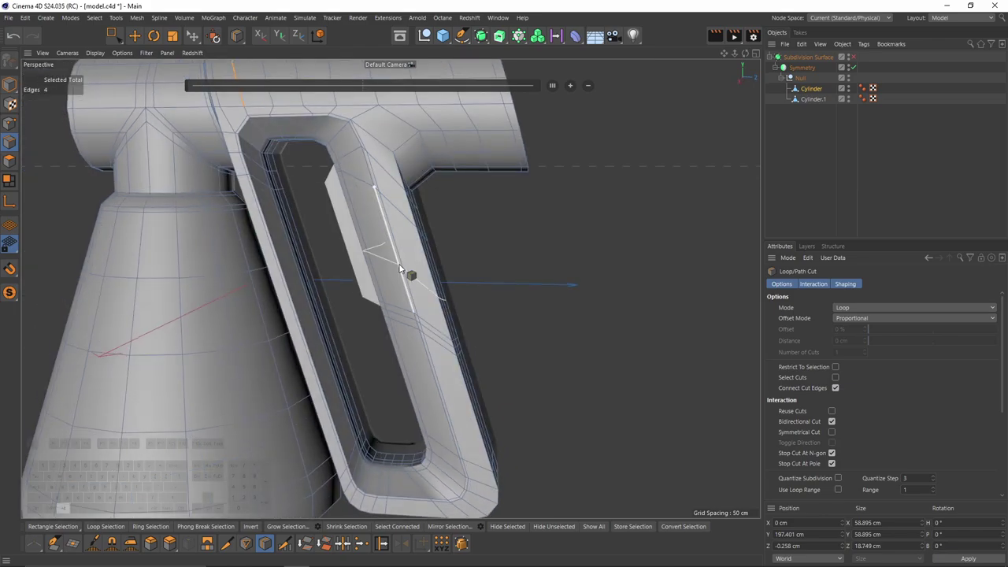
{"action": "middle_click_drag", "start_coordinate": [405, 269], "coordinate": [403, 224], "text": "alt"}
{"action": "left_click_drag", "start_coordinate": [403, 224], "coordinate": [520, 276], "text": "alt"}
{"action": "key", "text": "e"}
{"action": "left_click", "coordinate": [416, 234]}
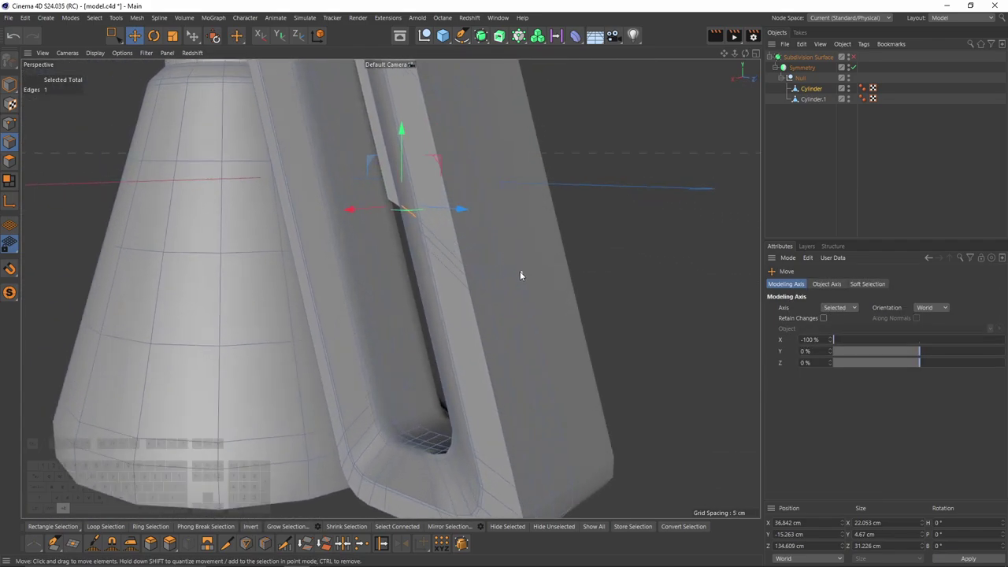
{"action": "key", "text": "m"}
{"action": "key", "text": "o"}
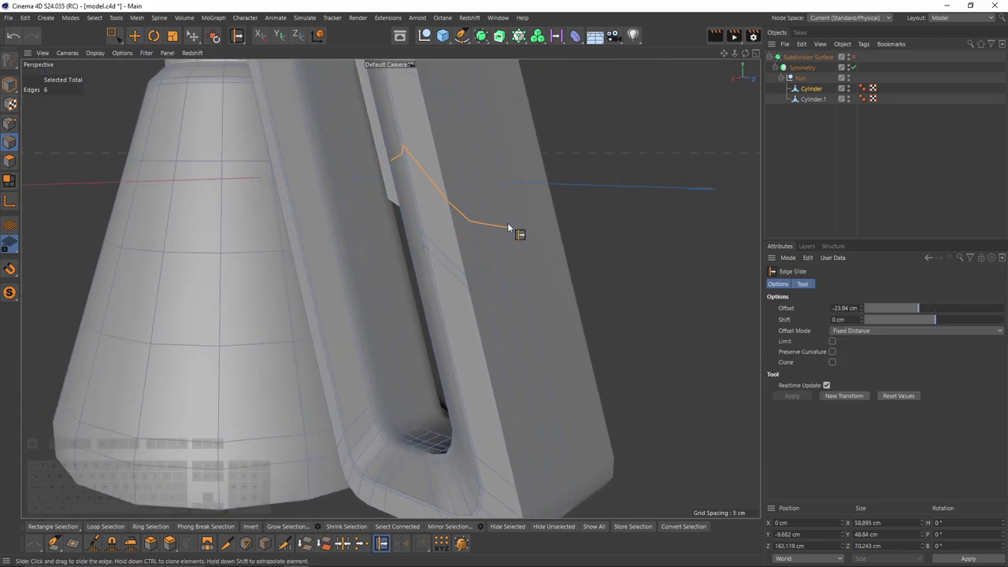
{"action": "left_click_drag", "start_coordinate": [400, 185], "coordinate": [509, 201], "text": "alt"}
{"action": "key", "text": "ctrl+z"}
- Loop-select the handle's edge loop near the trigger's lower end and slide it away from its neighbouring loops
{"action": "scroll", "coordinate": [403, 191], "scroll_direction": "up", "scroll_amount": 2}
{"action": "key", "text": "u"}
{"action": "key", "text": "l"}
{"action": "left_click_drag", "start_coordinate": [391, 223], "coordinate": [409, 206], "text": "alt"}
{"action": "scroll", "coordinate": [368, 206], "scroll_direction": "up", "scroll_amount": 4}
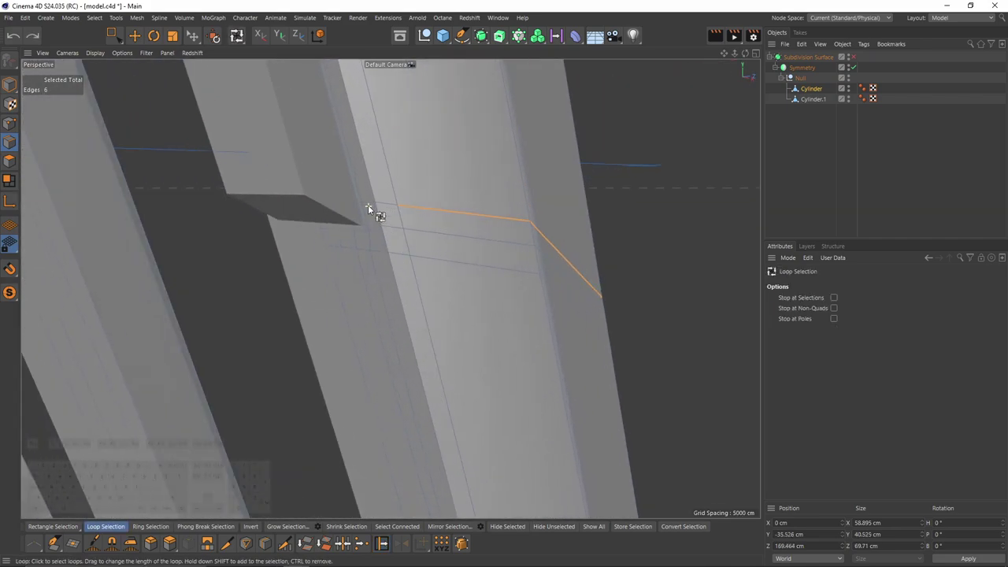
{"action": "left_click_drag", "start_coordinate": [375, 244], "coordinate": [348, 245], "text": "alt"}
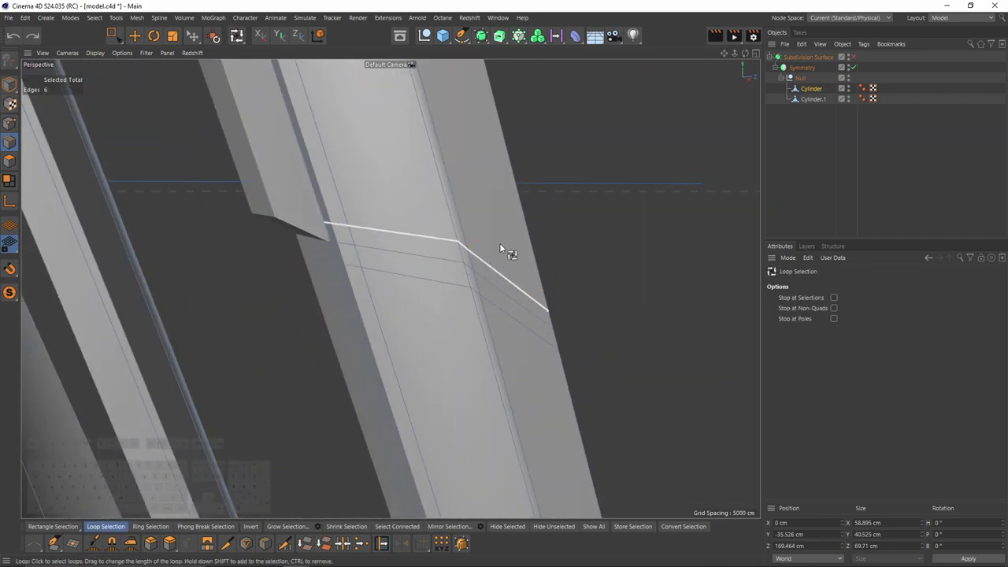
{"action": "middle_click_drag", "start_coordinate": [518, 231], "coordinate": [496, 256], "text": "alt"}
{"action": "key", "text": "ctrl+z"}
{"action": "key", "text": "m"}
{"action": "key", "text": "o"}
{"action": "scroll", "coordinate": [501, 274], "scroll_direction": "down", "scroll_amount": 4}
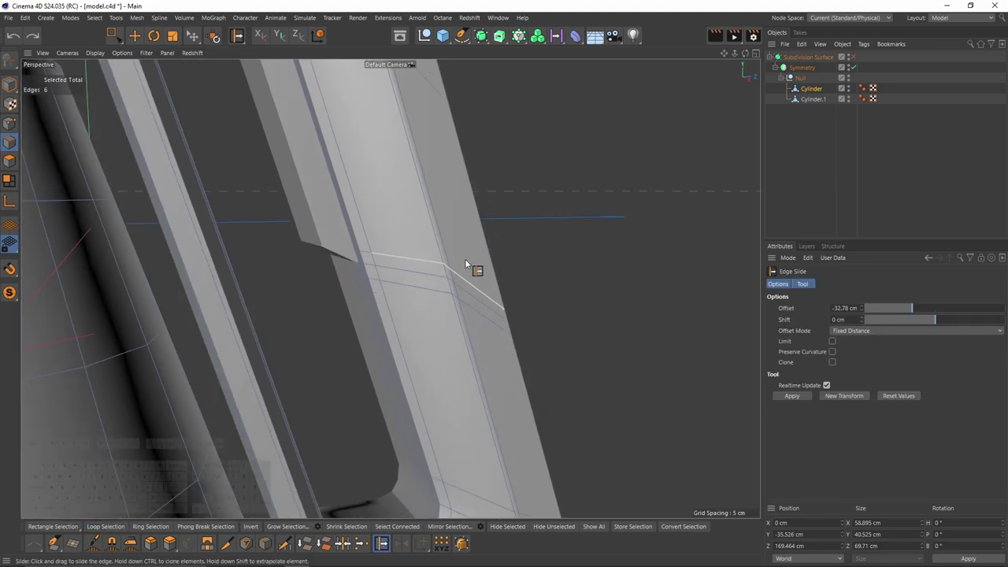
{"action": "left_click_drag", "start_coordinate": [464, 258], "coordinate": [363, 291], "text": "alt"}
{"action": "left_click_drag", "start_coordinate": [472, 348], "coordinate": [469, 224]}
- Slide the remaining close edge loops on the handle below the trigger to space them further apart
{"action": "key", "text": "e"}
{"action": "left_click", "coordinate": [313, 209]}
{"action": "left_click", "coordinate": [411, 264], "text": "shift"}
{"action": "key", "text": "m"}
{"action": "key", "text": "o"}
{"action": "scroll", "coordinate": [432, 346], "scroll_direction": "down", "scroll_amount": 4}
{"action": "key", "text": "Return"}
{"action": "scroll", "coordinate": [477, 244], "scroll_direction": "up", "scroll_amount": 4}
{"action": "left_click_drag", "start_coordinate": [479, 266], "coordinate": [488, 277]}
- Select two points on the inner bottom face of the handle's opening
{"action": "scroll", "coordinate": [429, 209], "scroll_direction": "down", "scroll_amount": 4}
{"action": "left_click_drag", "start_coordinate": [319, 93], "coordinate": [438, 196]}
{"action": "mouse_move", "coordinate": [438, 195]}
{"action": "left_mouse_down"}
{"action": "mouse_move", "coordinate": [439, 215]}
{"action": "mouse_move", "coordinate": [438, 203]}
{"action": "left_mouse_up"}
{"action": "left_click_drag", "start_coordinate": [398, 209], "coordinate": [423, 279], "text": "alt"}
- Add centred loop cuts across the long sections of the handle
{"action": "key", "text": "k"}
{"action": "key", "text": "l"}
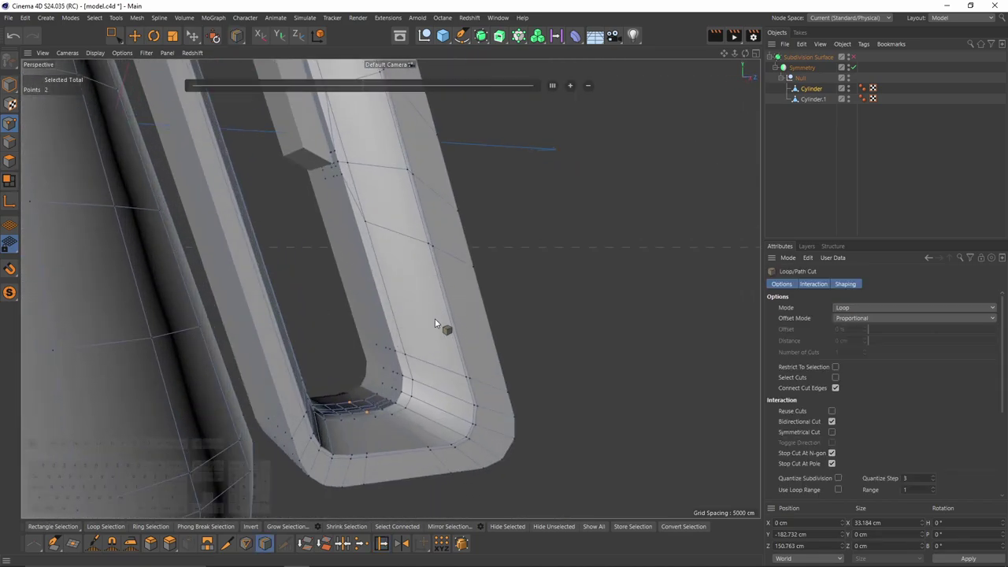
{"action": "left_click", "coordinate": [449, 316], "text": "shift"}
{"action": "mouse_move", "coordinate": [449, 317]}
{"action": "left_mouse_down", "text": "alt"}
{"action": "mouse_move", "coordinate": [473, 404]}
{"action": "mouse_move", "coordinate": [322, 304]}
{"action": "mouse_move", "coordinate": [383, 318]}
{"action": "mouse_move", "coordinate": [483, 279]}
{"action": "mouse_move", "coordinate": [406, 294]}
{"action": "mouse_move", "coordinate": [390, 286]}
{"action": "mouse_move", "coordinate": [379, 220]}
{"action": "mouse_move", "coordinate": [425, 221]}
{"action": "mouse_move", "coordinate": [424, 261]}
{"action": "left_mouse_up", "text": "alt"}
{"action": "scroll", "coordinate": [473, 405], "scroll_direction": "down", "scroll_amount": 4}
{"action": "left_click", "coordinate": [383, 216], "text": "shift"}
{"action": "key", "text": "e"}
- Deselect the objects and examine the whole spray gun with subdivision smoothing, with and without wireframe lines
{"action": "left_click", "coordinate": [795, 169]}
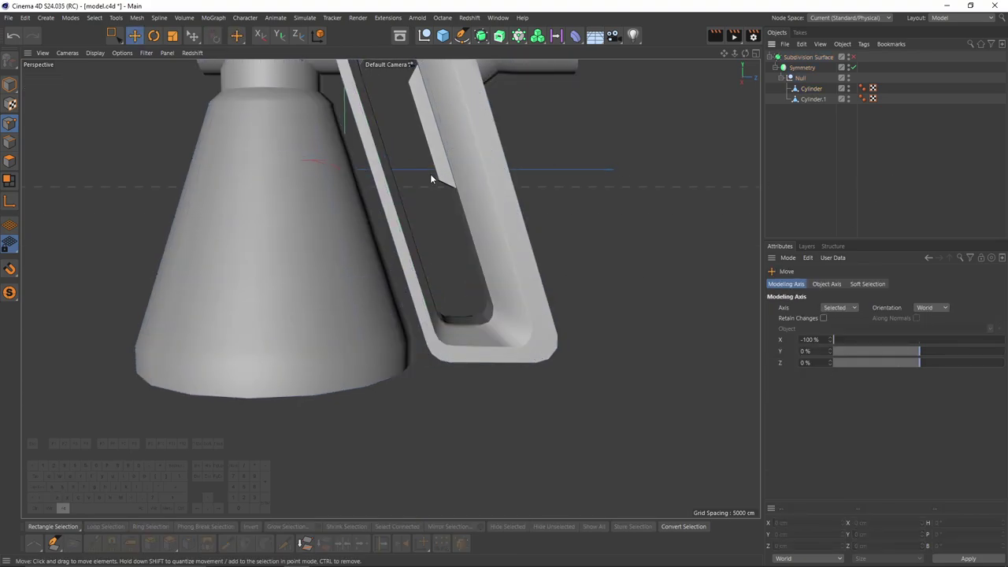
{"action": "middle_click_drag", "start_coordinate": [434, 181], "coordinate": [406, 261], "text": "alt"}
{"action": "key", "text": "n"}
{"action": "key", "text": "b"}
{"action": "scroll", "coordinate": [406, 260], "scroll_direction": "down", "scroll_amount": 2}
{"action": "mouse_move", "coordinate": [391, 288]}
{"action": "left_mouse_down", "text": "alt"}
{"action": "mouse_move", "coordinate": [483, 242]}
{"action": "mouse_move", "coordinate": [435, 248]}
{"action": "mouse_move", "coordinate": [395, 271]}
{"action": "mouse_move", "coordinate": [446, 269]}
{"action": "mouse_move", "coordinate": [425, 267]}
{"action": "left_mouse_up", "text": "alt"}
{"action": "key", "text": "ctrl+z"}
{"action": "key", "text": "q"}
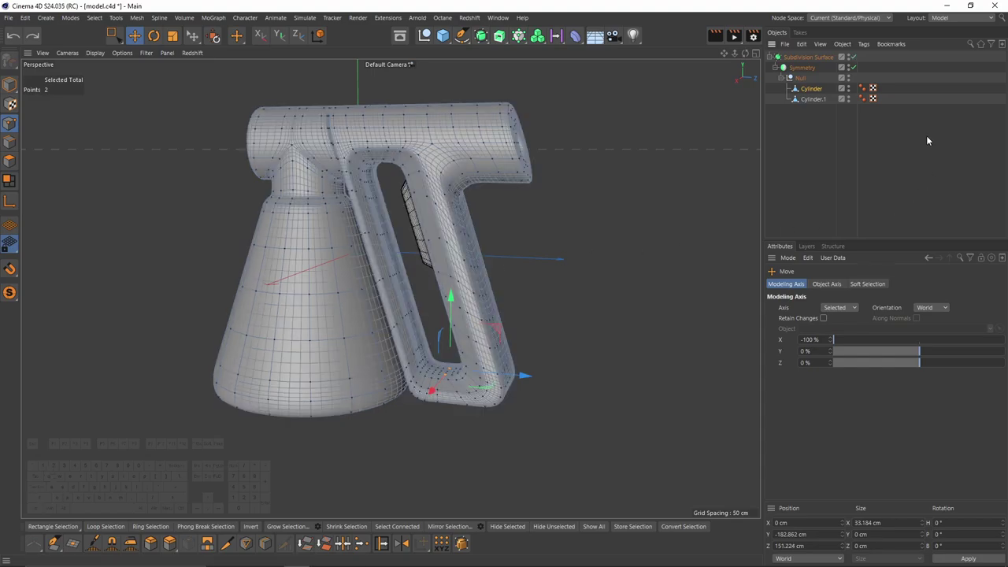
{"action": "left_click", "coordinate": [925, 136]}
{"action": "mouse_move", "coordinate": [535, 260]}
{"action": "left_mouse_down", "text": "alt"}
{"action": "mouse_move", "coordinate": [481, 253]}
{"action": "mouse_move", "coordinate": [545, 252]}
{"action": "left_mouse_up", "text": "alt"}
{"action": "key", "text": "n"}
{"action": "key", "text": "a"}
{"action": "mouse_move", "coordinate": [451, 243]}
{"action": "left_mouse_down", "text": "alt"}
{"action": "mouse_move", "coordinate": [415, 239]}
{"action": "mouse_move", "coordinate": [401, 199]}
{"action": "mouse_move", "coordinate": [470, 257]}
{"action": "left_mouse_up", "text": "alt"}
- In the right view, move the four points at the handle's rear junction forward to follow the reference curve
{"action": "middle_click", "coordinate": [470, 257]}
{"action": "middle_click", "coordinate": [285, 350]}
{"action": "scroll", "coordinate": [432, 250], "scroll_direction": "down", "scroll_amount": 2}
{"action": "middle_click_drag", "start_coordinate": [285, 350], "coordinate": [534, 188], "text": "alt"}
{"action": "scroll", "coordinate": [534, 188], "scroll_direction": "down", "scroll_amount": 3}
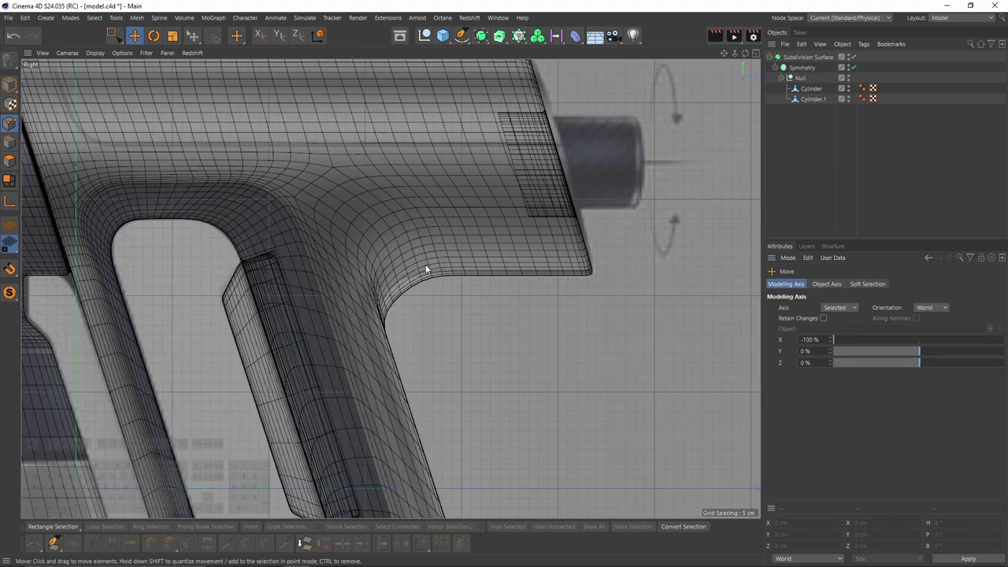
{"action": "key", "text": "ctrl+z"}
{"action": "key", "text": "ctrl+z"}
{"action": "scroll", "coordinate": [450, 282], "scroll_direction": "up", "scroll_amount": 3}
{"action": "key", "text": "space"}
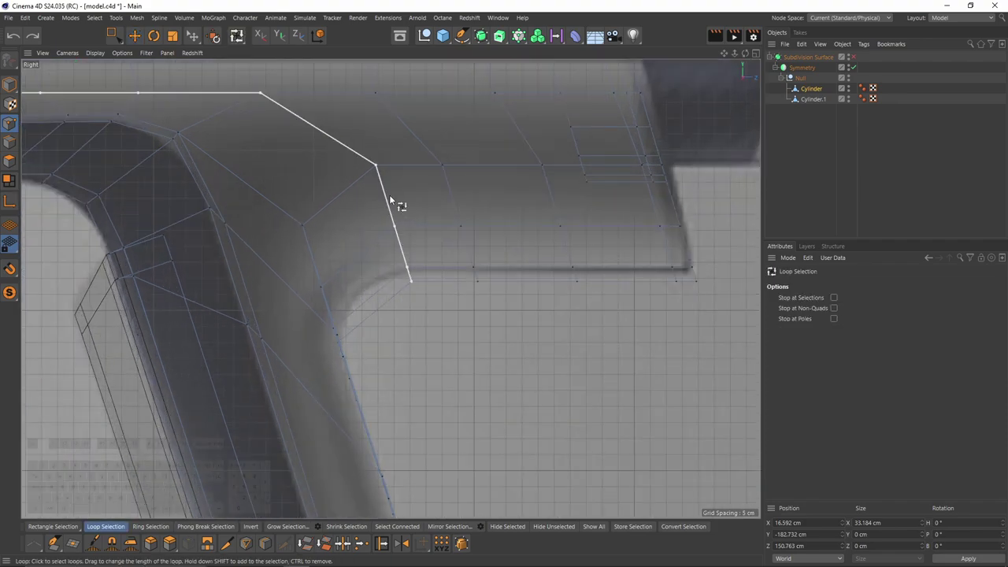
{"action": "key", "text": "space"}
{"action": "left_click_drag", "start_coordinate": [361, 145], "coordinate": [439, 298]}
{"action": "key", "text": "q"}
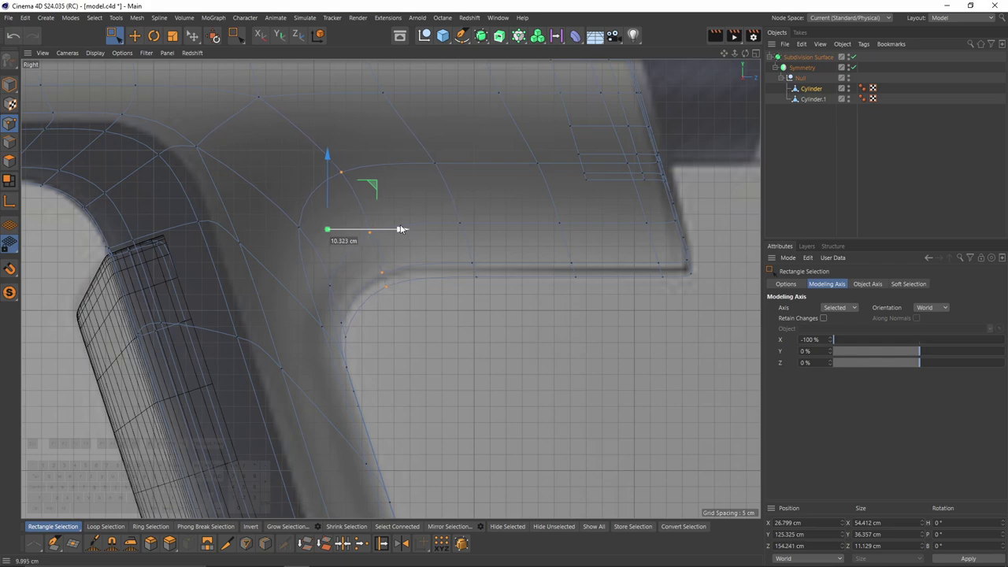
- Examine the smoothed junction between handle and barrel in the perspective view
{"action": "middle_click", "coordinate": [337, 275]}
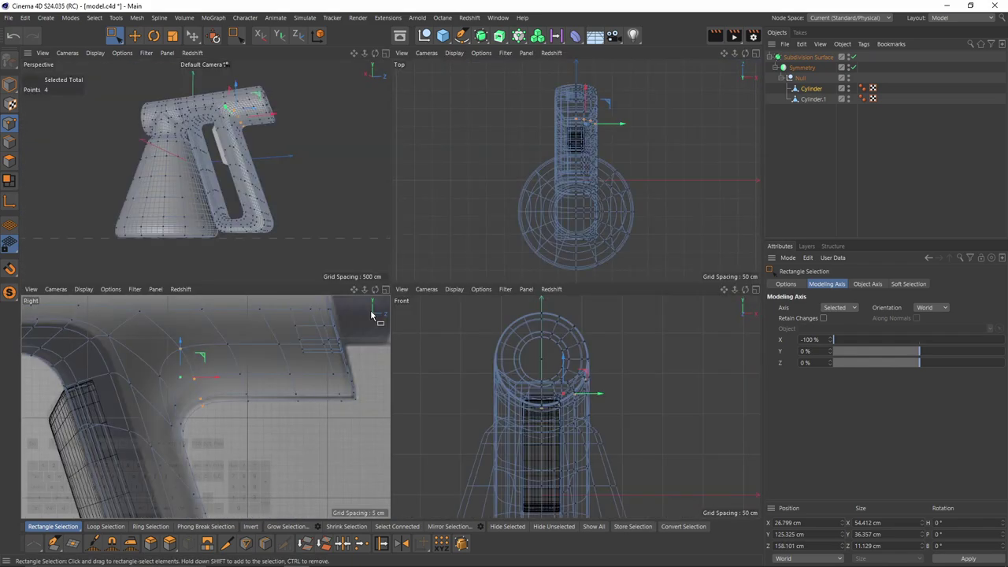
{"action": "middle_click", "coordinate": [373, 252]}
{"action": "left_click", "coordinate": [812, 175]}
{"action": "scroll", "coordinate": [505, 195], "scroll_direction": "up", "scroll_amount": 3}
{"action": "left_click_drag", "start_coordinate": [494, 205], "coordinate": [539, 207], "text": "alt"}
{"action": "key", "text": "ctrl+z"}
{"action": "scroll", "coordinate": [473, 202], "scroll_direction": "up", "scroll_amount": 4}
{"action": "key", "text": "q"}
- Select the single side point at the handle's rear junction and move it about 1.8 cm outward along X
{"action": "key", "text": "e"}
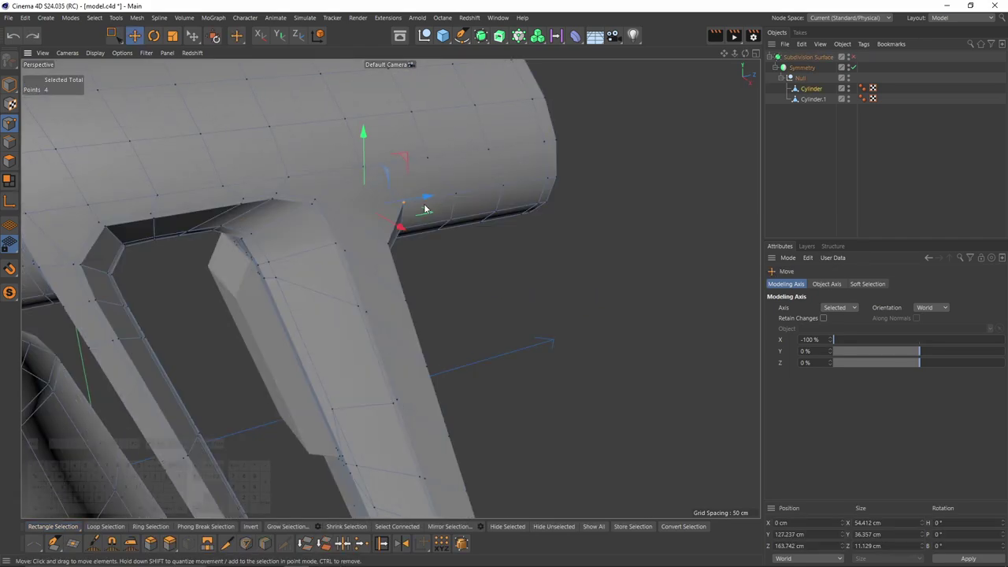
{"action": "left_click_drag", "start_coordinate": [423, 219], "coordinate": [365, 279], "text": "alt"}
{"action": "scroll", "coordinate": [387, 173], "scroll_direction": "up", "scroll_amount": 5}
{"action": "scroll", "coordinate": [365, 279], "scroll_direction": "up", "scroll_amount": 2}
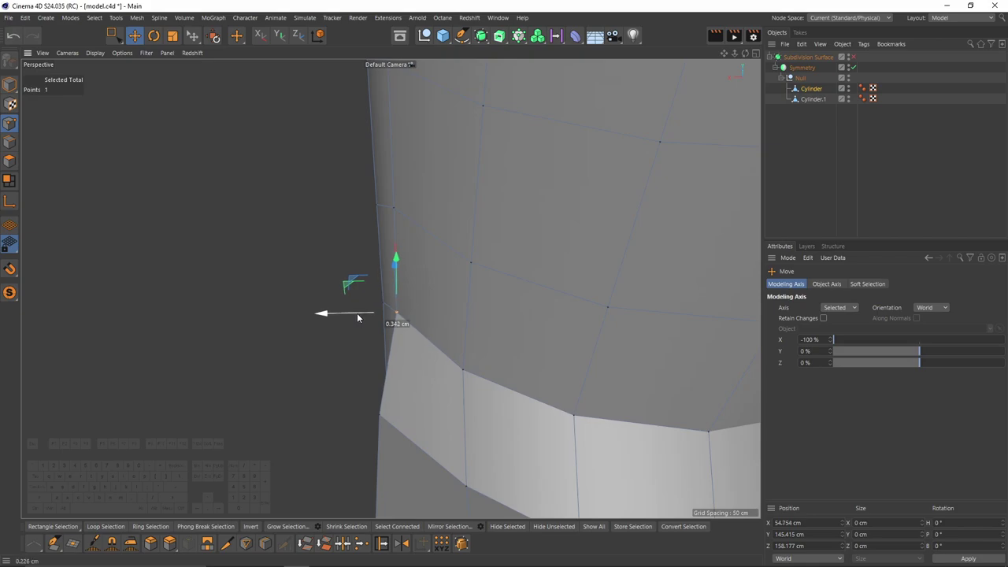
{"action": "left_click_drag", "start_coordinate": [356, 314], "coordinate": [351, 313]}
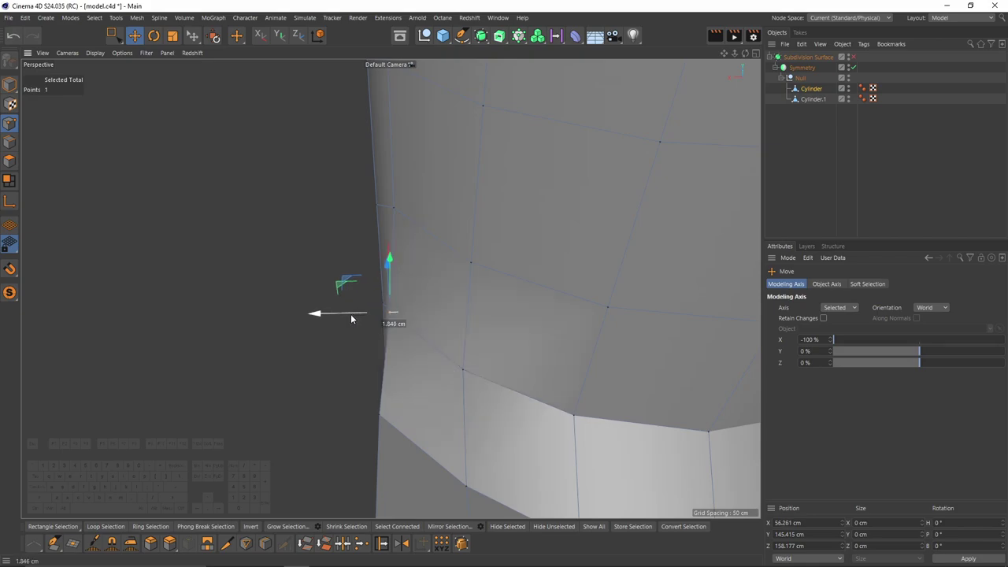
- Examine the rear handle junction with subdivision smoothing and the objects deselected
{"action": "scroll", "coordinate": [399, 274], "scroll_direction": "down", "scroll_amount": 2}
{"action": "left_click_drag", "start_coordinate": [401, 273], "coordinate": [506, 307], "text": "alt"}
{"action": "right_click_drag", "start_coordinate": [507, 307], "coordinate": [170, 224], "text": "alt"}
{"action": "left_click_drag", "start_coordinate": [169, 225], "coordinate": [389, 249], "text": "alt"}
{"action": "left_click", "coordinate": [854, 56]}
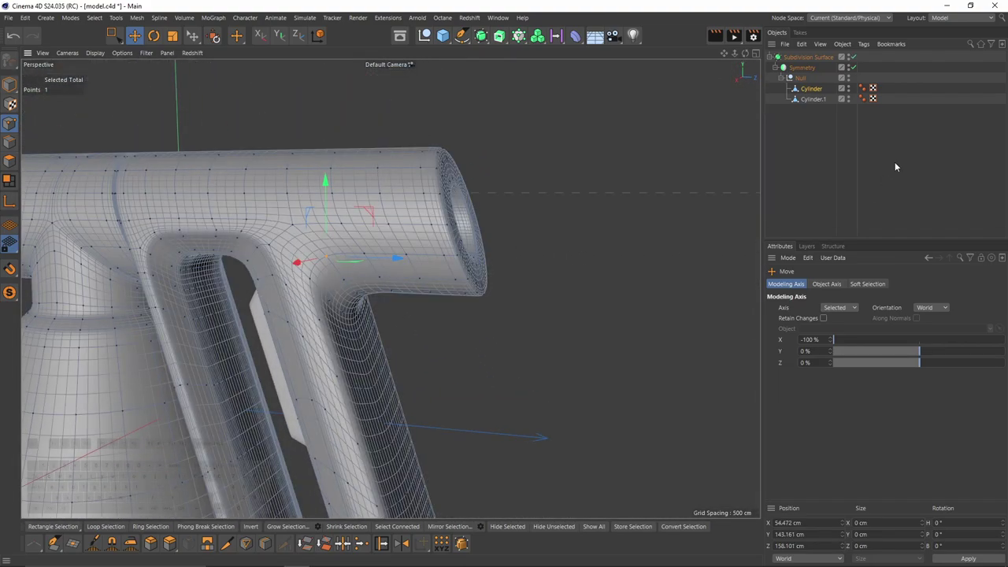
{"action": "left_click", "coordinate": [895, 165]}
{"action": "left_click_drag", "start_coordinate": [516, 215], "coordinate": [519, 254], "text": "alt"}
{"action": "key", "text": "ctrl+z"}
{"action": "key", "text": "ctrl+z"}
- Slide the four lengthwise edges on the barrel above the handle opening slightly and preview the smoothed model
{"action": "right_click_drag", "start_coordinate": [519, 254], "coordinate": [400, 234], "text": "alt"}
{"action": "key", "text": "m"}
{"action": "key", "text": "o"}
{"action": "left_click_drag", "start_coordinate": [400, 234], "coordinate": [276, 194], "text": "alt"}
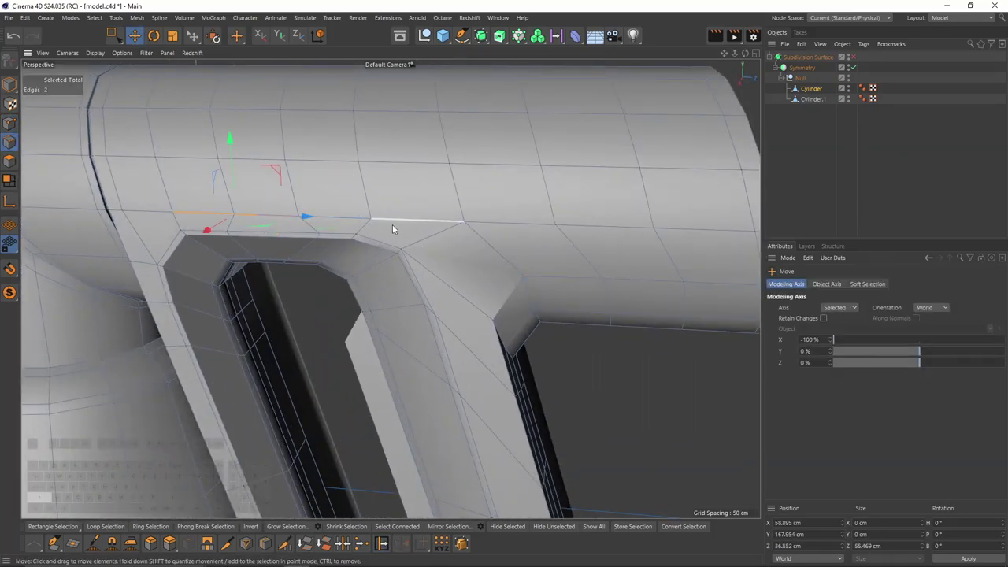
{"action": "left_click", "coordinate": [392, 225], "text": "shift"}
{"action": "left_click", "coordinate": [346, 222], "text": "shift"}
{"action": "scroll", "coordinate": [347, 221], "scroll_direction": "up", "scroll_amount": 3}
{"action": "key", "text": "m"}
{"action": "key", "text": "o"}
{"action": "left_click_drag", "start_coordinate": [334, 218], "coordinate": [339, 214]}
{"action": "key", "text": "q"}
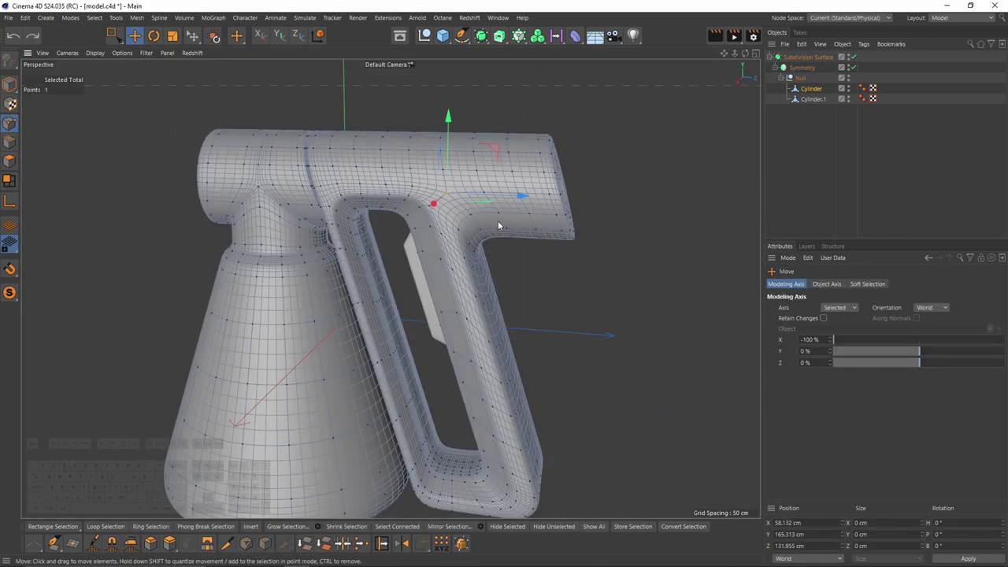
- In the right view, box-select the barrel's top points in the first column behind the slanted seam using Rectangle Selection
{"action": "left_click_drag", "start_coordinate": [449, 259], "coordinate": [478, 263], "text": "alt"}
{"action": "key", "text": "F3"}
{"action": "scroll", "coordinate": [370, 331], "scroll_direction": "down", "scroll_amount": 3}
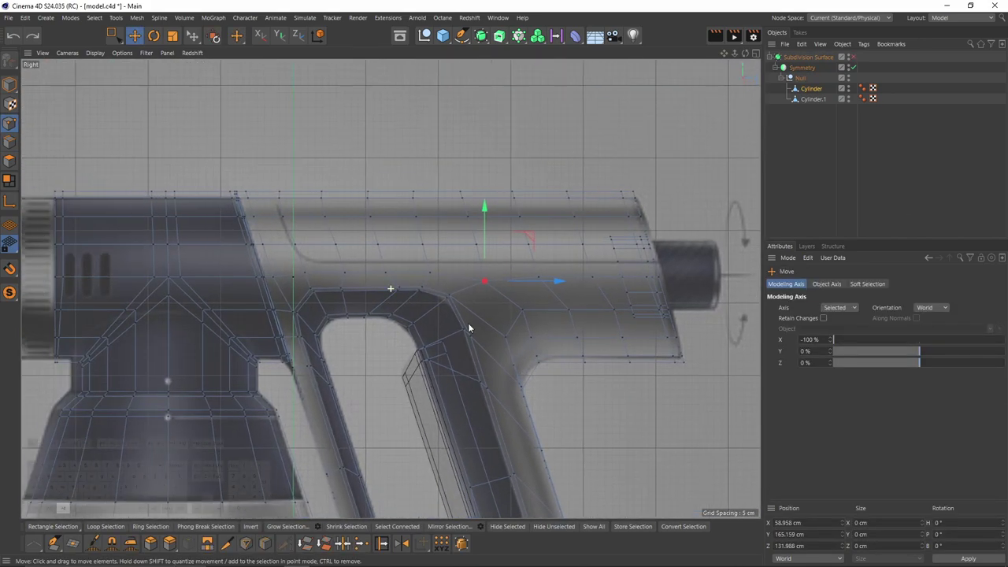
{"action": "middle_click_drag", "start_coordinate": [467, 324], "coordinate": [461, 317], "text": "alt"}
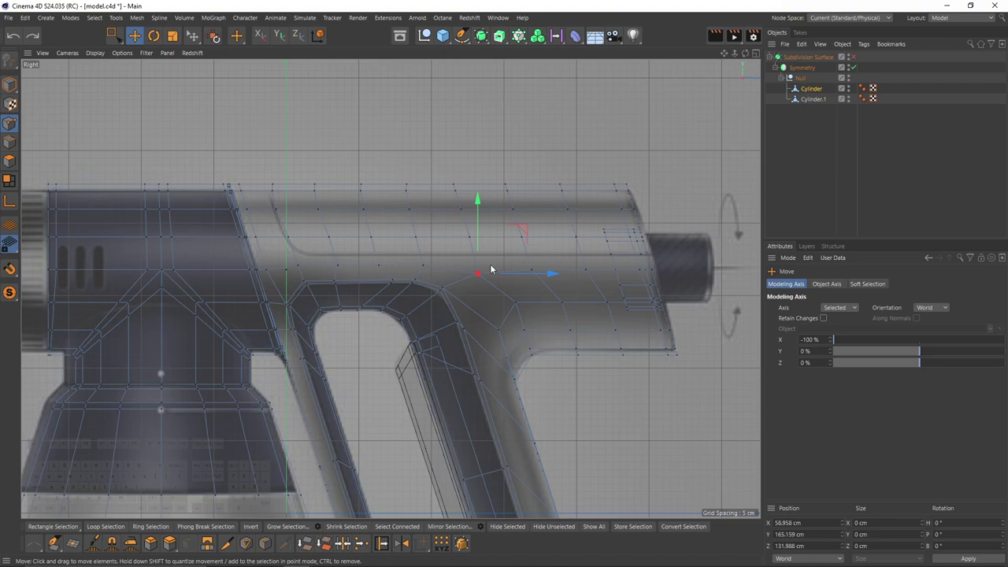
{"action": "scroll", "coordinate": [290, 206], "scroll_direction": "up", "scroll_amount": 5}
{"action": "key", "text": "0"}
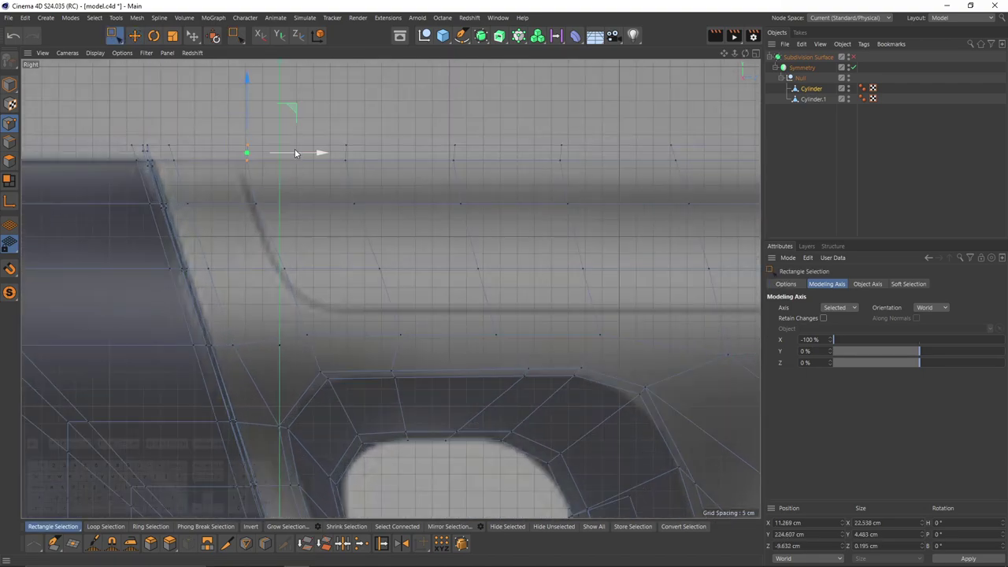
- Compare the mesh with the reference image along the curved seam, the nozzle side and the barrel in side and perspective views
{"action": "left_click", "coordinate": [241, 146]}
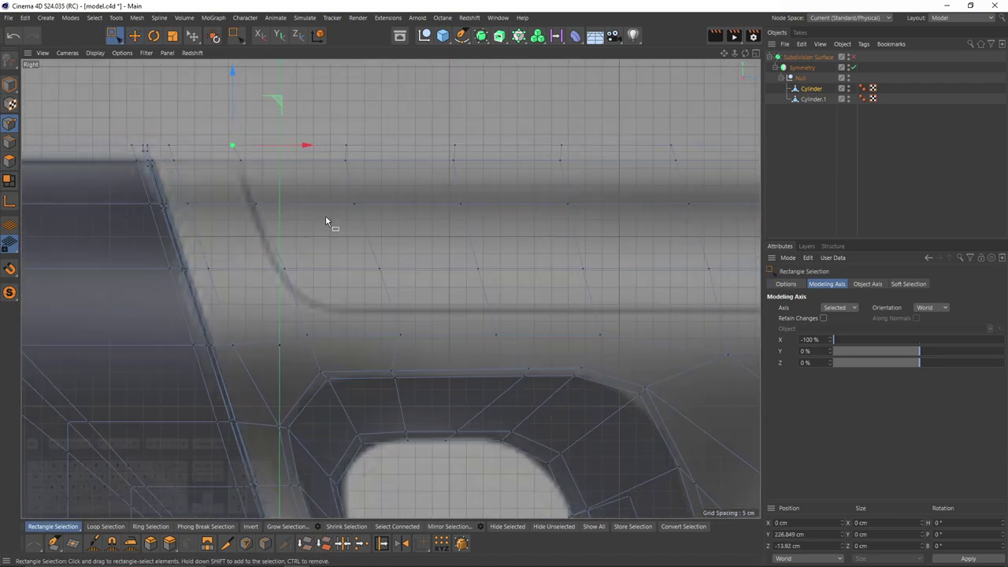
{"action": "middle_click", "coordinate": [309, 266]}
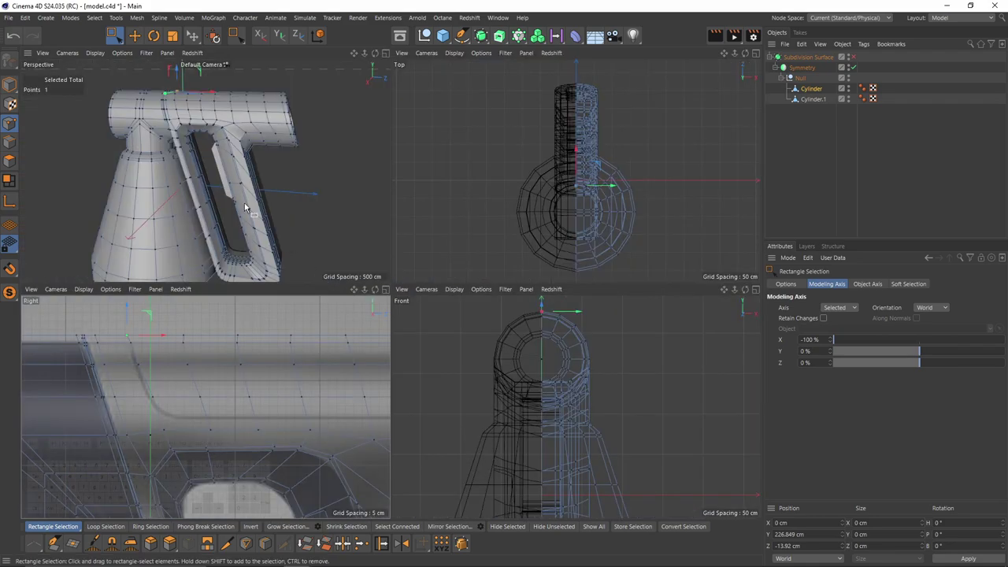
{"action": "middle_click", "coordinate": [223, 168]}
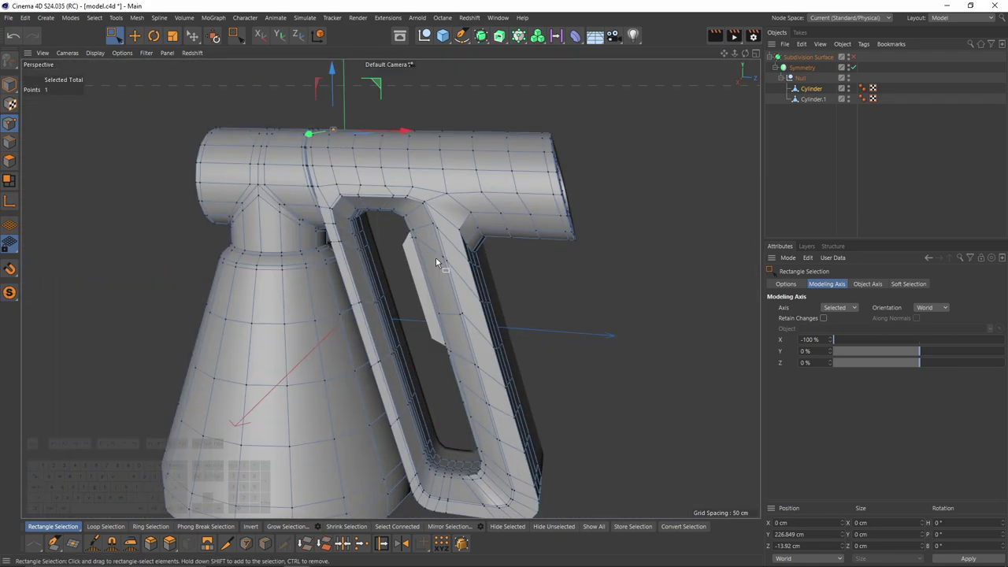
{"action": "scroll", "coordinate": [469, 218], "scroll_direction": "up", "scroll_amount": 1}
{"action": "left_click_drag", "start_coordinate": [468, 218], "coordinate": [384, 237], "text": "alt"}
{"action": "middle_click", "coordinate": [355, 266]}
{"action": "middle_click", "coordinate": [291, 349]}
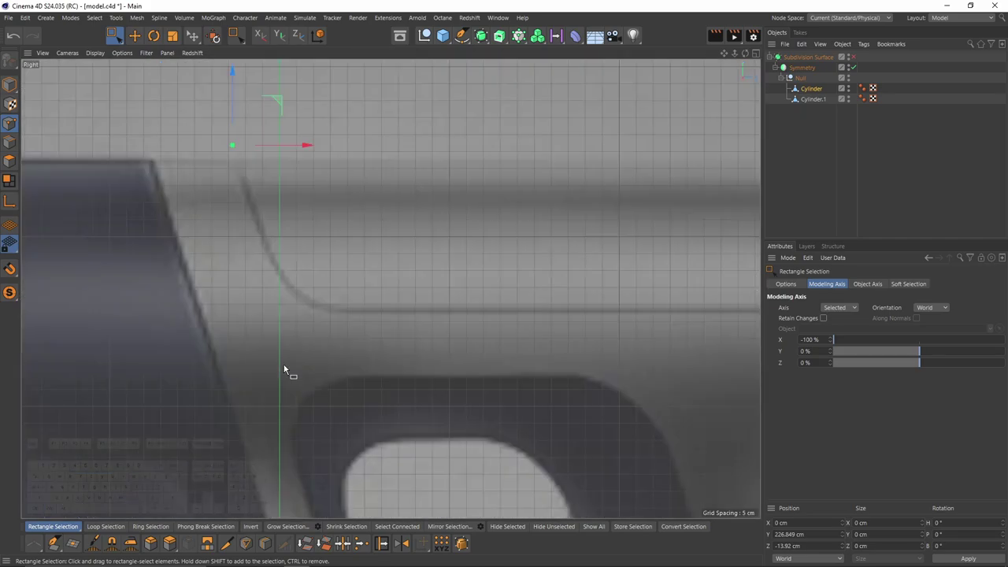
{"action": "middle_click_drag", "start_coordinate": [450, 354], "coordinate": [288, 270], "text": "alt"}
{"action": "scroll", "coordinate": [393, 279], "scroll_direction": "down", "scroll_amount": 3}
{"action": "middle_click_drag", "start_coordinate": [413, 289], "coordinate": [308, 277], "text": "alt"}
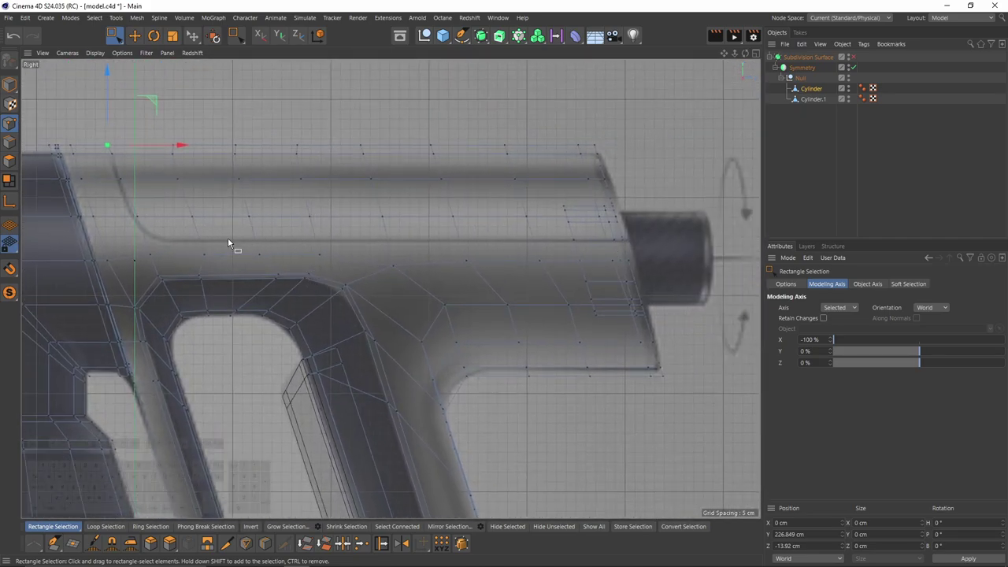
{"action": "scroll", "coordinate": [252, 306], "scroll_direction": "down", "scroll_amount": 8}
{"action": "middle_click_drag", "start_coordinate": [132, 301], "coordinate": [295, 265], "text": "alt"}
{"action": "scroll", "coordinate": [295, 264], "scroll_direction": "up", "scroll_amount": 10}
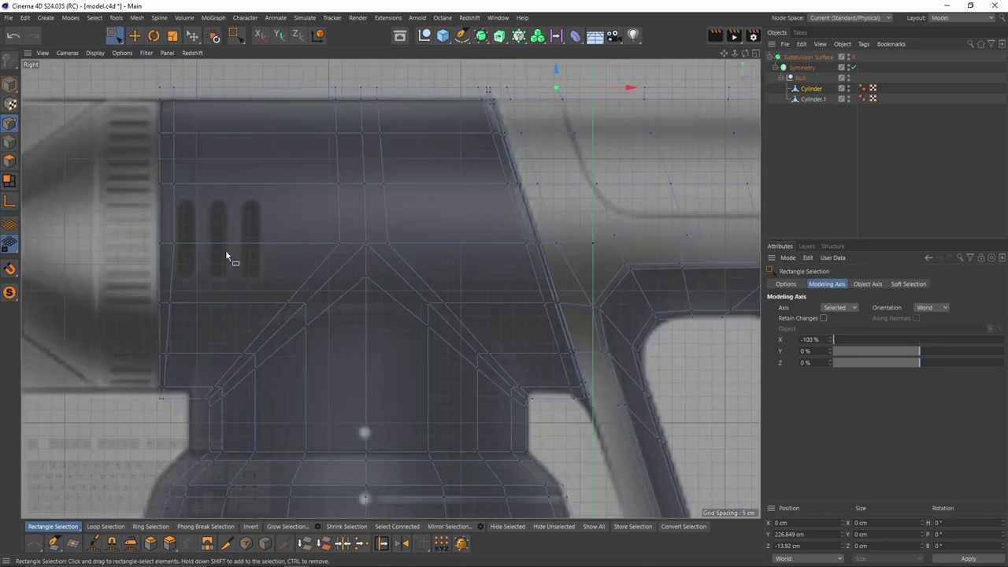
{"action": "scroll", "coordinate": [226, 255], "scroll_direction": "down", "scroll_amount": 6}
{"action": "middle_click_drag", "start_coordinate": [226, 256], "coordinate": [278, 259], "text": "alt"}
{"action": "scroll", "coordinate": [288, 255], "scroll_direction": "down", "scroll_amount": 3}
{"action": "middle_click", "coordinate": [278, 259]}
{"action": "middle_click", "coordinate": [226, 180]}
{"action": "left_click_drag", "start_coordinate": [303, 225], "coordinate": [296, 234], "text": "alt"}
{"action": "middle_click_drag", "start_coordinate": [296, 234], "coordinate": [238, 235], "text": "alt"}
- Enable the Subdivision Surface and set its editor and renderer subdivision levels to 1
{"action": "left_click", "coordinate": [811, 57]}
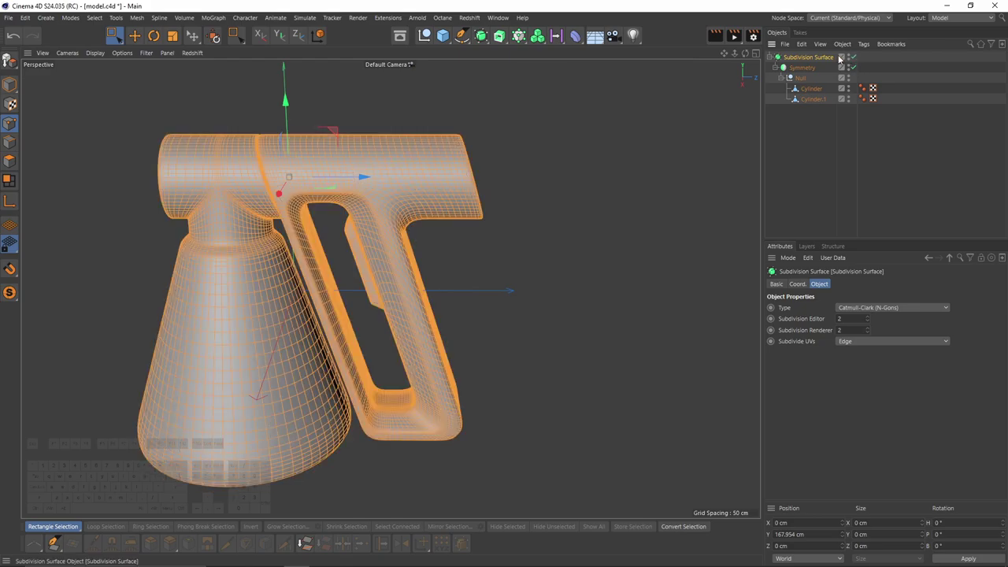
{"action": "left_click", "coordinate": [868, 321]}
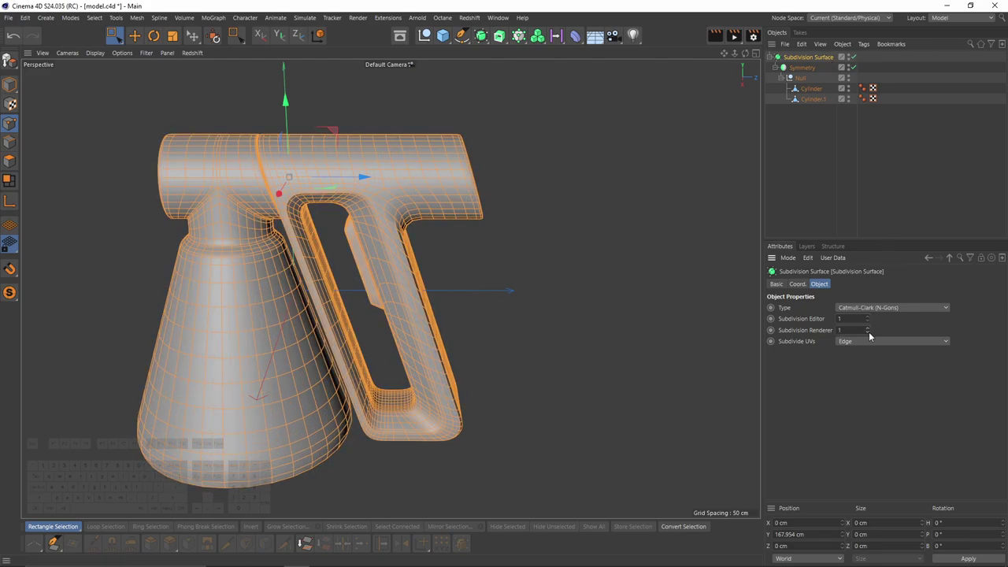
{"action": "left_click", "coordinate": [806, 138]}
{"action": "scroll", "coordinate": [465, 197], "scroll_direction": "up", "scroll_amount": 6}
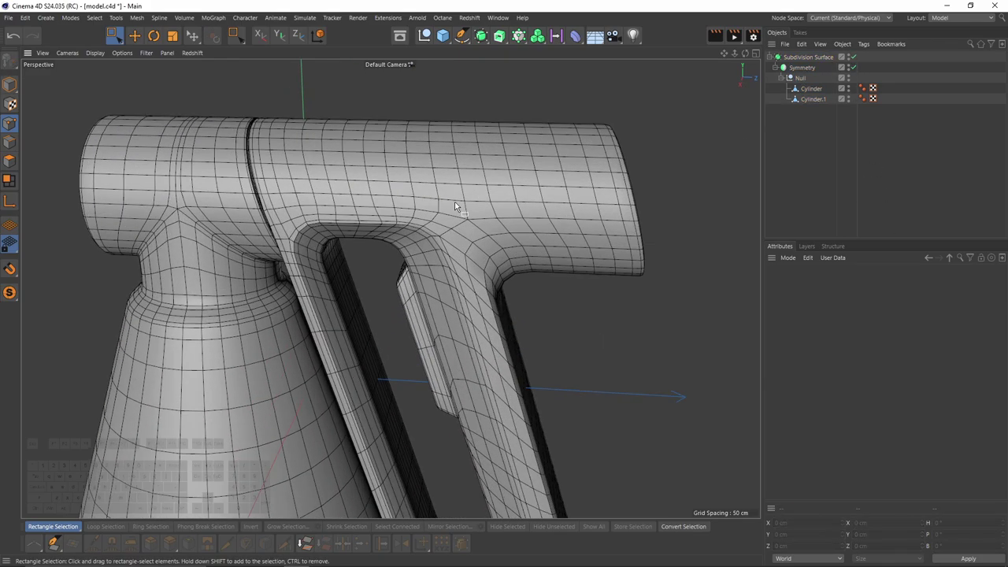
{"action": "scroll", "coordinate": [456, 207], "scroll_direction": "down", "scroll_amount": 3}
{"action": "mouse_move", "coordinate": [457, 206]}
{"action": "left_mouse_down", "text": "alt"}
{"action": "mouse_move", "coordinate": [482, 174]}
{"action": "mouse_move", "coordinate": [513, 204]}
{"action": "mouse_move", "coordinate": [496, 185]}
{"action": "left_mouse_up", "text": "alt"}
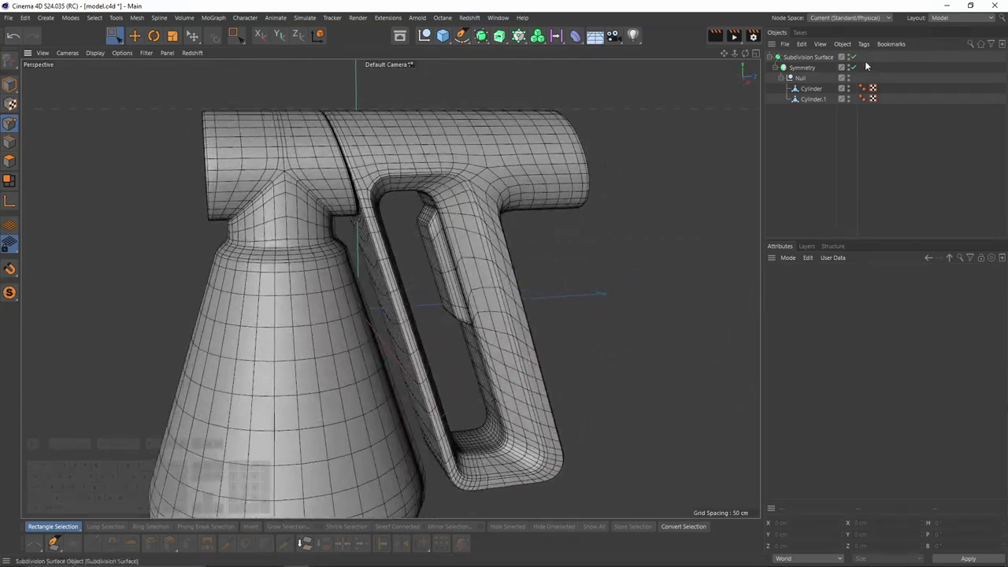
- Convert the Subdivision Surface object into editable polygon geometry
{"action": "left_click", "coordinate": [814, 59]}
{"action": "key", "text": "c"}
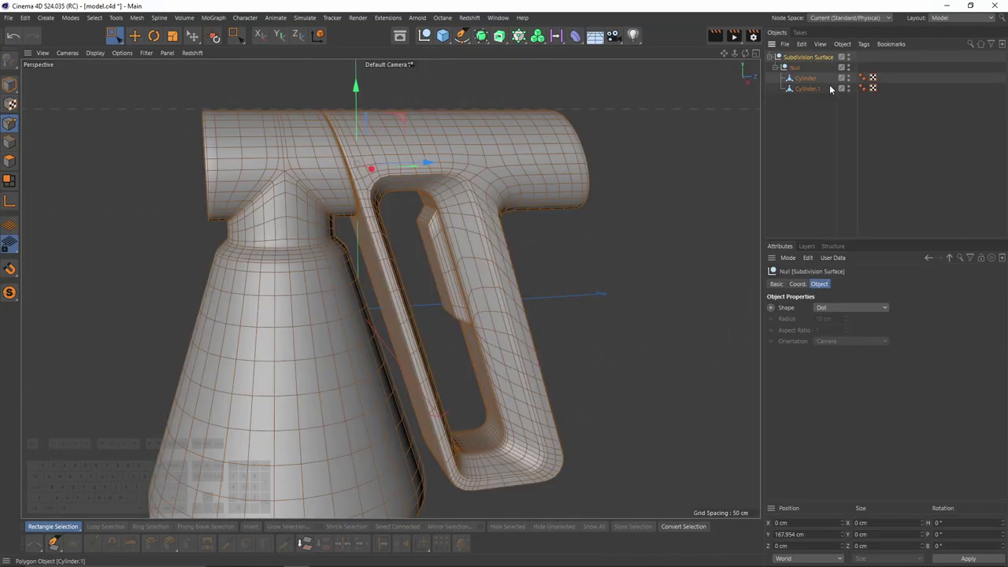
{"action": "left_click_drag", "start_coordinate": [583, 189], "coordinate": [492, 201], "text": "alt"}
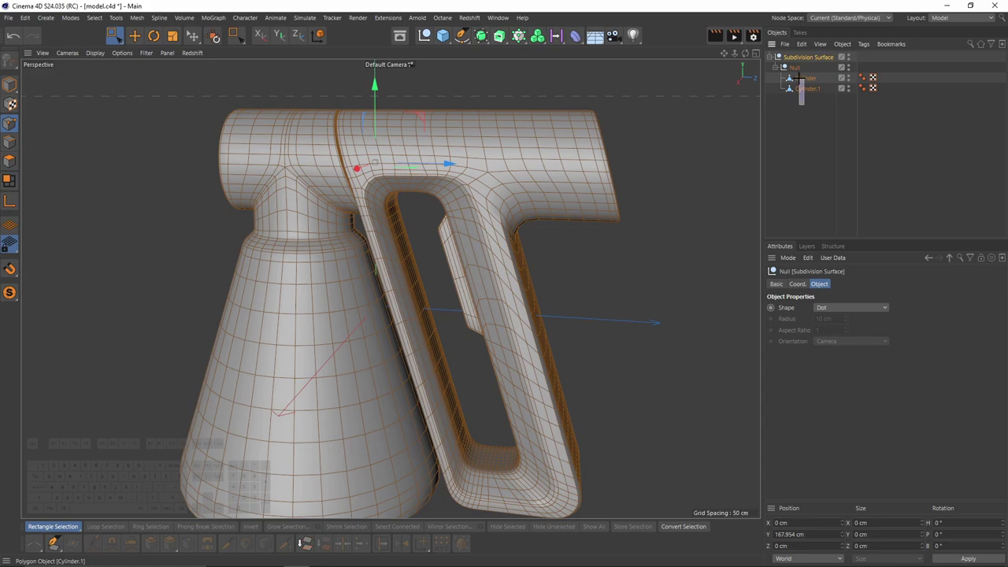
- Delete the points on the negative X half of both Cylinder and Cylinder.1 using the front view
{"action": "left_click_drag", "start_coordinate": [799, 77], "coordinate": [798, 77]}
{"action": "middle_click", "coordinate": [498, 199]}
{"action": "middle_click", "coordinate": [499, 195]}
{"action": "left_click_drag", "start_coordinate": [201, 89], "coordinate": [389, 520]}
{"action": "middle_click", "coordinate": [324, 330]}
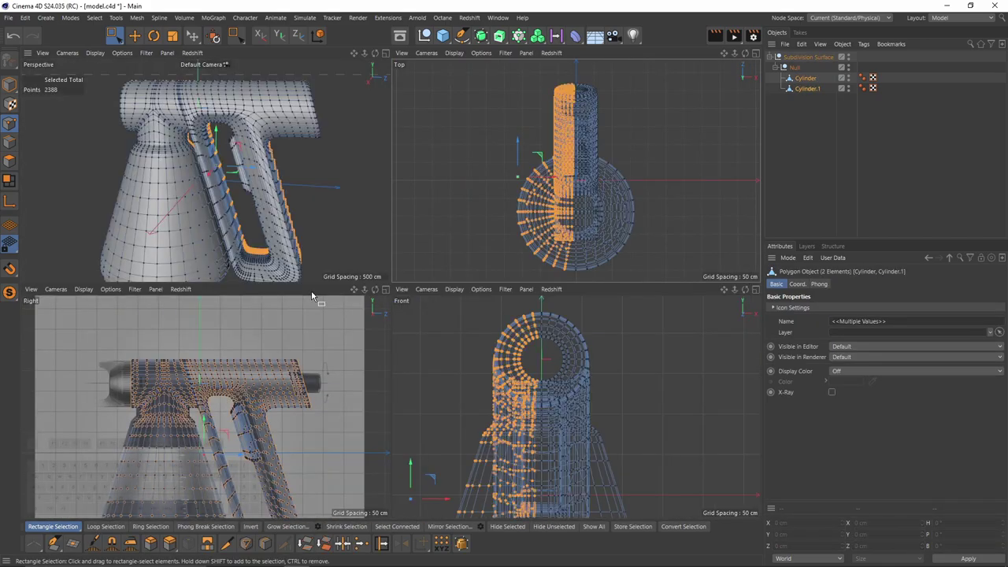
{"action": "middle_click", "coordinate": [246, 195]}
{"action": "key", "text": "Delete"}
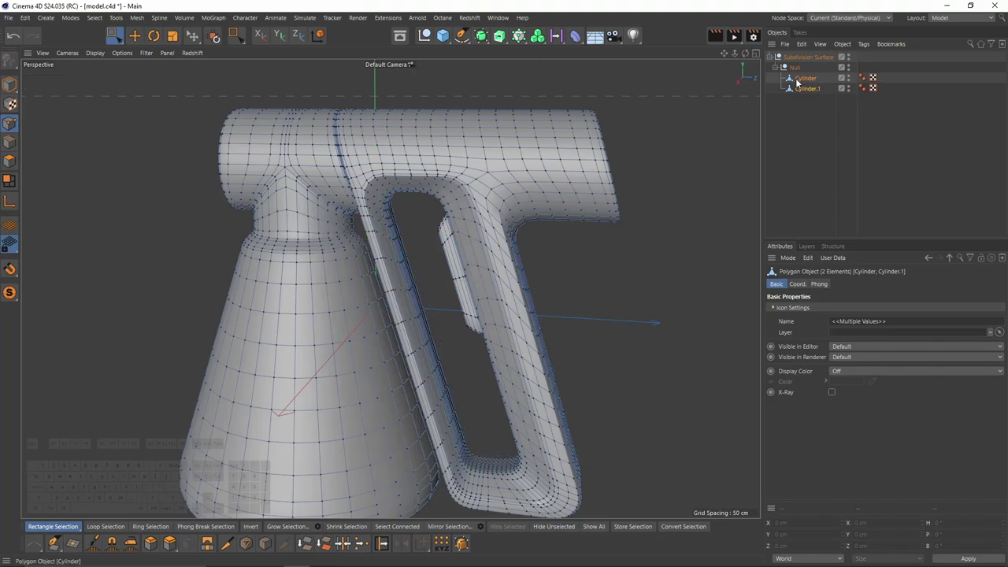
- Add a Symmetry object as parent of the Null so the remaining half of the model is mirrored
{"action": "left_click", "coordinate": [795, 68]}
{"action": "left_click_drag", "start_coordinate": [521, 193], "coordinate": [552, 194], "text": "alt"}
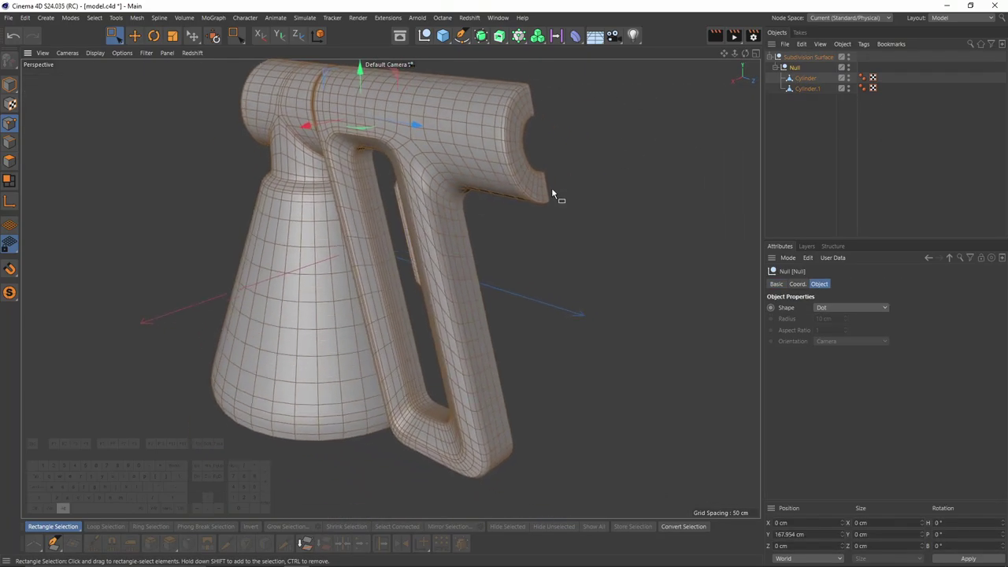
{"action": "left_click", "coordinate": [480, 36]}
{"action": "left_click", "coordinate": [619, 70], "text": "alt"}
{"action": "left_click_drag", "start_coordinate": [572, 198], "coordinate": [636, 198], "text": "alt"}
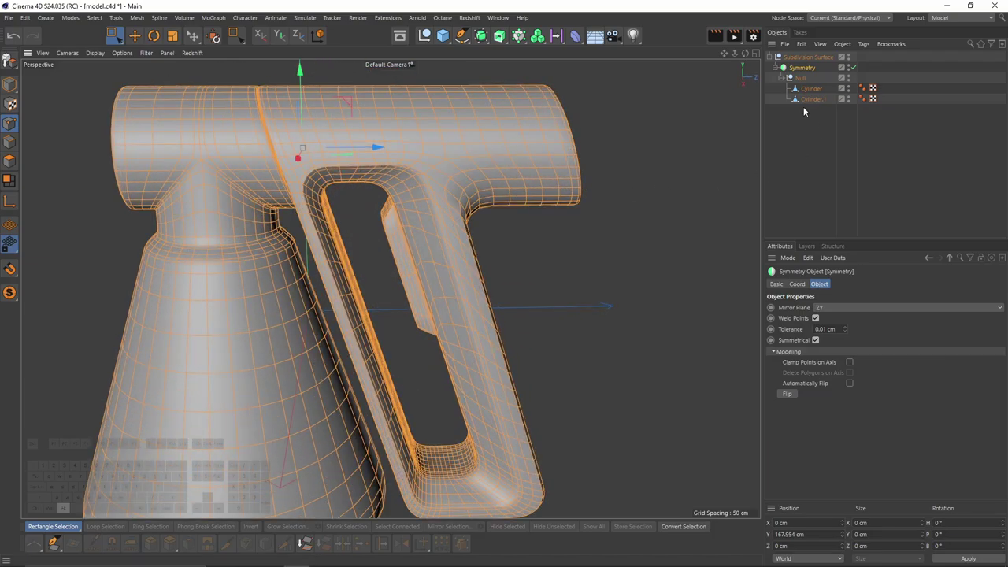
- Slide points on the side of Cylinder onto the curved part of the seam in the reference image
{"action": "left_click", "coordinate": [808, 100]}
{"action": "middle_click", "coordinate": [362, 252]}
{"action": "middle_click", "coordinate": [349, 305]}
{"action": "scroll", "coordinate": [451, 223], "scroll_direction": "up", "scroll_amount": 4}
{"action": "left_click", "coordinate": [811, 89]}
{"action": "key", "text": "m"}
{"action": "key", "text": "o"}
{"action": "scroll", "coordinate": [319, 251], "scroll_direction": "up", "scroll_amount": 7}
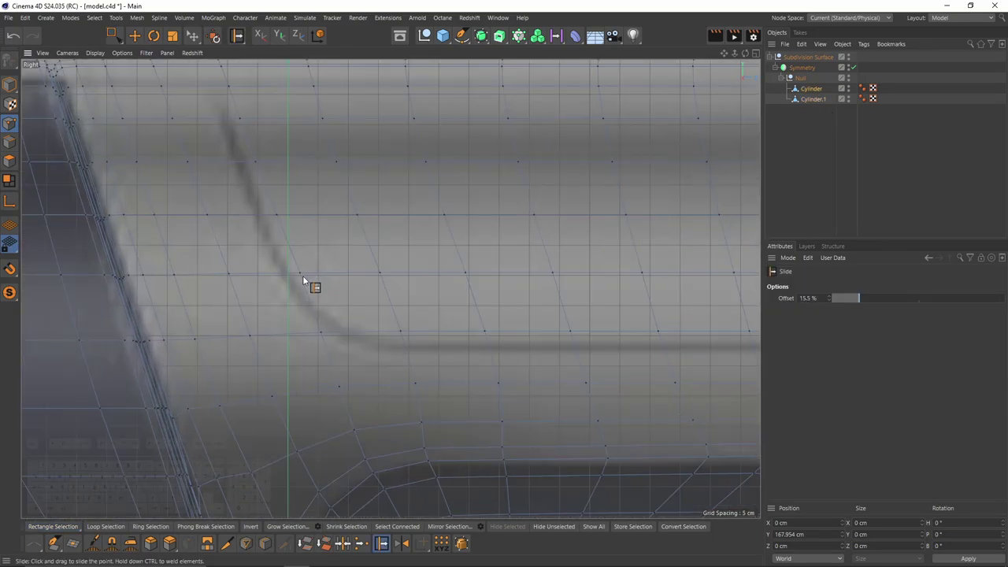
{"action": "left_click_drag", "start_coordinate": [287, 276], "coordinate": [287, 275]}
{"action": "middle_click_drag", "start_coordinate": [285, 217], "coordinate": [313, 282], "text": "alt"}
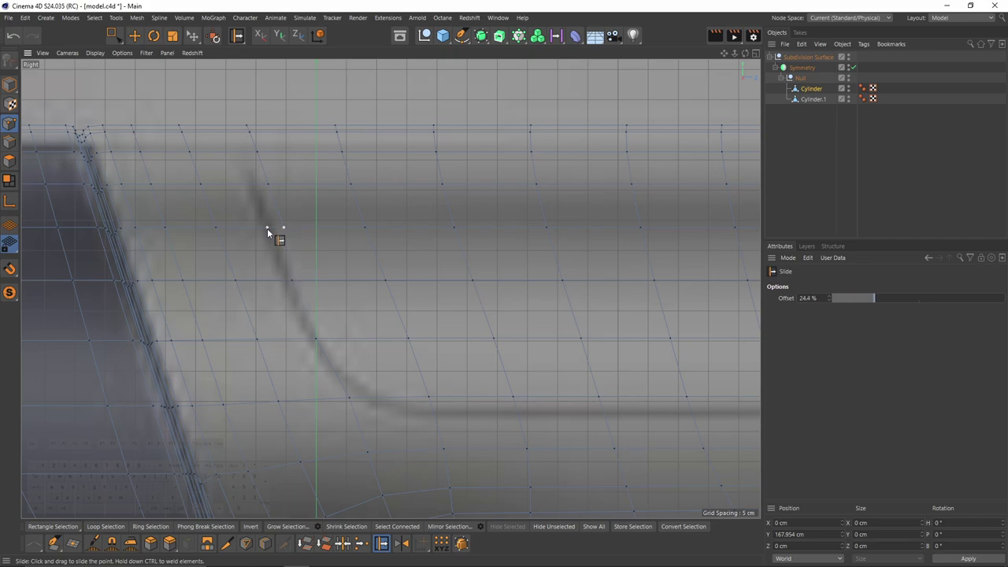
{"action": "left_click_drag", "start_coordinate": [267, 183], "coordinate": [259, 184]}
- Move the uppermost seam points along the barrel to line up with the start of the reference curve
{"action": "key", "text": "0"}
{"action": "left_click_drag", "start_coordinate": [236, 114], "coordinate": [272, 162]}
{"action": "left_click_drag", "start_coordinate": [298, 141], "coordinate": [274, 142]}
- Slide the point just past the seam's lower bend down onto the horizontal reference line
{"action": "middle_click_drag", "start_coordinate": [511, 371], "coordinate": [256, 206], "text": "alt"}
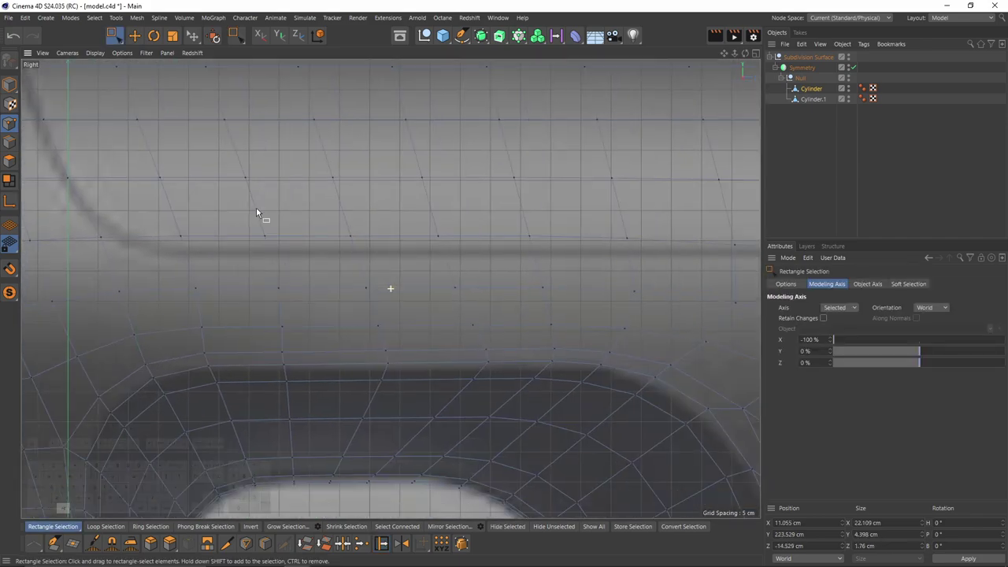
{"action": "key", "text": "m"}
{"action": "key", "text": "o"}
{"action": "left_click_drag", "start_coordinate": [262, 249], "coordinate": [263, 248]}
{"action": "middle_click_drag", "start_coordinate": [504, 256], "coordinate": [287, 247], "text": "alt"}
- Slide the remaining points above the handle opening and toward the barrel's rear down onto the horizontal seam line
{"action": "key", "text": "e"}
{"action": "double_click", "coordinate": [263, 273]}
{"action": "left_click", "coordinate": [157, 222]}
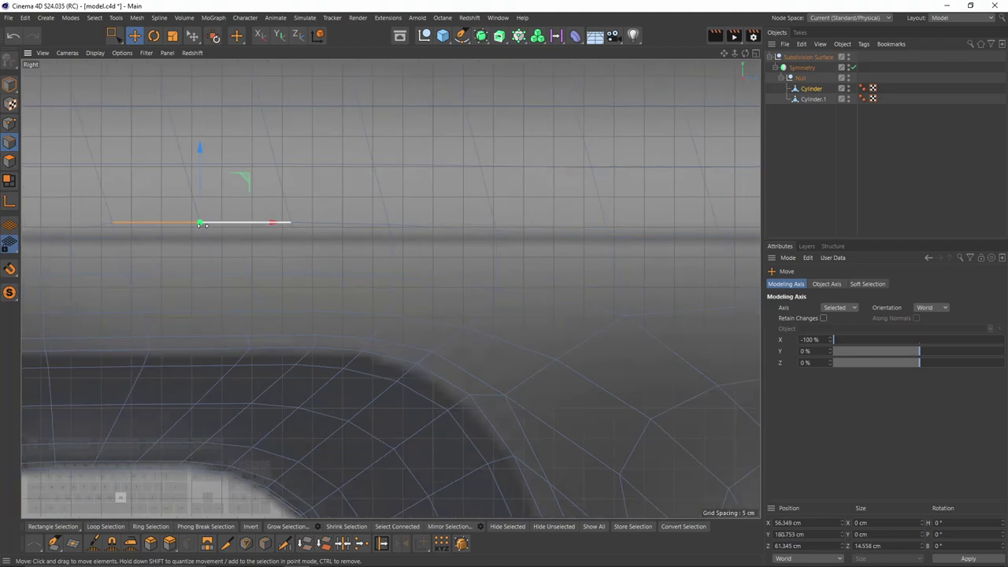
{"action": "key", "text": "m"}
{"action": "key", "text": "o"}
{"action": "left_click_drag", "start_coordinate": [113, 223], "coordinate": [116, 238]}
{"action": "left_click_drag", "start_coordinate": [199, 223], "coordinate": [205, 238]}
{"action": "left_click_drag", "start_coordinate": [387, 224], "coordinate": [391, 238]}
{"action": "middle_click_drag", "start_coordinate": [502, 233], "coordinate": [305, 215], "text": "alt"}
{"action": "left_click_drag", "start_coordinate": [300, 214], "coordinate": [302, 220]}
{"action": "scroll", "coordinate": [281, 222], "scroll_direction": "down", "scroll_amount": 5}
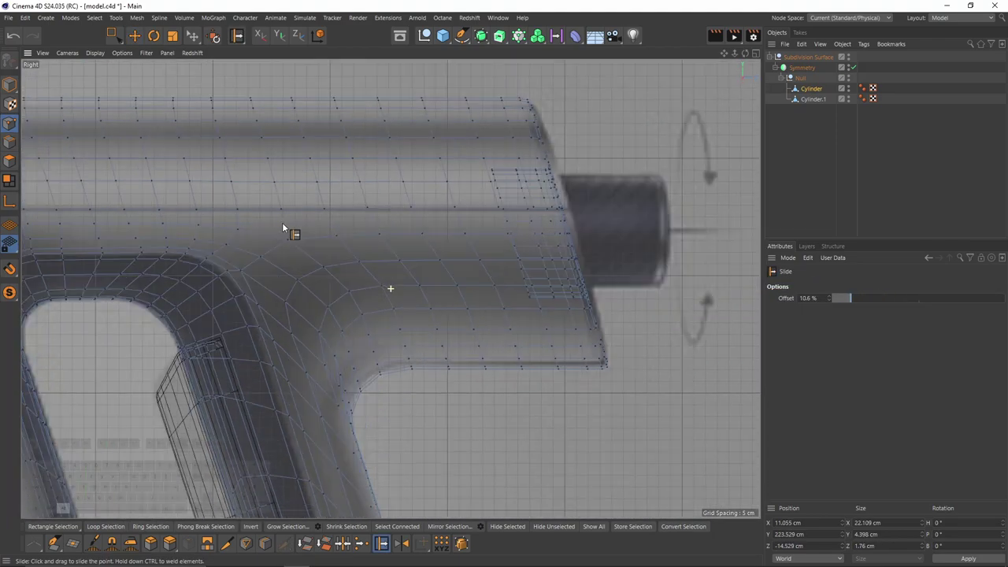
- Select the edges of Cylinder that follow the curved part of the seam and its lower bend
{"action": "middle_click_drag", "start_coordinate": [282, 222], "coordinate": [512, 250], "text": "alt"}
{"action": "left_click", "coordinate": [10, 143]}
{"action": "key", "text": "e"}
{"action": "left_click", "coordinate": [227, 235]}
{"action": "key", "text": "F1"}
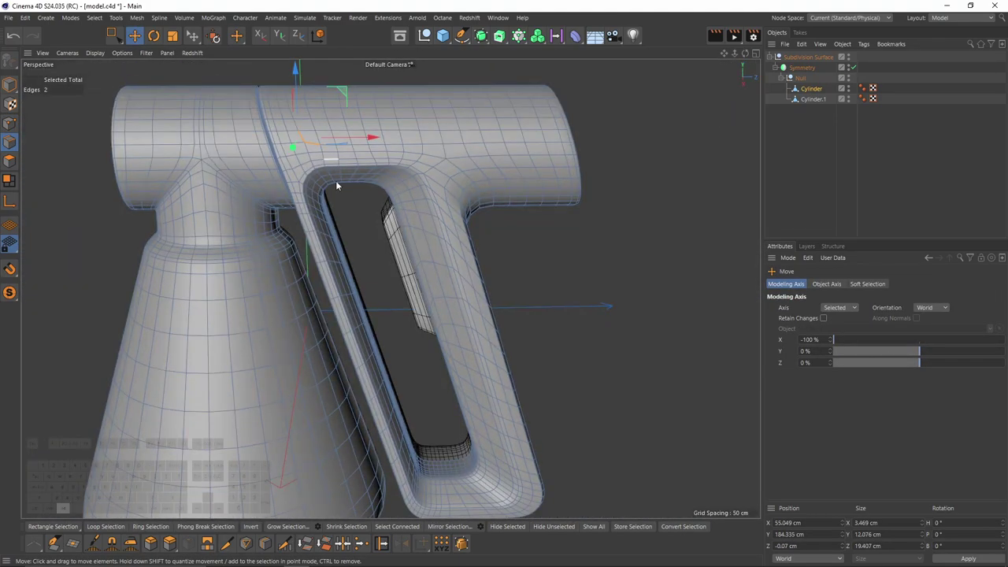
{"action": "left_click_drag", "start_coordinate": [337, 184], "coordinate": [402, 188], "text": "alt"}
{"action": "scroll", "coordinate": [303, 205], "scroll_direction": "up", "scroll_amount": 3}
{"action": "double_click", "coordinate": [244, 149], "text": "shift"}
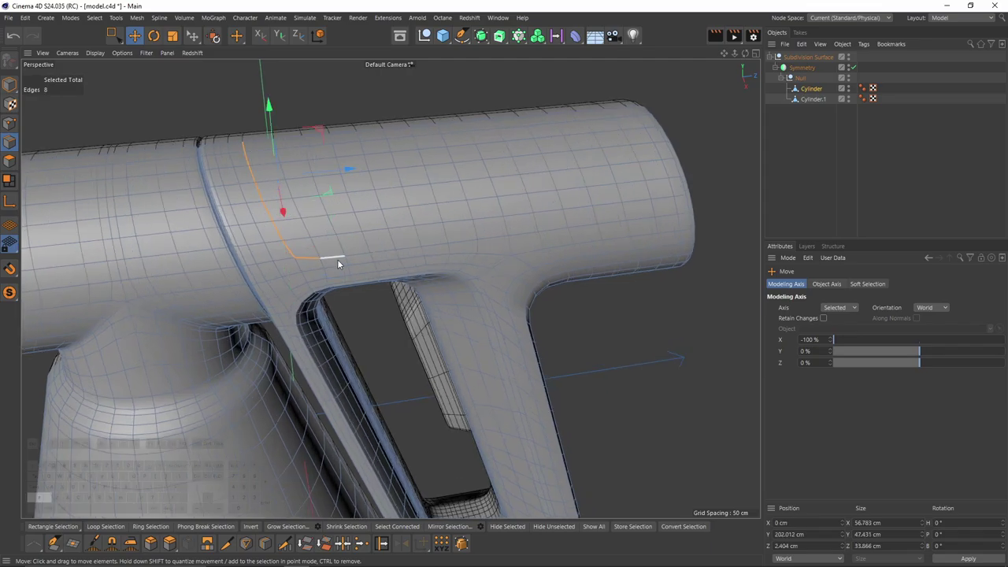
{"action": "left_click", "coordinate": [337, 259], "text": "shift"}
- Add the horizontal seam edges and the connecting edges across the barrel's rear end face to the selection
{"action": "left_click_drag", "start_coordinate": [561, 229], "coordinate": [568, 254], "text": "alt"}
{"action": "double_click", "coordinate": [485, 222], "text": "shift"}
{"action": "scroll", "coordinate": [504, 220], "scroll_direction": "up", "scroll_amount": 4}
{"action": "double_click", "coordinate": [510, 218], "text": "shift"}
{"action": "left_click", "coordinate": [345, 185], "text": "shift"}
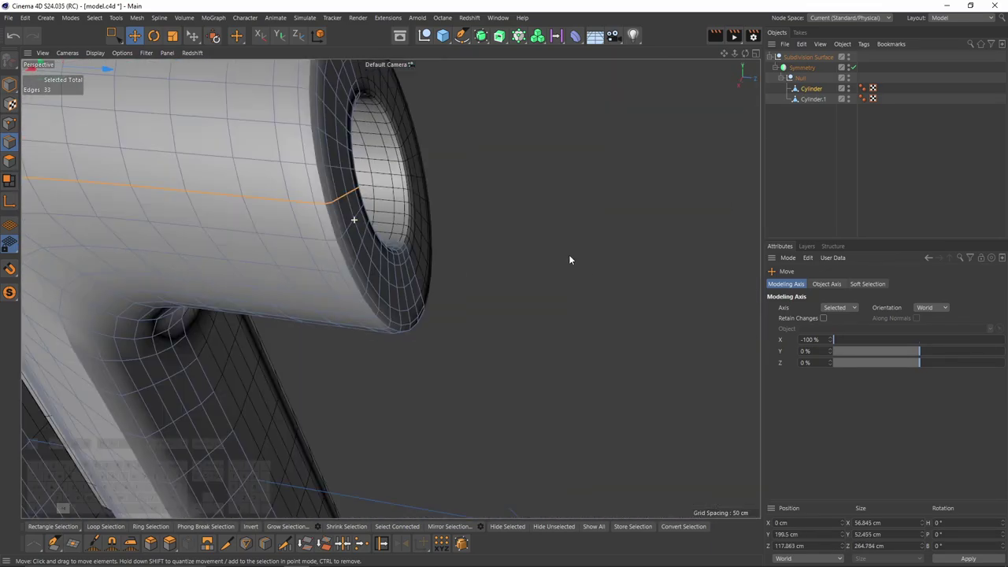
- Check the seam's points and selected edges against the reference image in the side view
{"action": "scroll", "coordinate": [315, 229], "scroll_direction": "down", "scroll_amount": 4}
{"action": "middle_click_drag", "start_coordinate": [237, 224], "coordinate": [394, 232], "text": "alt"}
{"action": "middle_click", "coordinate": [394, 232]}
{"action": "middle_click", "coordinate": [350, 318]}
{"action": "scroll", "coordinate": [373, 181], "scroll_direction": "up", "scroll_amount": 2}
{"action": "middle_click_drag", "start_coordinate": [373, 181], "coordinate": [399, 210], "text": "alt"}
{"action": "scroll", "coordinate": [424, 225], "scroll_direction": "up", "scroll_amount": 2, "text": "alt"}
{"action": "left_click", "coordinate": [11, 123]}
{"action": "scroll", "coordinate": [385, 237], "scroll_direction": "up", "scroll_amount": 1}
{"action": "left_click", "coordinate": [319, 197]}
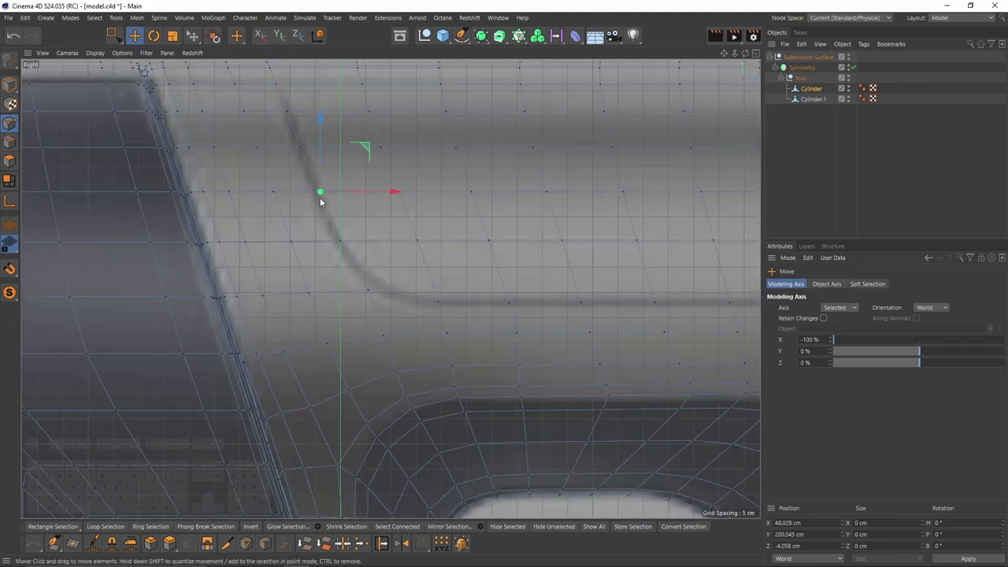
{"action": "left_click", "coordinate": [11, 142]}
{"action": "scroll", "coordinate": [238, 235], "scroll_direction": "down", "scroll_amount": 5}
{"action": "middle_click", "coordinate": [240, 235]}
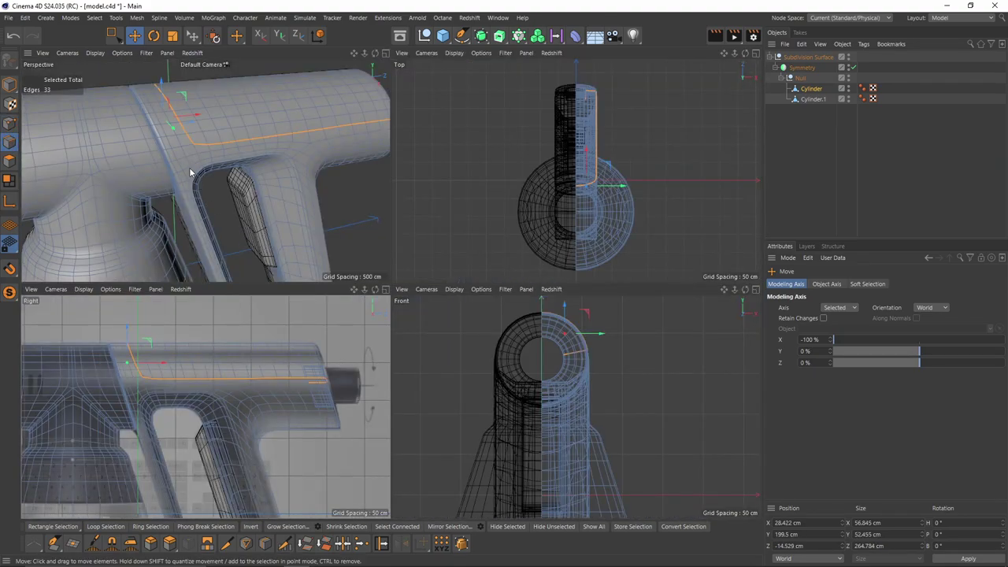
{"action": "middle_click", "coordinate": [192, 172]}
- Bevel the selected seam edges with a subdivision of 2 and an offset of 0.85 cm
{"action": "right_click", "coordinate": [521, 245]}
{"action": "left_click", "coordinate": [551, 238]}
{"action": "scroll", "coordinate": [488, 259], "scroll_direction": "up", "scroll_amount": 6}
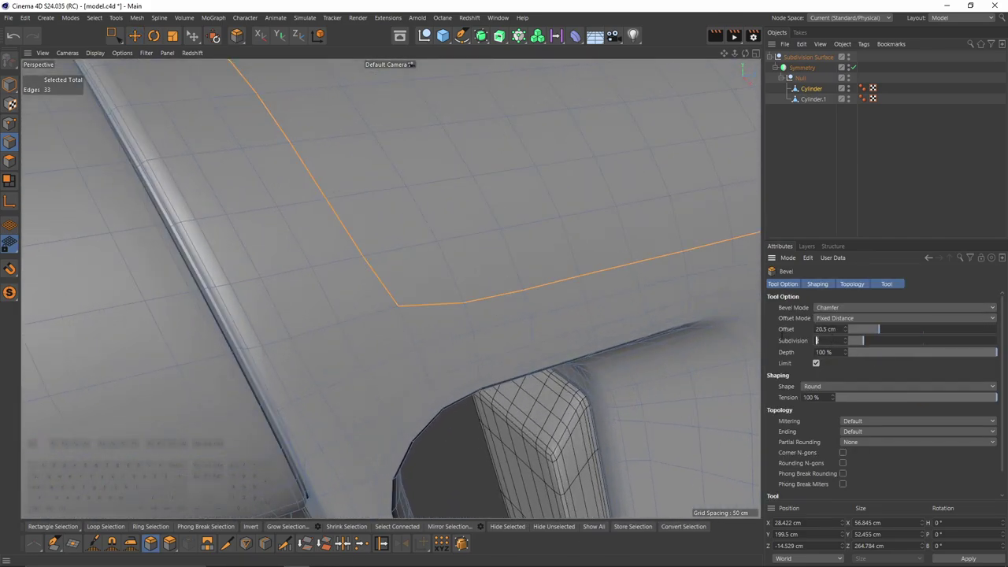
{"action": "key", "text": "Return"}
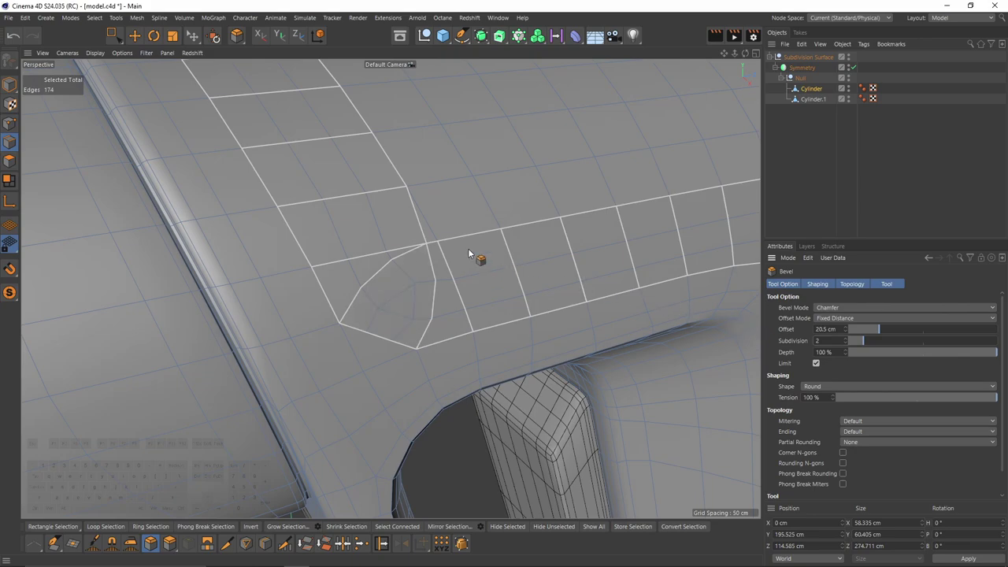
{"action": "key", "text": "ctrl+z"}
{"action": "scroll", "coordinate": [367, 260], "scroll_direction": "up", "scroll_amount": 4}
{"action": "left_click_drag", "start_coordinate": [370, 261], "coordinate": [394, 260]}
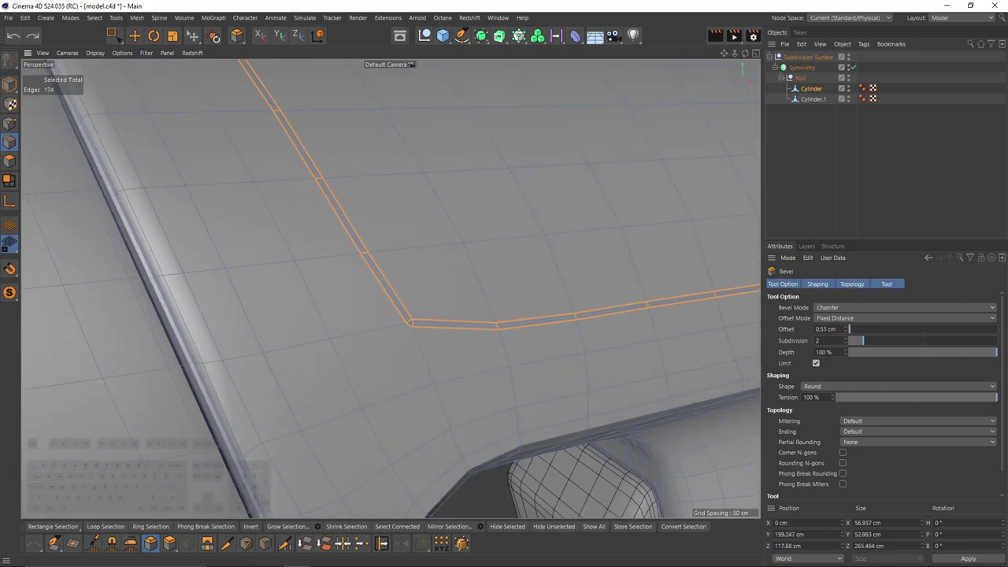
{"action": "scroll", "coordinate": [379, 276], "scroll_direction": "up", "scroll_amount": 5}
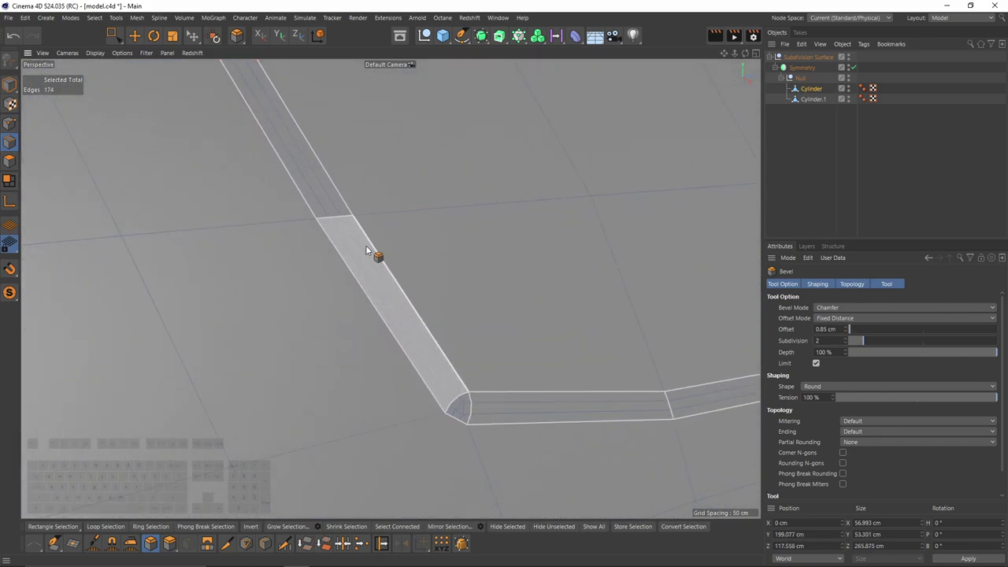
- Slide and weld the small points at the bevel's lower corner so the parallel edge lines meet in a sharp mitre
{"action": "middle_click_drag", "start_coordinate": [389, 288], "coordinate": [275, 220], "text": "alt"}
{"action": "scroll", "coordinate": [280, 228], "scroll_direction": "down", "scroll_amount": 7}
{"action": "mouse_move", "coordinate": [285, 237]}
{"action": "left_mouse_down", "text": "alt"}
{"action": "mouse_move", "coordinate": [160, 244]}
{"action": "mouse_move", "coordinate": [283, 250]}
{"action": "left_mouse_up", "text": "alt"}
{"action": "middle_click_drag", "start_coordinate": [283, 250], "coordinate": [39, 228], "text": "alt"}
{"action": "middle_click_drag", "start_coordinate": [227, 237], "coordinate": [492, 267], "text": "alt"}
{"action": "scroll", "coordinate": [358, 246], "scroll_direction": "up", "scroll_amount": 3}
{"action": "key", "text": "Return"}
{"action": "key", "text": "Return"}
{"action": "scroll", "coordinate": [357, 246], "scroll_direction": "up", "scroll_amount": 1}
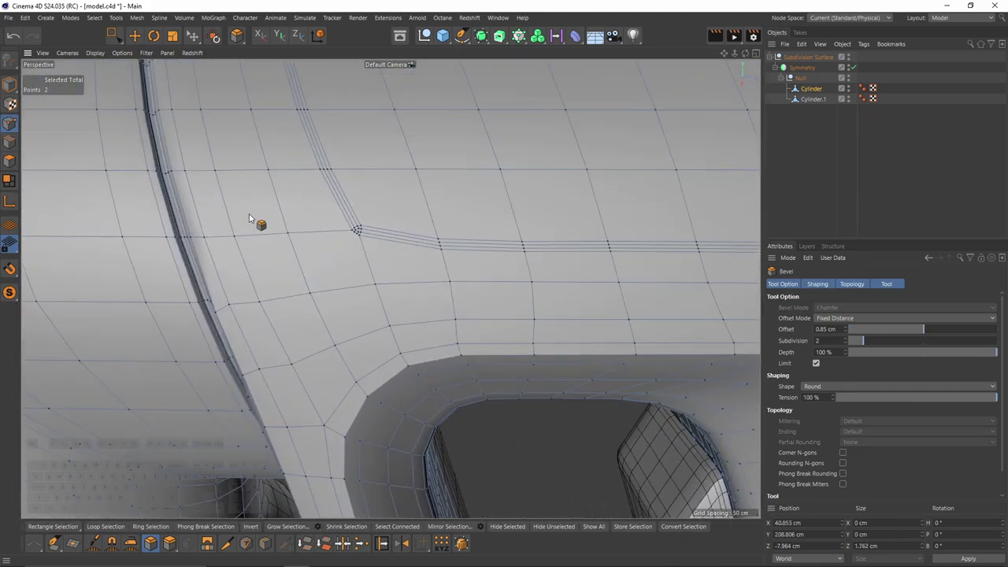
{"action": "key", "text": "m"}
{"action": "key", "text": "o"}
{"action": "scroll", "coordinate": [365, 252], "scroll_direction": "up", "scroll_amount": 6}
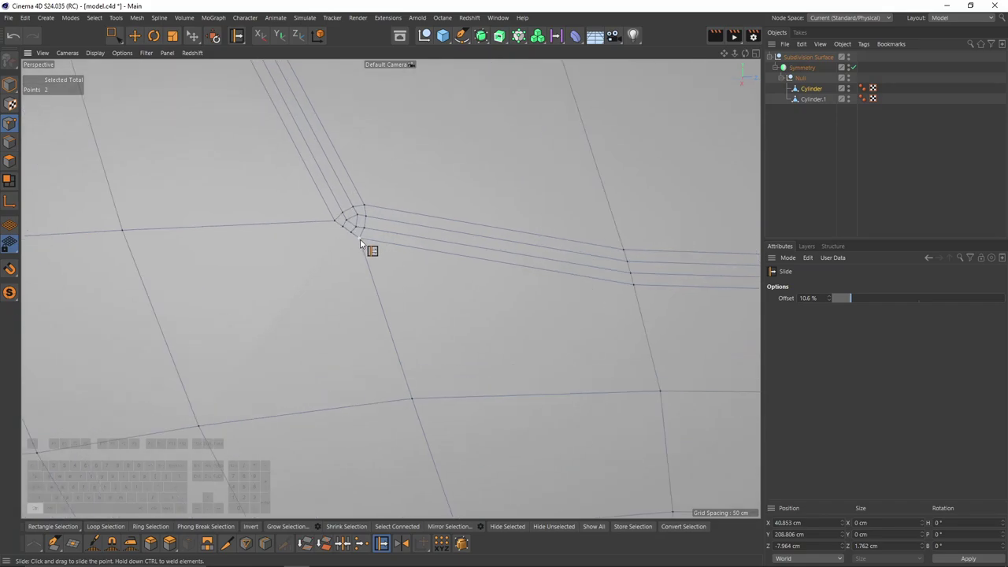
{"action": "left_click_drag", "start_coordinate": [361, 239], "coordinate": [337, 226]}
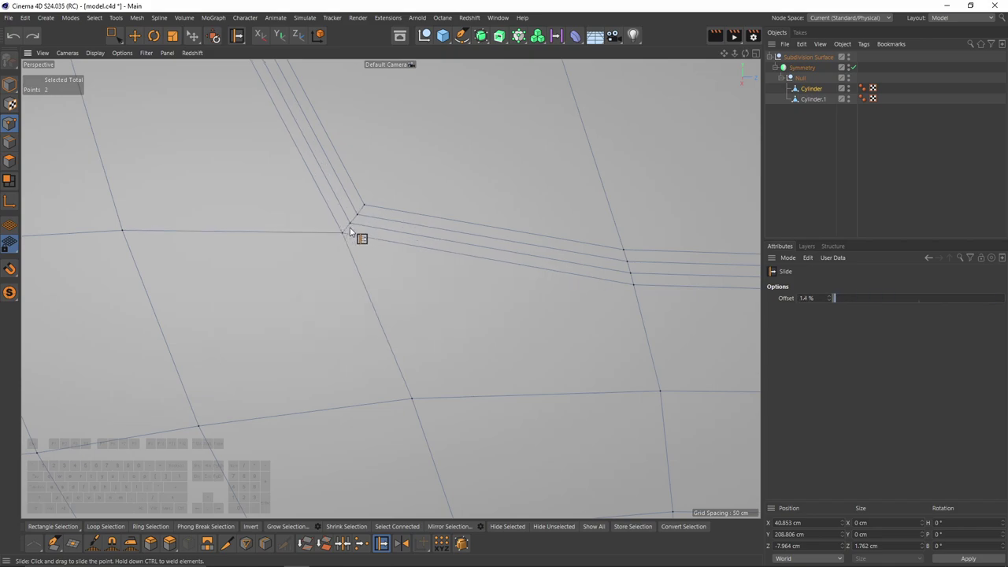
- Loop-select the narrow strip of polygons running along the middle of the beveled seam
{"action": "scroll", "coordinate": [350, 232], "scroll_direction": "down", "scroll_amount": 5}
{"action": "left_click", "coordinate": [10, 160]}
{"action": "key", "text": "u"}
{"action": "key", "text": "l"}
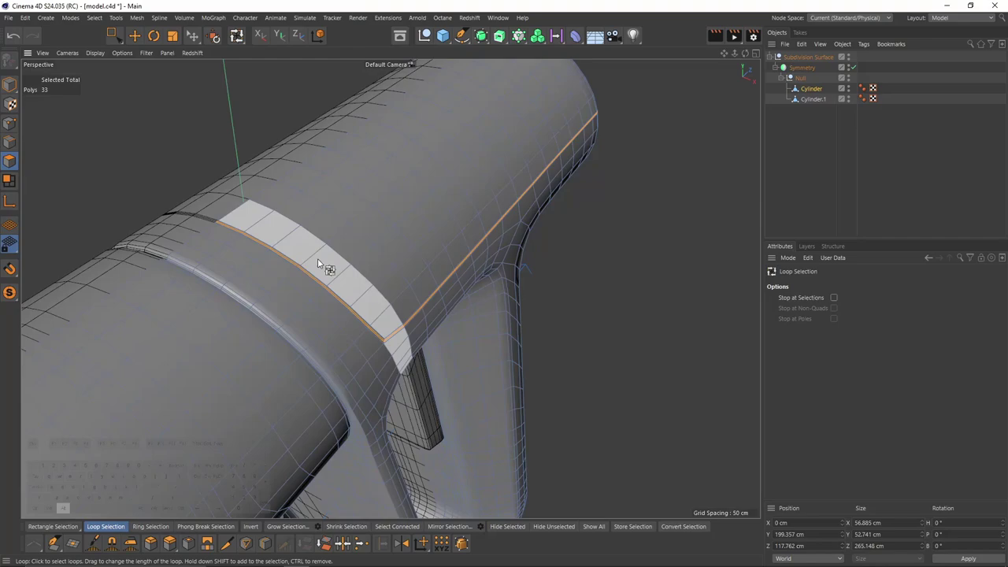
{"action": "left_click", "coordinate": [219, 228]}
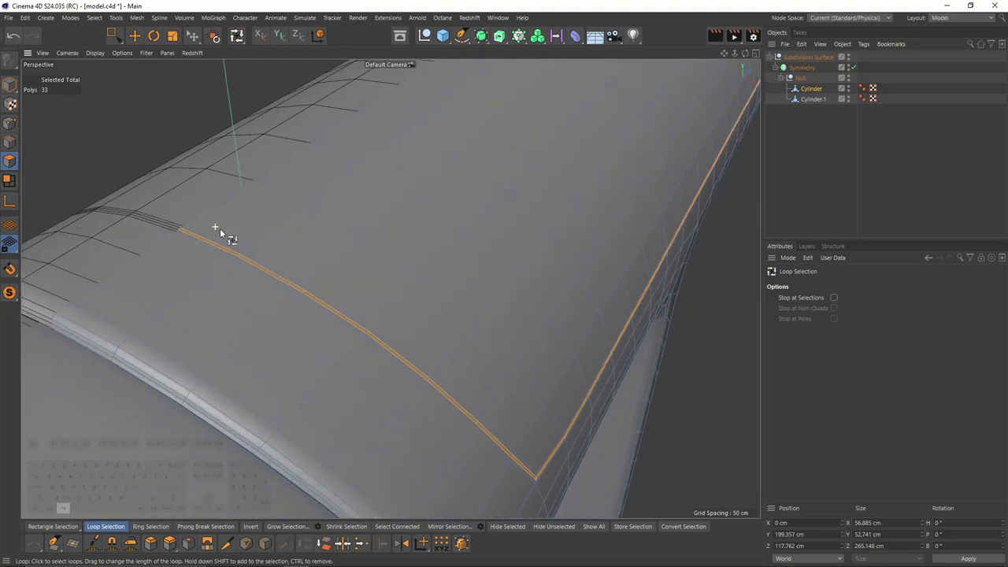
- Turn on Clamp Points on Axis for the Symmetry object
{"action": "middle_click_drag", "start_coordinate": [220, 229], "coordinate": [315, 221], "text": "alt"}
{"action": "left_click", "coordinate": [802, 68]}
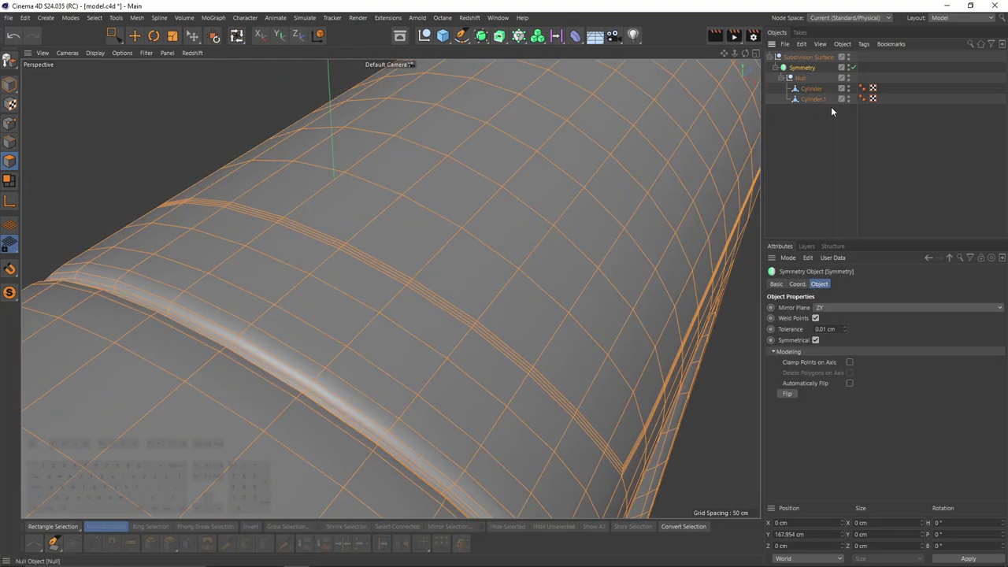
{"action": "left_click", "coordinate": [849, 362]}
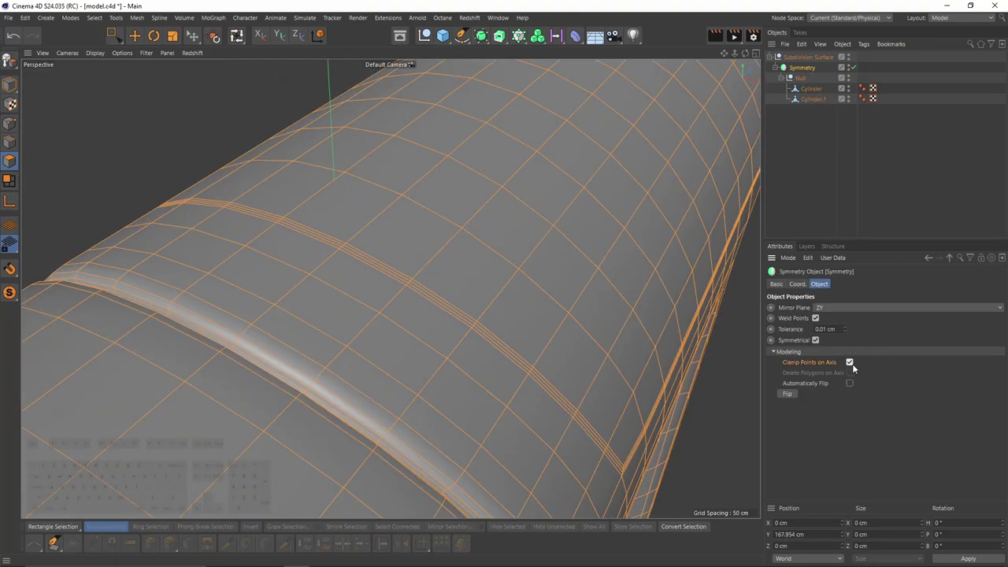
- Push the selected strip of seam polygons inward along its normals with Normal Move to form a groove
{"action": "left_click", "coordinate": [810, 90]}
{"action": "left_click_drag", "start_coordinate": [433, 203], "coordinate": [285, 165], "text": "alt"}
{"action": "right_click", "coordinate": [433, 213]}
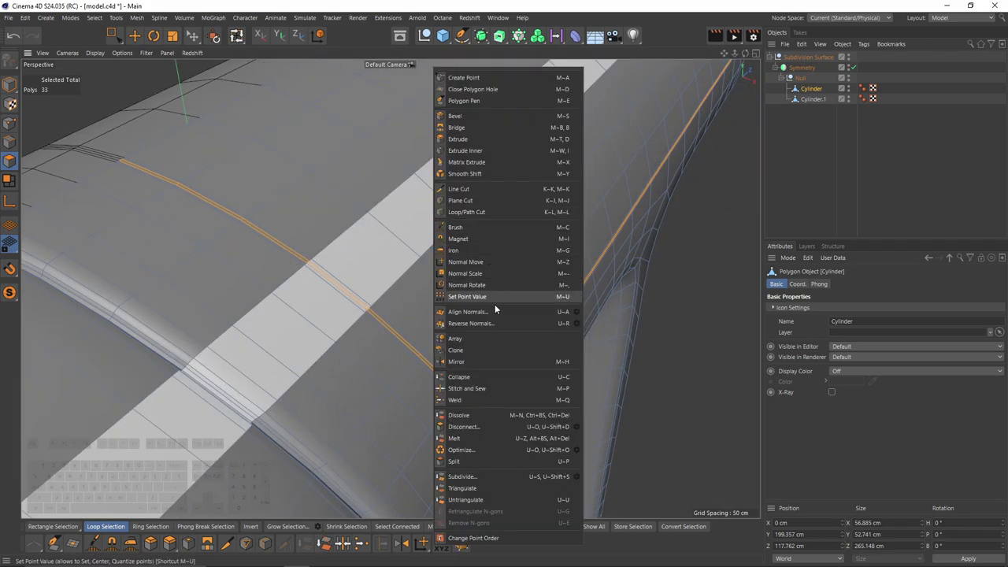
{"action": "left_click", "coordinate": [483, 262]}
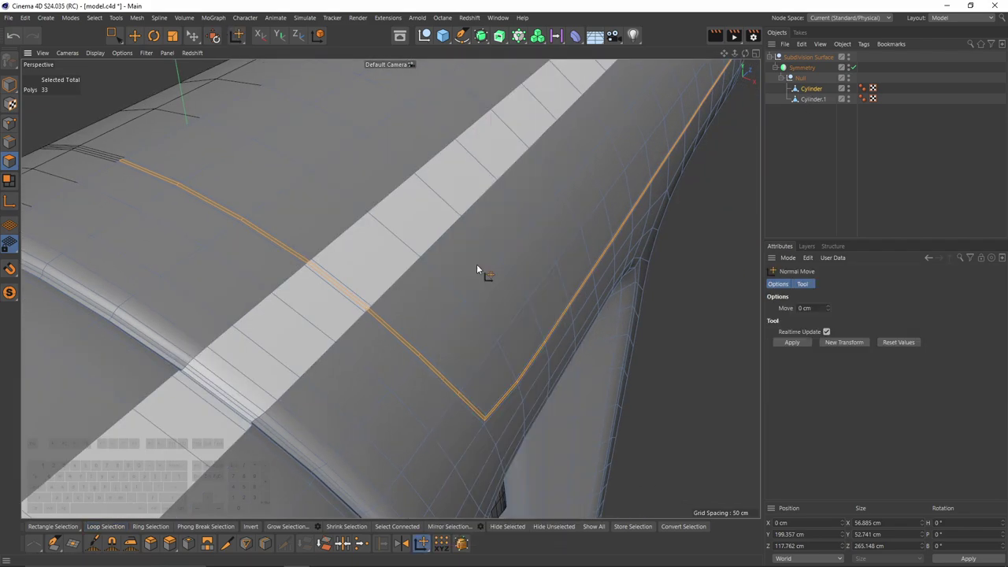
{"action": "left_click_drag", "start_coordinate": [477, 270], "coordinate": [547, 313], "text": "alt"}
{"action": "left_click_drag", "start_coordinate": [586, 347], "coordinate": [504, 346]}
- Loop-select the seam's inner edge on the panel side and slide out a cloned support loop with Edge Slide
{"action": "scroll", "coordinate": [473, 338], "scroll_direction": "down", "scroll_amount": 5}
{"action": "left_click_drag", "start_coordinate": [441, 331], "coordinate": [551, 299], "text": "alt"}
{"action": "left_click", "coordinate": [9, 142]}
{"action": "scroll", "coordinate": [229, 222], "scroll_direction": "up", "scroll_amount": 3}
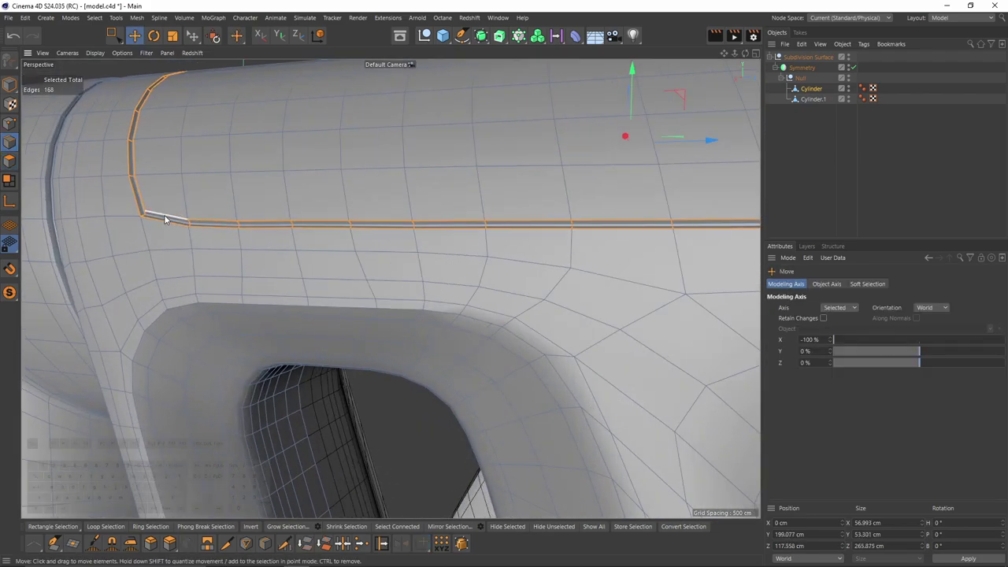
{"action": "double_click", "coordinate": [165, 219]}
{"action": "left_click_drag", "start_coordinate": [165, 219], "coordinate": [456, 237], "text": "alt"}
{"action": "scroll", "coordinate": [276, 264], "scroll_direction": "up", "scroll_amount": 3}
{"action": "scroll", "coordinate": [269, 244], "scroll_direction": "down", "scroll_amount": 4}
{"action": "scroll", "coordinate": [324, 245], "scroll_direction": "down", "scroll_amount": 2}
{"action": "scroll", "coordinate": [299, 225], "scroll_direction": "up", "scroll_amount": 4}
{"action": "left_click_drag", "start_coordinate": [390, 288], "coordinate": [193, 354], "text": "alt"}
{"action": "scroll", "coordinate": [289, 256], "scroll_direction": "up", "scroll_amount": 1}
{"action": "key", "text": "m"}
{"action": "key", "text": "o"}
{"action": "scroll", "coordinate": [301, 245], "scroll_direction": "up", "scroll_amount": 3}
{"action": "left_click_drag", "start_coordinate": [329, 192], "coordinate": [329, 184], "text": "ctrl"}
- Loop-select the seam's outer edge and slide out a cloned support loop with an offset of -1.247 cm
{"action": "key", "text": "e"}
{"action": "double_click", "coordinate": [324, 218]}
{"action": "scroll", "coordinate": [325, 223], "scroll_direction": "down", "scroll_amount": 3}
{"action": "left_click_drag", "start_coordinate": [325, 223], "coordinate": [540, 261], "text": "alt"}
{"action": "scroll", "coordinate": [371, 265], "scroll_direction": "down", "scroll_amount": 3}
{"action": "scroll", "coordinate": [437, 250], "scroll_direction": "up", "scroll_amount": 4}
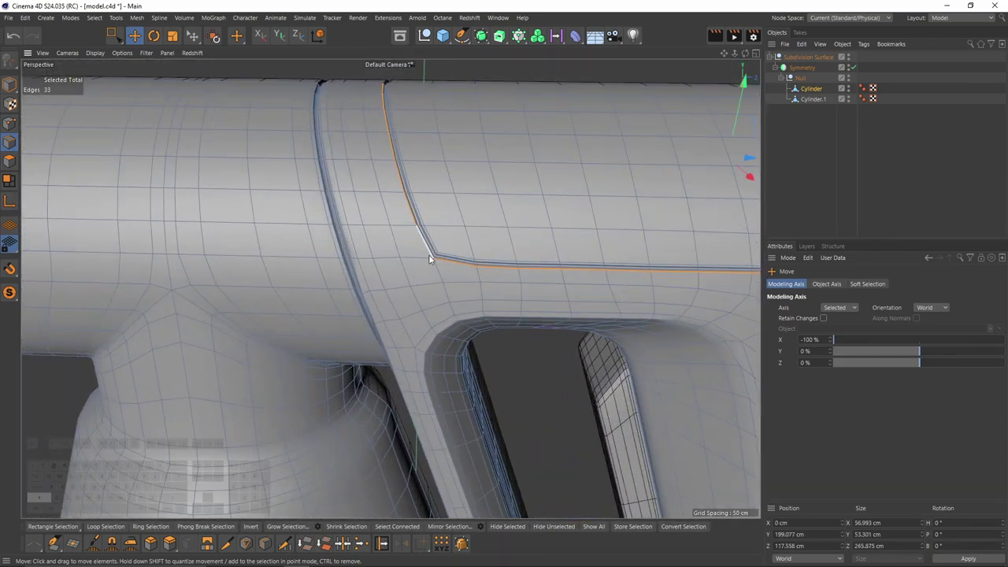
{"action": "scroll", "coordinate": [429, 256], "scroll_direction": "up", "scroll_amount": 2}
{"action": "key", "text": "m"}
{"action": "key", "text": "o"}
{"action": "scroll", "coordinate": [454, 258], "scroll_direction": "up", "scroll_amount": 3}
{"action": "left_click_drag", "start_coordinate": [453, 260], "coordinate": [454, 264], "text": "ctrl"}
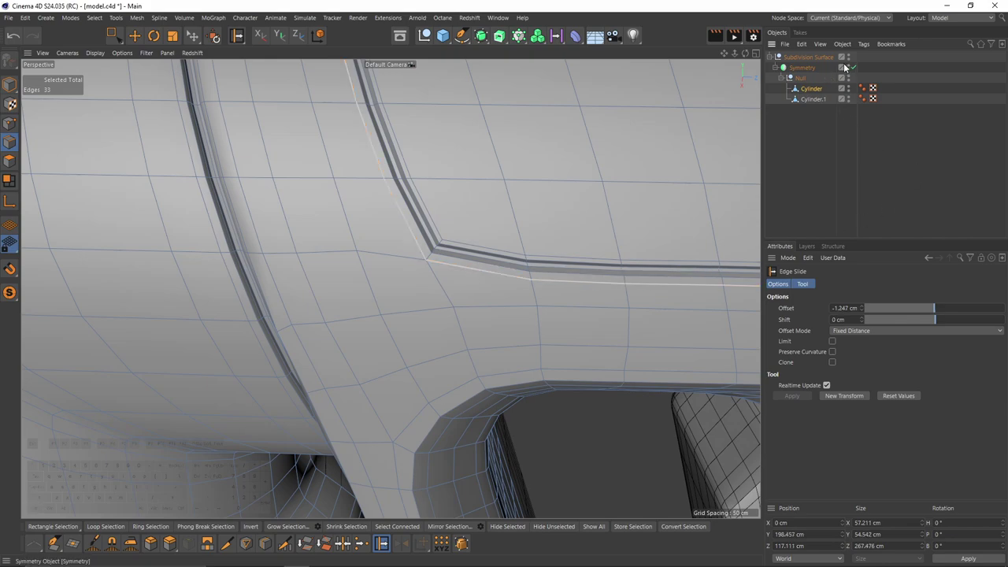
- Delete the null named Subdivision Surface and make a real Subdivision Surface generator the parent of the Symmetry object
{"action": "left_click", "coordinate": [782, 70]}
{"action": "left_click", "coordinate": [776, 68]}
{"action": "left_click_drag", "start_coordinate": [793, 69], "coordinate": [801, 94]}
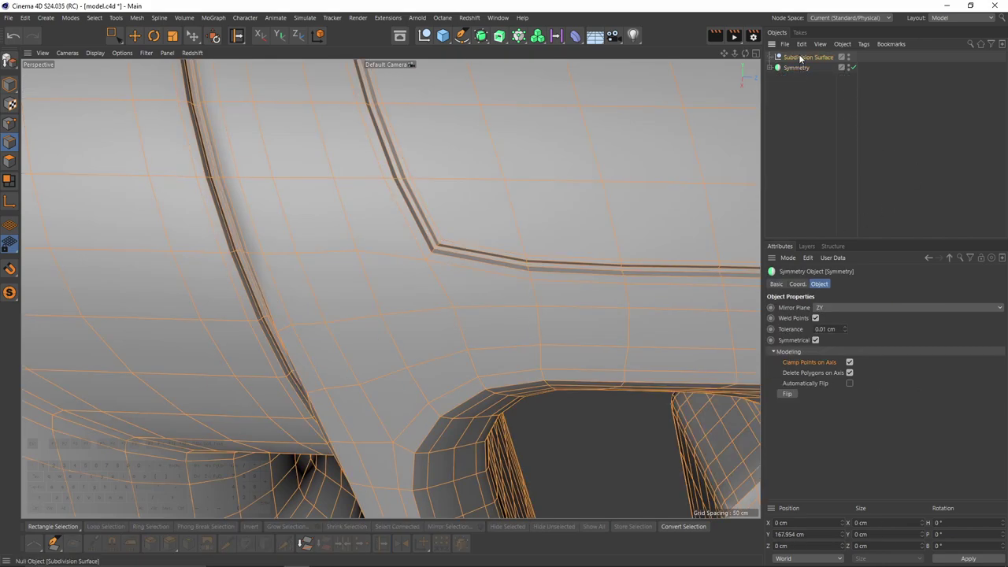
{"action": "left_click", "coordinate": [801, 58]}
{"action": "key", "text": "Delete"}
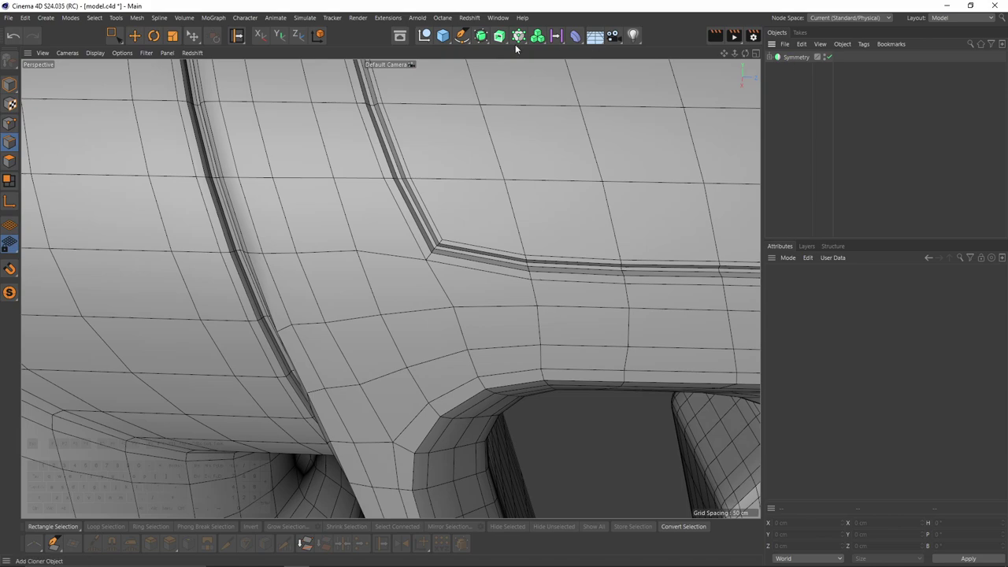
{"action": "left_click", "coordinate": [481, 37]}
{"action": "key", "text": "ctrl+z"}
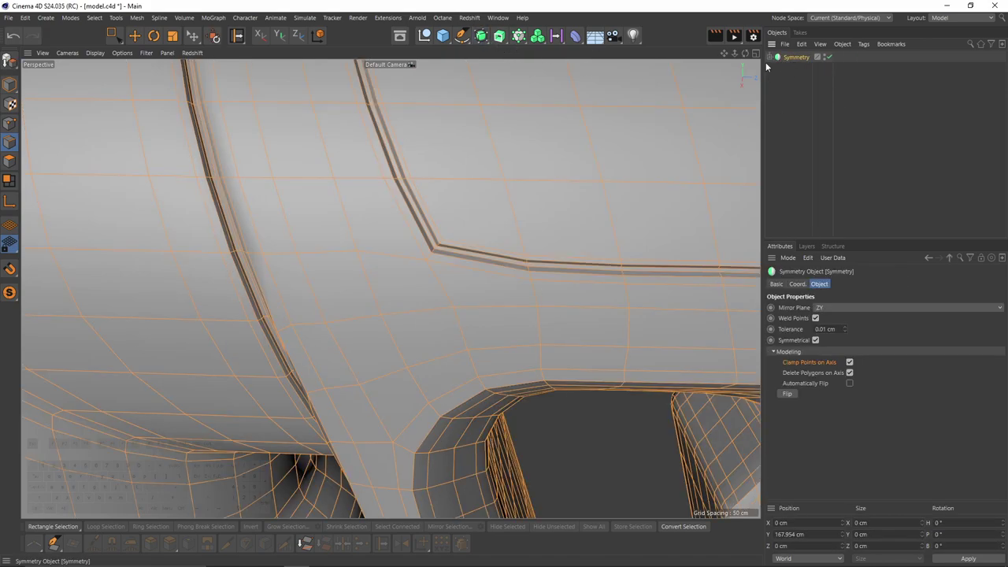
{"action": "left_click", "coordinate": [481, 36], "text": "alt"}
{"action": "left_click", "coordinate": [879, 120]}
- Inspect the smoothed seam and compare it with the reference image in the right view by toggling the model's visibility
{"action": "right_click_drag", "start_coordinate": [540, 171], "coordinate": [433, 194], "text": "alt"}
{"action": "left_click_drag", "start_coordinate": [433, 194], "coordinate": [411, 262], "text": "alt"}
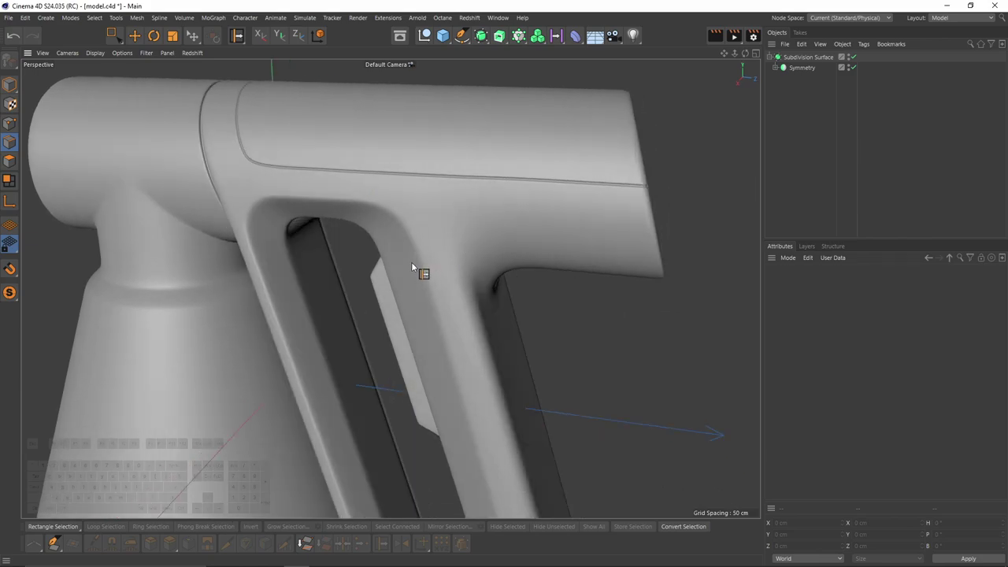
{"action": "middle_click", "coordinate": [410, 262]}
{"action": "middle_click", "coordinate": [327, 342]}
{"action": "scroll", "coordinate": [490, 240], "scroll_direction": "up", "scroll_amount": 3}
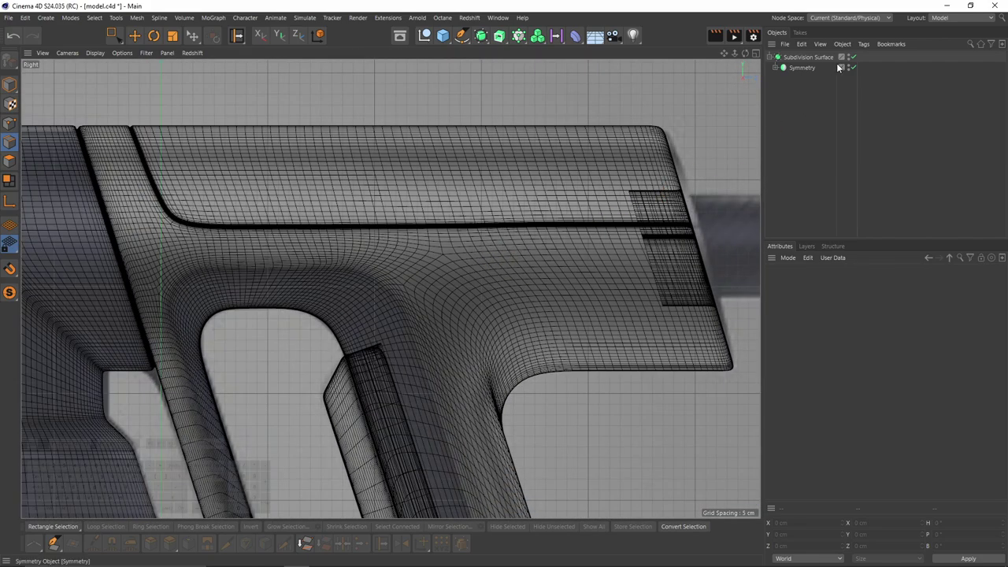
{"action": "key", "text": "n"}
{"action": "key", "text": "a"}
{"action": "right_click_drag", "start_coordinate": [547, 191], "coordinate": [820, 95], "text": "alt"}
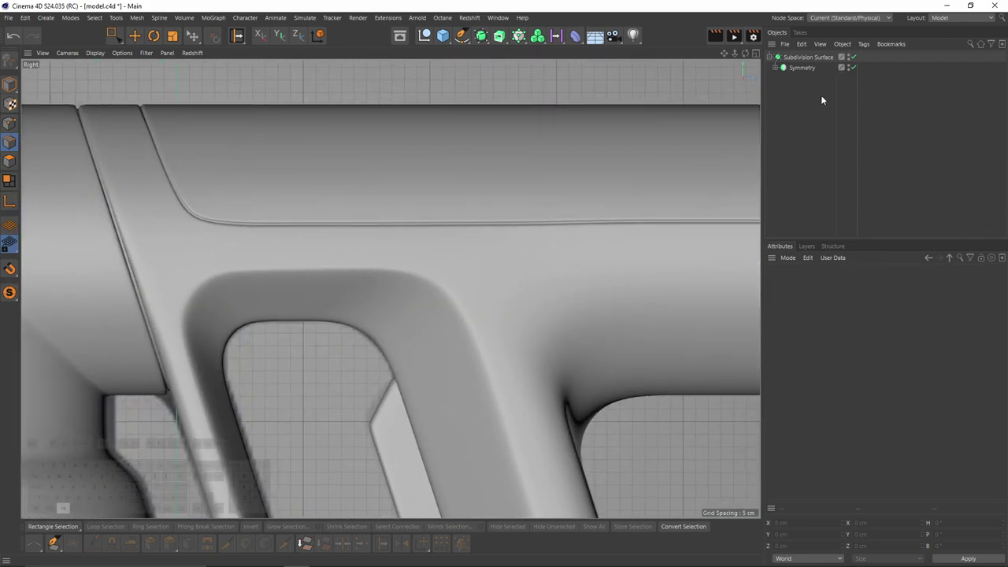
{"action": "left_click", "coordinate": [846, 58]}
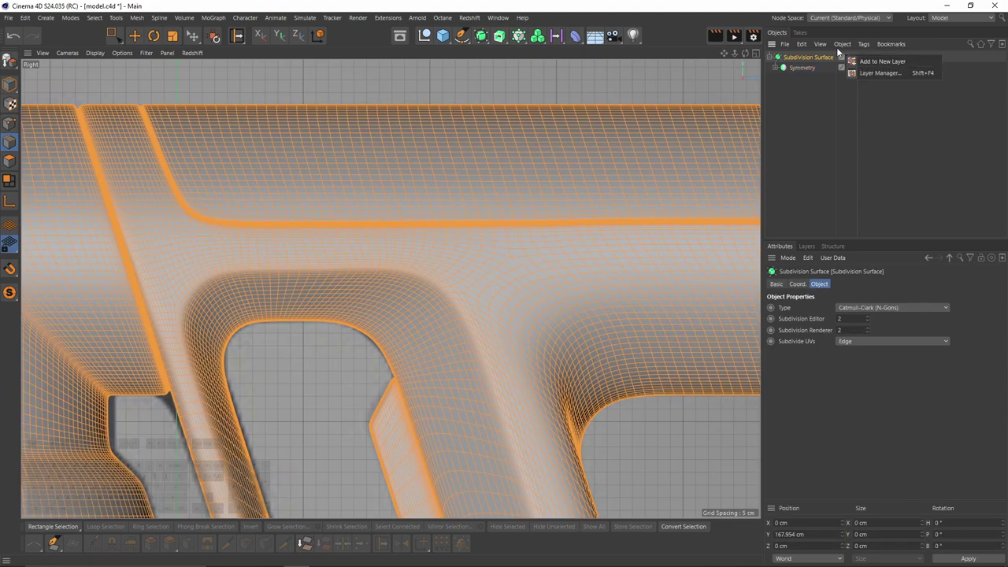
{"action": "left_click", "coordinate": [786, 53]}
{"action": "left_click", "coordinate": [848, 56]}
{"action": "left_click", "coordinate": [848, 55]}
{"action": "left_click", "coordinate": [848, 55]}
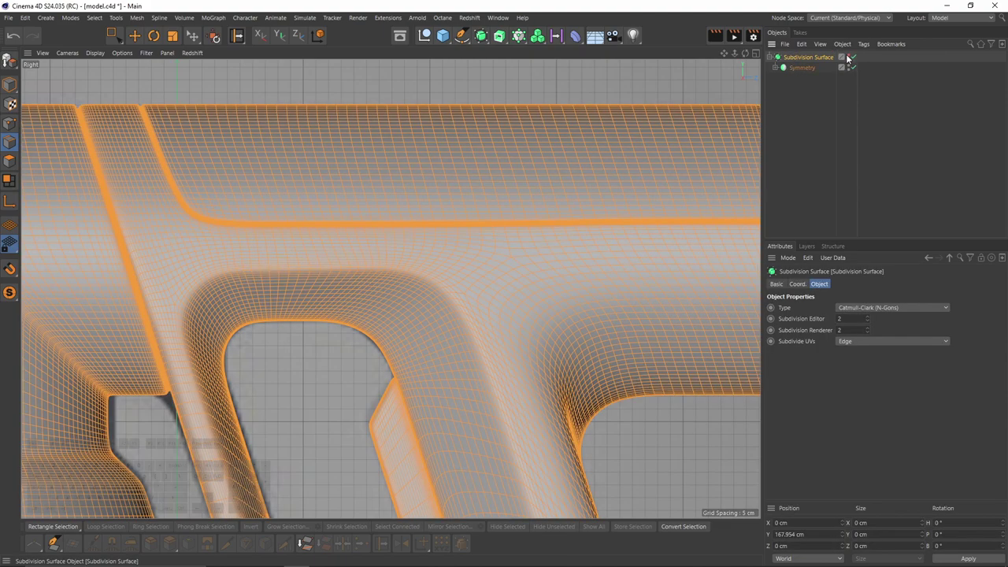
{"action": "left_click", "coordinate": [848, 56]}
{"action": "left_click", "coordinate": [848, 56]}
{"action": "right_click_drag", "start_coordinate": [452, 207], "coordinate": [432, 219], "text": "alt"}
{"action": "middle_click_drag", "start_coordinate": [431, 220], "coordinate": [297, 174], "text": "alt"}
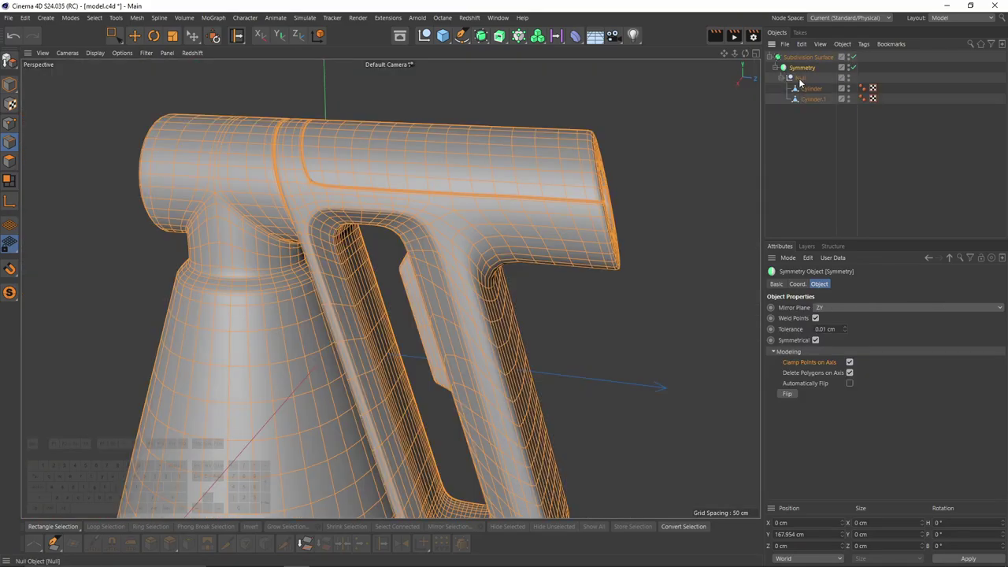
- Hide the model in the right view and examine the handle opening's outline in the reference image
{"action": "key", "text": "F5"}
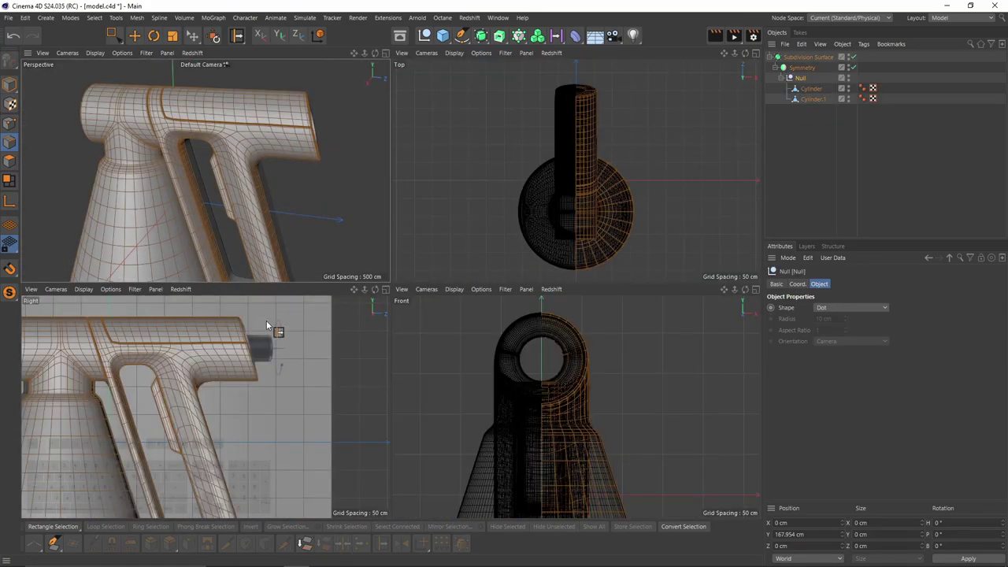
{"action": "middle_click", "coordinate": [267, 321]}
{"action": "right_click_drag", "start_coordinate": [364, 316], "coordinate": [390, 284], "text": "alt"}
{"action": "middle_click_drag", "start_coordinate": [389, 284], "coordinate": [400, 211], "text": "alt"}
{"action": "key", "text": "n"}
{"action": "key", "text": "g"}
{"action": "right_click_drag", "start_coordinate": [399, 211], "coordinate": [472, 205], "text": "alt"}
{"action": "middle_click_drag", "start_coordinate": [534, 135], "coordinate": [575, 198], "text": "alt"}
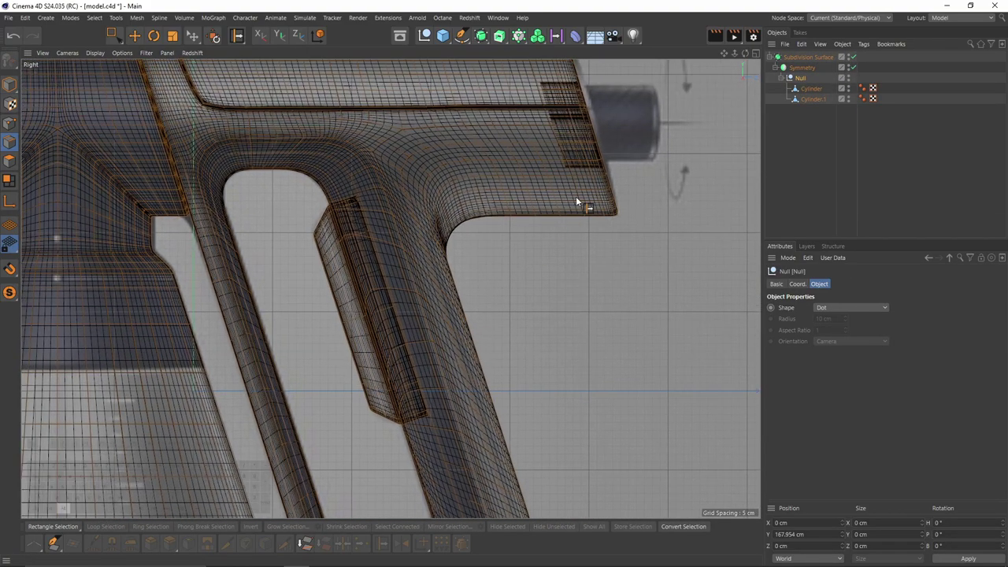
{"action": "double_click", "coordinate": [848, 56]}
{"action": "right_click_drag", "start_coordinate": [367, 151], "coordinate": [363, 146], "text": "alt"}
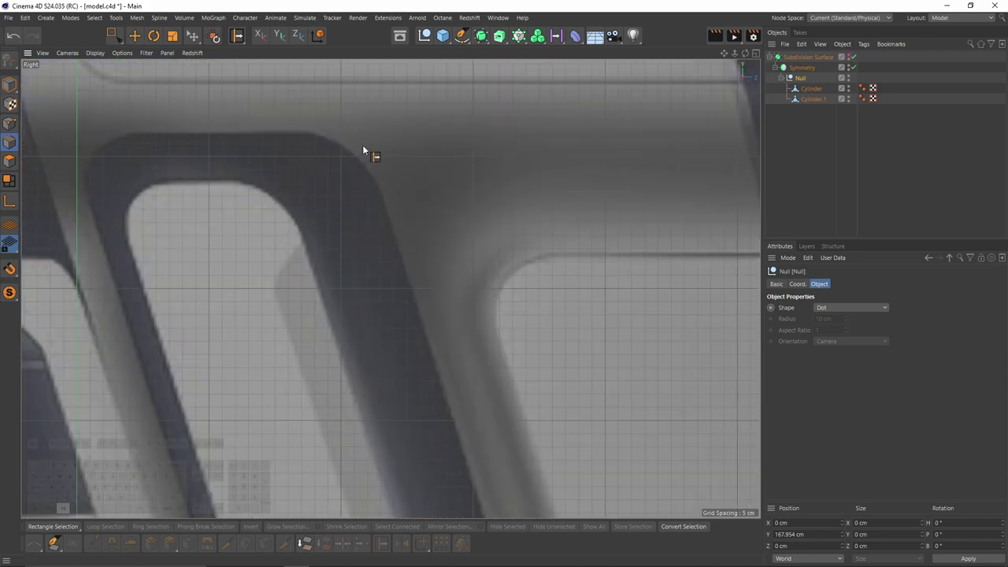
- Show the model in perspective with smoothing off and loop-select the outer edge around the handle opening on Cylinder
{"action": "key", "text": "F1"}
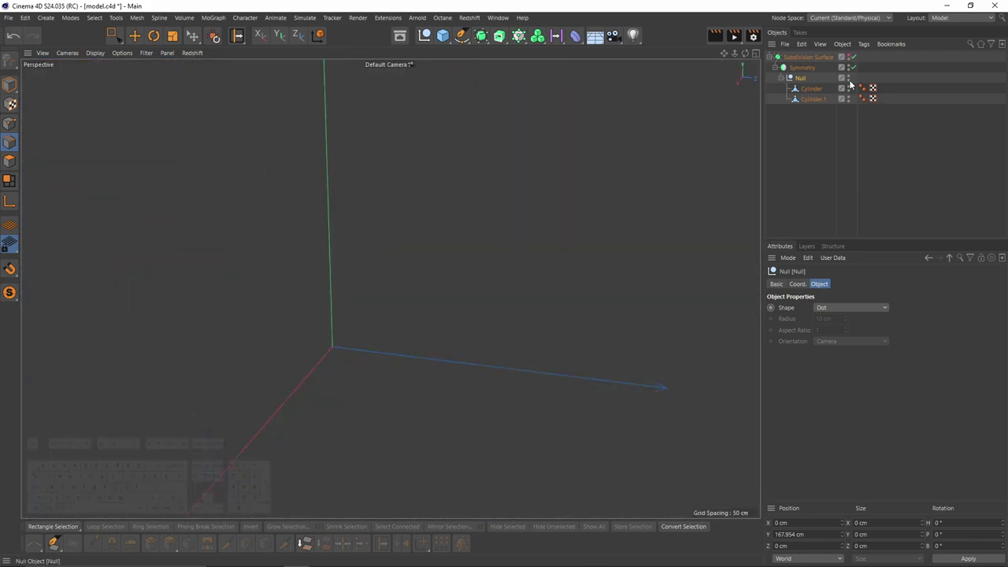
{"action": "left_click", "coordinate": [848, 56]}
{"action": "left_click", "coordinate": [811, 88]}
{"action": "middle_click_drag", "start_coordinate": [334, 232], "coordinate": [321, 129], "text": "alt"}
{"action": "mouse_move", "coordinate": [321, 130]}
{"action": "right_mouse_down", "text": "alt"}
{"action": "mouse_move", "coordinate": [324, 121]}
{"action": "mouse_move", "coordinate": [307, 126]}
{"action": "right_mouse_up", "text": "alt"}
{"action": "key", "text": "e"}
{"action": "key", "text": "q"}
{"action": "left_click", "coordinate": [308, 119]}
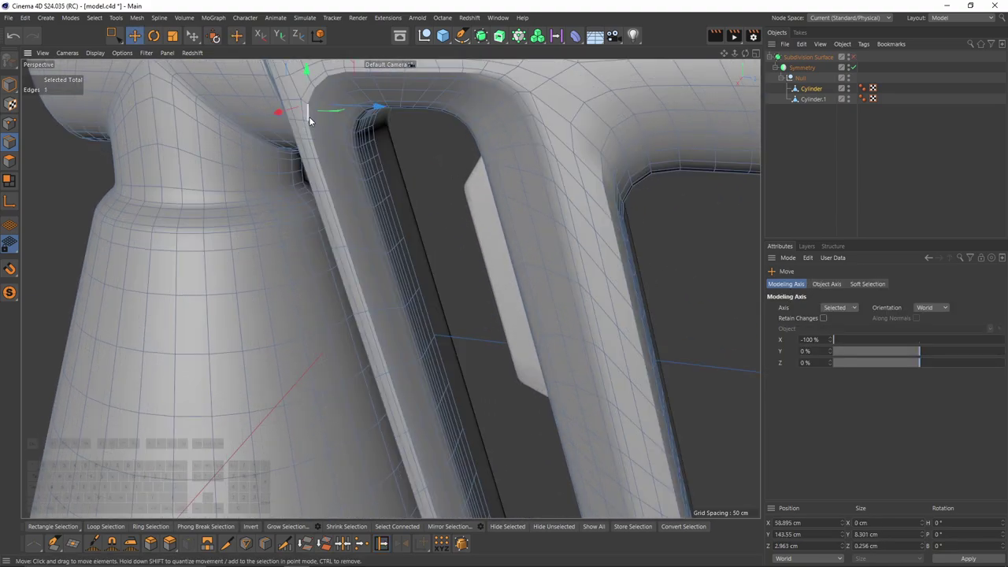
{"action": "double_click", "coordinate": [327, 185]}
- Bevel the edge loop around the handle opening with an offset of 0.82 cm and a subdivision of 2
{"action": "right_click_drag", "start_coordinate": [326, 185], "coordinate": [336, 211], "text": "alt"}
{"action": "left_click_drag", "start_coordinate": [337, 211], "coordinate": [393, 144], "text": "alt"}
{"action": "middle_click_drag", "start_coordinate": [393, 144], "coordinate": [400, 154], "text": "alt"}
{"action": "right_click_drag", "start_coordinate": [400, 155], "coordinate": [428, 202], "text": "alt"}
{"action": "right_click", "coordinate": [428, 202]}
{"action": "left_click", "coordinate": [445, 239]}
{"action": "middle_click_drag", "start_coordinate": [409, 191], "coordinate": [438, 210], "text": "alt"}
{"action": "right_click_drag", "start_coordinate": [438, 209], "coordinate": [449, 221], "text": "alt"}
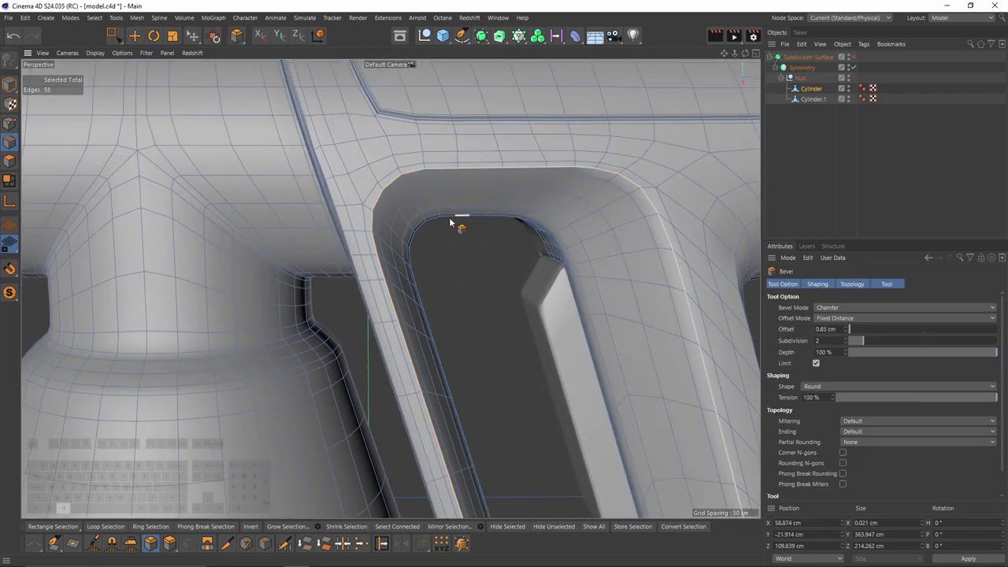
{"action": "left_click_drag", "start_coordinate": [450, 219], "coordinate": [378, 178], "text": "alt"}
{"action": "right_click_drag", "start_coordinate": [378, 178], "coordinate": [391, 179], "text": "alt"}
{"action": "middle_click_drag", "start_coordinate": [391, 179], "coordinate": [345, 161], "text": "alt"}
{"action": "right_click_drag", "start_coordinate": [267, 173], "coordinate": [286, 184], "text": "alt"}
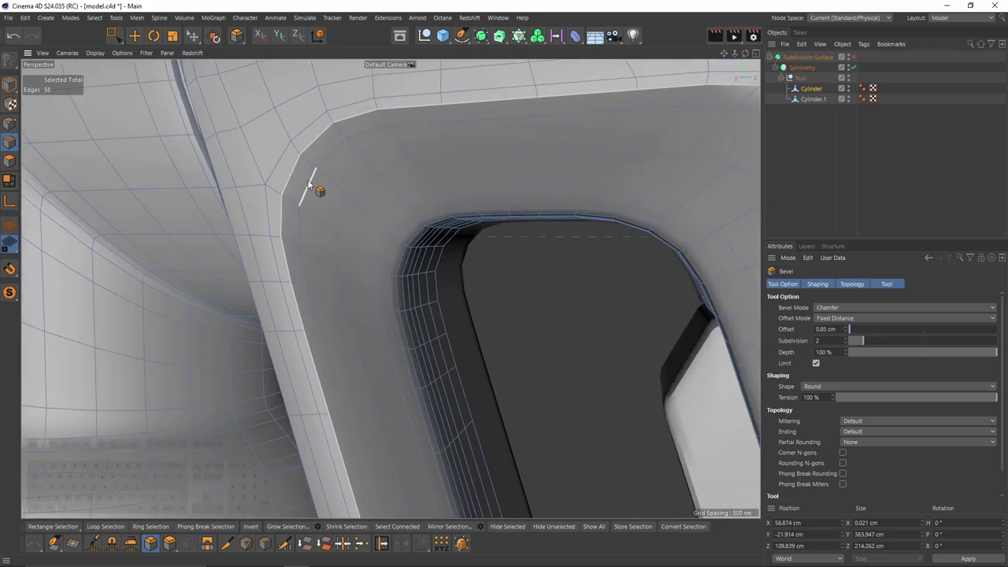
{"action": "left_click_drag", "start_coordinate": [309, 184], "coordinate": [319, 184]}
- Loop-select a narrow polygon strip of the handle opening's bevel and push it inward along its normals with Normal Move
{"action": "left_click", "coordinate": [10, 163]}
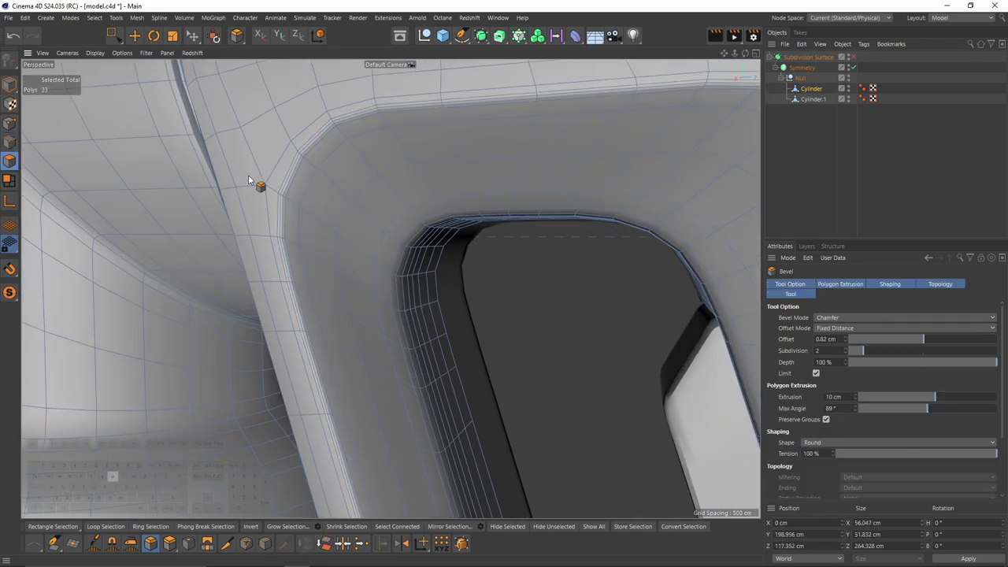
{"action": "key", "text": "u"}
{"action": "key", "text": "l"}
{"action": "right_click_drag", "start_coordinate": [303, 162], "coordinate": [318, 147], "text": "alt"}
{"action": "left_click", "coordinate": [294, 148]}
{"action": "right_click", "coordinate": [445, 204]}
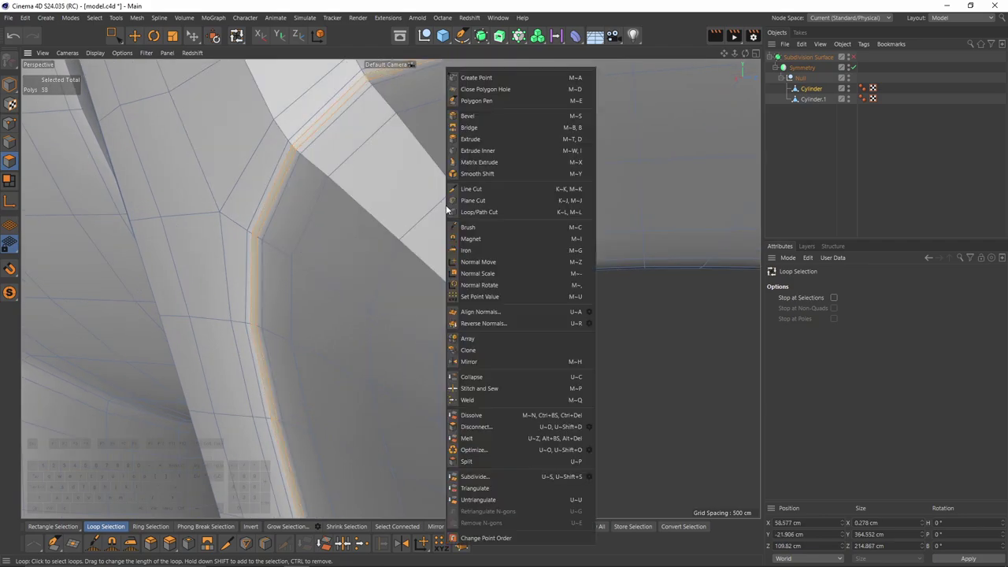
{"action": "left_click", "coordinate": [487, 263]}
{"action": "left_click_drag", "start_coordinate": [396, 187], "coordinate": [443, 211], "text": "alt"}
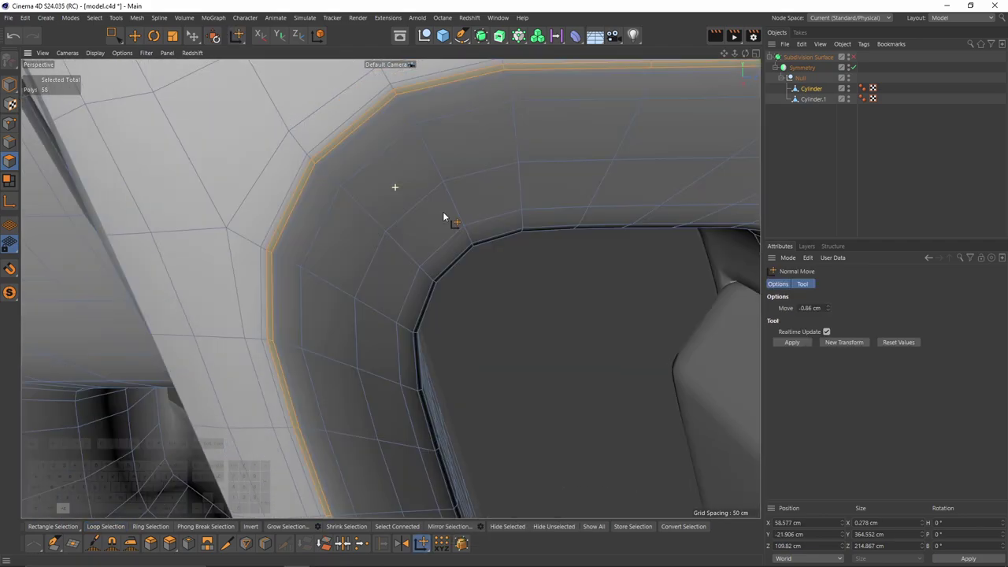
{"action": "middle_click_drag", "start_coordinate": [443, 211], "coordinate": [405, 203], "text": "alt"}
{"action": "left_click_drag", "start_coordinate": [405, 202], "coordinate": [329, 195], "text": "alt"}
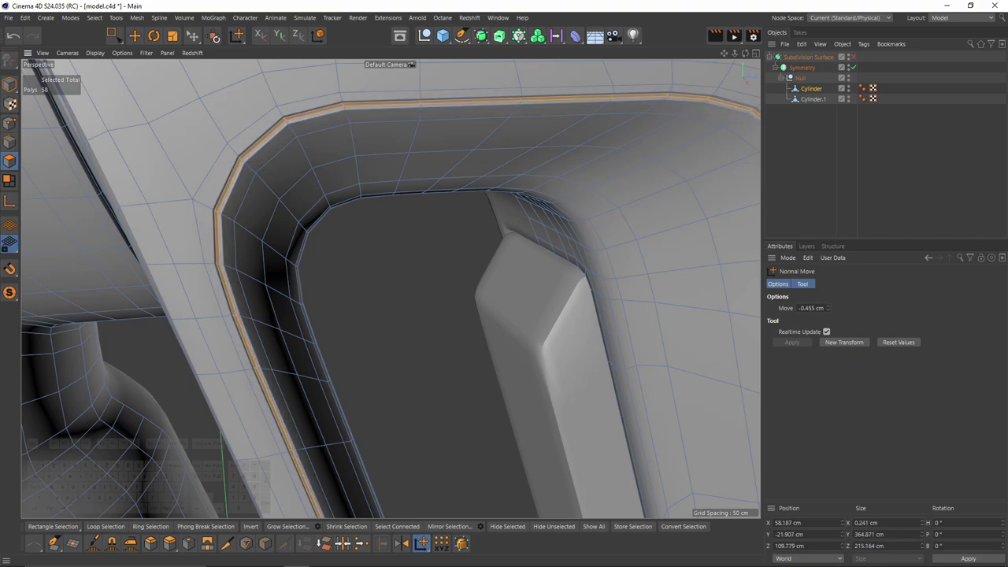
- Turn smoothing back on, clear the selection and inspect the groove around the handle opening
{"action": "key", "text": "q"}
{"action": "left_click", "coordinate": [788, 203]}
{"action": "right_click_drag", "start_coordinate": [572, 171], "coordinate": [476, 175], "text": "alt"}
{"action": "right_click_drag", "start_coordinate": [483, 218], "coordinate": [421, 210], "text": "alt"}
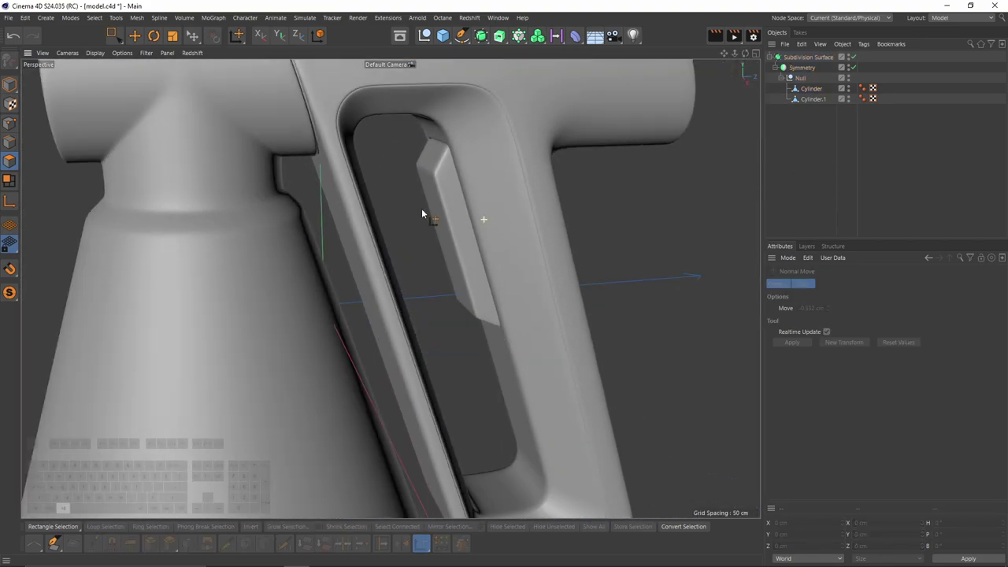
{"action": "left_click_drag", "start_coordinate": [414, 251], "coordinate": [474, 277], "text": "alt"}
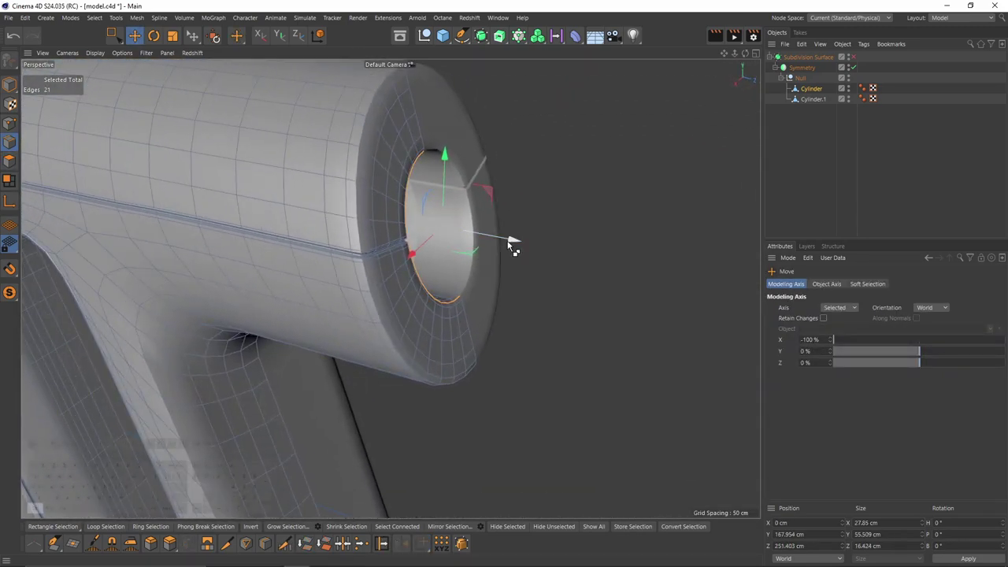
- Extrude the selected edges of the round end hole about 56 cm outward along Z to form a tube
{"action": "left_click_drag", "start_coordinate": [515, 243], "coordinate": [674, 296], "text": "ctrl"}
{"action": "middle_click_drag", "start_coordinate": [553, 272], "coordinate": [522, 257], "text": "alt"}
{"action": "scroll", "coordinate": [515, 255], "scroll_direction": "up", "scroll_amount": 5}
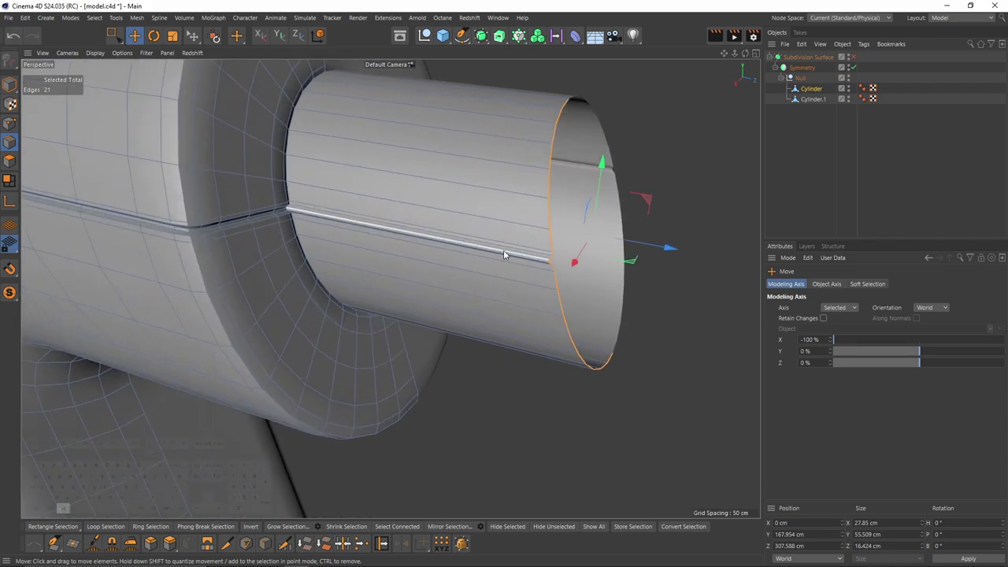
{"action": "left_click_drag", "start_coordinate": [503, 250], "coordinate": [448, 205], "text": "alt"}
{"action": "scroll", "coordinate": [441, 197], "scroll_direction": "up", "scroll_amount": 1}
- Loop-select the tube's polygons, split them into a separate object and remove them from the original Cylinder
{"action": "left_click", "coordinate": [9, 160]}
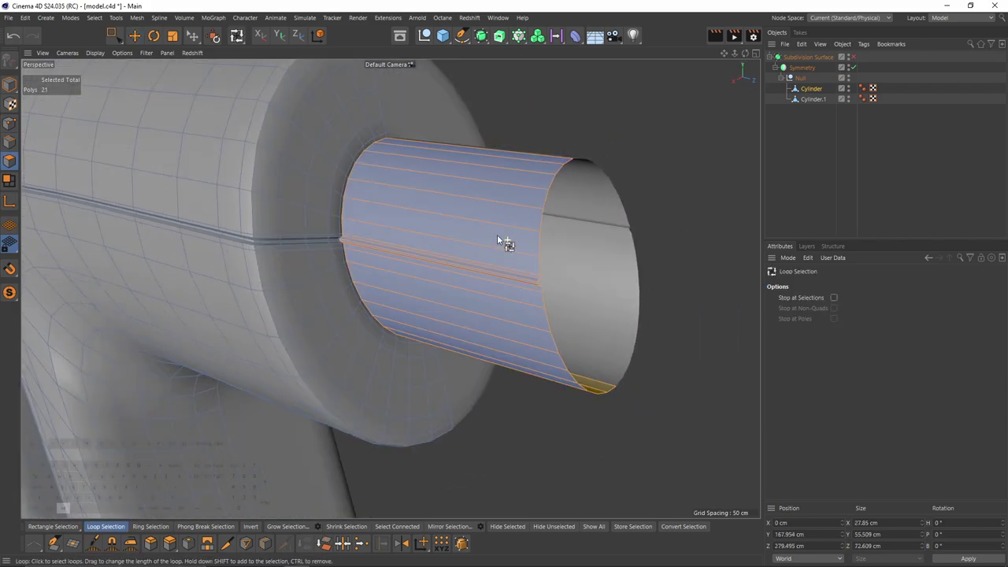
{"action": "left_click_drag", "start_coordinate": [504, 237], "coordinate": [570, 236], "text": "alt"}
{"action": "key", "text": "m"}
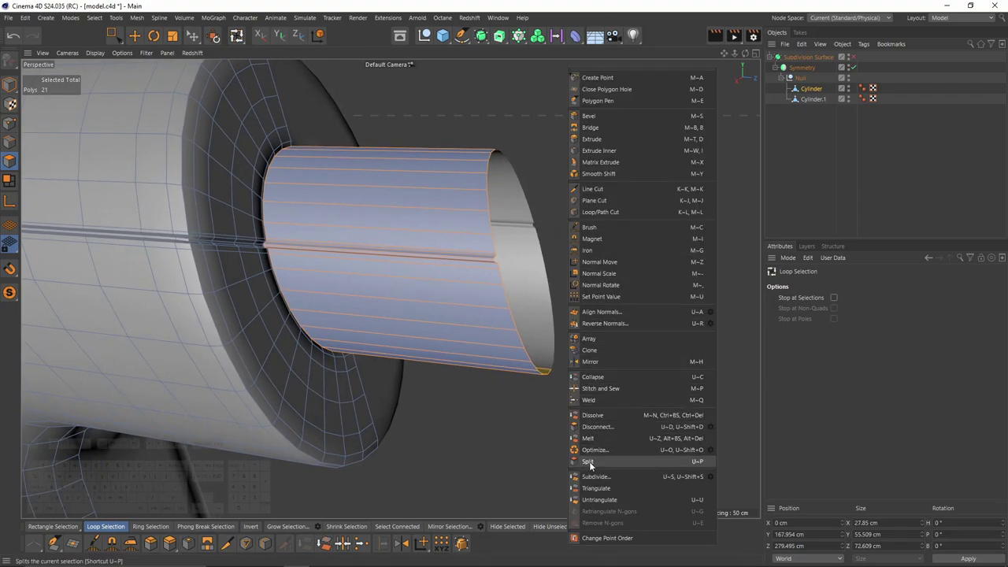
{"action": "left_click", "coordinate": [592, 461]}
{"action": "left_click", "coordinate": [816, 90]}
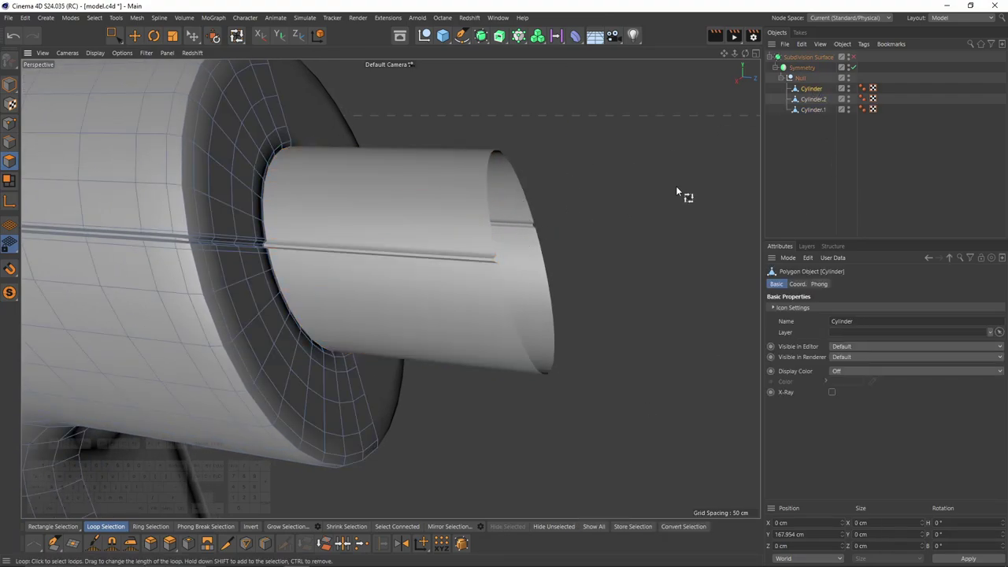
- Select the five narrow seam polygons running along the tube object Cylinder.2 and delete them
{"action": "left_click", "coordinate": [814, 101]}
{"action": "left_click_drag", "start_coordinate": [371, 260], "coordinate": [338, 254], "text": "alt"}
{"action": "left_click", "coordinate": [11, 160]}
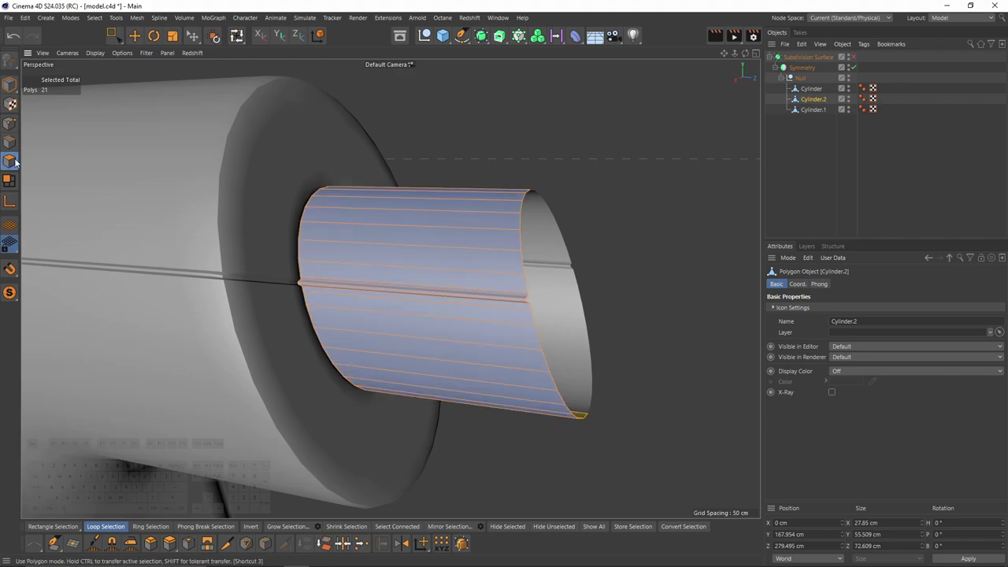
{"action": "key", "text": "e"}
{"action": "scroll", "coordinate": [511, 317], "scroll_direction": "up", "scroll_amount": 4}
{"action": "scroll", "coordinate": [510, 312], "scroll_direction": "up", "scroll_amount": 3}
{"action": "left_click", "coordinate": [514, 289]}
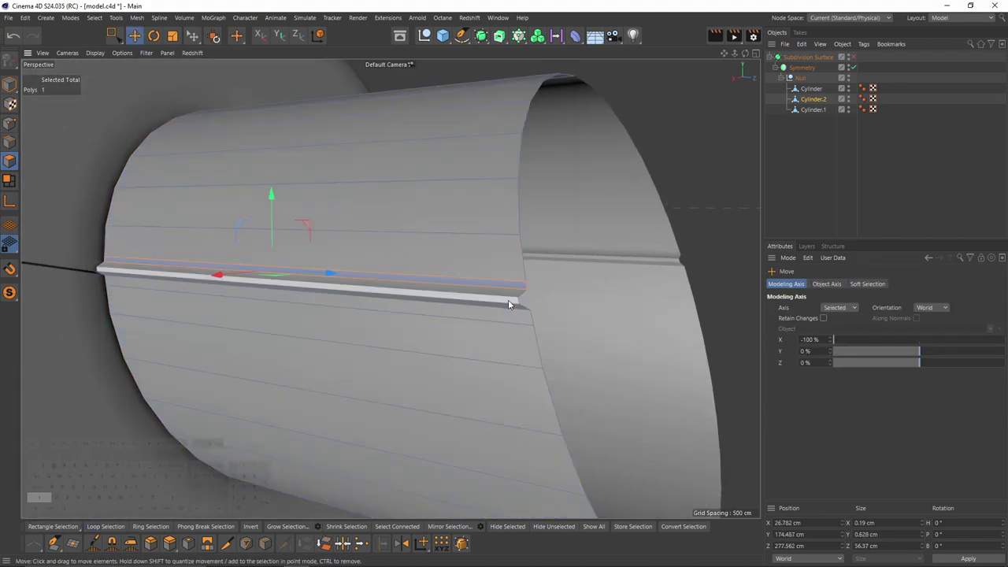
{"action": "left_click", "coordinate": [511, 299], "text": "shift"}
{"action": "left_click", "coordinate": [511, 297], "text": "shift"}
{"action": "left_click", "coordinate": [512, 304], "text": "shift"}
{"action": "left_click", "coordinate": [516, 310], "text": "shift"}
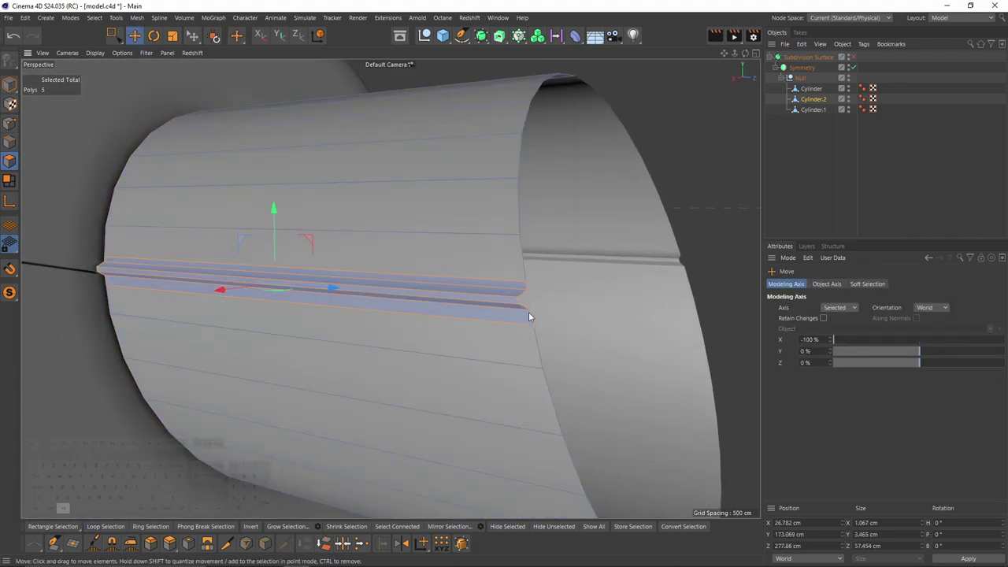
{"action": "left_click_drag", "start_coordinate": [528, 311], "coordinate": [497, 282], "text": "alt"}
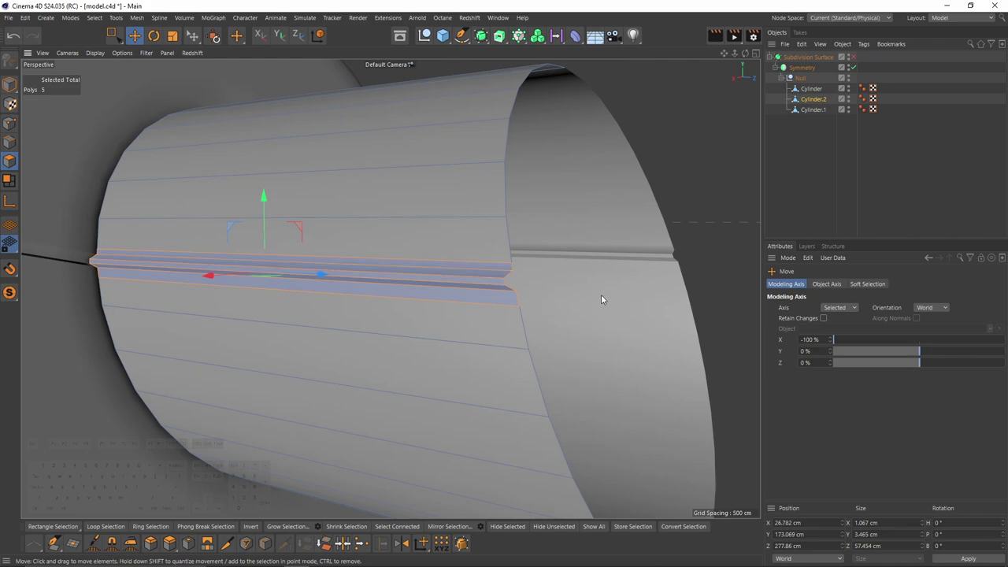
{"action": "key", "text": "Delete"}
- Select the two long edges bordering the tube's gap and bridge them with new polygons using Stitch and Sew
{"action": "scroll", "coordinate": [551, 277], "scroll_direction": "up", "scroll_amount": 3}
{"action": "scroll", "coordinate": [520, 264], "scroll_direction": "down", "scroll_amount": 3}
{"action": "key", "text": "Return"}
{"action": "left_click", "coordinate": [487, 273]}
{"action": "left_click", "coordinate": [463, 309], "text": "shift"}
{"action": "key", "text": "n"}
{"action": "key", "text": "b"}
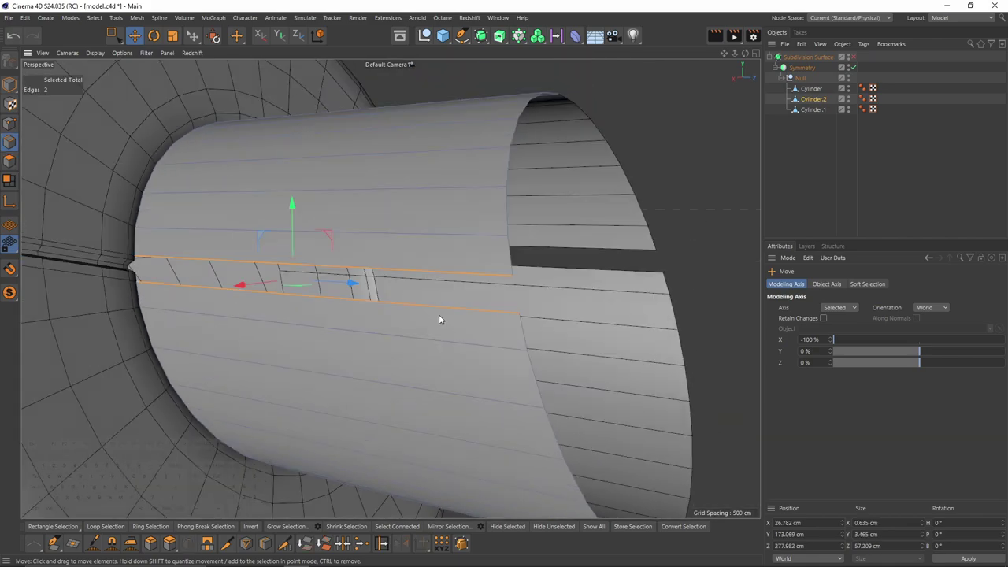
{"action": "key", "text": "m"}
{"action": "key", "text": "p"}
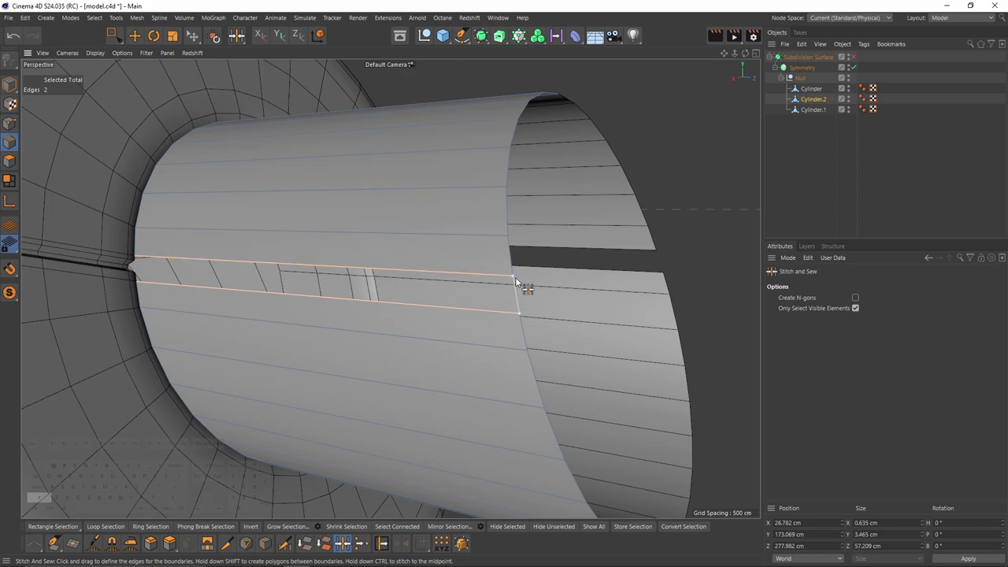
{"action": "left_click_drag", "start_coordinate": [516, 282], "coordinate": [515, 283], "text": "shift"}
- Cut a lengthwise loop through the middle of the new strip and dissolve the strip's two border edges
{"action": "key", "text": "k"}
{"action": "key", "text": "l"}
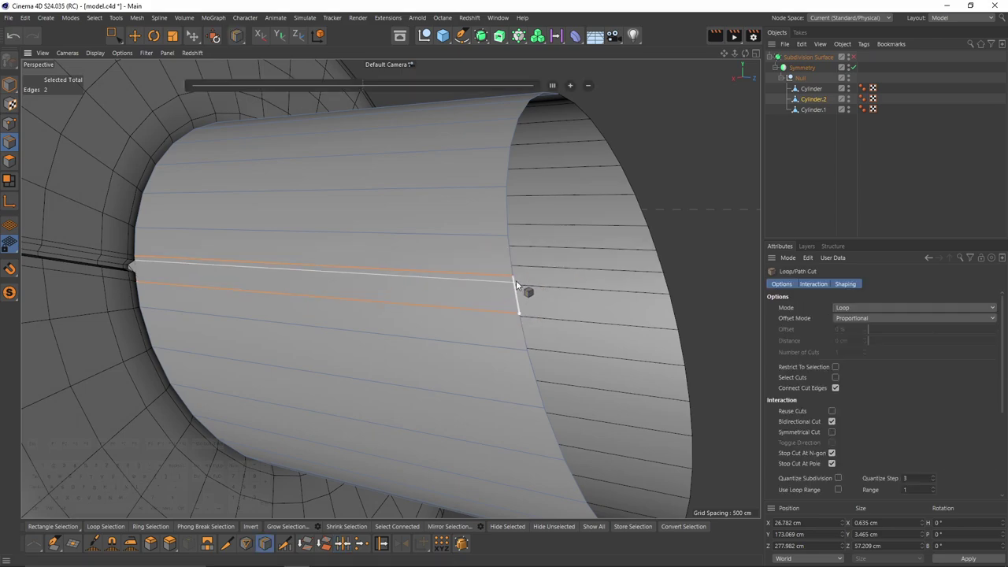
{"action": "key", "text": "e"}
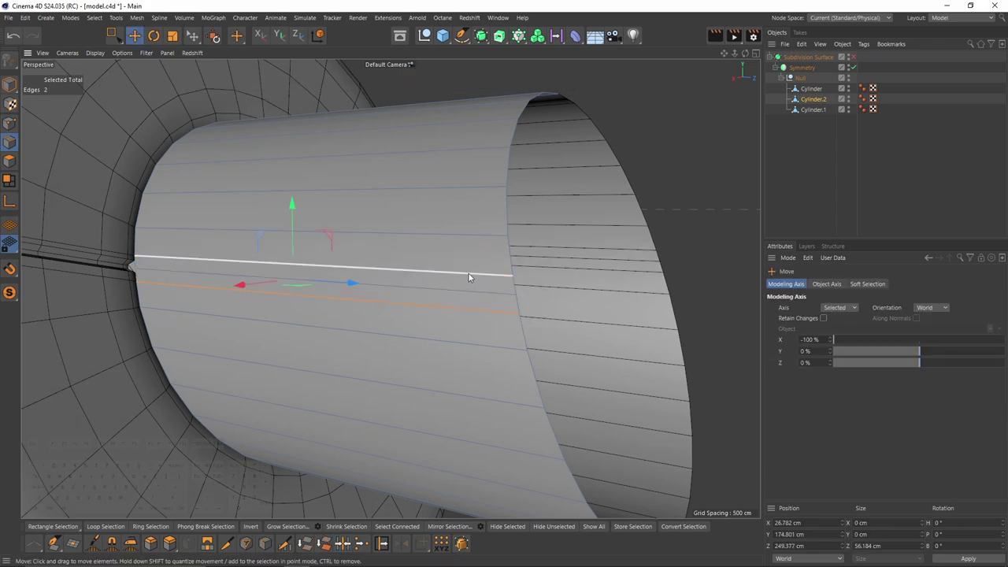
{"action": "right_click", "coordinate": [475, 383]}
{"action": "left_click", "coordinate": [508, 450]}
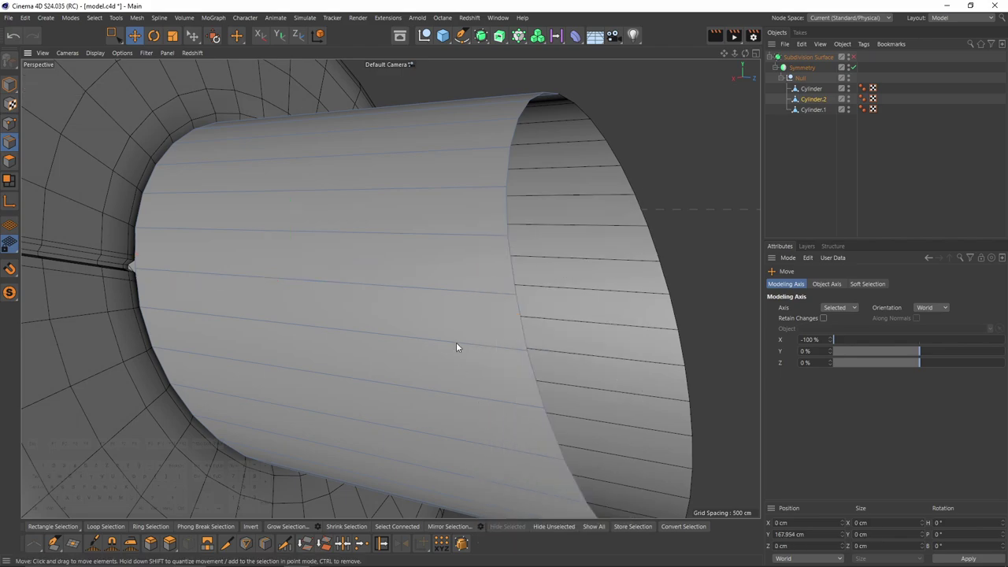
- Loop-select the tube's outer end edges, flatten them along Z and move them about 14.7 cm back to the reference's tube end
{"action": "left_click_drag", "start_coordinate": [456, 343], "coordinate": [420, 323], "text": "alt"}
{"action": "scroll", "coordinate": [408, 285], "scroll_direction": "down", "scroll_amount": 1}
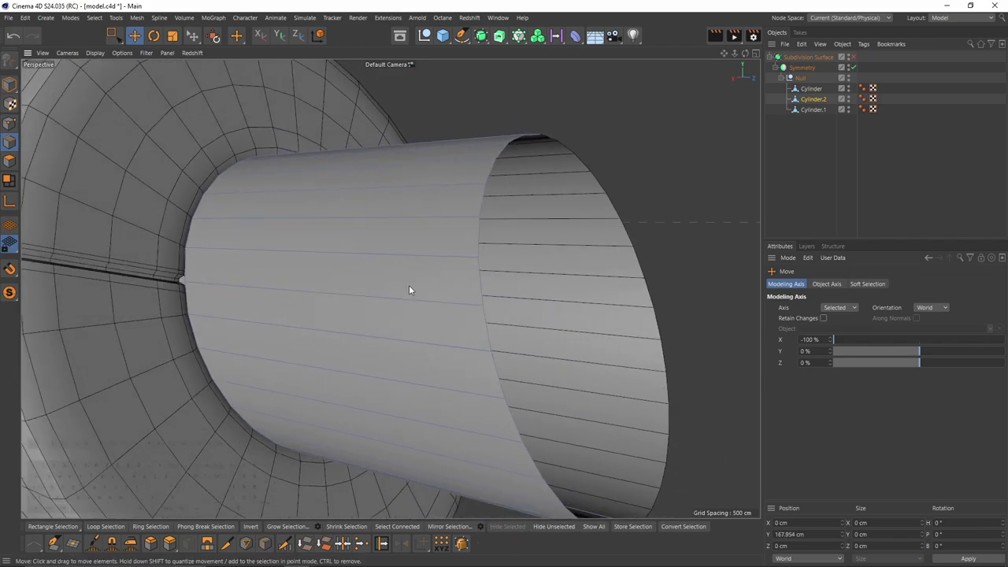
{"action": "left_click_drag", "start_coordinate": [373, 260], "coordinate": [412, 292], "text": "alt"}
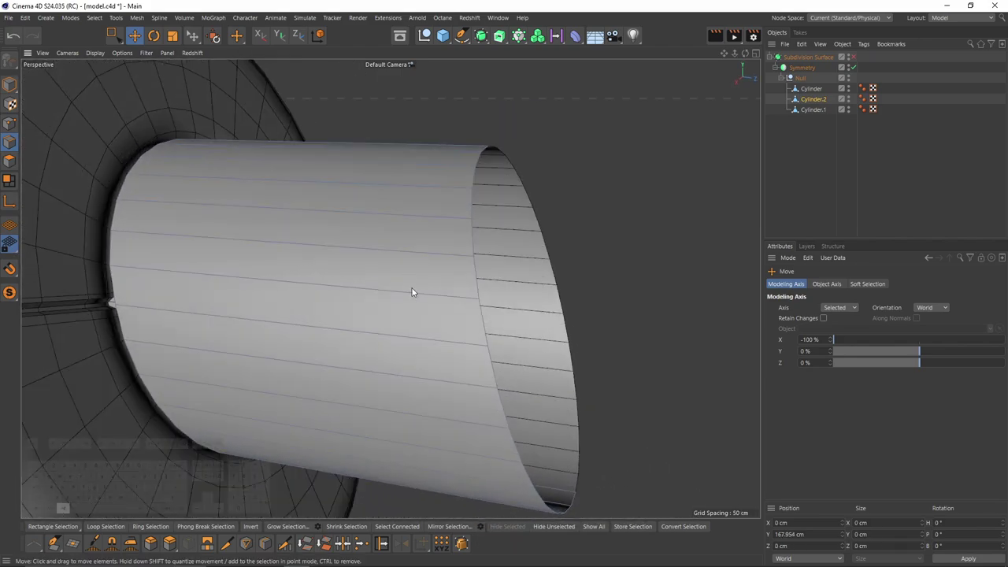
{"action": "scroll", "coordinate": [397, 293], "scroll_direction": "down", "scroll_amount": 1}
{"action": "left_click", "coordinate": [449, 285]}
{"action": "double_click", "coordinate": [449, 285]}
{"action": "scroll", "coordinate": [355, 271], "scroll_direction": "down", "scroll_amount": 1}
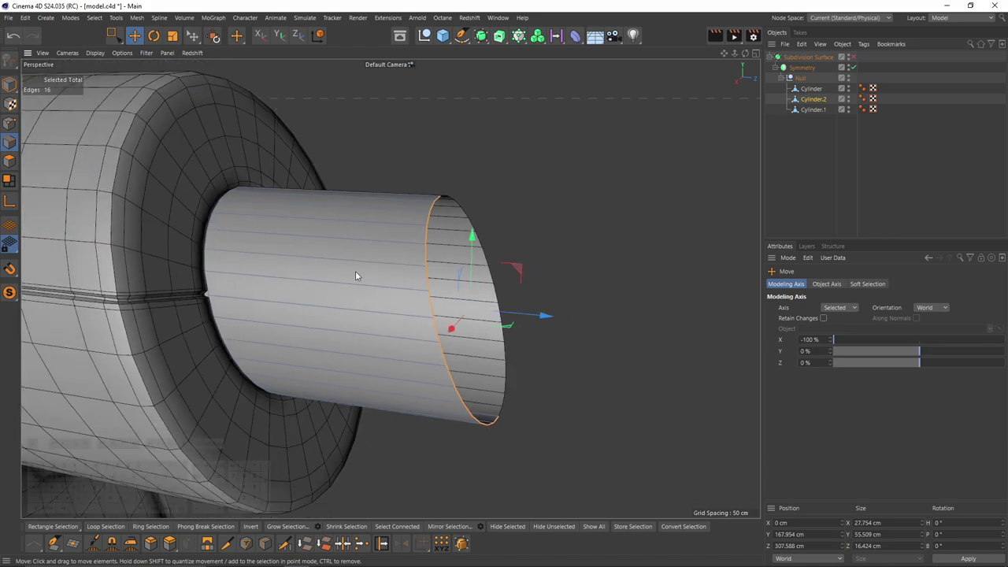
{"action": "key", "text": "t"}
{"action": "middle_click", "coordinate": [355, 271]}
{"action": "middle_click", "coordinate": [277, 346]}
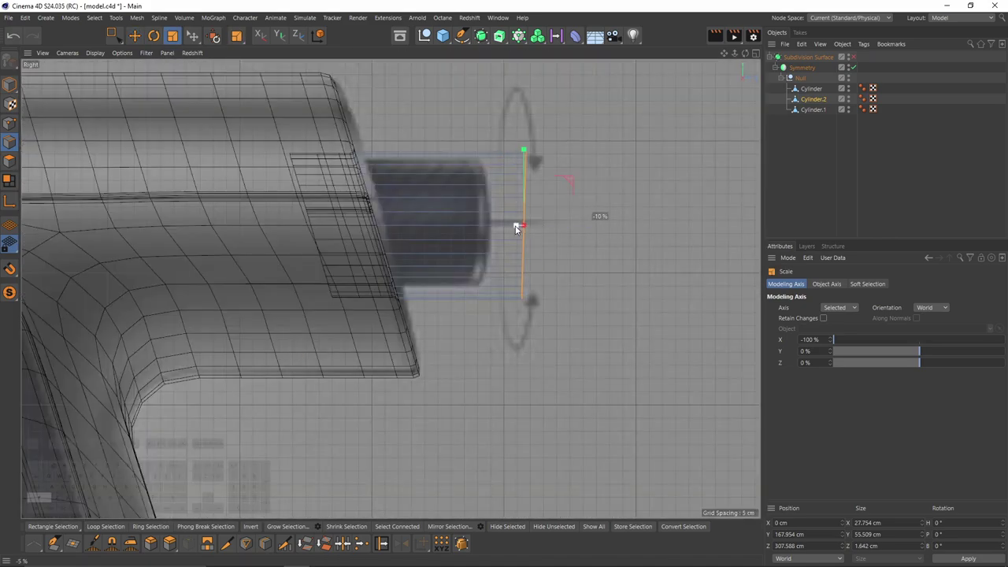
{"action": "left_click_drag", "start_coordinate": [527, 227], "coordinate": [525, 228]}
{"action": "key", "text": "e"}
{"action": "left_click_drag", "start_coordinate": [597, 226], "coordinate": [558, 221]}
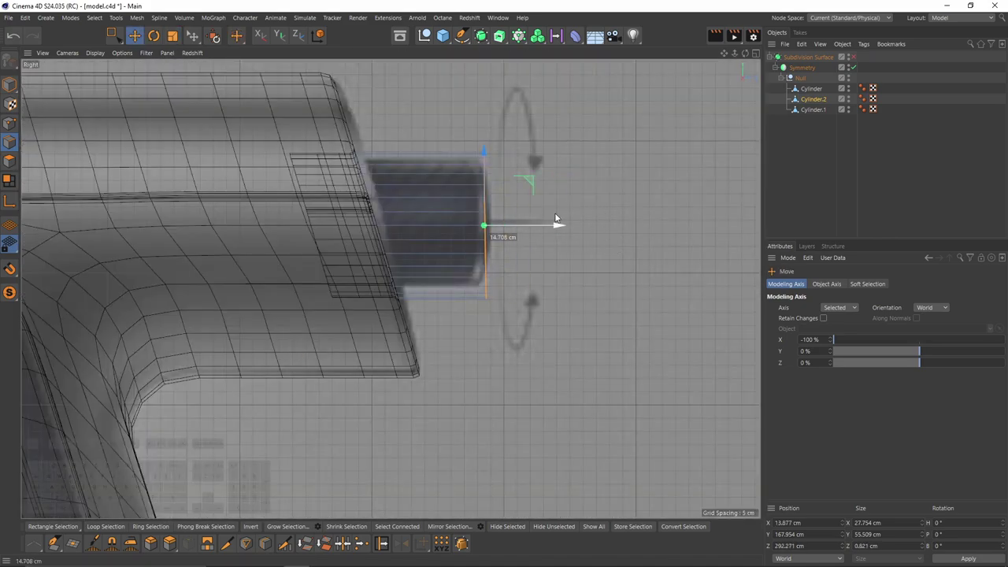
- Loop-select the tube's inner end edges, flatten them along Z and move them deeper into the body, to about Z 228 cm
{"action": "double_click", "coordinate": [369, 207]}
{"action": "left_click_drag", "start_coordinate": [409, 221], "coordinate": [314, 209]}
{"action": "key", "text": "e"}
{"action": "middle_click", "coordinate": [332, 214]}
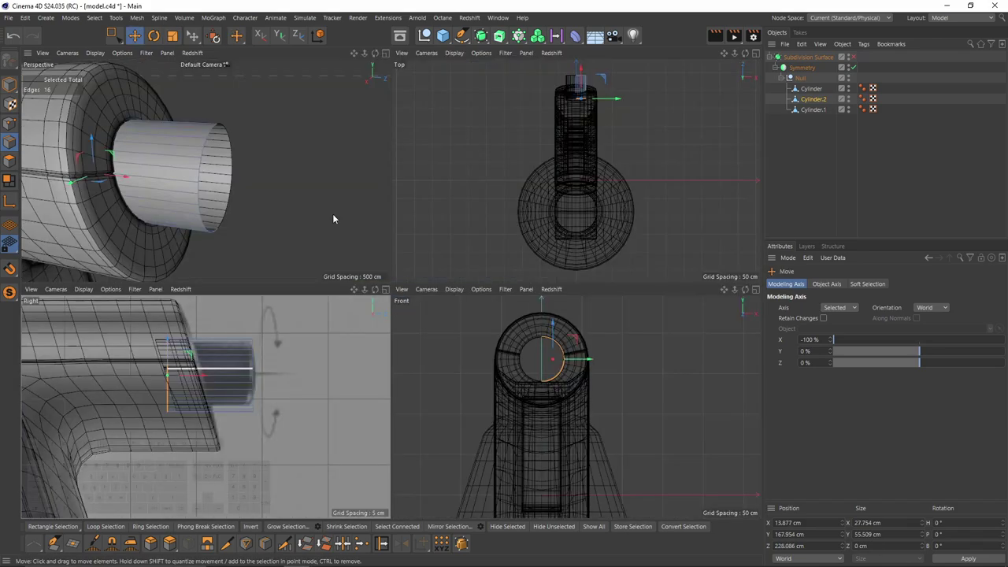
- Extrude the tube's outer end loop inward by scaling it to about 31.8 cm high, forming a flat ring-shaped face
{"action": "middle_click", "coordinate": [334, 217]}
{"action": "double_click", "coordinate": [364, 269]}
{"action": "left_click_drag", "start_coordinate": [364, 269], "coordinate": [317, 260], "text": "alt"}
{"action": "key", "text": "t"}
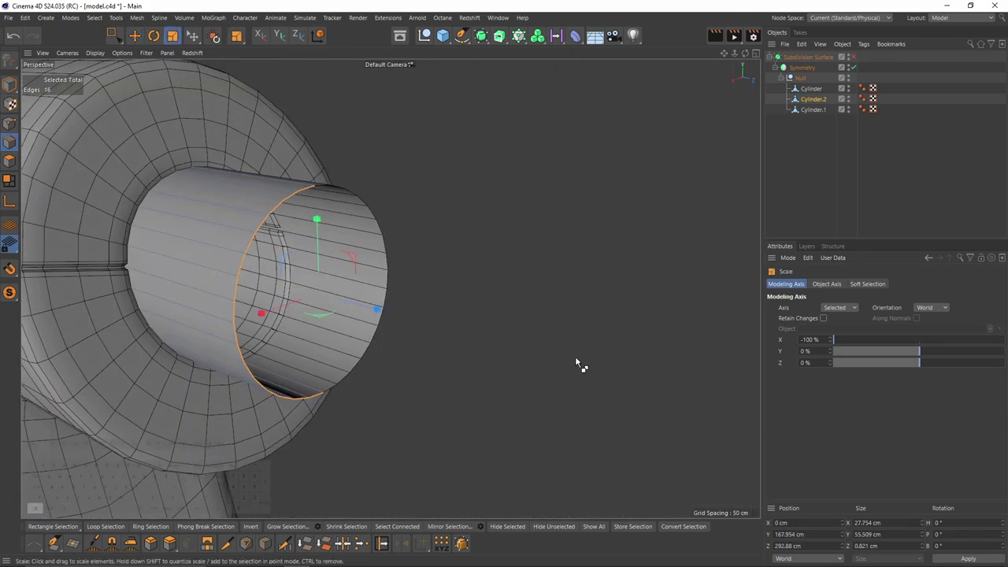
{"action": "left_click_drag", "start_coordinate": [573, 356], "coordinate": [327, 336], "text": "ctrl"}
- Cut an edge loop around the tube near its outer end at about 5.6% offset
{"action": "left_click_drag", "start_coordinate": [405, 333], "coordinate": [236, 244], "text": "alt"}
{"action": "scroll", "coordinate": [323, 259], "scroll_direction": "up", "scroll_amount": 3}
{"action": "key", "text": "k"}
{"action": "key", "text": "l"}
{"action": "left_click", "coordinate": [269, 255]}
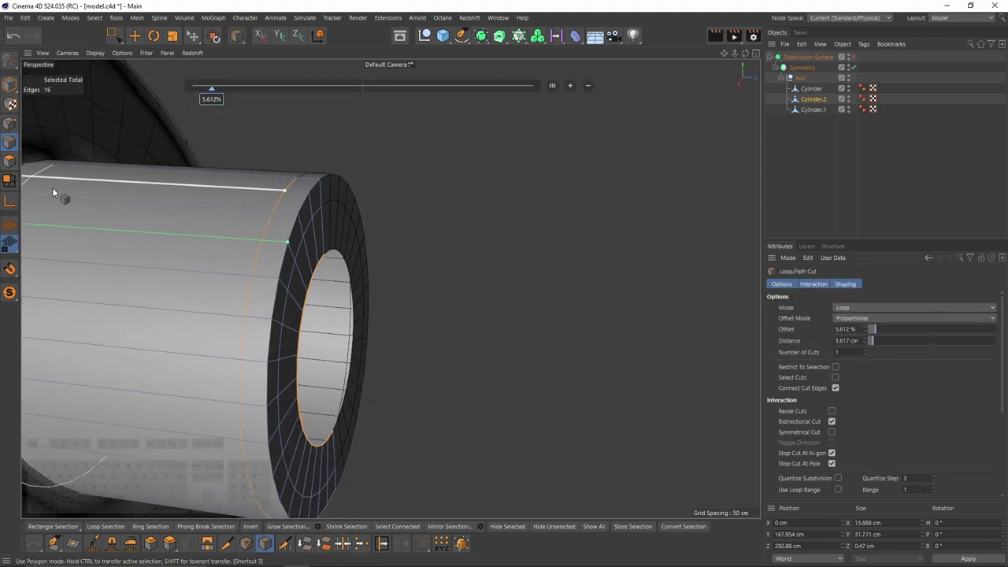
- Clone the new edge loop about 0.8 cm back along the tube with Edge Slide
{"action": "scroll", "coordinate": [259, 241], "scroll_direction": "up", "scroll_amount": 2}
{"action": "scroll", "coordinate": [262, 239], "scroll_direction": "up", "scroll_amount": 3}
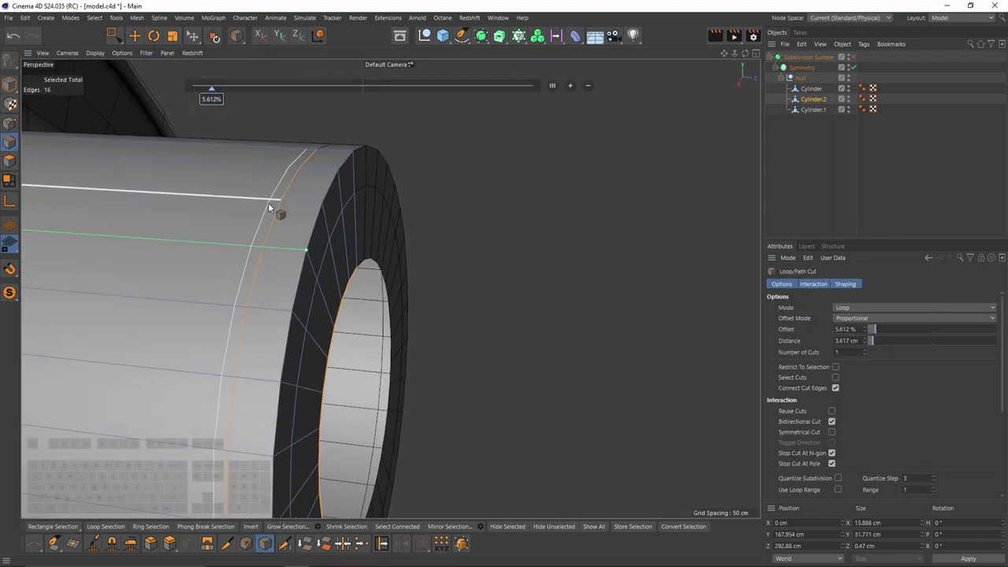
{"action": "key", "text": "m"}
{"action": "key", "text": "o"}
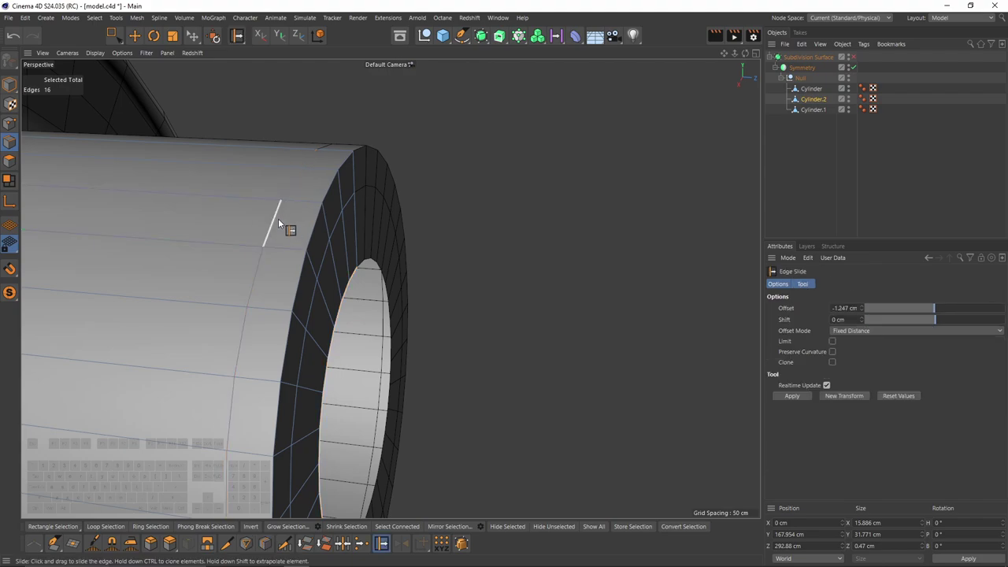
{"action": "left_click_drag", "start_coordinate": [277, 223], "coordinate": [198, 203]}
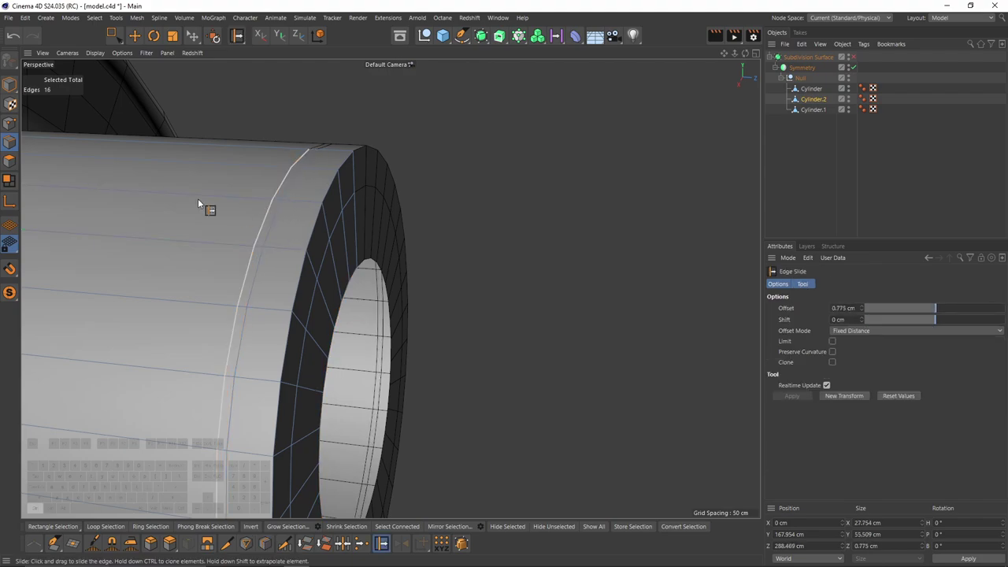
- Loop-select the narrow polygon band between the two edge loops and extrude it about 0.8 cm inward as a groove
{"action": "left_click", "coordinate": [9, 163]}
{"action": "key", "text": "i"}
{"action": "key", "text": "u"}
{"action": "key", "text": "l"}
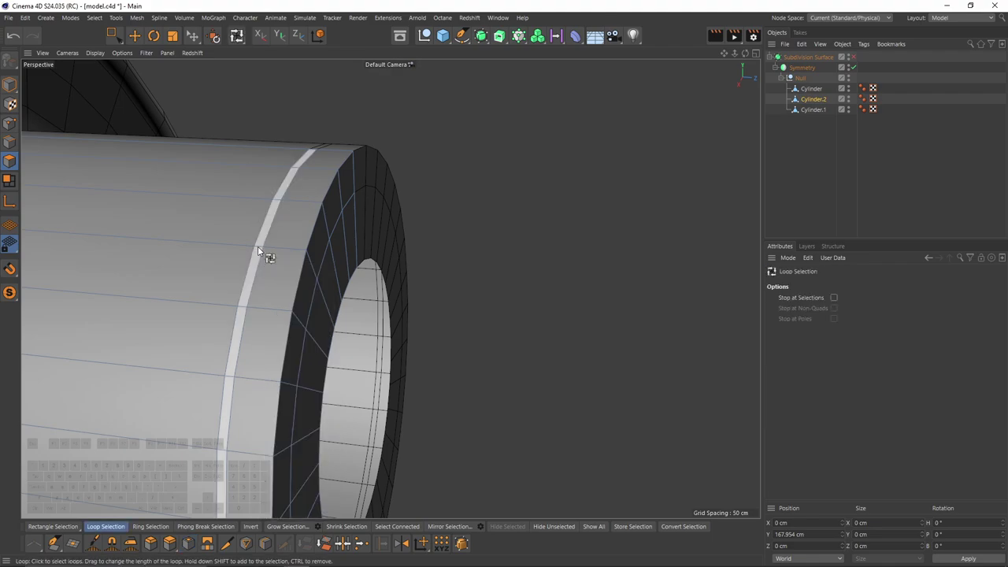
{"action": "left_click", "coordinate": [257, 247]}
{"action": "key", "text": "d"}
{"action": "left_click_drag", "start_coordinate": [263, 252], "coordinate": [234, 252]}
- Add a supporting loop cut on the tube right beside the groove at 0.65% offset
{"action": "key", "text": "k"}
{"action": "key", "text": "l"}
{"action": "left_click", "coordinate": [251, 246]}
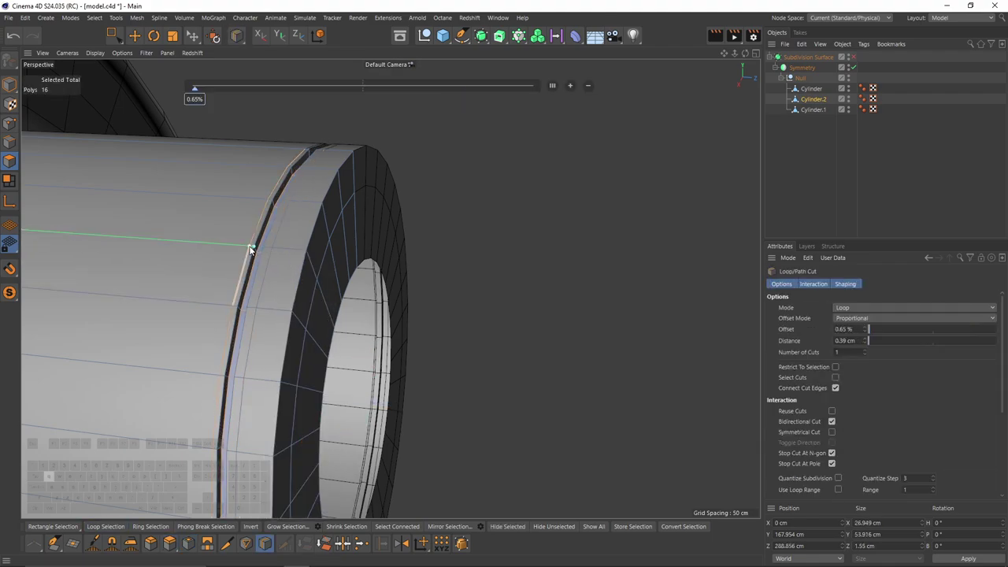
- Preview the grooved tube on the whole model with smoothing and without wireframe, and undo back to the polygon selection
{"action": "key", "text": "q"}
{"action": "mouse_move", "coordinate": [350, 266]}
{"action": "left_mouse_down", "text": "alt"}
{"action": "mouse_move", "coordinate": [358, 281]}
{"action": "mouse_move", "coordinate": [394, 261]}
{"action": "mouse_move", "coordinate": [378, 251]}
{"action": "mouse_move", "coordinate": [354, 289]}
{"action": "mouse_move", "coordinate": [255, 285]}
{"action": "left_mouse_up", "text": "alt"}
{"action": "scroll", "coordinate": [359, 284], "scroll_direction": "down", "scroll_amount": 5}
{"action": "left_click", "coordinate": [909, 182]}
{"action": "scroll", "coordinate": [400, 258], "scroll_direction": "down", "scroll_amount": 2}
{"action": "key", "text": "n"}
{"action": "key", "text": "a"}
{"action": "scroll", "coordinate": [399, 260], "scroll_direction": "down", "scroll_amount": 3}
{"action": "key", "text": "ctrl+z"}
{"action": "key", "text": "ctrl+z"}
- Try to close the tube's end hole by extruding its rim edges inward and collapsing them to the centre
{"action": "key", "text": "e"}
{"action": "middle_click_drag", "start_coordinate": [230, 268], "coordinate": [270, 205], "text": "alt"}
{"action": "scroll", "coordinate": [270, 205], "scroll_direction": "up", "scroll_amount": 3}
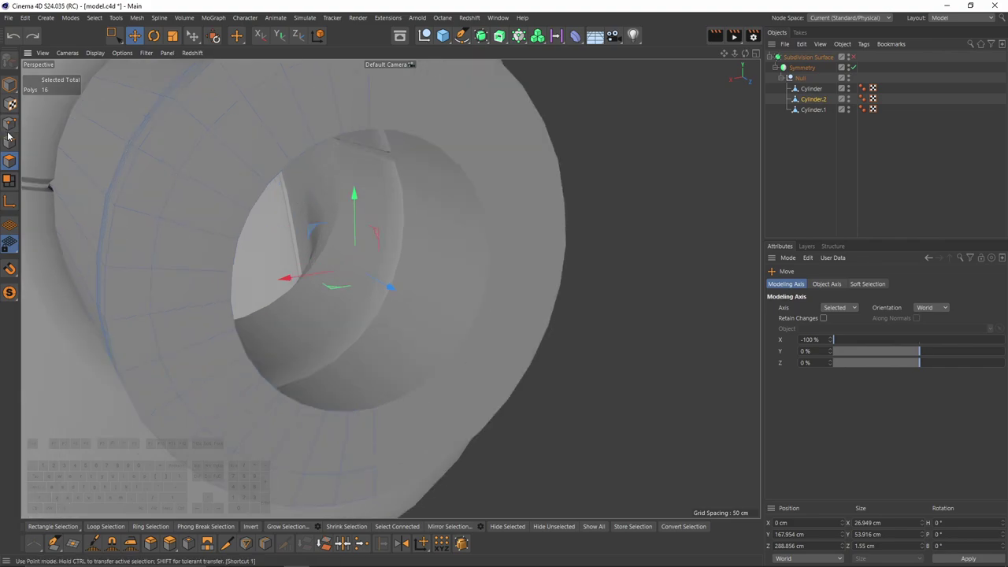
{"action": "left_click", "coordinate": [9, 145]}
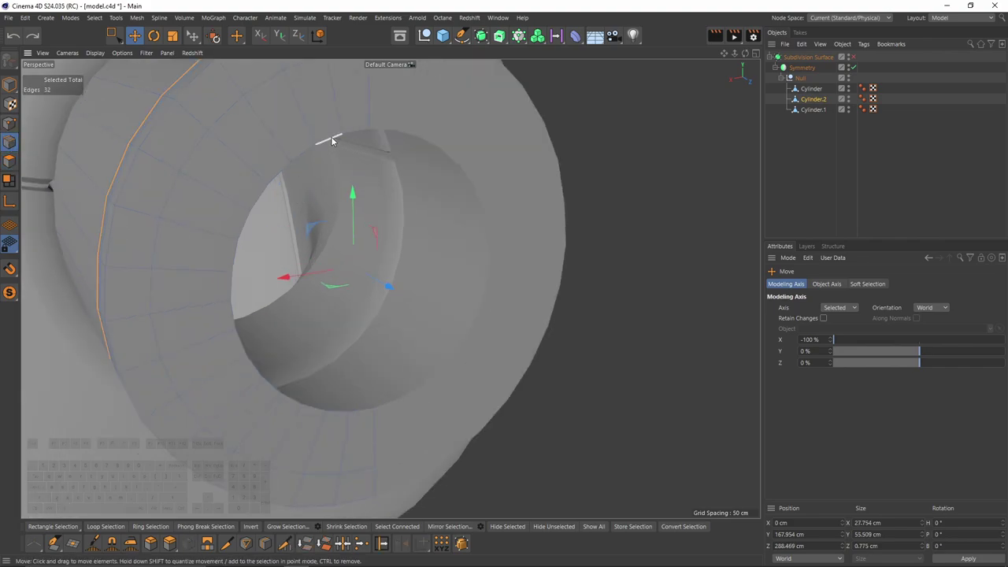
{"action": "left_click", "coordinate": [331, 140]}
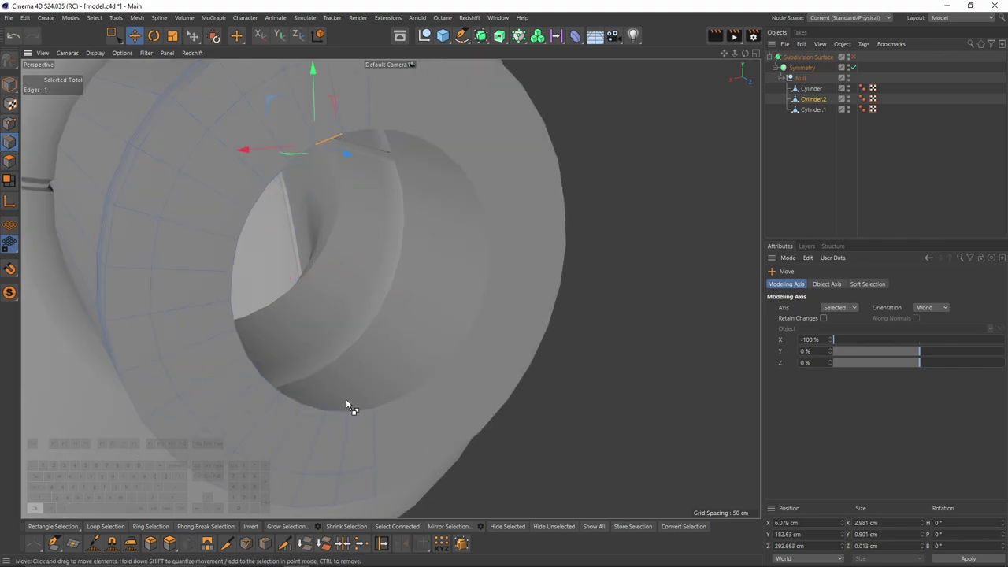
{"action": "double_click", "coordinate": [359, 133]}
{"action": "key", "text": "t"}
{"action": "left_click_drag", "start_coordinate": [566, 268], "coordinate": [401, 256], "text": "ctrl"}
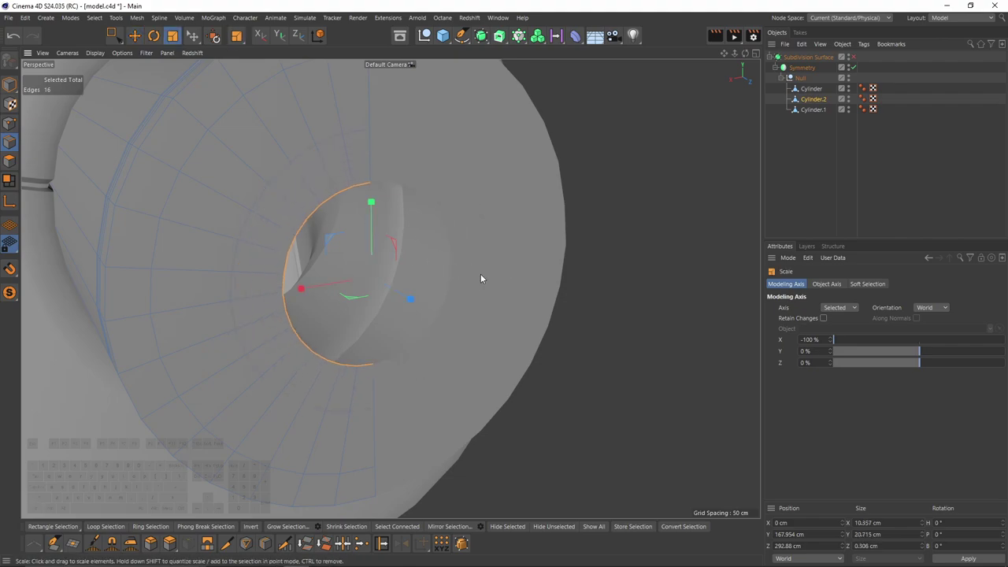
{"action": "key", "text": "u"}
{"action": "key", "text": "c"}
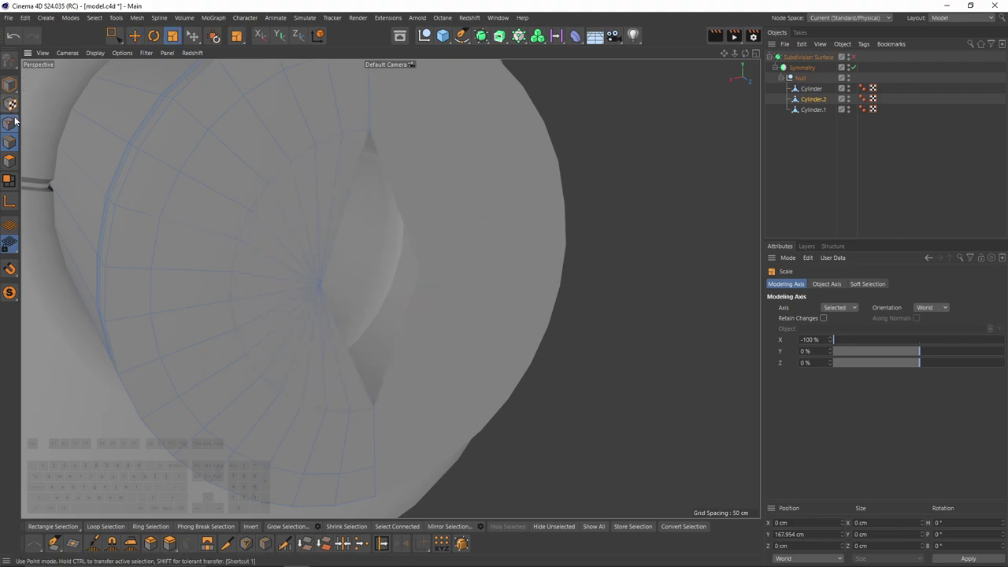
{"action": "left_click", "coordinate": [12, 123]}
{"action": "key", "text": "ctrl+z"}
{"action": "key", "text": "ctrl+z"}
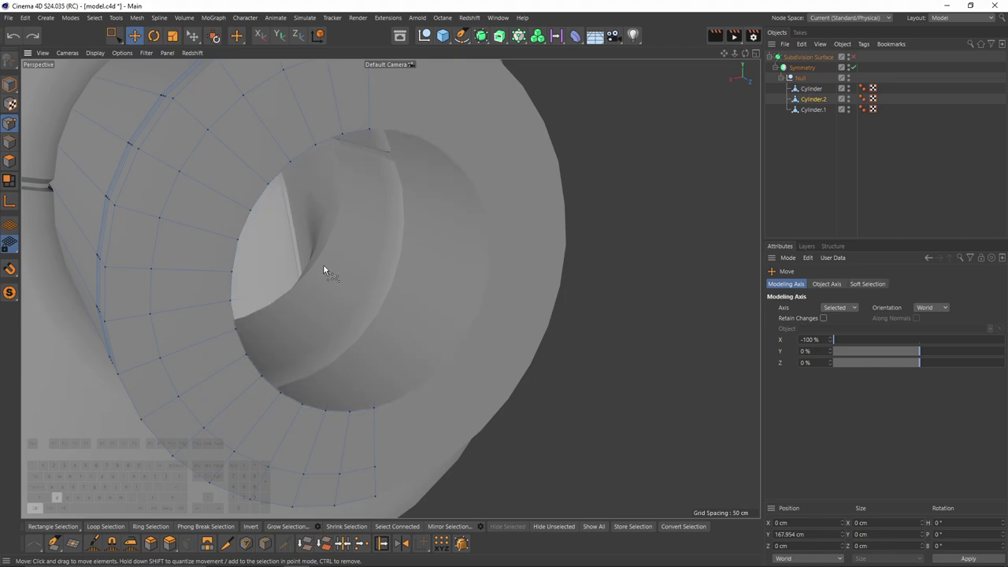
- Path-select 14 edges of the end hole's rim, extrude them and set their X position and X size to 0 cm
{"action": "left_click", "coordinate": [9, 143]}
{"action": "key", "text": "e"}
{"action": "left_click", "coordinate": [326, 140]}
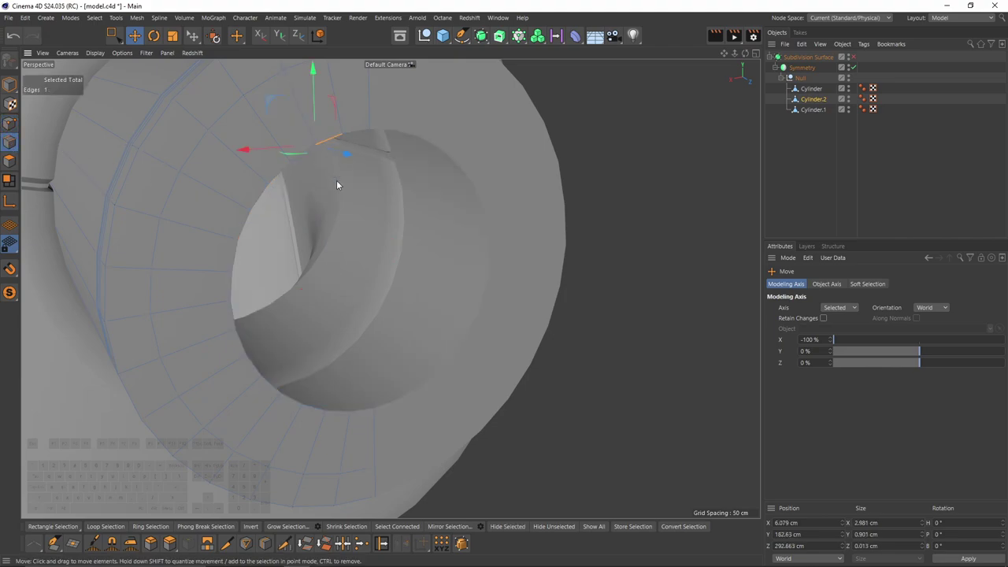
{"action": "left_click", "coordinate": [339, 411], "text": "ctrl+shift"}
{"action": "left_click_drag", "start_coordinate": [275, 294], "coordinate": [310, 288]}
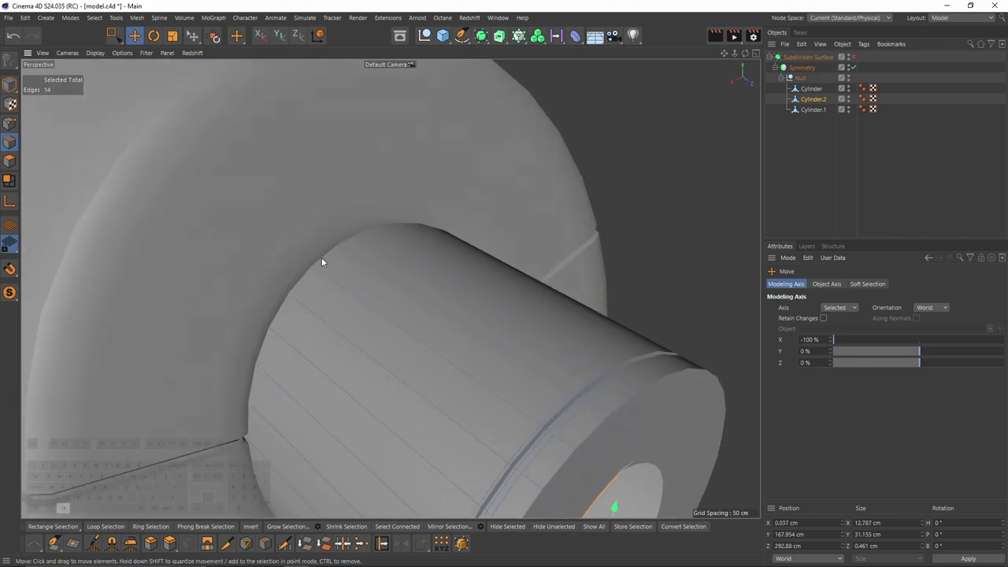
{"action": "left_click_drag", "start_coordinate": [321, 262], "coordinate": [222, 248], "text": "alt"}
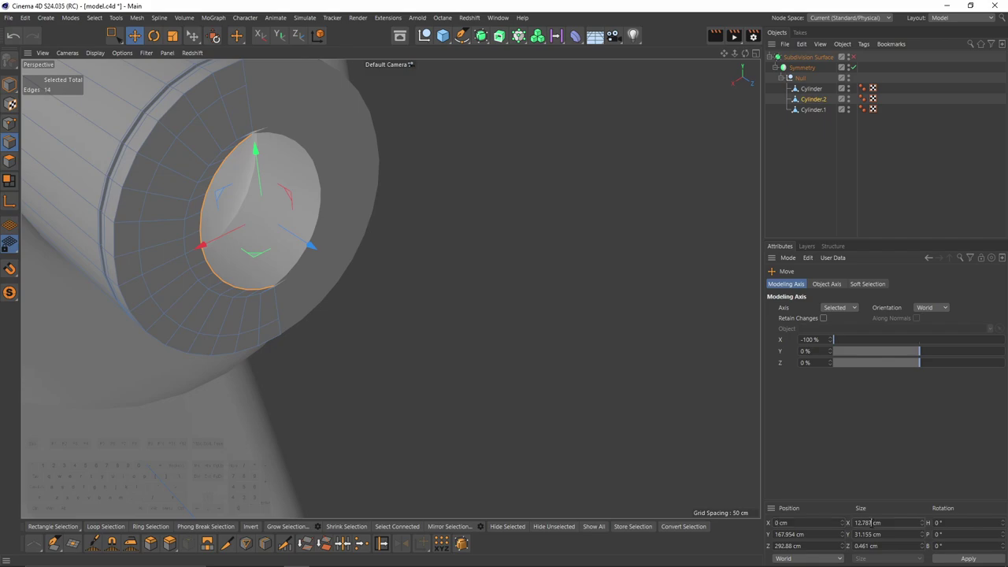
{"action": "key", "text": "Return"}
{"action": "scroll", "coordinate": [233, 158], "scroll_direction": "up", "scroll_amount": 5}
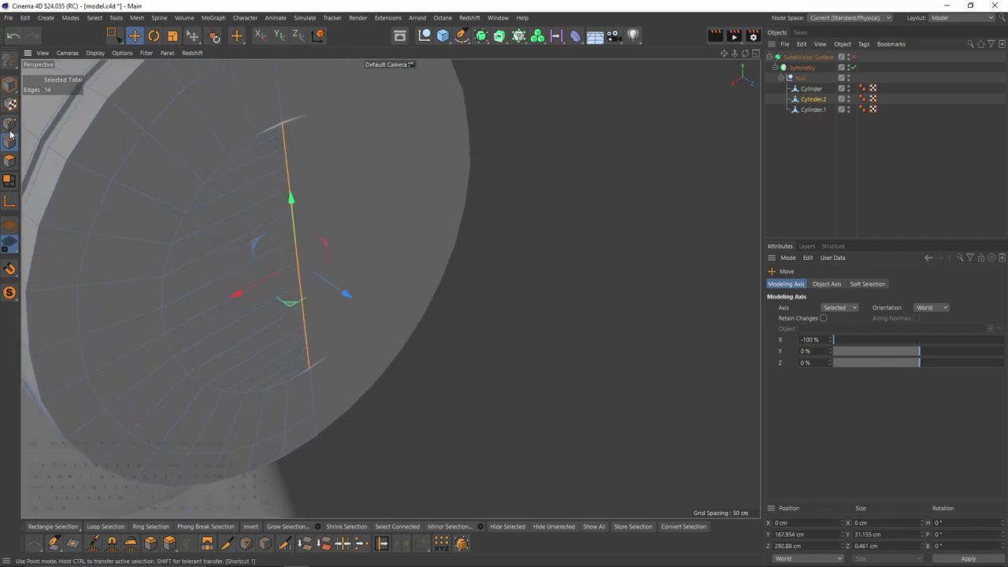
- Weld the two points at the upper end of the cap's centre line into one
{"action": "left_click", "coordinate": [10, 124]}
{"action": "key", "text": "space"}
{"action": "left_click", "coordinate": [287, 124]}
{"action": "key", "text": "0"}
{"action": "left_click_drag", "start_coordinate": [277, 117], "coordinate": [287, 129]}
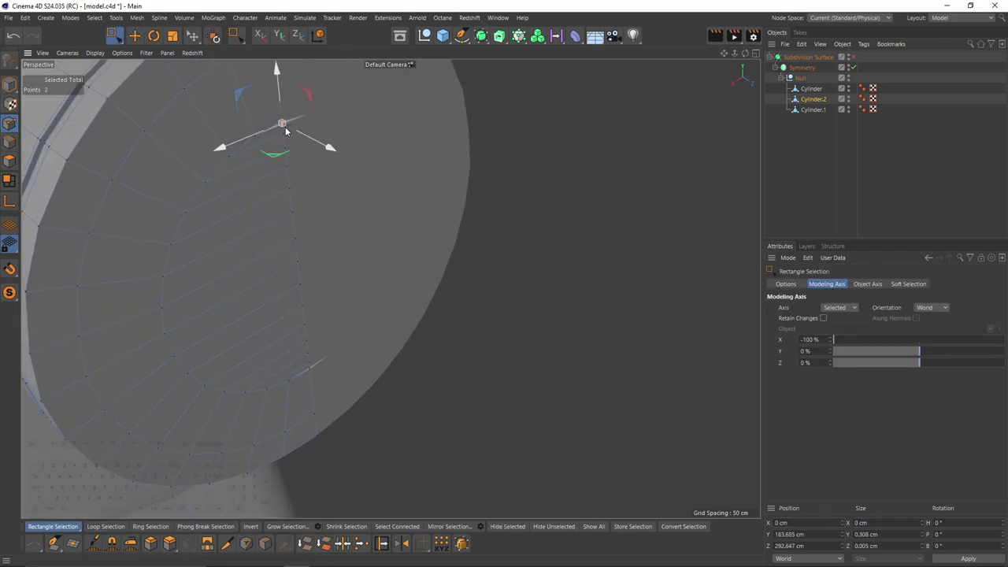
{"action": "key", "text": "m"}
{"action": "key", "text": "q"}
{"action": "left_click", "coordinate": [283, 121]}
- Weld the two points at the lower end of the cap's centre line into one
{"action": "key", "text": "0"}
{"action": "left_click_drag", "start_coordinate": [308, 367], "coordinate": [313, 379]}
{"action": "key", "text": "m"}
{"action": "key", "text": "q"}
{"action": "left_click", "coordinate": [312, 373]}
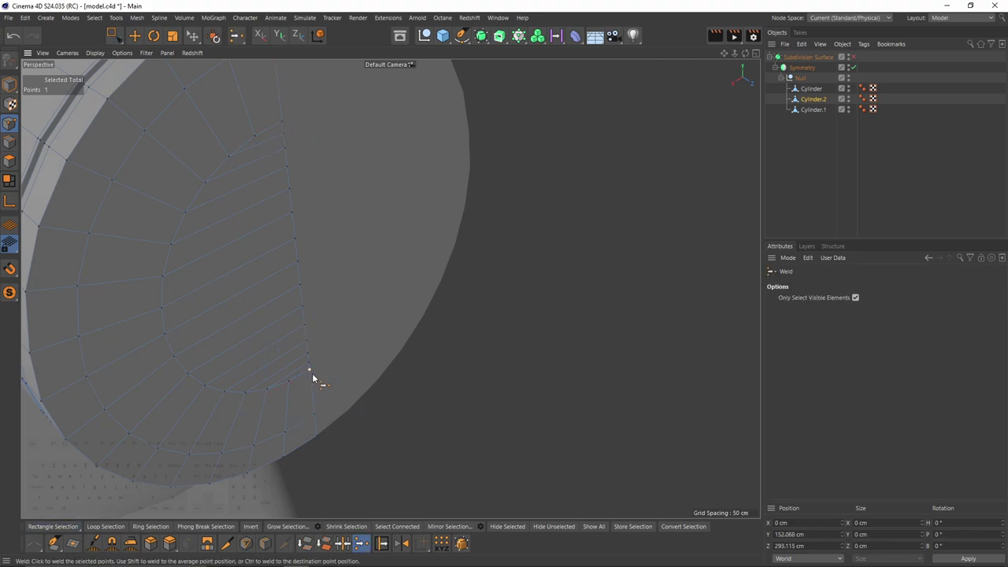
- Turn smoothing back on, clear the selection and inspect the capped tube on the whole spray gun
{"action": "scroll", "coordinate": [312, 373], "scroll_direction": "down", "scroll_amount": 5}
{"action": "left_click_drag", "start_coordinate": [270, 310], "coordinate": [239, 252], "text": "alt"}
{"action": "key", "text": "q"}
{"action": "left_click", "coordinate": [906, 173]}
{"action": "mouse_move", "coordinate": [384, 229]}
{"action": "left_mouse_down", "text": "alt"}
{"action": "mouse_move", "coordinate": [260, 229]}
{"action": "mouse_move", "coordinate": [251, 262]}
{"action": "left_mouse_up", "text": "alt"}
{"action": "scroll", "coordinate": [251, 262], "scroll_direction": "down", "scroll_amount": 3}
{"action": "left_click", "coordinate": [251, 262]}
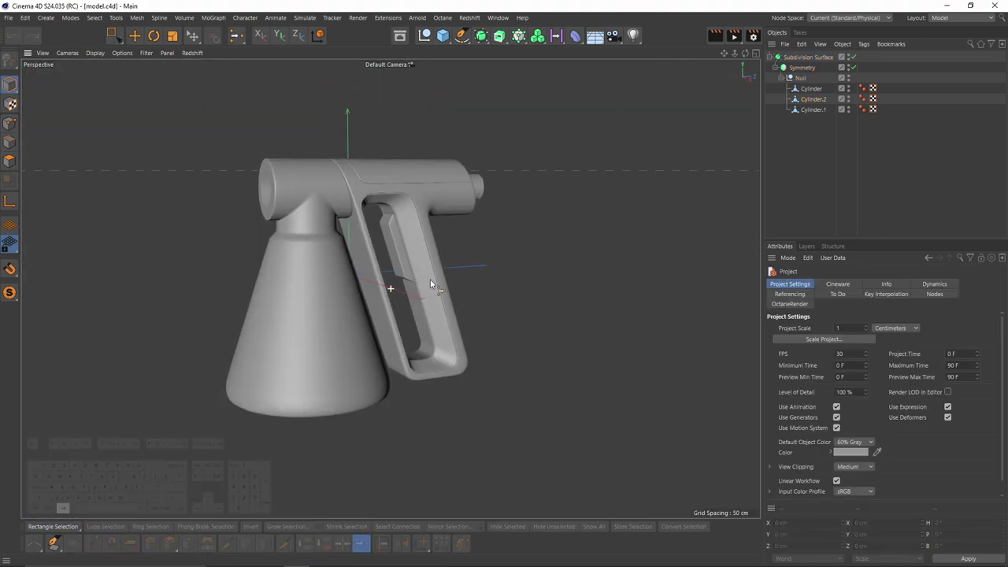
- Examine the three slot marks on the gun's head in the reference, comparing the perspective and right-side views
{"action": "left_click_drag", "start_coordinate": [433, 277], "coordinate": [387, 272], "text": "alt"}
{"action": "middle_click_drag", "start_coordinate": [387, 272], "coordinate": [395, 286], "text": "alt"}
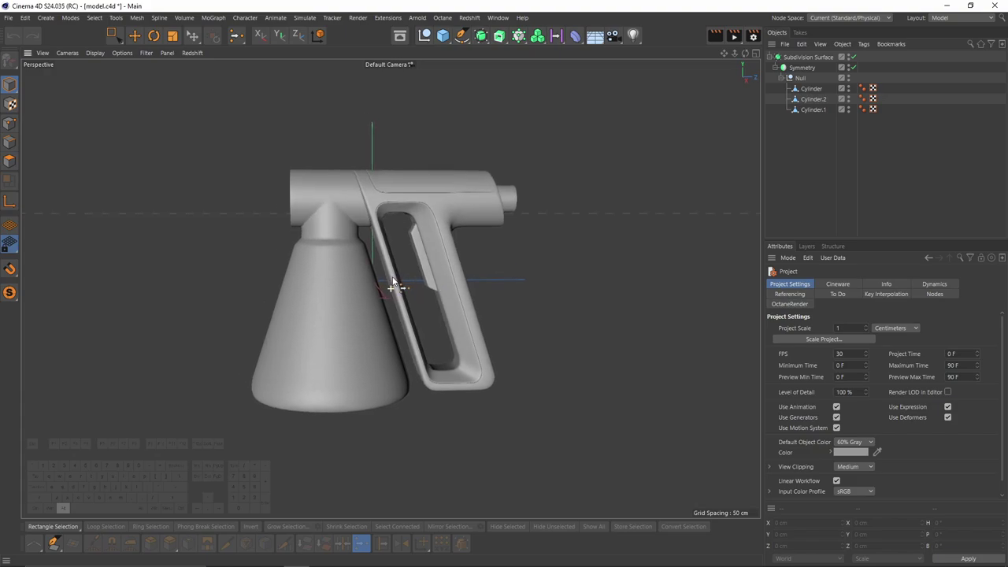
{"action": "middle_click", "coordinate": [393, 288]}
{"action": "middle_click", "coordinate": [367, 303]}
{"action": "middle_click_drag", "start_coordinate": [319, 299], "coordinate": [547, 304], "text": "alt"}
{"action": "right_click_drag", "start_coordinate": [546, 305], "coordinate": [255, 258], "text": "alt"}
{"action": "scroll", "coordinate": [319, 258], "scroll_direction": "up", "scroll_amount": 8}
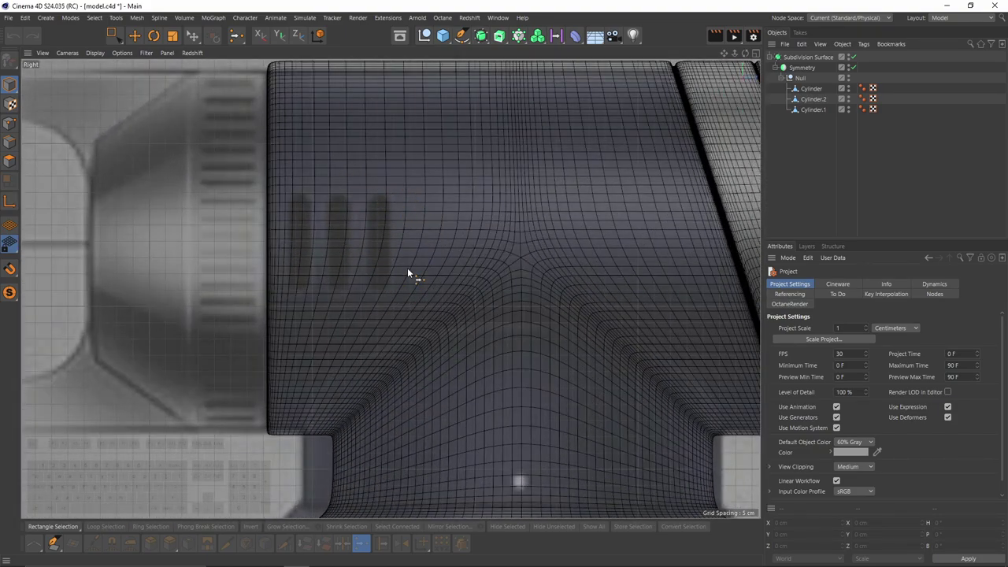
{"action": "middle_click", "coordinate": [387, 223]}
{"action": "middle_click", "coordinate": [275, 189]}
{"action": "left_click_drag", "start_coordinate": [264, 189], "coordinate": [372, 219], "text": "alt"}
{"action": "middle_click_drag", "start_coordinate": [372, 219], "coordinate": [413, 209], "text": "alt"}
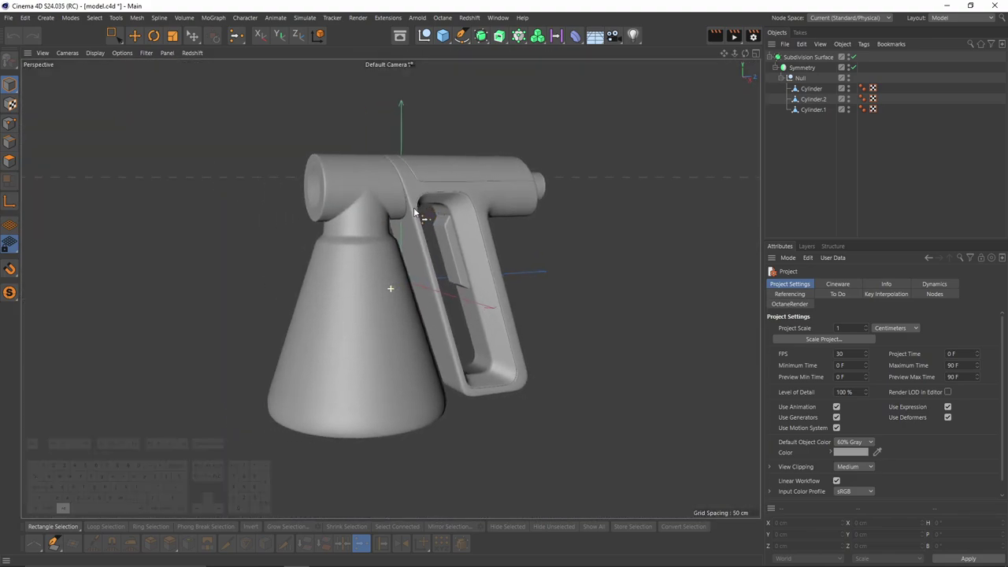
{"action": "left_click_drag", "start_coordinate": [414, 208], "coordinate": [390, 202], "text": "alt"}
{"action": "right_click_drag", "start_coordinate": [389, 201], "coordinate": [423, 197], "text": "alt"}
{"action": "left_click_drag", "start_coordinate": [422, 198], "coordinate": [421, 272], "text": "alt"}
{"action": "key", "text": "F3"}
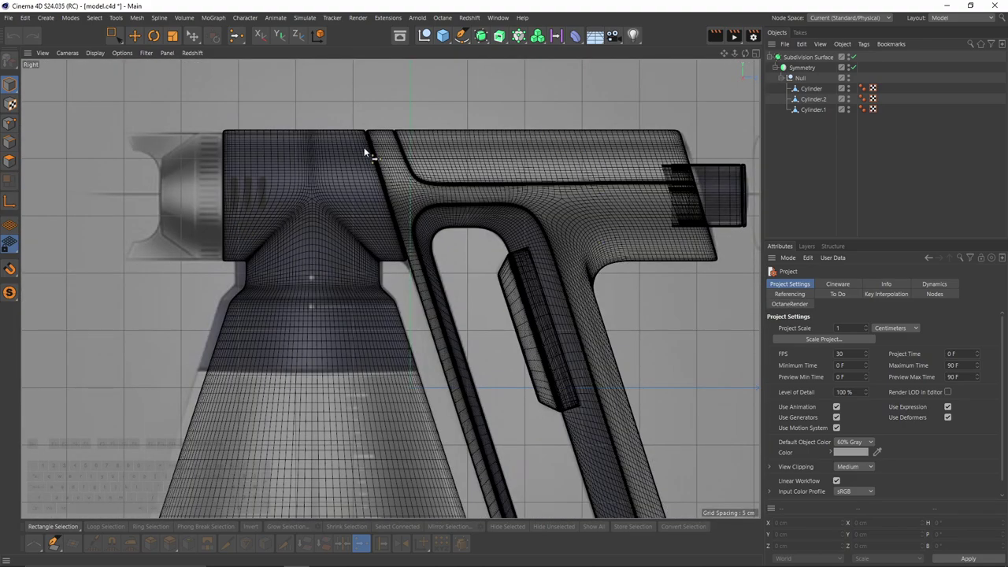
{"action": "middle_click_drag", "start_coordinate": [318, 179], "coordinate": [330, 193], "text": "alt"}
{"action": "right_click_drag", "start_coordinate": [331, 193], "coordinate": [405, 188], "text": "alt"}
{"action": "middle_click_drag", "start_coordinate": [309, 188], "coordinate": [414, 179], "text": "alt"}
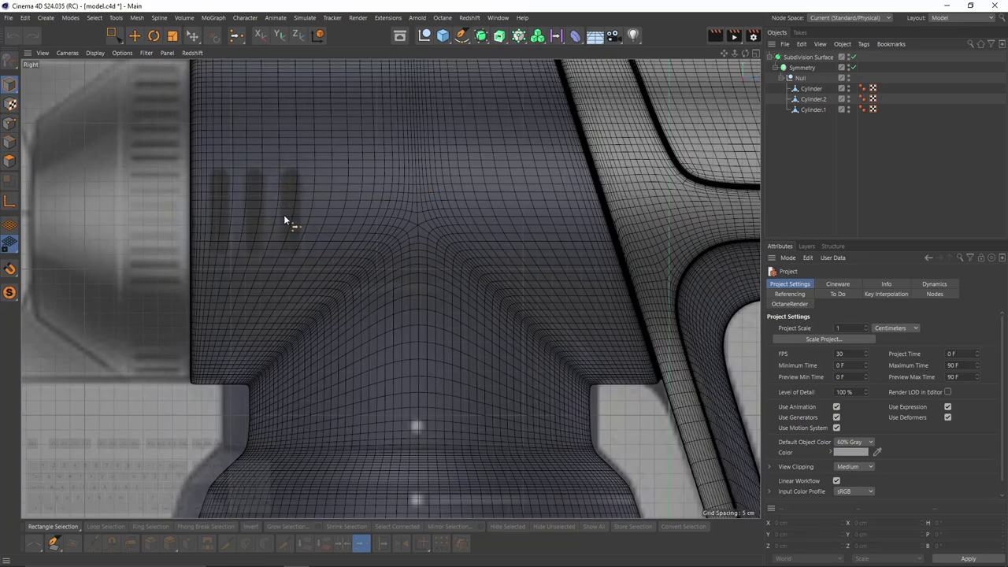
- Turn off the Subdivision Surface and compare the head's base mesh with the three slots in the reference image
{"action": "left_click", "coordinate": [853, 57]}
{"action": "middle_click_drag", "start_coordinate": [374, 186], "coordinate": [390, 214], "text": "alt"}
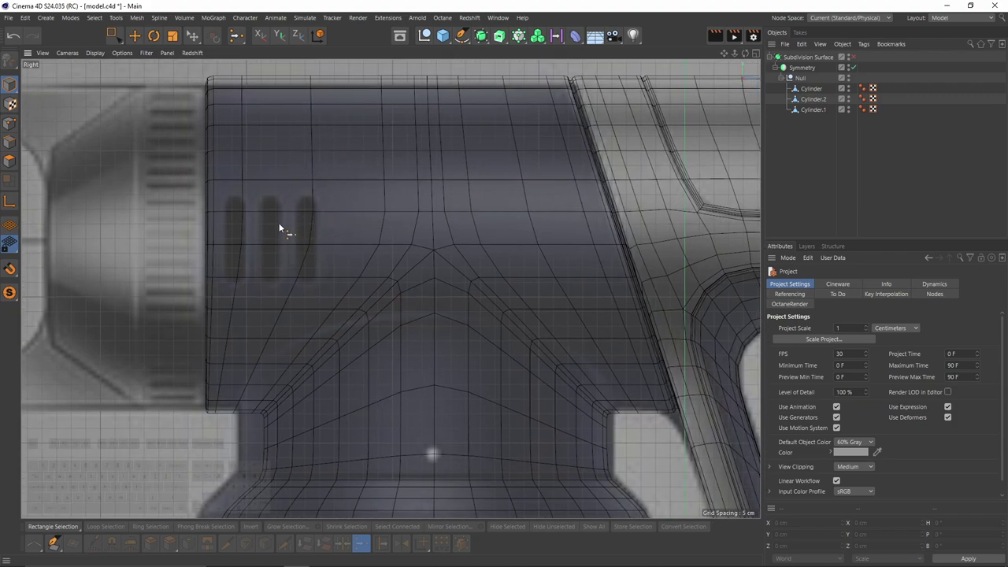
{"action": "right_click_drag", "start_coordinate": [272, 220], "coordinate": [300, 203], "text": "alt"}
{"action": "middle_click_drag", "start_coordinate": [266, 250], "coordinate": [208, 232], "text": "alt"}
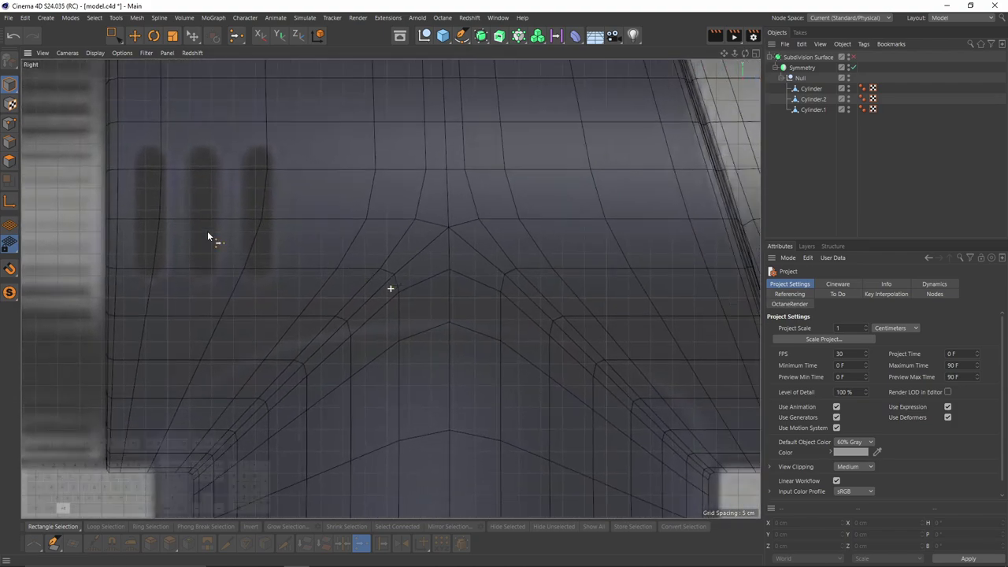
{"action": "middle_click", "coordinate": [246, 221]}
{"action": "middle_click", "coordinate": [220, 184]}
{"action": "left_click_drag", "start_coordinate": [220, 184], "coordinate": [349, 189], "text": "alt"}
{"action": "right_click_drag", "start_coordinate": [349, 189], "coordinate": [332, 217], "text": "alt"}
{"action": "middle_click", "coordinate": [331, 217]}
{"action": "middle_click", "coordinate": [201, 316]}
{"action": "middle_click_drag", "start_coordinate": [200, 314], "coordinate": [232, 291], "text": "alt"}
{"action": "middle_click", "coordinate": [289, 213]}
{"action": "middle_click", "coordinate": [170, 360]}
{"action": "right_click_drag", "start_coordinate": [170, 360], "coordinate": [245, 243], "text": "alt"}
{"action": "middle_click_drag", "start_coordinate": [246, 243], "coordinate": [276, 215], "text": "alt"}
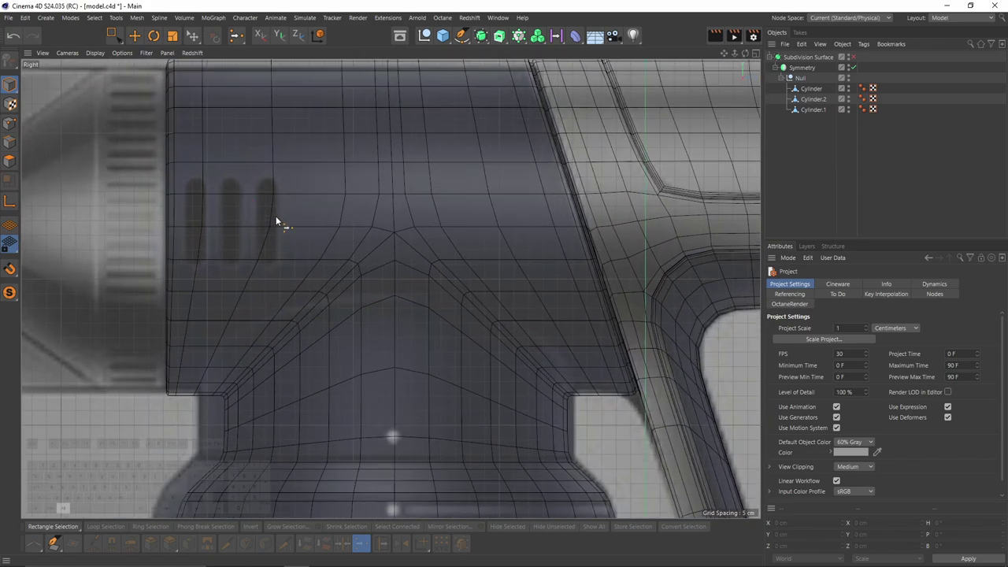
{"action": "middle_click", "coordinate": [277, 216]}
{"action": "middle_click", "coordinate": [323, 189]}
{"action": "left_click_drag", "start_coordinate": [348, 185], "coordinate": [323, 189], "text": "alt"}
{"action": "right_click_drag", "start_coordinate": [323, 189], "coordinate": [381, 176], "text": "alt"}
{"action": "left_click_drag", "start_coordinate": [296, 193], "coordinate": [201, 220], "text": "alt"}
- On the main Cylinder, select the edge loops at the neck's base and at the seam between head and handle body
{"action": "left_click", "coordinate": [808, 90]}
{"action": "key", "text": "q"}
{"action": "left_click", "coordinate": [11, 143]}
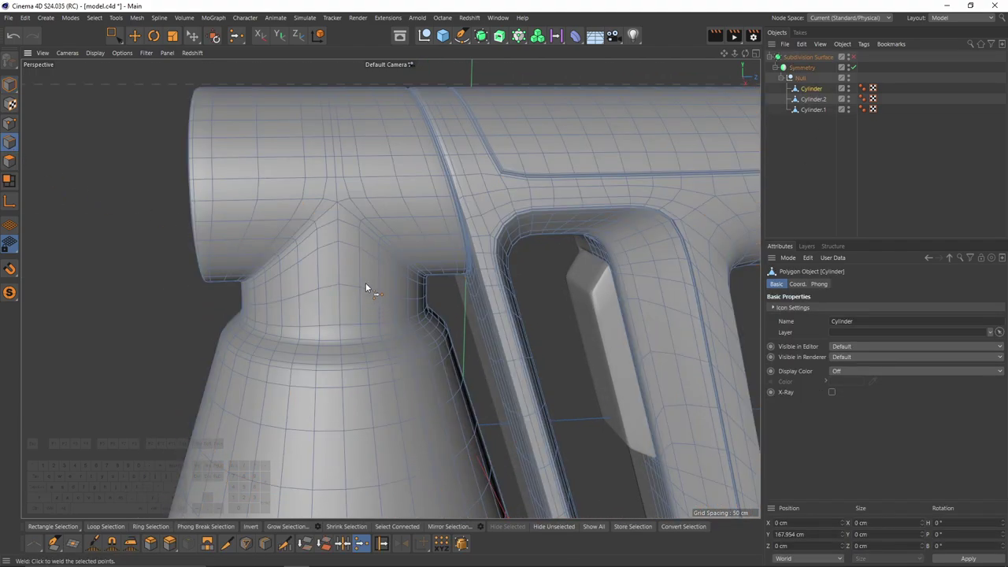
{"action": "key", "text": "e"}
{"action": "double_click", "coordinate": [290, 339]}
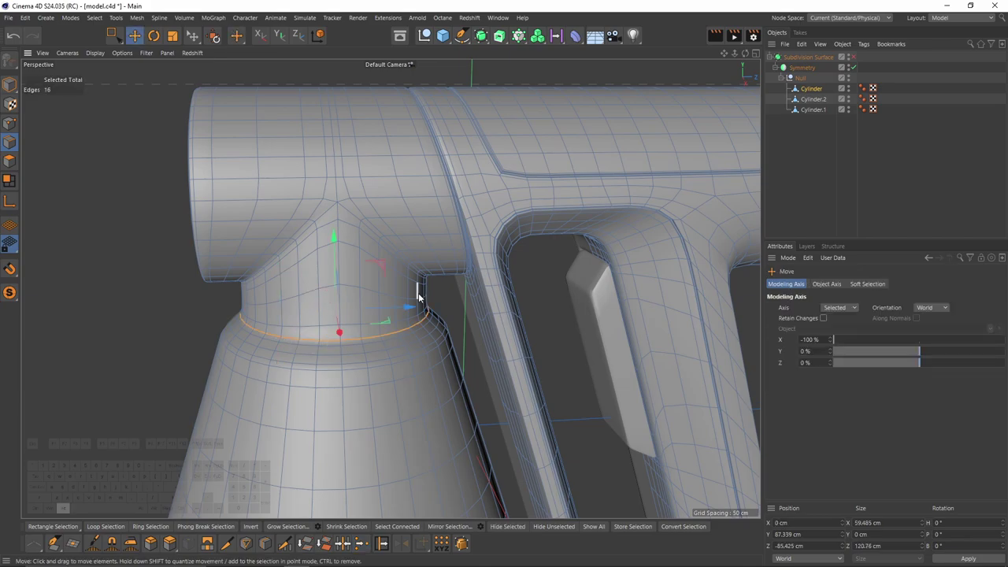
{"action": "right_click_drag", "start_coordinate": [458, 242], "coordinate": [440, 237], "text": "alt"}
{"action": "left_click_drag", "start_coordinate": [441, 239], "coordinate": [455, 261], "text": "alt"}
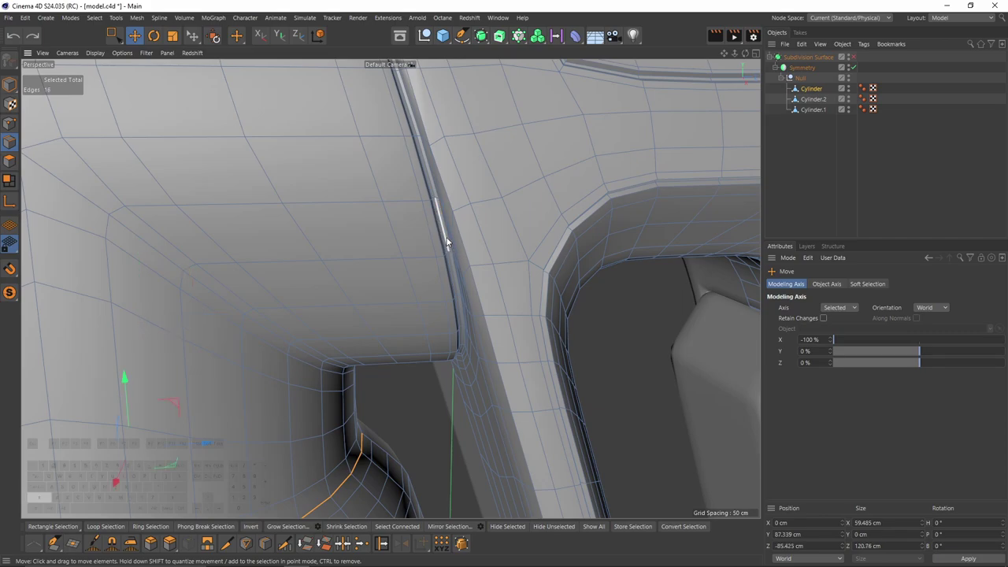
{"action": "double_click", "coordinate": [446, 238], "text": "shift"}
{"action": "right_click_drag", "start_coordinate": [406, 232], "coordinate": [391, 218], "text": "alt"}
{"action": "left_click_drag", "start_coordinate": [391, 218], "coordinate": [386, 224], "text": "alt"}
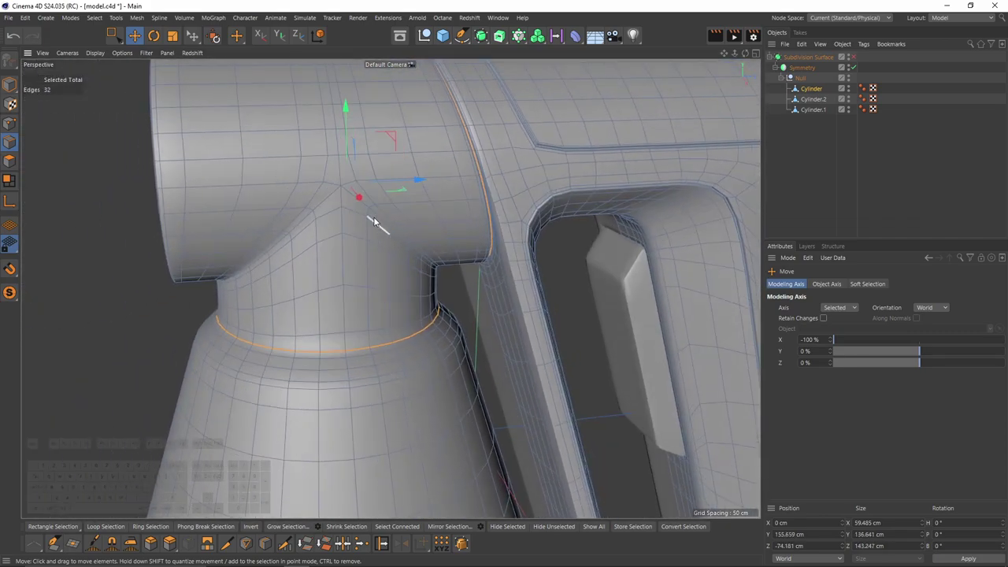
- Split the head polygons enclosed by the selected loops into a separate object and delete them from the original Cylinder
{"action": "key", "text": "u"}
{"action": "key", "text": "f"}
{"action": "left_click", "coordinate": [370, 218]}
{"action": "right_click", "coordinate": [569, 281]}
{"action": "left_click", "coordinate": [616, 462]}
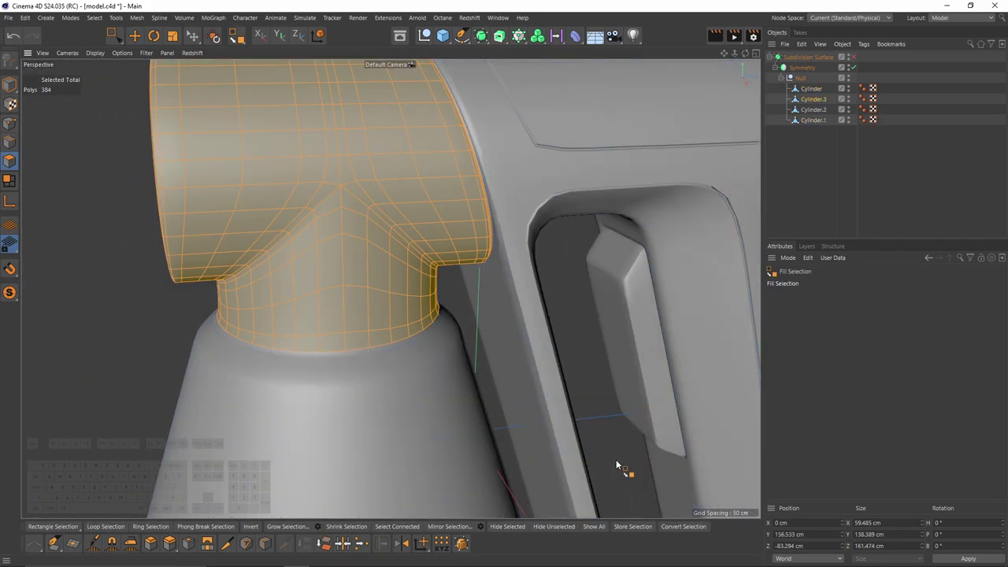
{"action": "left_click", "coordinate": [817, 91]}
{"action": "key", "text": "Delete"}
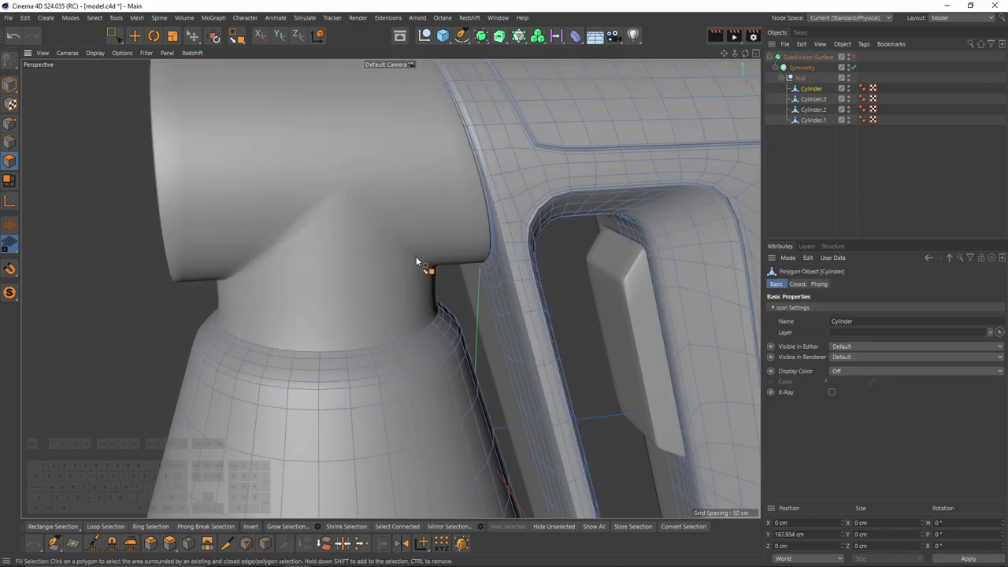
- Subdivide the split-off head piece with the Catmull-Clark pattern, Smooth Subdivision on and 1 iteration
{"action": "left_click", "coordinate": [817, 100]}
{"action": "left_click_drag", "start_coordinate": [454, 203], "coordinate": [376, 229], "text": "alt"}
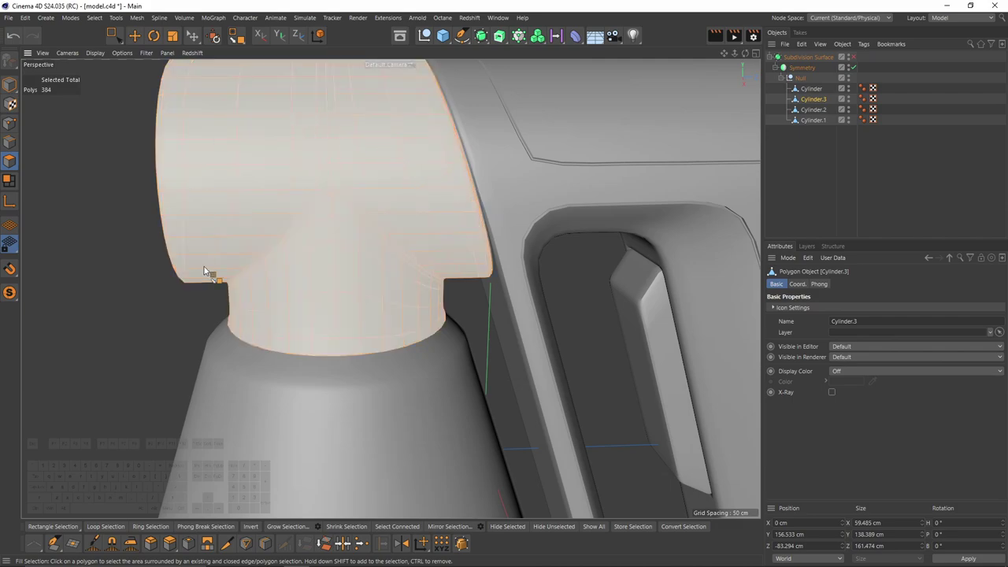
{"action": "left_click_drag", "start_coordinate": [358, 211], "coordinate": [416, 235], "text": "alt"}
{"action": "right_click", "coordinate": [325, 231]}
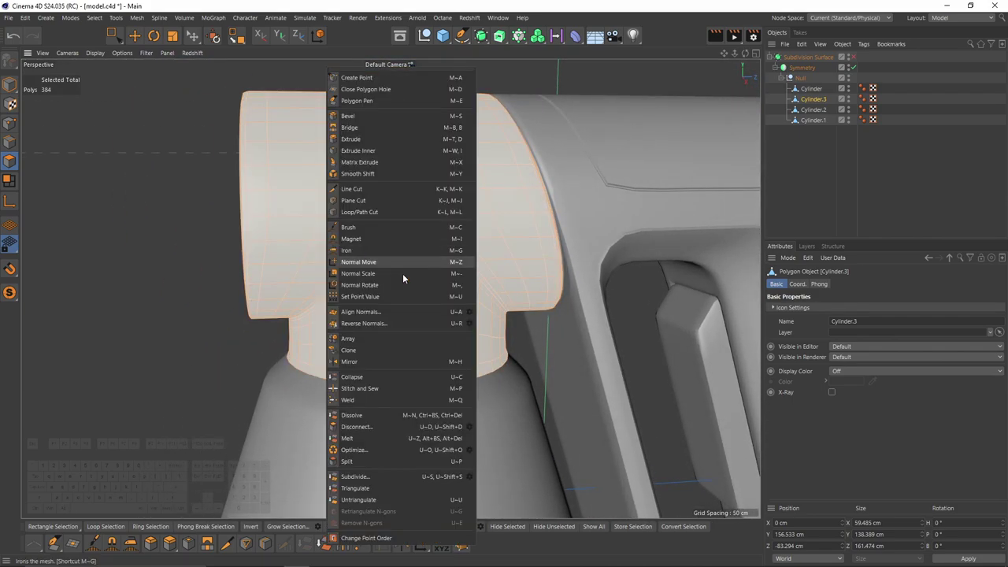
{"action": "left_click", "coordinate": [470, 478]}
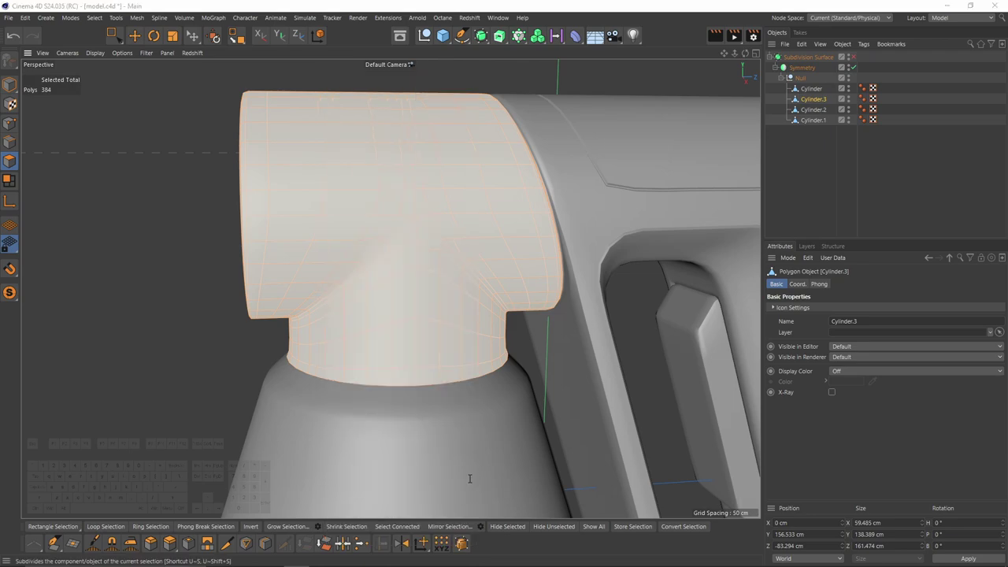
{"action": "left_click_drag", "start_coordinate": [474, 441], "coordinate": [613, 279]}
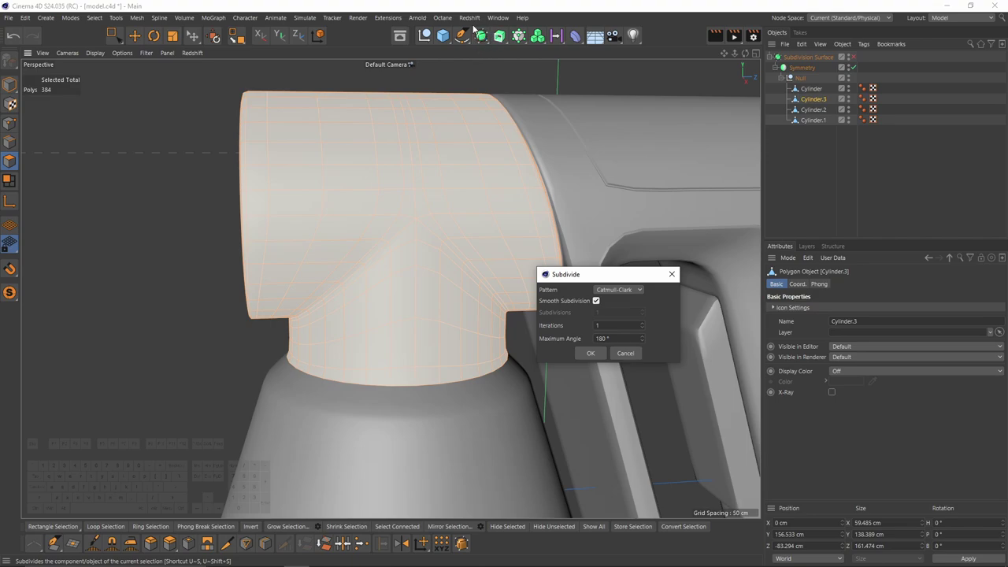
{"action": "left_click", "coordinate": [590, 354]}
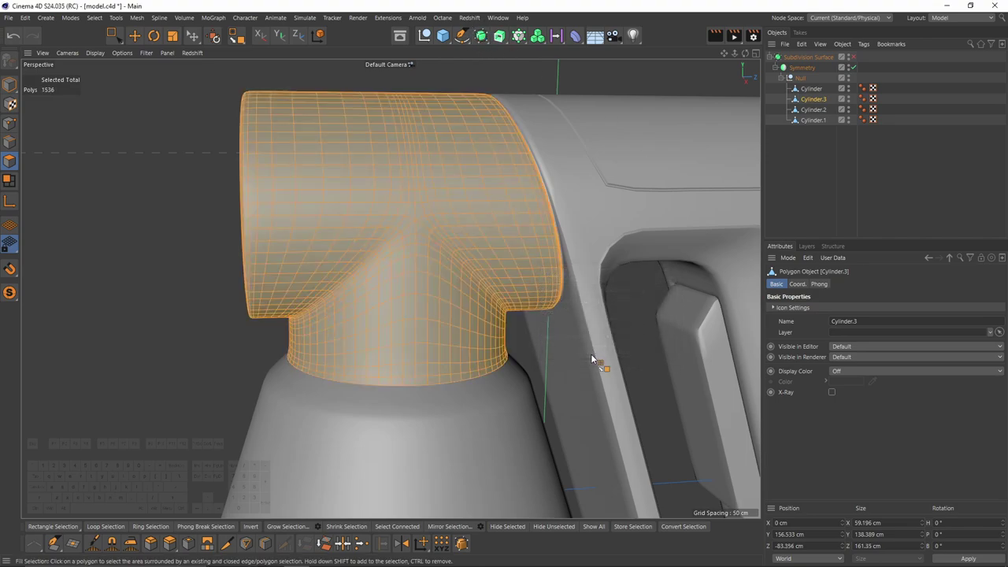
{"action": "left_click", "coordinate": [10, 142]}
{"action": "key", "text": "e"}
{"action": "mouse_move", "coordinate": [354, 215]}
{"action": "left_mouse_down", "text": "alt"}
{"action": "mouse_move", "coordinate": [331, 189]}
{"action": "mouse_move", "coordinate": [359, 214]}
{"action": "mouse_move", "coordinate": [339, 226]}
{"action": "mouse_move", "coordinate": [355, 224]}
{"action": "left_mouse_up", "text": "alt"}
{"action": "double_click", "coordinate": [348, 208]}
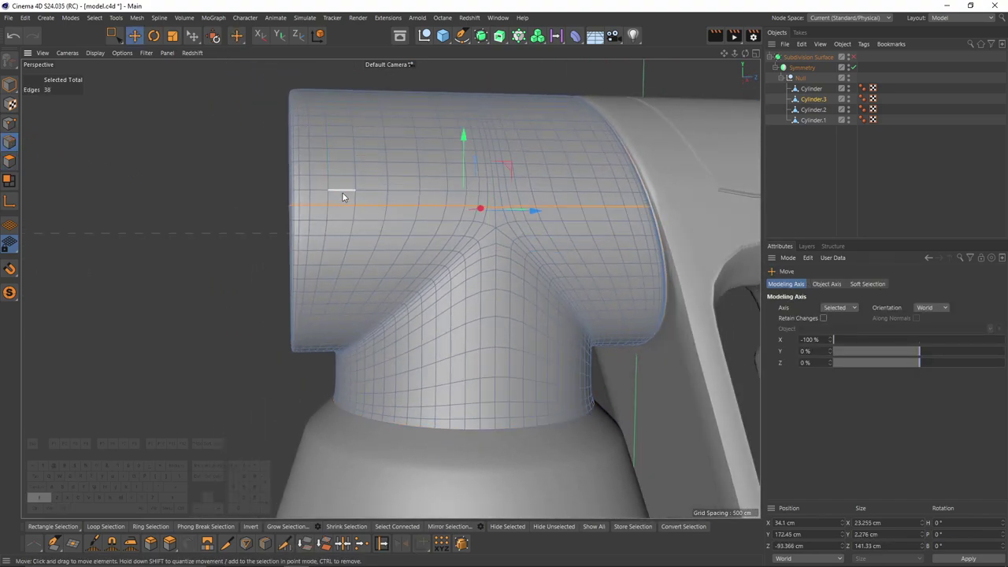
{"action": "double_click", "coordinate": [340, 178], "text": "shift"}
{"action": "double_click", "coordinate": [335, 219], "text": "shift"}
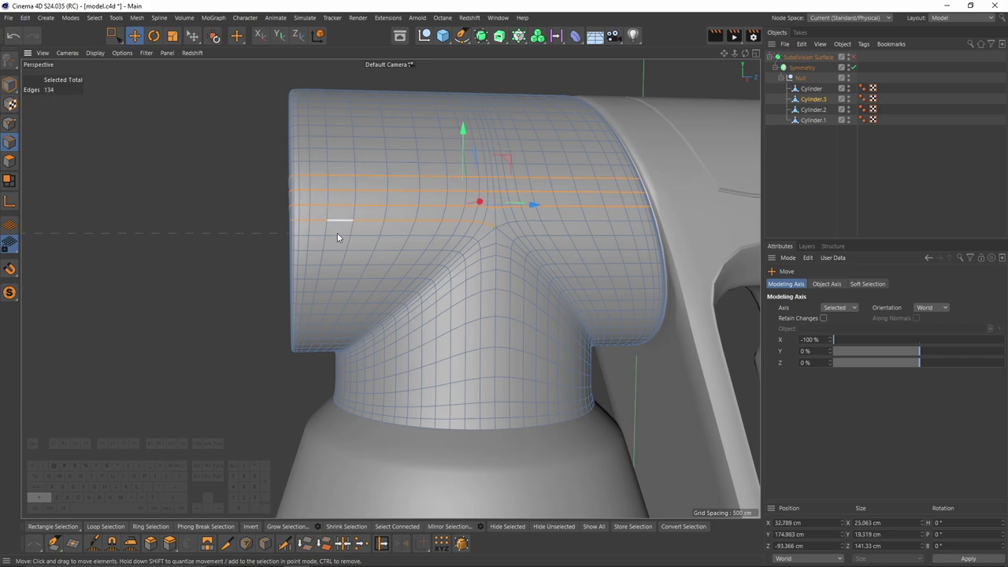
{"action": "double_click", "coordinate": [337, 236], "text": "shift"}
{"action": "left_click_drag", "start_coordinate": [393, 233], "coordinate": [355, 171], "text": "alt"}
{"action": "middle_click_drag", "start_coordinate": [355, 171], "coordinate": [370, 229], "text": "alt"}
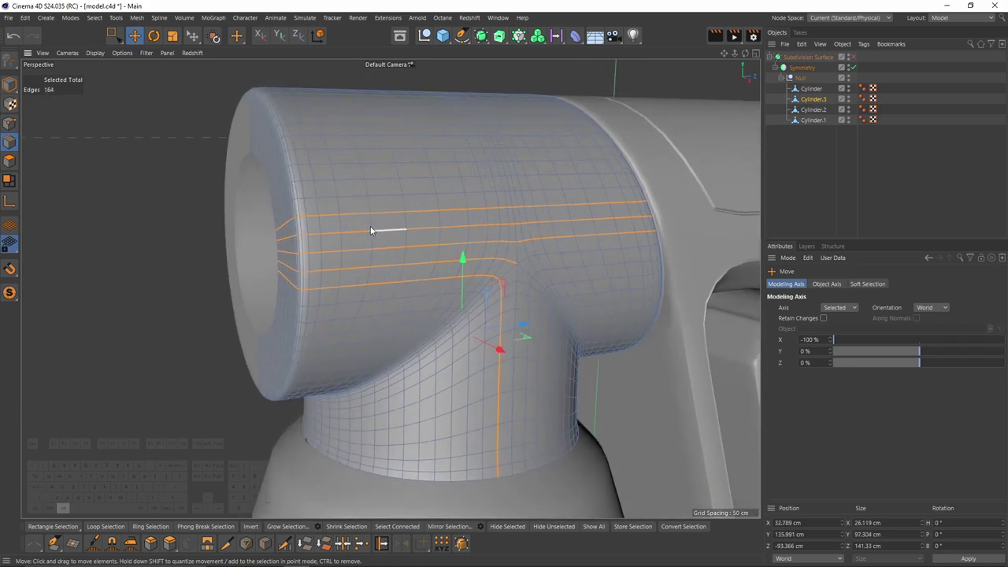
{"action": "left_click_drag", "start_coordinate": [371, 229], "coordinate": [406, 219], "text": "alt"}
- Dissolve three ring loops on the head's front face and another loop at its outer rim
{"action": "double_click", "coordinate": [354, 230]}
{"action": "double_click", "coordinate": [372, 222], "text": "shift"}
{"action": "double_click", "coordinate": [389, 219], "text": "shift"}
{"action": "middle_click_drag", "start_coordinate": [406, 219], "coordinate": [398, 201], "text": "alt"}
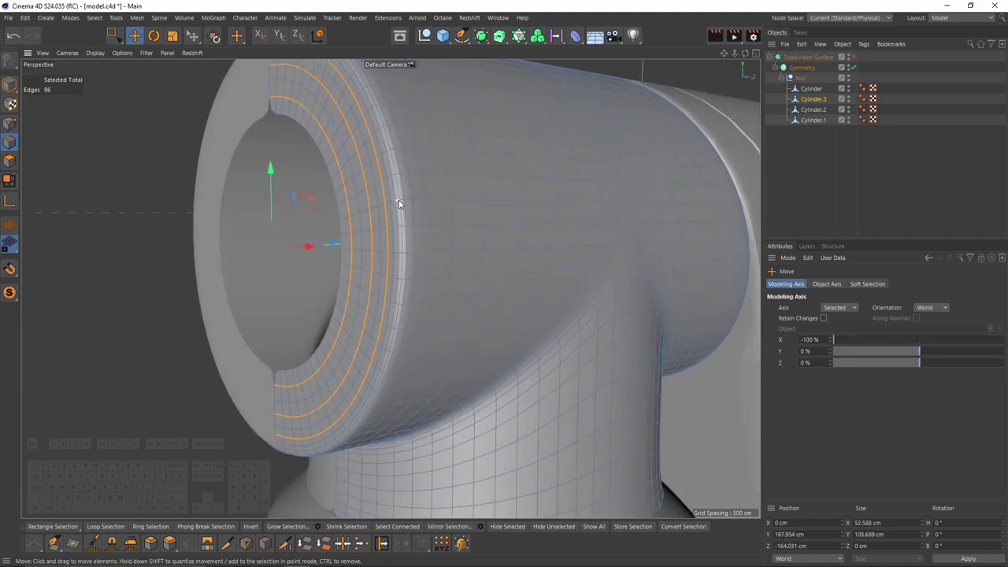
{"action": "key", "text": "ctrl+BackSpace"}
{"action": "double_click", "coordinate": [384, 146]}
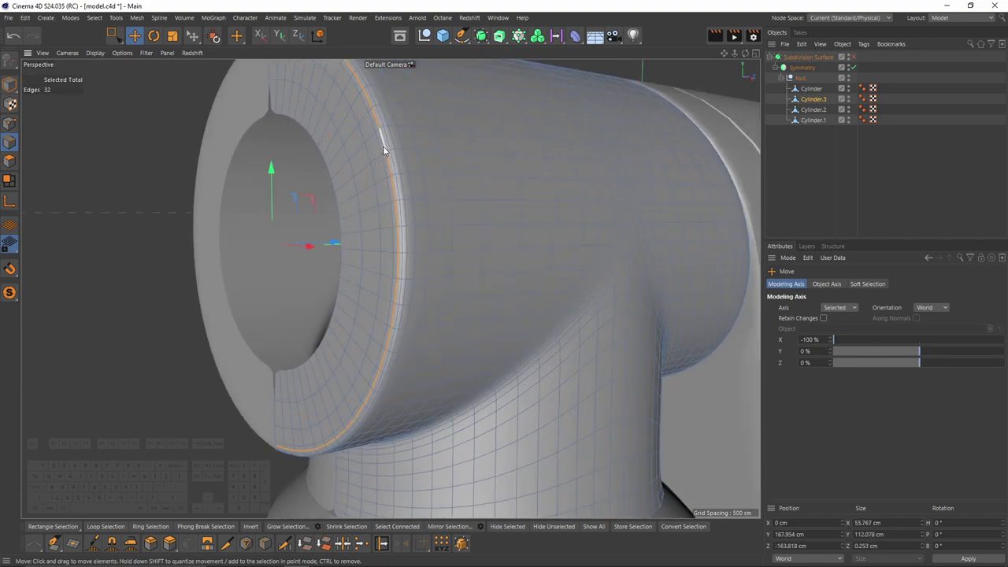
{"action": "key", "text": "ctrl+BackSpace"}
- Select every second edge loop around the neck and its joint with the head tube and dissolve them
{"action": "scroll", "coordinate": [390, 154], "scroll_direction": "up", "scroll_amount": 5}
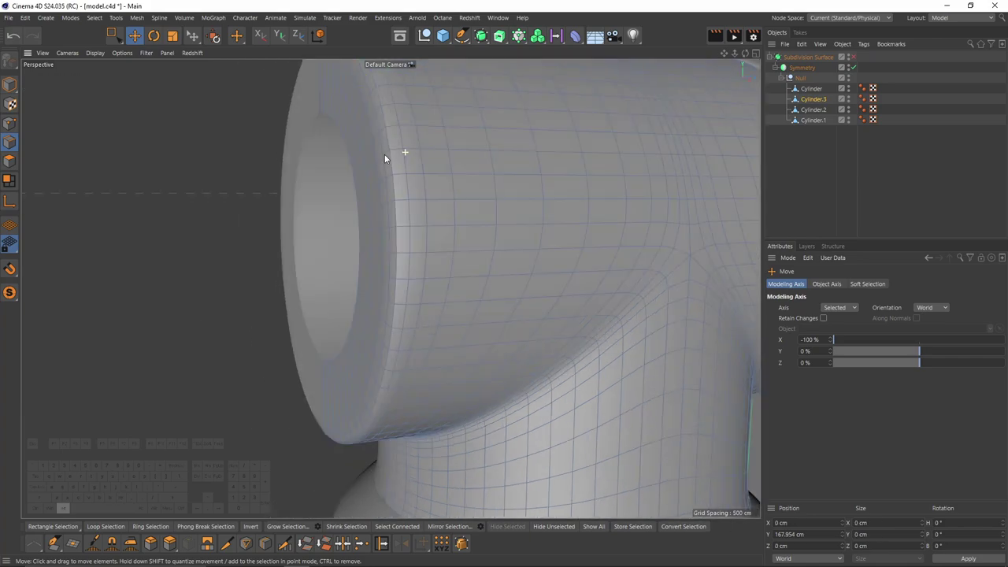
{"action": "left_click_drag", "start_coordinate": [371, 188], "coordinate": [394, 193], "text": "alt"}
{"action": "middle_click_drag", "start_coordinate": [543, 236], "coordinate": [366, 159], "text": "alt"}
{"action": "left_click", "coordinate": [363, 238]}
{"action": "double_click", "coordinate": [364, 239]}
{"action": "double_click", "coordinate": [419, 217], "text": "shift"}
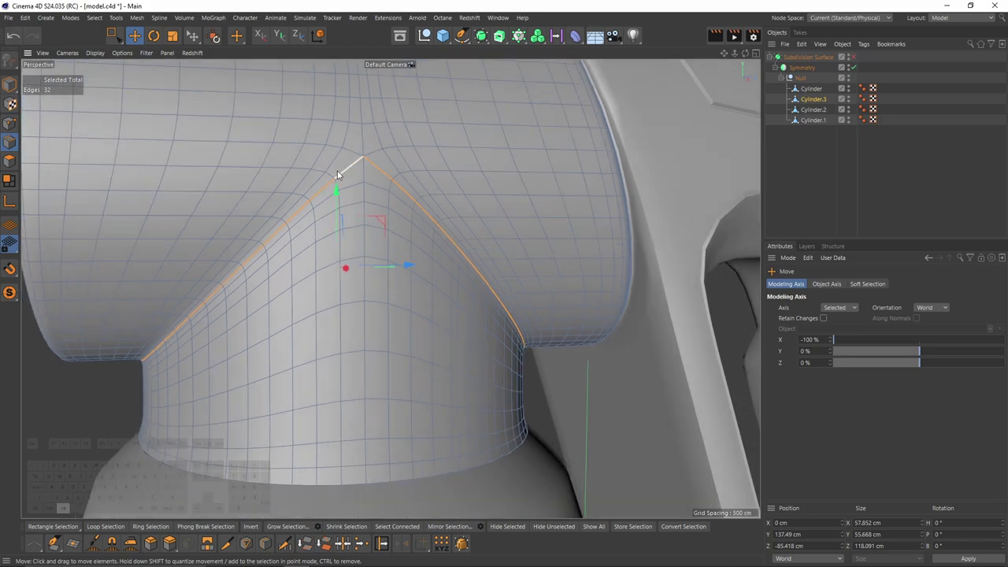
{"action": "double_click", "coordinate": [336, 167]}
{"action": "double_click", "coordinate": [395, 174], "text": "shift"}
{"action": "left_click_drag", "start_coordinate": [381, 193], "coordinate": [375, 453], "text": "shift"}
{"action": "double_click", "coordinate": [378, 463], "text": "shift"}
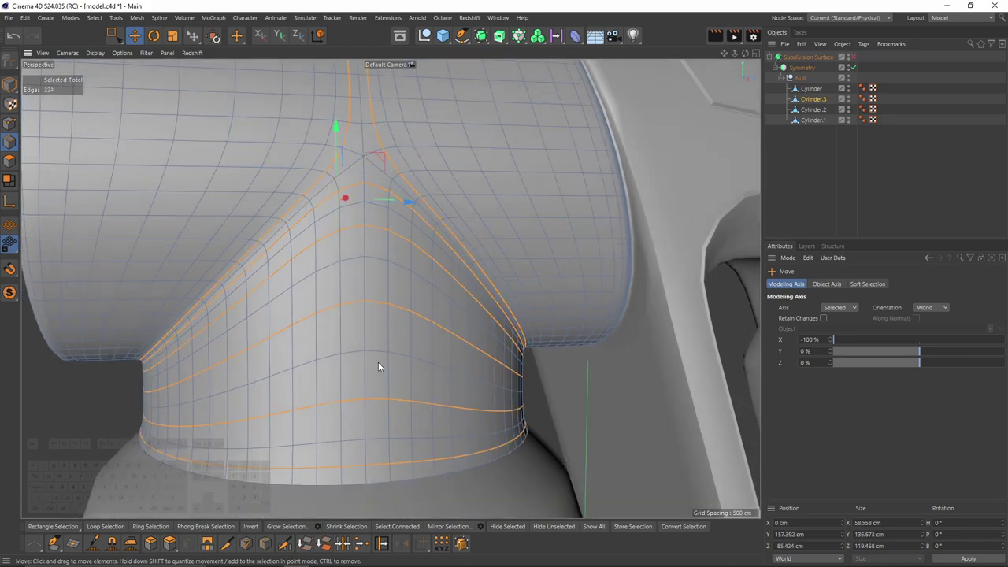
{"action": "key", "text": "m"}
{"action": "key", "text": "n"}
- Select four alternate edge loops around the head tube between the neck joint and the rear seam and dissolve them
{"action": "left_click_drag", "start_coordinate": [373, 357], "coordinate": [374, 284], "text": "alt"}
{"action": "right_click_drag", "start_coordinate": [375, 283], "coordinate": [372, 238], "text": "alt"}
{"action": "double_click", "coordinate": [371, 235]}
{"action": "double_click", "coordinate": [424, 238], "text": "shift"}
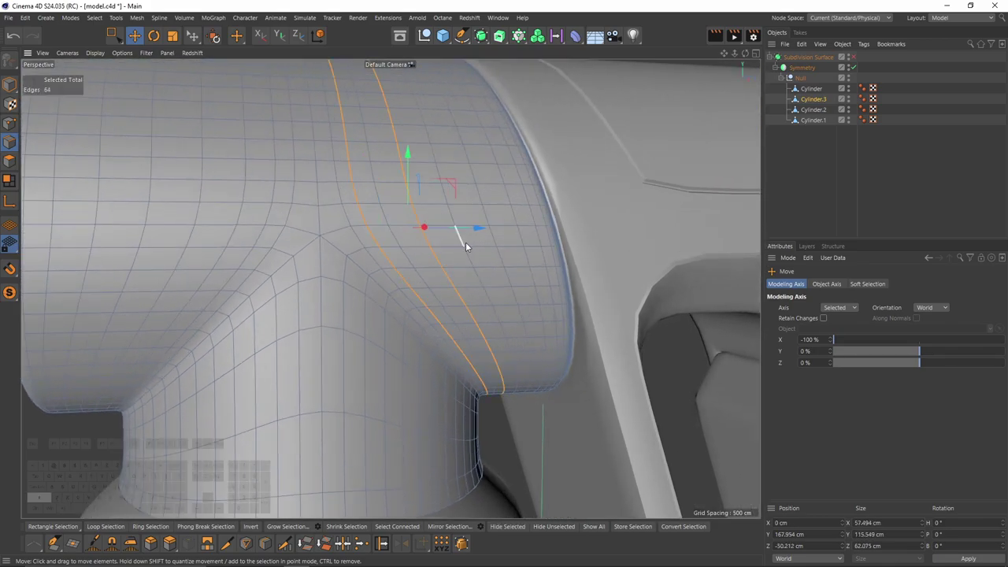
{"action": "double_click", "coordinate": [466, 246], "text": "shift"}
{"action": "double_click", "coordinate": [499, 244], "text": "shift"}
{"action": "key", "text": "m"}
{"action": "key", "text": "n"}
- With symmetry off and the head piece temporarily isolated, dissolve the extra edge loops along its rear rim
{"action": "left_click", "coordinate": [853, 68]}
{"action": "left_click", "coordinate": [10, 292]}
{"action": "left_click_drag", "start_coordinate": [389, 285], "coordinate": [507, 288], "text": "alt"}
{"action": "double_click", "coordinate": [497, 248]}
{"action": "right_click_drag", "start_coordinate": [507, 288], "coordinate": [522, 255], "text": "alt"}
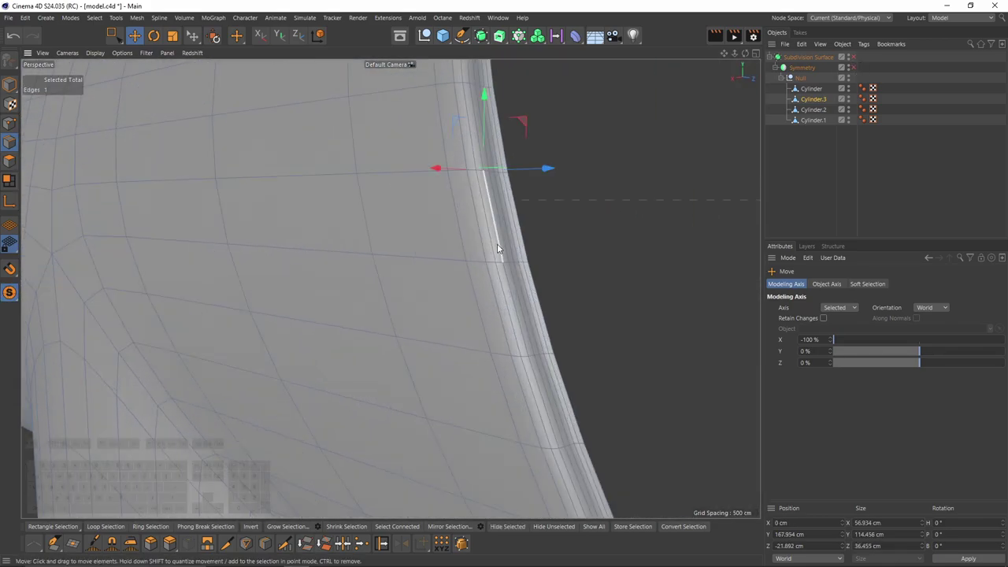
{"action": "double_click", "coordinate": [517, 266], "text": "shift"}
{"action": "key", "text": "m"}
{"action": "key", "text": "n"}
{"action": "double_click", "coordinate": [527, 276]}
{"action": "key", "text": "m"}
{"action": "key", "text": "n"}
{"action": "left_click_drag", "start_coordinate": [522, 255], "coordinate": [345, 270], "text": "alt"}
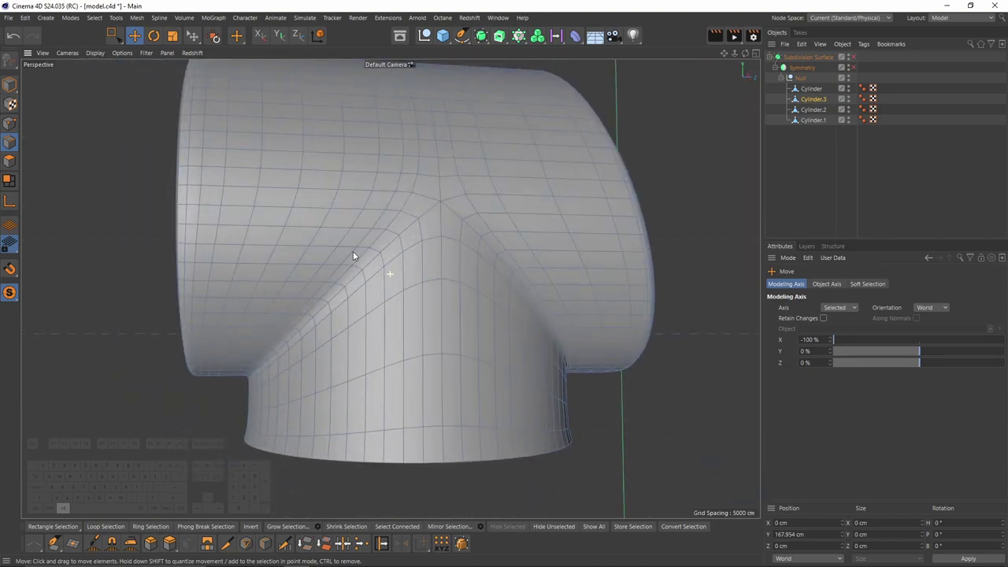
{"action": "left_click", "coordinate": [10, 292]}
- Examine the head's simplified mesh against the reference slots in the side and perspective views
{"action": "right_click_drag", "start_coordinate": [448, 273], "coordinate": [354, 274], "text": "alt"}
{"action": "right_click_drag", "start_coordinate": [573, 312], "coordinate": [516, 299], "text": "alt"}
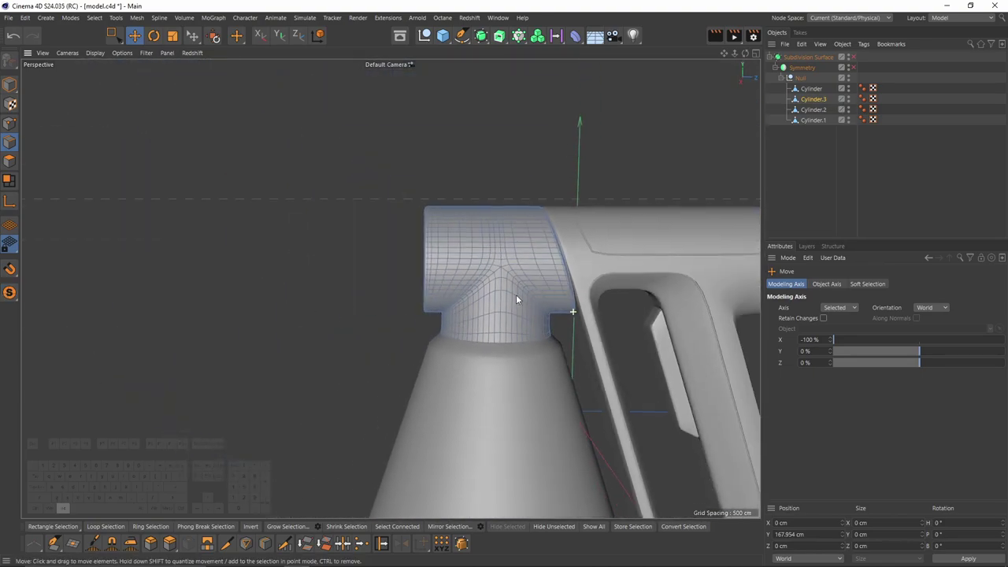
{"action": "middle_click_drag", "start_coordinate": [624, 289], "coordinate": [354, 207], "text": "alt"}
{"action": "right_click_drag", "start_coordinate": [355, 208], "coordinate": [328, 222], "text": "alt"}
{"action": "middle_click", "coordinate": [328, 222]}
{"action": "middle_click", "coordinate": [183, 349]}
{"action": "middle_click_drag", "start_coordinate": [391, 267], "coordinate": [192, 242], "text": "alt"}
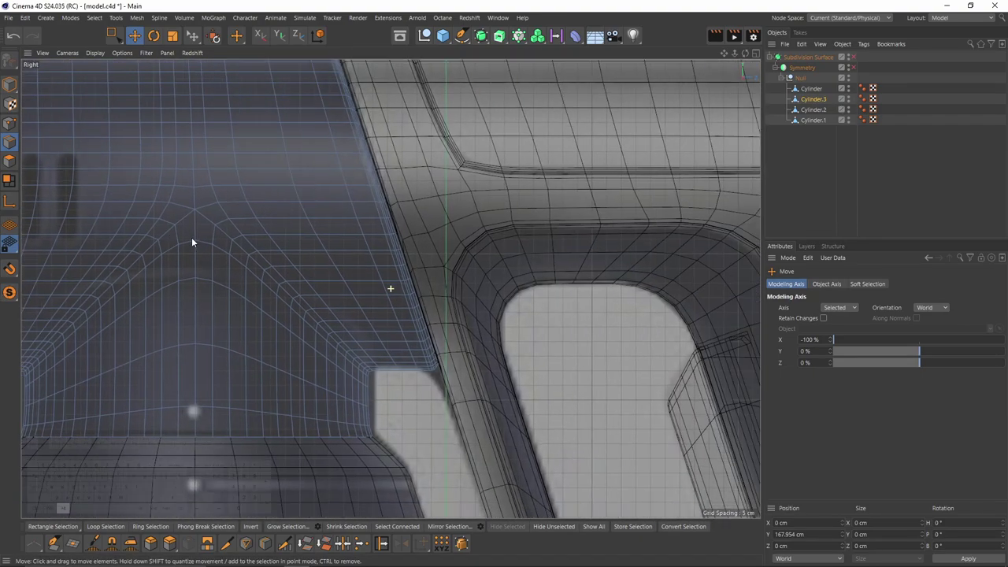
{"action": "middle_click", "coordinate": [192, 241]}
{"action": "middle_click", "coordinate": [360, 218]}
{"action": "middle_click_drag", "start_coordinate": [526, 182], "coordinate": [435, 159], "text": "alt"}
- Add a +X-oriented disc with 8 rotation segments and move it beside the gun to Z about 472 cm
{"action": "left_click_drag", "start_coordinate": [442, 36], "coordinate": [592, 51]}
{"action": "right_click_drag", "start_coordinate": [653, 239], "coordinate": [617, 252], "text": "alt"}
{"action": "scroll", "coordinate": [844, 353], "scroll_direction": "up", "scroll_amount": 1}
{"action": "key", "text": "e"}
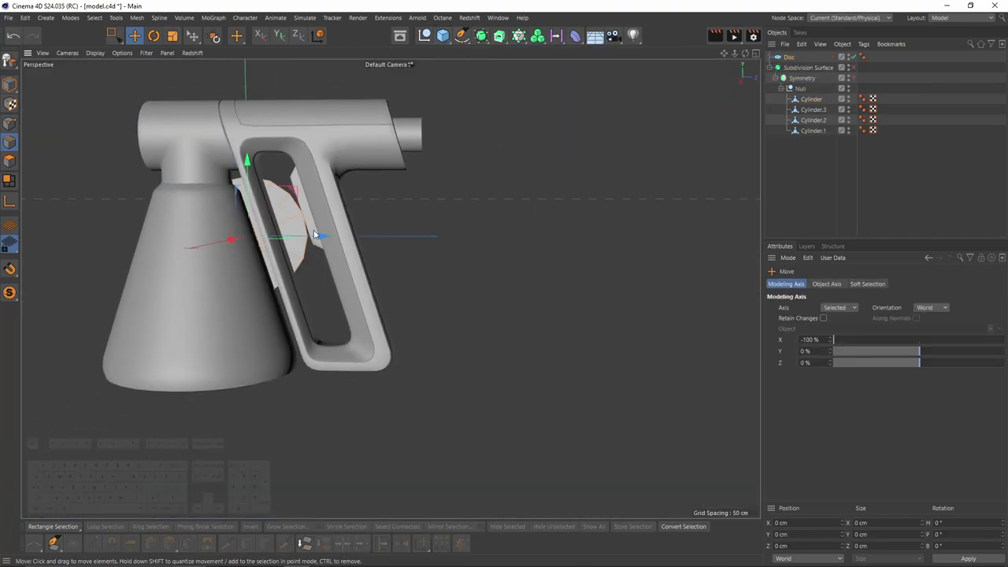
{"action": "left_click_drag", "start_coordinate": [314, 234], "coordinate": [596, 236]}
{"action": "left_click", "coordinate": [786, 57]}
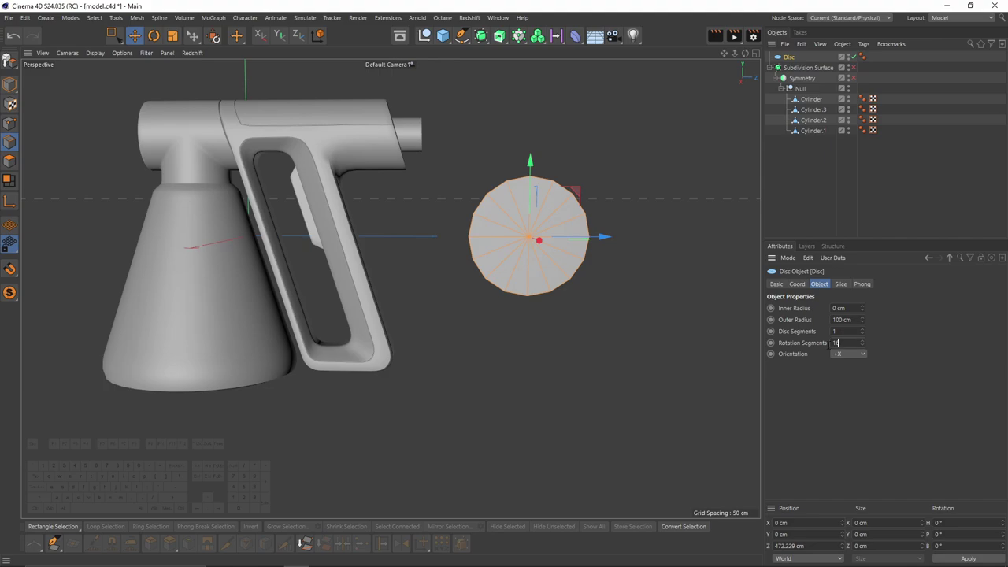
{"action": "key", "text": "Return"}
- Duplicate the eight-sided disc straight downward to Y about -236 cm and select it among the objects
{"action": "left_click_drag", "start_coordinate": [531, 166], "coordinate": [529, 305], "text": "ctrl"}
{"action": "left_click", "coordinate": [785, 77], "text": "ctrl"}
{"action": "left_click", "coordinate": [790, 60]}
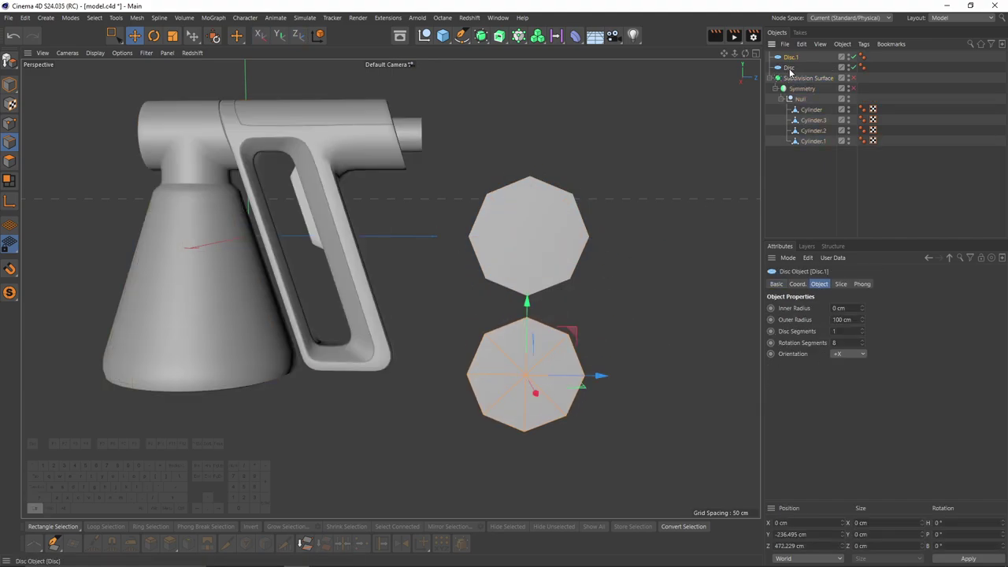
- Merge the two eight-sided discs into one polygon object with Connect Objects + Delete
{"action": "left_click", "coordinate": [788, 69], "text": "ctrl"}
{"action": "right_click", "coordinate": [788, 68]}
{"action": "left_click", "coordinate": [836, 384]}
{"action": "left_click_drag", "start_coordinate": [571, 249], "coordinate": [589, 231]}
{"action": "scroll", "coordinate": [572, 206], "scroll_direction": "up", "scroll_amount": 2}
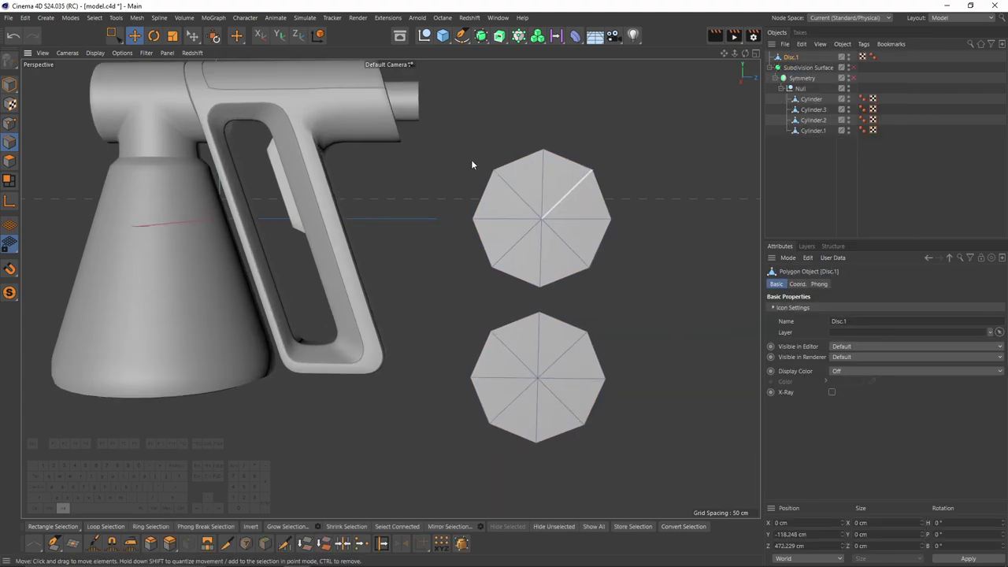
- Delete the facing points of both discs, leaving an upper and a lower half
{"action": "left_click", "coordinate": [9, 124]}
{"action": "key", "text": "0"}
{"action": "left_click_drag", "start_coordinate": [433, 246], "coordinate": [682, 361]}
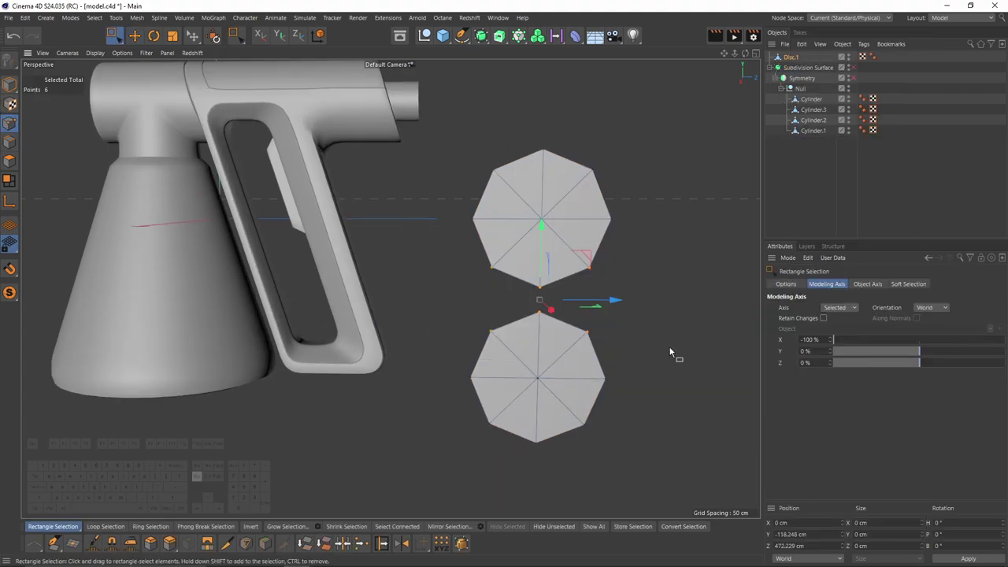
{"action": "key", "text": "Delete"}
- Bridge the straight edges of the two half discs with Stitch and Sew polygons to form a capsule
{"action": "left_click_drag", "start_coordinate": [437, 209], "coordinate": [718, 389]}
{"action": "right_click", "coordinate": [584, 319]}
{"action": "left_click", "coordinate": [646, 423]}
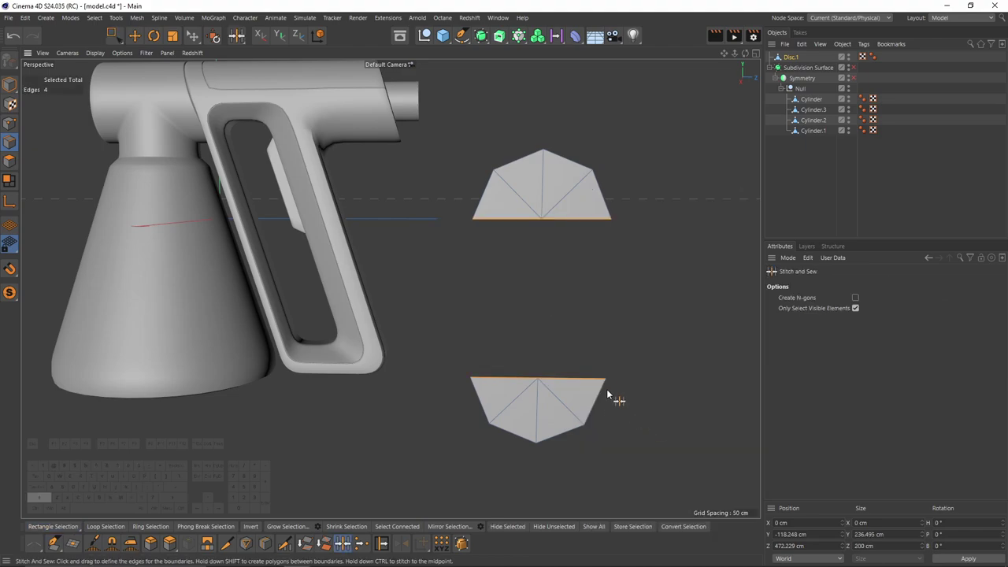
{"action": "left_click_drag", "start_coordinate": [607, 400], "coordinate": [622, 170]}
- Add two horizontal loop cuts dividing the capsule's straight middle section into thirds, the first at about 33.5%
{"action": "key", "text": "k"}
{"action": "key", "text": "l"}
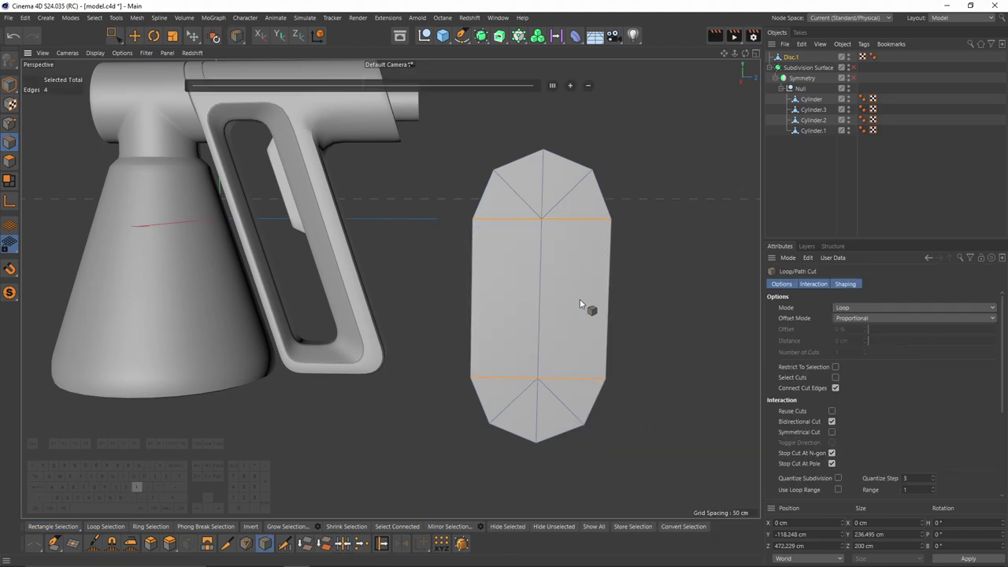
{"action": "left_click", "coordinate": [608, 266]}
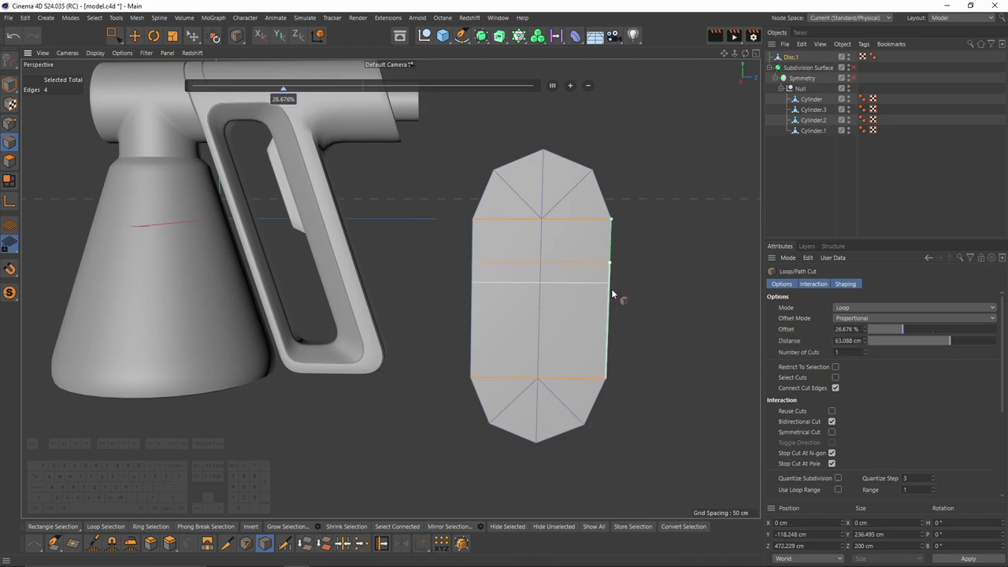
{"action": "key", "text": "ctrl+z"}
{"action": "left_click", "coordinate": [610, 274]}
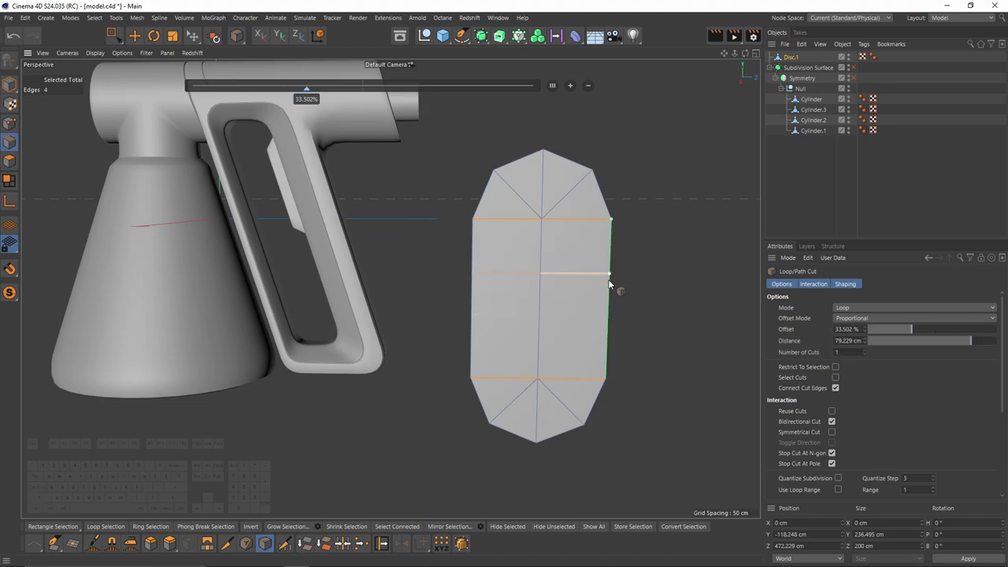
{"action": "left_click", "coordinate": [611, 332]}
{"action": "key", "text": "e"}
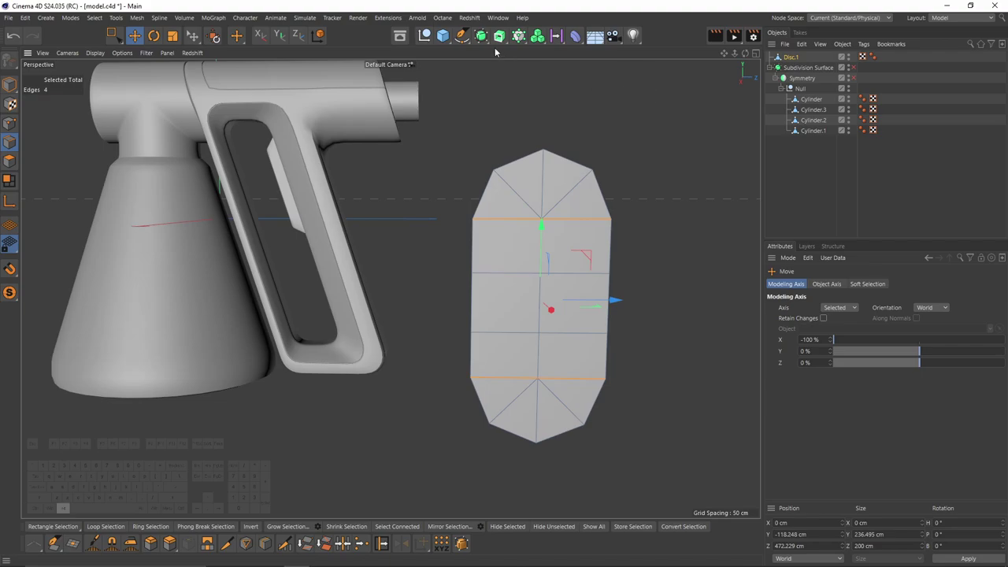
- Put the capsule under a new Subdivision Surface and select all of its polygons
{"action": "left_click", "coordinate": [481, 36], "text": "alt"}
{"action": "left_click", "coordinate": [797, 68]}
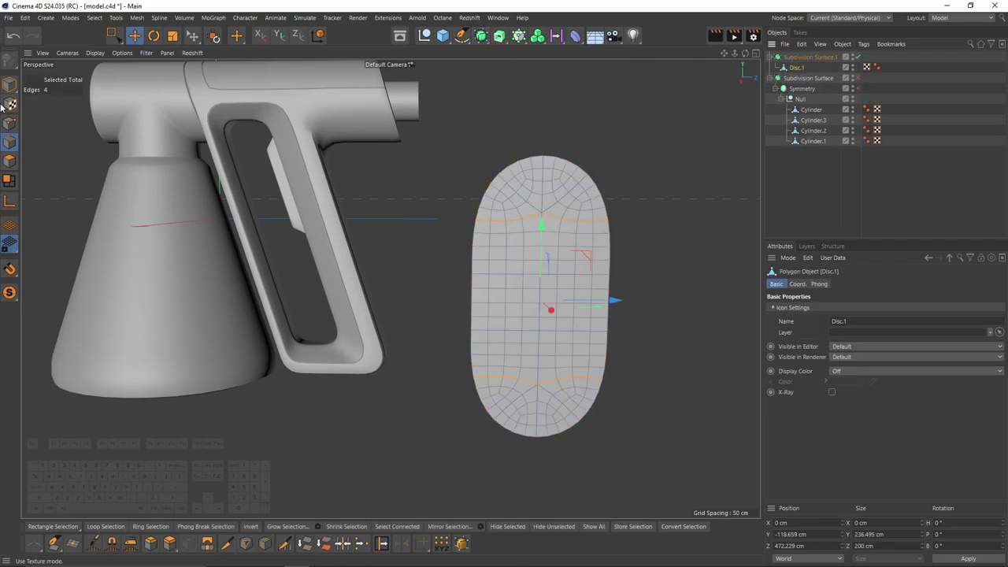
{"action": "left_click", "coordinate": [9, 163]}
{"action": "key", "text": "ctrl+a"}
- Move the capsule over the gun's head in the side view to Y about 162 cm, with the modeling axis X at 0%
{"action": "middle_click", "coordinate": [436, 312]}
{"action": "middle_click", "coordinate": [281, 352]}
{"action": "right_click_drag", "start_coordinate": [278, 352], "coordinate": [365, 182], "text": "alt"}
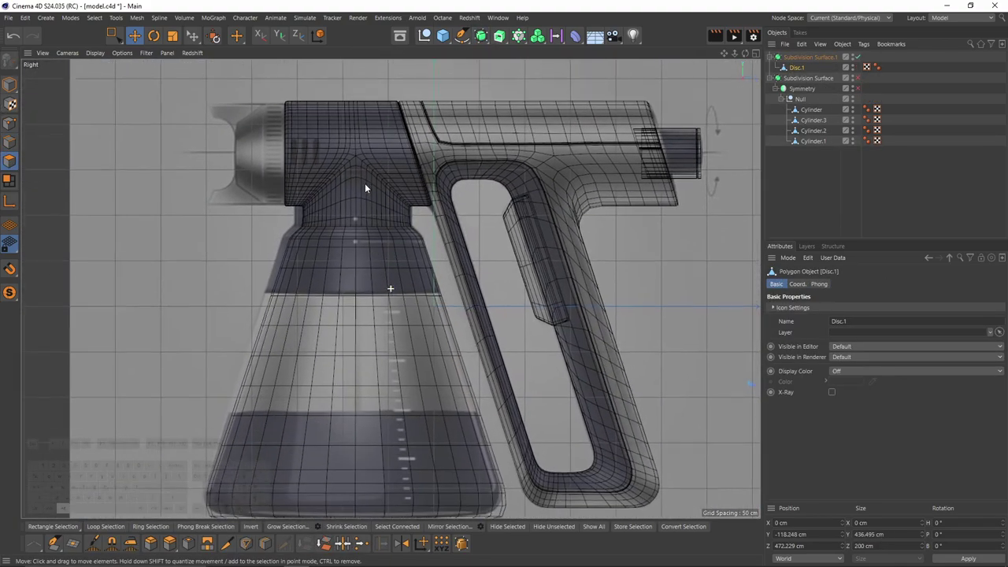
{"action": "middle_click_drag", "start_coordinate": [604, 353], "coordinate": [402, 335], "text": "alt"}
{"action": "mouse_move", "coordinate": [712, 314]}
{"action": "left_mouse_down"}
{"action": "mouse_move", "coordinate": [603, 243]}
{"action": "mouse_move", "coordinate": [311, 142]}
{"action": "left_mouse_up"}
{"action": "mouse_move", "coordinate": [315, 149]}
{"action": "middle_mouse_down", "text": "alt"}
{"action": "mouse_move", "coordinate": [418, 196]}
{"action": "mouse_move", "coordinate": [526, 222]}
{"action": "middle_mouse_up", "text": "alt"}
{"action": "mouse_move", "coordinate": [539, 263]}
{"action": "left_mouse_down"}
{"action": "mouse_move", "coordinate": [350, 194]}
{"action": "mouse_move", "coordinate": [471, 235]}
{"action": "left_mouse_up"}
{"action": "right_click_drag", "start_coordinate": [339, 195], "coordinate": [400, 203], "text": "alt"}
{"action": "middle_click_drag", "start_coordinate": [400, 203], "coordinate": [435, 241], "text": "alt"}
{"action": "key", "text": "e"}
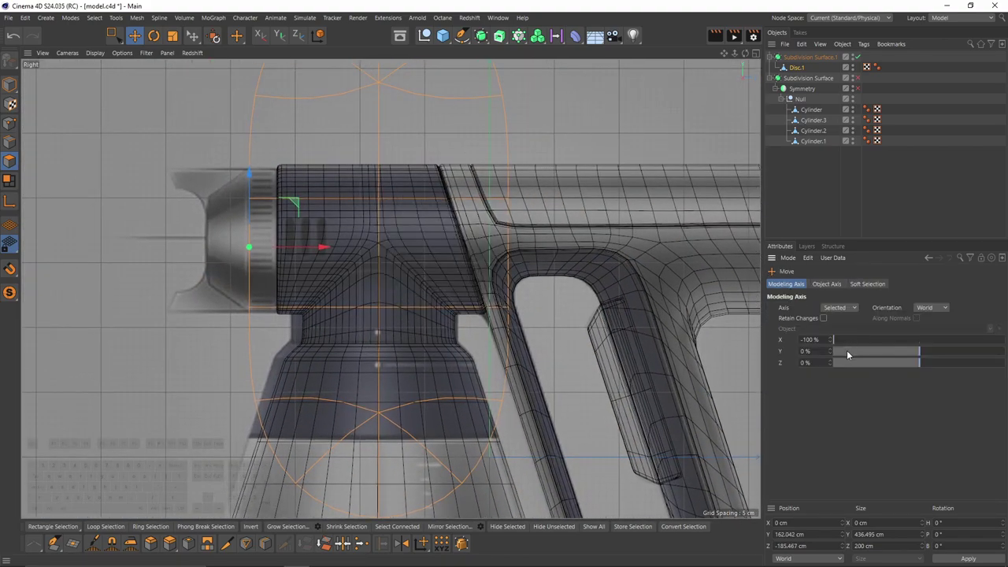
{"action": "key", "text": "Return"}
{"action": "right_click_drag", "start_coordinate": [332, 216], "coordinate": [381, 231], "text": "alt"}
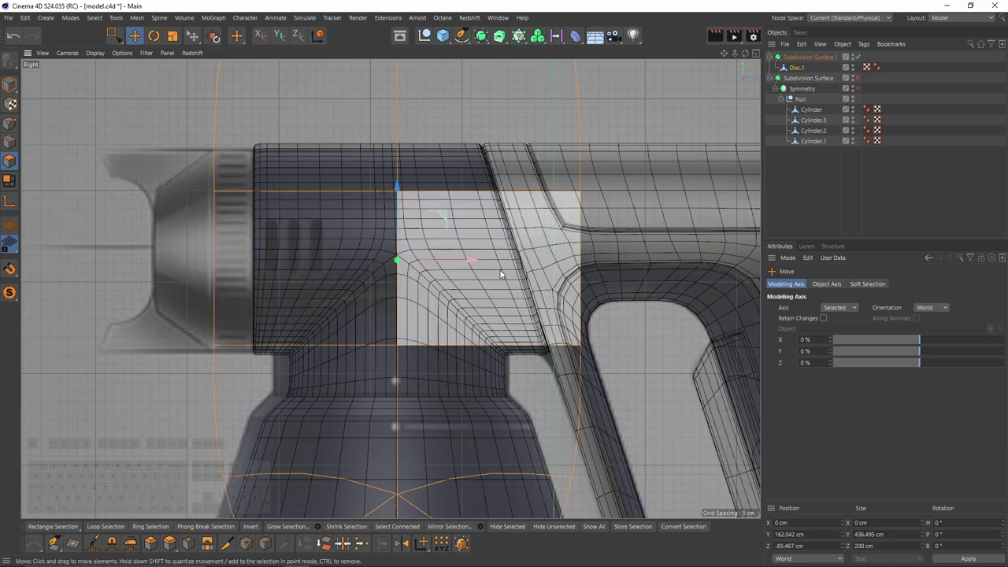
- Scale the capsule down to about 7.5 cm wide and centre it on the reference slot nearest the handle
{"action": "key", "text": "t"}
{"action": "left_click_drag", "start_coordinate": [514, 291], "coordinate": [299, 176]}
{"action": "right_click_drag", "start_coordinate": [299, 176], "coordinate": [337, 187], "text": "alt"}
{"action": "key", "text": "e"}
{"action": "left_click_drag", "start_coordinate": [554, 356], "coordinate": [304, 327]}
{"action": "key", "text": "t"}
{"action": "right_click_drag", "start_coordinate": [348, 313], "coordinate": [385, 303], "text": "alt"}
{"action": "key", "text": "e"}
{"action": "left_click_drag", "start_coordinate": [376, 280], "coordinate": [368, 281]}
{"action": "key", "text": "t"}
{"action": "left_click_drag", "start_coordinate": [462, 302], "coordinate": [413, 304]}
{"action": "key", "text": "e"}
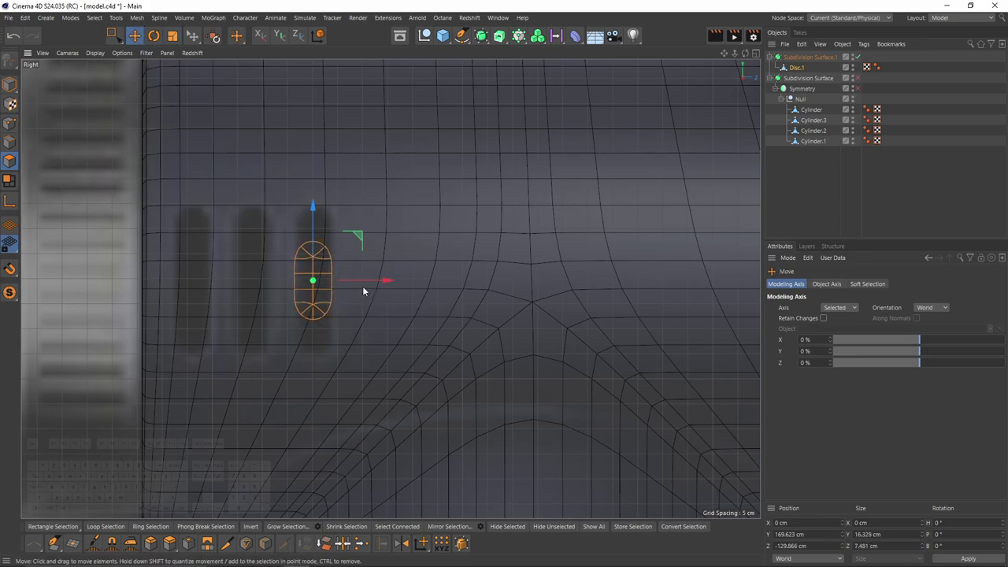
{"action": "left_click_drag", "start_coordinate": [363, 284], "coordinate": [363, 284]}
- With subdivision toggled off, move the capsule's upper and lower end points outward to match the slot, about 29 cm tall
{"action": "key", "text": "q"}
{"action": "key", "text": "1"}
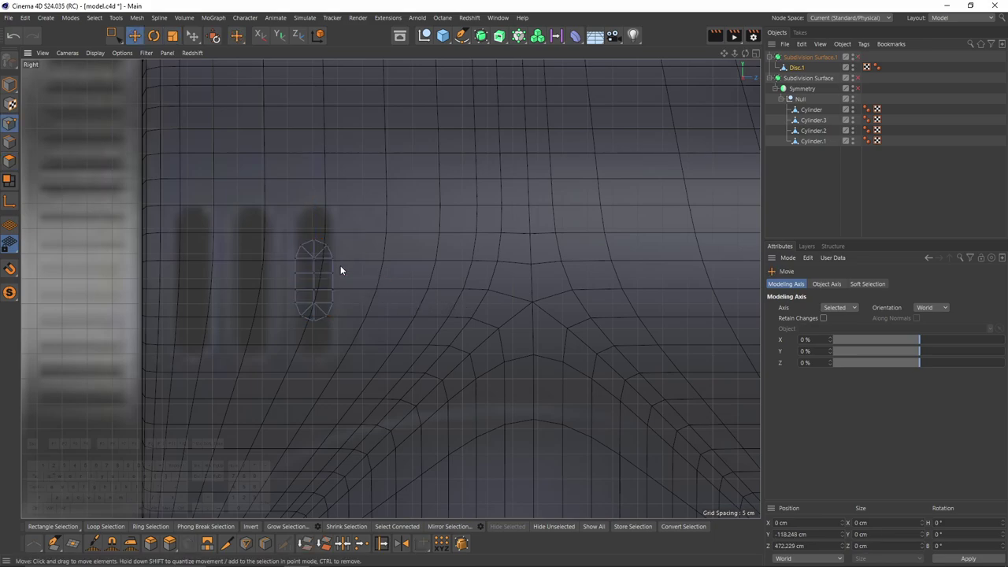
{"action": "key", "text": "space"}
{"action": "left_click_drag", "start_coordinate": [287, 223], "coordinate": [351, 261]}
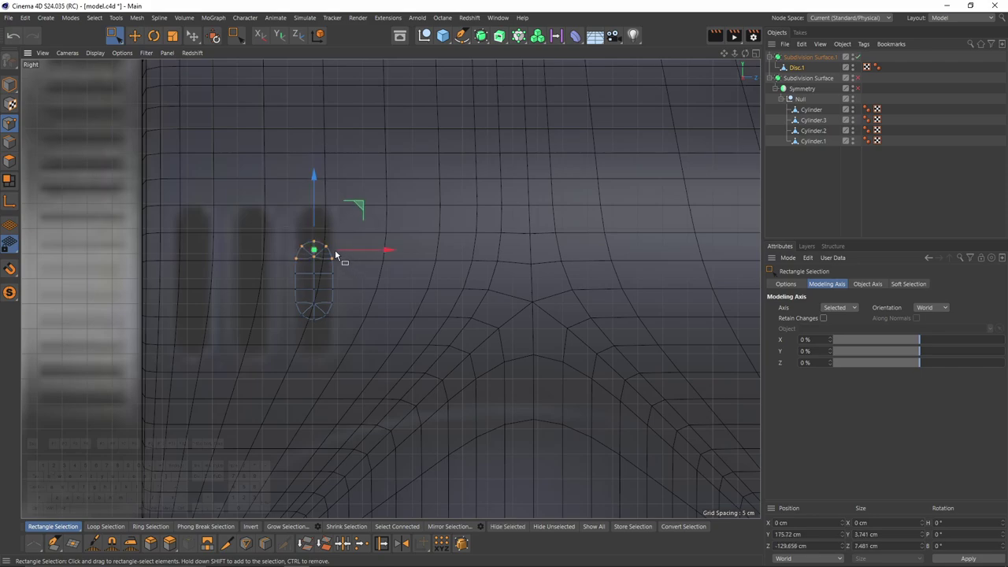
{"action": "left_click_drag", "start_coordinate": [312, 209], "coordinate": [311, 179]}
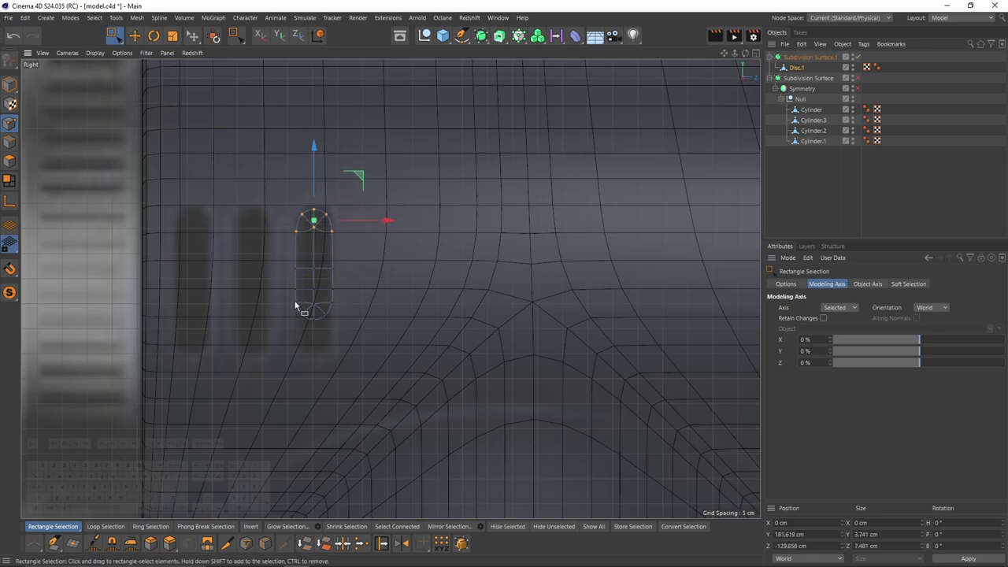
{"action": "left_click_drag", "start_coordinate": [276, 291], "coordinate": [354, 339]}
{"action": "left_click_drag", "start_coordinate": [315, 255], "coordinate": [317, 282]}
- Move all the capsule's points out past the head's side to X about 66.5 cm, with mesh lines displayed
{"action": "key", "text": "q"}
{"action": "key", "text": "ctrl+a"}
{"action": "key", "text": "F1"}
{"action": "scroll", "coordinate": [212, 227], "scroll_direction": "up", "scroll_amount": 3}
{"action": "left_click_drag", "start_coordinate": [245, 246], "coordinate": [289, 269]}
{"action": "key", "text": "n"}
{"action": "key", "text": "b"}
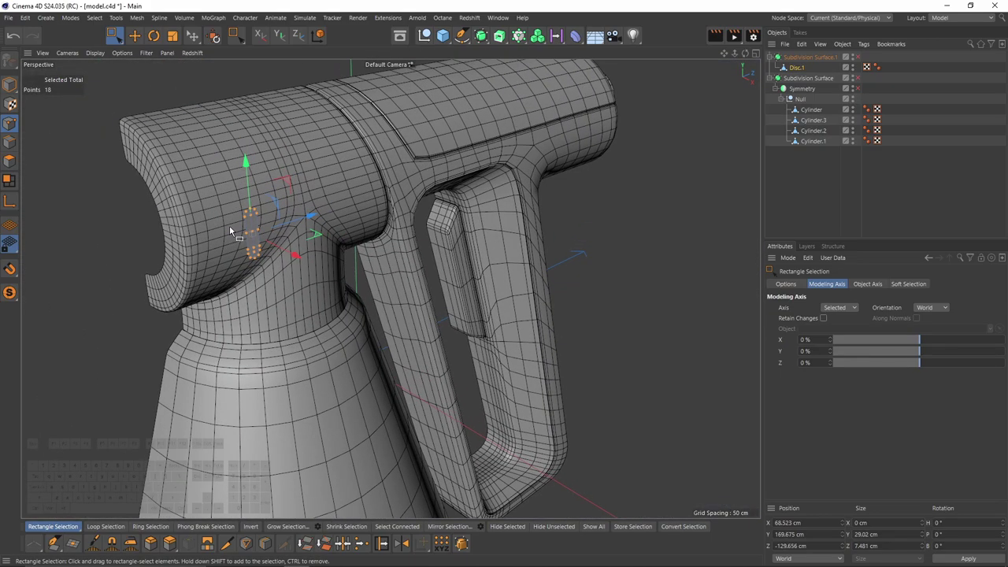
{"action": "left_click_drag", "start_coordinate": [229, 225], "coordinate": [203, 199], "text": "alt"}
{"action": "right_click_drag", "start_coordinate": [246, 214], "coordinate": [307, 215], "text": "alt"}
{"action": "middle_click_drag", "start_coordinate": [311, 216], "coordinate": [418, 194], "text": "alt"}
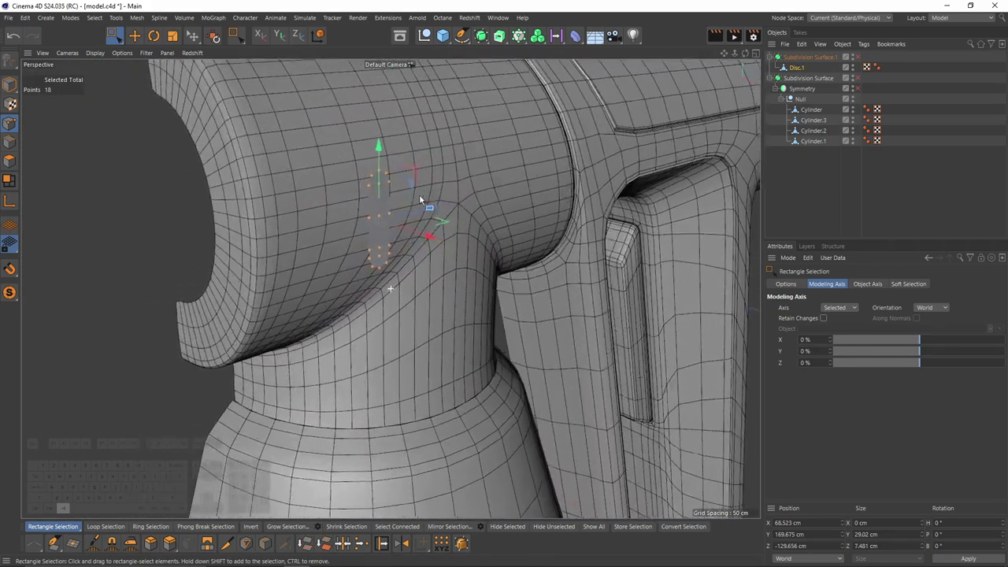
{"action": "left_click_drag", "start_coordinate": [419, 194], "coordinate": [390, 191], "text": "alt"}
- Extrude all the capsule's polygons into a block about 44.3 cm deep that passes into the head
{"action": "left_click", "coordinate": [11, 162]}
{"action": "left_click", "coordinate": [467, 214], "text": "alt"}
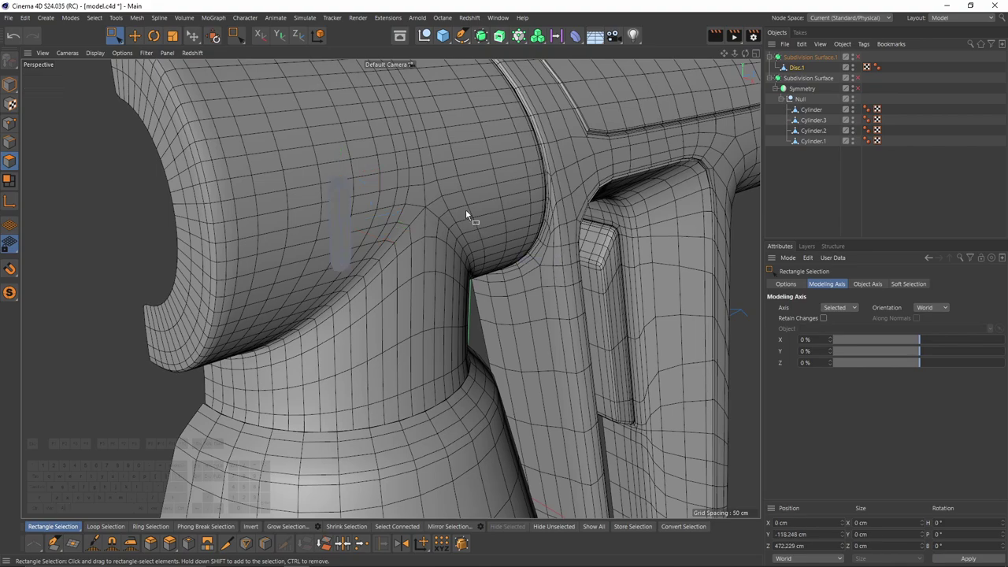
{"action": "key", "text": "ctrl+z"}
{"action": "right_click", "coordinate": [465, 214]}
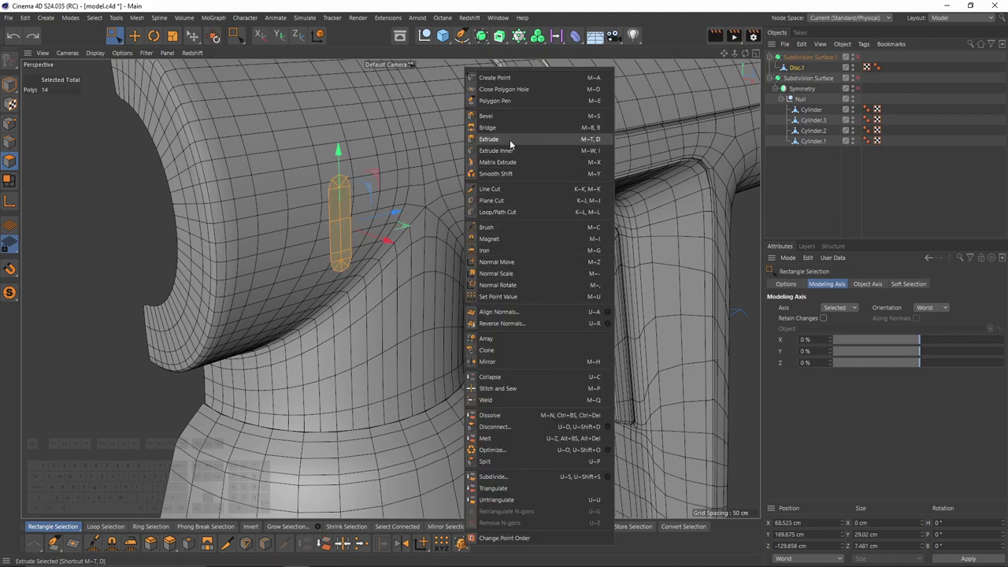
{"action": "left_click", "coordinate": [509, 140]}
{"action": "left_click", "coordinate": [830, 375]}
{"action": "mouse_move", "coordinate": [560, 308]}
{"action": "left_mouse_down", "text": "alt"}
{"action": "mouse_move", "coordinate": [603, 344]}
{"action": "mouse_move", "coordinate": [579, 353]}
{"action": "left_mouse_up", "text": "alt"}
{"action": "mouse_move", "coordinate": [578, 352]}
{"action": "left_mouse_down", "text": "alt"}
{"action": "mouse_move", "coordinate": [308, 184]}
{"action": "mouse_move", "coordinate": [299, 169]}
{"action": "left_mouse_up", "text": "alt"}
- On the head mesh Cylinder.3, select the polygons surrounding the slot block and inspect them in the side view
{"action": "left_click", "coordinate": [813, 119]}
{"action": "key", "text": "e"}
{"action": "key", "text": "F3"}
{"action": "mouse_move", "coordinate": [261, 329]}
{"action": "right_mouse_down"}
{"action": "mouse_move", "coordinate": [298, 211]}
{"action": "mouse_move", "coordinate": [274, 168]}
{"action": "mouse_move", "coordinate": [215, 326]}
{"action": "mouse_move", "coordinate": [264, 327]}
{"action": "right_mouse_up"}
{"action": "mouse_move", "coordinate": [350, 320]}
{"action": "middle_mouse_down", "text": "alt"}
{"action": "mouse_move", "coordinate": [315, 294]}
{"action": "mouse_move", "coordinate": [307, 301]}
{"action": "mouse_move", "coordinate": [379, 300]}
{"action": "middle_mouse_up", "text": "alt"}
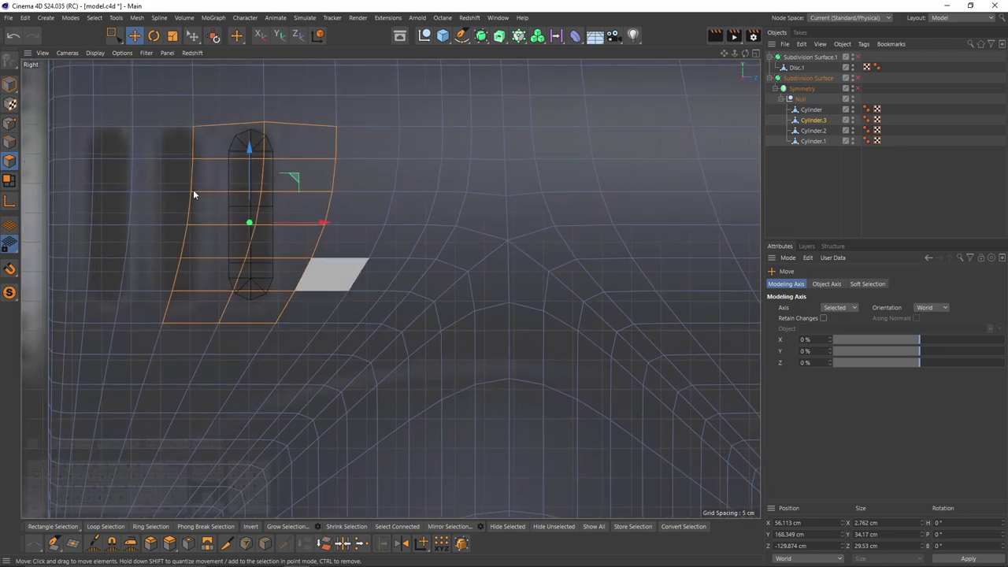
- Flatten the head's edge path on the handle side of the slot block into a vertical line and move it closer
{"action": "left_click", "coordinate": [5, 143]}
{"action": "left_click", "coordinate": [333, 142]}
{"action": "left_click", "coordinate": [289, 305], "text": "ctrl+shift"}
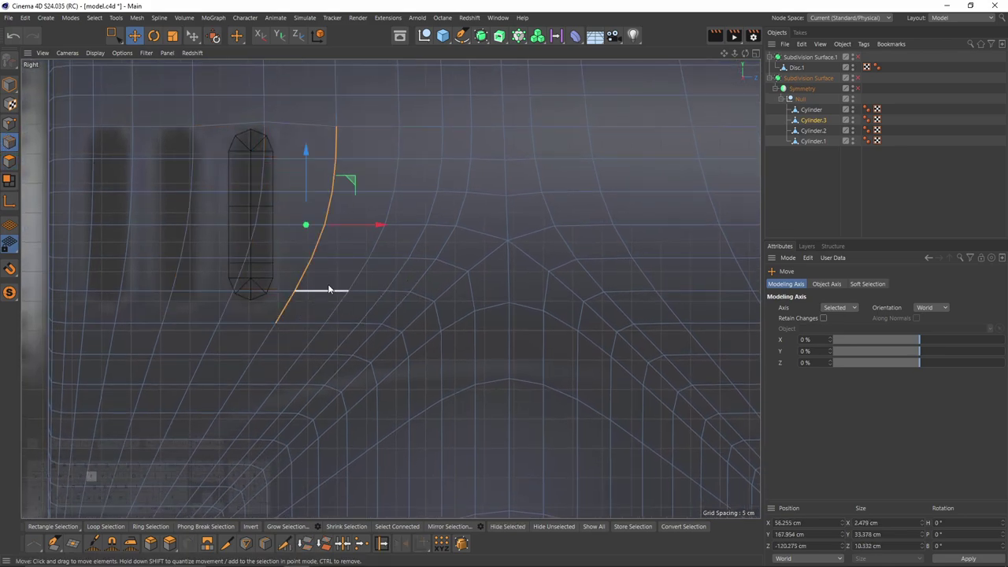
{"action": "key", "text": "t"}
{"action": "left_click_drag", "start_coordinate": [378, 225], "coordinate": [242, 221]}
{"action": "key", "text": "e"}
- Straighten the head's edge paths through the middle and along the nozzle side of the slot block into vertical lines
{"action": "left_click", "coordinate": [265, 143]}
{"action": "left_click", "coordinate": [237, 304], "text": "ctrl+shift"}
{"action": "key", "text": "t"}
{"action": "key", "text": "e"}
{"action": "mouse_move", "coordinate": [284, 224]}
{"action": "left_mouse_down"}
{"action": "mouse_move", "coordinate": [293, 225]}
{"action": "mouse_move", "coordinate": [181, 224]}
{"action": "mouse_move", "coordinate": [268, 228]}
{"action": "left_mouse_up"}
{"action": "left_click", "coordinate": [194, 144]}
{"action": "left_click", "coordinate": [171, 301], "text": "ctrl+shift"}
{"action": "key", "text": "t"}
{"action": "key", "text": "e"}
{"action": "middle_click_drag", "start_coordinate": [268, 228], "coordinate": [277, 214], "text": "alt"}
- Convert the polygon patch around the slot block to edges and deselect its inner edges, leaving only the outer border
{"action": "left_click", "coordinate": [9, 161]}
{"action": "middle_click", "coordinate": [167, 177]}
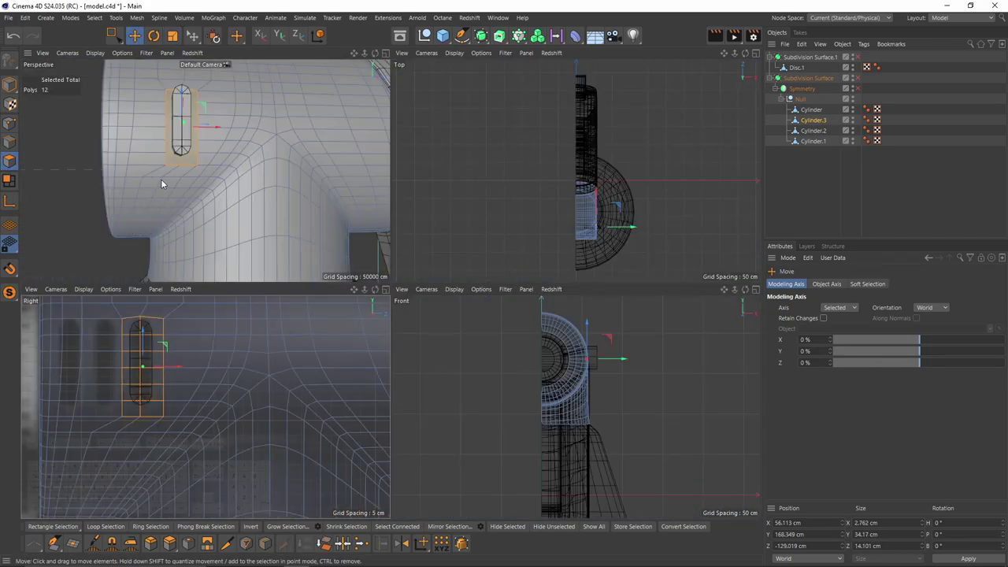
{"action": "middle_click", "coordinate": [161, 183]}
{"action": "middle_click_drag", "start_coordinate": [366, 189], "coordinate": [279, 218], "text": "alt"}
{"action": "left_click_drag", "start_coordinate": [280, 219], "coordinate": [339, 209], "text": "alt"}
{"action": "scroll", "coordinate": [260, 189], "scroll_direction": "up", "scroll_amount": 3}
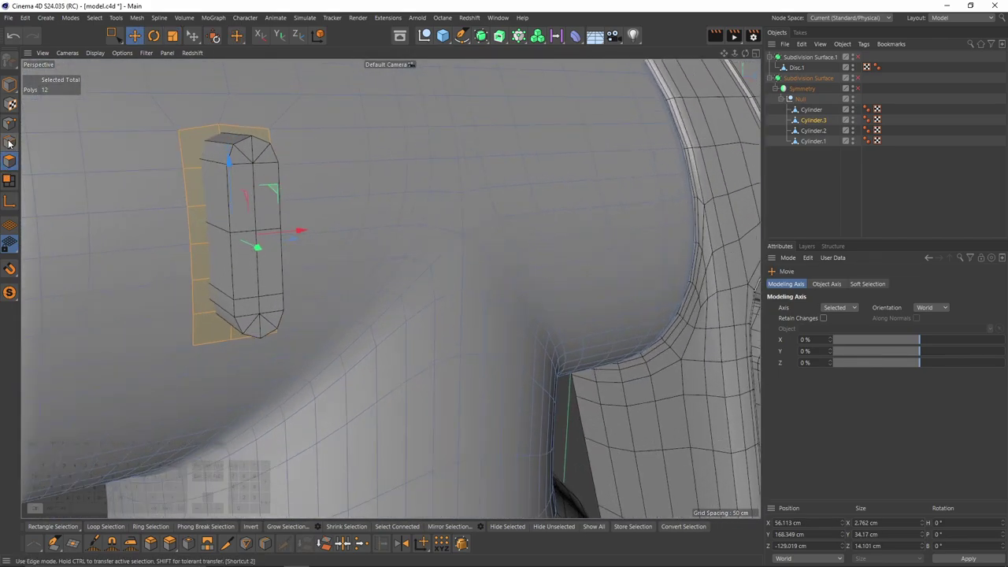
{"action": "left_click", "coordinate": [9, 143], "text": "ctrl"}
{"action": "left_click_drag", "start_coordinate": [265, 148], "coordinate": [234, 166], "text": "alt"}
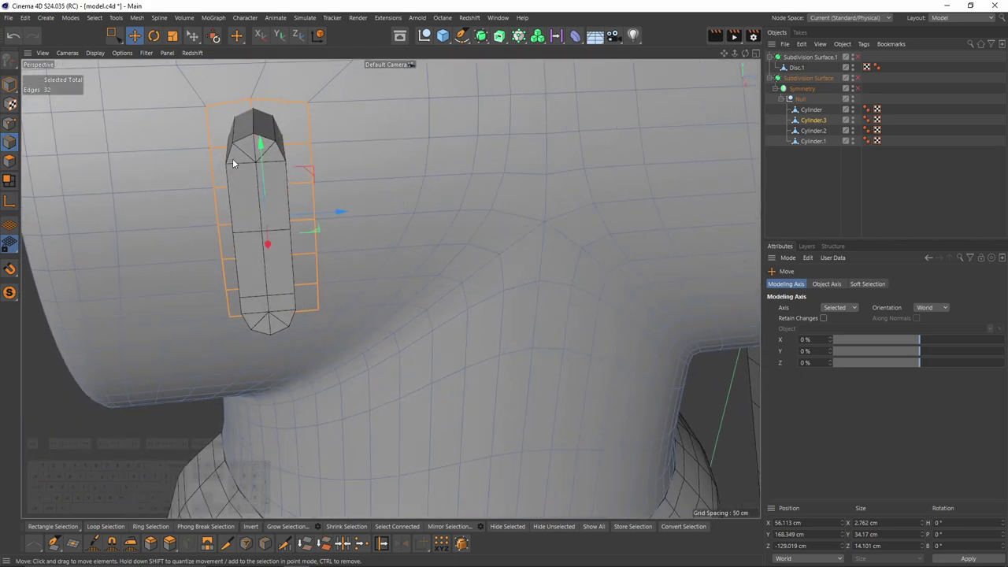
{"action": "key", "text": "9"}
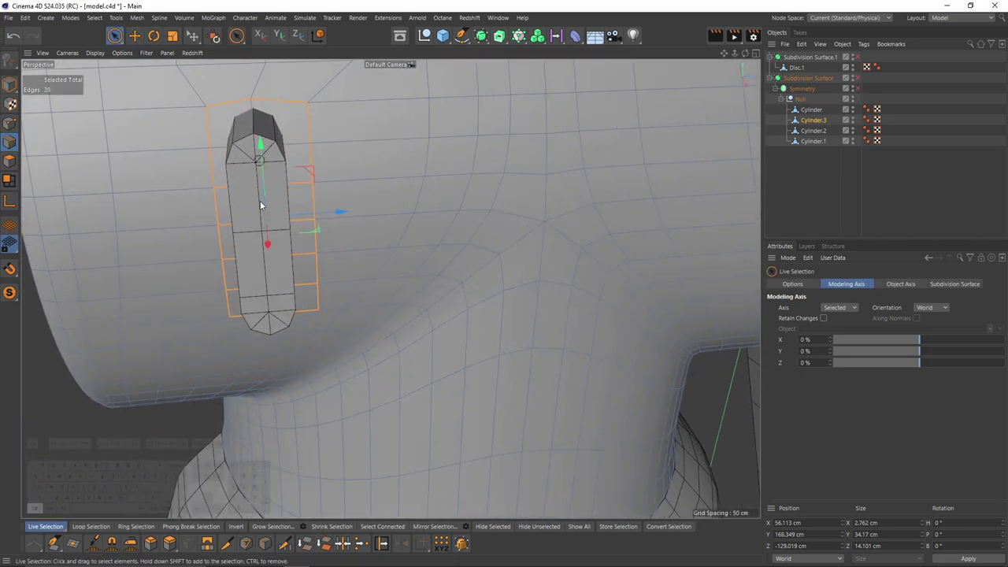
{"action": "left_click_drag", "start_coordinate": [289, 253], "coordinate": [284, 198], "text": "alt"}
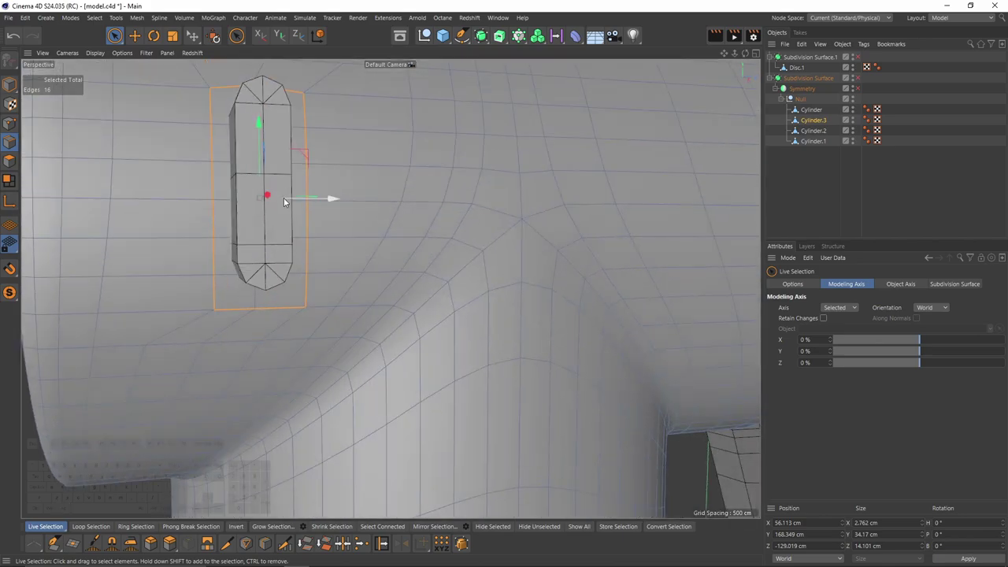
- Examine the patch's selected border edges around the slot block, switching between shading display modes
{"action": "key", "text": "n"}
{"action": "key", "text": "g"}
{"action": "key", "text": "n"}
{"action": "key", "text": "b"}
{"action": "middle_click_drag", "start_coordinate": [280, 187], "coordinate": [255, 225], "text": "alt"}
{"action": "left_click_drag", "start_coordinate": [254, 225], "coordinate": [208, 251], "text": "alt"}
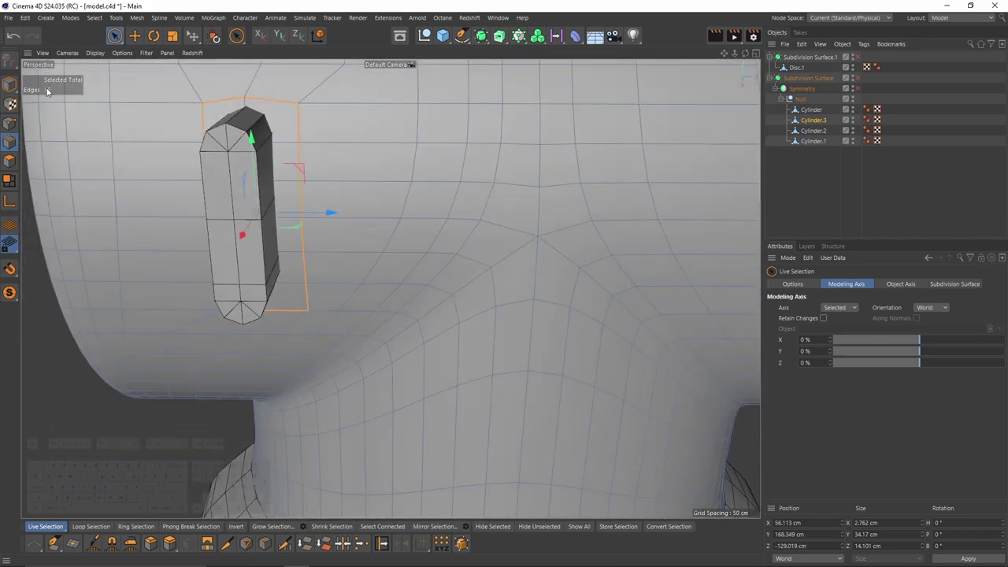
{"action": "middle_click_drag", "start_coordinate": [443, 274], "coordinate": [389, 288], "text": "alt"}
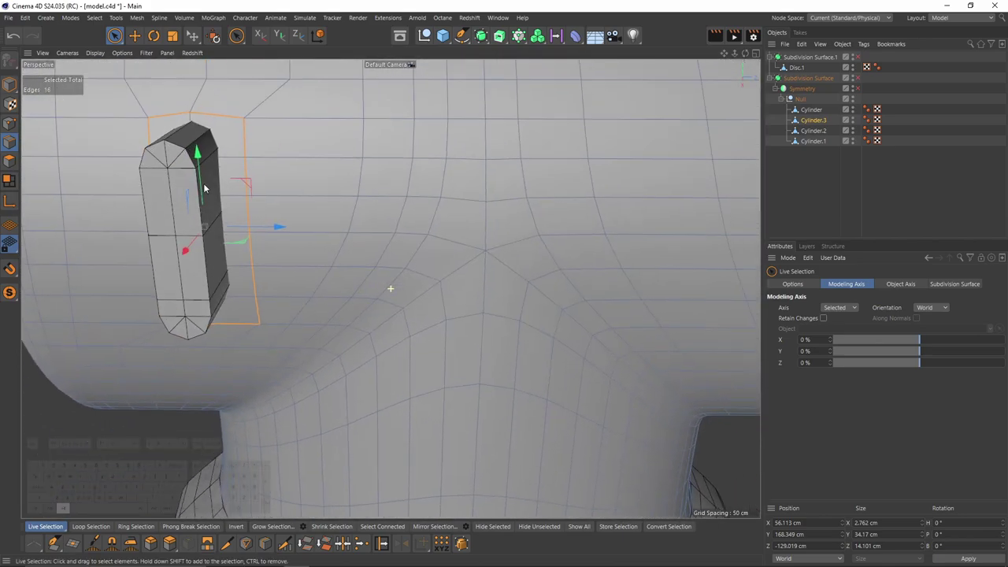
{"action": "left_click_drag", "start_coordinate": [389, 288], "coordinate": [376, 312], "text": "alt"}
- Open the perspective viewport's HUD settings and toggle the Selected Points and Selected Edges counters
{"action": "key", "text": "shift+v"}
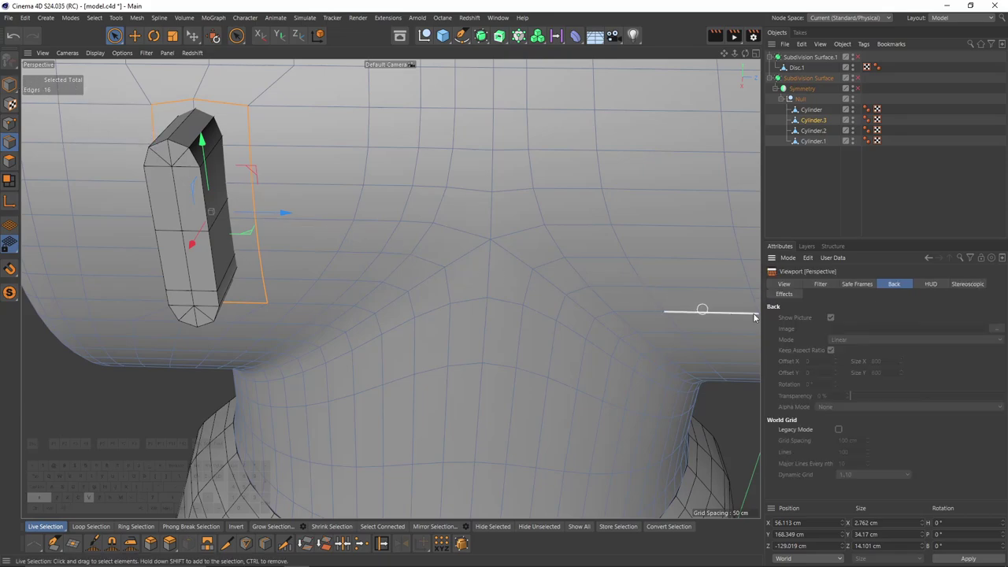
{"action": "left_click", "coordinate": [923, 285]}
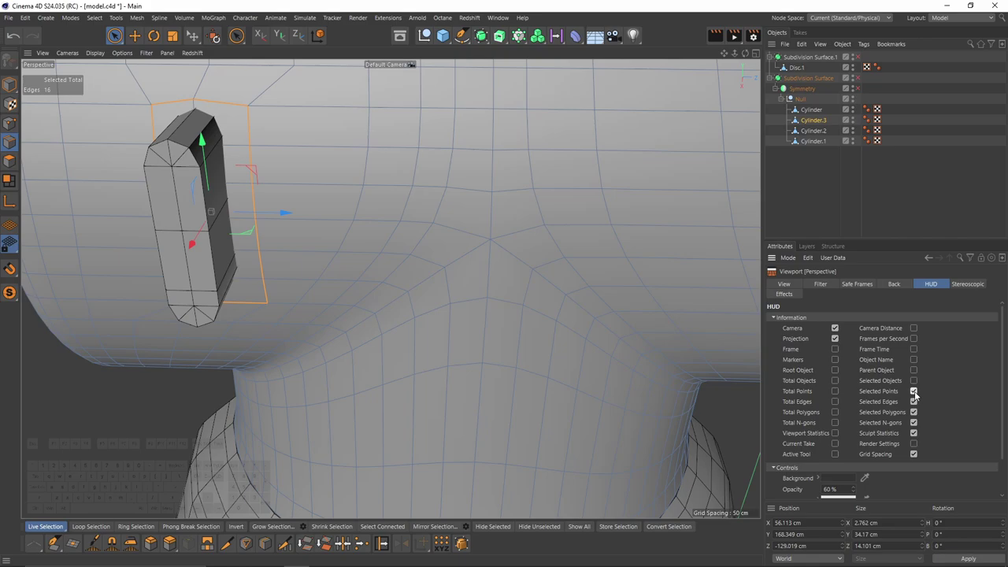
{"action": "left_click", "coordinate": [913, 391]}
{"action": "left_click", "coordinate": [913, 404]}
{"action": "left_click", "coordinate": [914, 404]}
- Select the slot block's front outline loop and check its edge count against the patch border on the head
{"action": "left_click_drag", "start_coordinate": [551, 236], "coordinate": [598, 256], "text": "alt"}
{"action": "left_click", "coordinate": [796, 67]}
{"action": "left_click_drag", "start_coordinate": [339, 157], "coordinate": [409, 189], "text": "alt"}
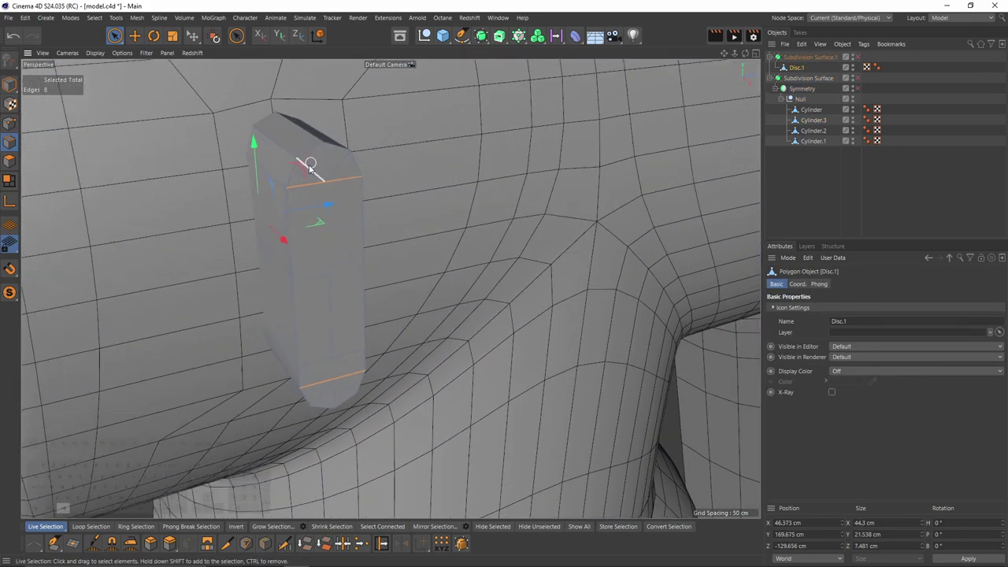
{"action": "scroll", "coordinate": [309, 166], "scroll_direction": "up", "scroll_amount": 2}
{"action": "key", "text": "e"}
{"action": "double_click", "coordinate": [288, 172]}
{"action": "middle_click_drag", "start_coordinate": [347, 186], "coordinate": [324, 165], "text": "alt"}
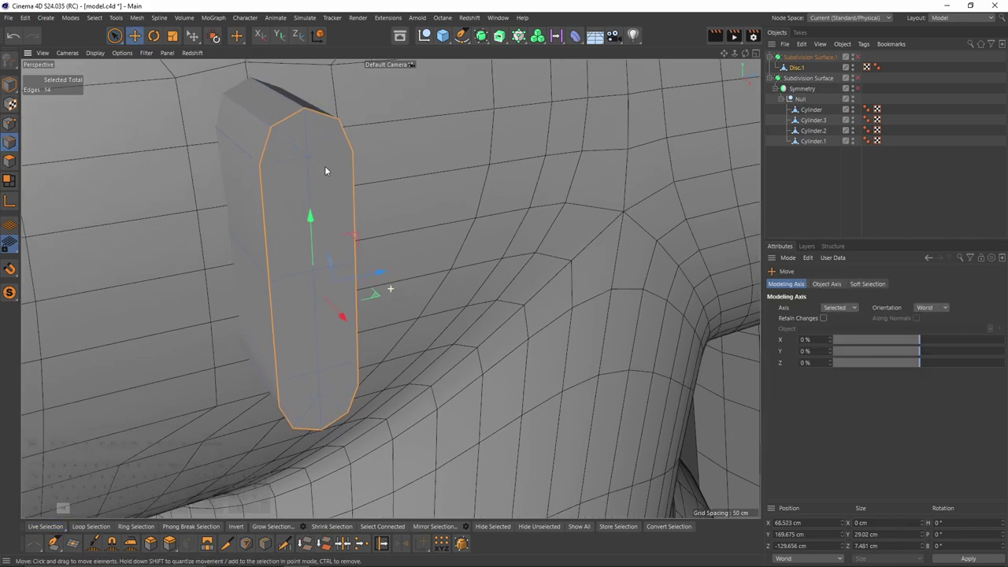
{"action": "left_click_drag", "start_coordinate": [325, 166], "coordinate": [220, 138], "text": "alt"}
{"action": "middle_click_drag", "start_coordinate": [317, 161], "coordinate": [291, 186], "text": "alt"}
{"action": "left_click_drag", "start_coordinate": [279, 180], "coordinate": [252, 209], "text": "alt"}
- Slide the slot block's middle edge loop upward by about 3.92 cm with Edge Slide
{"action": "left_click", "coordinate": [287, 270]}
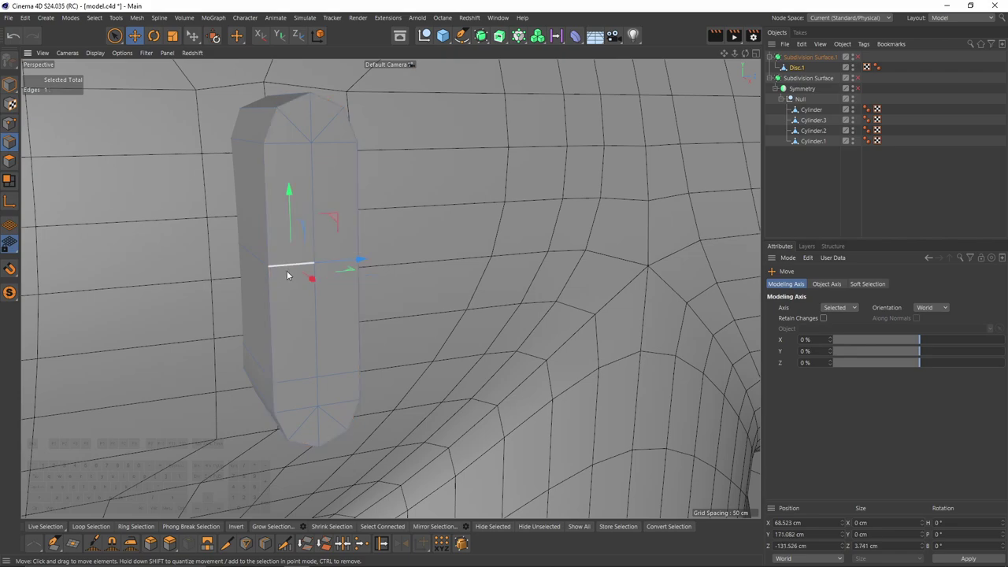
{"action": "double_click", "coordinate": [295, 374]}
{"action": "key", "text": "m"}
{"action": "key", "text": "o"}
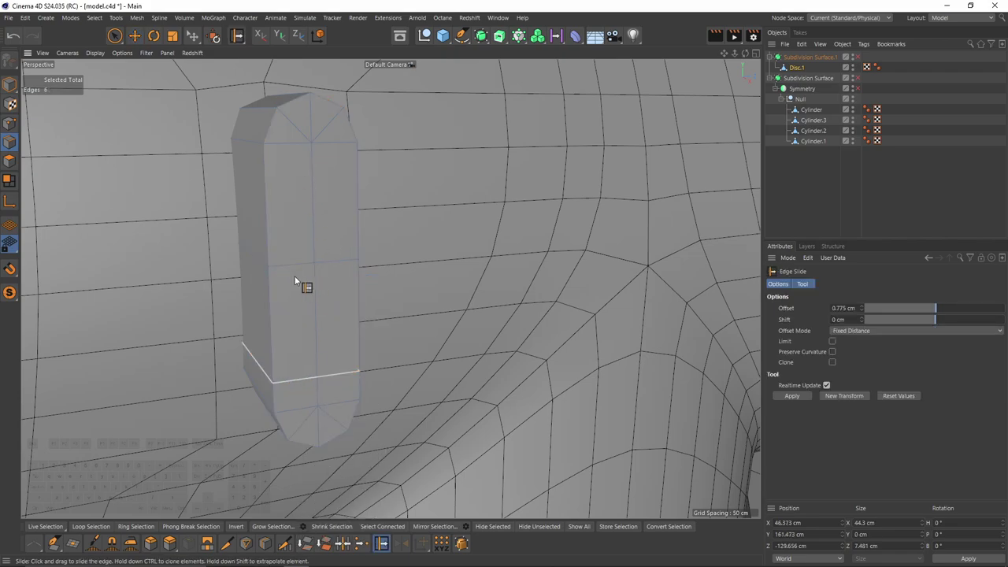
{"action": "left_click_drag", "start_coordinate": [290, 267], "coordinate": [290, 268]}
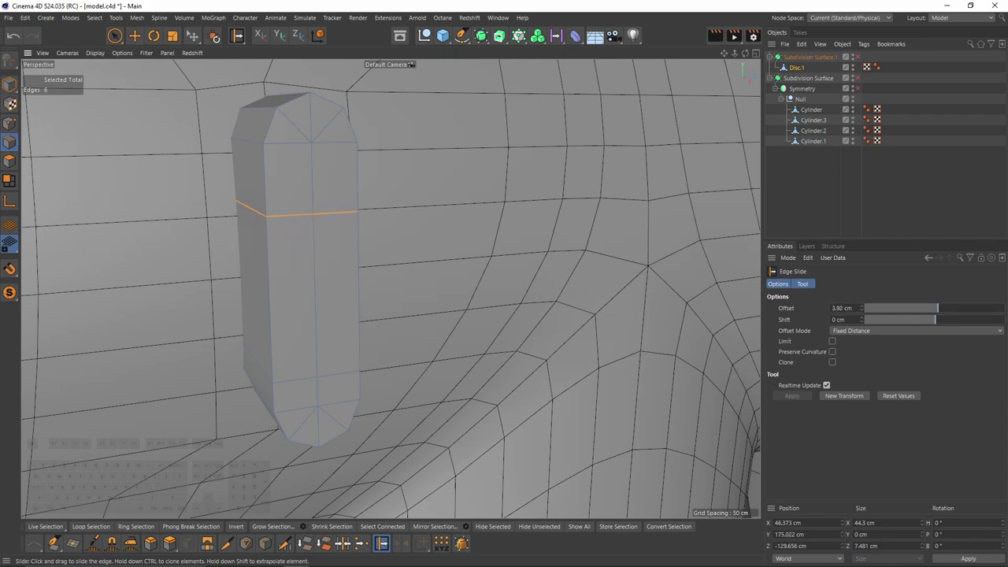
- Add a horizontal edge loop around the middle of the slot block and select its front outline loop to check the edge count
{"action": "key", "text": "k"}
{"action": "key", "text": "l"}
{"action": "left_click", "coordinate": [271, 286], "text": "shift"}
{"action": "key", "text": "e"}
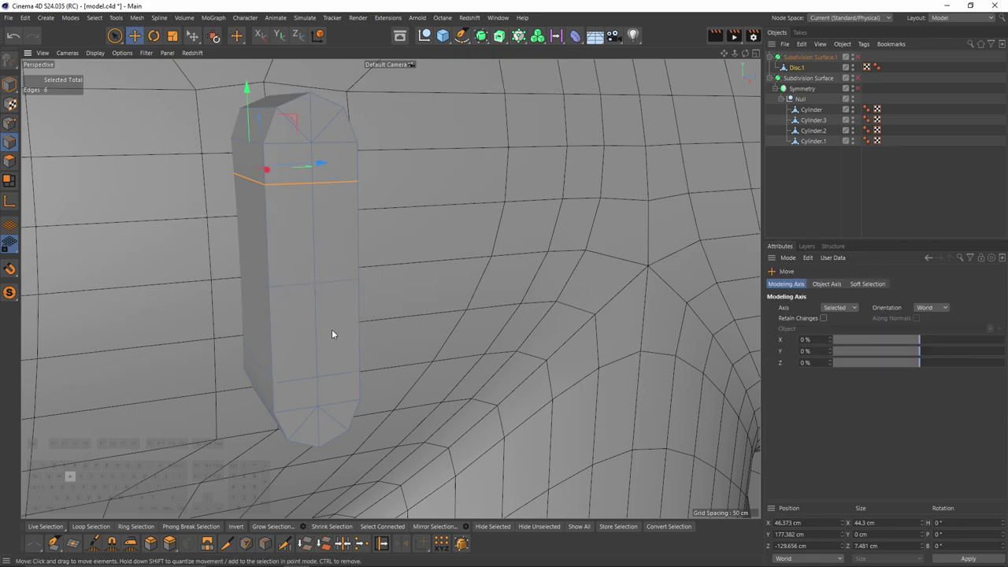
{"action": "double_click", "coordinate": [277, 254]}
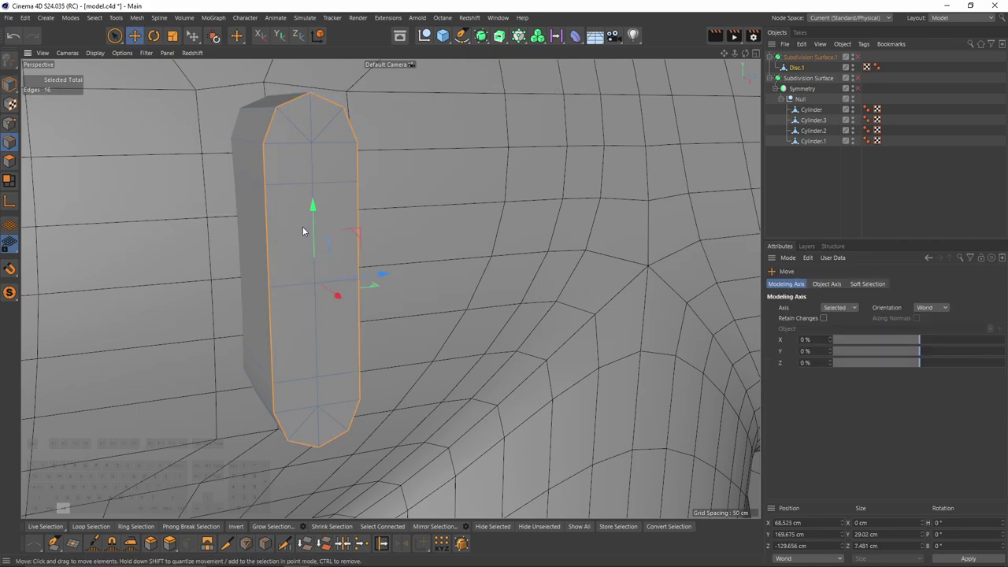
{"action": "left_click_drag", "start_coordinate": [303, 227], "coordinate": [220, 187], "text": "alt"}
{"action": "scroll", "coordinate": [234, 245], "scroll_direction": "down", "scroll_amount": 4}
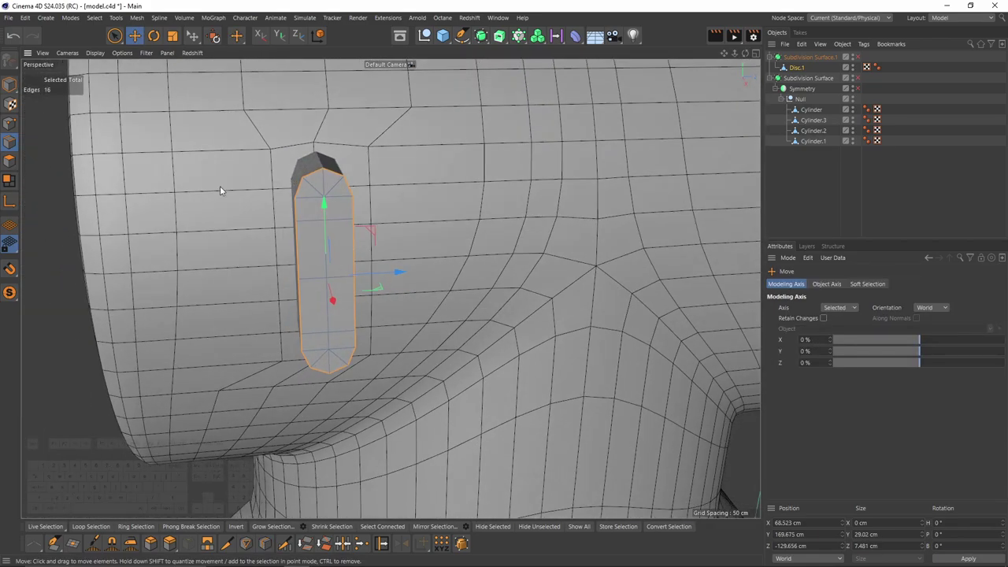
- Inset the selected patch polygons on the head around the slot block by 0.41 cm with Extrude Inner
{"action": "left_click", "coordinate": [811, 109]}
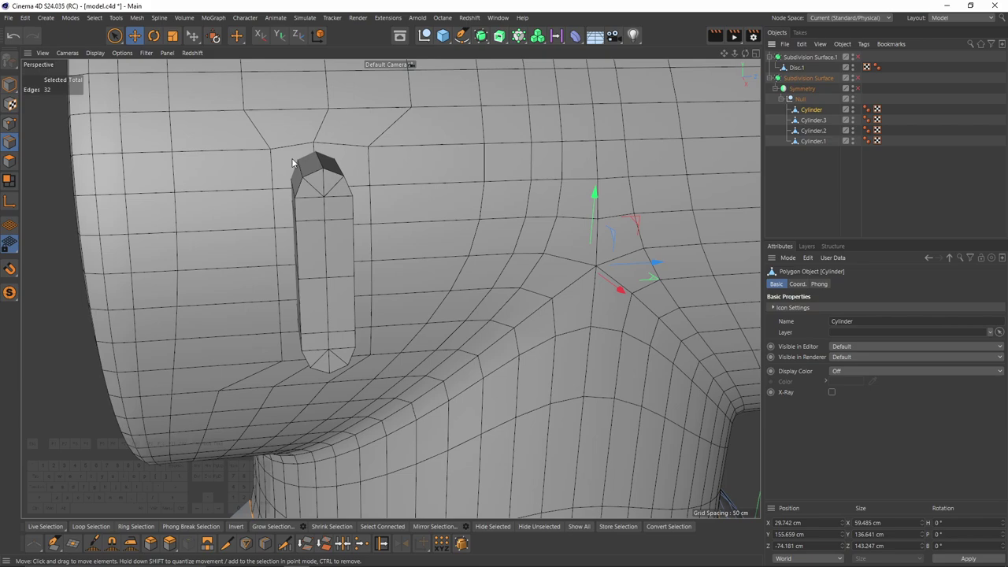
{"action": "left_click", "coordinate": [805, 120]}
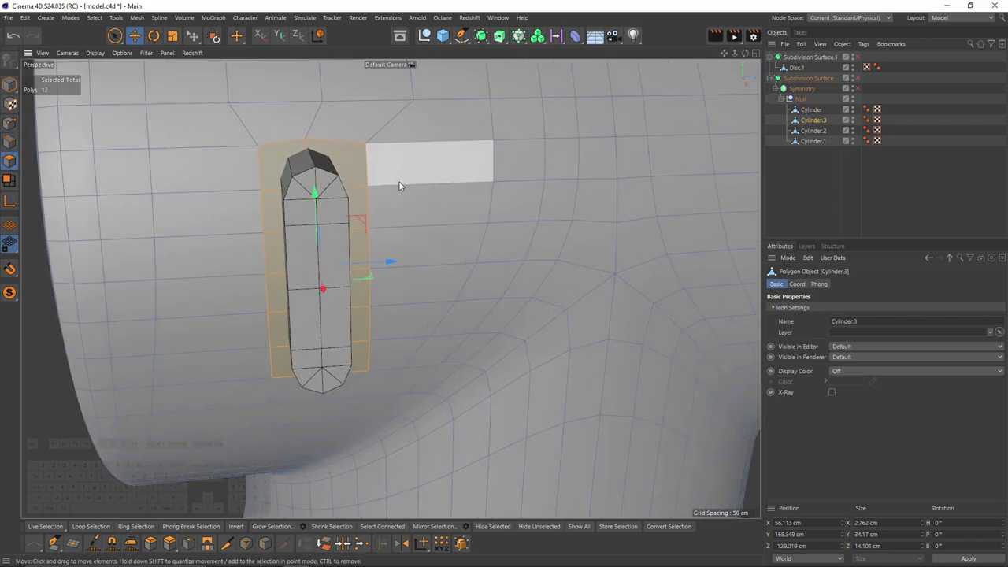
{"action": "left_click_drag", "start_coordinate": [457, 208], "coordinate": [474, 208]}
{"action": "left_click_drag", "start_coordinate": [383, 159], "coordinate": [425, 169], "text": "alt"}
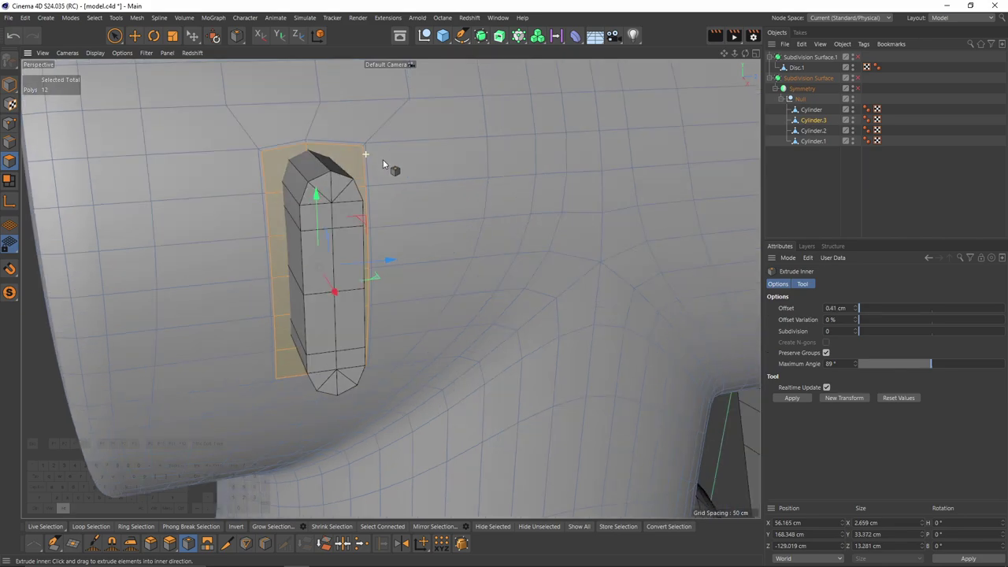
{"action": "scroll", "coordinate": [376, 148], "scroll_direction": "up", "scroll_amount": 4}
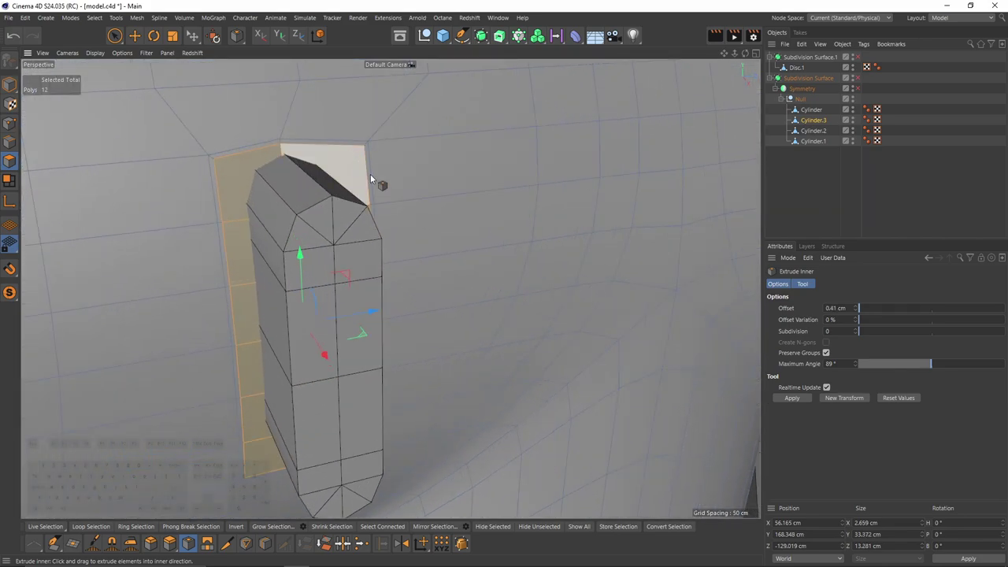
- Wrap the Cylinder.3 head mesh in a Boole generator and place the slot block Disc.1 beneath it as the subtracted object
{"action": "left_click", "coordinate": [819, 112]}
{"action": "left_click", "coordinate": [480, 36]}
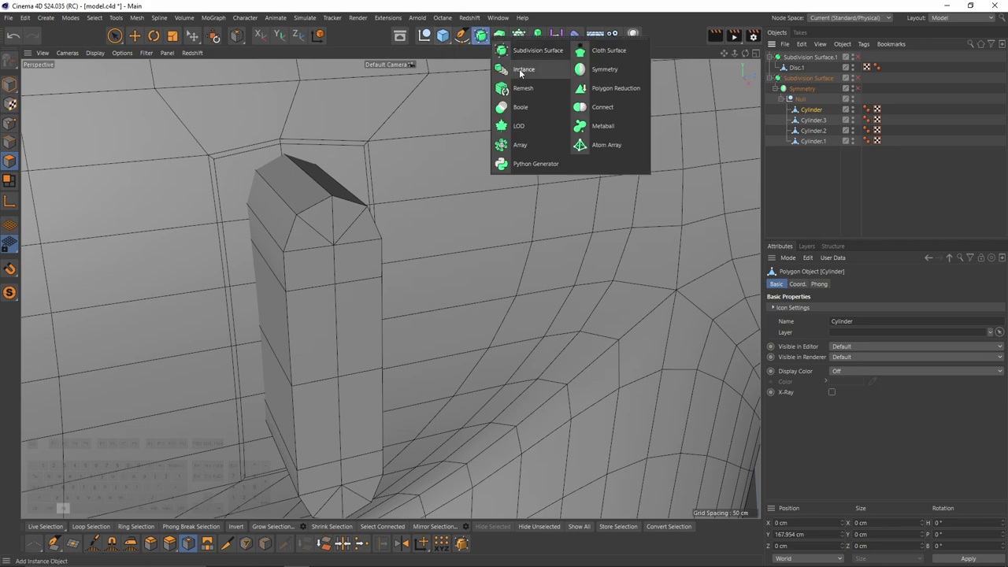
{"action": "left_click", "coordinate": [516, 108]}
{"action": "left_click", "coordinate": [826, 154]}
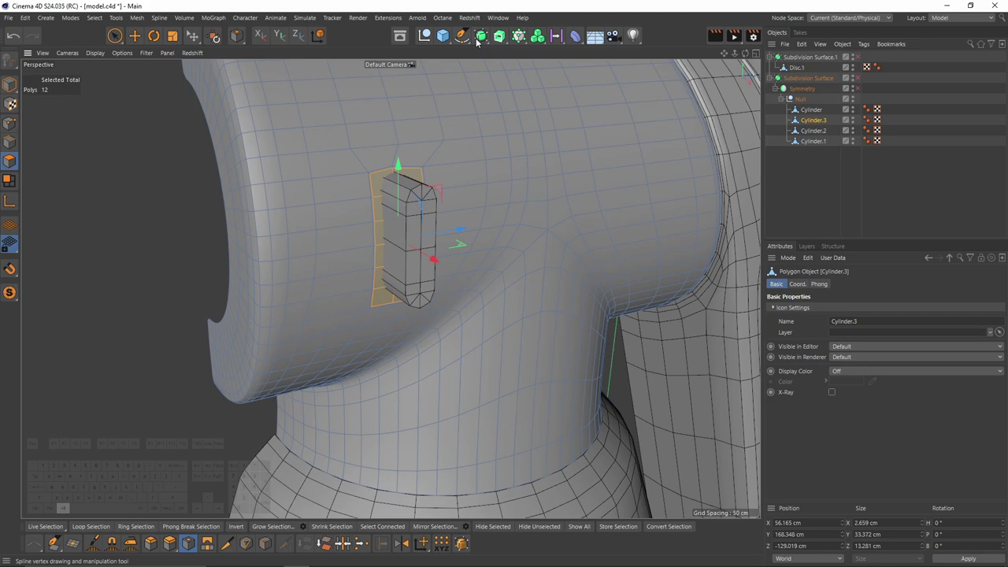
{"action": "left_click", "coordinate": [480, 35]}
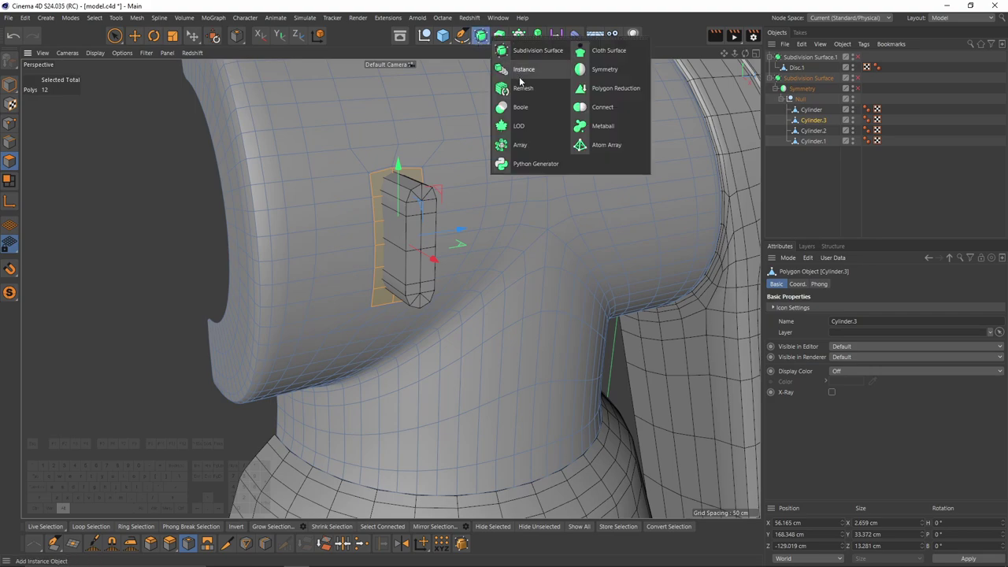
{"action": "left_click", "coordinate": [521, 107], "text": "alt"}
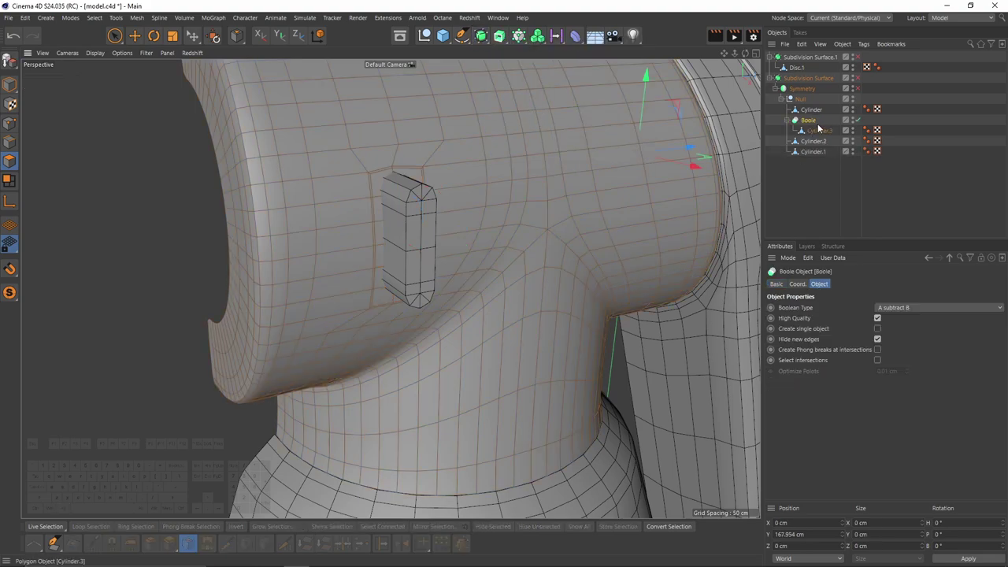
{"action": "left_click_drag", "start_coordinate": [832, 97], "coordinate": [818, 140]}
{"action": "scroll", "coordinate": [407, 196], "scroll_direction": "up", "scroll_amount": 5}
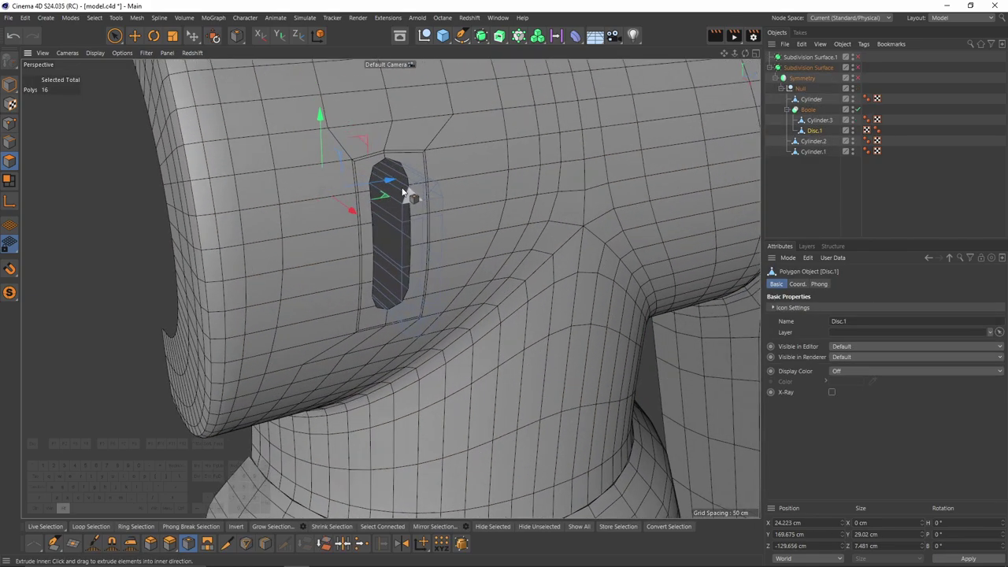
- Enable Create single object on the Boole and convert it to an editable mesh
{"action": "left_click", "coordinate": [811, 109]}
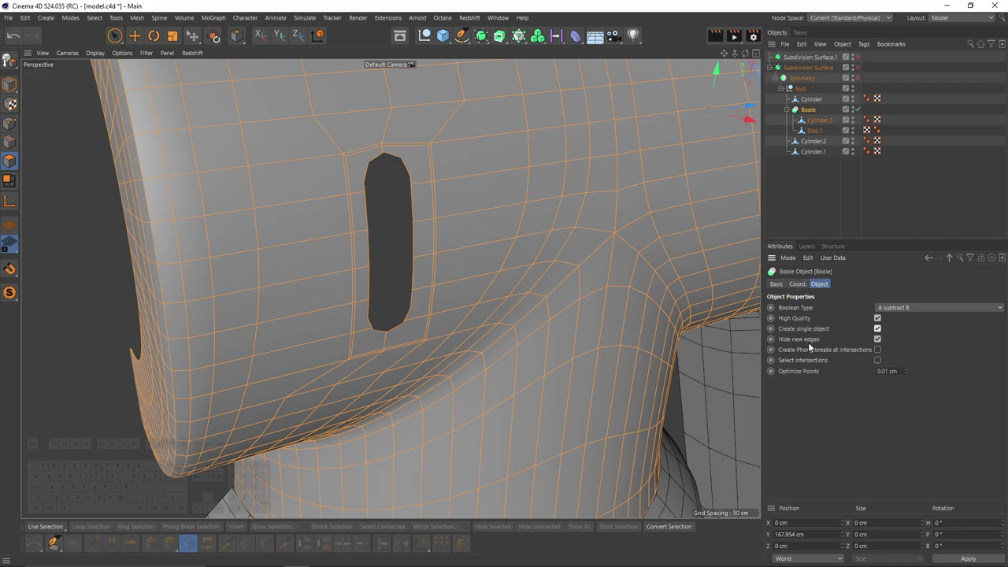
{"action": "key", "text": "c"}
{"action": "scroll", "coordinate": [405, 236], "scroll_direction": "up", "scroll_amount": 1}
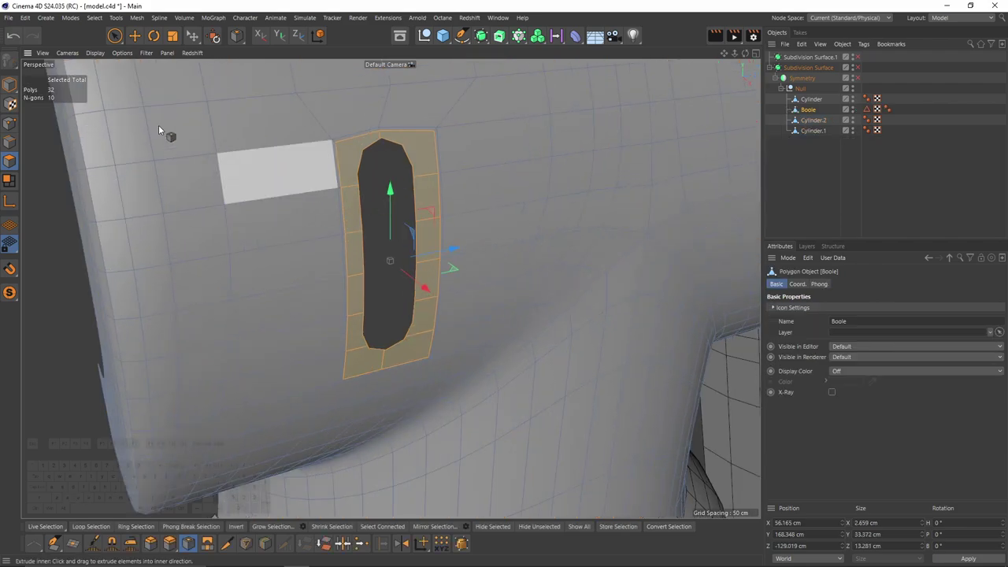
- Weld the inset border points to the slot hole's outline points from its top centre down around the upper-left curve
{"action": "left_click", "coordinate": [5, 128]}
{"action": "scroll", "coordinate": [359, 128], "scroll_direction": "up", "scroll_amount": 1}
{"action": "left_click_drag", "start_coordinate": [360, 127], "coordinate": [388, 144], "text": "alt"}
{"action": "scroll", "coordinate": [385, 137], "scroll_direction": "up", "scroll_amount": 1}
{"action": "left_click", "coordinate": [384, 132]}
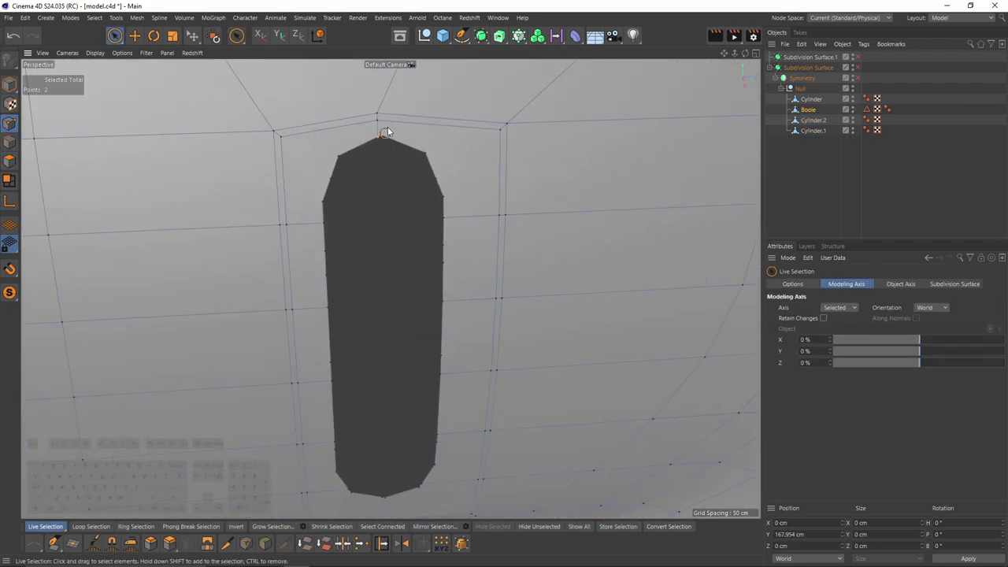
{"action": "key", "text": "m"}
{"action": "key", "text": "q"}
{"action": "left_click", "coordinate": [382, 137]}
{"action": "key", "text": "space"}
{"action": "key", "text": "space"}
{"action": "left_click", "coordinate": [338, 158]}
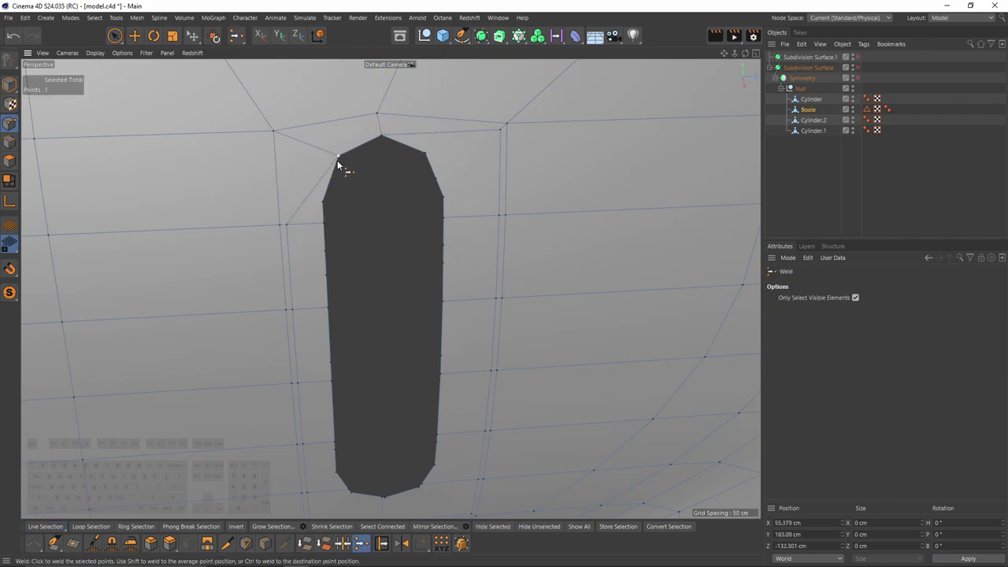
{"action": "key", "text": "space"}
{"action": "key", "text": "space"}
{"action": "left_click", "coordinate": [323, 203]}
{"action": "key", "text": "space"}
- Weld the inset border points to the hole's outline along its left straight side and around the bottom-left curve
{"action": "middle_click_drag", "start_coordinate": [324, 202], "coordinate": [318, 155], "text": "alt"}
{"action": "key", "text": "space"}
{"action": "left_click", "coordinate": [321, 262]}
{"action": "mouse_move", "coordinate": [287, 261]}
{"action": "left_mouse_down", "text": "shift"}
{"action": "mouse_move", "coordinate": [321, 263]}
{"action": "mouse_move", "coordinate": [334, 203]}
{"action": "left_mouse_up", "text": "shift"}
{"action": "key", "text": "space"}
{"action": "key", "text": "space"}
{"action": "left_click", "coordinate": [324, 261]}
{"action": "key", "text": "space"}
{"action": "key", "text": "space"}
{"action": "left_click", "coordinate": [324, 242]}
{"action": "key", "text": "space"}
{"action": "left_click_drag", "start_coordinate": [366, 334], "coordinate": [369, 282]}
{"action": "left_click", "coordinate": [369, 282]}
{"action": "left_click_drag", "start_coordinate": [279, 328], "coordinate": [322, 265]}
{"action": "left_click", "coordinate": [323, 264]}
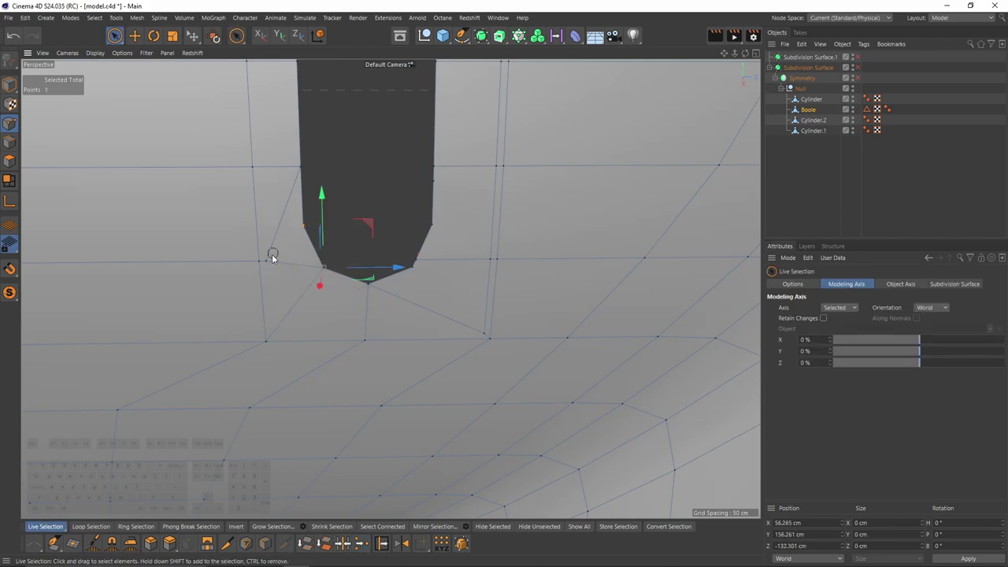
- Weld the remaining inset points to the hole's outline from the bottom-right curve up the right side to the top
{"action": "middle_click_drag", "start_coordinate": [380, 252], "coordinate": [300, 238], "text": "alt"}
{"action": "left_click_drag", "start_coordinate": [333, 246], "coordinate": [409, 319]}
{"action": "key", "text": "space"}
{"action": "left_click", "coordinate": [350, 207]}
{"action": "middle_click_drag", "start_coordinate": [352, 157], "coordinate": [339, 205], "text": "alt"}
{"action": "left_click_drag", "start_coordinate": [340, 204], "coordinate": [398, 199]}
{"action": "key", "text": "space"}
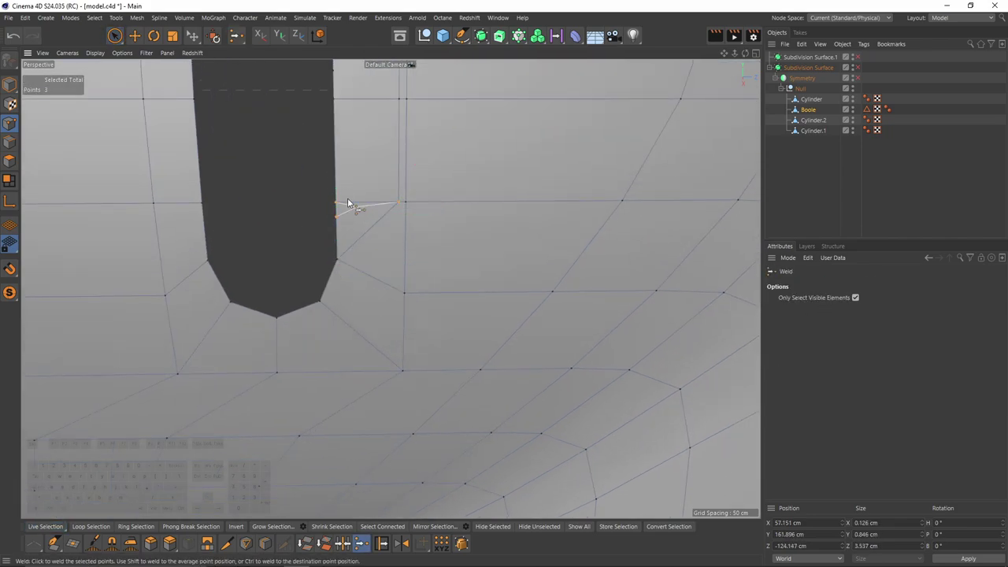
{"action": "left_click", "coordinate": [341, 198]}
{"action": "mouse_move", "coordinate": [337, 232]}
{"action": "left_mouse_down"}
{"action": "mouse_move", "coordinate": [342, 259]}
{"action": "mouse_move", "coordinate": [400, 269]}
{"action": "left_mouse_up"}
{"action": "key", "text": "space"}
{"action": "left_click", "coordinate": [340, 250]}
{"action": "left_click_drag", "start_coordinate": [307, 252], "coordinate": [360, 250]}
{"action": "left_click", "coordinate": [306, 258]}
{"action": "left_click_drag", "start_coordinate": [283, 207], "coordinate": [410, 189]}
{"action": "left_click", "coordinate": [282, 205]}
{"action": "left_click", "coordinate": [273, 208]}
- Preview the slot hole with the Subdivision Surface enabled and plain shading, then return to the unsmoothed wireframe display
{"action": "scroll", "coordinate": [328, 211], "scroll_direction": "down", "scroll_amount": 5}
{"action": "scroll", "coordinate": [337, 197], "scroll_direction": "up", "scroll_amount": 1}
{"action": "key", "text": "m"}
{"action": "key", "text": "o"}
{"action": "scroll", "coordinate": [352, 167], "scroll_direction": "down", "scroll_amount": 2}
{"action": "scroll", "coordinate": [358, 342], "scroll_direction": "up", "scroll_amount": 1}
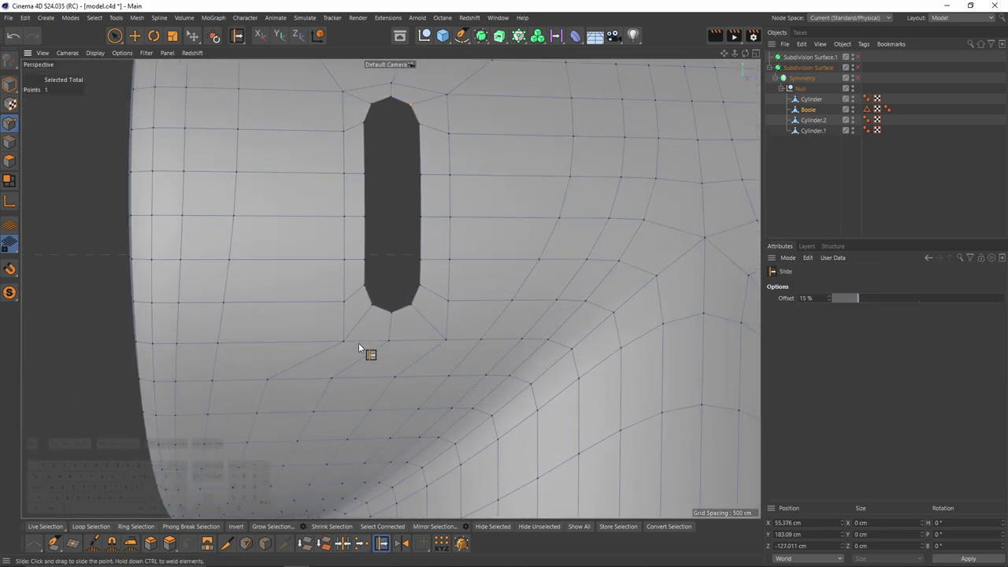
{"action": "left_click_drag", "start_coordinate": [384, 250], "coordinate": [343, 245], "text": "alt"}
{"action": "scroll", "coordinate": [331, 240], "scroll_direction": "down", "scroll_amount": 3}
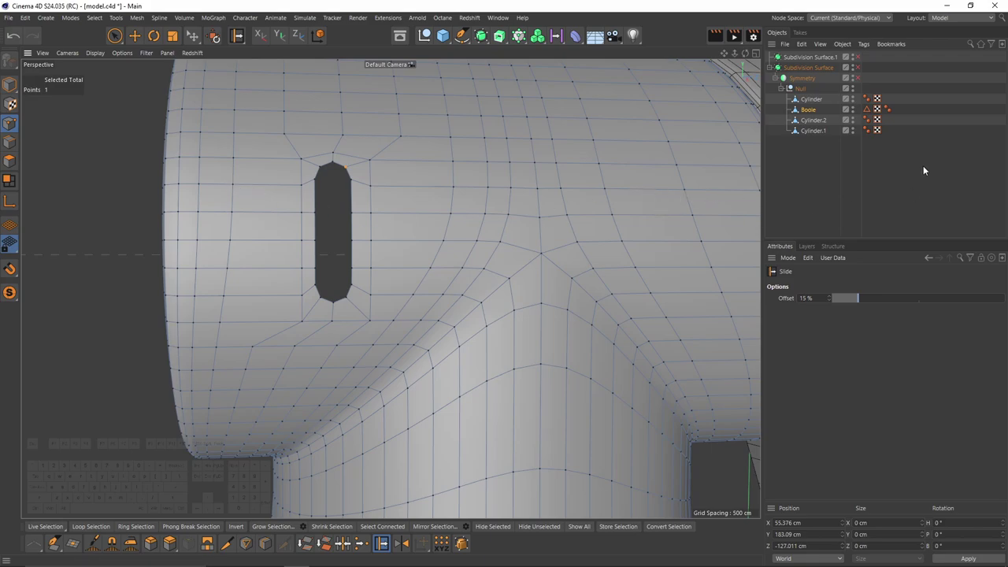
{"action": "key", "text": "q"}
{"action": "left_click", "coordinate": [846, 161]}
{"action": "key", "text": "n"}
{"action": "key", "text": "a"}
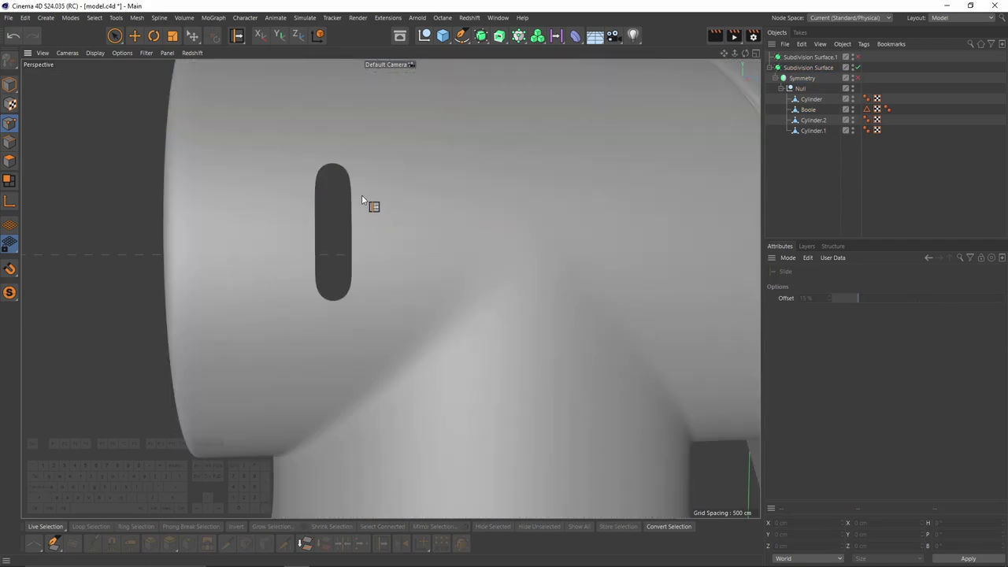
{"action": "scroll", "coordinate": [345, 208], "scroll_direction": "down", "scroll_amount": 3}
{"action": "middle_click_drag", "start_coordinate": [342, 211], "coordinate": [417, 175], "text": "alt"}
{"action": "left_click_drag", "start_coordinate": [418, 175], "coordinate": [372, 195], "text": "alt"}
{"action": "key", "text": "ctrl+z"}
{"action": "key", "text": "q"}
- In the right view, straighten the vertical edge run between the two uncut reference slots and shift it to the middle slot's centre
{"action": "left_click", "coordinate": [9, 160]}
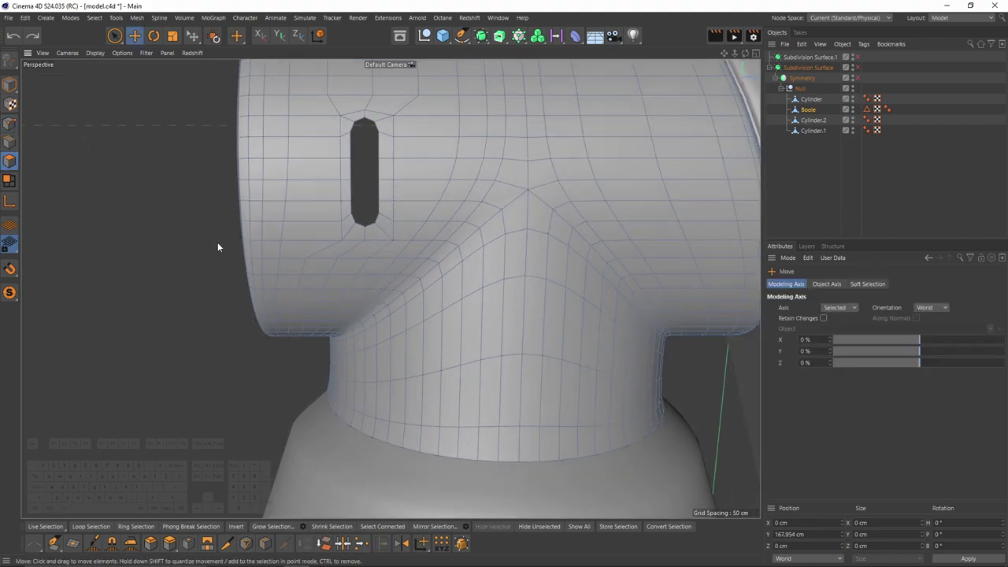
{"action": "middle_click", "coordinate": [217, 244]}
{"action": "middle_click", "coordinate": [247, 287]}
{"action": "left_click", "coordinate": [233, 134]}
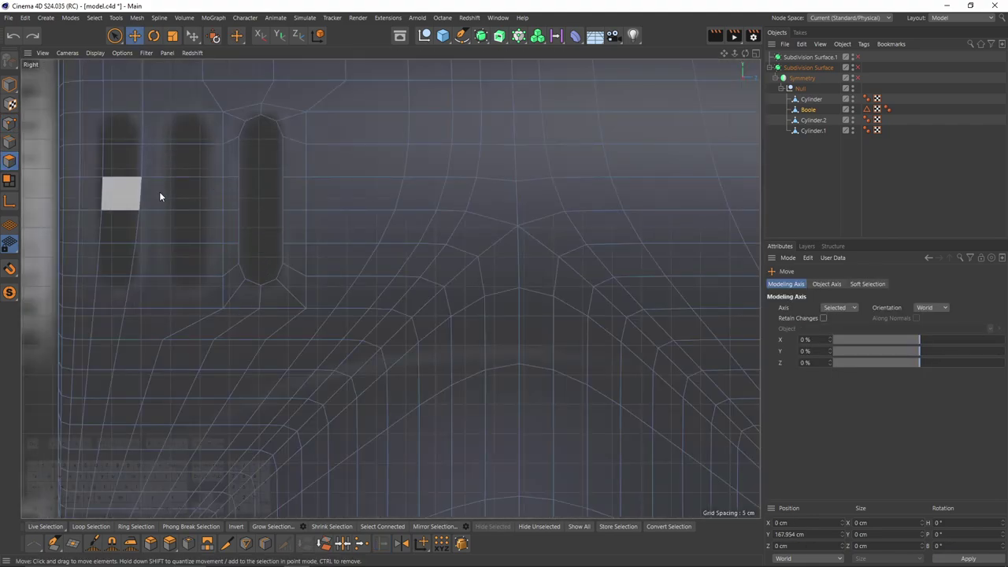
{"action": "left_click", "coordinate": [8, 142]}
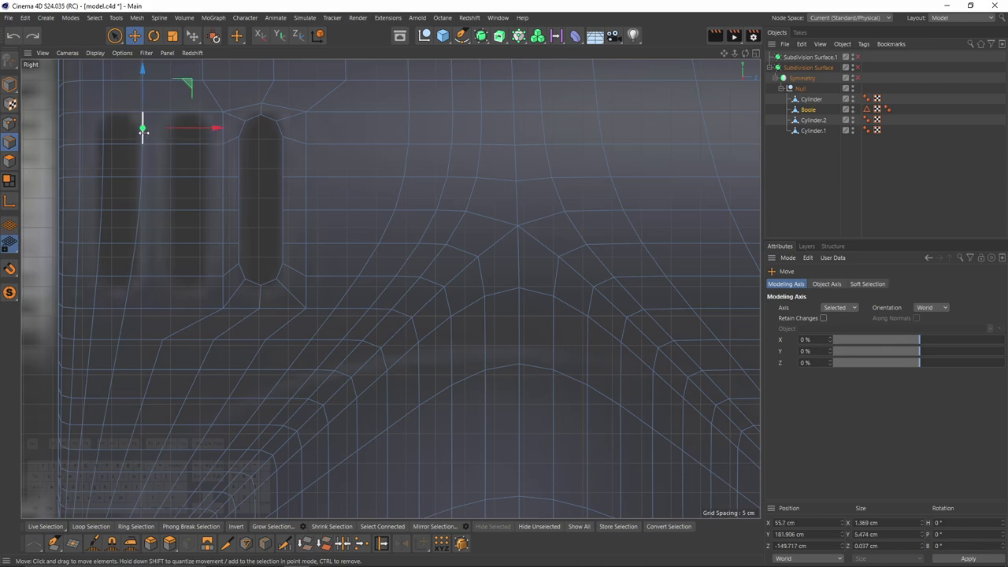
{"action": "left_click", "coordinate": [133, 289], "text": "ctrl+shift"}
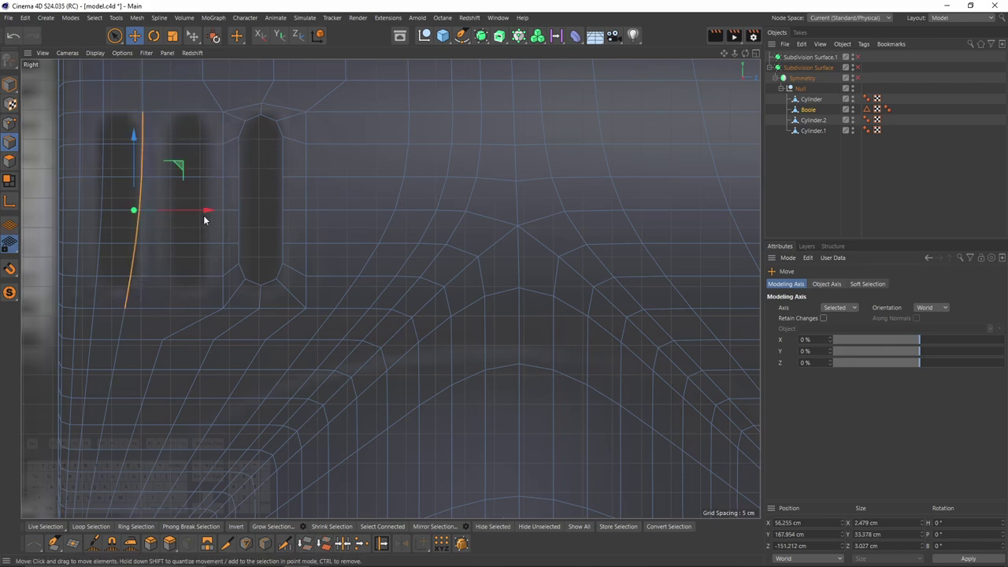
{"action": "key", "text": "t"}
{"action": "left_click_drag", "start_coordinate": [211, 207], "coordinate": [239, 220]}
{"action": "key", "text": "e"}
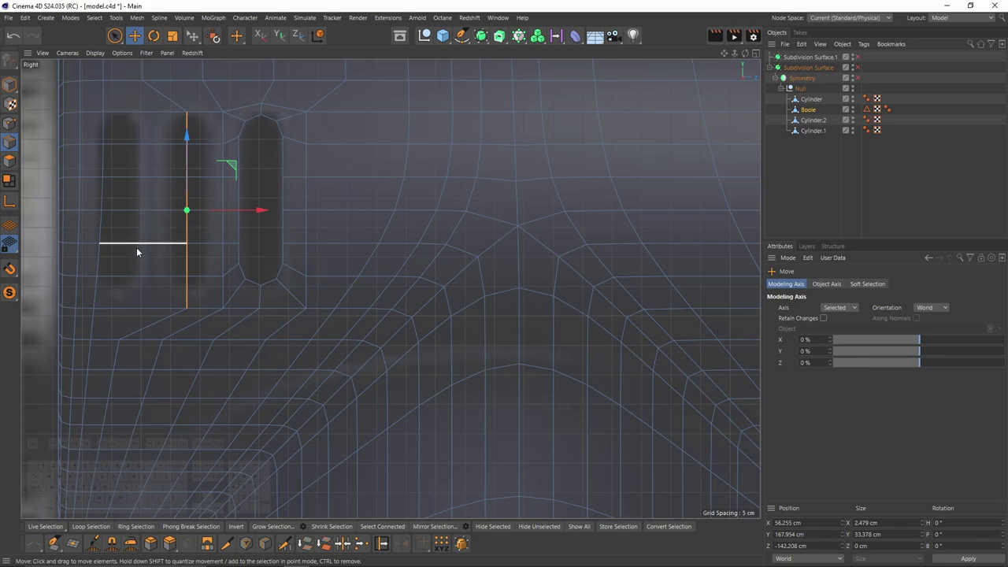
- Slide the vertical edge run beside the front reference slot by -8.603 cm toward the middle slot and scale it flat on Z
{"action": "left_click", "coordinate": [94, 300]}
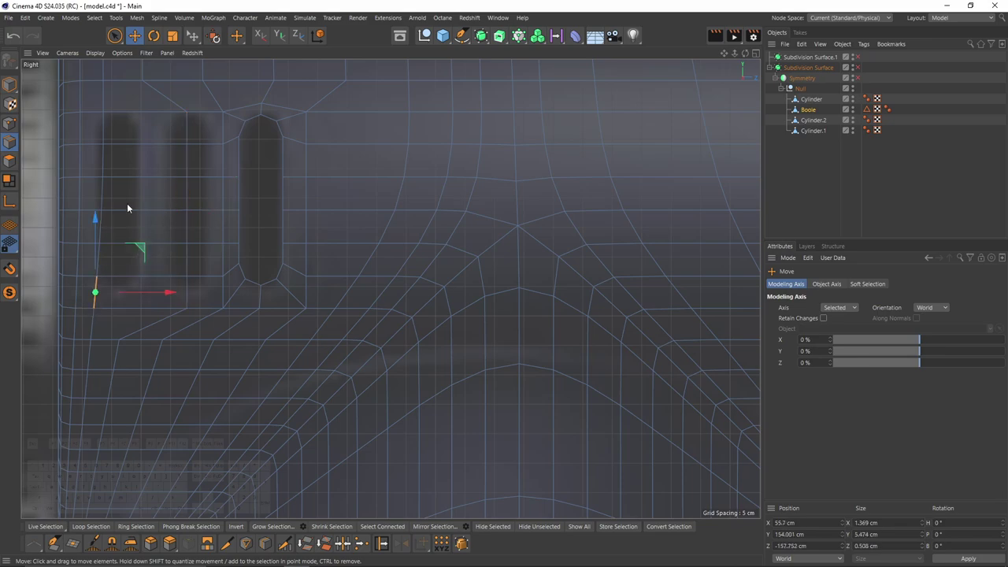
{"action": "left_click", "coordinate": [101, 103], "text": "ctrl+shift"}
{"action": "left_click", "coordinate": [107, 96], "text": "shift"}
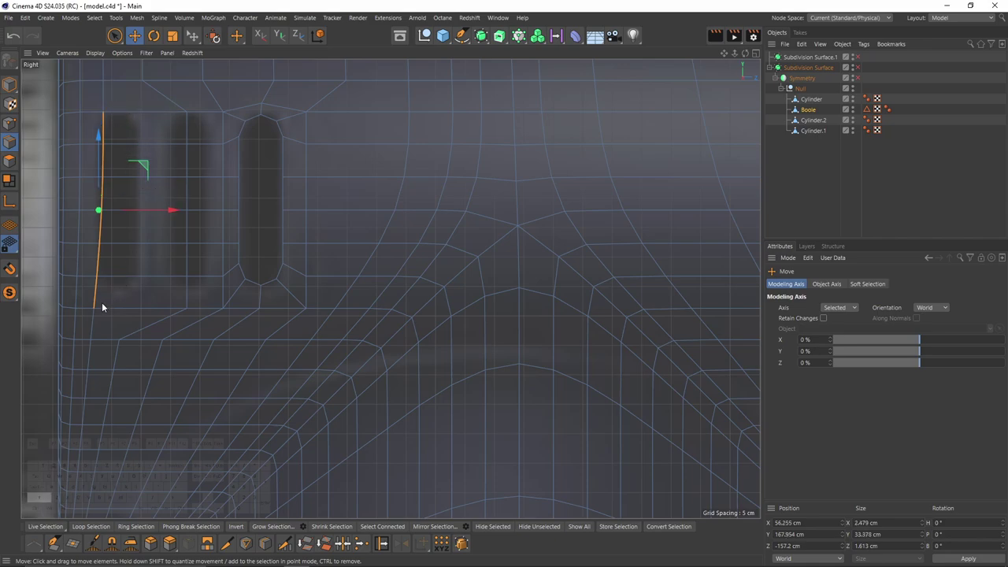
{"action": "key", "text": "m"}
{"action": "key", "text": "o"}
{"action": "left_click_drag", "start_coordinate": [101, 240], "coordinate": [150, 236]}
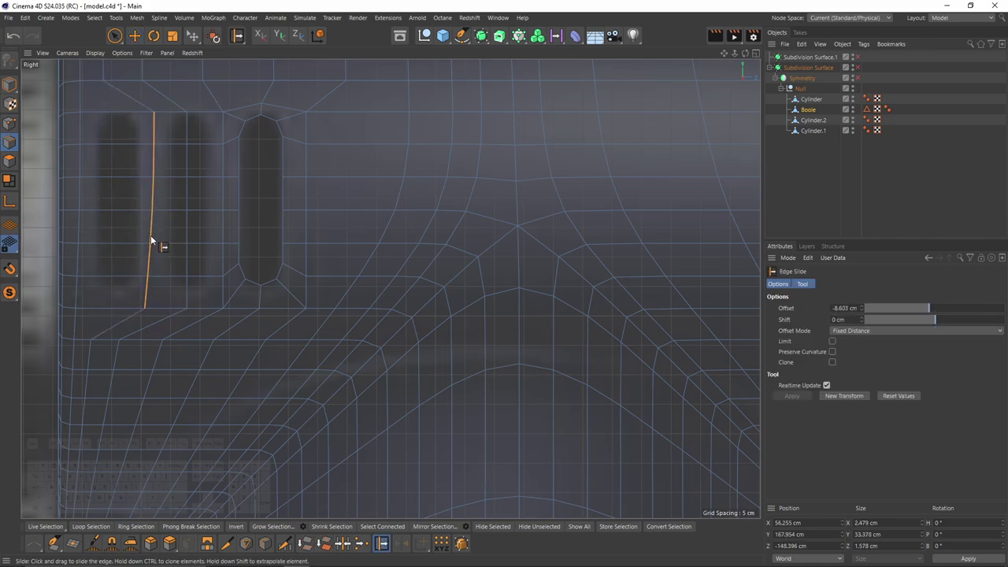
{"action": "key", "text": "t"}
{"action": "left_click_drag", "start_coordinate": [219, 211], "coordinate": [158, 212]}
{"action": "key", "text": "e"}
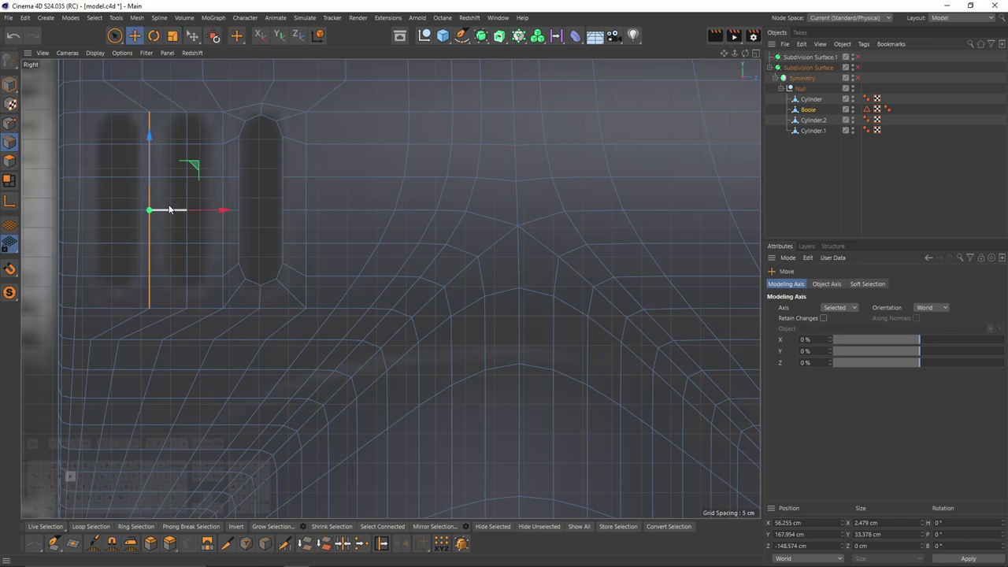
- Delete the head polygons covering the middle reference slot and select the ring of polygons around the finished hole
{"action": "key", "text": "Return"}
{"action": "mouse_move", "coordinate": [203, 149]}
{"action": "left_mouse_down", "text": "shift"}
{"action": "mouse_move", "coordinate": [165, 235]}
{"action": "mouse_move", "coordinate": [186, 289]}
{"action": "mouse_move", "coordinate": [294, 247]}
{"action": "mouse_move", "coordinate": [286, 132]}
{"action": "left_mouse_up", "text": "shift"}
{"action": "key", "text": "Delete"}
{"action": "left_click_drag", "start_coordinate": [224, 253], "coordinate": [232, 288], "text": "shift"}
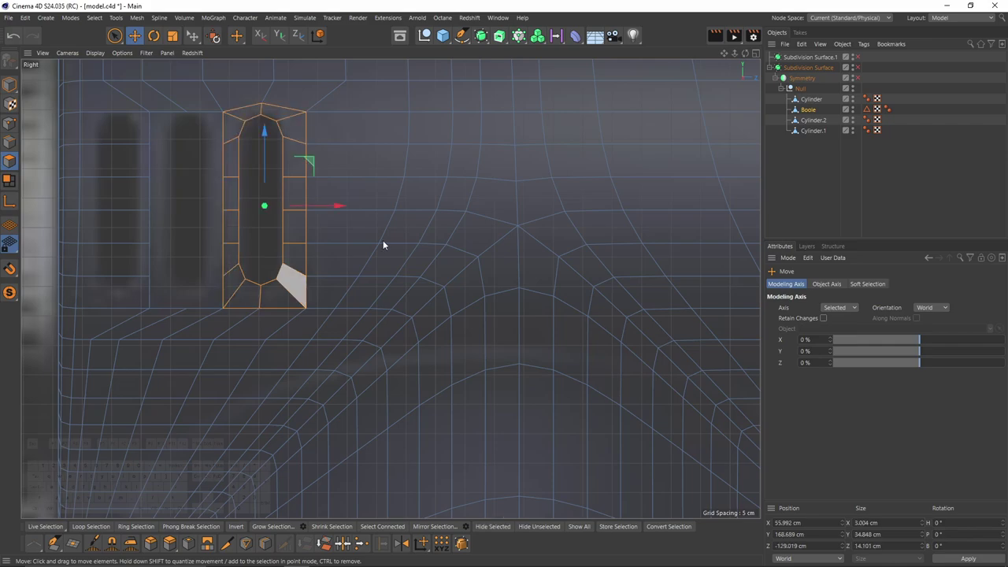
- Mirror the selected ring across the XY plane onto the middle reference slot, using Object coordinates and Weld Points at 0.01 cm
{"action": "right_click", "coordinate": [454, 199]}
{"action": "left_click", "coordinate": [479, 362]}
{"action": "scroll", "coordinate": [286, 244], "scroll_direction": "up", "scroll_amount": 3}
{"action": "middle_click_drag", "start_coordinate": [287, 244], "coordinate": [388, 283], "text": "alt"}
{"action": "left_click", "coordinate": [295, 200]}
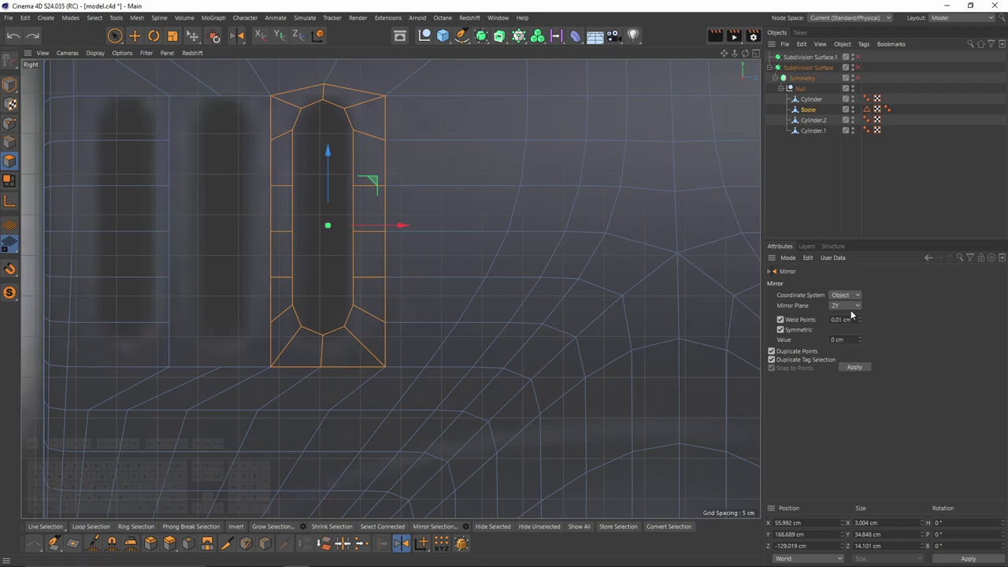
{"action": "scroll", "coordinate": [847, 306], "scroll_direction": "up", "scroll_amount": 1}
{"action": "left_click", "coordinate": [268, 237]}
{"action": "middle_click_drag", "start_coordinate": [291, 270], "coordinate": [345, 320], "text": "alt"}
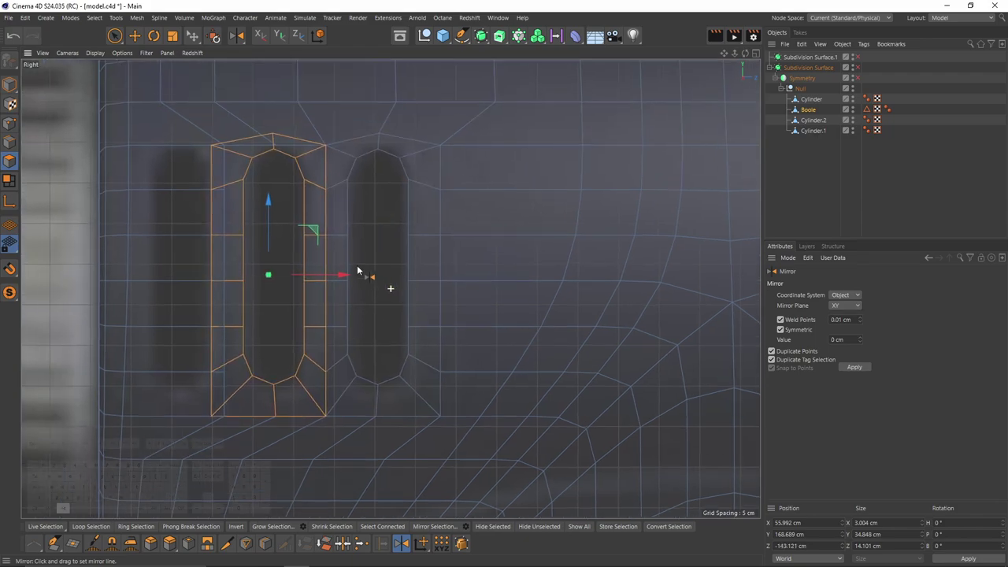
- In the perspective view, weld the mirrored ring's upper outer corner points to the adjoining head mesh points
{"action": "middle_click", "coordinate": [356, 266]}
{"action": "middle_click", "coordinate": [149, 148]}
{"action": "left_click_drag", "start_coordinate": [346, 252], "coordinate": [425, 303], "text": "alt"}
{"action": "scroll", "coordinate": [394, 288], "scroll_direction": "up", "scroll_amount": 2}
{"action": "left_click", "coordinate": [11, 125]}
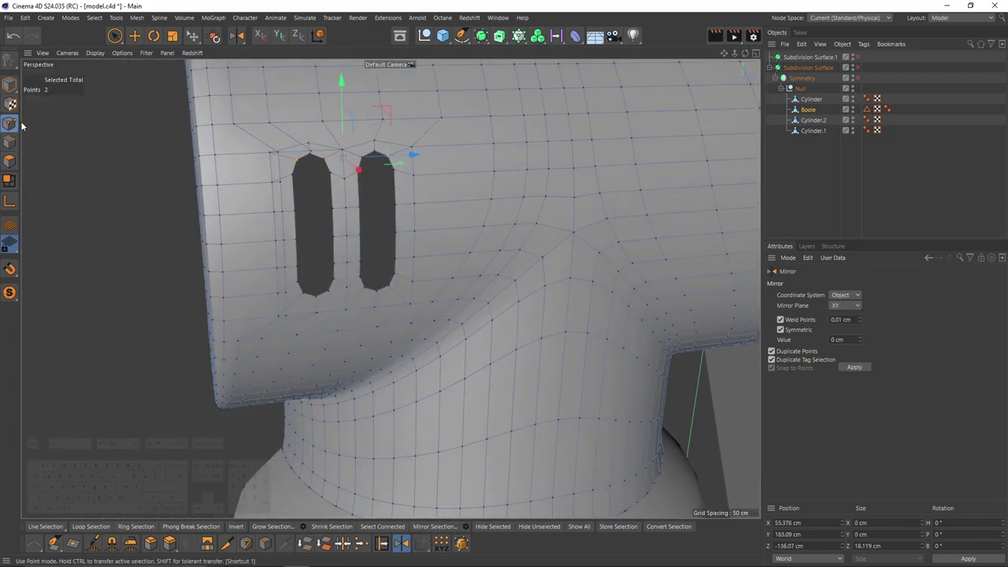
{"action": "key", "text": "space"}
{"action": "scroll", "coordinate": [318, 147], "scroll_direction": "up", "scroll_amount": 1}
{"action": "scroll", "coordinate": [317, 142], "scroll_direction": "up", "scroll_amount": 3}
{"action": "key", "text": "0"}
{"action": "left_click_drag", "start_coordinate": [288, 135], "coordinate": [504, 167]}
{"action": "key", "text": "m"}
{"action": "key", "text": "q"}
{"action": "scroll", "coordinate": [245, 160], "scroll_direction": "up", "scroll_amount": 3}
{"action": "left_click", "coordinate": [236, 151]}
- Weld the doubled points along the front edge of the middle slot's mirrored ring to the adjoining head mesh
{"action": "key", "text": "0"}
{"action": "left_click_drag", "start_coordinate": [245, 161], "coordinate": [452, 191], "text": "alt"}
{"action": "left_click_drag", "start_coordinate": [238, 155], "coordinate": [346, 210]}
{"action": "middle_click_drag", "start_coordinate": [257, 288], "coordinate": [207, 130], "text": "alt"}
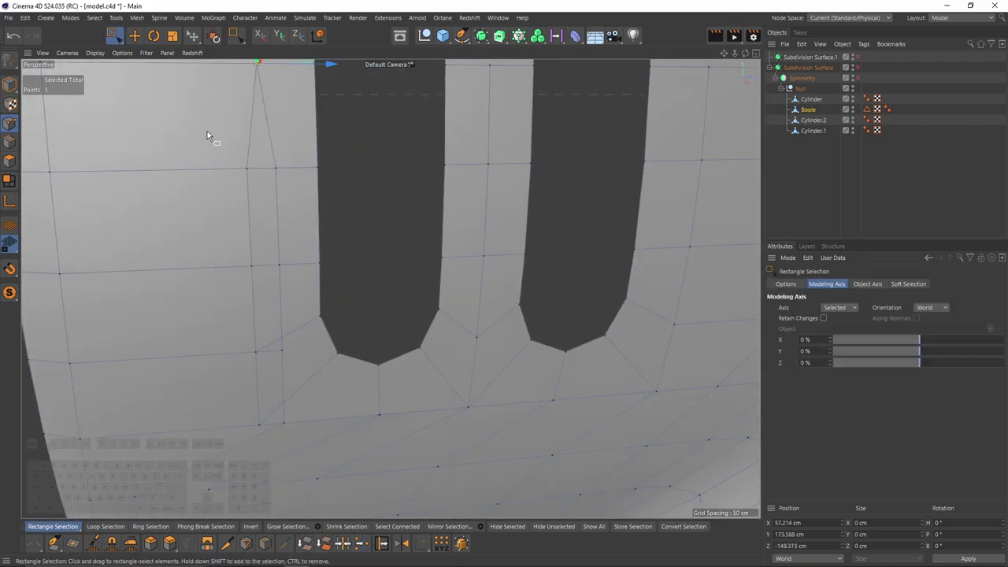
{"action": "left_click_drag", "start_coordinate": [234, 248], "coordinate": [295, 282]}
{"action": "key", "text": "m"}
{"action": "key", "text": "q"}
{"action": "left_click", "coordinate": [283, 268]}
- Weld the mirrored ring's lower front corner points to the adjoining head mesh points
{"action": "middle_click_drag", "start_coordinate": [272, 425], "coordinate": [230, 254], "text": "alt"}
{"action": "left_click_drag", "start_coordinate": [207, 241], "coordinate": [425, 269]}
{"action": "left_click", "coordinate": [236, 263]}
{"action": "left_click_drag", "start_coordinate": [236, 263], "coordinate": [394, 268], "text": "alt"}
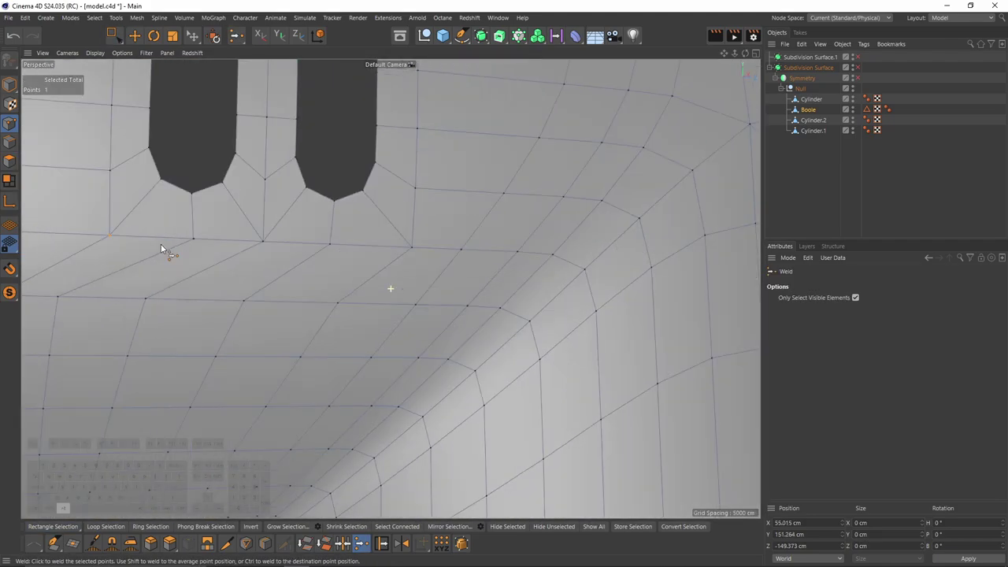
{"action": "key", "text": "0"}
{"action": "scroll", "coordinate": [359, 254], "scroll_direction": "down", "scroll_amount": 4}
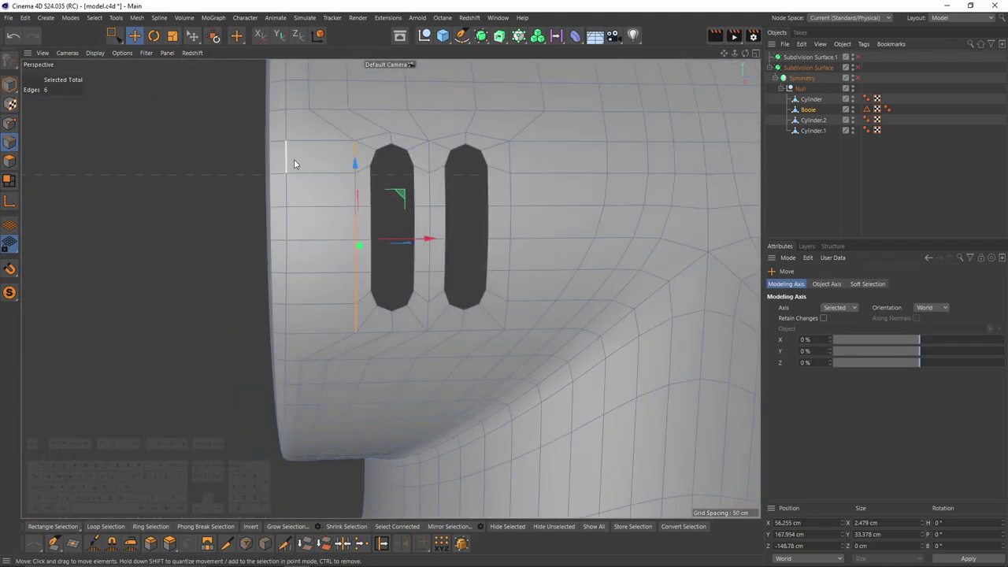
- Try cutting a loop near the head's front rim and moving the six-edge vertical run there toward the slots along Z
{"action": "middle_click", "coordinate": [293, 159]}
{"action": "middle_click", "coordinate": [185, 308]}
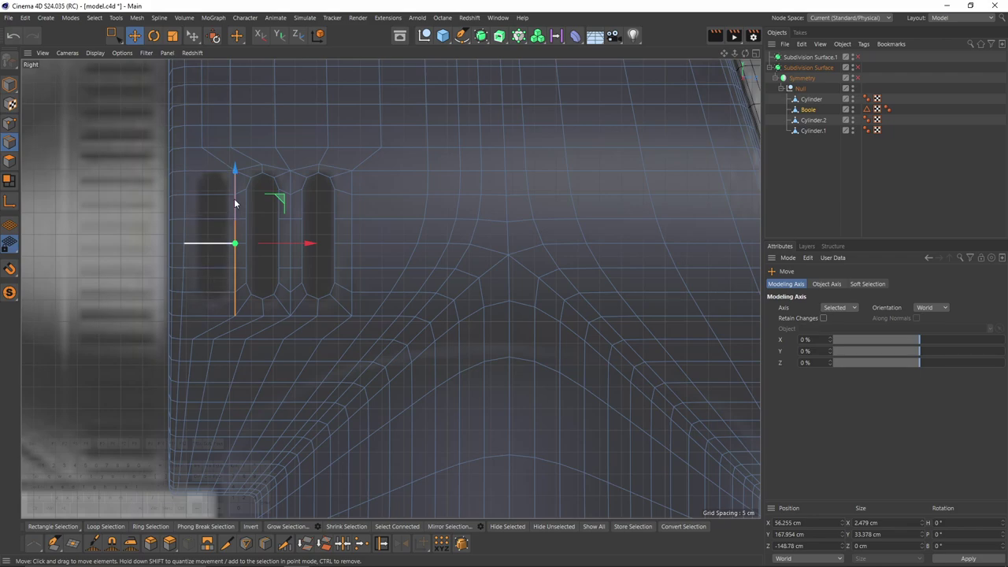
{"action": "middle_click", "coordinate": [235, 204]}
{"action": "middle_click", "coordinate": [197, 177]}
{"action": "key", "text": "k"}
{"action": "key", "text": "l"}
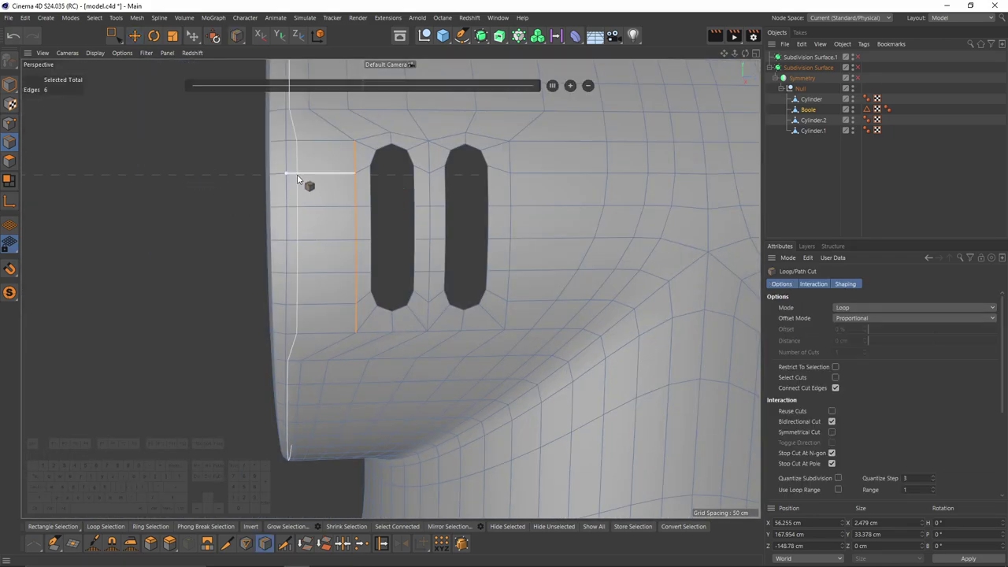
{"action": "left_click", "coordinate": [298, 179]}
{"action": "key", "text": "e"}
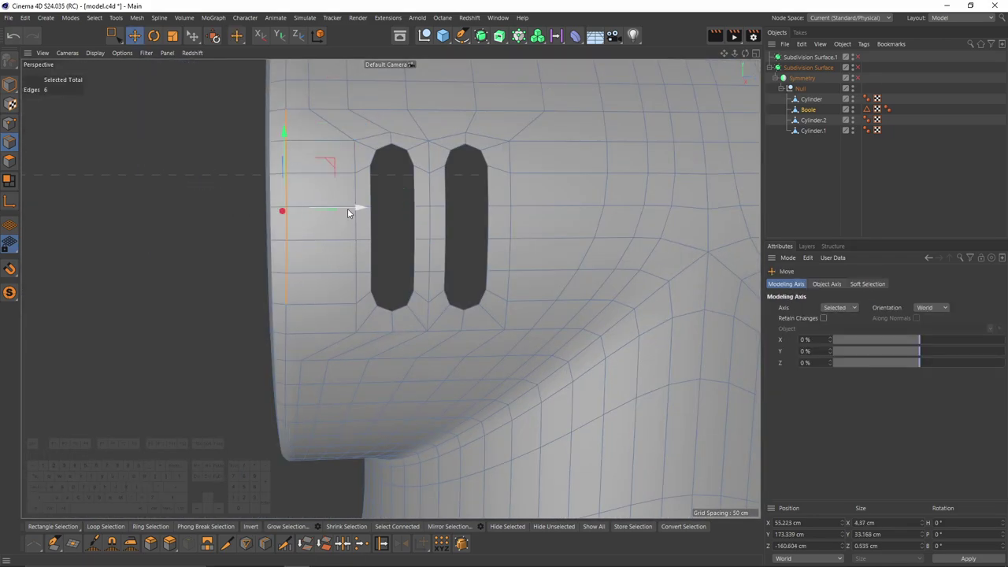
{"action": "left_click_drag", "start_coordinate": [347, 207], "coordinate": [416, 247]}
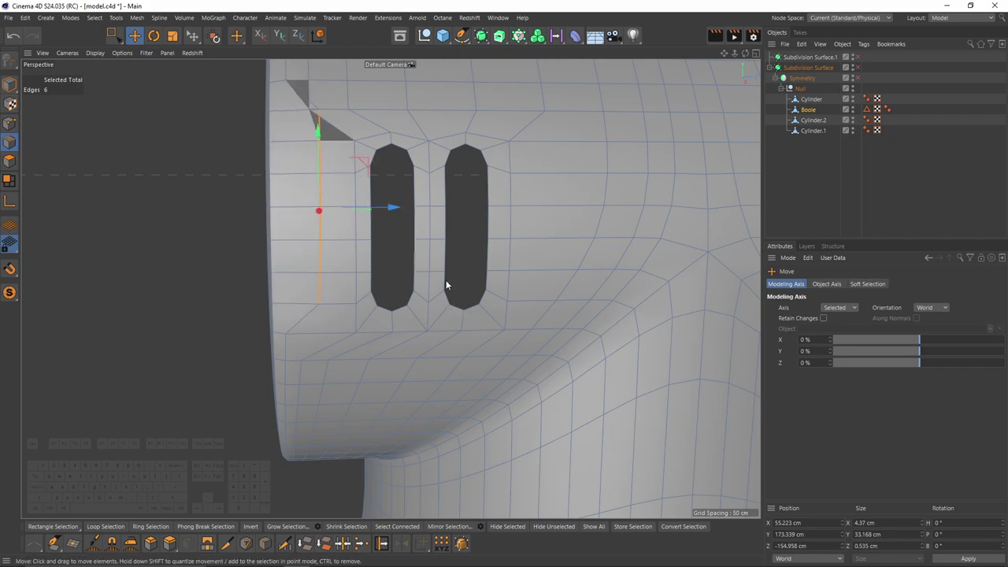
{"action": "key", "text": "ctrl+z"}
{"action": "left_click_drag", "start_coordinate": [355, 208], "coordinate": [277, 147], "text": "alt"}
{"action": "key", "text": "ctrl+z"}
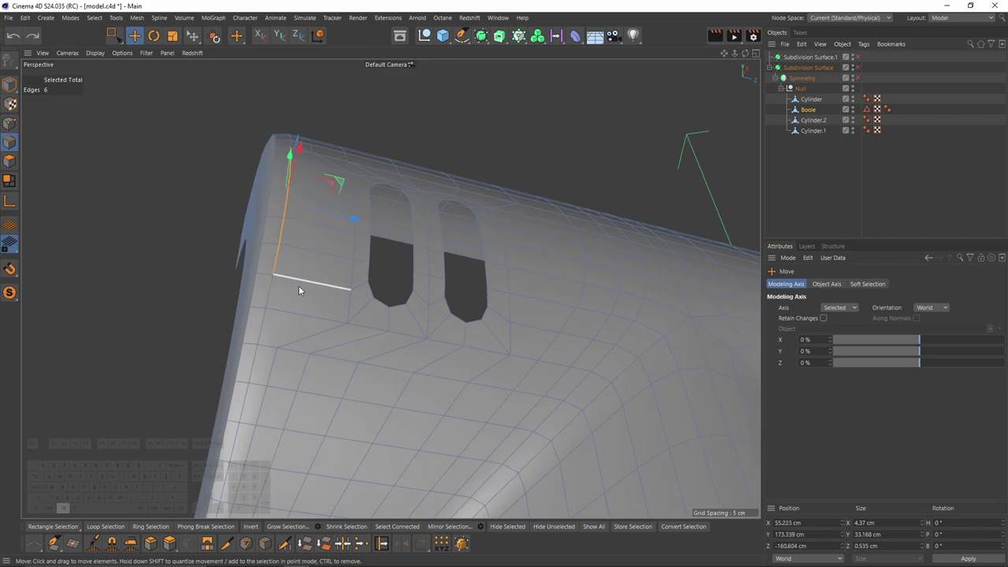
- Cut a vertical edge loop through the head between the front rim and the middle slot's polygon ring
{"action": "left_click_drag", "start_coordinate": [298, 286], "coordinate": [381, 234], "text": "alt"}
{"action": "key", "text": "k"}
{"action": "key", "text": "l"}
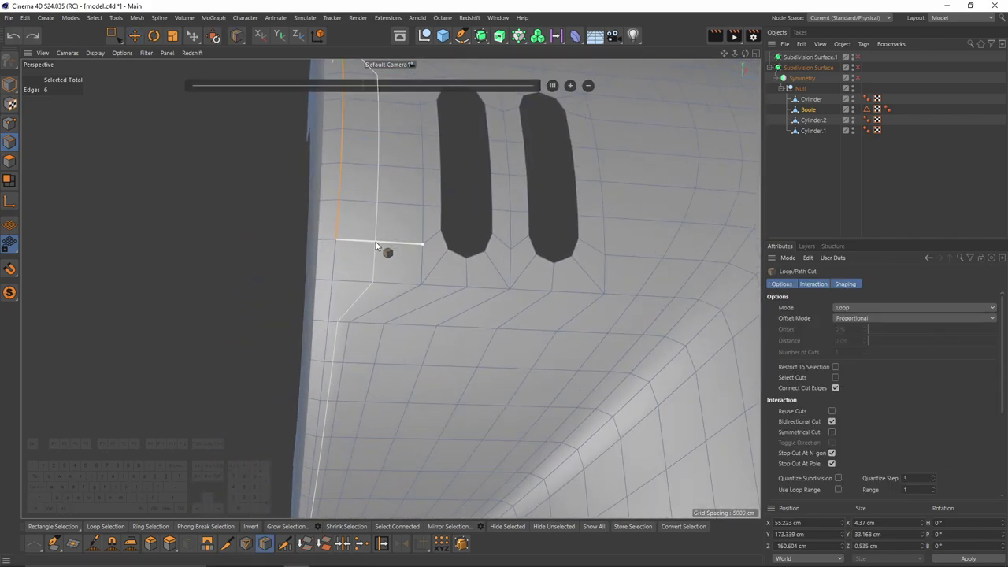
{"action": "left_click", "coordinate": [376, 242]}
- Delete the head polygons covering the front slot position, between the front rim and the middle slot's ring
{"action": "middle_click_drag", "start_coordinate": [413, 246], "coordinate": [385, 289], "text": "alt"}
{"action": "left_click", "coordinate": [11, 161]}
{"action": "key", "text": "e"}
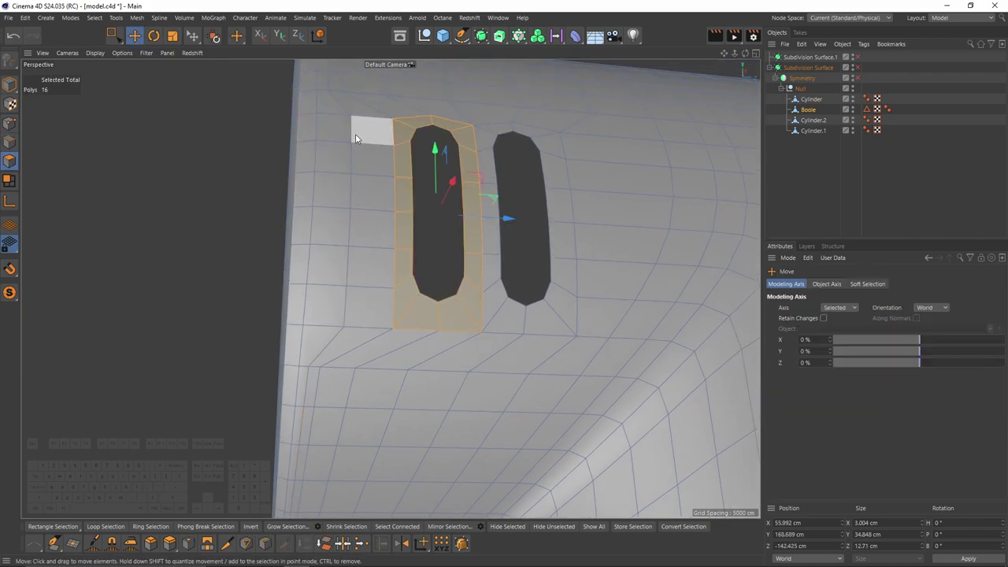
{"action": "mouse_move", "coordinate": [355, 139]}
{"action": "left_mouse_down"}
{"action": "mouse_move", "coordinate": [345, 140]}
{"action": "mouse_move", "coordinate": [341, 284]}
{"action": "mouse_move", "coordinate": [360, 293]}
{"action": "mouse_move", "coordinate": [400, 150]}
{"action": "left_mouse_up"}
{"action": "key", "text": "Delete"}
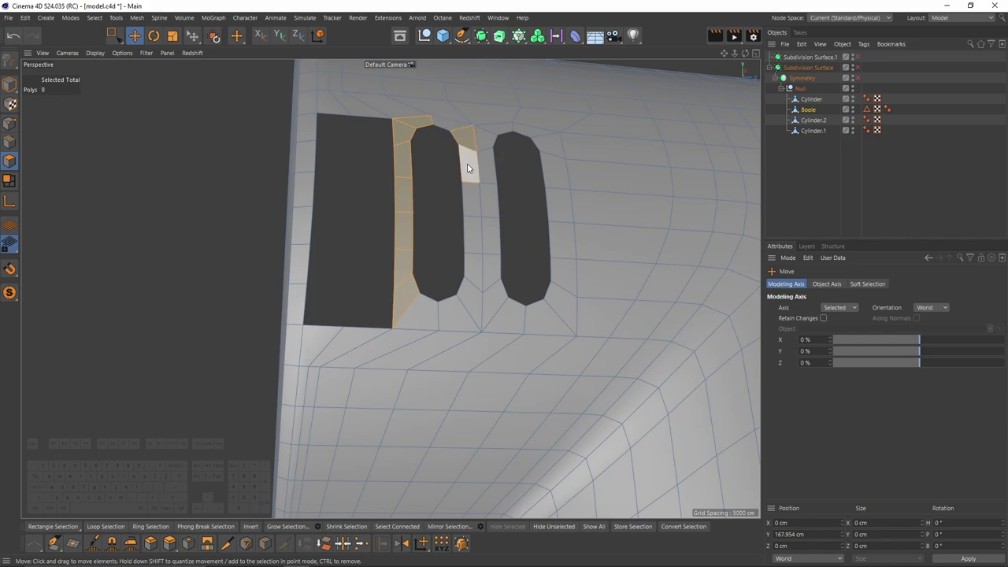
- Mirror the polygon ring around the middle slot across the XY plane onto the front opening, using Object coordinates and Weld Points at 0.01 cm
{"action": "mouse_move", "coordinate": [468, 165]}
{"action": "left_mouse_down"}
{"action": "mouse_move", "coordinate": [469, 153]}
{"action": "mouse_move", "coordinate": [462, 293]}
{"action": "mouse_move", "coordinate": [411, 305]}
{"action": "left_mouse_up"}
{"action": "right_click", "coordinate": [426, 287]}
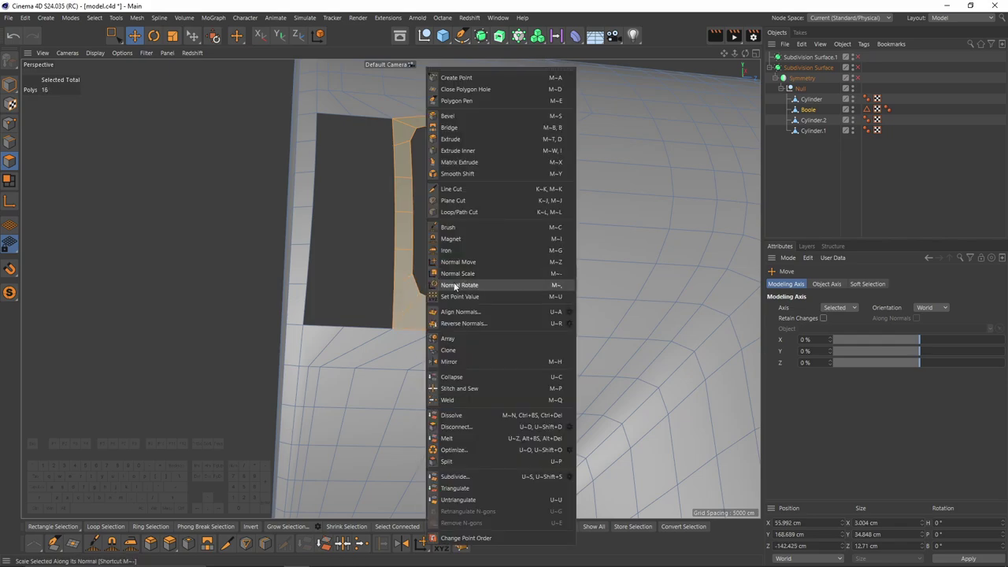
{"action": "left_click", "coordinate": [459, 362]}
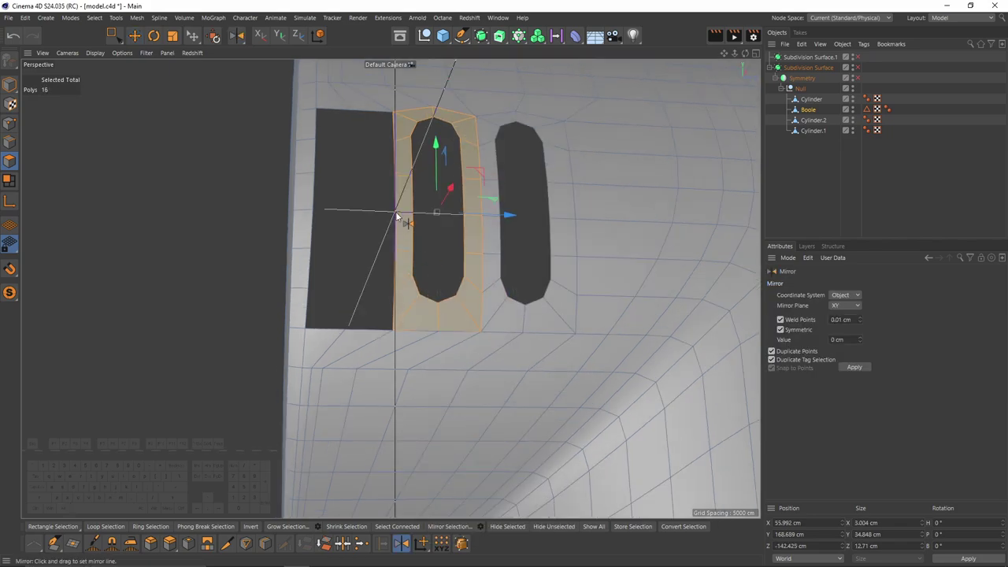
{"action": "left_click", "coordinate": [396, 214]}
{"action": "scroll", "coordinate": [415, 221], "scroll_direction": "up", "scroll_amount": 2}
{"action": "middle_click_drag", "start_coordinate": [416, 221], "coordinate": [444, 299], "text": "alt"}
- Weld the front slot ring's upper middle and upper front corner points to the adjoining head mesh points
{"action": "left_click", "coordinate": [9, 124]}
{"action": "key", "text": "space"}
{"action": "scroll", "coordinate": [388, 155], "scroll_direction": "up", "scroll_amount": 4}
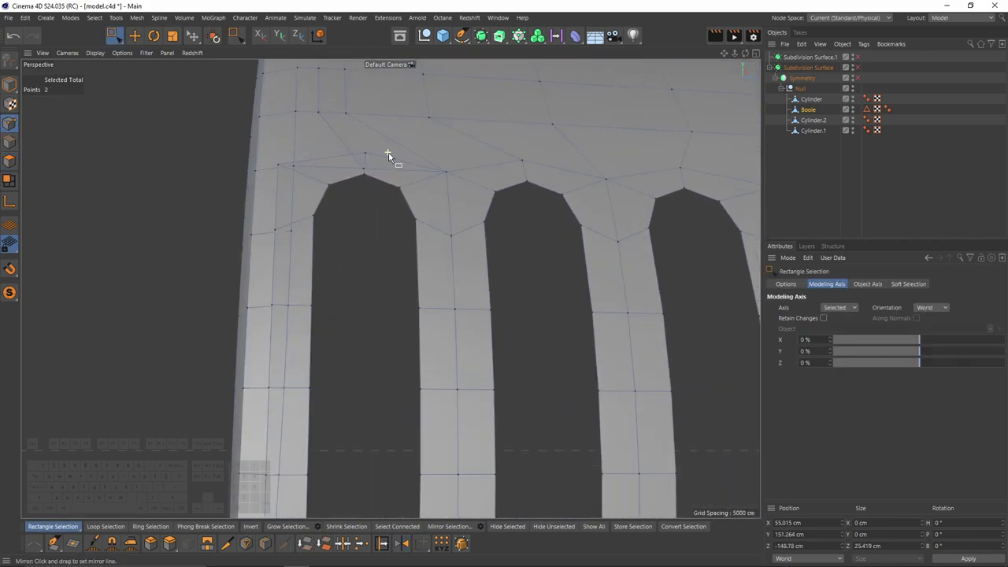
{"action": "left_click_drag", "start_coordinate": [339, 138], "coordinate": [393, 171]}
{"action": "key", "text": "m"}
{"action": "key", "text": "q"}
{"action": "left_click", "coordinate": [366, 149]}
{"action": "key", "text": "space"}
{"action": "left_click_drag", "start_coordinate": [275, 157], "coordinate": [308, 201]}
{"action": "key", "text": "space"}
{"action": "left_click", "coordinate": [292, 168]}
{"action": "key", "text": "space"}
{"action": "left_click", "coordinate": [293, 185]}
- Weld the remaining doubled points down the front slot ring's outer edge and at its lower front corner, and select all head polygons
{"action": "middle_click_drag", "start_coordinate": [292, 271], "coordinate": [299, 179], "text": "alt"}
{"action": "middle_click_drag", "start_coordinate": [288, 291], "coordinate": [288, 200], "text": "alt"}
{"action": "left_click_drag", "start_coordinate": [272, 211], "coordinate": [291, 228]}
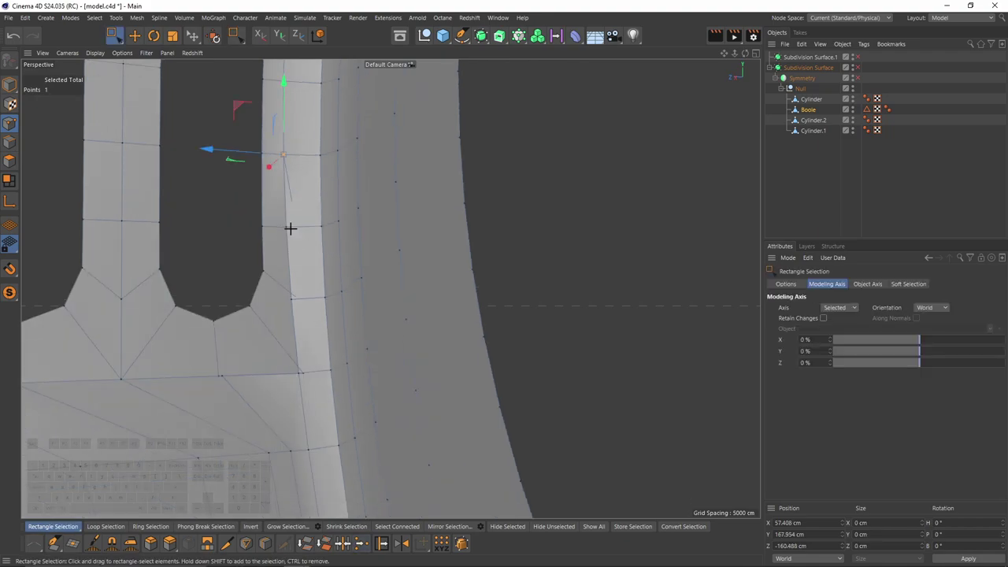
{"action": "key", "text": "space"}
{"action": "key", "text": "n"}
{"action": "key", "text": "g"}
{"action": "key", "text": "space"}
{"action": "left_click_drag", "start_coordinate": [284, 362], "coordinate": [311, 382]}
{"action": "key", "text": "space"}
{"action": "left_click", "coordinate": [300, 371]}
{"action": "key", "text": "n"}
{"action": "key", "text": "b"}
{"action": "left_click_drag", "start_coordinate": [300, 366], "coordinate": [295, 298], "text": "alt"}
{"action": "key", "text": "ctrl+a"}
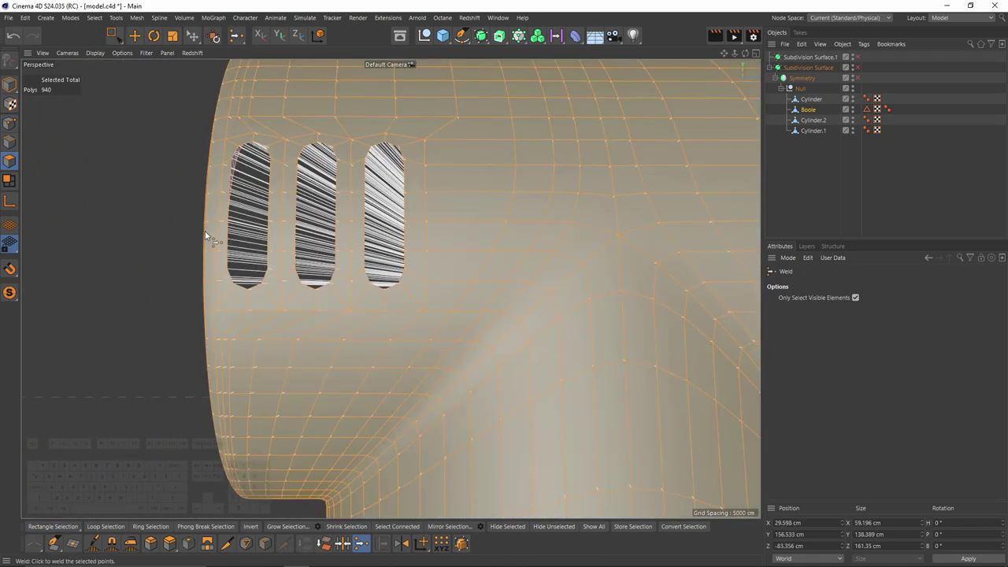
- Slide individual head mesh points above and below the slots along their edges to even out the spacing
{"action": "key", "text": "m"}
{"action": "key", "text": "o"}
{"action": "mouse_move", "coordinate": [276, 185]}
{"action": "left_mouse_down"}
{"action": "mouse_move", "coordinate": [327, 184]}
{"action": "mouse_move", "coordinate": [210, 186]}
{"action": "left_mouse_up"}
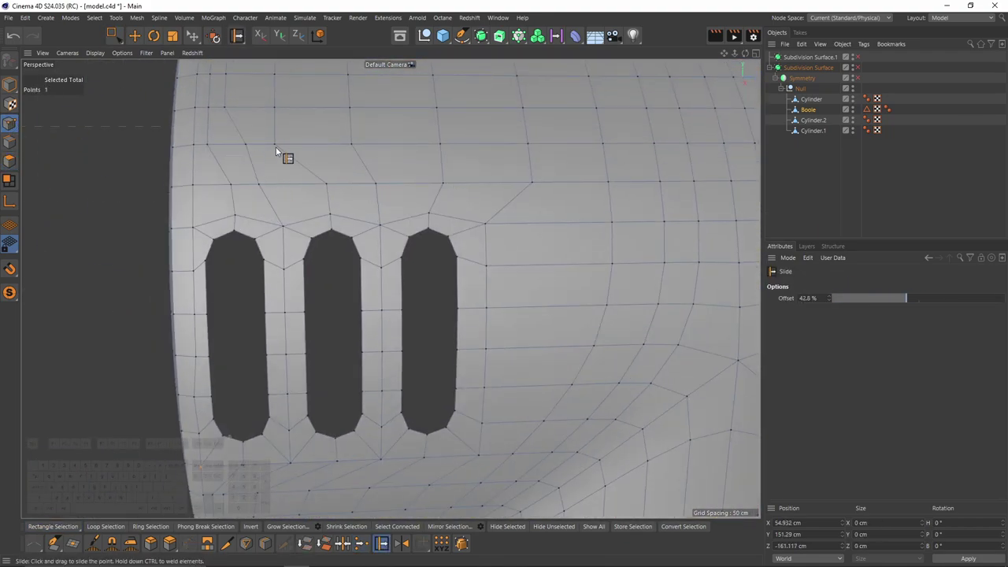
{"action": "left_click_drag", "start_coordinate": [528, 186], "coordinate": [518, 194]}
{"action": "left_click_drag", "start_coordinate": [495, 356], "coordinate": [485, 256], "text": "alt"}
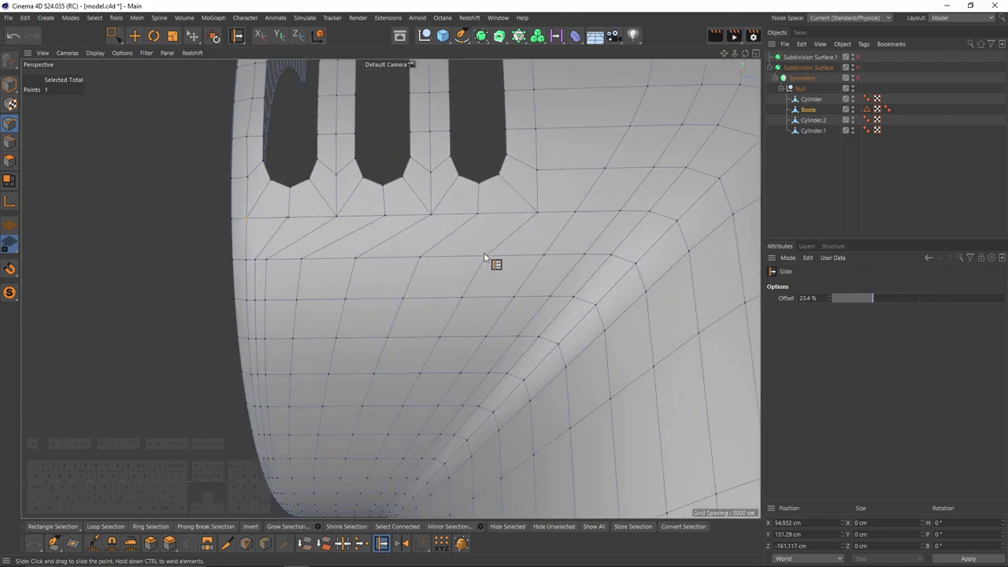
{"action": "left_click_drag", "start_coordinate": [364, 263], "coordinate": [333, 267]}
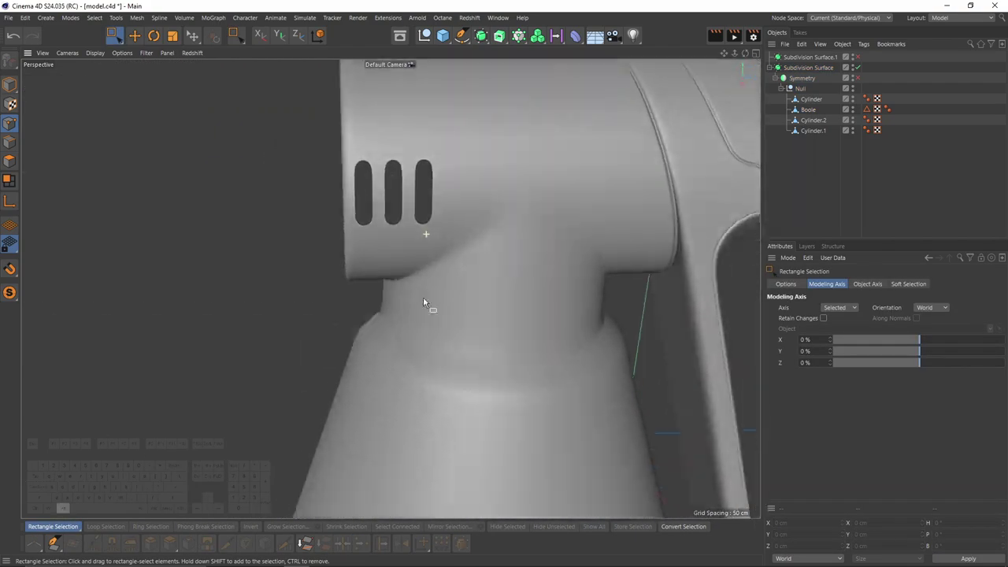
- Return to editing the unsmoothed Boole mesh and select the border edge loops of all three side slots
{"action": "mouse_move", "coordinate": [423, 296]}
{"action": "left_mouse_down", "text": "alt"}
{"action": "mouse_move", "coordinate": [440, 307]}
{"action": "mouse_move", "coordinate": [374, 260]}
{"action": "left_mouse_up", "text": "alt"}
{"action": "right_click_drag", "start_coordinate": [425, 171], "coordinate": [488, 169], "text": "alt"}
{"action": "left_click_drag", "start_coordinate": [488, 169], "coordinate": [523, 172], "text": "alt"}
{"action": "key", "text": "ctrl+z"}
{"action": "key", "text": "ctrl+z"}
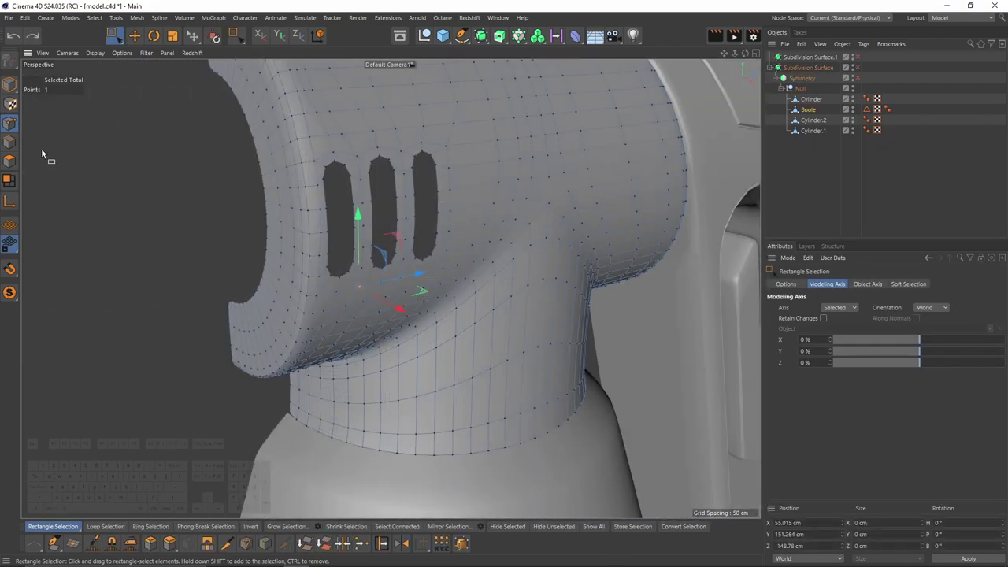
{"action": "left_click", "coordinate": [9, 142]}
{"action": "key", "text": "e"}
{"action": "scroll", "coordinate": [362, 212], "scroll_direction": "up", "scroll_amount": 3}
{"action": "left_click", "coordinate": [357, 217]}
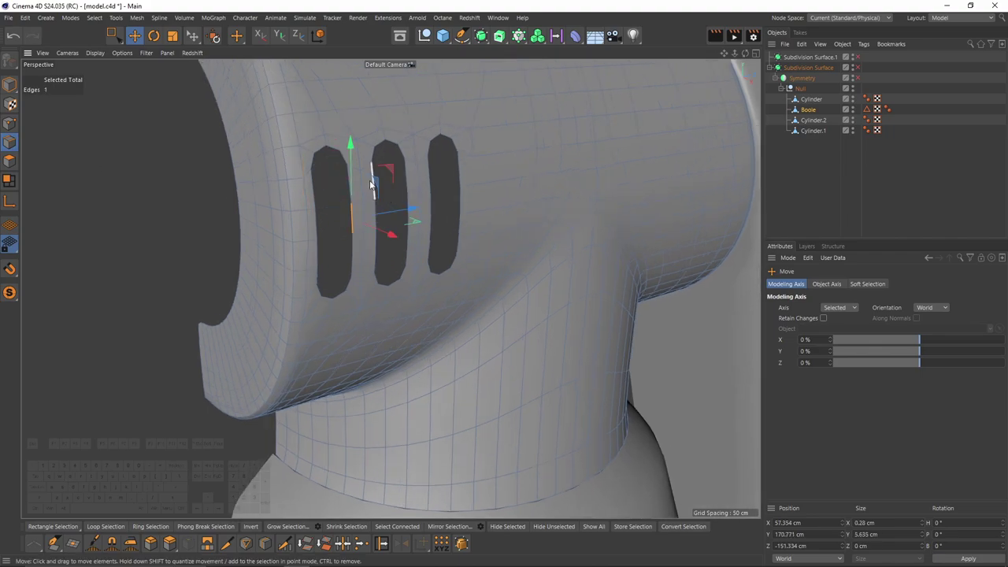
{"action": "double_click", "coordinate": [371, 184]}
{"action": "double_click", "coordinate": [351, 187], "text": "shift"}
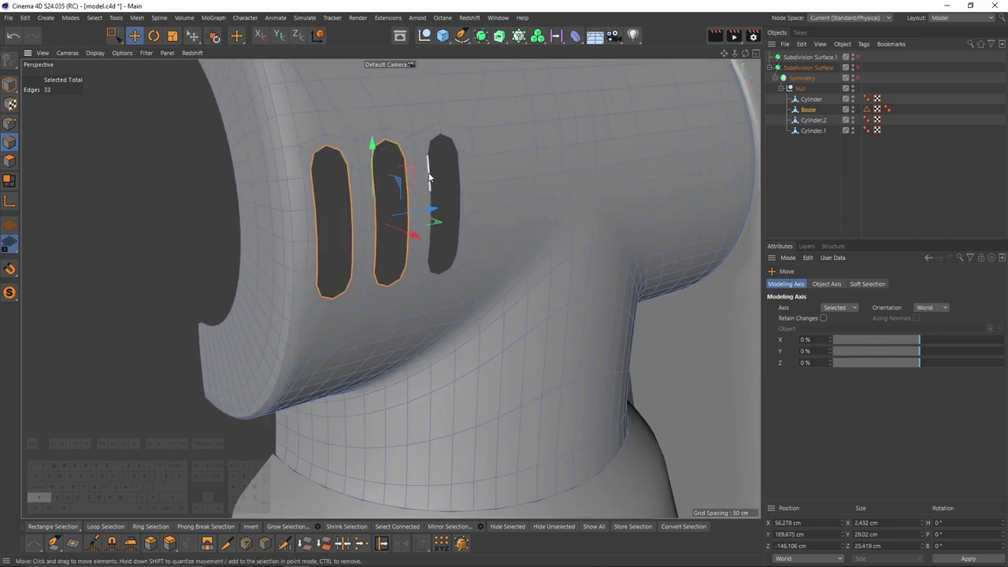
{"action": "double_click", "coordinate": [431, 176], "text": "shift"}
- Extrude the three slots' border edges inward by -2.59 cm and preview the head with subdivision enabled
{"action": "left_click_drag", "start_coordinate": [407, 225], "coordinate": [472, 228], "text": "alt"}
{"action": "right_click_drag", "start_coordinate": [472, 229], "coordinate": [486, 248], "text": "alt"}
{"action": "key", "text": "d"}
{"action": "left_click_drag", "start_coordinate": [485, 249], "coordinate": [421, 195]}
{"action": "key", "text": "q"}
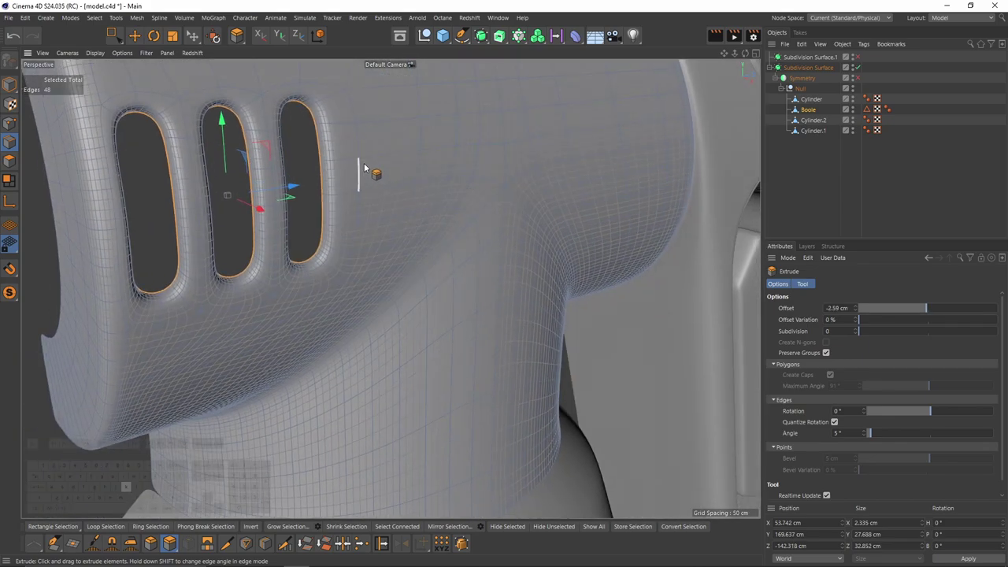
- Try adding a loop cut beside the rear slot's rim with Loop/Path Cut
{"action": "key", "text": "k"}
{"action": "key", "text": "l"}
{"action": "scroll", "coordinate": [358, 163], "scroll_direction": "up", "scroll_amount": 1}
{"action": "left_click", "coordinate": [329, 138]}
{"action": "key", "text": "ctrl+z"}
{"action": "key", "text": "e"}
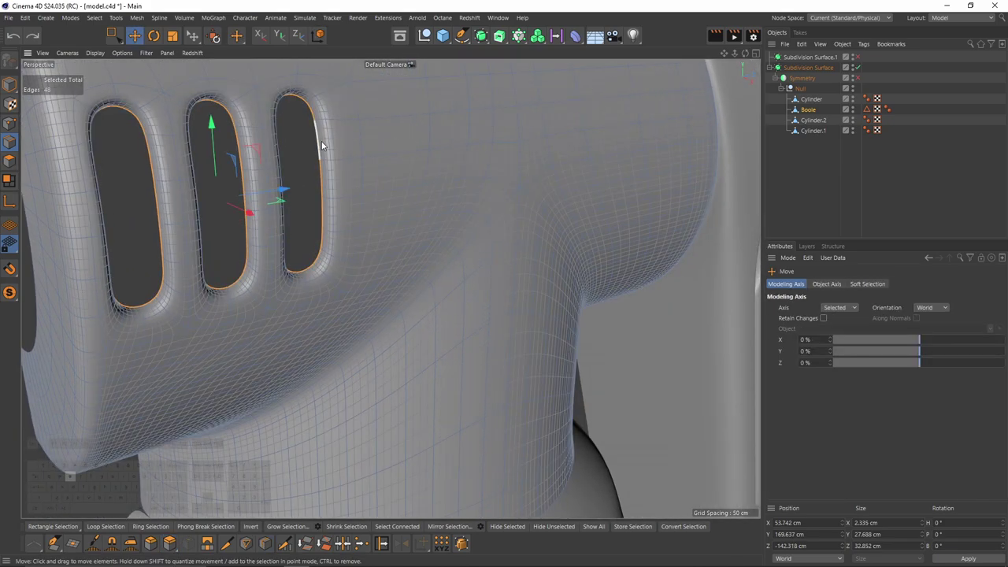
- Turn off the subdivision preview and slide the rear slot's outer rim edge loop slightly outward
{"action": "key", "text": "e"}
{"action": "key", "text": "q"}
{"action": "double_click", "coordinate": [337, 175]}
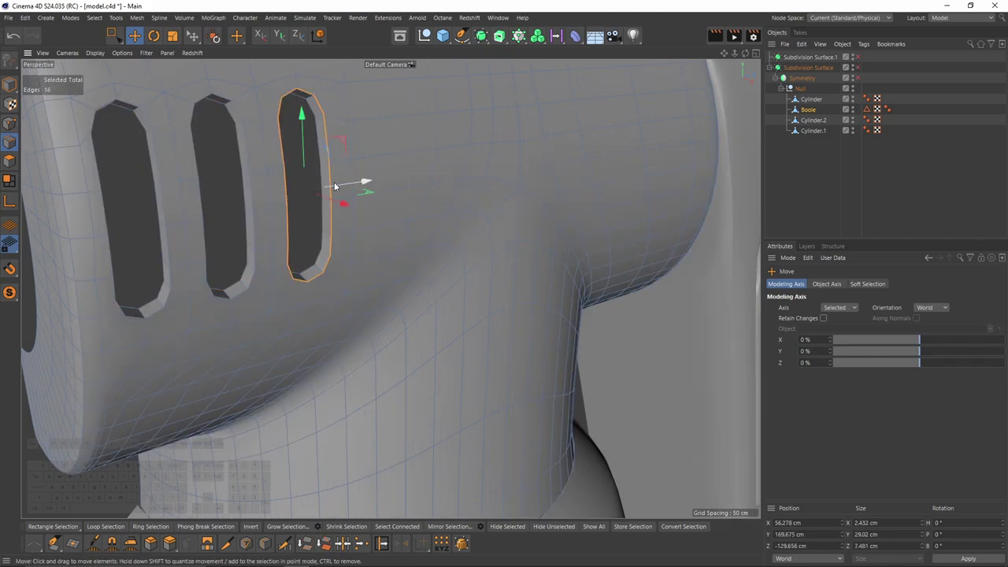
{"action": "key", "text": "m"}
{"action": "key", "text": "o"}
{"action": "scroll", "coordinate": [305, 183], "scroll_direction": "up", "scroll_amount": 2}
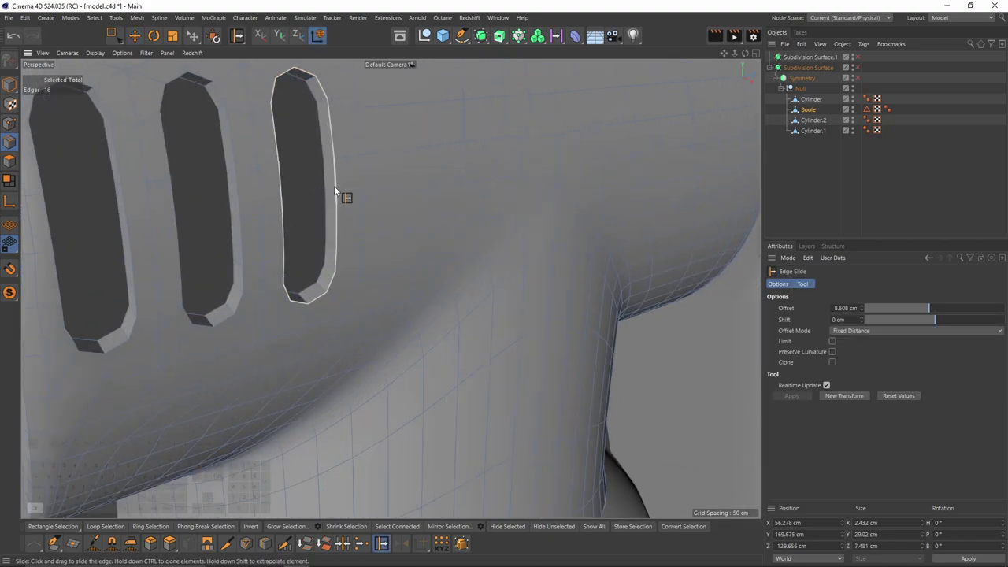
{"action": "left_click_drag", "start_coordinate": [335, 188], "coordinate": [339, 187]}
{"action": "key", "text": "e"}
- Select the middle slot's outer rim edge loop and slide it slightly outward
{"action": "double_click", "coordinate": [243, 182]}
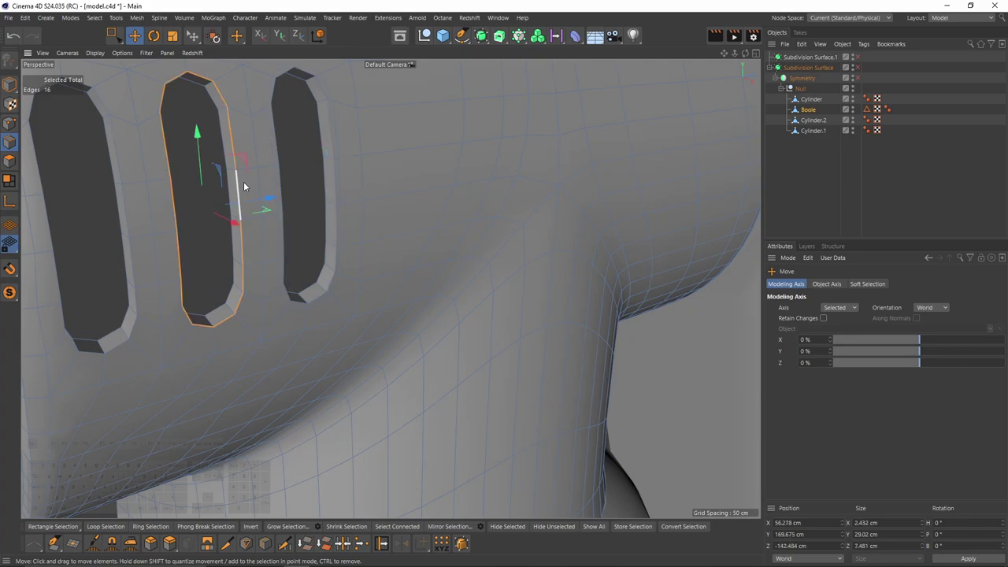
{"action": "key", "text": "m"}
{"action": "key", "text": "o"}
{"action": "left_click_drag", "start_coordinate": [239, 195], "coordinate": [243, 195]}
- Slide the front slot's outer rim edge loop by -0.441 cm and preview all three slots with subdivision
{"action": "left_click_drag", "start_coordinate": [213, 206], "coordinate": [237, 207], "text": "alt"}
{"action": "key", "text": "e"}
{"action": "double_click", "coordinate": [234, 207]}
{"action": "key", "text": "m"}
{"action": "key", "text": "o"}
{"action": "key", "text": "q"}
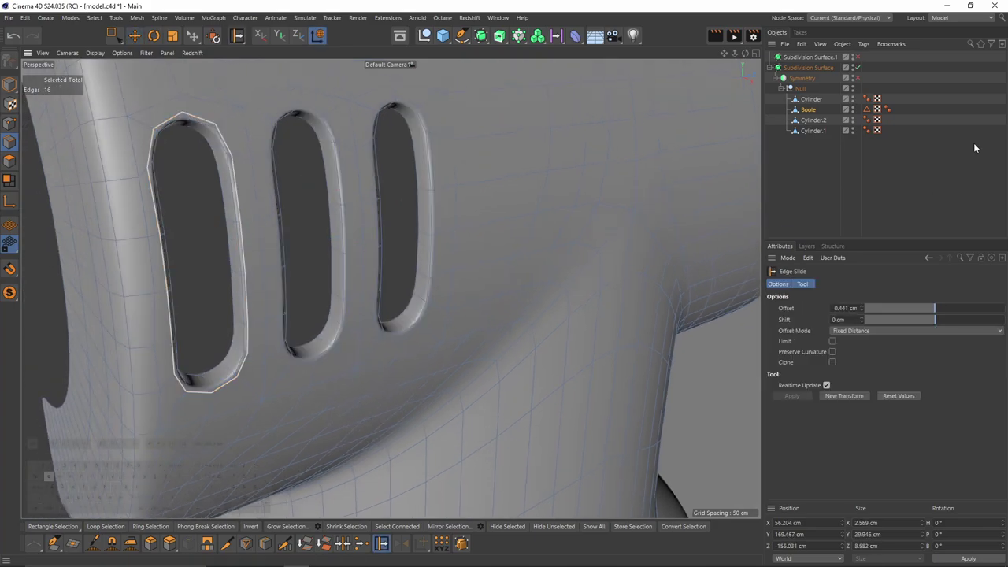
{"action": "left_click", "coordinate": [974, 148]}
{"action": "scroll", "coordinate": [339, 207], "scroll_direction": "down", "scroll_amount": 5}
{"action": "key", "text": "ctrl+z"}
{"action": "key", "text": "ctrl+z"}
{"action": "scroll", "coordinate": [382, 196], "scroll_direction": "down", "scroll_amount": 3}
- Enable the Symmetry object and switch to point editing at the lower seam of the head's front ring
{"action": "left_click_drag", "start_coordinate": [382, 199], "coordinate": [505, 248], "text": "alt"}
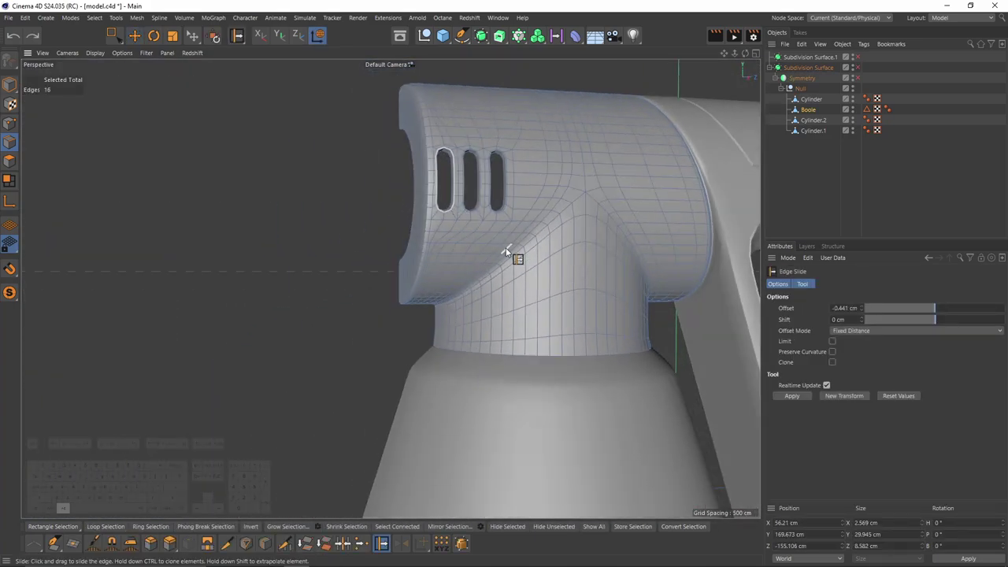
{"action": "left_click_drag", "start_coordinate": [429, 252], "coordinate": [500, 268], "text": "alt"}
{"action": "left_click_drag", "start_coordinate": [362, 262], "coordinate": [408, 255], "text": "alt"}
{"action": "scroll", "coordinate": [343, 256], "scroll_direction": "up", "scroll_amount": 3}
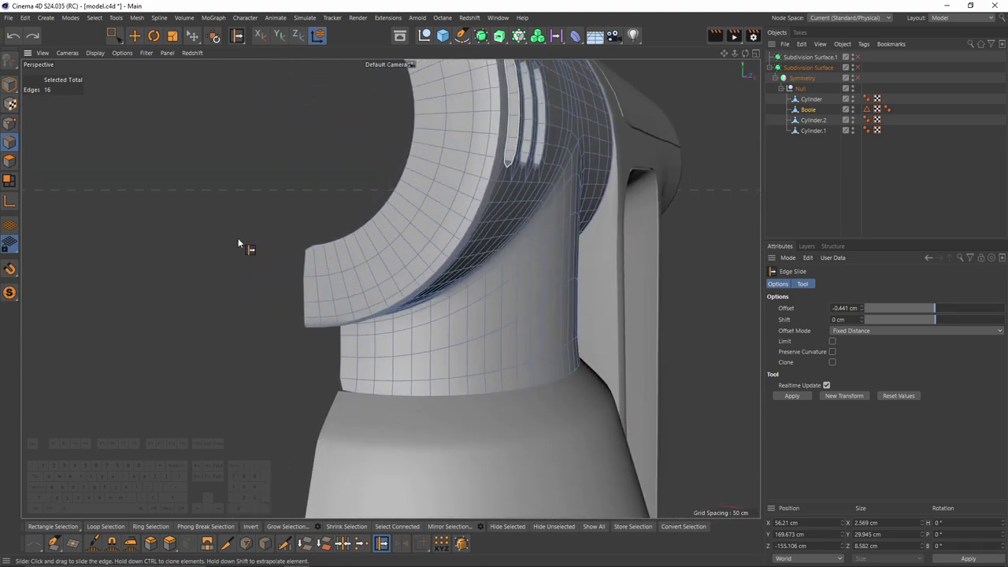
{"action": "left_click", "coordinate": [10, 124]}
{"action": "left_click", "coordinate": [858, 78]}
{"action": "scroll", "coordinate": [434, 291], "scroll_direction": "up", "scroll_amount": 5}
{"action": "middle_click_drag", "start_coordinate": [312, 245], "coordinate": [341, 313], "text": "alt"}
- Move the front ring's lower and upper inner seam points to X 0 cm, placing the lower one at about Y 133.5 cm
{"action": "left_click", "coordinate": [422, 305]}
{"action": "scroll", "coordinate": [460, 283], "scroll_direction": "down", "scroll_amount": 3}
{"action": "scroll", "coordinate": [342, 312], "scroll_direction": "up", "scroll_amount": 3}
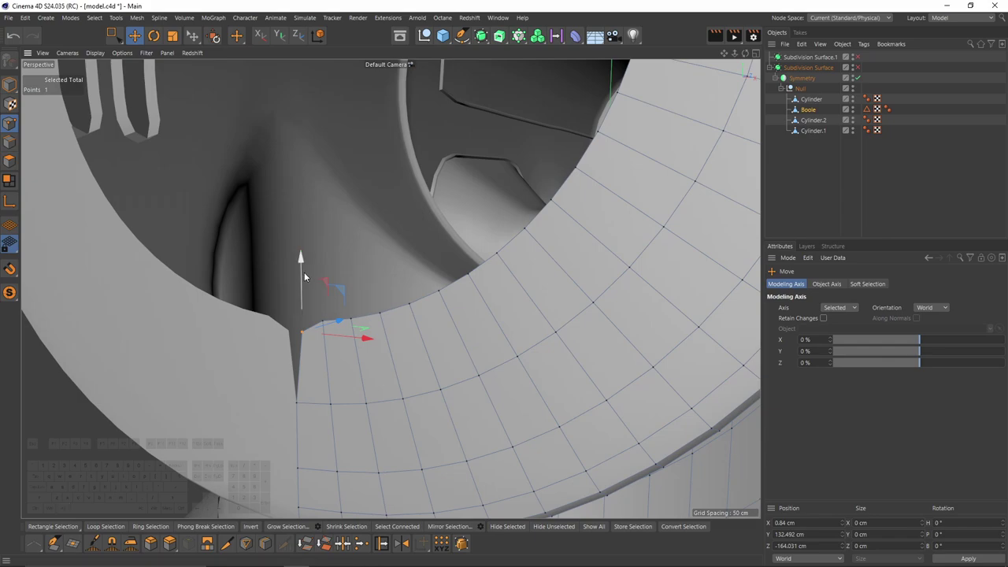
{"action": "left_click_drag", "start_coordinate": [303, 264], "coordinate": [303, 264]}
{"action": "middle_click_drag", "start_coordinate": [339, 377], "coordinate": [369, 218], "text": "alt"}
{"action": "scroll", "coordinate": [369, 219], "scroll_direction": "down", "scroll_amount": 2}
{"action": "left_click_drag", "start_coordinate": [402, 169], "coordinate": [398, 169]}
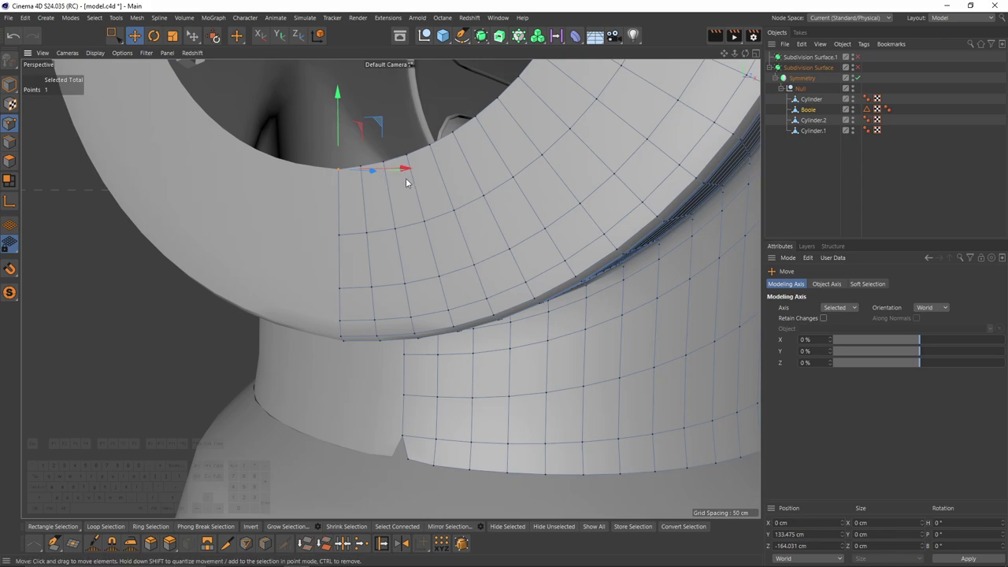
{"action": "left_click_drag", "start_coordinate": [416, 188], "coordinate": [451, 270], "text": "alt"}
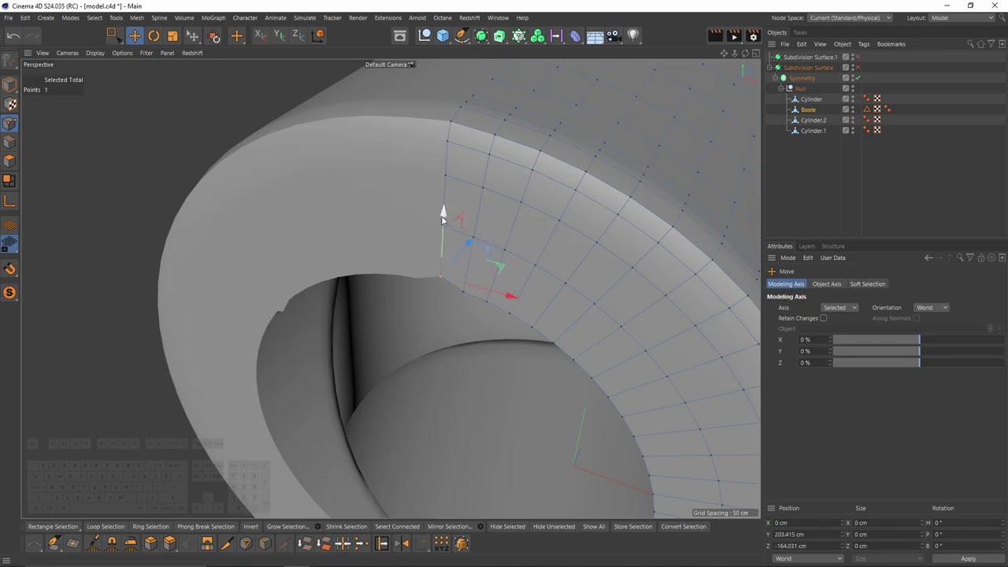
{"action": "scroll", "coordinate": [439, 196], "scroll_direction": "down", "scroll_amount": 5}
{"action": "left_click_drag", "start_coordinate": [438, 196], "coordinate": [424, 185], "text": "alt"}
- Extrude the neck's bottom edge loop inward into a lip, scaling it to about 50.4 × 104.8 cm
{"action": "left_click_drag", "start_coordinate": [388, 288], "coordinate": [445, 126], "text": "alt"}
{"action": "scroll", "coordinate": [417, 237], "scroll_direction": "up", "scroll_amount": 3}
{"action": "left_click", "coordinate": [10, 142]}
{"action": "scroll", "coordinate": [399, 259], "scroll_direction": "up", "scroll_amount": 1}
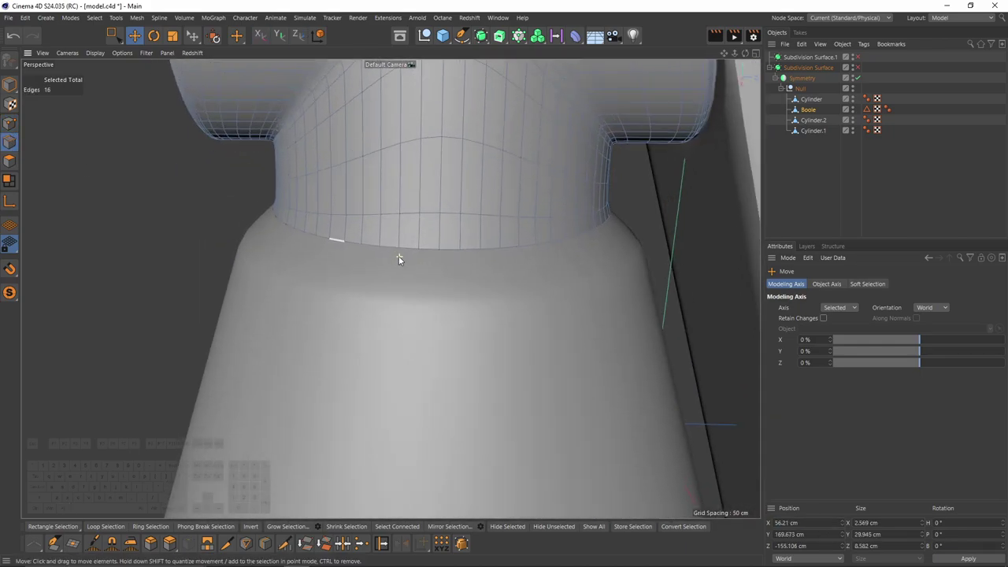
{"action": "double_click", "coordinate": [394, 247]}
{"action": "key", "text": "t"}
{"action": "left_click_drag", "start_coordinate": [414, 263], "coordinate": [342, 241], "text": "alt"}
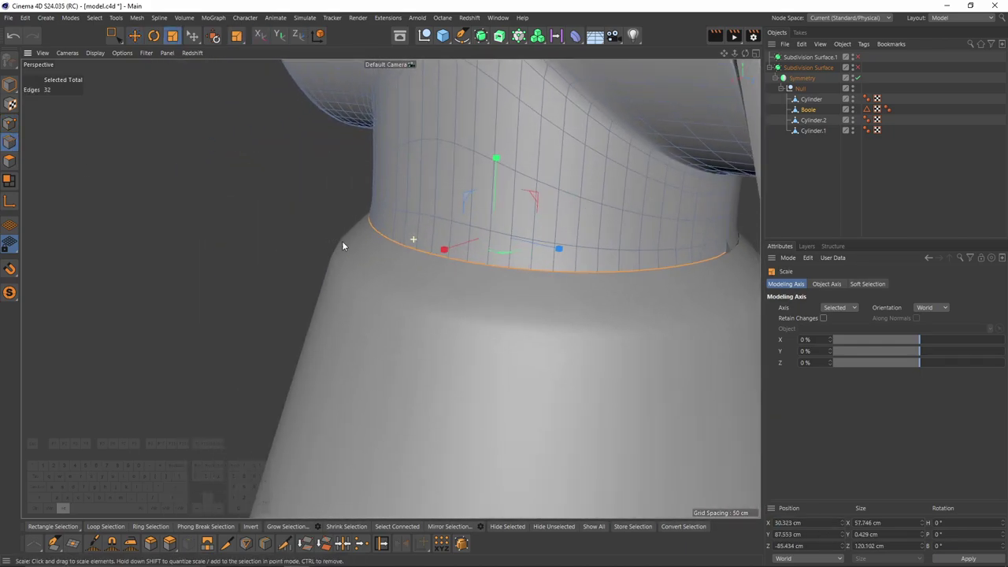
{"action": "middle_click_drag", "start_coordinate": [646, 297], "coordinate": [534, 272], "text": "alt"}
{"action": "left_click_drag", "start_coordinate": [534, 272], "coordinate": [490, 282]}
{"action": "left_click_drag", "start_coordinate": [433, 272], "coordinate": [402, 221], "text": "alt"}
{"action": "scroll", "coordinate": [377, 228], "scroll_direction": "up", "scroll_amount": 3}
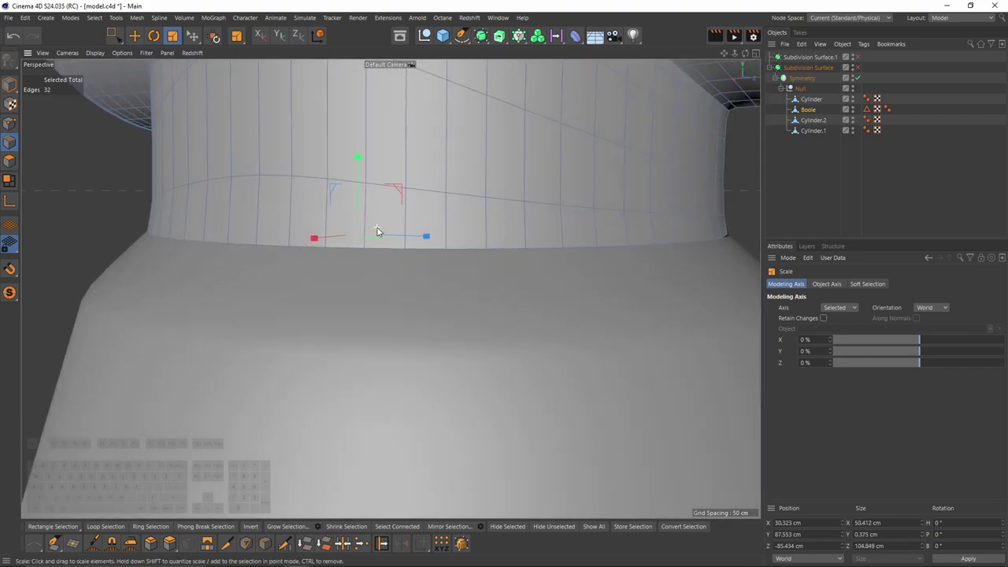
- Select the neck's edge loop just above the bottom rim and slide it down close to the rim
{"action": "double_click", "coordinate": [346, 185]}
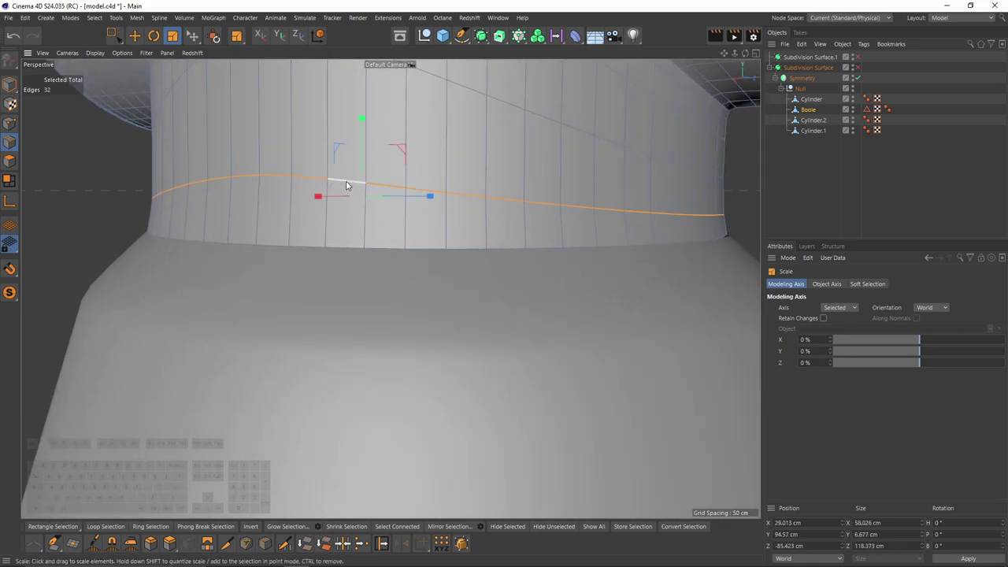
{"action": "key", "text": "m"}
{"action": "key", "text": "o"}
{"action": "left_click_drag", "start_coordinate": [583, 230], "coordinate": [442, 214], "text": "alt"}
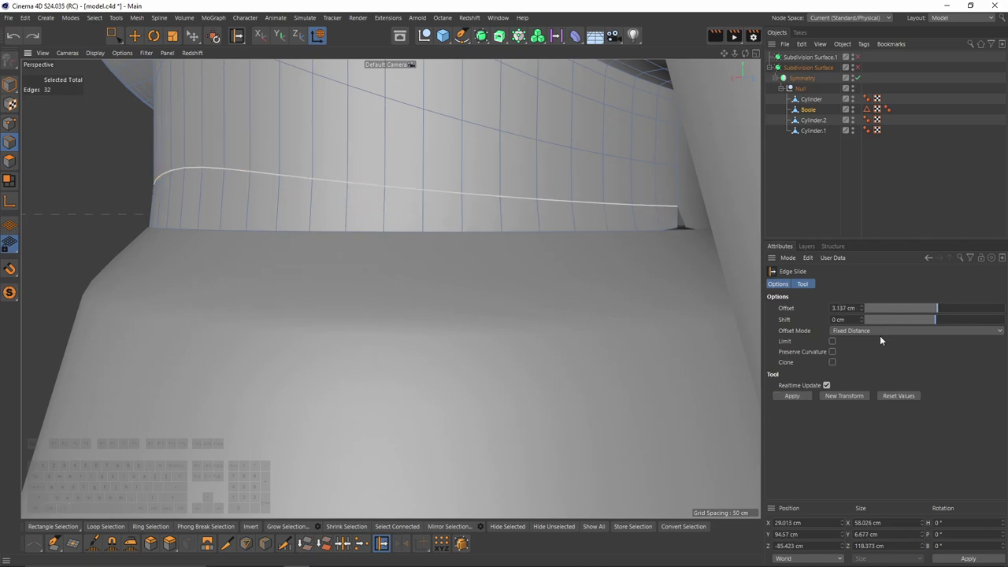
{"action": "scroll", "coordinate": [878, 333], "scroll_direction": "down", "scroll_amount": 1}
{"action": "left_click_drag", "start_coordinate": [359, 187], "coordinate": [452, 207]}
- Disable Symmetry, enable snapping, and set the neck's two outer bottom rim points at the seam to X 0 cm
{"action": "left_click", "coordinate": [9, 290]}
{"action": "left_click", "coordinate": [858, 78]}
{"action": "left_click", "coordinate": [10, 123]}
{"action": "left_click", "coordinate": [492, 211]}
{"action": "left_click_drag", "start_coordinate": [280, 224], "coordinate": [229, 440], "text": "alt"}
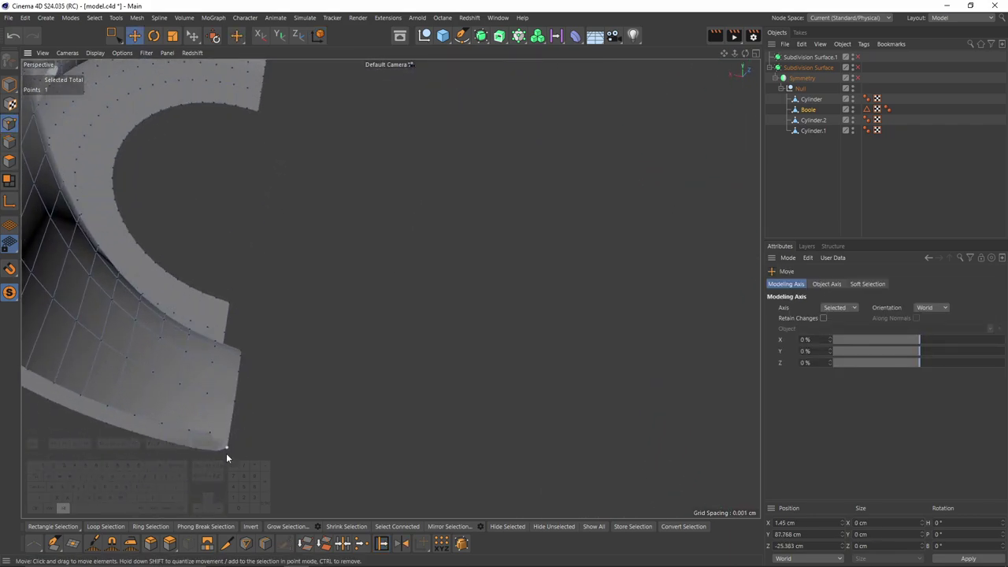
{"action": "left_click", "coordinate": [217, 447], "text": "shift"}
{"action": "left_click_drag", "start_coordinate": [311, 343], "coordinate": [385, 170], "text": "alt"}
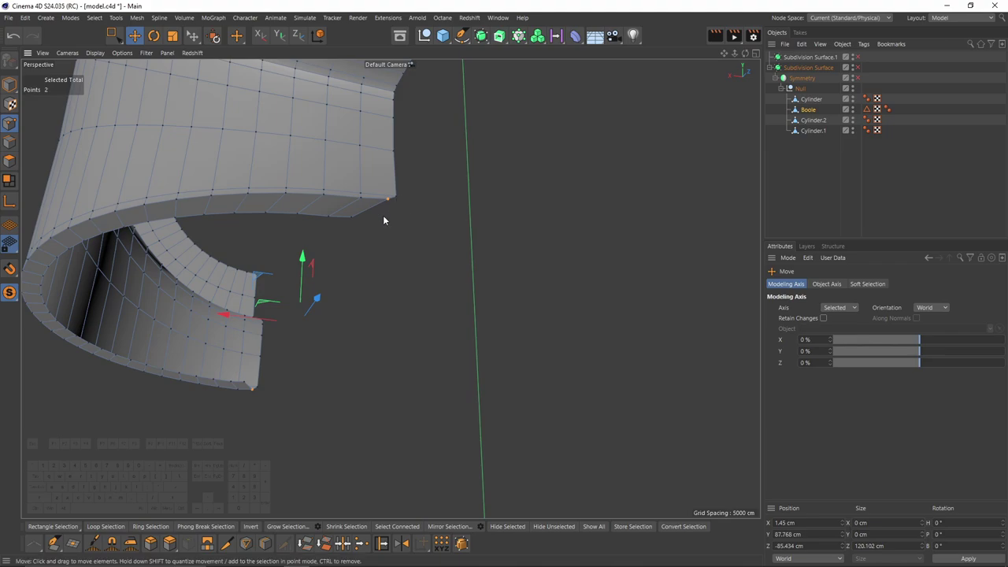
{"action": "left_click_drag", "start_coordinate": [382, 215], "coordinate": [378, 210], "text": "alt"}
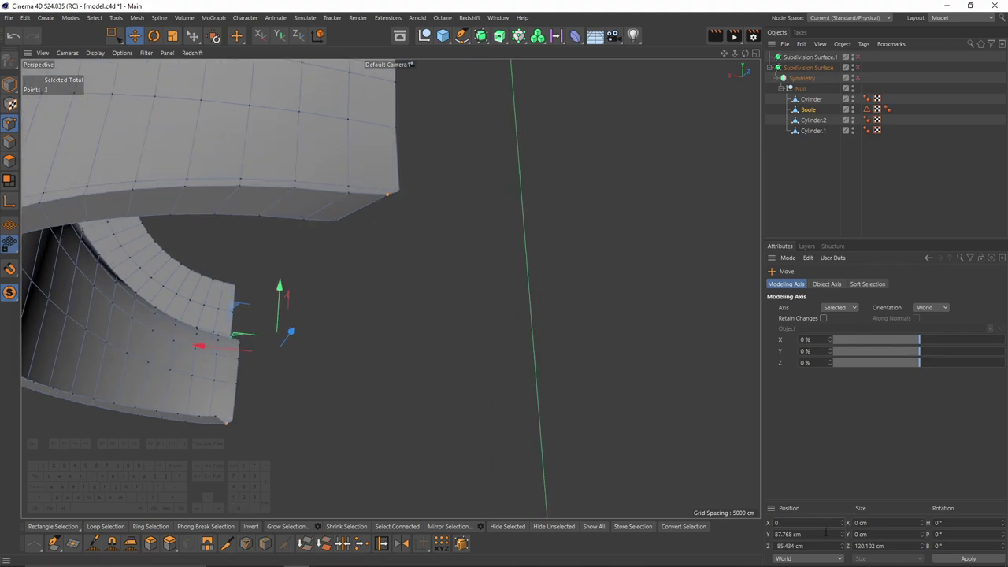
{"action": "key", "text": "Return"}
- Move the neck lip's inner seam point to X 0 cm and preview the result with subdivision
{"action": "right_click_drag", "start_coordinate": [386, 352], "coordinate": [312, 351], "text": "alt"}
{"action": "left_click_drag", "start_coordinate": [389, 288], "coordinate": [242, 438], "text": "alt"}
{"action": "left_click", "coordinate": [379, 187]}
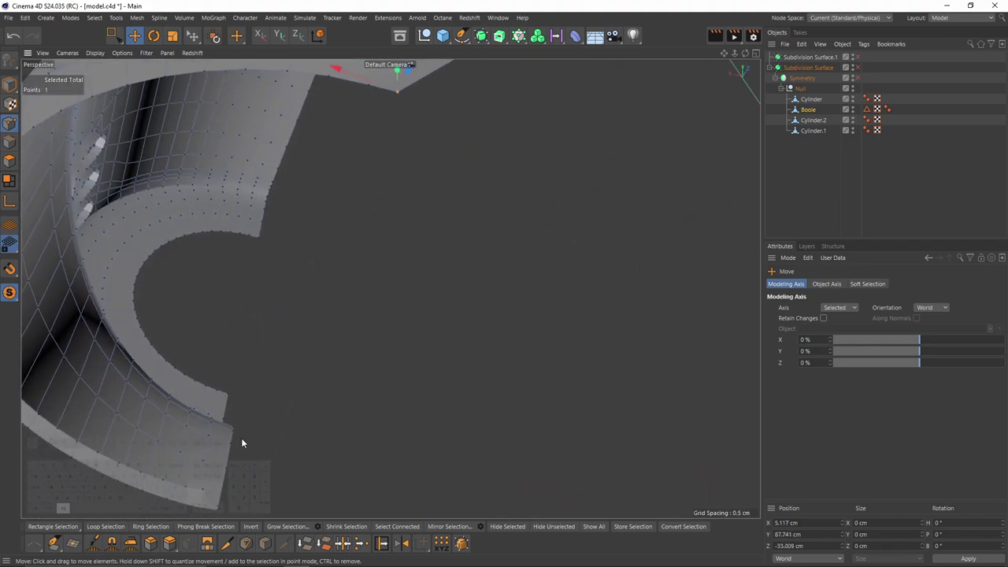
{"action": "double_click", "coordinate": [790, 522]}
{"action": "type", "text": "0"}
{"action": "key", "text": "Return"}
{"action": "right_click_drag", "start_coordinate": [504, 291], "coordinate": [427, 278], "text": "alt"}
{"action": "left_click", "coordinate": [857, 68]}
{"action": "left_click", "coordinate": [835, 181]}
- Select the bottle's edge loop at the reference's dark-to-light boundary and bevel it by 1.4 cm with 2 subdivisions
{"action": "right_click_drag", "start_coordinate": [346, 236], "coordinate": [421, 231], "text": "alt"}
{"action": "left_click_drag", "start_coordinate": [421, 231], "coordinate": [429, 272], "text": "alt"}
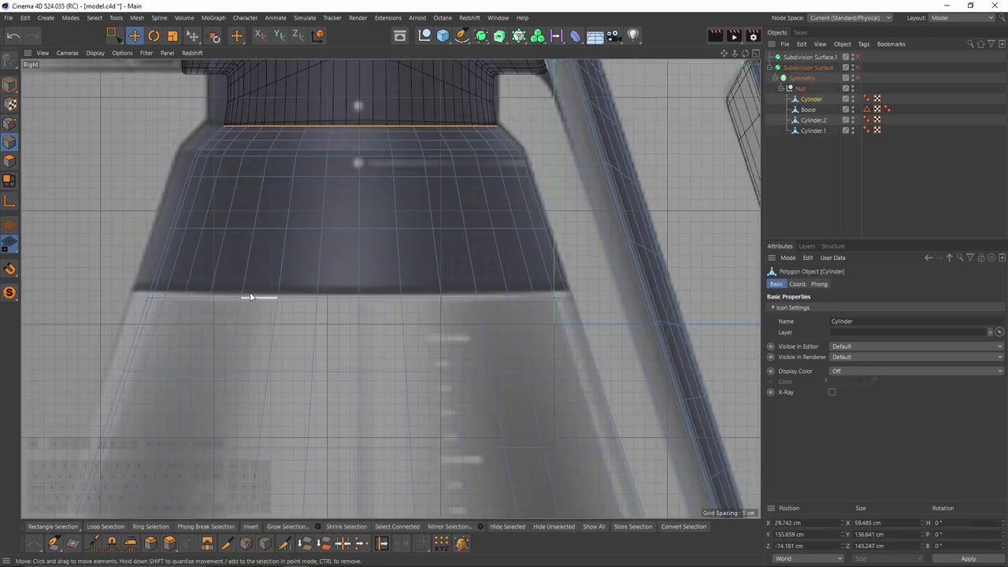
{"action": "left_click", "coordinate": [250, 291]}
{"action": "middle_click", "coordinate": [166, 194]}
{"action": "left_click", "coordinate": [227, 190]}
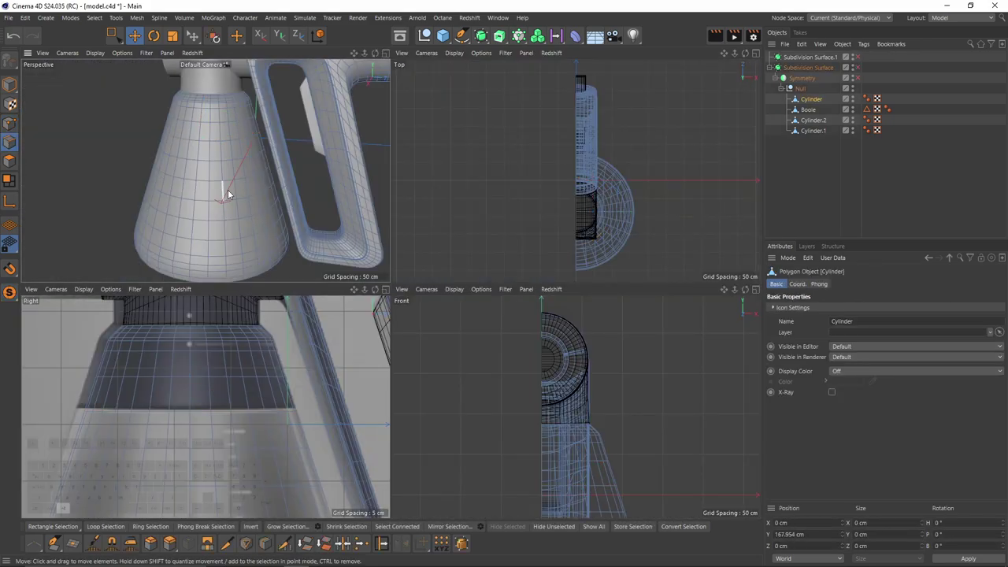
{"action": "left_click_drag", "start_coordinate": [228, 190], "coordinate": [199, 172], "text": "alt"}
{"action": "key", "text": "ctrl+z"}
{"action": "middle_click", "coordinate": [200, 180]}
{"action": "scroll", "coordinate": [314, 211], "scroll_direction": "up", "scroll_amount": 2}
{"action": "key", "text": "m"}
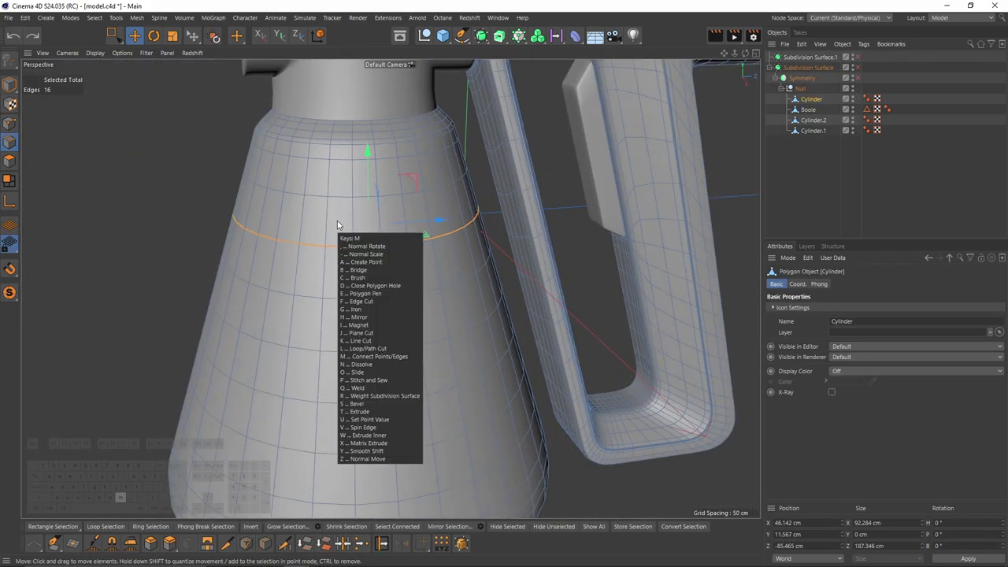
{"action": "key", "text": "s"}
{"action": "scroll", "coordinate": [346, 228], "scroll_direction": "up", "scroll_amount": 2}
{"action": "left_click_drag", "start_coordinate": [389, 288], "coordinate": [443, 259], "text": "alt"}
{"action": "scroll", "coordinate": [446, 258], "scroll_direction": "up", "scroll_amount": 2}
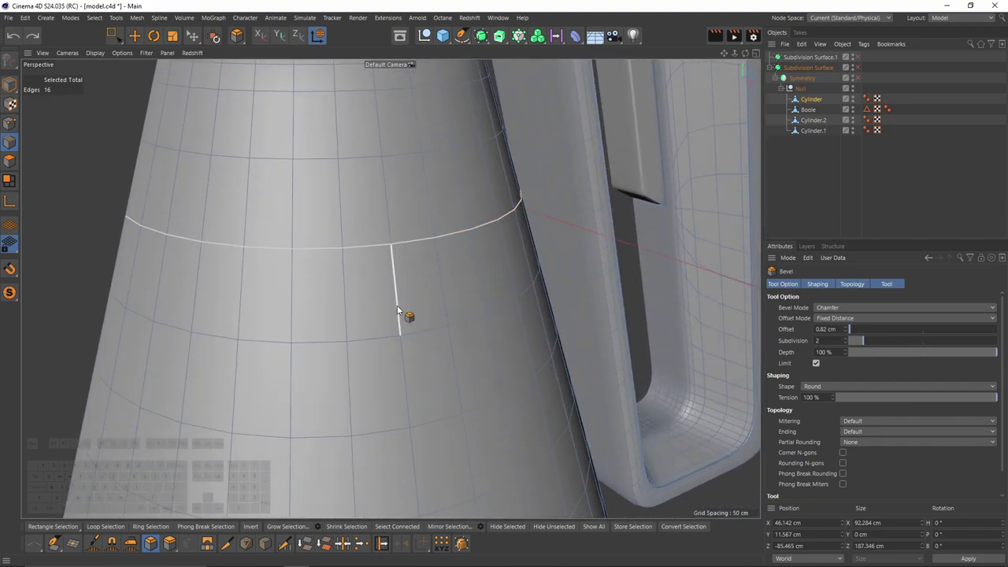
{"action": "left_click_drag", "start_coordinate": [397, 310], "coordinate": [408, 311]}
- Loop-select the bevel's narrow middle polygon band and push it inward with Normal Move to form a groove around the bottle
{"action": "left_click", "coordinate": [10, 162]}
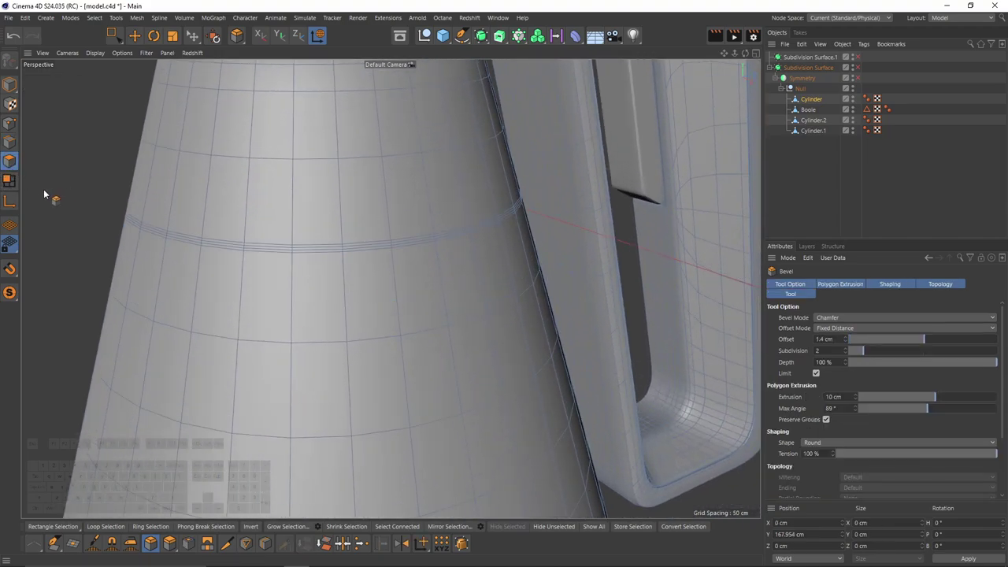
{"action": "key", "text": "u"}
{"action": "key", "text": "l"}
{"action": "scroll", "coordinate": [353, 248], "scroll_direction": "up", "scroll_amount": 2}
{"action": "left_click", "coordinate": [344, 250]}
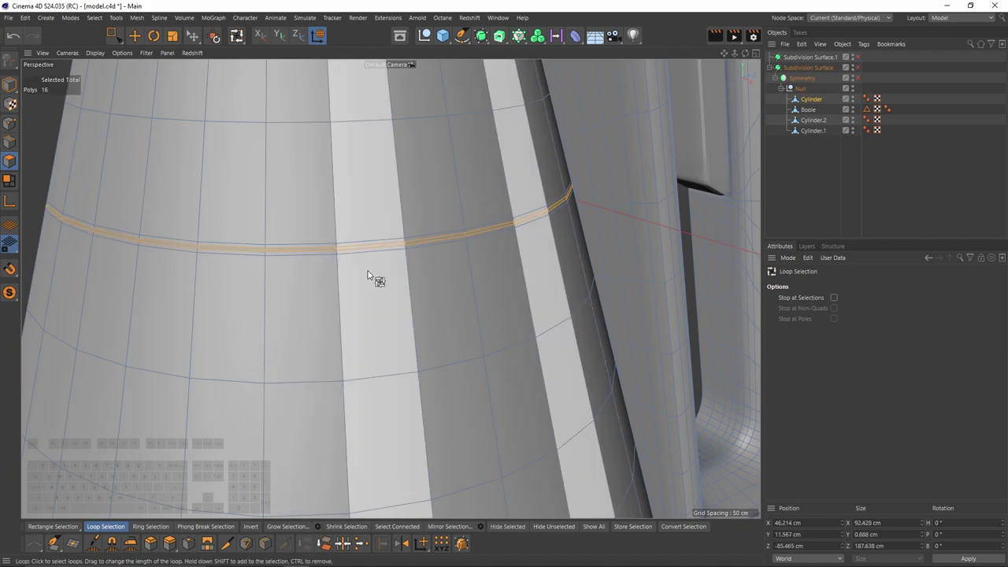
{"action": "right_click", "coordinate": [439, 296]}
{"action": "left_click", "coordinate": [488, 270]}
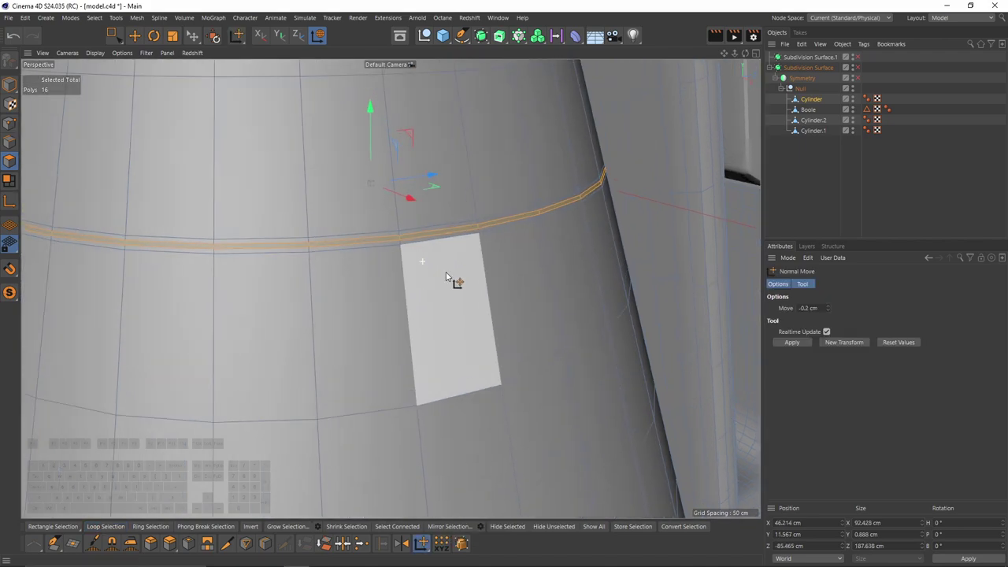
{"action": "left_click_drag", "start_coordinate": [450, 281], "coordinate": [503, 303]}
{"action": "scroll", "coordinate": [503, 306], "scroll_direction": "down", "scroll_amount": 3}
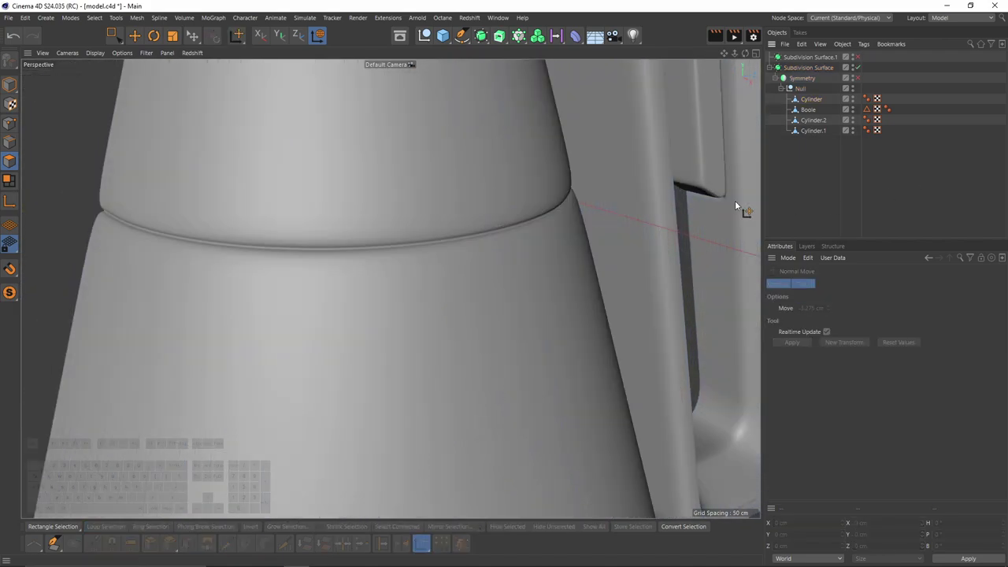
- Enable Symmetry and compare the subdivided head with the reference image's nozzle in the side view
{"action": "scroll", "coordinate": [424, 238], "scroll_direction": "down", "scroll_amount": 3}
{"action": "left_click_drag", "start_coordinate": [425, 239], "coordinate": [386, 214], "text": "alt"}
{"action": "scroll", "coordinate": [386, 212], "scroll_direction": "down", "scroll_amount": 3}
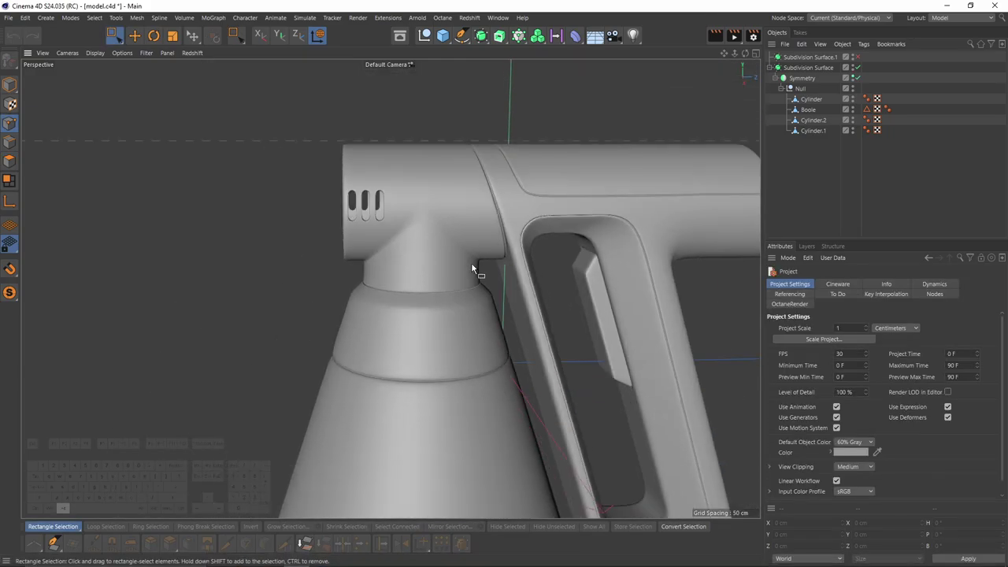
{"action": "middle_click", "coordinate": [471, 262]}
{"action": "middle_click", "coordinate": [286, 329]}
{"action": "right_click_drag", "start_coordinate": [329, 284], "coordinate": [315, 267], "text": "alt"}
{"action": "middle_click_drag", "start_coordinate": [325, 262], "coordinate": [368, 393], "text": "alt"}
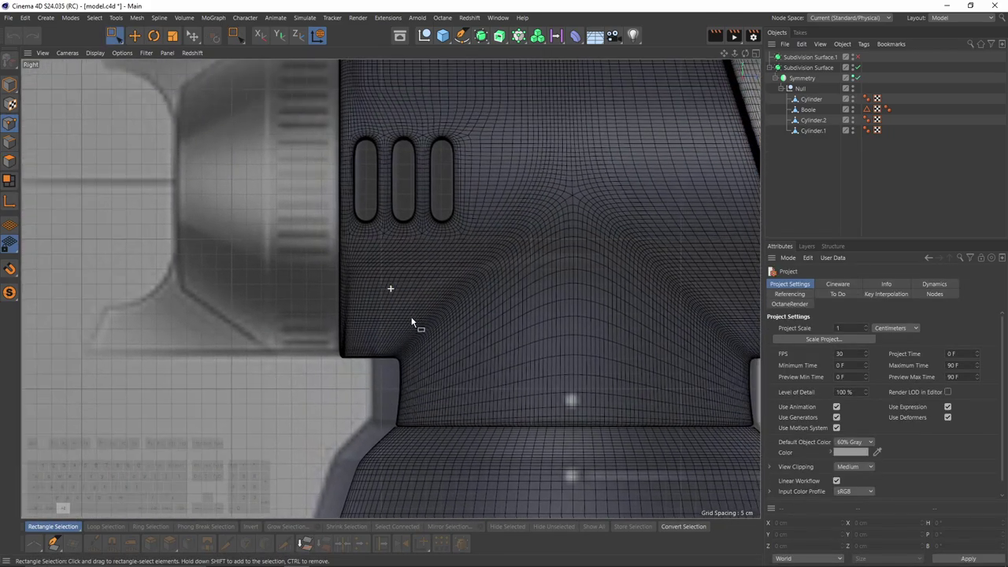
{"action": "middle_click_drag", "start_coordinate": [347, 233], "coordinate": [349, 308], "text": "alt"}
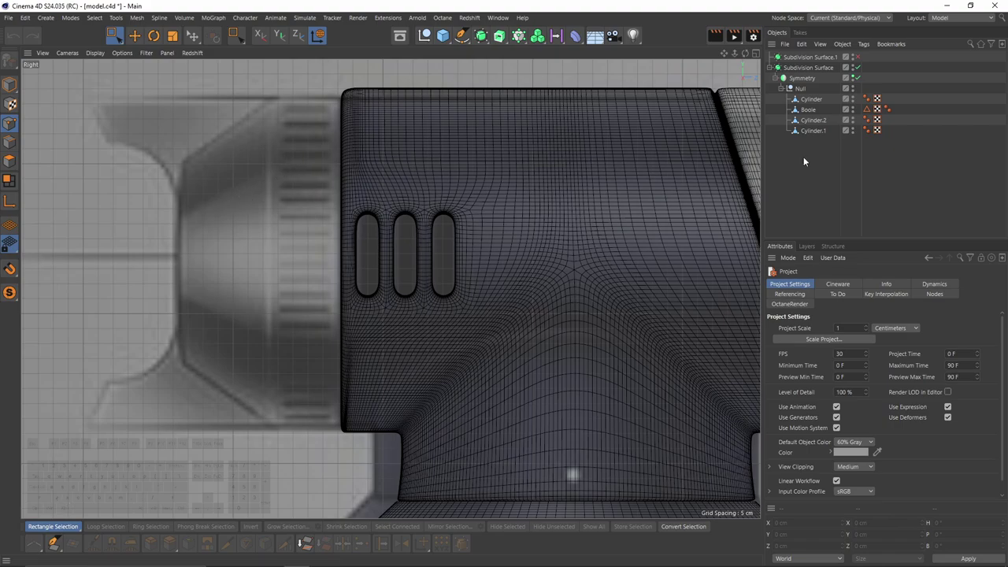
{"action": "middle_click", "coordinate": [209, 153]}
{"action": "middle_click", "coordinate": [209, 153]}
- Select the front outer edge loop of the Boole head and extrude it forward to about Z -185.9 cm
{"action": "left_click", "coordinate": [808, 110]}
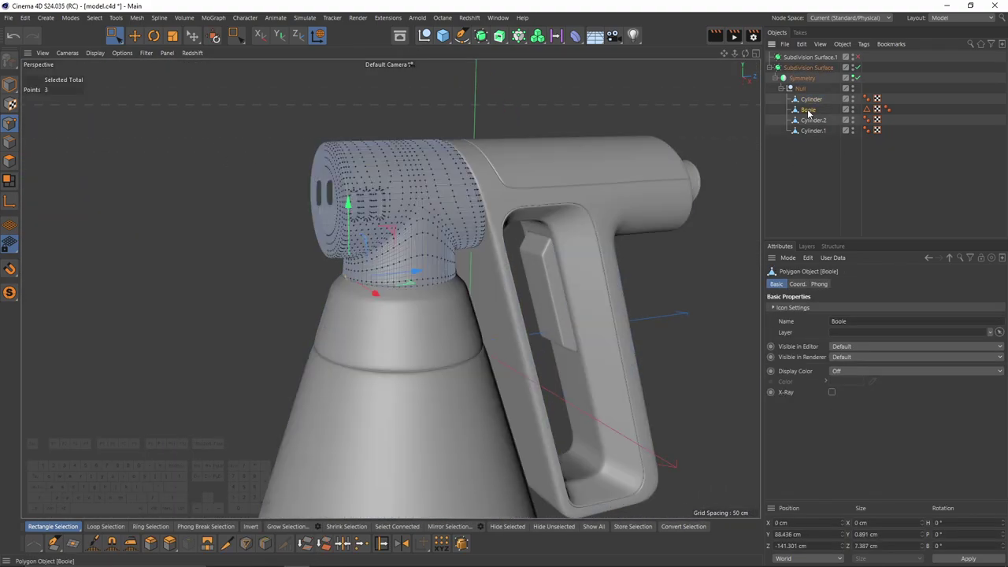
{"action": "key", "text": "q"}
{"action": "scroll", "coordinate": [263, 182], "scroll_direction": "up", "scroll_amount": 3}
{"action": "left_click", "coordinate": [9, 143]}
{"action": "key", "text": "e"}
{"action": "scroll", "coordinate": [376, 139], "scroll_direction": "up", "scroll_amount": 3}
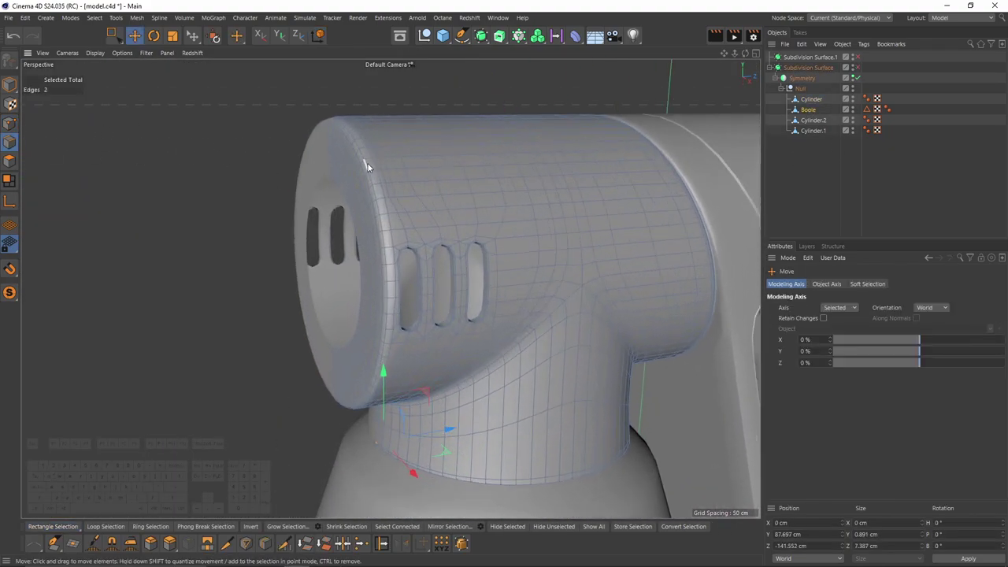
{"action": "middle_click", "coordinate": [361, 157]}
{"action": "middle_click", "coordinate": [361, 316]}
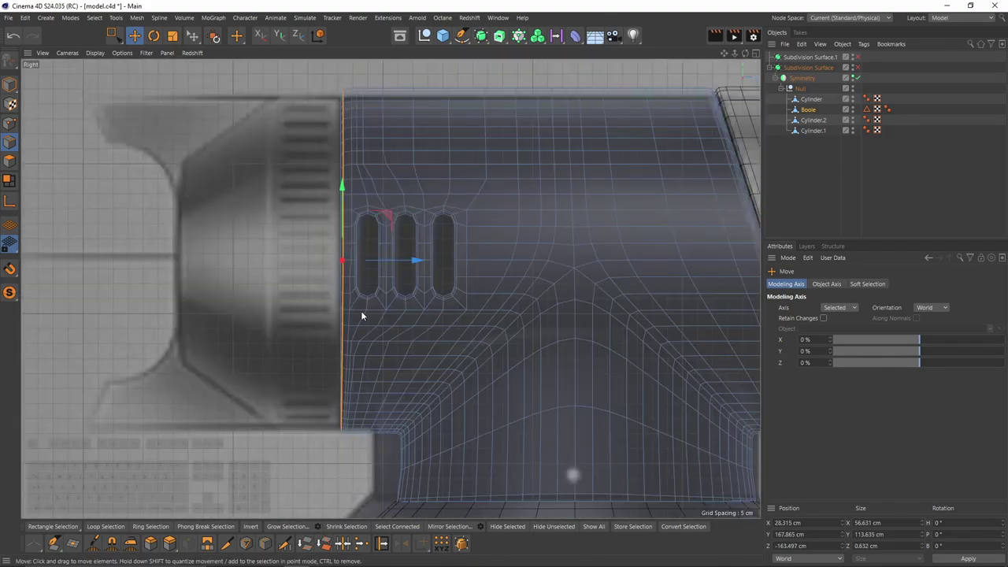
{"action": "left_click_drag", "start_coordinate": [415, 258], "coordinate": [347, 257], "text": "ctrl"}
{"action": "middle_click", "coordinate": [343, 252]}
{"action": "middle_click", "coordinate": [211, 122]}
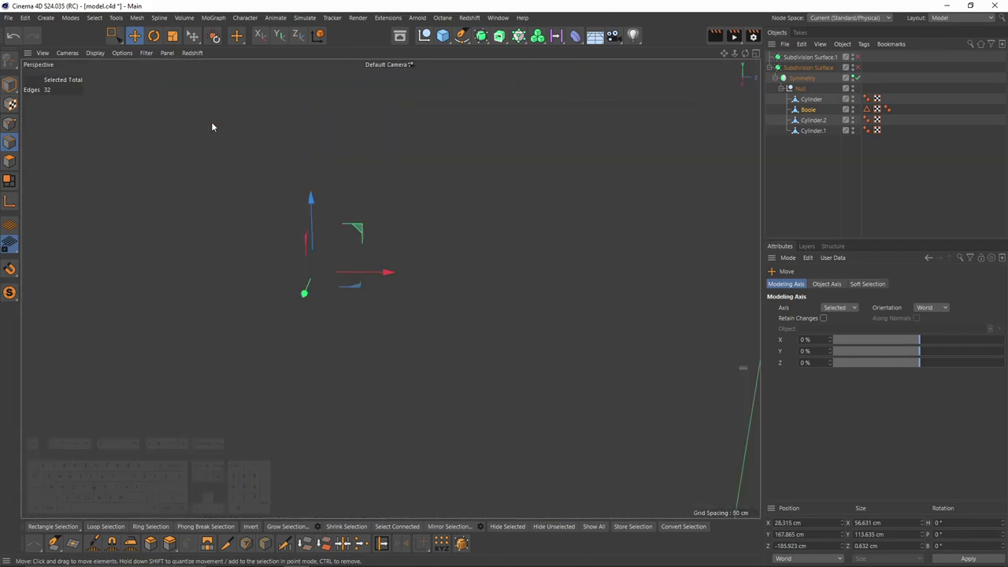
- Extrude the front edge loop forward again to about Z -218.5 cm, reaching the reference nozzle's tip
{"action": "left_click_drag", "start_coordinate": [390, 289], "coordinate": [396, 190], "text": "alt"}
{"action": "middle_click", "coordinate": [389, 287]}
{"action": "middle_click", "coordinate": [251, 340]}
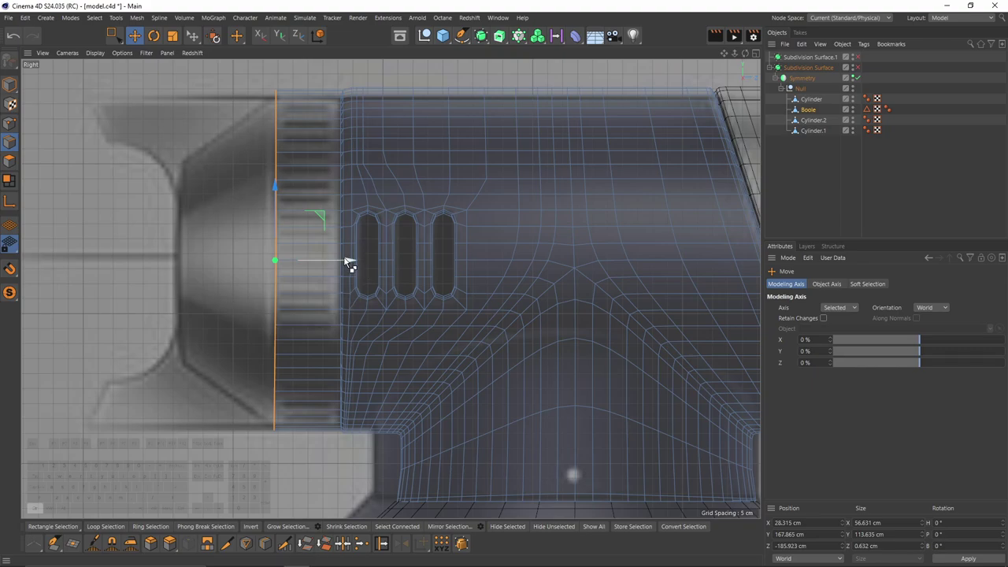
{"action": "left_click_drag", "start_coordinate": [344, 258], "coordinate": [247, 260], "text": "ctrl"}
{"action": "middle_click", "coordinate": [247, 253]}
{"action": "middle_click", "coordinate": [233, 145]}
- Set the Scale tool's modeling axis X to -100 % so the front loop scales from the symmetry plane
{"action": "key", "text": "t"}
{"action": "left_click_drag", "start_coordinate": [307, 211], "coordinate": [449, 287], "text": "alt"}
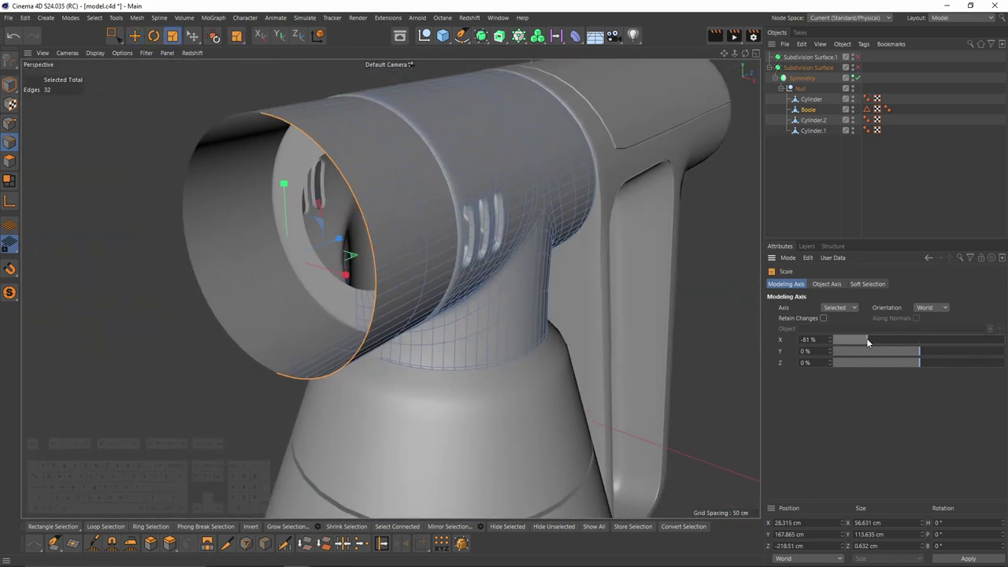
{"action": "left_click_drag", "start_coordinate": [867, 340], "coordinate": [826, 340]}
{"action": "left_click_drag", "start_coordinate": [461, 299], "coordinate": [475, 297], "text": "alt"}
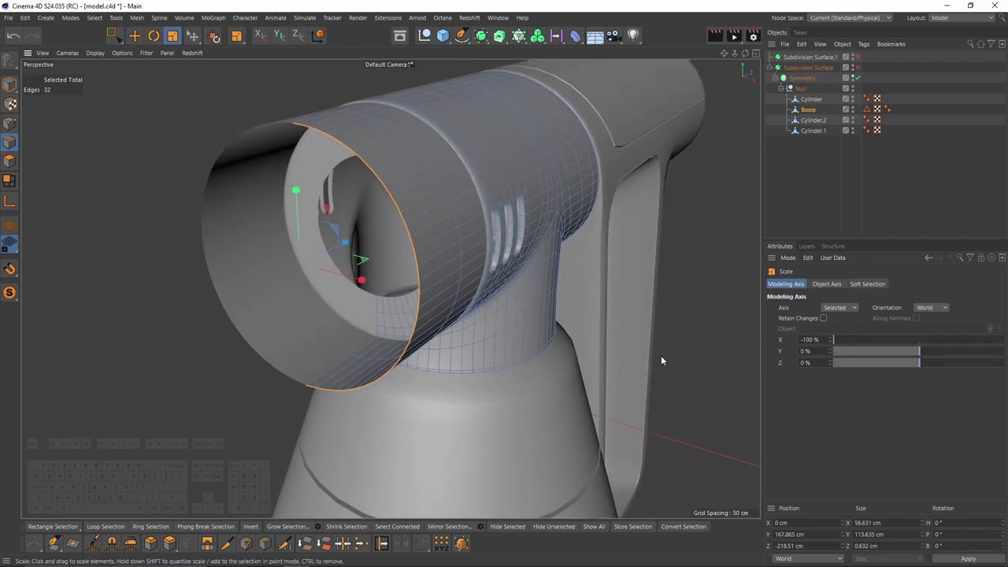
- Scale the nozzle's front edge loop down to about 33.6 × 67.4 cm to match the reference's tapered profile
{"action": "left_click_drag", "start_coordinate": [661, 357], "coordinate": [441, 352]}
{"action": "middle_click", "coordinate": [472, 347]}
{"action": "middle_click", "coordinate": [268, 347]}
{"action": "middle_click", "coordinate": [359, 271]}
{"action": "middle_click", "coordinate": [333, 221]}
{"action": "left_click_drag", "start_coordinate": [334, 220], "coordinate": [369, 230], "text": "alt"}
{"action": "key", "text": "ctrl+z"}
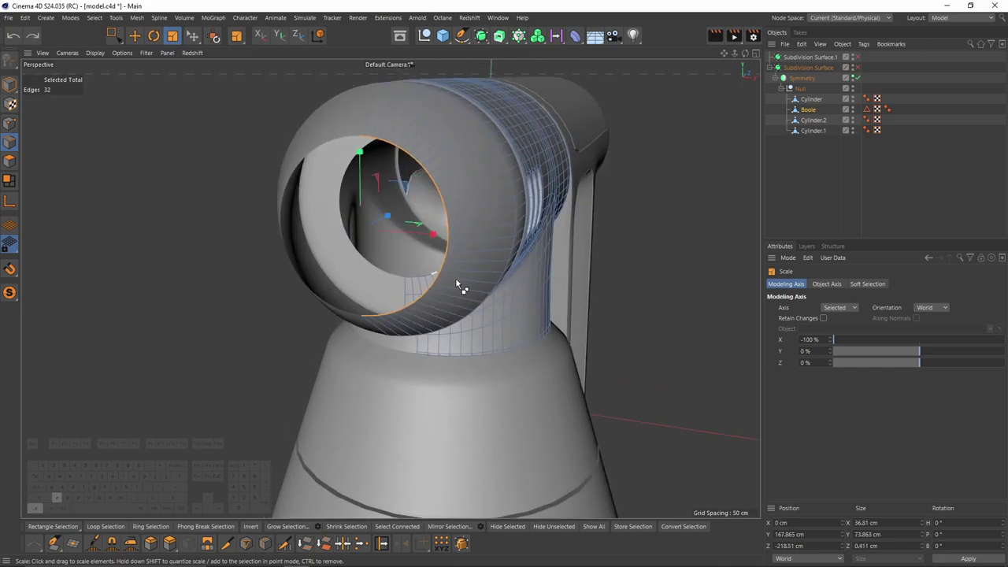
{"action": "left_click_drag", "start_coordinate": [589, 345], "coordinate": [520, 330]}
{"action": "middle_click", "coordinate": [508, 326]}
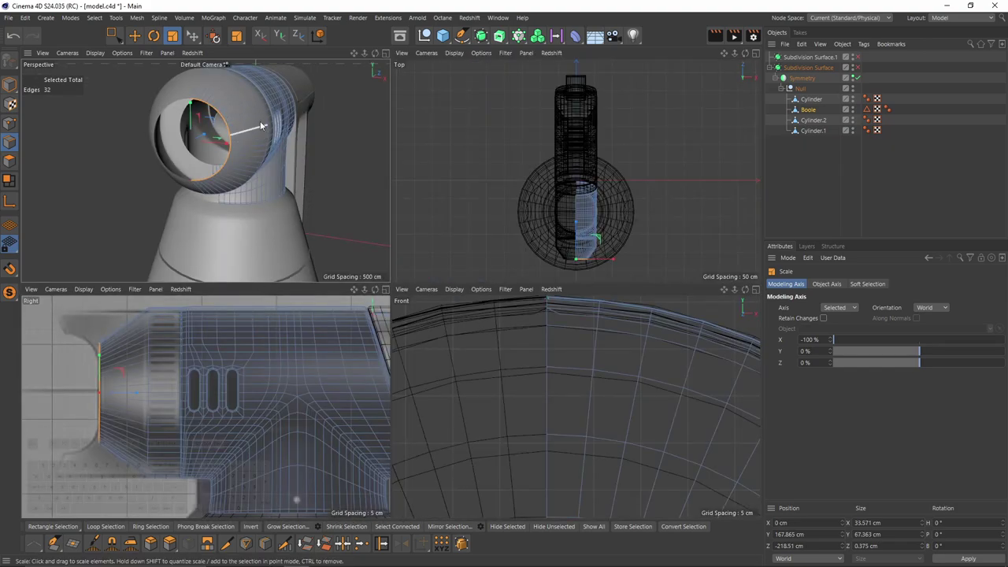
{"action": "middle_click", "coordinate": [237, 355]}
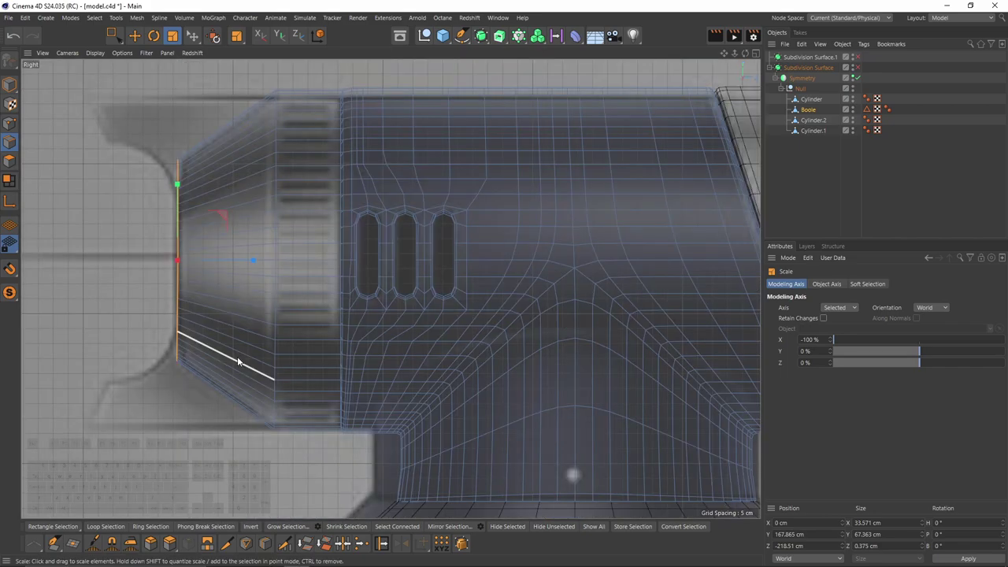
- Try scaling the nozzle's front edge loop down to about 19.7 × 39.5 cm, check it in the top view, and undo it
{"action": "left_click_drag", "start_coordinate": [584, 331], "coordinate": [339, 310]}
{"action": "middle_click", "coordinate": [334, 299]}
{"action": "middle_click", "coordinate": [277, 168]}
{"action": "left_click_drag", "start_coordinate": [414, 254], "coordinate": [445, 238], "text": "alt"}
{"action": "scroll", "coordinate": [406, 226], "scroll_direction": "up", "scroll_amount": 6}
{"action": "right_click_drag", "start_coordinate": [404, 225], "coordinate": [414, 222], "text": "alt"}
{"action": "middle_click", "coordinate": [416, 222]}
{"action": "middle_click", "coordinate": [529, 173]}
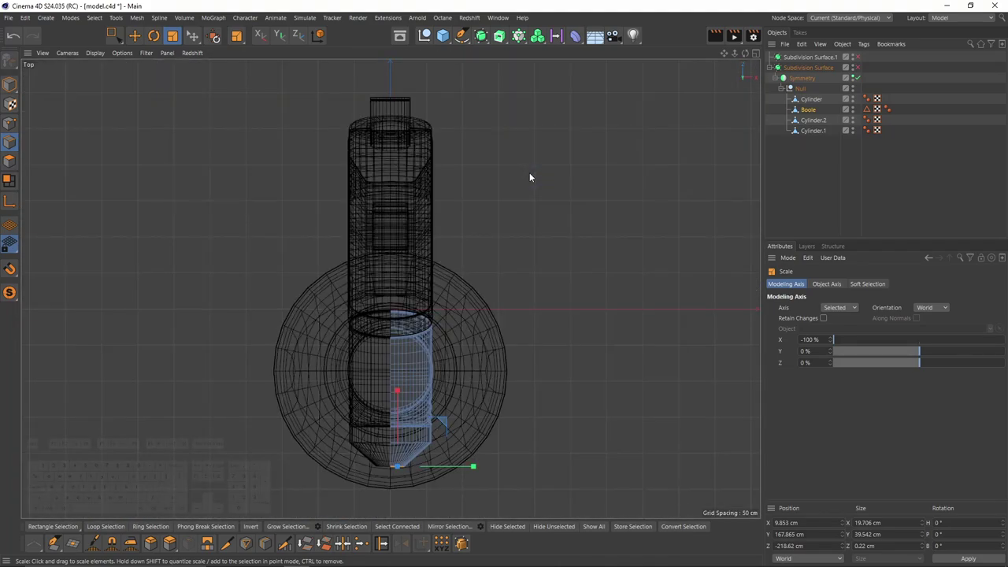
{"action": "middle_click_drag", "start_coordinate": [439, 458], "coordinate": [455, 330], "text": "alt"}
{"action": "right_click_drag", "start_coordinate": [455, 330], "coordinate": [394, 313], "text": "alt"}
{"action": "middle_click_drag", "start_coordinate": [309, 328], "coordinate": [374, 298], "text": "alt"}
{"action": "right_click_drag", "start_coordinate": [374, 298], "coordinate": [314, 269], "text": "alt"}
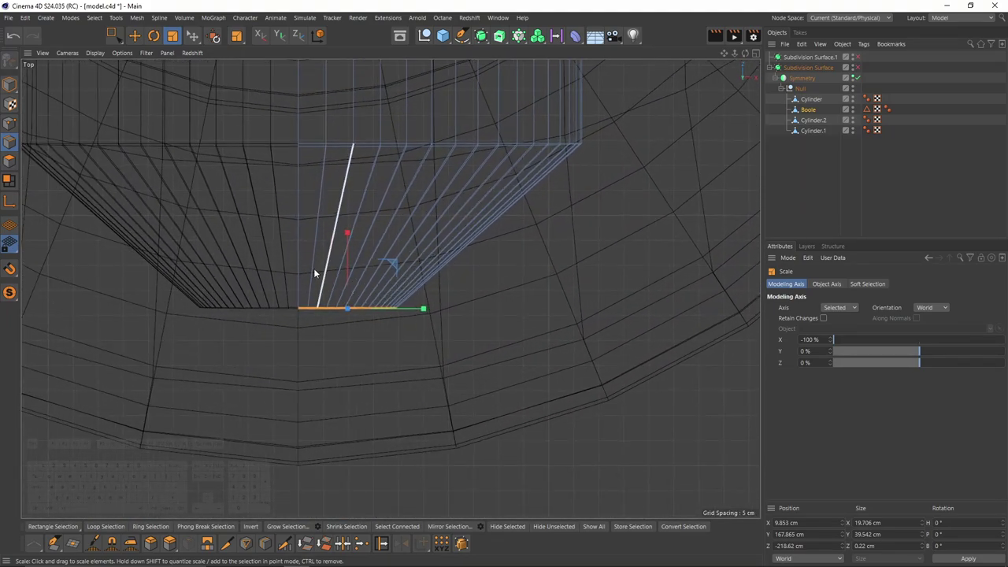
{"action": "middle_click", "coordinate": [321, 305]}
{"action": "middle_click", "coordinate": [272, 189]}
{"action": "key", "text": "ctrl+z"}
{"action": "middle_click", "coordinate": [283, 210]}
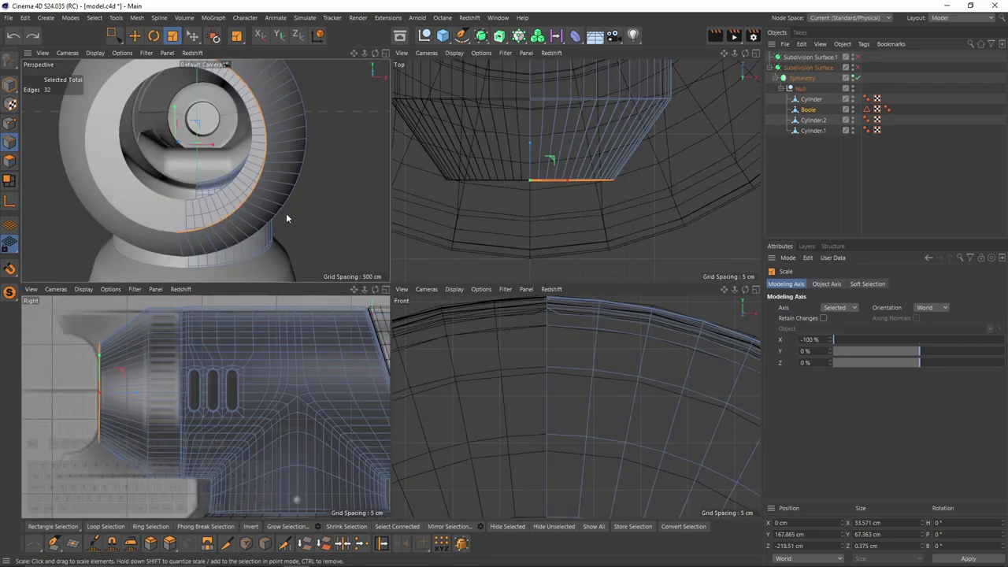
{"action": "middle_click", "coordinate": [282, 215]}
{"action": "right_click_drag", "start_coordinate": [282, 214], "coordinate": [406, 258], "text": "alt"}
{"action": "left_click_drag", "start_coordinate": [406, 258], "coordinate": [372, 246], "text": "alt"}
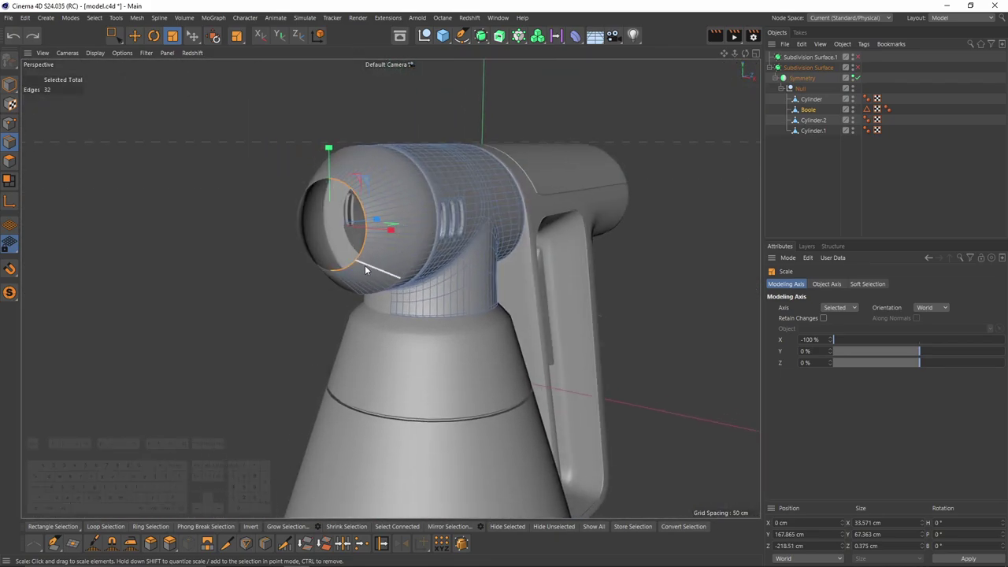
{"action": "middle_click", "coordinate": [341, 266]}
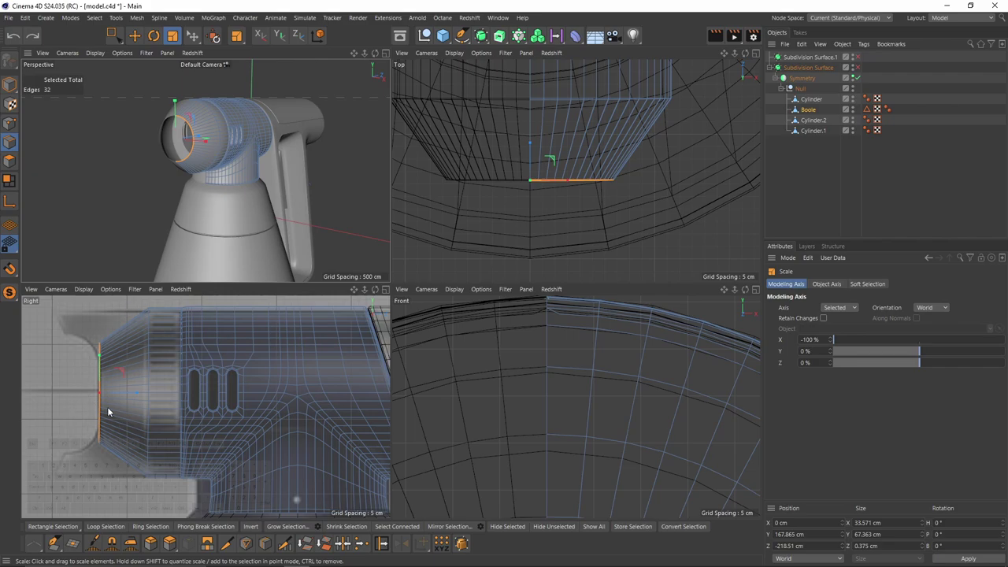
- Extrude the nozzle's front edge loop inward to about 15.1 × 30.3 cm, forming a flat front face with a smaller opening
{"action": "scroll", "coordinate": [210, 171], "scroll_direction": "up", "scroll_amount": 3}
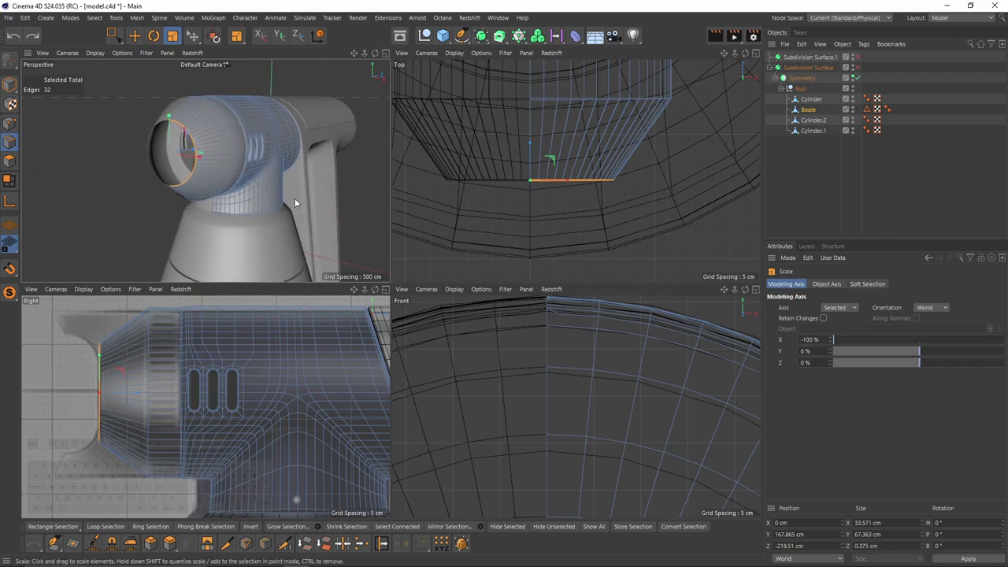
{"action": "left_click_drag", "start_coordinate": [294, 202], "coordinate": [263, 225]}
{"action": "middle_click", "coordinate": [272, 227]}
{"action": "left_click_drag", "start_coordinate": [466, 331], "coordinate": [306, 325]}
{"action": "scroll", "coordinate": [349, 245], "scroll_direction": "up", "scroll_amount": 2}
- Extrude the opening's edge loop back into the nozzle to about Z -199.4 cm to form the bore
{"action": "left_click_drag", "start_coordinate": [344, 237], "coordinate": [426, 229], "text": "alt"}
{"action": "scroll", "coordinate": [349, 246], "scroll_direction": "up", "scroll_amount": 2}
{"action": "key", "text": "e"}
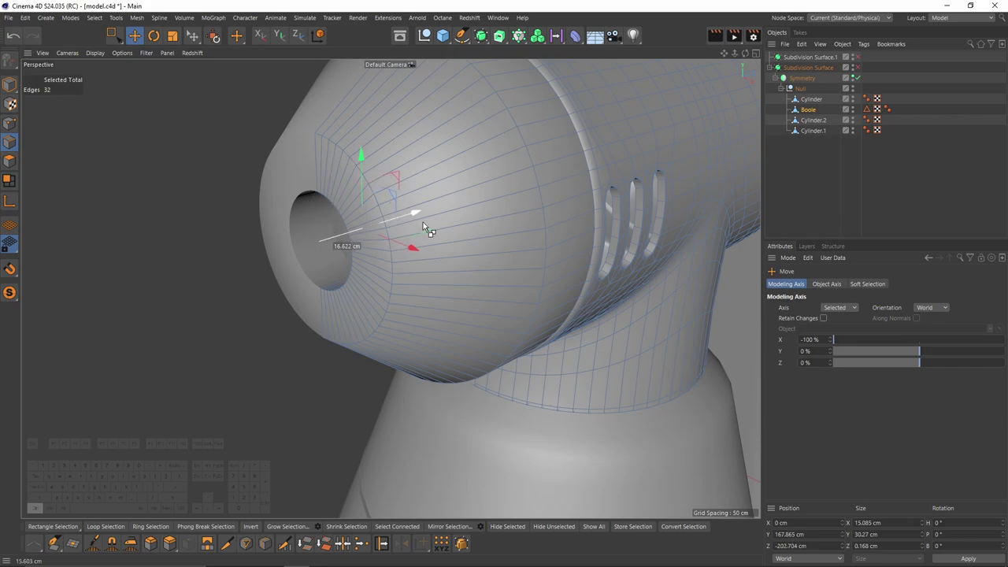
{"action": "scroll", "coordinate": [368, 252], "scroll_direction": "up", "scroll_amount": 1}
{"action": "scroll", "coordinate": [367, 251], "scroll_direction": "down", "scroll_amount": 2}
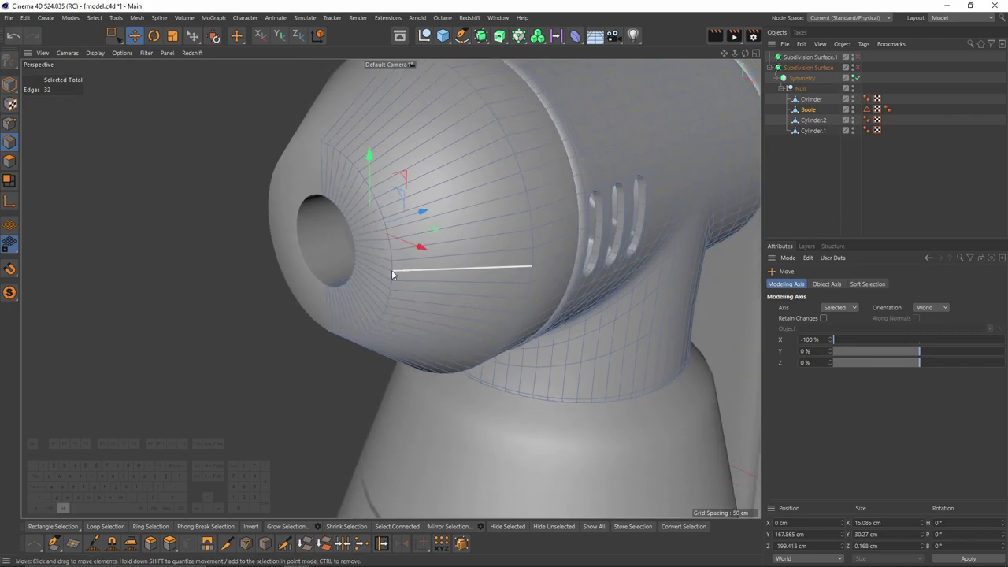
- Loop-select the edges along the seam where the nozzle meets the slotted head
{"action": "left_click_drag", "start_coordinate": [393, 270], "coordinate": [313, 252], "text": "alt"}
{"action": "left_click", "coordinate": [9, 161]}
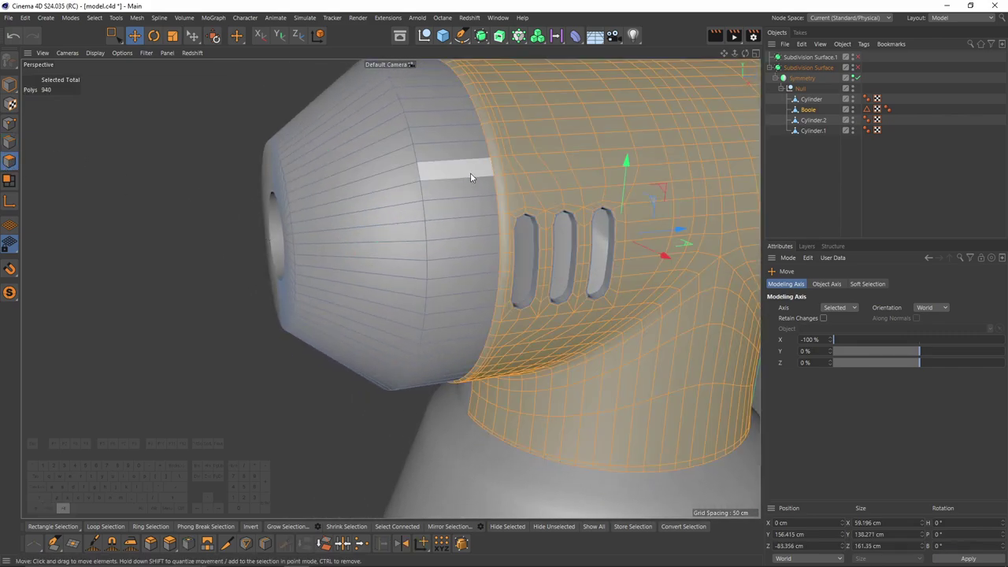
{"action": "middle_click_drag", "start_coordinate": [470, 173], "coordinate": [394, 202], "text": "alt"}
{"action": "mouse_move", "coordinate": [394, 201]}
{"action": "left_mouse_down", "text": "alt"}
{"action": "mouse_move", "coordinate": [367, 206]}
{"action": "mouse_move", "coordinate": [378, 205]}
{"action": "left_mouse_up", "text": "alt"}
{"action": "middle_click_drag", "start_coordinate": [431, 187], "coordinate": [403, 176], "text": "alt"}
{"action": "left_click_drag", "start_coordinate": [403, 175], "coordinate": [403, 162], "text": "alt"}
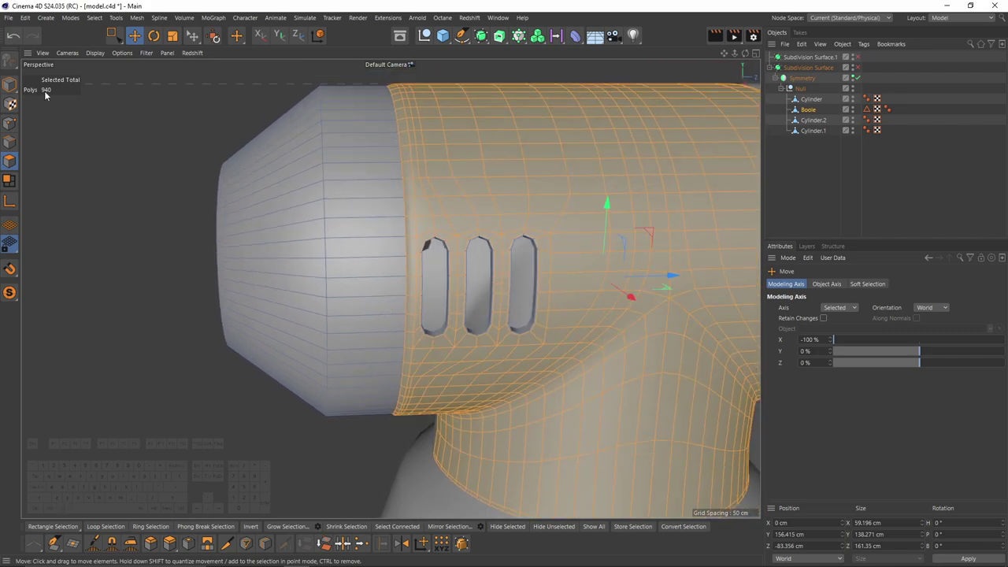
{"action": "left_click", "coordinate": [10, 141]}
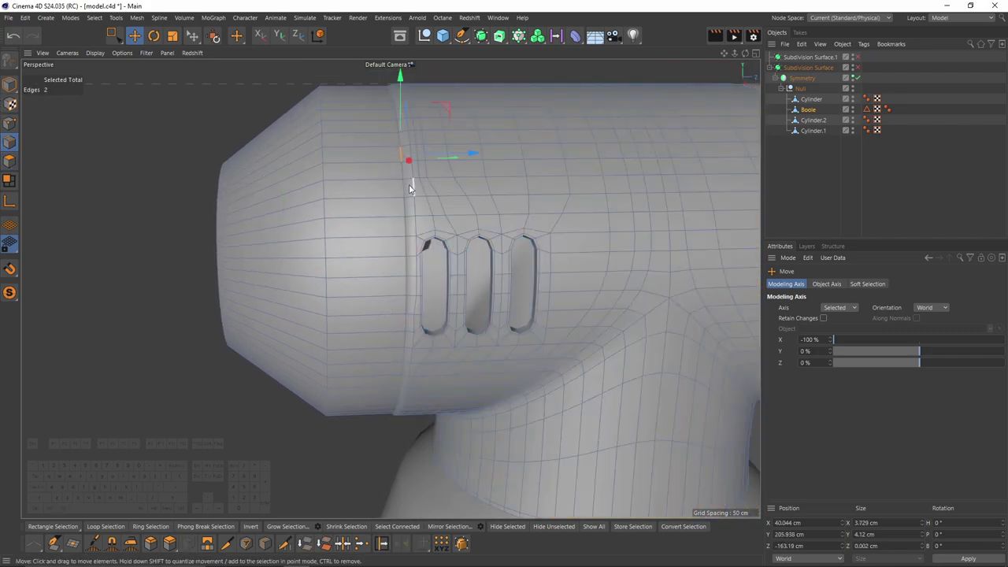
{"action": "key", "text": "u"}
{"action": "key", "text": "l"}
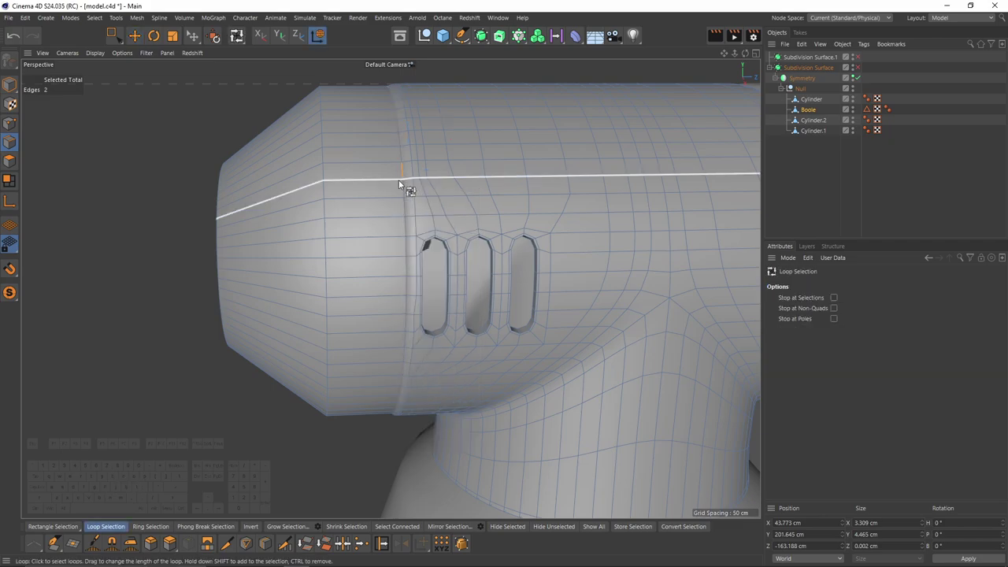
{"action": "left_click", "coordinate": [400, 178]}
{"action": "middle_click_drag", "start_coordinate": [473, 209], "coordinate": [504, 201], "text": "alt"}
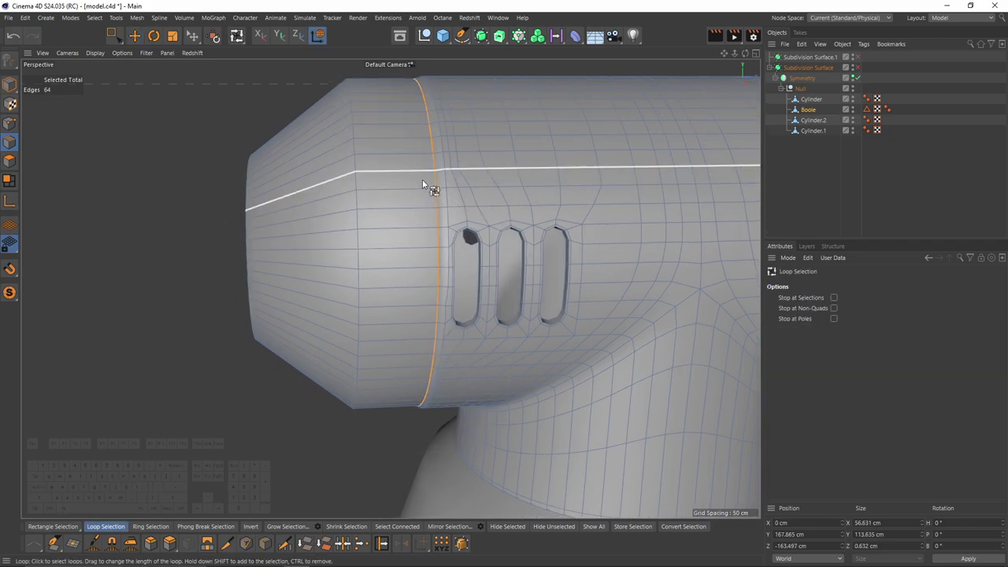
- Fill-select the nozzle polygons in front of the seam and split them into a separate object
{"action": "key", "text": "u"}
{"action": "key", "text": "f"}
{"action": "left_click", "coordinate": [422, 181]}
{"action": "right_click", "coordinate": [545, 314]}
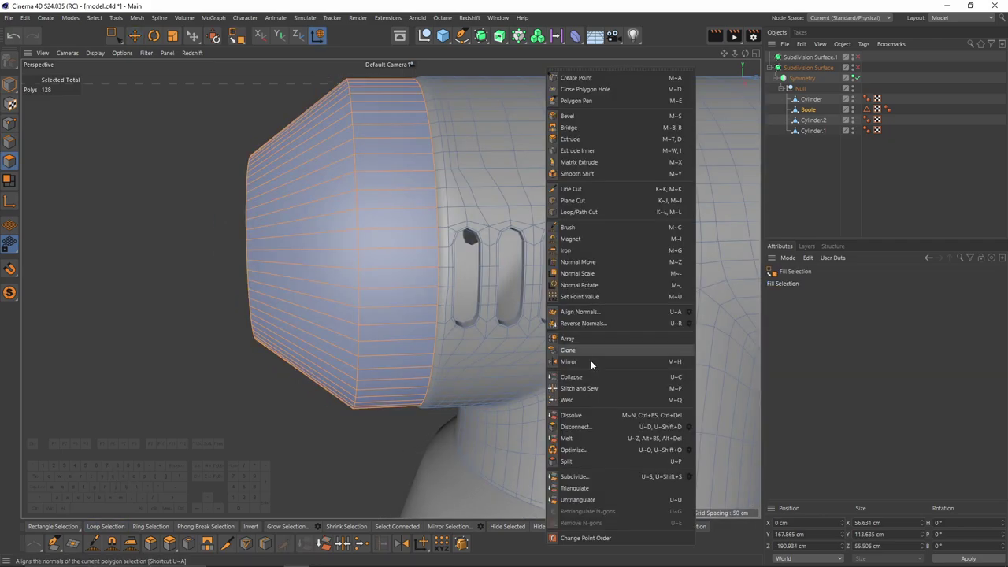
{"action": "left_click", "coordinate": [578, 462]}
- Delete the original nozzle polygons from the head object, keeping the split copy and the rest of the head
{"action": "left_click", "coordinate": [828, 111]}
{"action": "key", "text": "Delete"}
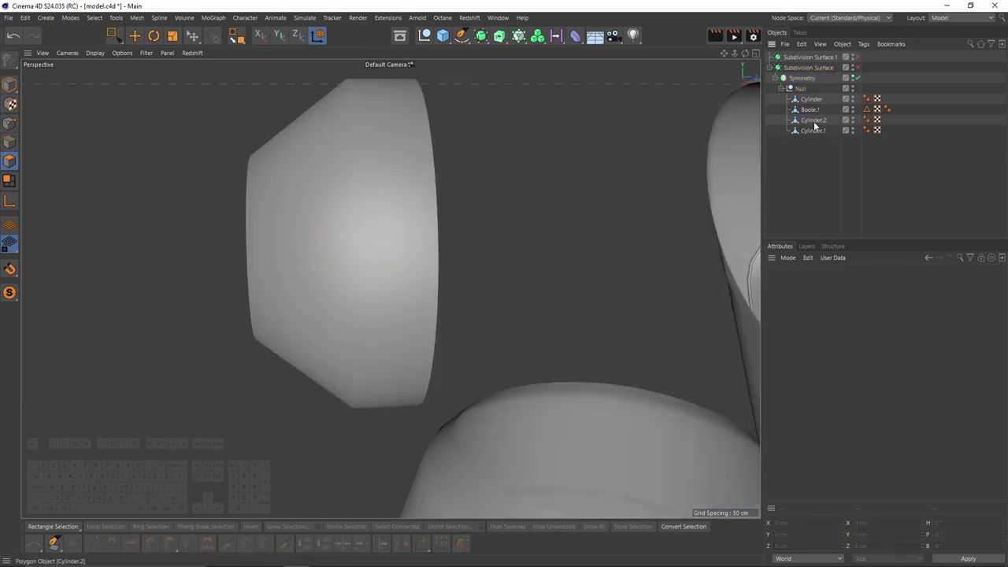
{"action": "key", "text": "ctrl+z"}
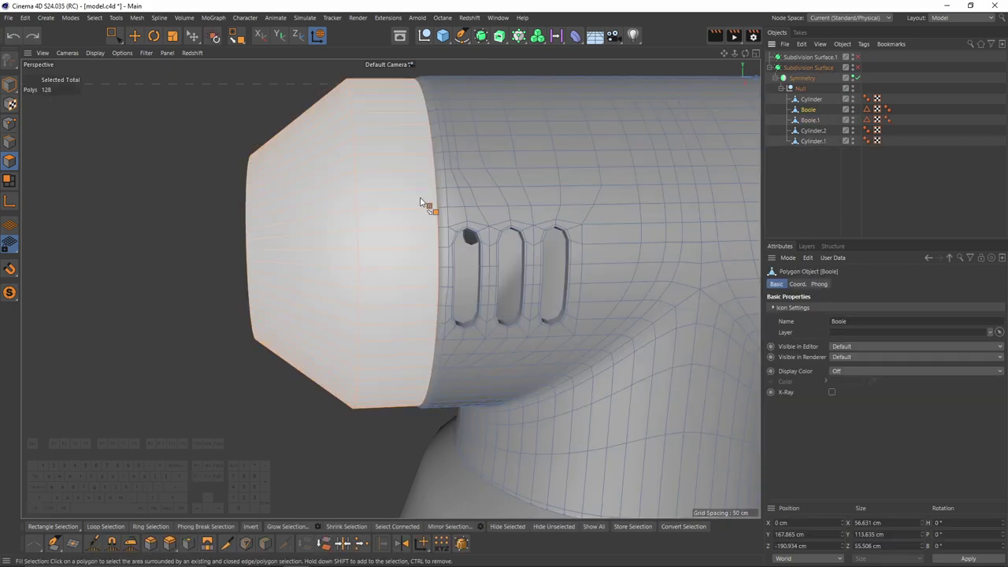
{"action": "key", "text": "Delete"}
- Extrude the split nozzle's rear edge loop inward to about 47.6 × 95.5 cm to give it a closing rim
{"action": "left_click", "coordinate": [810, 121]}
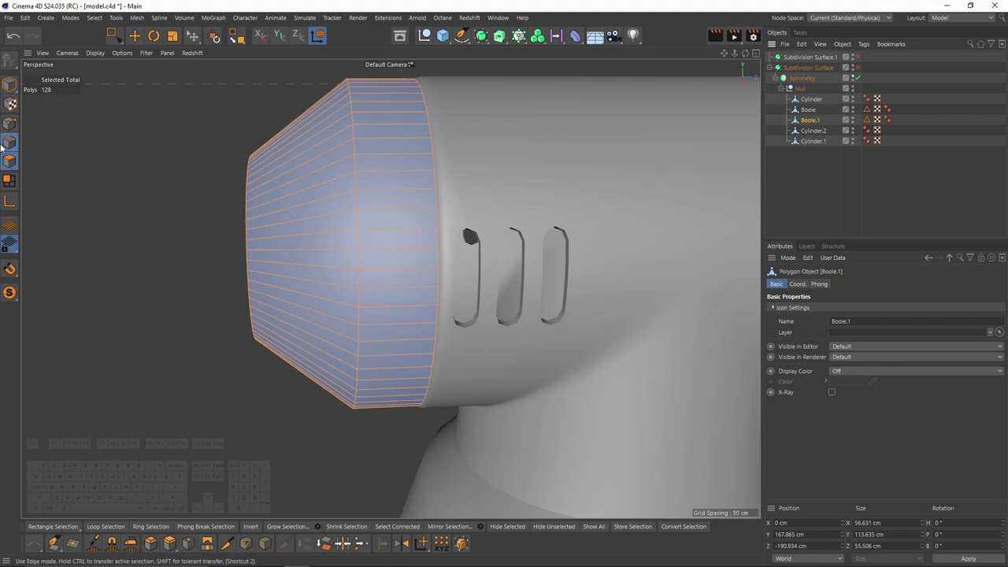
{"action": "left_click", "coordinate": [3, 147]}
{"action": "key", "text": "e"}
{"action": "left_click_drag", "start_coordinate": [458, 174], "coordinate": [497, 218], "text": "alt"}
{"action": "middle_click_drag", "start_coordinate": [497, 218], "coordinate": [502, 220], "text": "alt"}
{"action": "key", "text": "t"}
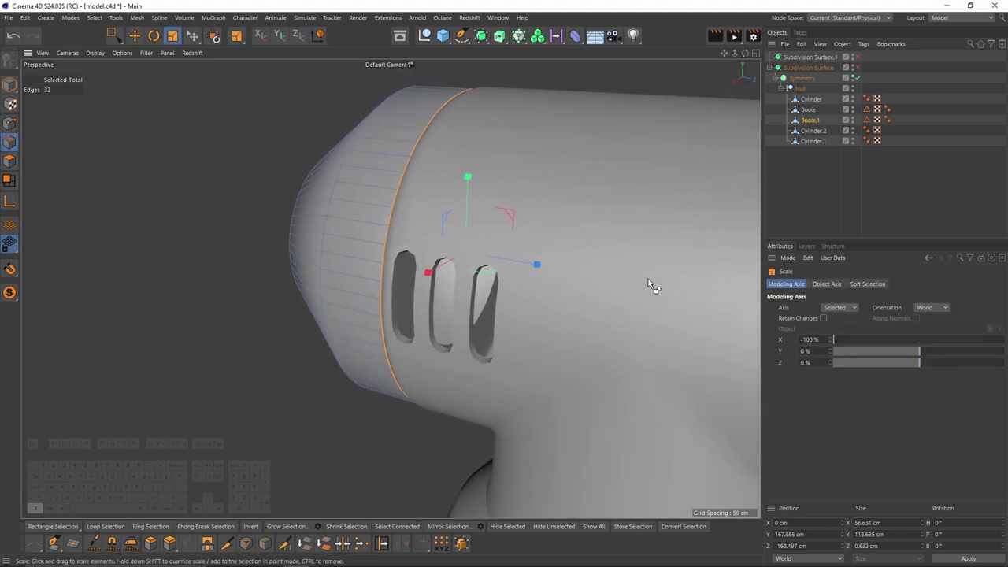
{"action": "left_click_drag", "start_coordinate": [648, 279], "coordinate": [564, 284], "text": "ctrl"}
- Add supporting loop cuts near the nozzle's rear, shoulder and front edges and preview the model with the subdivision surface
{"action": "key", "text": "k"}
{"action": "key", "text": "l"}
{"action": "scroll", "coordinate": [391, 203], "scroll_direction": "up", "scroll_amount": 4}
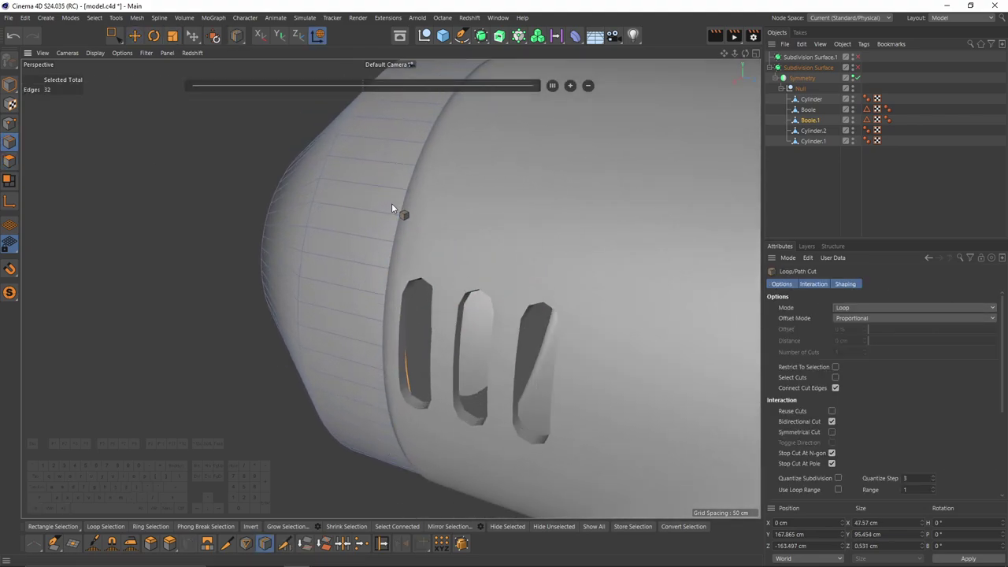
{"action": "left_click_drag", "start_coordinate": [391, 203], "coordinate": [417, 212], "text": "alt"}
{"action": "left_click", "coordinate": [394, 213]}
{"action": "left_click", "coordinate": [304, 211]}
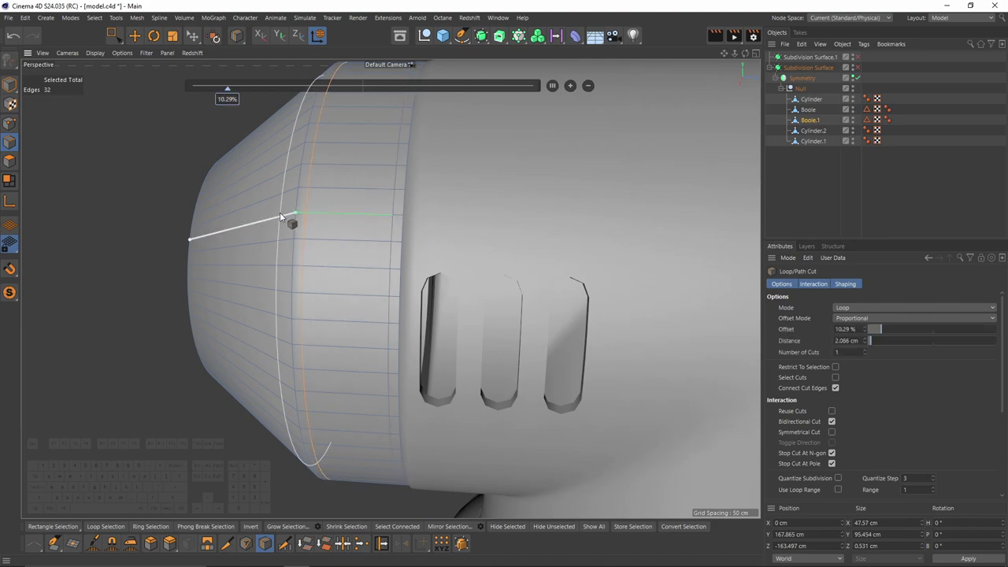
{"action": "left_click_drag", "start_coordinate": [281, 217], "coordinate": [508, 282], "text": "alt"}
{"action": "key", "text": "q"}
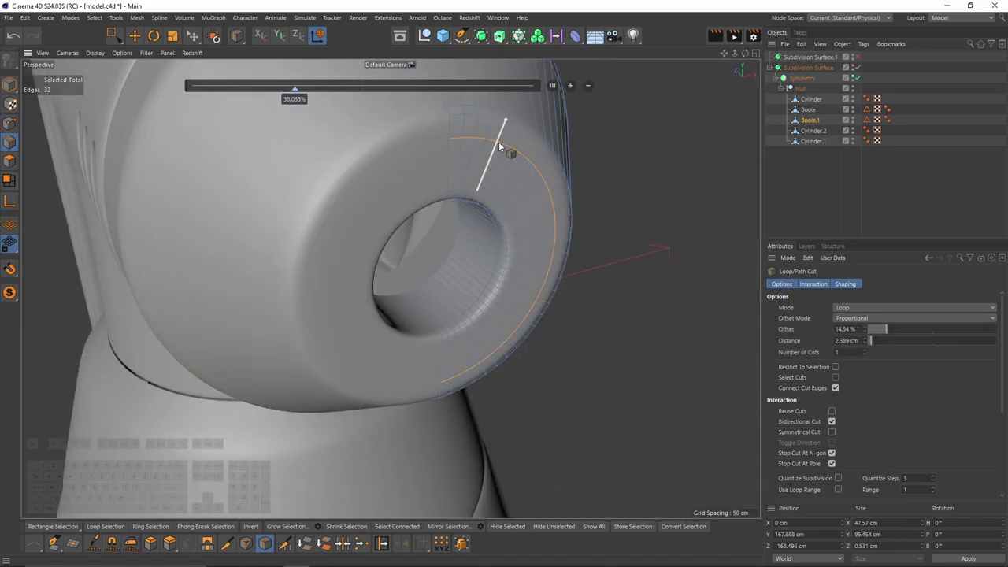
- Examine the nozzle's profile and the flared lip in the reference image, using the right and perspective views
{"action": "left_click_drag", "start_coordinate": [498, 142], "coordinate": [399, 209], "text": "alt"}
{"action": "middle_click", "coordinate": [431, 229]}
{"action": "middle_click", "coordinate": [346, 323]}
{"action": "key", "text": "ctrl+z"}
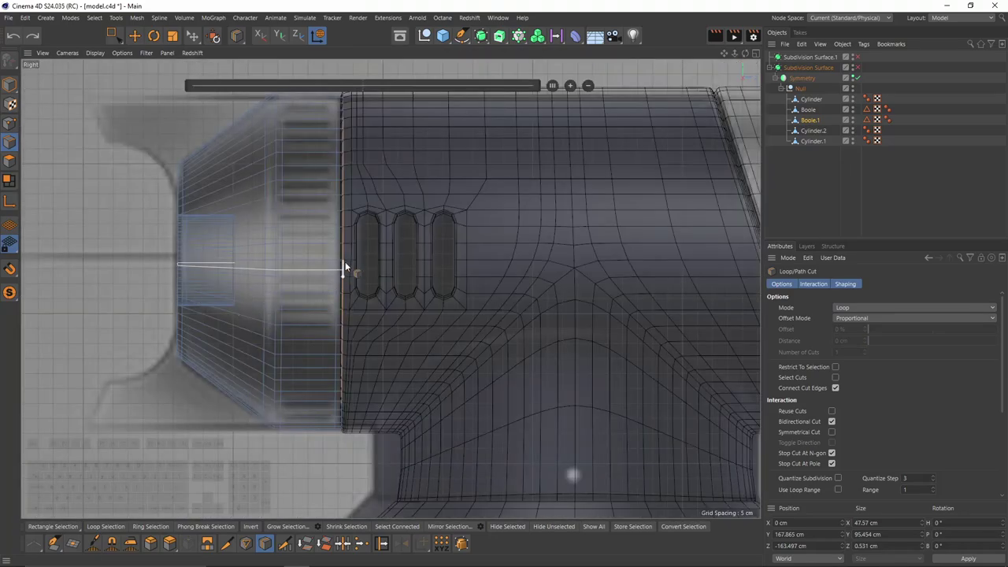
{"action": "middle_click", "coordinate": [344, 265]}
{"action": "middle_click", "coordinate": [239, 157]}
{"action": "middle_click", "coordinate": [219, 308]}
{"action": "middle_click", "coordinate": [219, 308]}
{"action": "middle_click_drag", "start_coordinate": [301, 241], "coordinate": [307, 321], "text": "alt"}
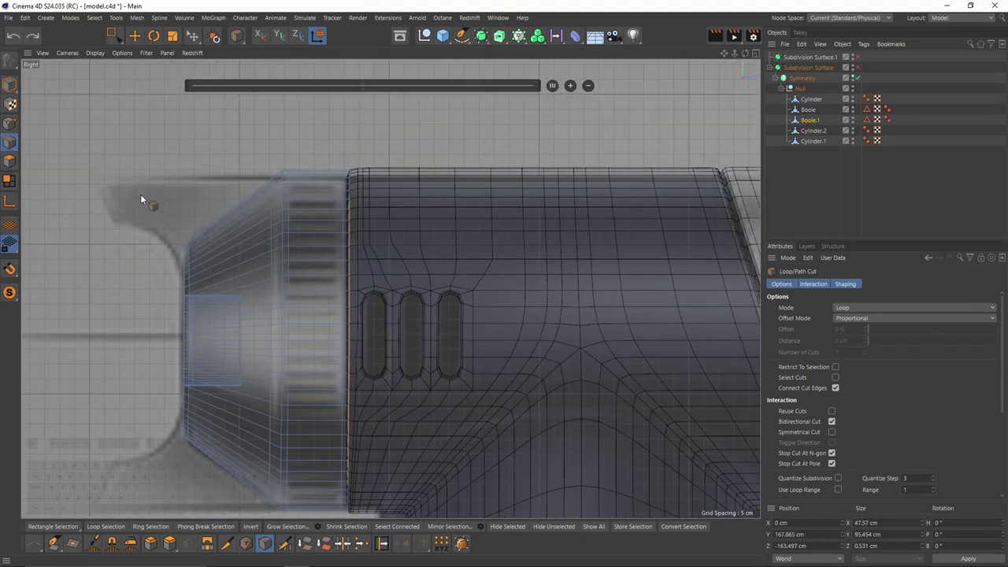
{"action": "middle_click", "coordinate": [311, 221]}
{"action": "middle_click", "coordinate": [248, 156]}
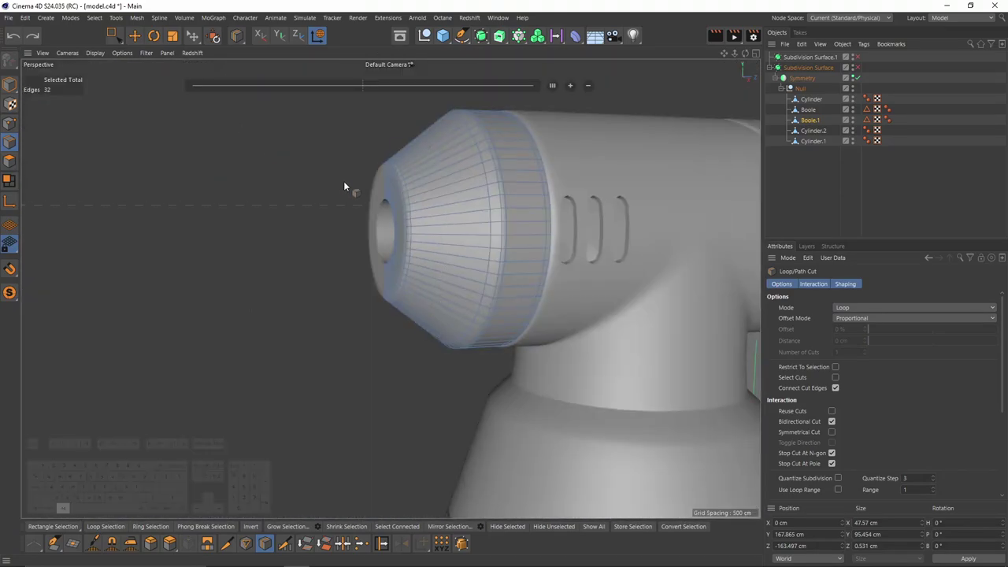
- Select the three columns of taper polygons beside the symmetry line along the nozzle's upper side
{"action": "left_click_drag", "start_coordinate": [343, 182], "coordinate": [473, 201], "text": "alt"}
{"action": "left_click", "coordinate": [10, 160]}
{"action": "key", "text": "e"}
{"action": "left_click_drag", "start_coordinate": [404, 132], "coordinate": [368, 166], "text": "alt"}
{"action": "scroll", "coordinate": [368, 166], "scroll_direction": "up", "scroll_amount": 5}
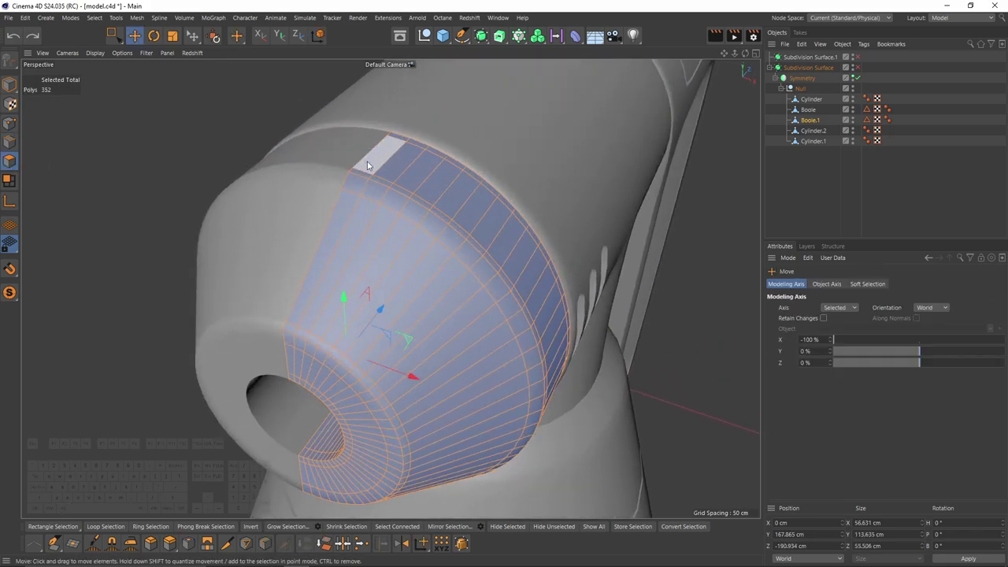
{"action": "mouse_move", "coordinate": [359, 183]}
{"action": "right_mouse_down"}
{"action": "mouse_move", "coordinate": [388, 209]}
{"action": "mouse_move", "coordinate": [325, 233]}
{"action": "right_mouse_up"}
{"action": "middle_click", "coordinate": [304, 295]}
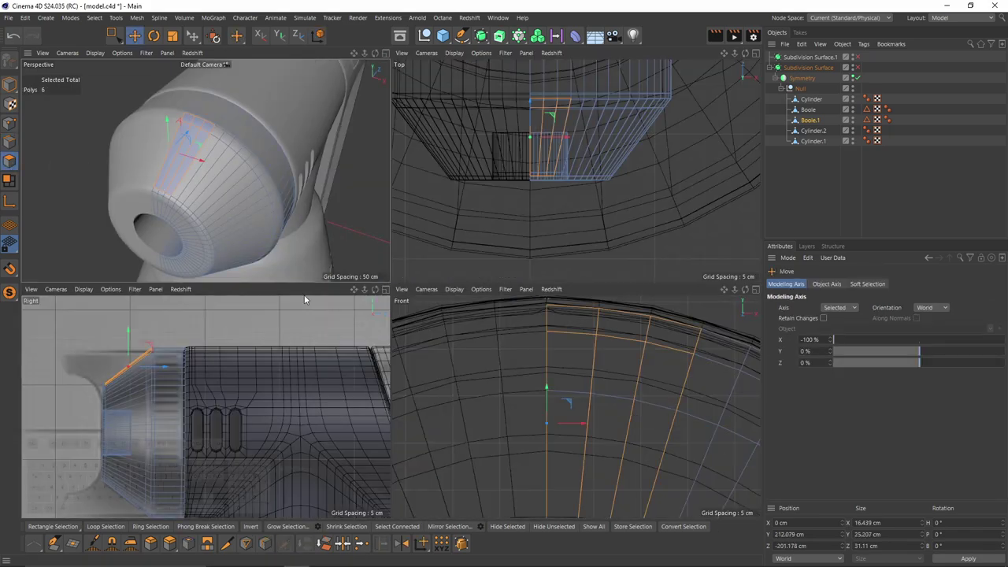
{"action": "middle_click", "coordinate": [264, 214]}
- Extend the polygon selection over the nozzle's rounded front edge across the same three columns
{"action": "middle_click_drag", "start_coordinate": [315, 344], "coordinate": [359, 269], "text": "alt"}
{"action": "scroll", "coordinate": [359, 269], "scroll_direction": "up", "scroll_amount": 5}
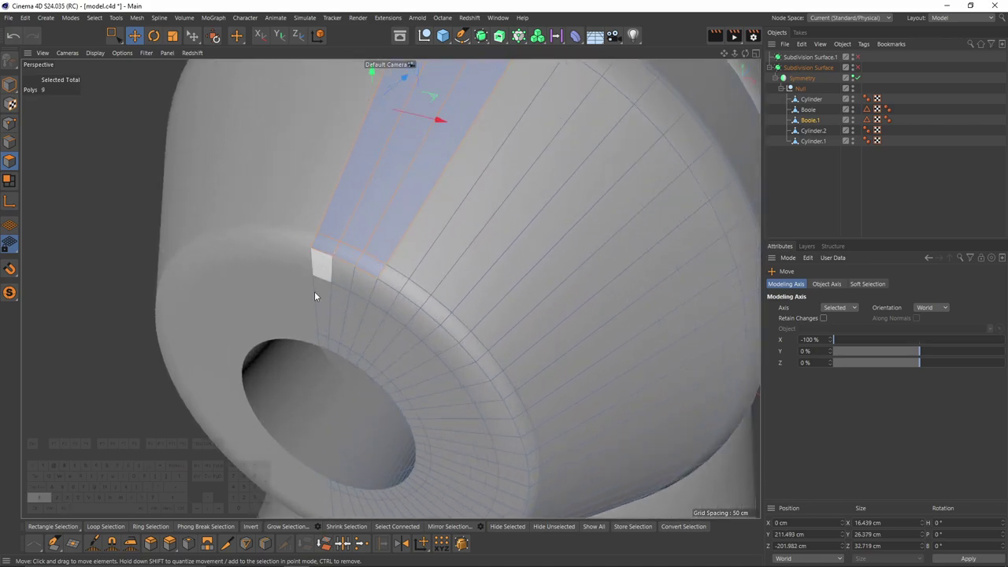
{"action": "middle_click", "coordinate": [314, 293]}
{"action": "middle_click", "coordinate": [310, 244]}
{"action": "scroll", "coordinate": [323, 209], "scroll_direction": "up", "scroll_amount": 2}
{"action": "right_click_drag", "start_coordinate": [321, 275], "coordinate": [358, 294], "text": "shift"}
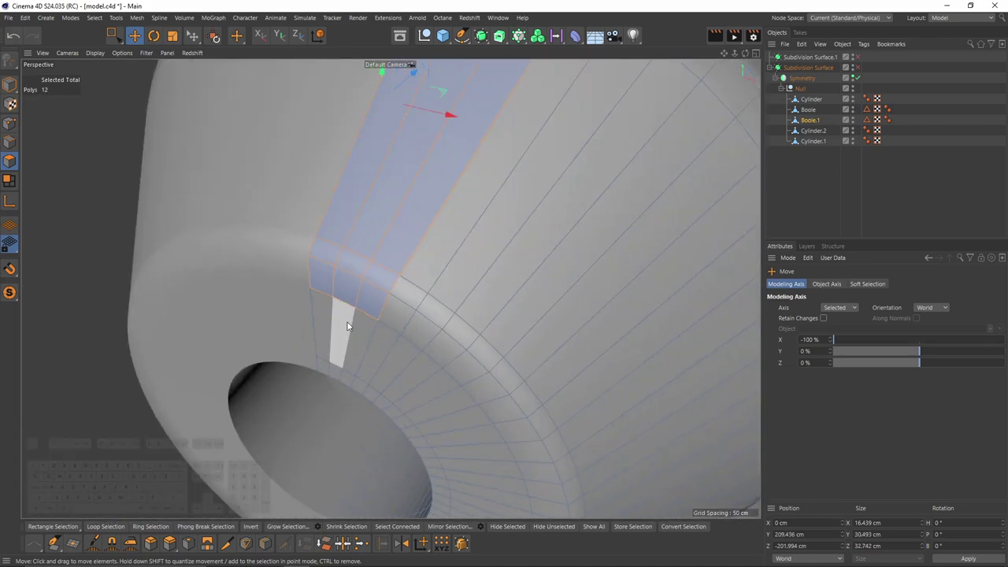
- Add the three front-face polygons leading toward the bore to the selection and split the strip into its own object
{"action": "left_click_drag", "start_coordinate": [348, 322], "coordinate": [320, 310], "text": "alt"}
{"action": "middle_click", "coordinate": [315, 311]}
{"action": "middle_click", "coordinate": [313, 256]}
{"action": "scroll", "coordinate": [318, 251], "scroll_direction": "up", "scroll_amount": 2}
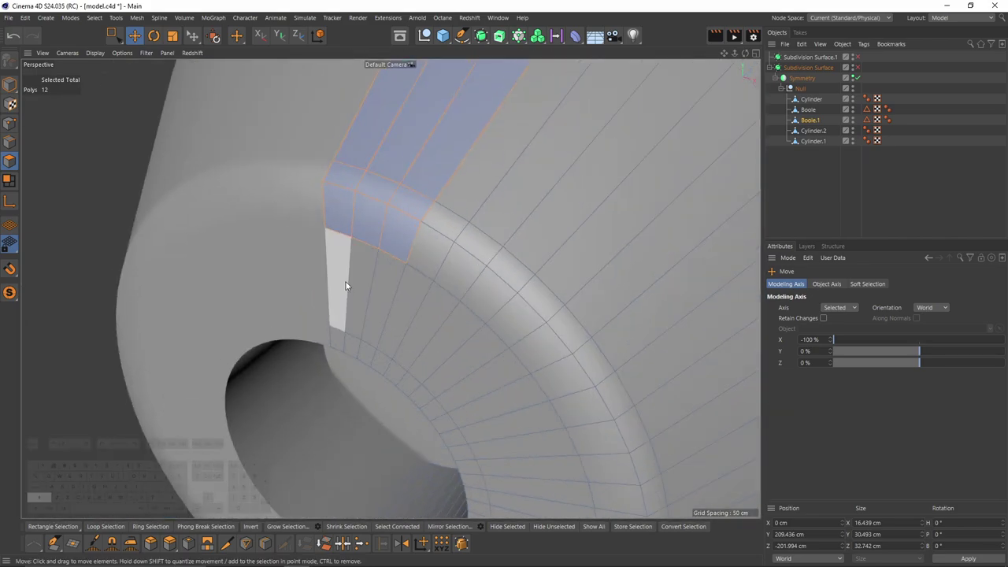
{"action": "right_click_drag", "start_coordinate": [346, 286], "coordinate": [384, 297], "text": "shift"}
{"action": "scroll", "coordinate": [429, 270], "scroll_direction": "down", "scroll_amount": 5}
{"action": "left_click_drag", "start_coordinate": [389, 244], "coordinate": [477, 252], "text": "alt"}
{"action": "right_click", "coordinate": [477, 252]}
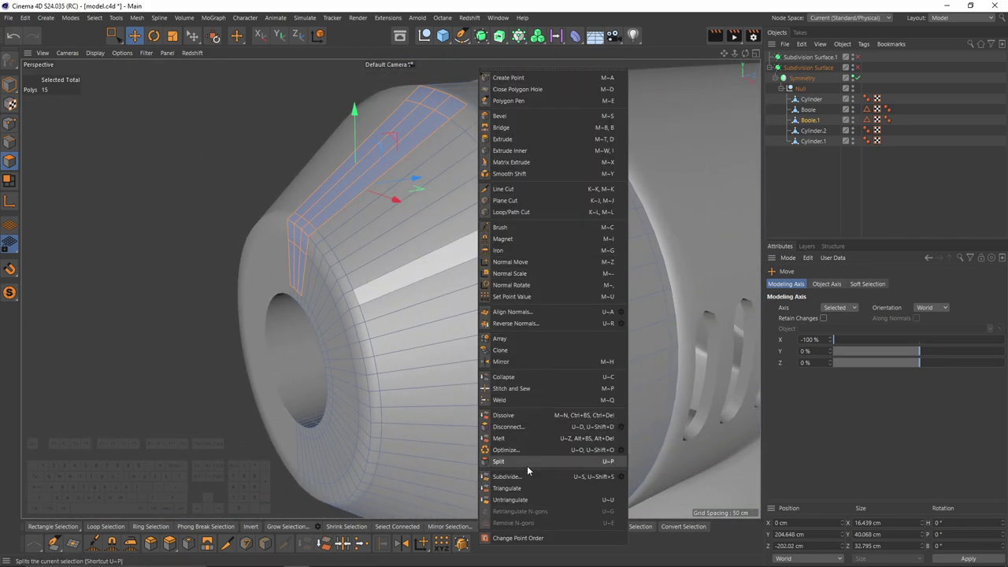
{"action": "left_click", "coordinate": [527, 463]}
- Select the three rear edges of the split strip and bring them up against the reference in the right view
{"action": "left_click_drag", "start_coordinate": [398, 190], "coordinate": [334, 228], "text": "alt"}
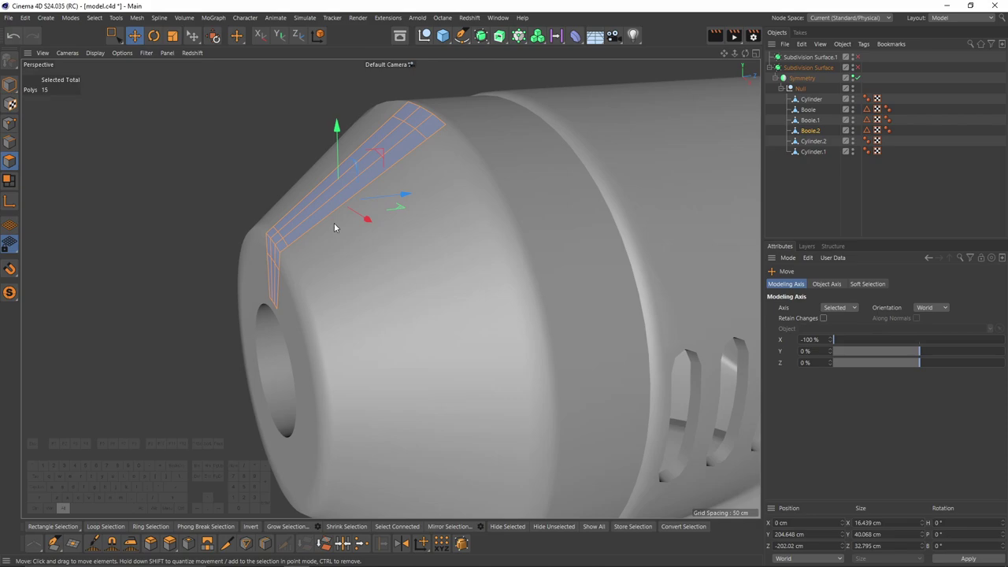
{"action": "middle_click", "coordinate": [84, 188]}
{"action": "left_click", "coordinate": [10, 140]}
{"action": "scroll", "coordinate": [245, 93], "scroll_direction": "up", "scroll_amount": 4}
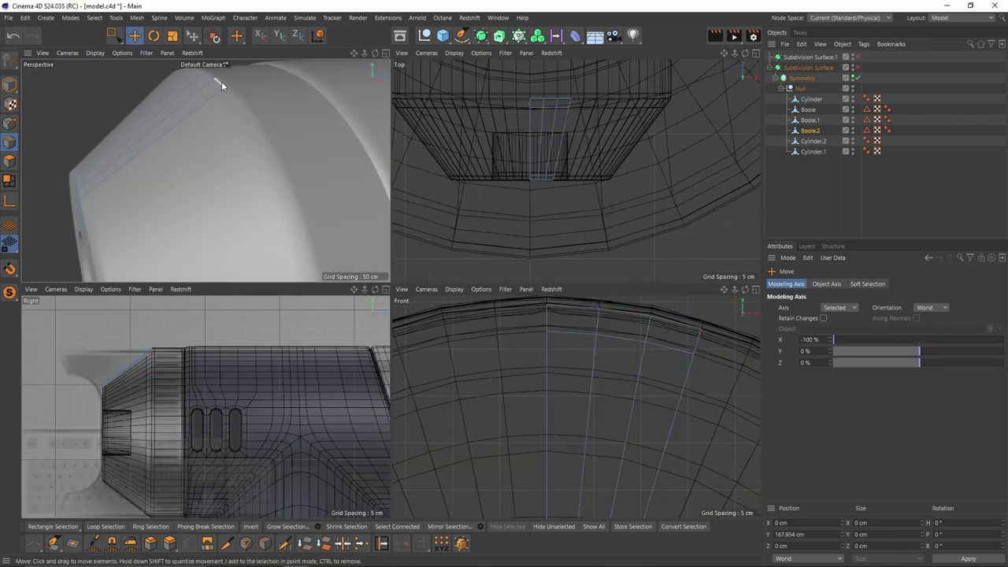
{"action": "left_click", "coordinate": [200, 72], "text": "shift"}
{"action": "middle_click", "coordinate": [177, 228]}
{"action": "middle_click", "coordinate": [154, 359]}
{"action": "middle_click", "coordinate": [156, 355]}
{"action": "scroll", "coordinate": [285, 152], "scroll_direction": "up", "scroll_amount": 4}
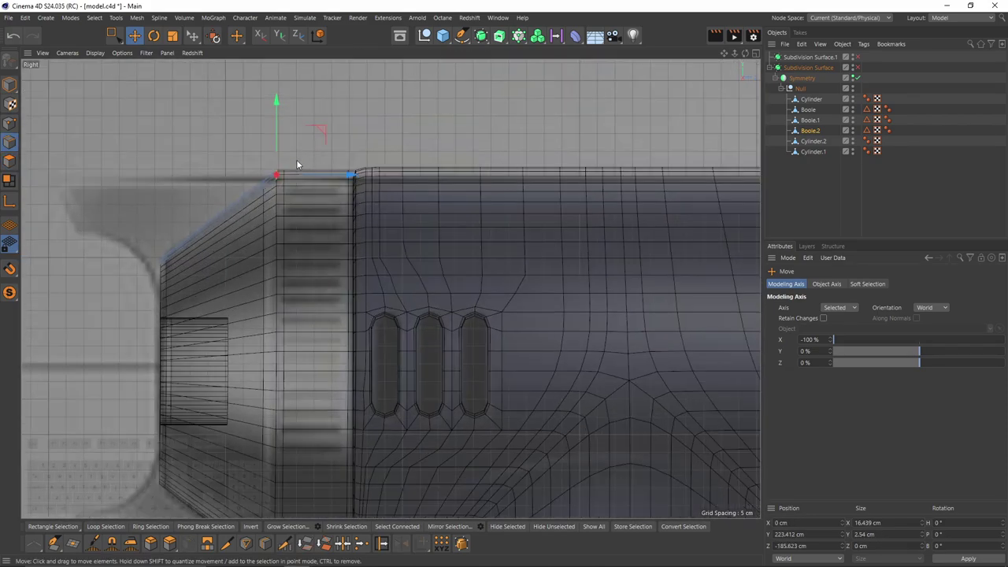
- Try raising the strip's rear edges to about Y 225.8 cm and undo the change
{"action": "left_click_drag", "start_coordinate": [277, 138], "coordinate": [275, 133]}
{"action": "middle_click_drag", "start_coordinate": [265, 159], "coordinate": [394, 140], "text": "alt"}
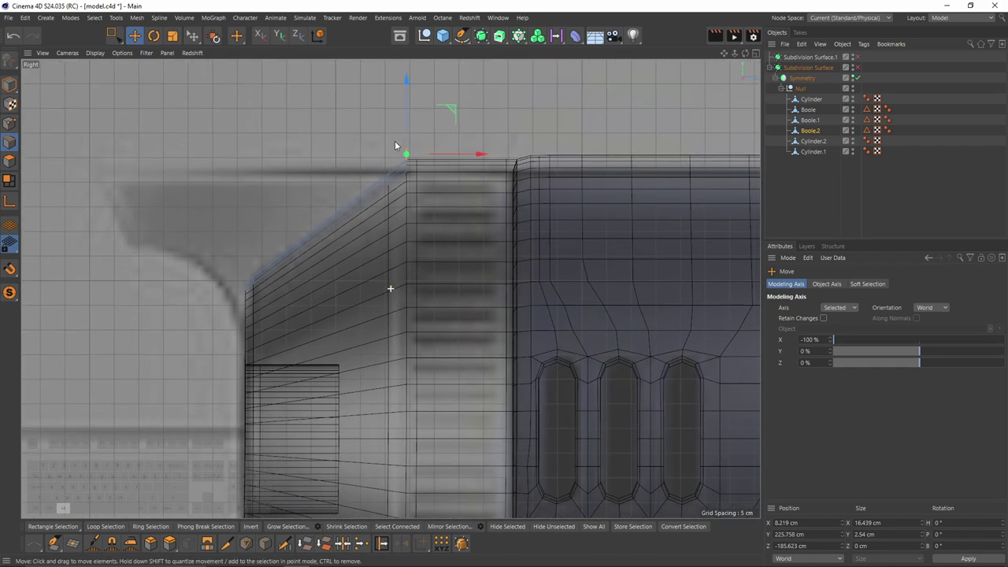
{"action": "key", "text": "ctrl+z"}
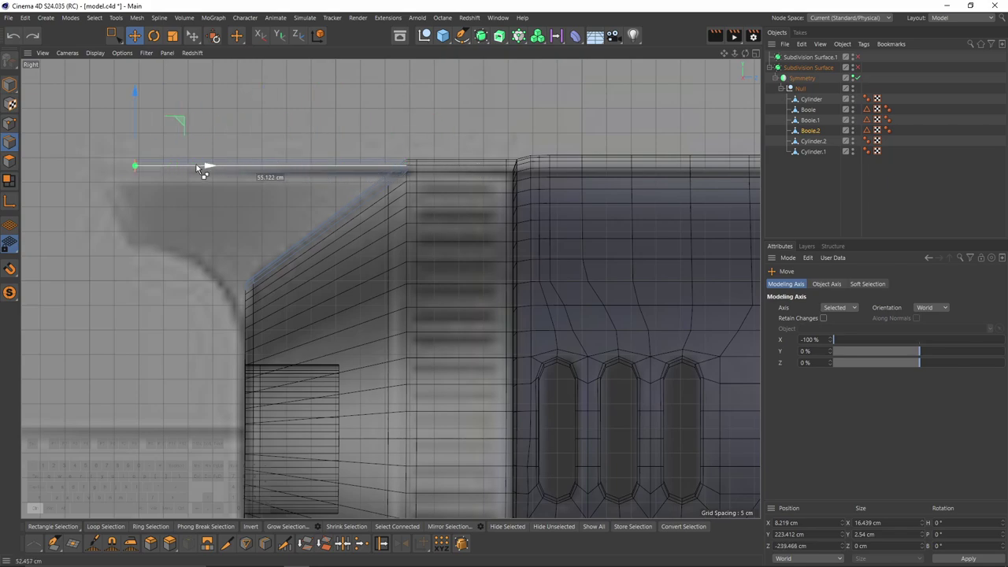
- Extrude the strip's rear edges forward and down along the reference lip's outline, ending at about Y 189.4 cm, Z -220.2 cm
{"action": "left_click_drag", "start_coordinate": [172, 200], "coordinate": [173, 201]}
{"action": "middle_click_drag", "start_coordinate": [197, 228], "coordinate": [241, 136], "text": "alt"}
{"action": "left_click_drag", "start_coordinate": [225, 116], "coordinate": [305, 136]}
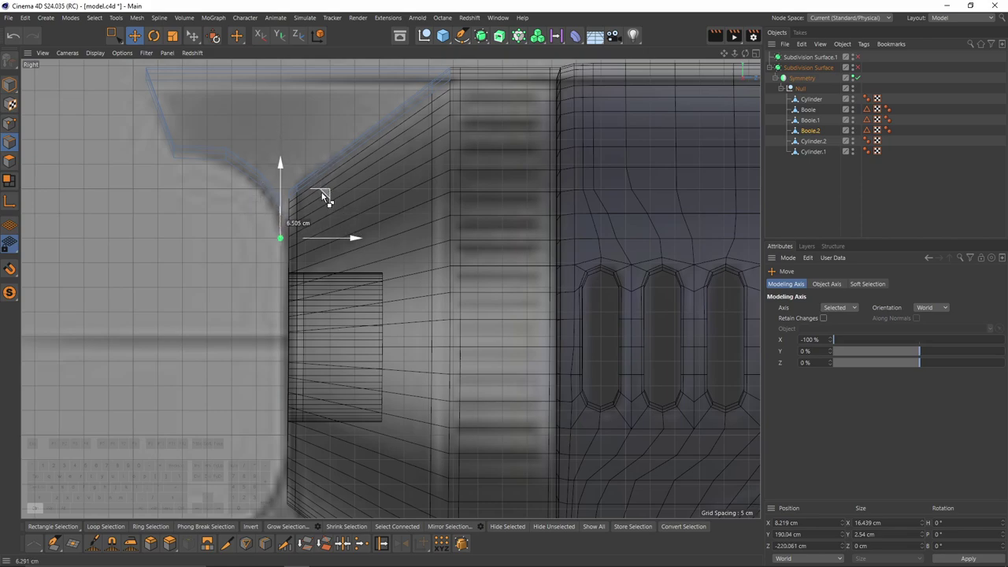
{"action": "middle_click", "coordinate": [297, 185]}
{"action": "middle_click", "coordinate": [190, 161]}
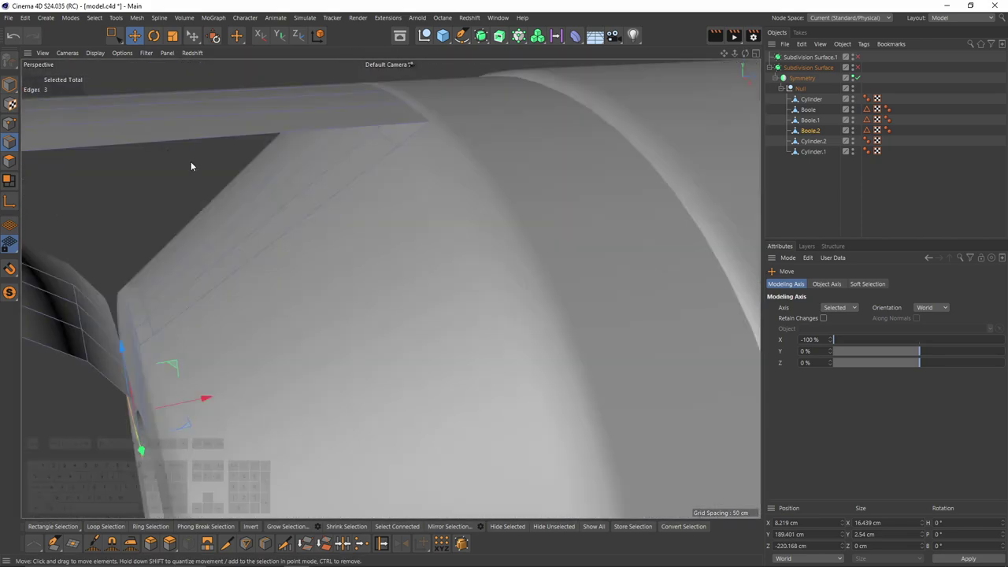
- Disable the Symmetry object and isolate the extruded strip with viewport solo to see its open ends
{"action": "scroll", "coordinate": [191, 162], "scroll_direction": "down", "scroll_amount": 5}
{"action": "mouse_move", "coordinate": [367, 189]}
{"action": "left_mouse_down", "text": "alt"}
{"action": "mouse_move", "coordinate": [331, 243]}
{"action": "mouse_move", "coordinate": [338, 192]}
{"action": "mouse_move", "coordinate": [378, 182]}
{"action": "mouse_move", "coordinate": [349, 198]}
{"action": "left_mouse_up", "text": "alt"}
{"action": "scroll", "coordinate": [341, 204], "scroll_direction": "up", "scroll_amount": 4}
{"action": "left_click", "coordinate": [854, 78]}
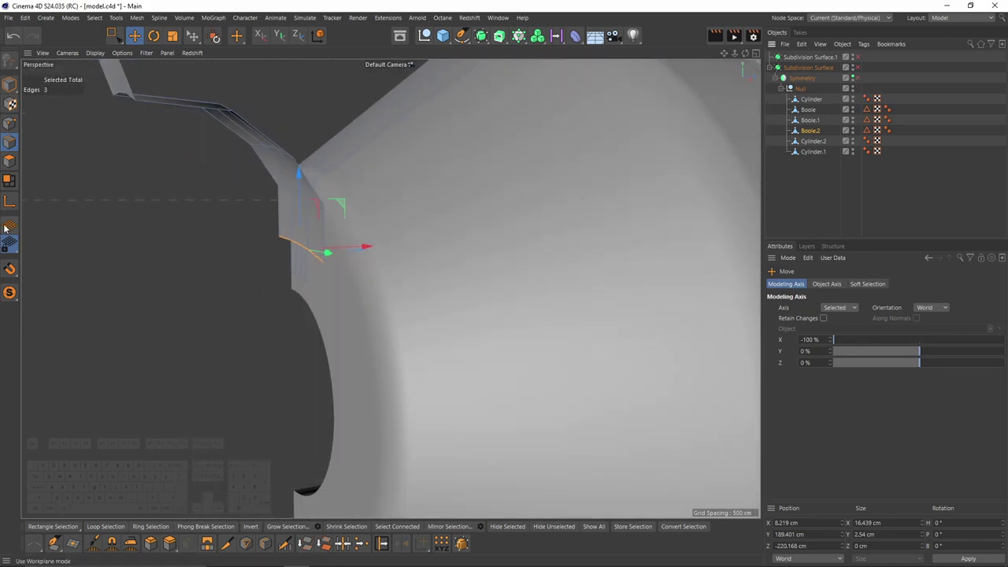
{"action": "left_click", "coordinate": [10, 294]}
{"action": "left_click_drag", "start_coordinate": [389, 288], "coordinate": [253, 268], "text": "alt"}
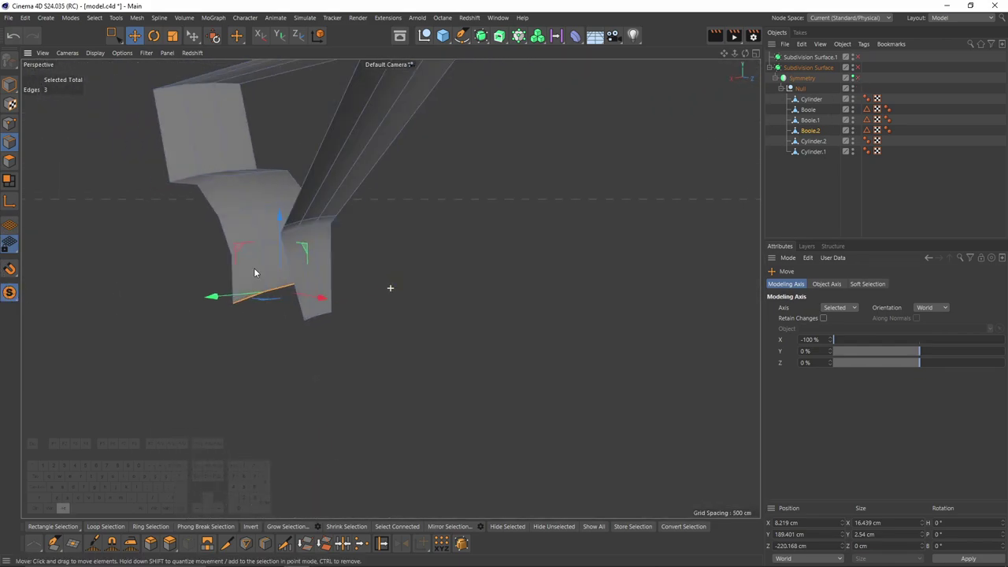
{"action": "left_click_drag", "start_coordinate": [351, 234], "coordinate": [507, 347], "text": "alt"}
- Weld the matching lower end points of the split strip's front and rear walls together
{"action": "key", "text": "u"}
{"action": "key", "text": "l"}
{"action": "key", "text": "Return"}
{"action": "key", "text": "0"}
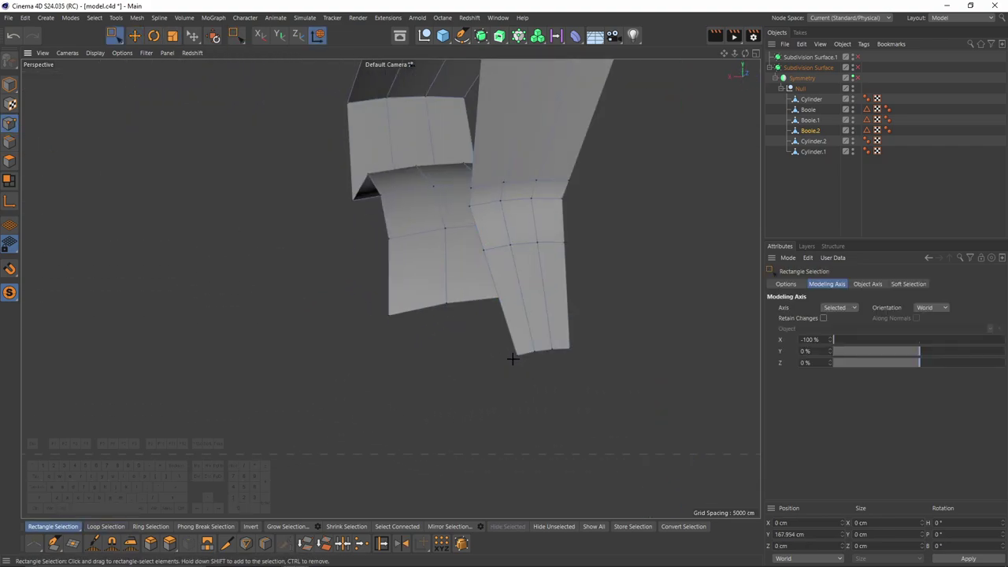
{"action": "key", "text": "m"}
{"action": "key", "text": "q"}
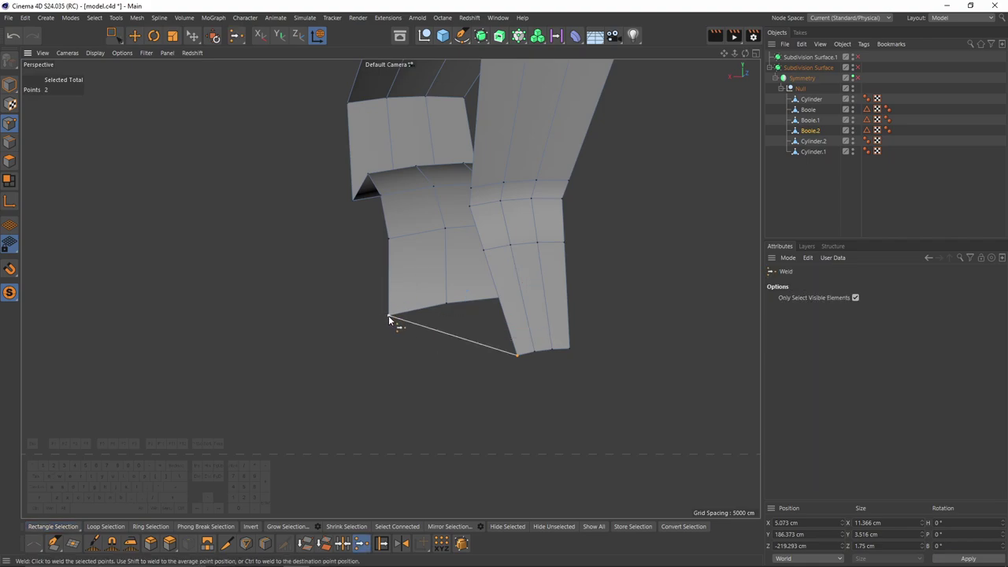
{"action": "left_click", "coordinate": [388, 315]}
{"action": "left_click_drag", "start_coordinate": [388, 315], "coordinate": [476, 169], "text": "alt"}
{"action": "left_click", "coordinate": [437, 323]}
{"action": "left_click_drag", "start_coordinate": [555, 365], "coordinate": [573, 236], "text": "alt"}
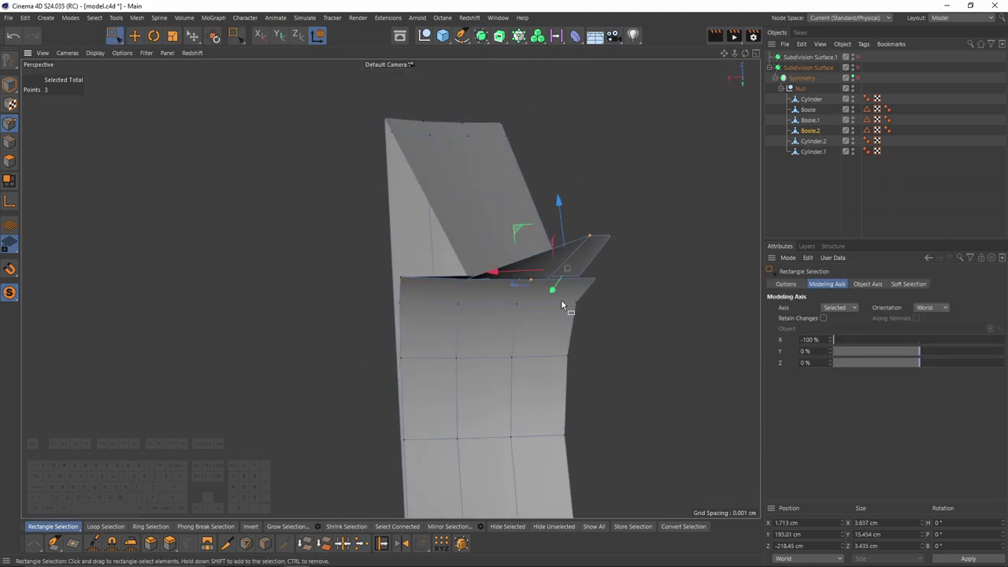
- Examine the lip's lower points in line display to see which pairs are still separate
{"action": "left_click_drag", "start_coordinate": [561, 306], "coordinate": [569, 286], "text": "alt"}
{"action": "left_click_drag", "start_coordinate": [596, 252], "coordinate": [520, 284], "text": "alt"}
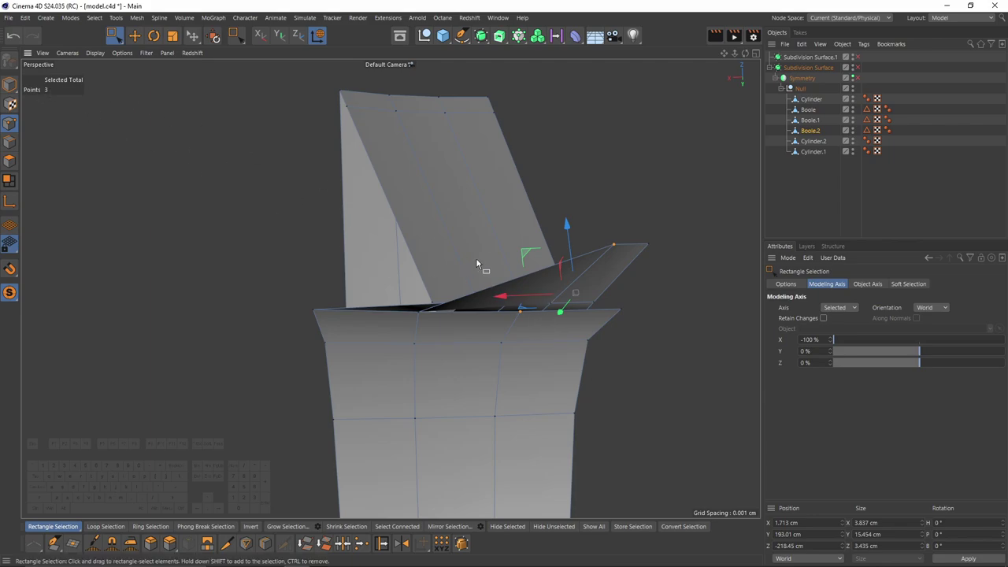
{"action": "key", "text": "n"}
{"action": "key", "text": "g"}
{"action": "scroll", "coordinate": [457, 285], "scroll_direction": "down", "scroll_amount": 2}
{"action": "mouse_move", "coordinate": [453, 284]}
{"action": "left_mouse_down", "text": "alt"}
{"action": "mouse_move", "coordinate": [505, 280]}
{"action": "mouse_move", "coordinate": [503, 343]}
{"action": "left_mouse_up", "text": "alt"}
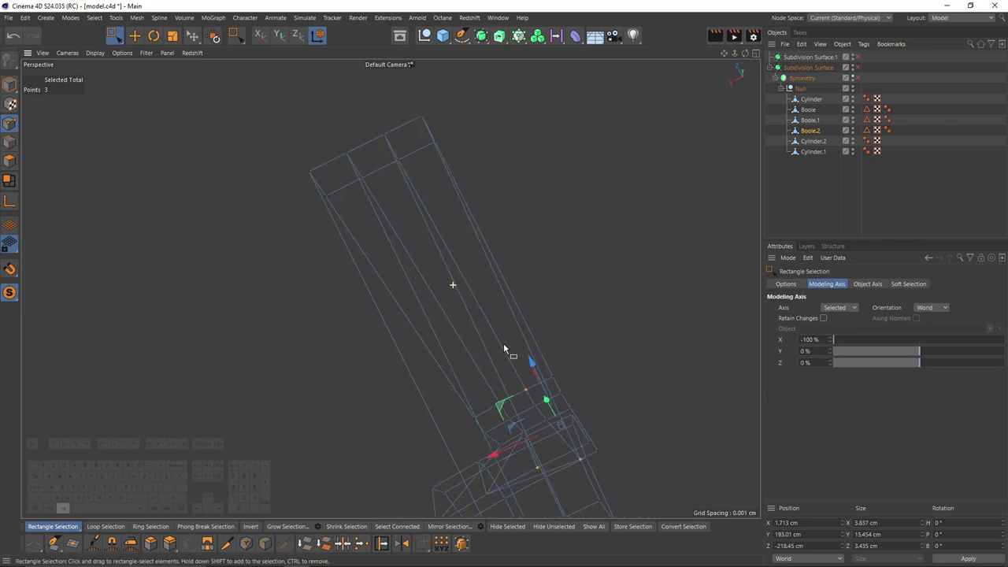
{"action": "right_click_drag", "start_coordinate": [503, 342], "coordinate": [531, 341], "text": "alt"}
{"action": "mouse_move", "coordinate": [497, 288]}
{"action": "left_mouse_down", "text": "ctrl"}
{"action": "mouse_move", "coordinate": [552, 333]}
{"action": "mouse_move", "coordinate": [493, 281]}
{"action": "mouse_move", "coordinate": [529, 216]}
{"action": "left_mouse_up", "text": "ctrl"}
{"action": "scroll", "coordinate": [523, 310], "scroll_direction": "down", "scroll_amount": 1}
{"action": "key", "text": "n"}
{"action": "key", "text": "a"}
- Weld the remaining point pairs along the lip's lower edge, including the one on the centre line
{"action": "key", "text": "space"}
{"action": "left_click", "coordinate": [508, 278]}
{"action": "key", "text": "space"}
{"action": "left_click_drag", "start_coordinate": [508, 278], "coordinate": [508, 165], "text": "alt"}
{"action": "left_click_drag", "start_coordinate": [508, 123], "coordinate": [550, 235]}
{"action": "key", "text": "space"}
{"action": "left_click", "coordinate": [531, 219]}
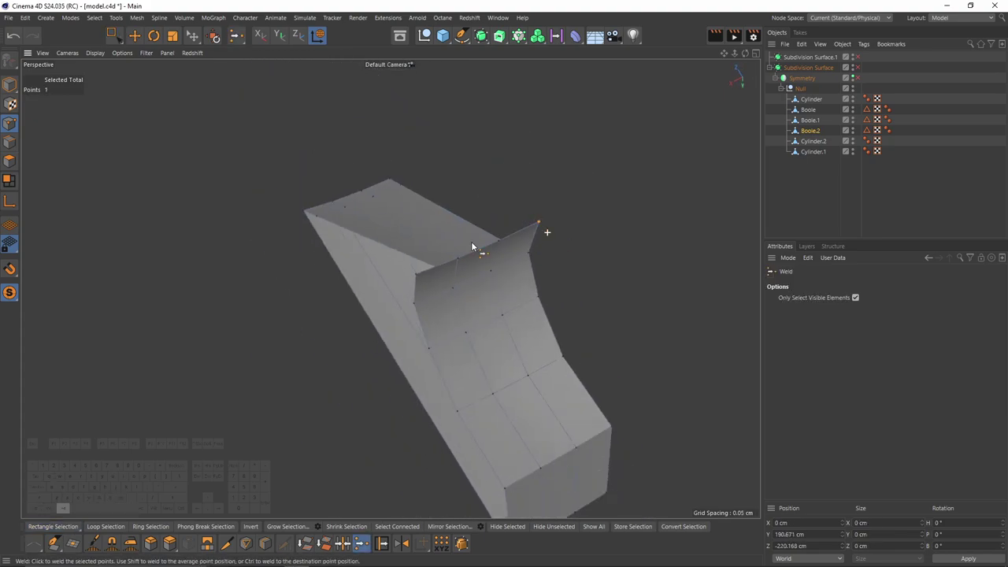
{"action": "left_click_drag", "start_coordinate": [471, 241], "coordinate": [562, 281], "text": "alt"}
- Select the inner lip point that sits out of line with the strip's edge columns in the top view
{"action": "key", "text": "e"}
{"action": "left_click", "coordinate": [547, 283]}
{"action": "middle_click", "coordinate": [547, 281]}
{"action": "middle_click", "coordinate": [567, 229]}
{"action": "key", "text": "space"}
{"action": "left_click_drag", "start_coordinate": [437, 266], "coordinate": [409, 249]}
{"action": "scroll", "coordinate": [478, 266], "scroll_direction": "up", "scroll_amount": 2}
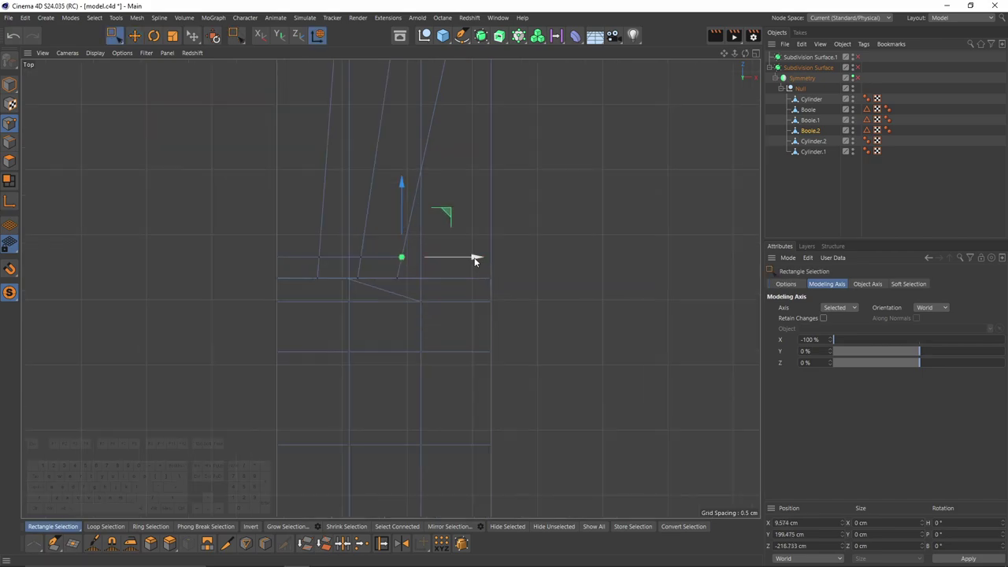
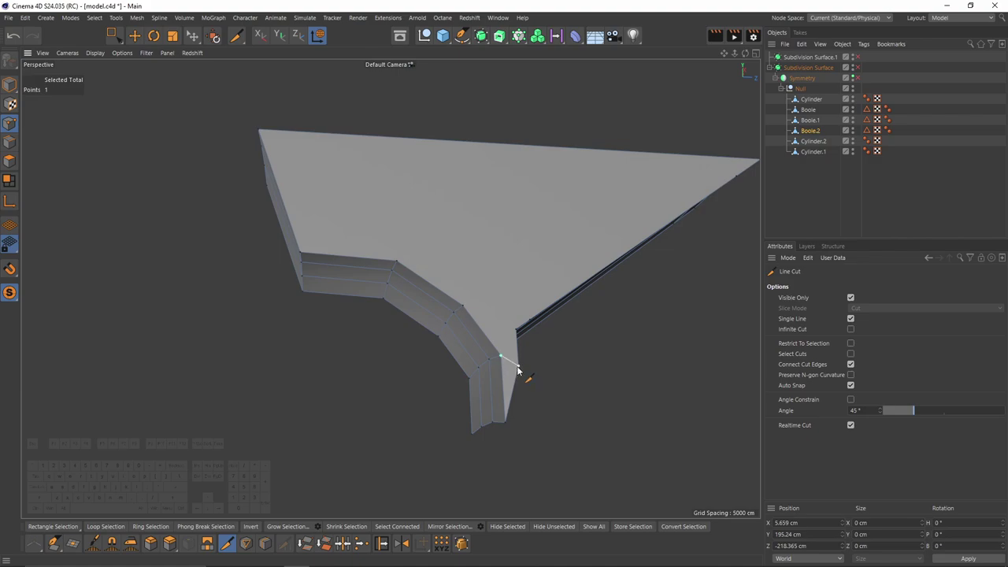
- Line-cut two edges across the lip's neck, joining the inner curve's points to the outer wall's corner points
{"action": "left_click", "coordinate": [517, 366]}
{"action": "left_click", "coordinate": [461, 309]}
{"action": "right_click_drag", "start_coordinate": [461, 309], "coordinate": [517, 365], "text": "alt"}
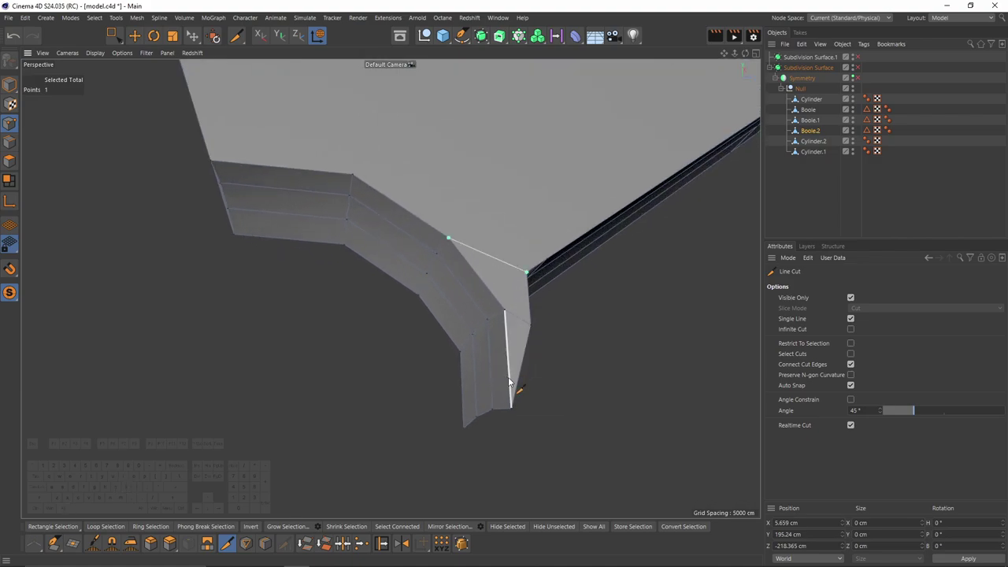
{"action": "left_click", "coordinate": [461, 412]}
{"action": "key", "text": "e"}
- Select the three edges at the lip's lower end and extend them forward to about Y 189 cm, Z -221.9 cm
{"action": "left_click", "coordinate": [10, 142]}
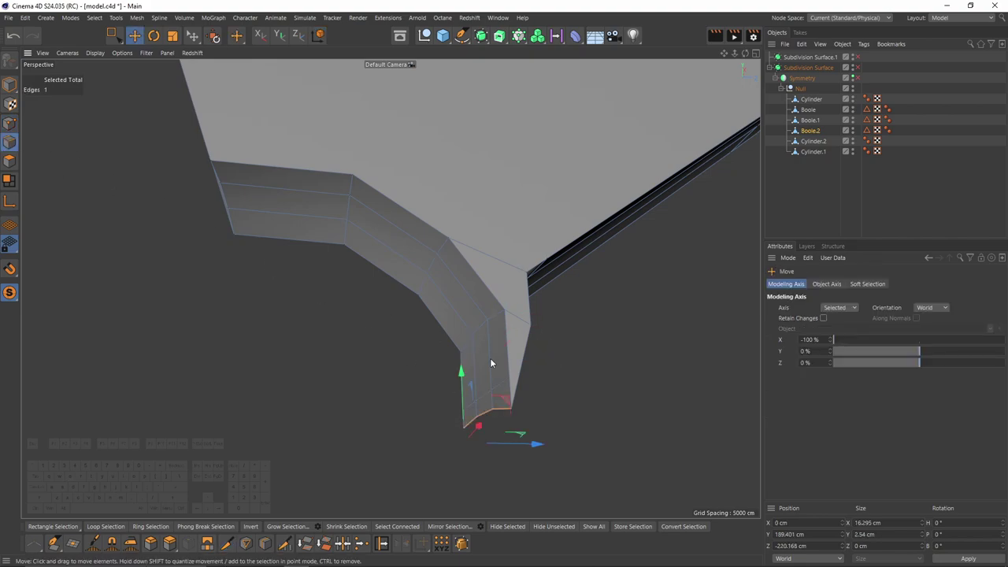
{"action": "left_click", "coordinate": [502, 384]}
{"action": "scroll", "coordinate": [485, 399], "scroll_direction": "up", "scroll_amount": 2}
{"action": "left_click_drag", "start_coordinate": [513, 397], "coordinate": [568, 383], "text": "alt"}
{"action": "left_click_drag", "start_coordinate": [488, 315], "coordinate": [495, 344]}
{"action": "middle_click_drag", "start_coordinate": [519, 360], "coordinate": [545, 287], "text": "alt"}
{"action": "mouse_move", "coordinate": [542, 275]}
{"action": "left_mouse_down", "text": "alt"}
{"action": "mouse_move", "coordinate": [535, 252]}
{"action": "mouse_move", "coordinate": [543, 275]}
{"action": "left_mouse_up", "text": "alt"}
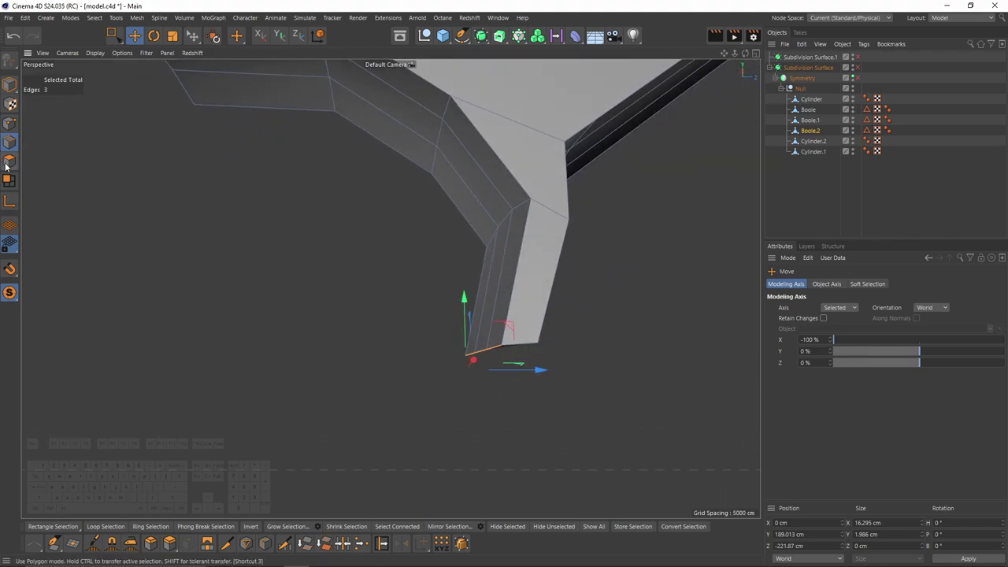
- Select the three polygons closing the lip's lower end and scale them flat along Y
{"action": "left_click_drag", "start_coordinate": [511, 315], "coordinate": [429, 285], "text": "alt"}
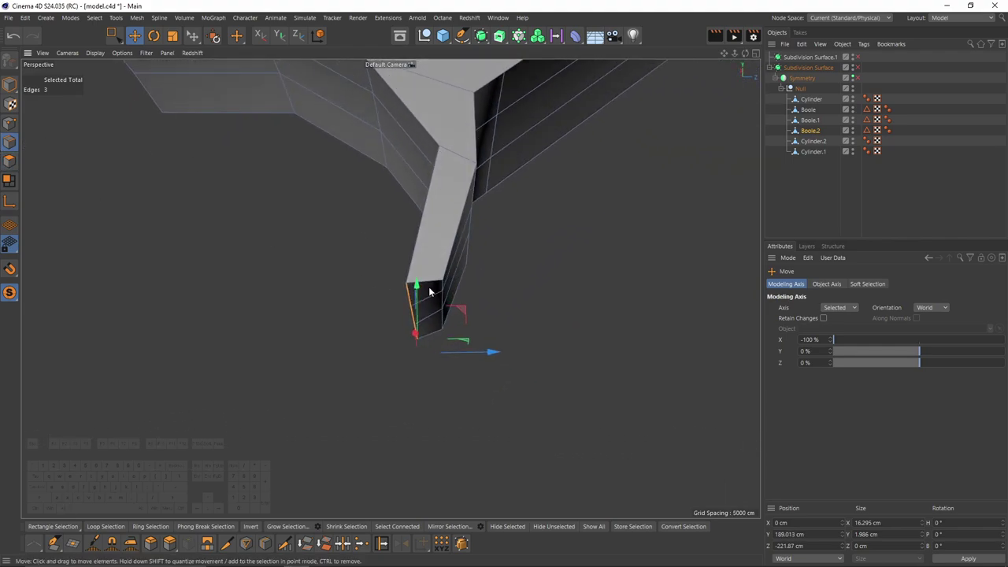
{"action": "key", "text": "Return"}
{"action": "right_click_drag", "start_coordinate": [428, 294], "coordinate": [434, 338]}
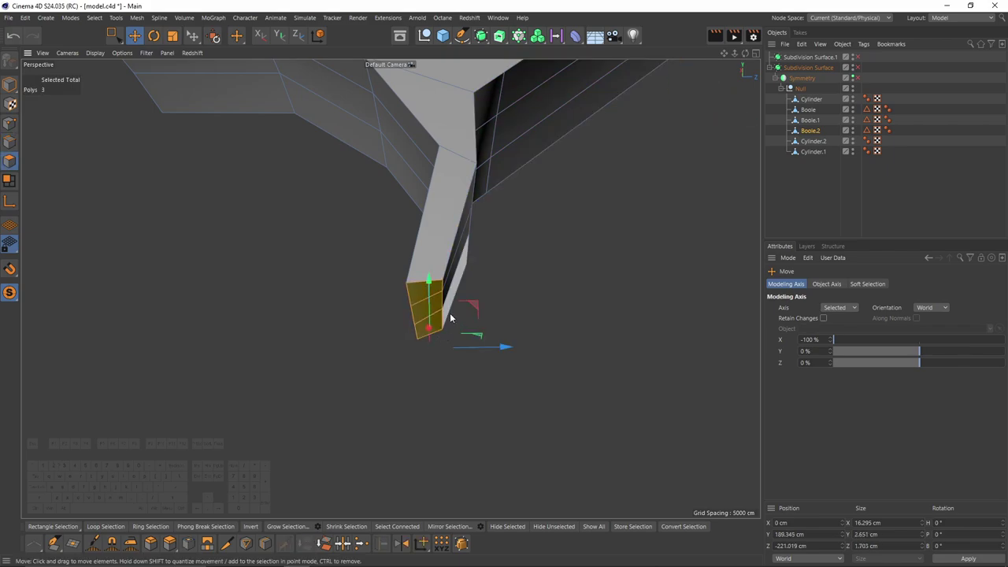
{"action": "key", "text": "t"}
{"action": "left_click_drag", "start_coordinate": [441, 289], "coordinate": [439, 257], "text": "alt"}
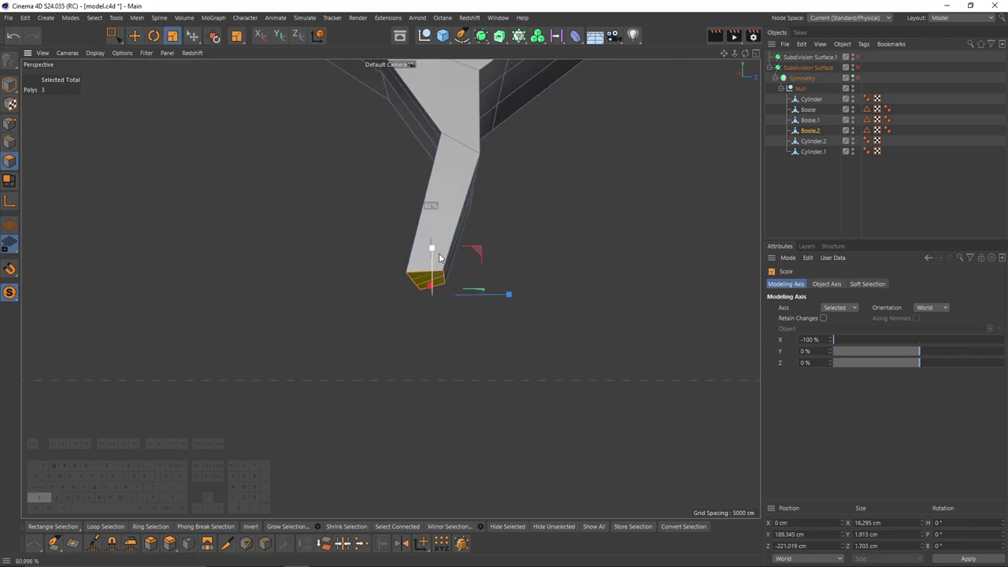
{"action": "key", "text": "ctrl+z"}
- Line-cut from the front corner of the inner curve up the side face and across the upper face's strips
{"action": "left_click_drag", "start_coordinate": [315, 216], "coordinate": [471, 245], "text": "alt"}
{"action": "left_click_drag", "start_coordinate": [241, 189], "coordinate": [118, 246], "text": "shift"}
{"action": "key", "text": "Return"}
{"action": "key", "text": "k"}
{"action": "key", "text": "k"}
{"action": "scroll", "coordinate": [438, 267], "scroll_direction": "down", "scroll_amount": 3}
{"action": "left_click_drag", "start_coordinate": [439, 268], "coordinate": [423, 258], "text": "alt"}
{"action": "middle_click_drag", "start_coordinate": [323, 267], "coordinate": [441, 291], "text": "alt"}
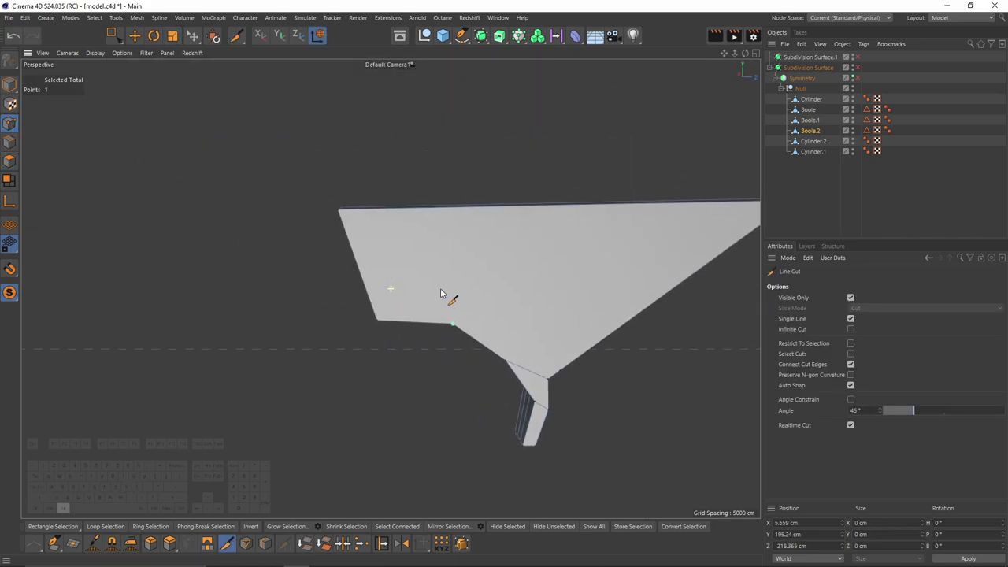
{"action": "left_click_drag", "start_coordinate": [441, 292], "coordinate": [435, 327], "text": "alt"}
{"action": "left_click", "coordinate": [403, 211]}
{"action": "left_click", "coordinate": [388, 170]}
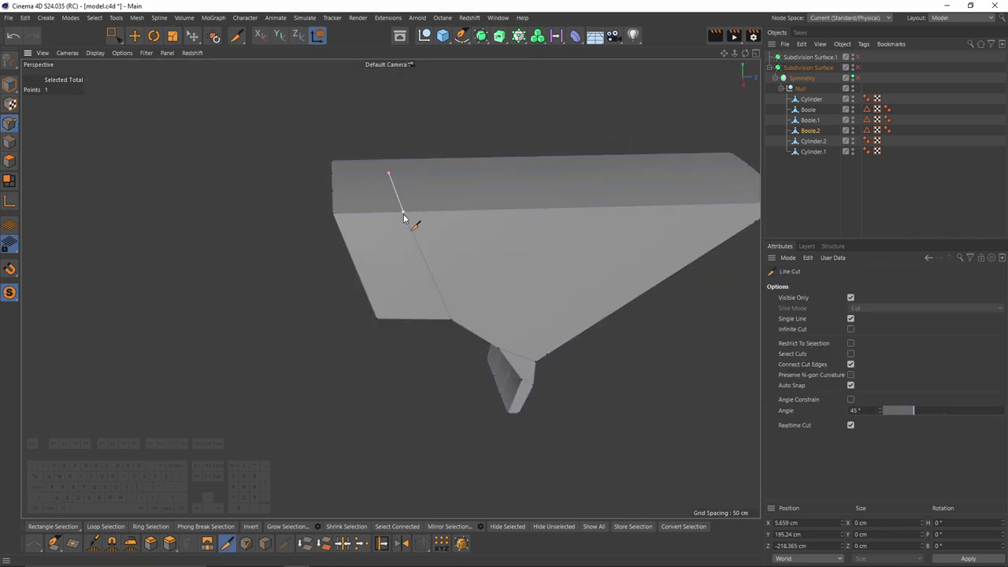
{"action": "left_click", "coordinate": [404, 213]}
- Line-cut from the neck's rear corner up across the upper face, and make another cut across it near the rear tip
{"action": "left_click_drag", "start_coordinate": [521, 292], "coordinate": [407, 305], "text": "alt"}
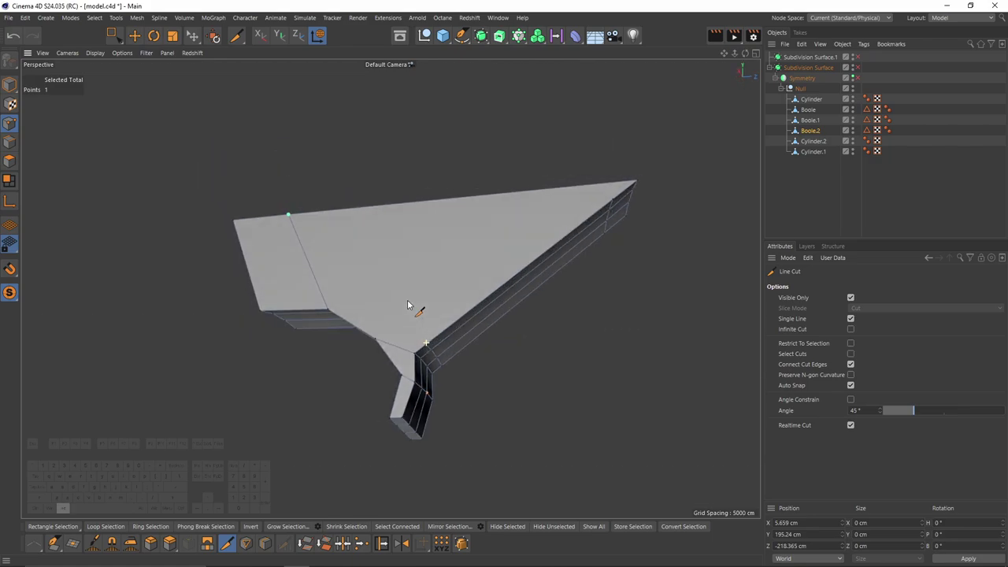
{"action": "left_click_drag", "start_coordinate": [427, 347], "coordinate": [418, 196], "text": "alt"}
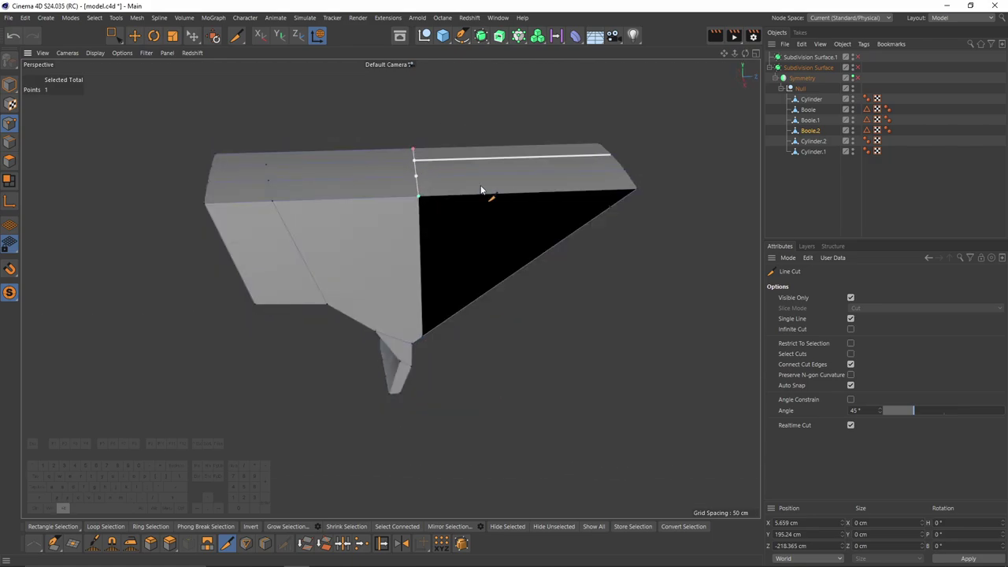
{"action": "left_click_drag", "start_coordinate": [481, 189], "coordinate": [527, 133], "text": "alt"}
{"action": "left_click", "coordinate": [537, 182]}
{"action": "left_click", "coordinate": [528, 133]}
{"action": "key", "text": "space"}
- Extend the front line cut across the upper face's last uncut strip to its far edge
{"action": "left_click_drag", "start_coordinate": [441, 206], "coordinate": [488, 214], "text": "alt"}
{"action": "scroll", "coordinate": [339, 153], "scroll_direction": "up", "scroll_amount": 2}
{"action": "key", "text": "space"}
{"action": "left_click", "coordinate": [329, 133]}
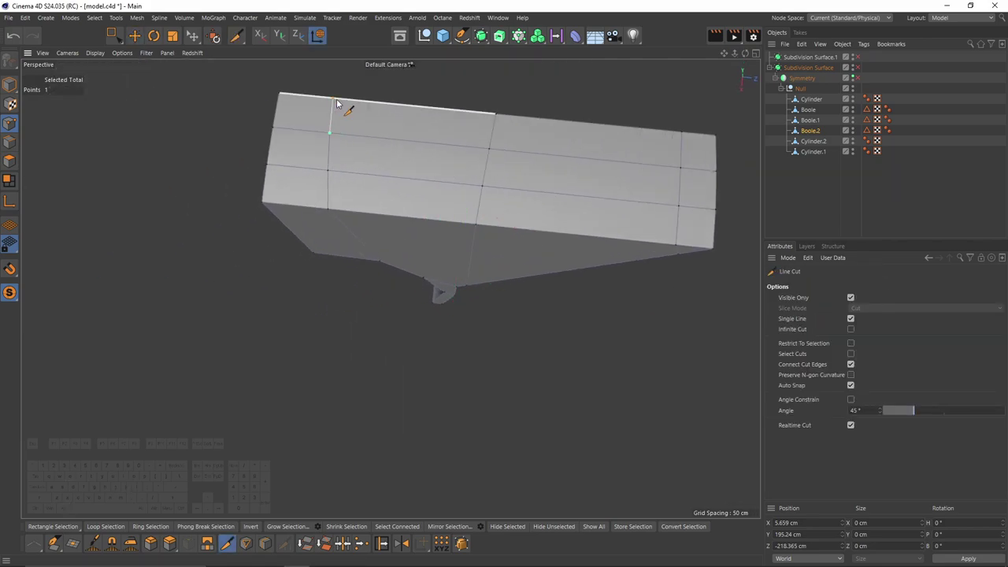
{"action": "left_click", "coordinate": [336, 101]}
{"action": "key", "text": "space"}
- Add a loop cut at about 11.9% beside the front edge and another just below the side face's upper edge
{"action": "left_click_drag", "start_coordinate": [378, 150], "coordinate": [461, 201], "text": "alt"}
{"action": "scroll", "coordinate": [461, 201], "scroll_direction": "up", "scroll_amount": 3}
{"action": "key", "text": "k"}
{"action": "key", "text": "l"}
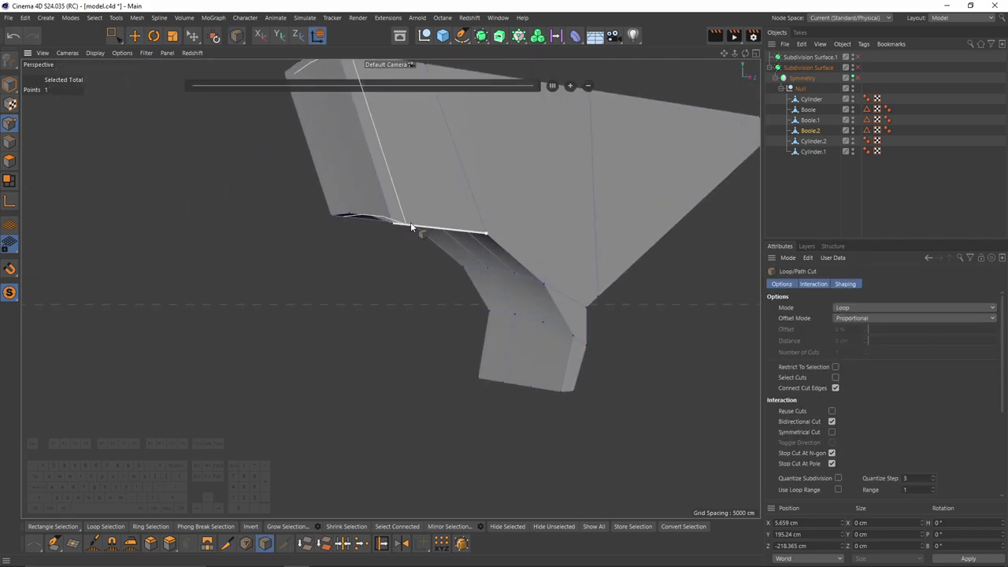
{"action": "left_click_drag", "start_coordinate": [411, 224], "coordinate": [388, 161], "text": "alt"}
{"action": "left_click", "coordinate": [403, 225]}
{"action": "left_click_drag", "start_coordinate": [412, 234], "coordinate": [463, 348], "text": "alt"}
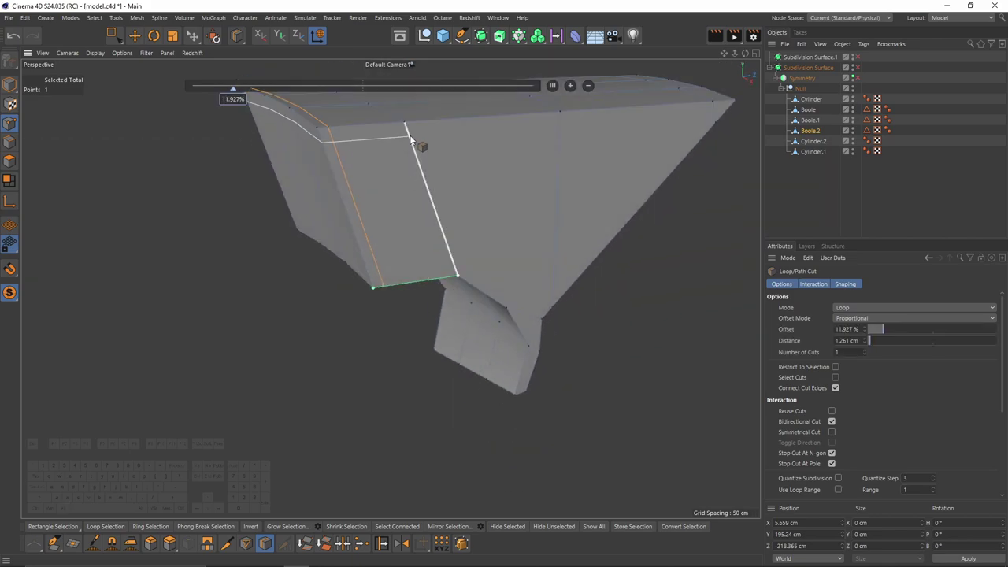
{"action": "left_click", "coordinate": [408, 132]}
{"action": "left_click_drag", "start_coordinate": [408, 132], "coordinate": [416, 172], "text": "alt"}
- Line-cut the side face parallel to its upper edge, from the end of the front loop to the rear tip
{"action": "key", "text": "k"}
{"action": "key", "text": "k"}
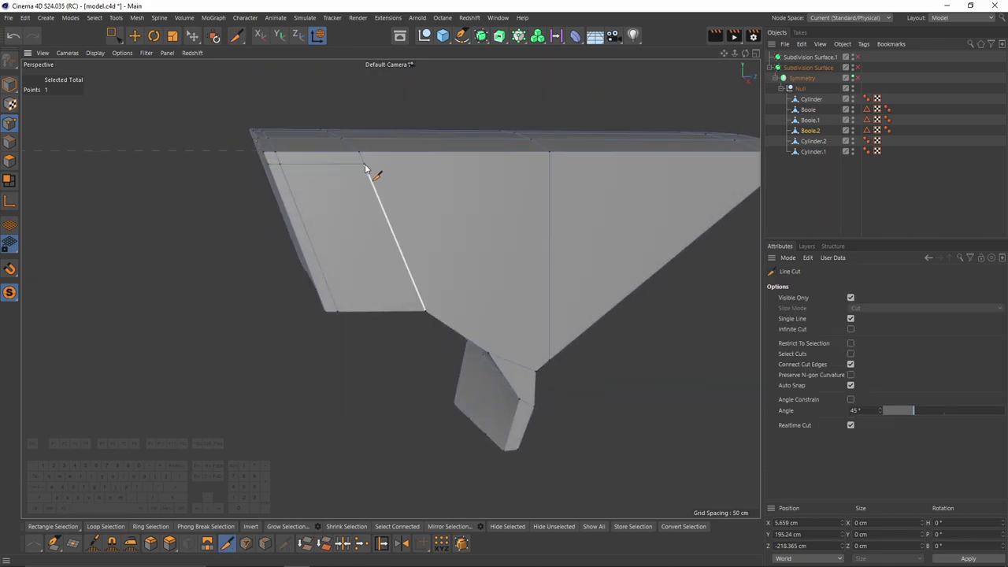
{"action": "left_click", "coordinate": [364, 166]}
{"action": "middle_click_drag", "start_coordinate": [454, 178], "coordinate": [276, 178], "text": "alt"}
{"action": "scroll", "coordinate": [600, 166], "scroll_direction": "up", "scroll_amount": 3}
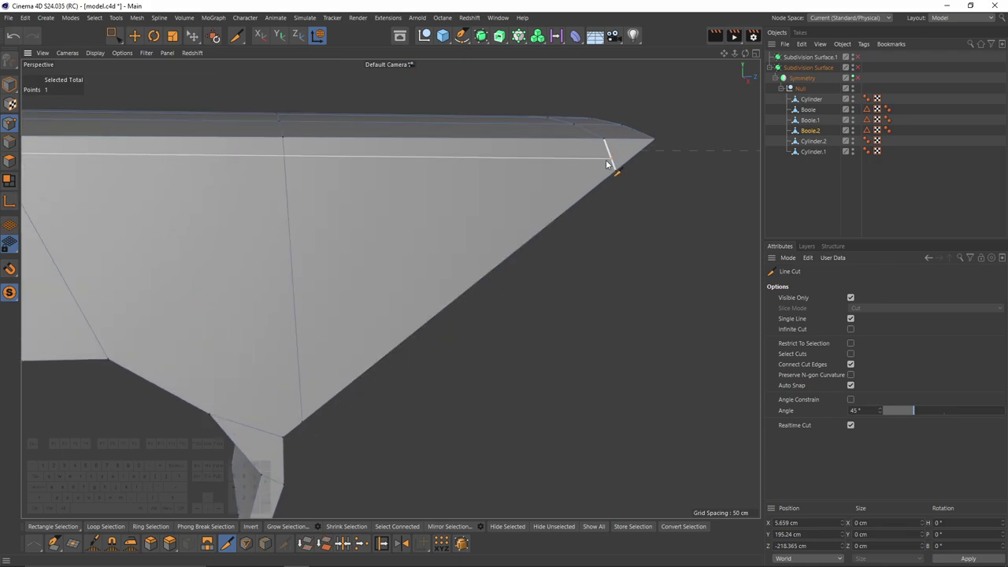
{"action": "left_click", "coordinate": [609, 157]}
{"action": "left_click_drag", "start_coordinate": [609, 158], "coordinate": [634, 171], "text": "alt"}
{"action": "key", "text": "e"}
- Line-cut a support edge from the rear tip along the slanted rear edge, down the neck to the lip's lower end
{"action": "scroll", "coordinate": [611, 165], "scroll_direction": "down", "scroll_amount": 2}
{"action": "key", "text": "k"}
{"action": "key", "text": "k"}
{"action": "left_click", "coordinate": [637, 166]}
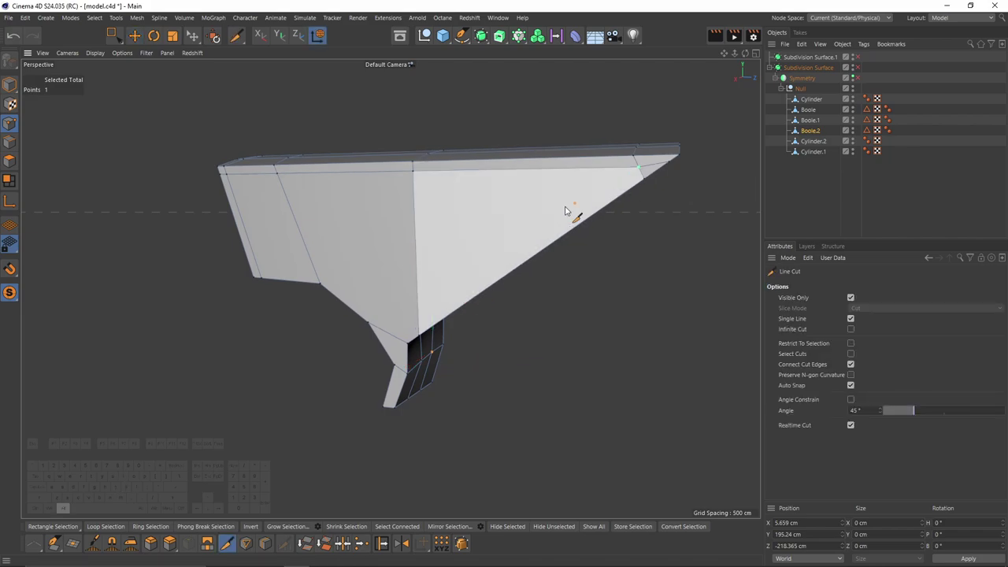
{"action": "left_click_drag", "start_coordinate": [565, 208], "coordinate": [527, 233], "text": "alt"}
{"action": "scroll", "coordinate": [508, 249], "scroll_direction": "up", "scroll_amount": 3}
{"action": "left_click", "coordinate": [489, 307]}
{"action": "scroll", "coordinate": [467, 335], "scroll_direction": "up", "scroll_amount": 2}
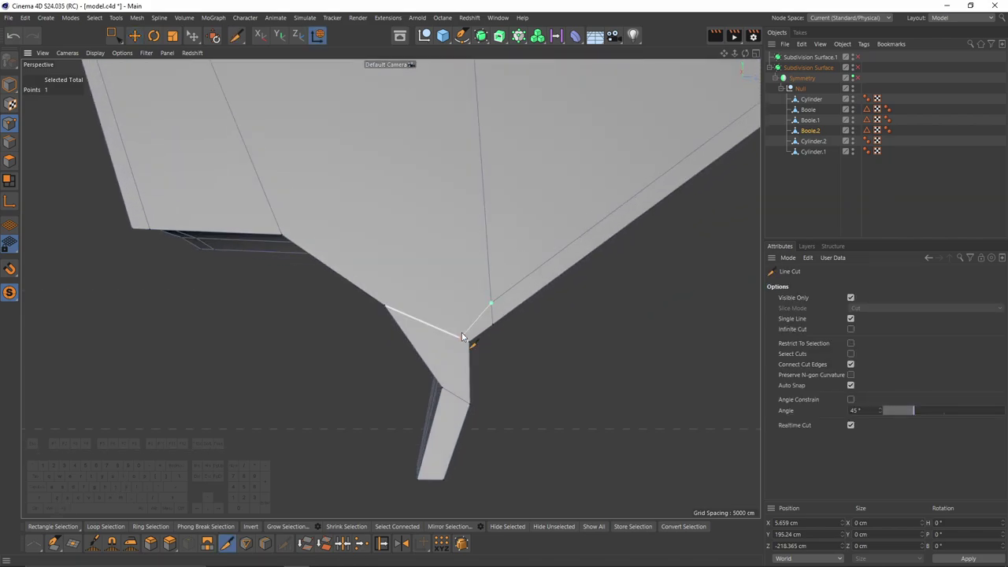
{"action": "left_click_drag", "start_coordinate": [461, 348], "coordinate": [500, 256], "text": "alt"}
{"action": "scroll", "coordinate": [499, 258], "scroll_direction": "up", "scroll_amount": 1}
{"action": "left_click", "coordinate": [496, 276]}
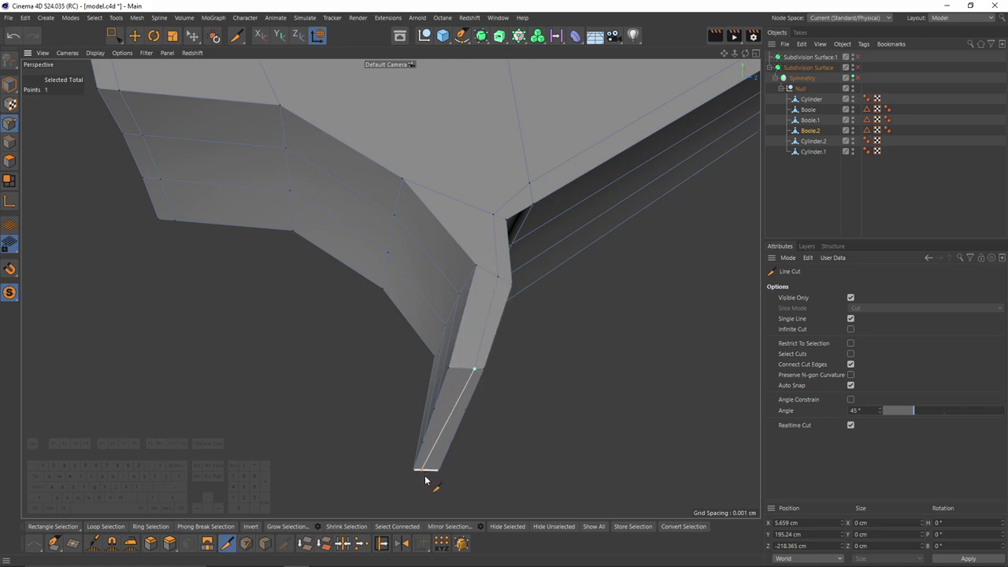
{"action": "scroll", "coordinate": [435, 478], "scroll_direction": "up", "scroll_amount": 2}
{"action": "key", "text": "ctrl+z"}
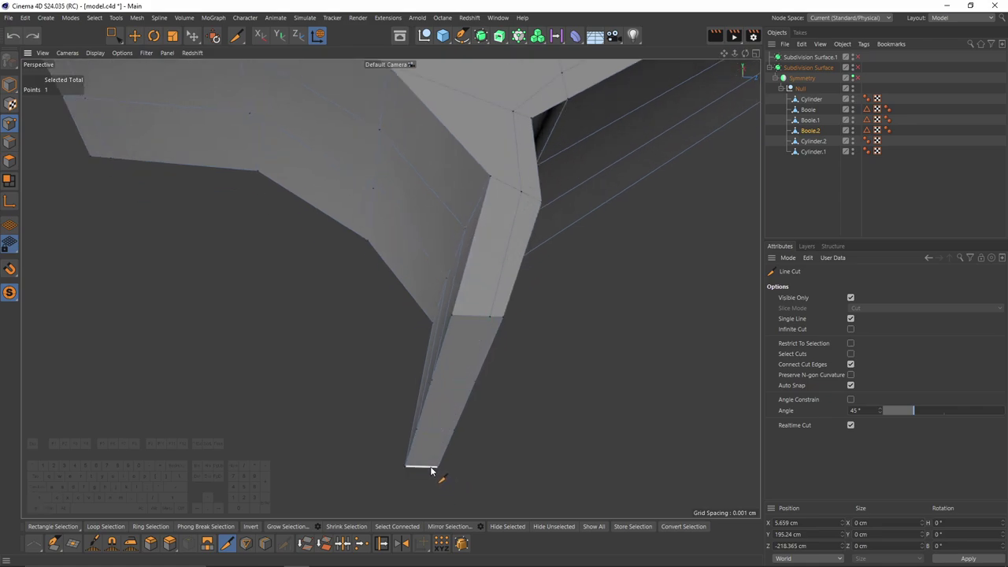
{"action": "left_click", "coordinate": [429, 468]}
- Line-cut a support edge from the lip's lower end up along the inner curve and across to the front edge
{"action": "left_click", "coordinate": [411, 467]}
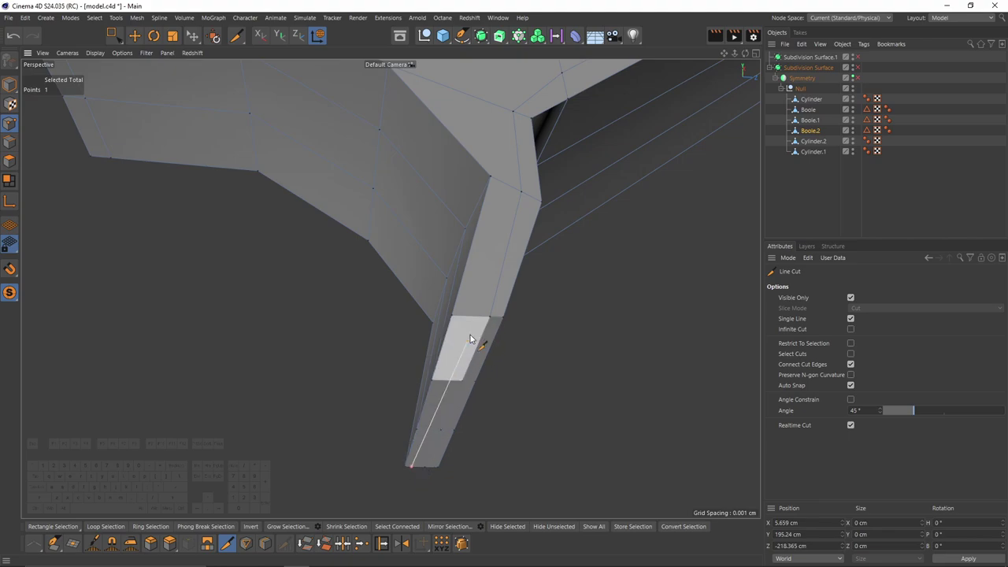
{"action": "left_click", "coordinate": [499, 179]}
{"action": "middle_click_drag", "start_coordinate": [499, 180], "coordinate": [537, 329], "text": "alt"}
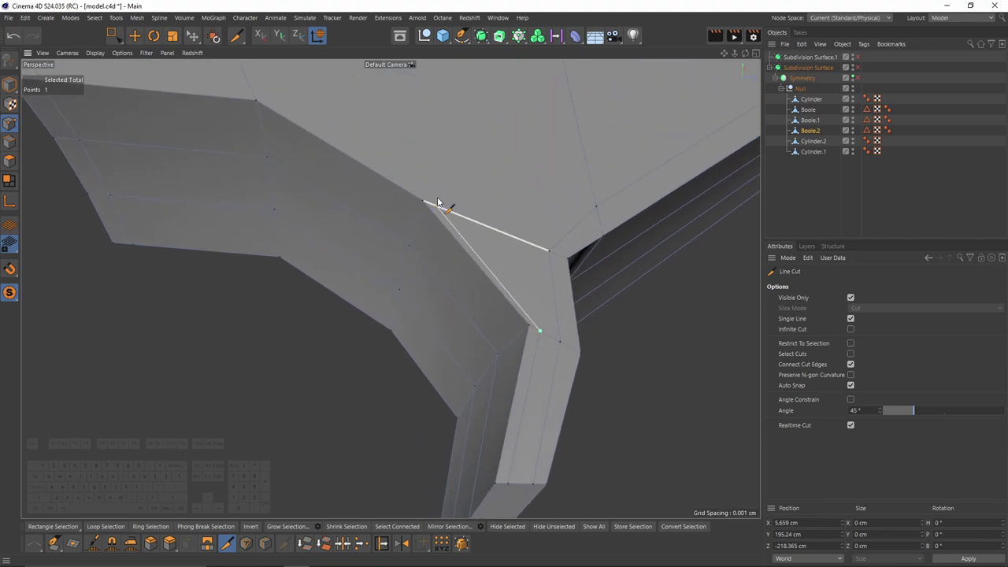
{"action": "middle_click_drag", "start_coordinate": [443, 207], "coordinate": [503, 394], "text": "alt"}
{"action": "left_click", "coordinate": [308, 251]}
{"action": "middle_click_drag", "start_coordinate": [308, 251], "coordinate": [519, 281], "text": "alt"}
{"action": "left_click", "coordinate": [382, 246]}
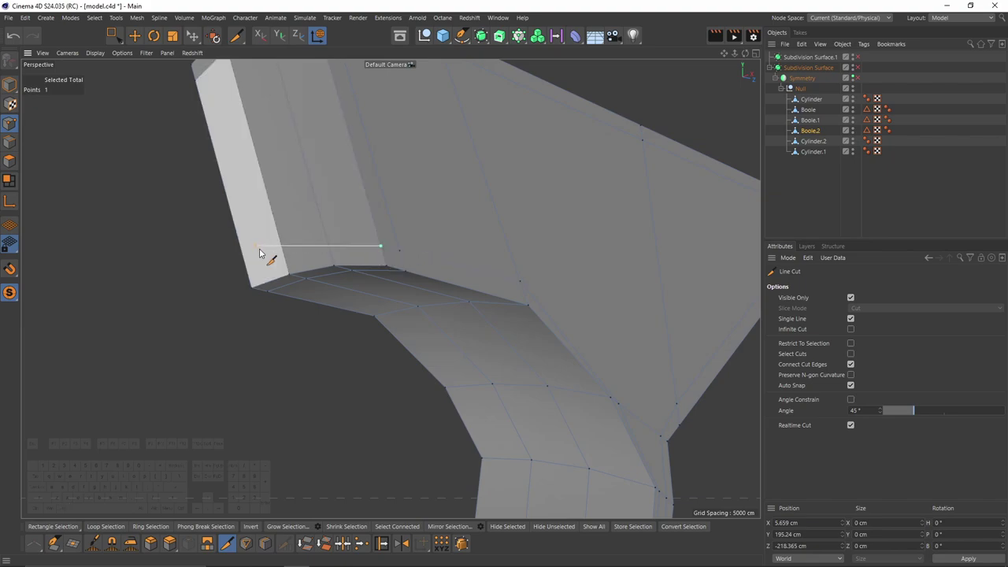
{"action": "left_click", "coordinate": [284, 258]}
{"action": "left_click", "coordinate": [247, 274]}
{"action": "key", "text": "e"}
- Examine the new support edges around the side face, the neck and the rear tip
{"action": "scroll", "coordinate": [488, 332], "scroll_direction": "down", "scroll_amount": 4}
{"action": "scroll", "coordinate": [401, 307], "scroll_direction": "up", "scroll_amount": 3}
{"action": "left_click_drag", "start_coordinate": [488, 331], "coordinate": [402, 296], "text": "alt"}
{"action": "key", "text": "m"}
{"action": "key", "text": "o"}
{"action": "scroll", "coordinate": [403, 297], "scroll_direction": "down", "scroll_amount": 5}
{"action": "left_click_drag", "start_coordinate": [402, 297], "coordinate": [374, 302], "text": "alt"}
{"action": "scroll", "coordinate": [535, 192], "scroll_direction": "up", "scroll_amount": 3}
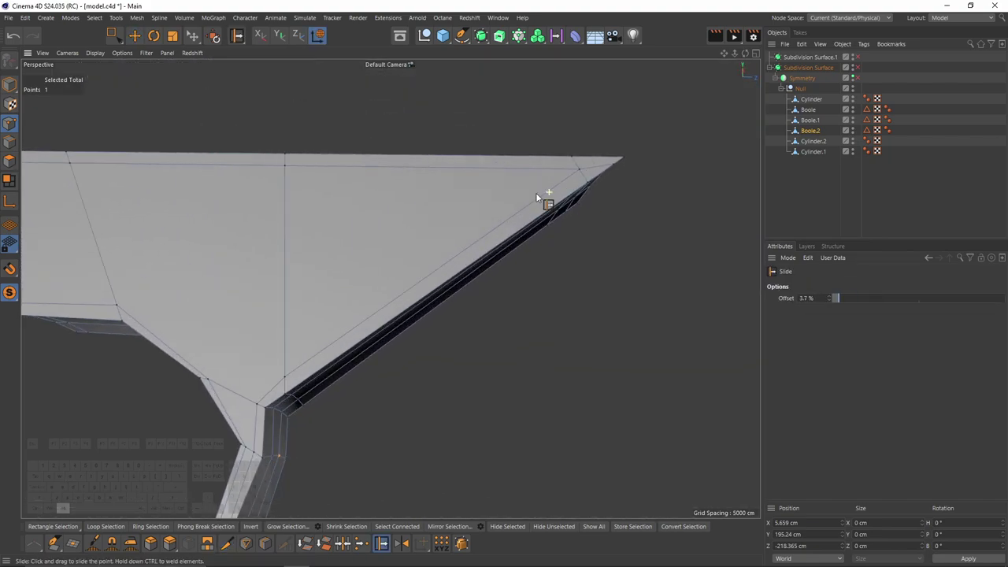
{"action": "left_click_drag", "start_coordinate": [536, 192], "coordinate": [477, 294], "text": "alt"}
{"action": "scroll", "coordinate": [492, 287], "scroll_direction": "down", "scroll_amount": 2}
{"action": "middle_click_drag", "start_coordinate": [477, 295], "coordinate": [530, 306], "text": "alt"}
{"action": "scroll", "coordinate": [531, 307], "scroll_direction": "up", "scroll_amount": 3}
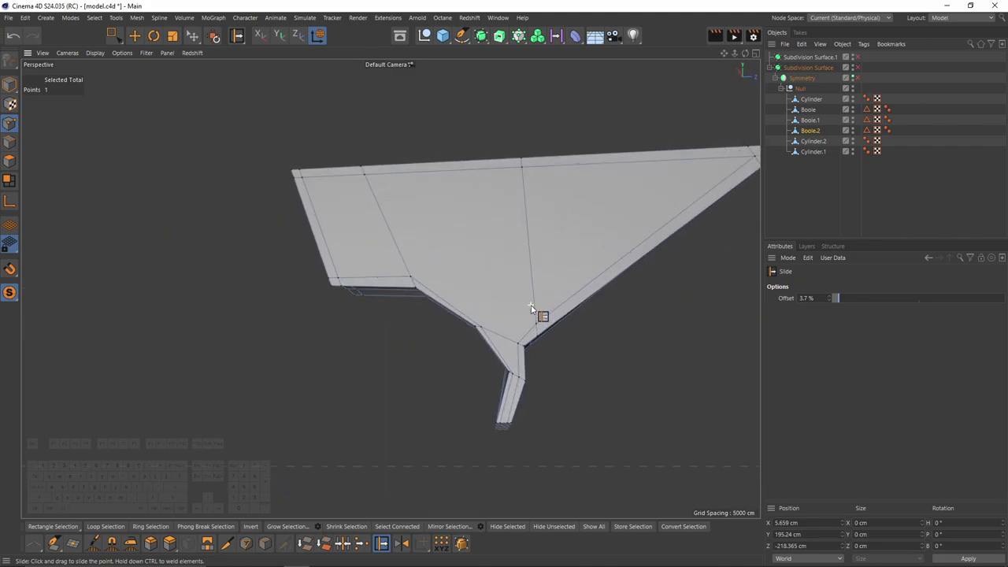
- Line-cut the side face from the inner curve's point above the neck to the middle point below the upper edge
{"action": "key", "text": "k"}
{"action": "key", "text": "k"}
{"action": "left_click", "coordinate": [487, 334]}
{"action": "middle_click_drag", "start_coordinate": [488, 335], "coordinate": [344, 336], "text": "alt"}
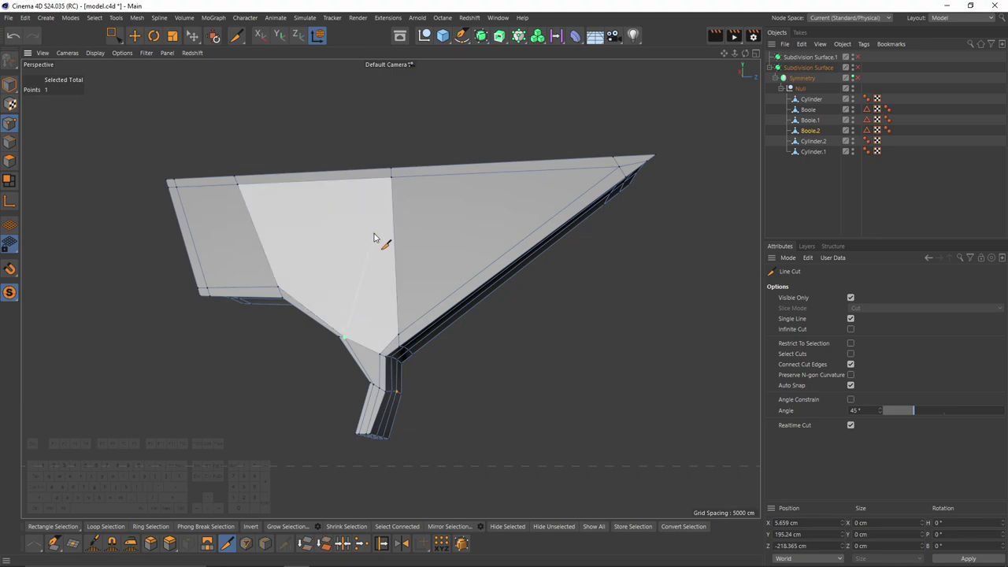
{"action": "left_click", "coordinate": [392, 179]}
{"action": "key", "text": "e"}
- Select the two side-face polygons on either side of the new cut to check the face's topology
{"action": "left_click", "coordinate": [9, 161]}
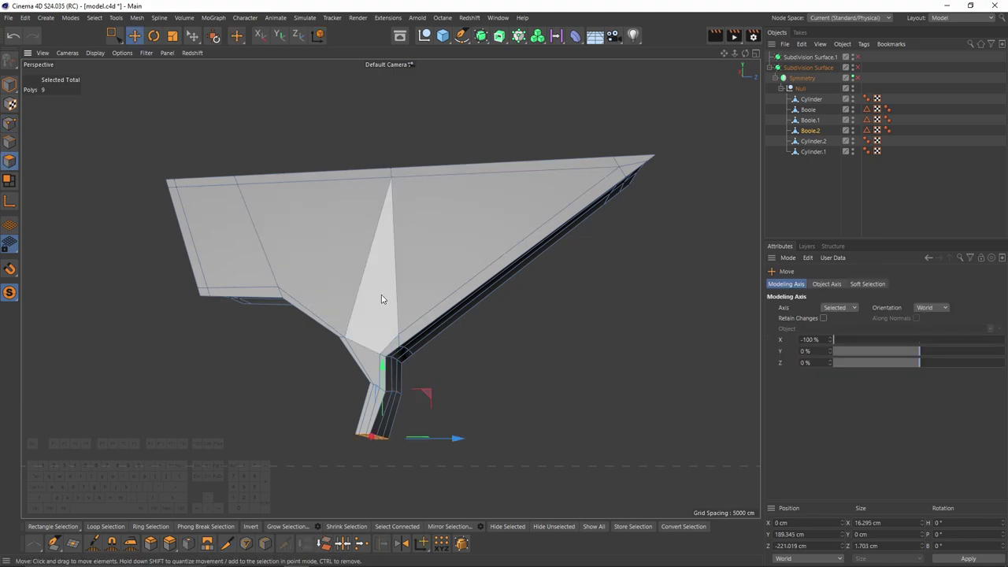
{"action": "left_click", "coordinate": [381, 295]}
{"action": "left_click", "coordinate": [323, 275], "text": "shift"}
- Slide the support points at the side face's rear tip along their edges to tidy the corner
{"action": "middle_click_drag", "start_coordinate": [474, 250], "coordinate": [389, 286], "text": "alt"}
{"action": "scroll", "coordinate": [545, 214], "scroll_direction": "up", "scroll_amount": 4}
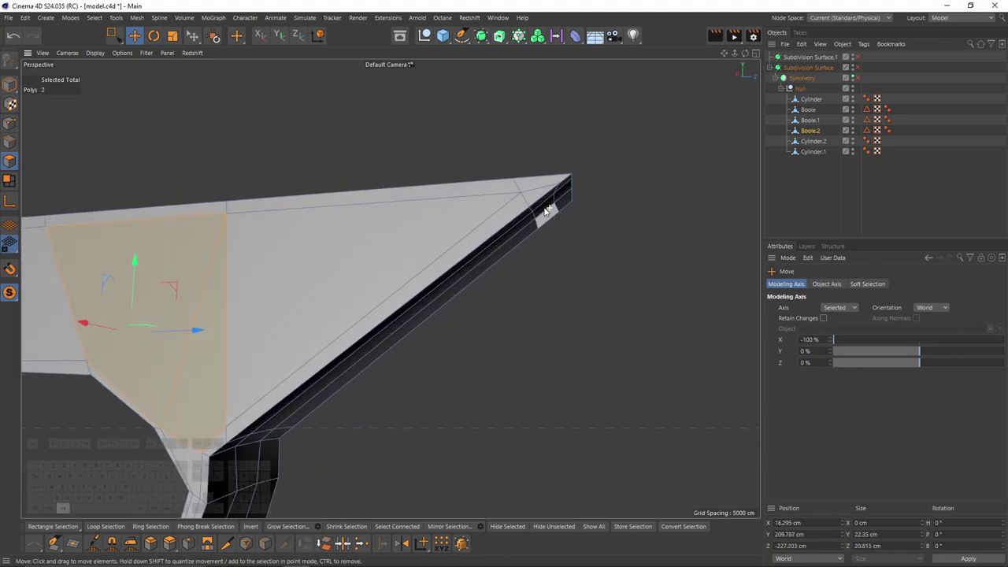
{"action": "left_click_drag", "start_coordinate": [541, 184], "coordinate": [456, 187], "text": "alt"}
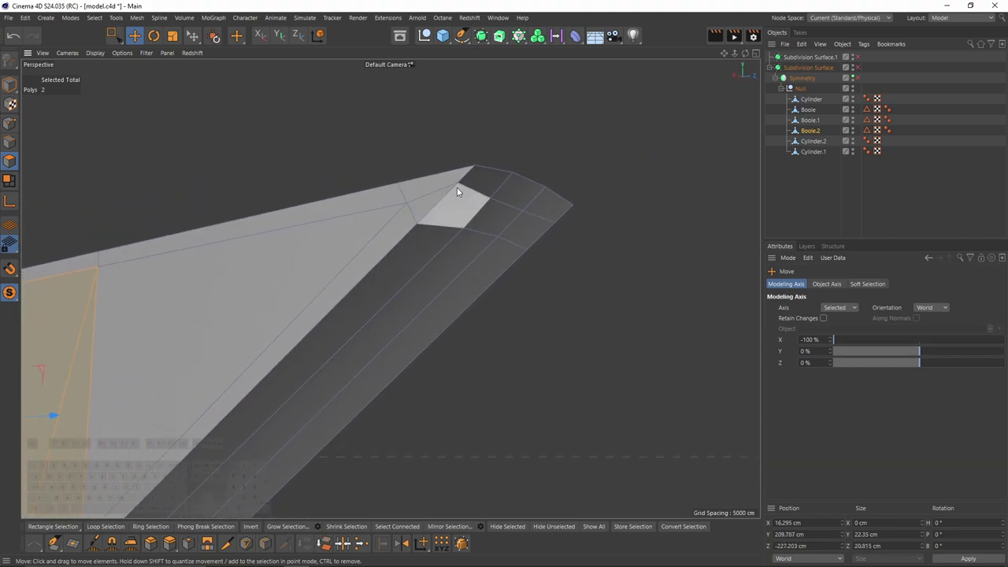
{"action": "key", "text": "m"}
{"action": "key", "text": "o"}
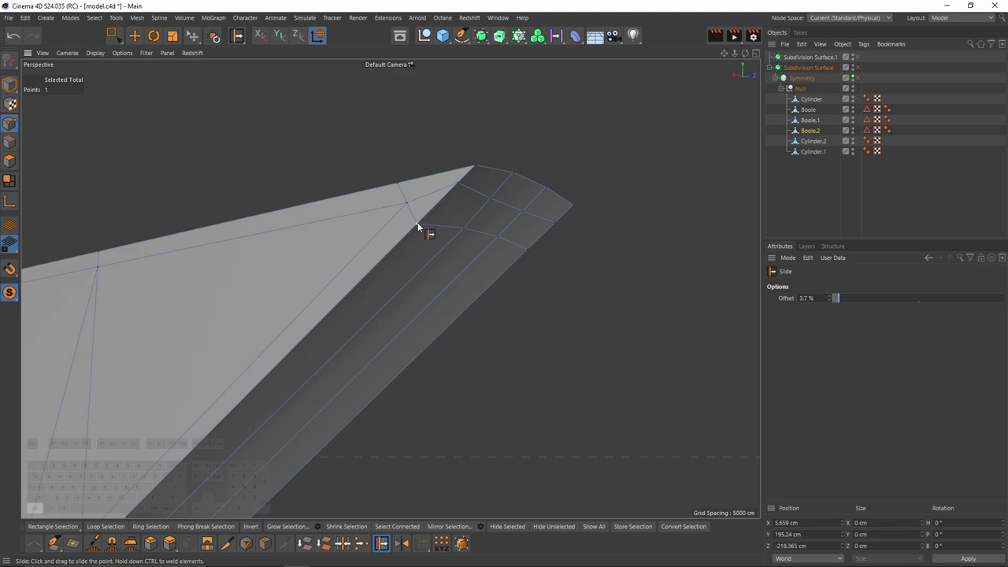
{"action": "mouse_move", "coordinate": [417, 223]}
{"action": "left_mouse_down", "text": "ctrl"}
{"action": "mouse_move", "coordinate": [498, 237]}
{"action": "mouse_move", "coordinate": [549, 229]}
{"action": "left_mouse_up", "text": "ctrl"}
- Preview the Boole.2 lip piece with and without subdivision smoothing
{"action": "scroll", "coordinate": [547, 229], "scroll_direction": "down", "scroll_amount": 3}
{"action": "left_click_drag", "start_coordinate": [475, 224], "coordinate": [551, 294], "text": "alt"}
{"action": "scroll", "coordinate": [566, 282], "scroll_direction": "down", "scroll_amount": 1}
{"action": "key", "text": "q"}
{"action": "left_click", "coordinate": [939, 197]}
{"action": "left_click", "coordinate": [810, 130]}
{"action": "key", "text": "q"}
- Select the points at the neck's lower end and shift them along Z toward the gun body, working in the right view
{"action": "key", "text": "space"}
{"action": "left_click_drag", "start_coordinate": [477, 335], "coordinate": [526, 371]}
{"action": "key", "text": "q"}
{"action": "middle_click", "coordinate": [308, 370]}
{"action": "middle_click", "coordinate": [308, 371]}
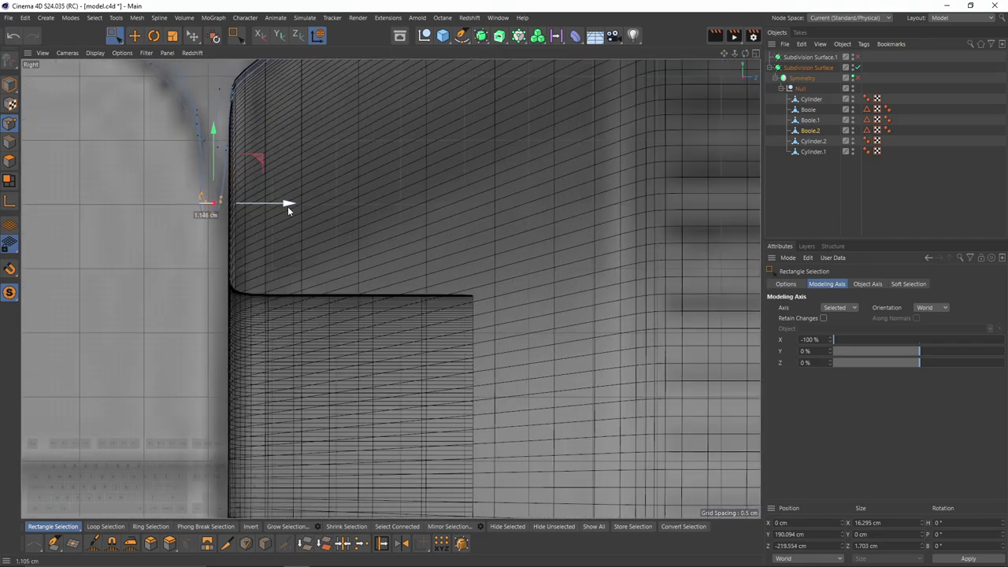
{"action": "left_click_drag", "start_coordinate": [288, 206], "coordinate": [282, 207]}
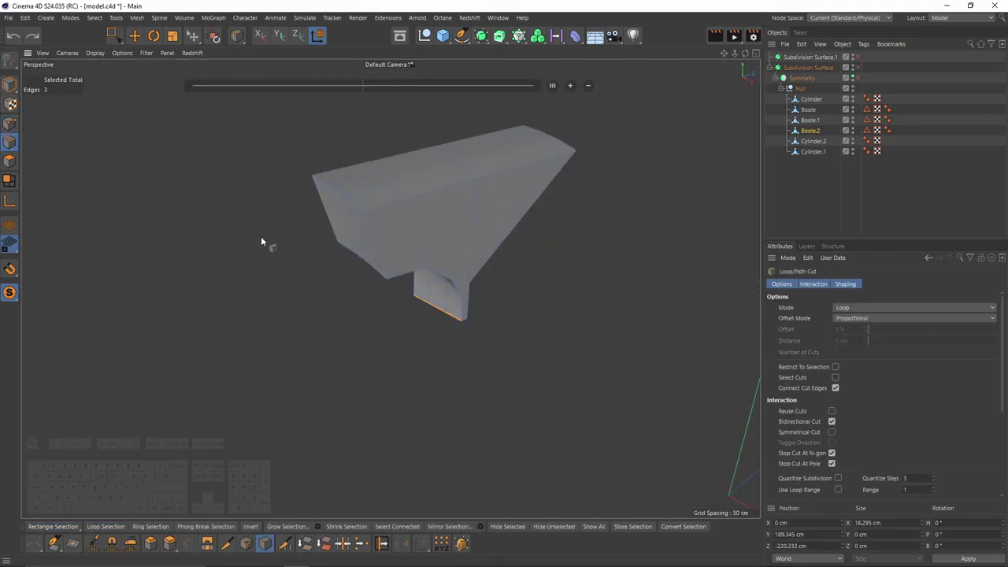
- Slide the support edge loop behind the lip's front face further back with a 35% offset
{"action": "key", "text": "m"}
{"action": "key", "text": "o"}
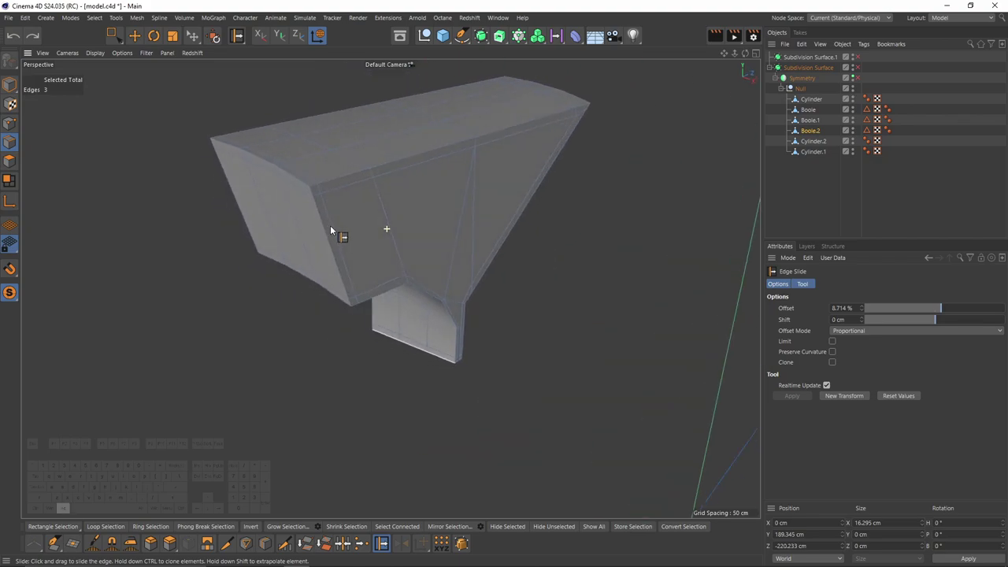
{"action": "left_click_drag", "start_coordinate": [330, 226], "coordinate": [374, 194], "text": "alt"}
{"action": "scroll", "coordinate": [320, 194], "scroll_direction": "up", "scroll_amount": 3}
{"action": "left_click_drag", "start_coordinate": [930, 308], "coordinate": [959, 319]}
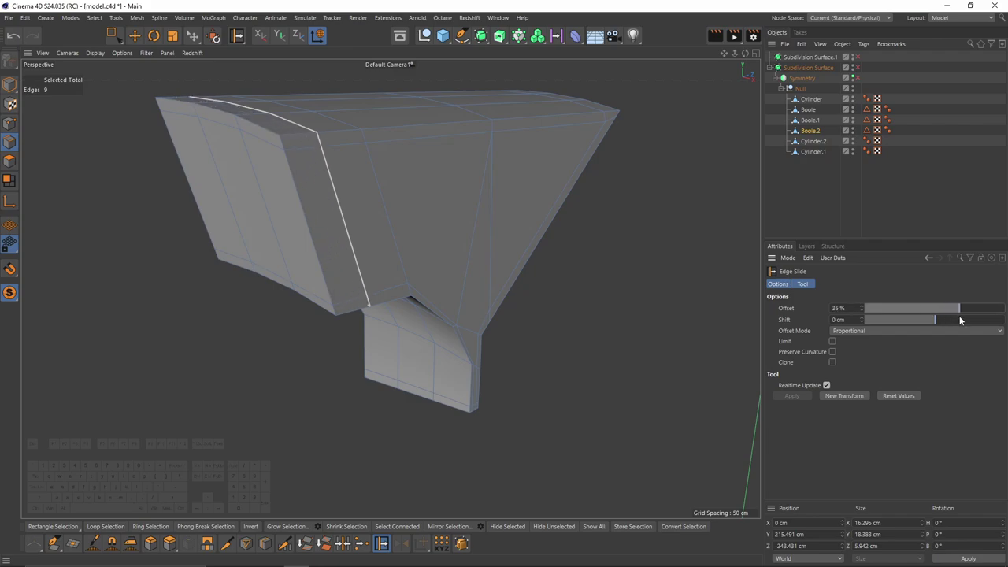
- Slide the support edges just below the lip's upper edge with a 19% offset
{"action": "key", "text": "e"}
{"action": "double_click", "coordinate": [427, 150]}
{"action": "key", "text": "m"}
{"action": "key", "text": "o"}
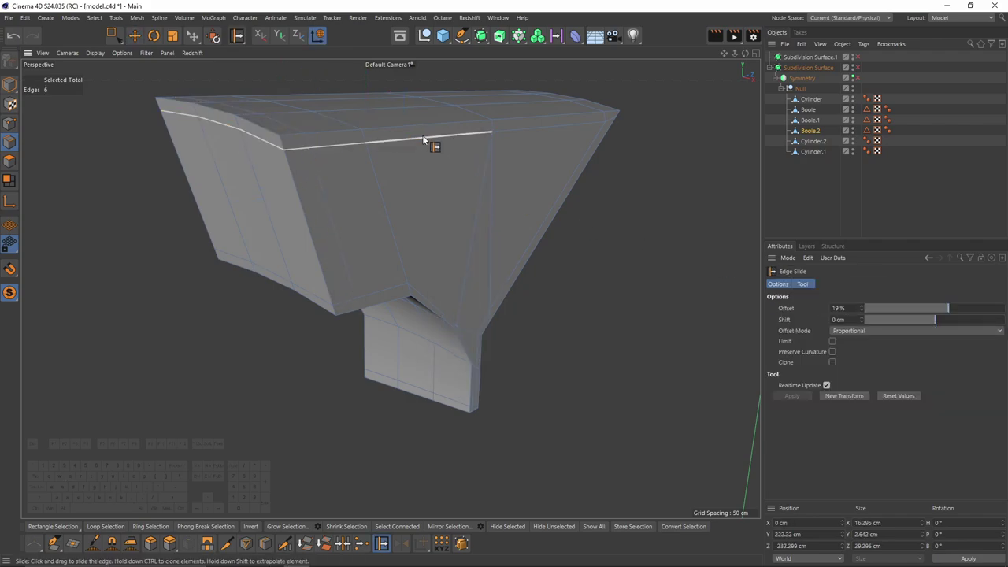
{"action": "left_click", "coordinate": [504, 132], "text": "shift"}
- Slide the side face's inner support point above the neck along its edge toward the neck
{"action": "left_click_drag", "start_coordinate": [504, 134], "coordinate": [449, 245], "text": "alt"}
{"action": "left_click", "coordinate": [10, 124]}
{"action": "scroll", "coordinate": [375, 306], "scroll_direction": "up", "scroll_amount": 5}
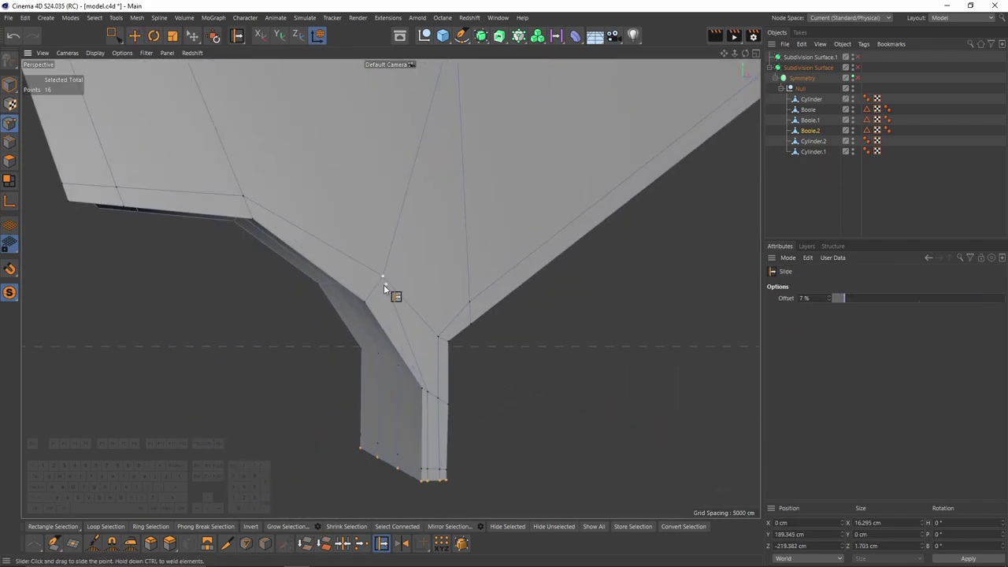
{"action": "left_click_drag", "start_coordinate": [384, 288], "coordinate": [391, 293], "text": "alt"}
{"action": "left_click_drag", "start_coordinate": [389, 288], "coordinate": [401, 339]}
{"action": "left_click_drag", "start_coordinate": [391, 346], "coordinate": [394, 350]}
{"action": "scroll", "coordinate": [398, 295], "scroll_direction": "down", "scroll_amount": 8}
{"action": "key", "text": "ctrl+z"}
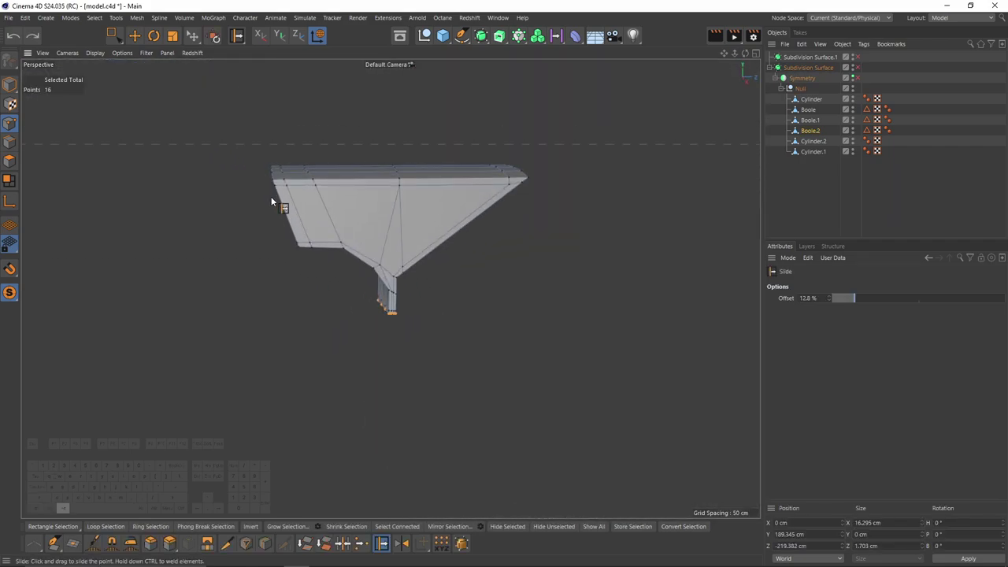
- Leave the isolated view and mirror Boole.2 across the XZ plane with a Symmetry object
{"action": "left_click_drag", "start_coordinate": [271, 199], "coordinate": [310, 203], "text": "alt"}
{"action": "left_click", "coordinate": [10, 290]}
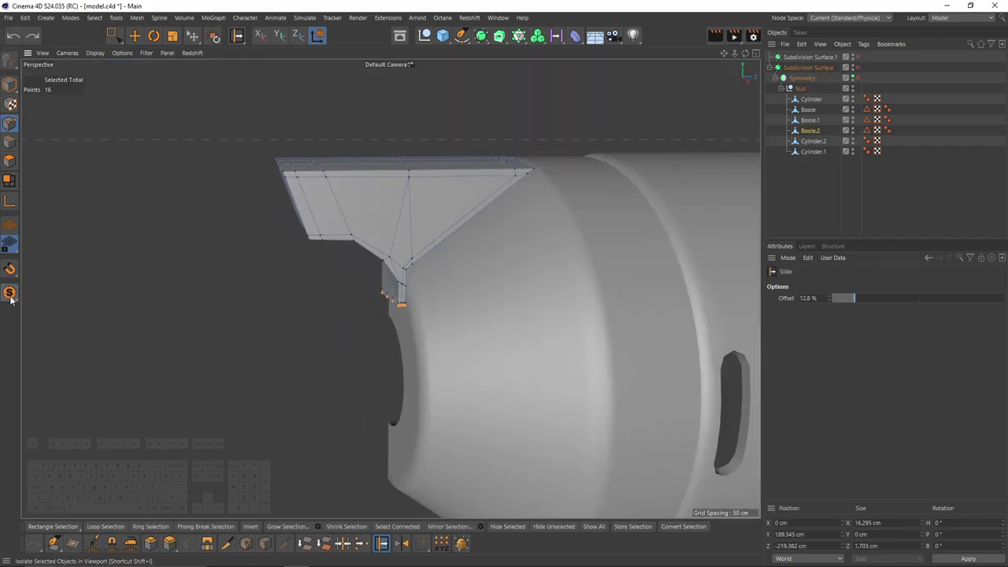
{"action": "middle_click_drag", "start_coordinate": [634, 243], "coordinate": [658, 185], "text": "alt"}
{"action": "left_click", "coordinate": [484, 37], "text": "alt"}
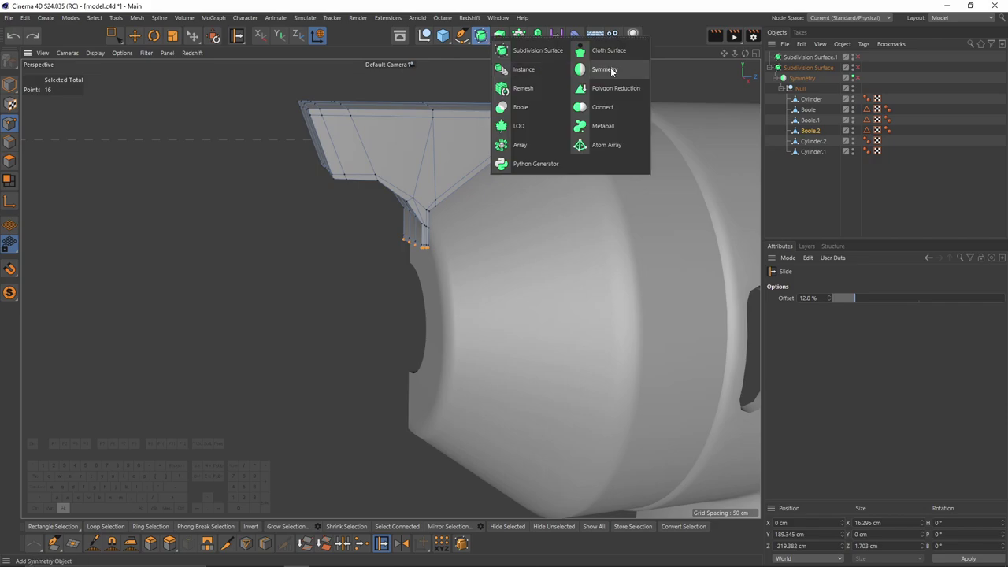
{"action": "left_click", "coordinate": [607, 69], "text": "alt"}
{"action": "scroll", "coordinate": [883, 308], "scroll_direction": "down", "scroll_amount": 1}
{"action": "right_click_drag", "start_coordinate": [535, 247], "coordinate": [495, 258], "text": "alt"}
{"action": "middle_click_drag", "start_coordinate": [562, 257], "coordinate": [493, 247], "text": "alt"}
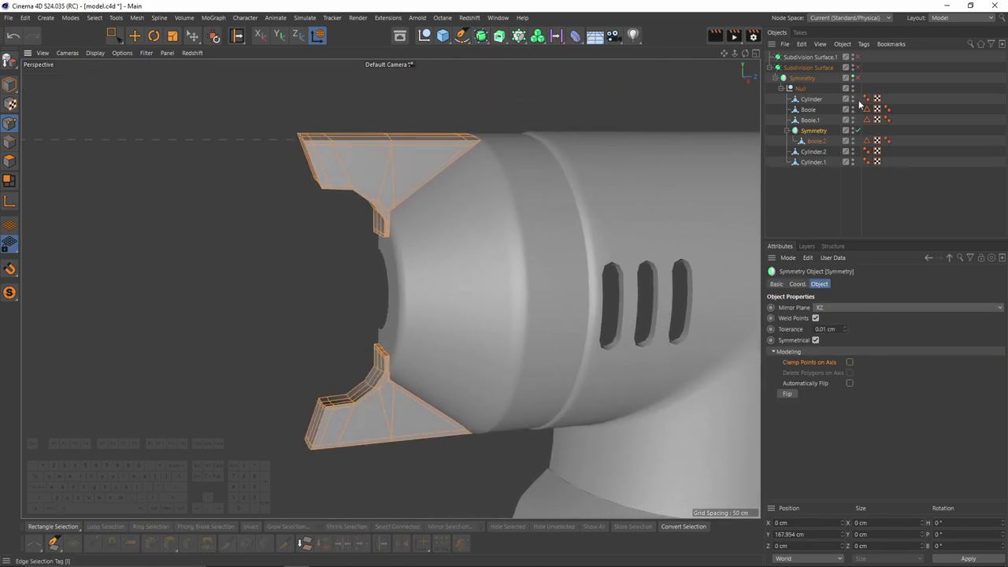
- Turn on the outer Symmetry and Subdivision Surface objects for the whole gun
{"action": "left_click", "coordinate": [858, 78]}
{"action": "left_click", "coordinate": [939, 84]}
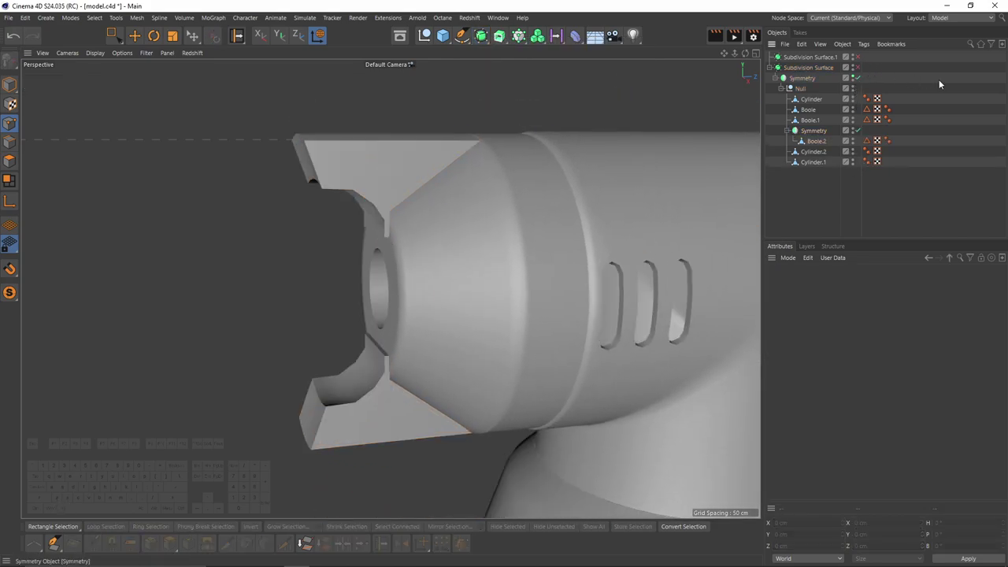
{"action": "left_click", "coordinate": [858, 68]}
{"action": "key", "text": "a"}
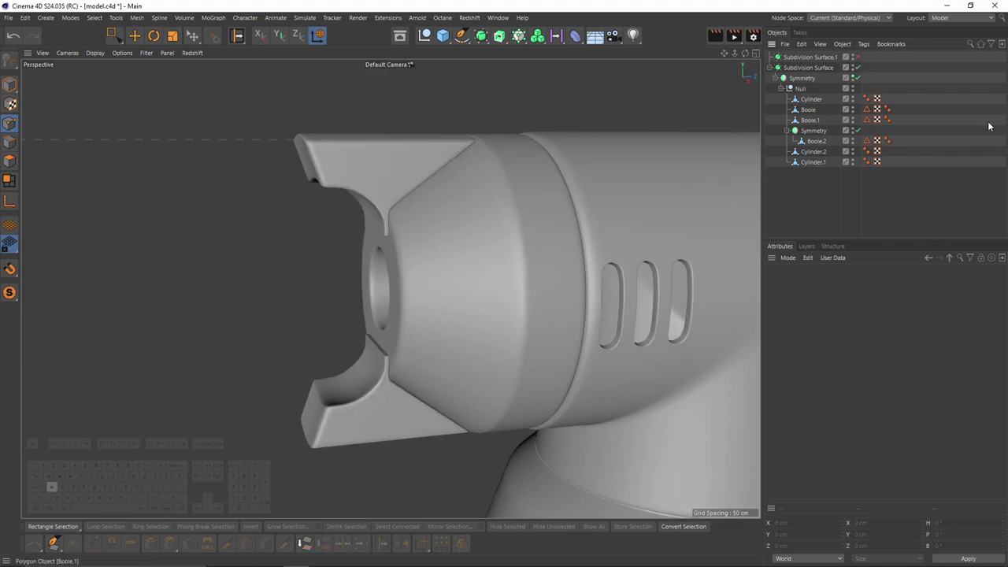
- Turn on SSAO for the perspective view and look over the whole gun
{"action": "scroll", "coordinate": [337, 193], "scroll_direction": "down", "scroll_amount": 5}
{"action": "middle_click_drag", "start_coordinate": [335, 192], "coordinate": [182, 140], "text": "alt"}
{"action": "left_click", "coordinate": [95, 54]}
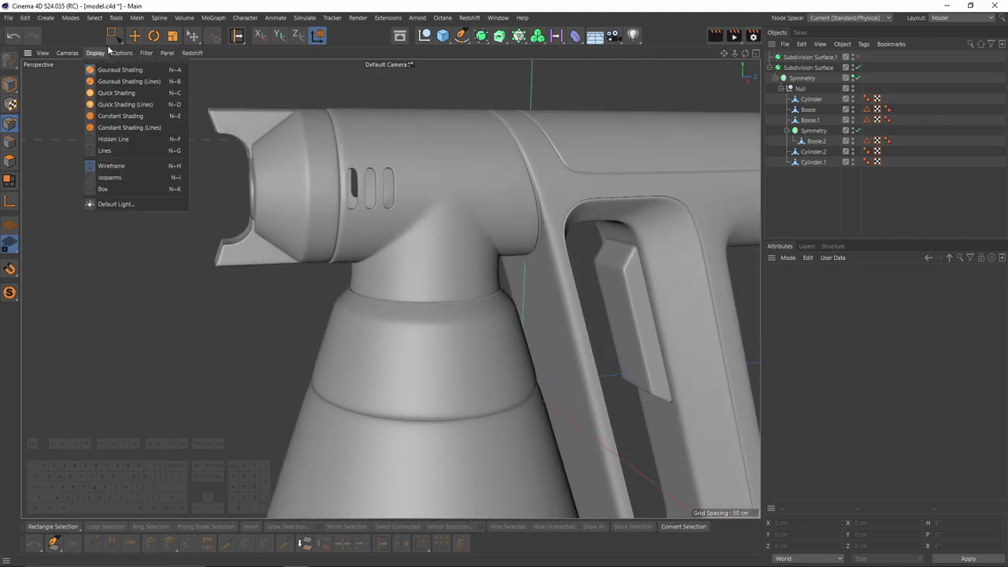
{"action": "mouse_move", "coordinate": [68, 54]}
{"action": "mouse_move", "coordinate": [119, 55]}
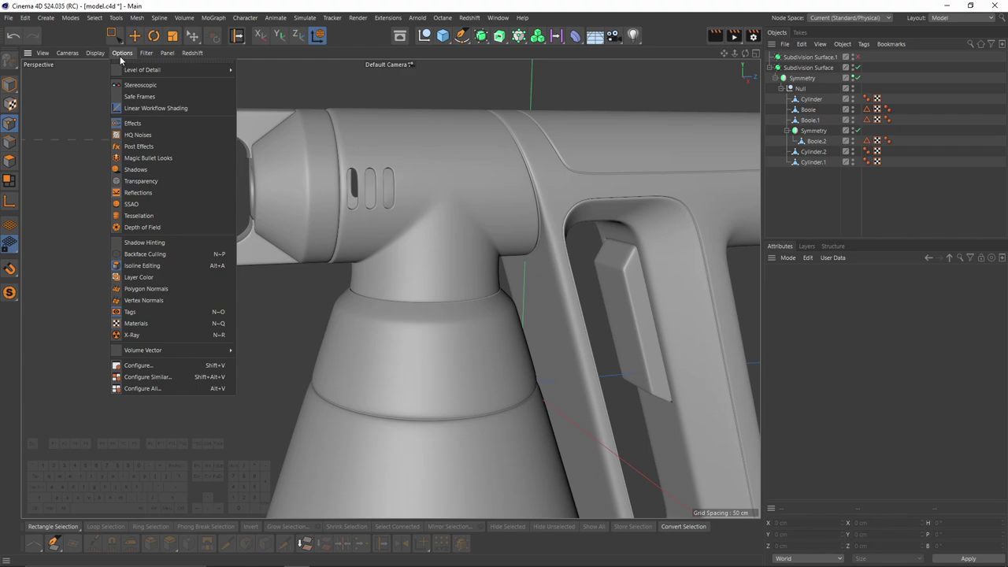
{"action": "left_click", "coordinate": [138, 207]}
{"action": "mouse_move", "coordinate": [389, 286]}
{"action": "left_mouse_down", "text": "alt"}
{"action": "mouse_move", "coordinate": [485, 192]}
{"action": "mouse_move", "coordinate": [567, 182]}
{"action": "left_mouse_up", "text": "alt"}
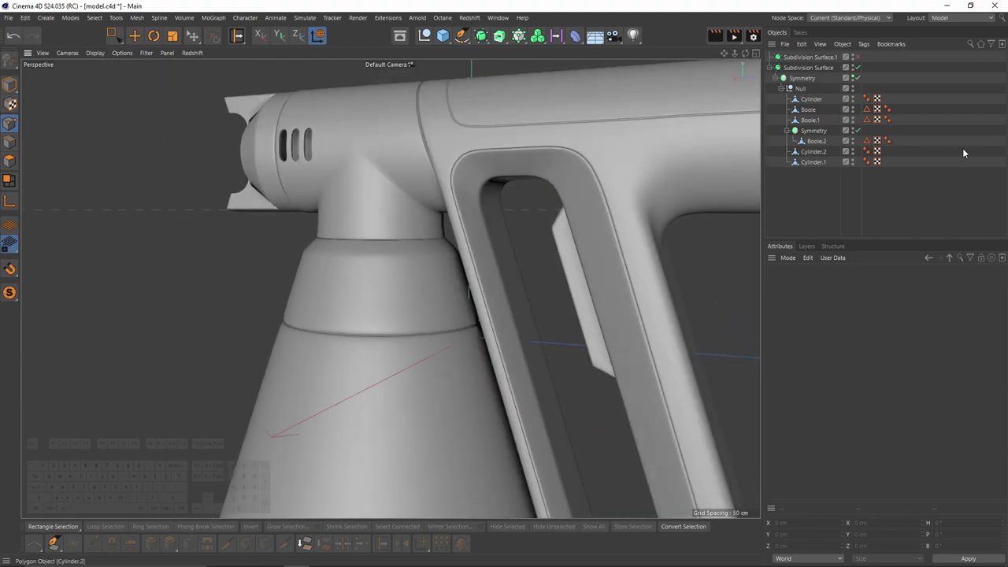
{"action": "right_click_drag", "start_coordinate": [531, 234], "coordinate": [473, 236], "text": "alt"}
{"action": "middle_click_drag", "start_coordinate": [441, 236], "coordinate": [341, 213], "text": "alt"}
{"action": "mouse_move", "coordinate": [340, 212]}
{"action": "left_mouse_down", "text": "alt"}
{"action": "mouse_move", "coordinate": [470, 193]}
{"action": "mouse_move", "coordinate": [546, 162]}
{"action": "mouse_move", "coordinate": [413, 204]}
{"action": "mouse_move", "coordinate": [545, 219]}
{"action": "mouse_move", "coordinate": [483, 216]}
{"action": "mouse_move", "coordinate": [448, 227]}
{"action": "mouse_move", "coordinate": [505, 224]}
{"action": "left_mouse_up", "text": "alt"}
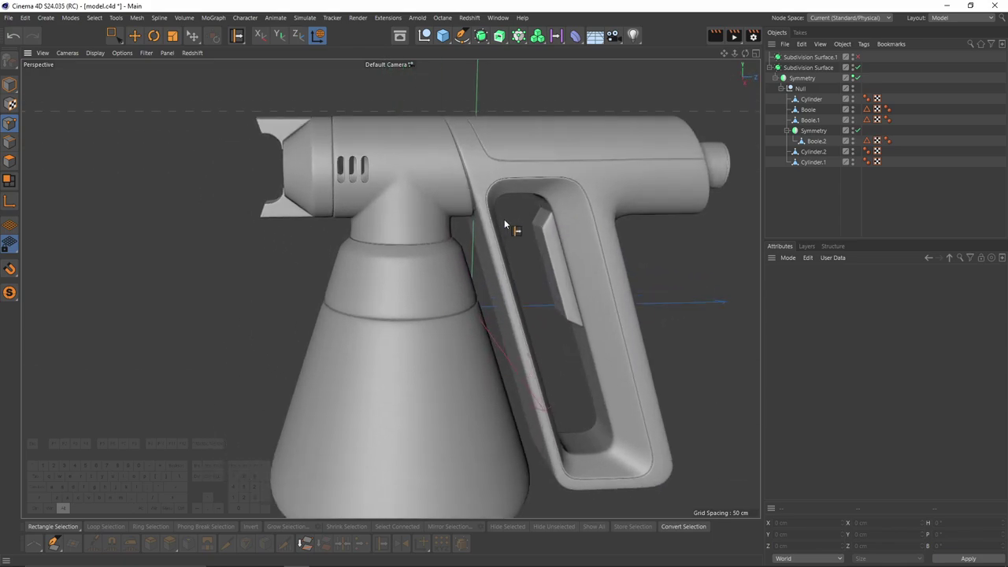
{"action": "left_click", "coordinate": [451, 39]}
{"action": "left_click", "coordinate": [495, 88]}
{"action": "scroll", "coordinate": [516, 251], "scroll_direction": "down", "scroll_amount": 2}
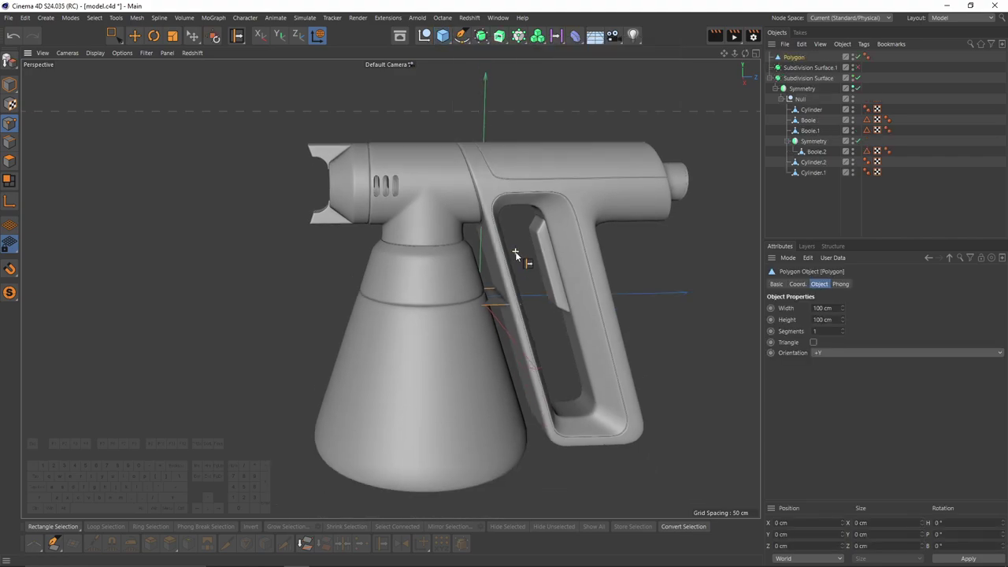
{"action": "left_click_drag", "start_coordinate": [526, 308], "coordinate": [621, 285], "text": "alt"}
{"action": "scroll", "coordinate": [400, 129], "scroll_direction": "up", "scroll_amount": 8}
{"action": "scroll", "coordinate": [398, 128], "scroll_direction": "down", "scroll_amount": 6}
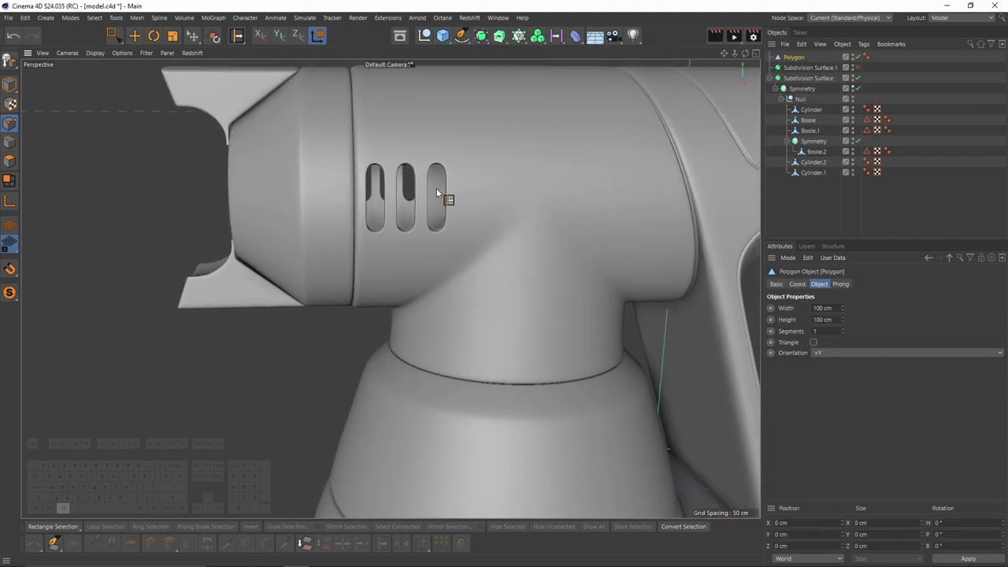
{"action": "key", "text": "ctrl+z"}
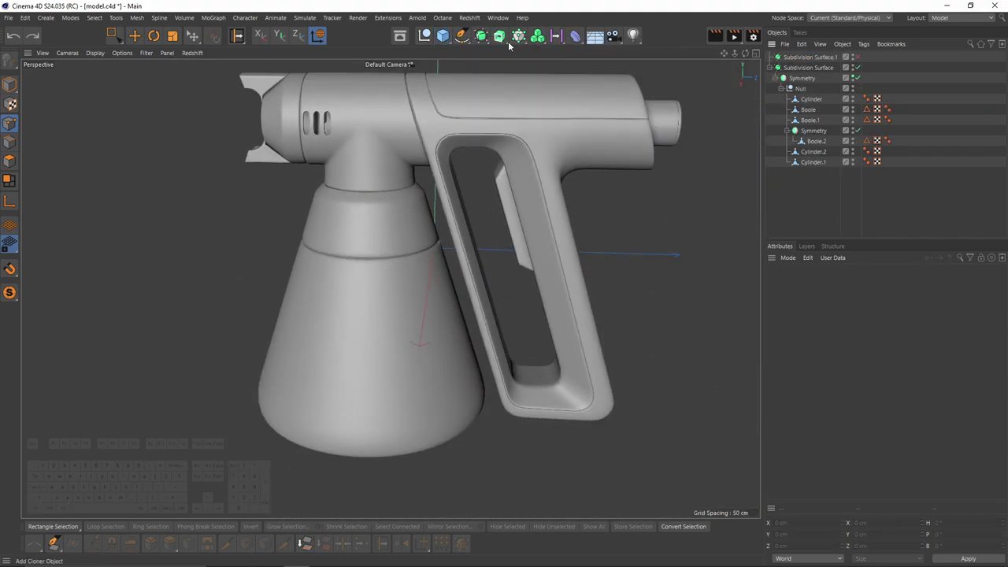
- Add a Cylinder primitive with its orientation set to +Z
{"action": "left_click", "coordinate": [442, 40]}
{"action": "left_click", "coordinate": [484, 71]}
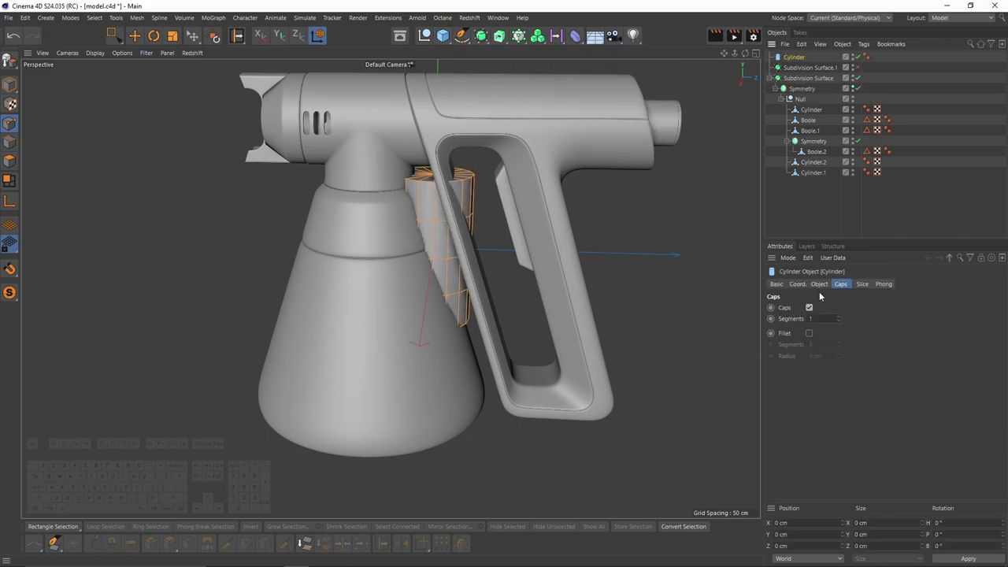
{"action": "middle_click", "coordinate": [567, 288]}
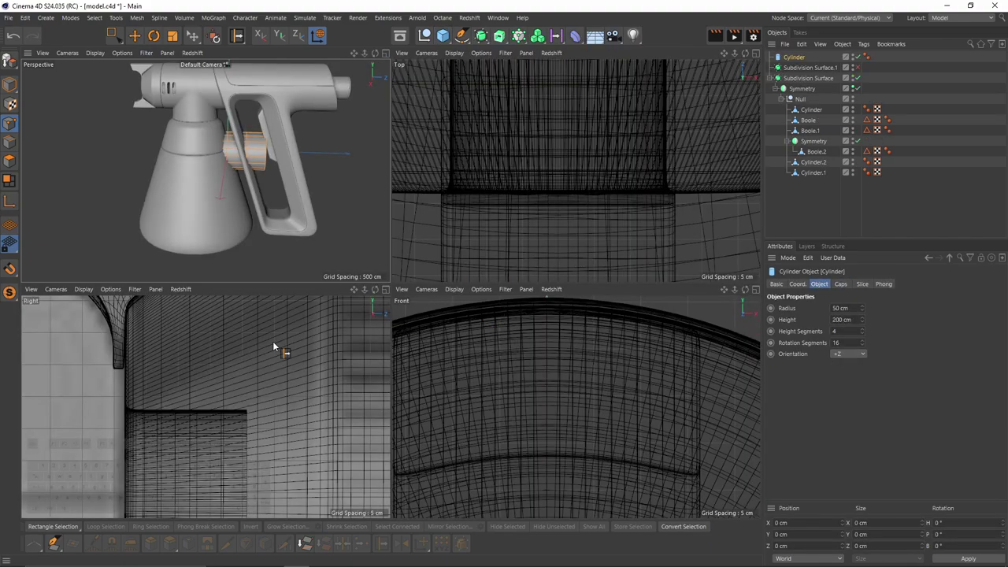
- Position the new cylinder up inside the front part of the barrel, working in the right view
{"action": "middle_click", "coordinate": [273, 341]}
{"action": "scroll", "coordinate": [331, 332], "scroll_direction": "down", "scroll_amount": 6}
{"action": "key", "text": "e"}
{"action": "left_click_drag", "start_coordinate": [556, 306], "coordinate": [386, 182]}
{"action": "scroll", "coordinate": [496, 223], "scroll_direction": "up", "scroll_amount": 5}
{"action": "middle_click", "coordinate": [429, 203]}
{"action": "middle_click", "coordinate": [351, 158]}
{"action": "scroll", "coordinate": [358, 149], "scroll_direction": "up", "scroll_amount": 5}
{"action": "left_click", "coordinate": [866, 206]}
{"action": "key", "text": "t"}
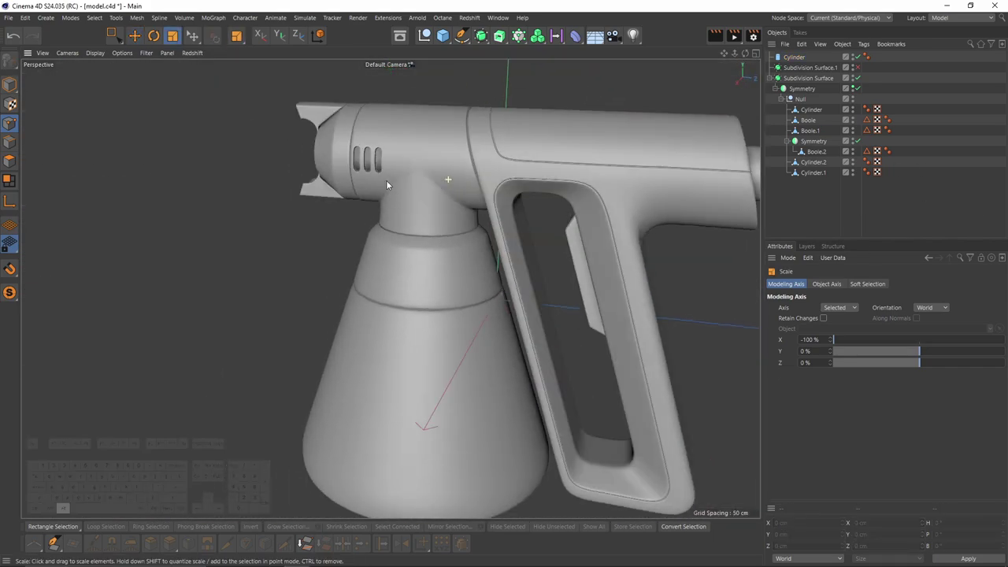
- Examine the finished gun from several sides with Gouraud Shading (Lines), and return to plain Gouraud Shading
{"action": "left_click_drag", "start_coordinate": [389, 288], "coordinate": [521, 158], "text": "alt"}
{"action": "left_click_drag", "start_coordinate": [397, 189], "coordinate": [335, 200], "text": "alt"}
{"action": "mouse_move", "coordinate": [405, 206]}
{"action": "left_mouse_down", "text": "alt"}
{"action": "mouse_move", "coordinate": [437, 197]}
{"action": "mouse_move", "coordinate": [400, 186]}
{"action": "left_mouse_up", "text": "alt"}
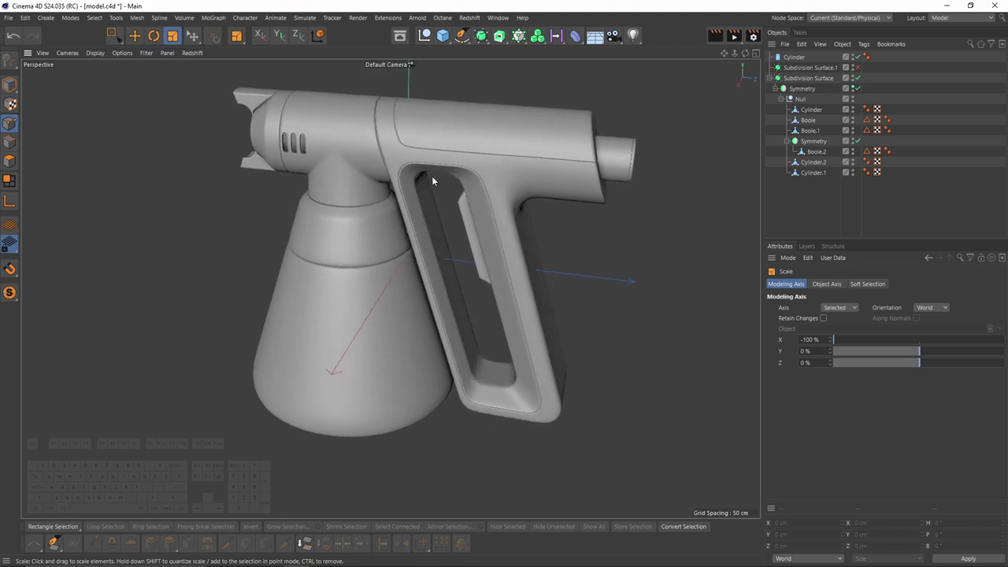
{"action": "key", "text": "n"}
{"action": "key", "text": "b"}
{"action": "scroll", "coordinate": [486, 141], "scroll_direction": "up", "scroll_amount": 2}
{"action": "scroll", "coordinate": [485, 144], "scroll_direction": "up", "scroll_amount": 2}
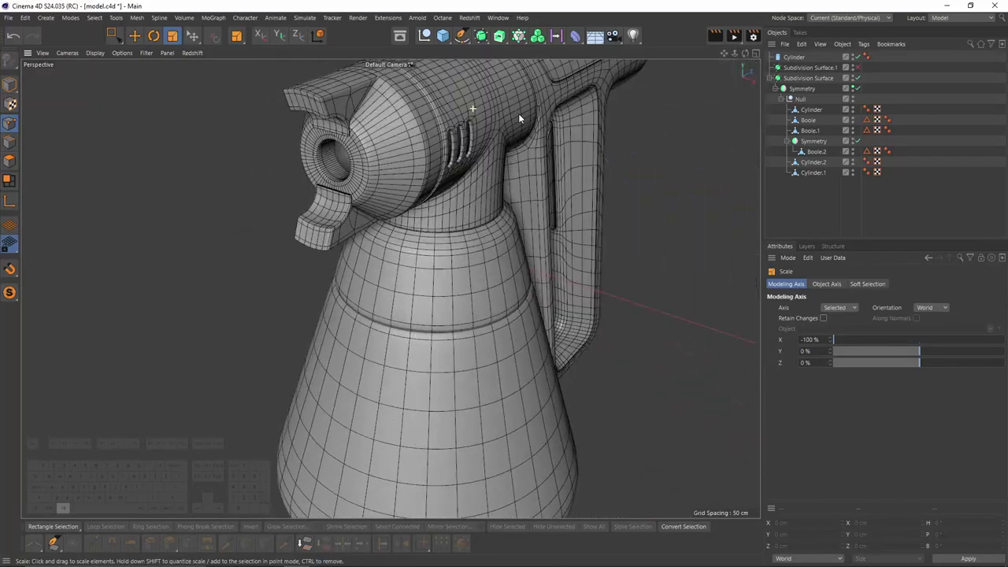
{"action": "key", "text": "n"}
{"action": "key", "text": "a"}
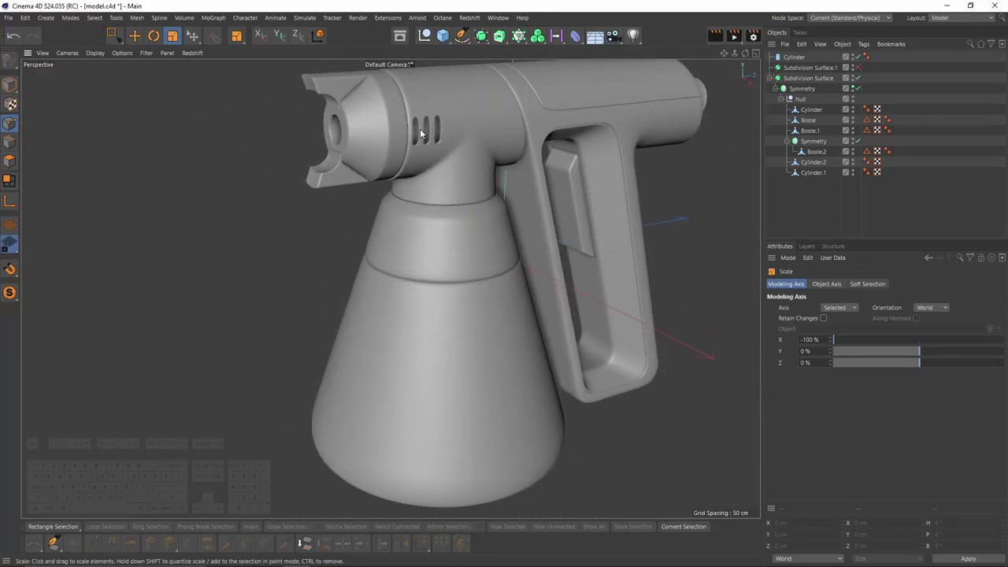